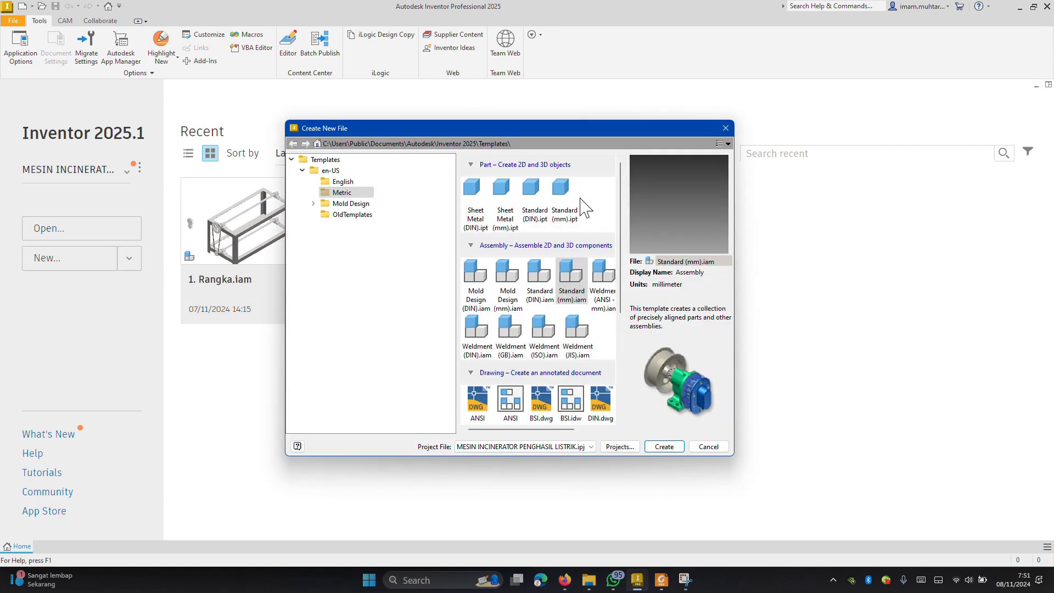
Create a new metric Standard (mm).ipt part and start a 2D sketch on the XY plane
left_click(566, 197)
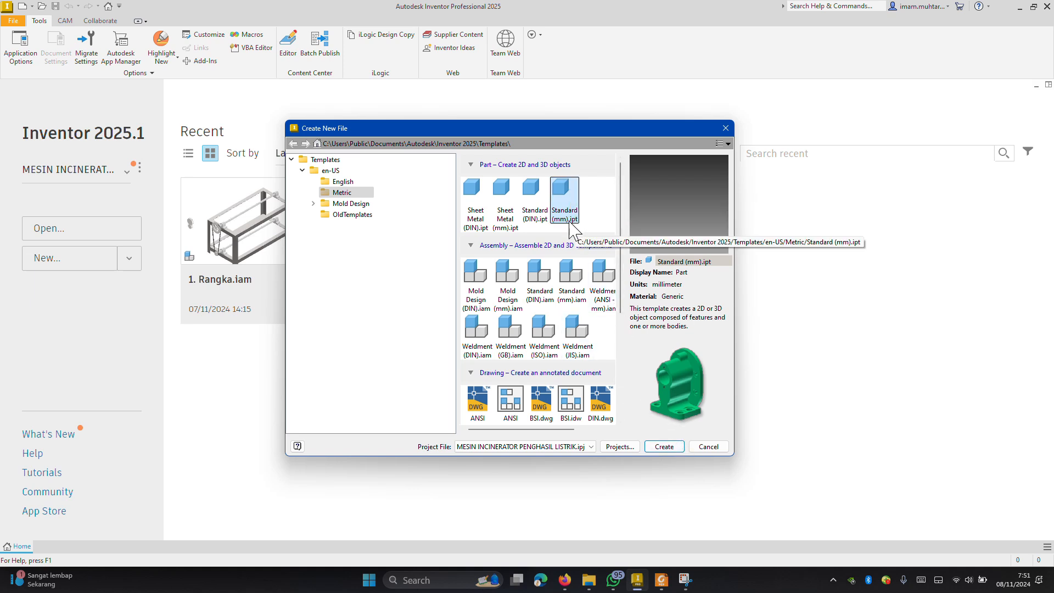
left_click(677, 448)
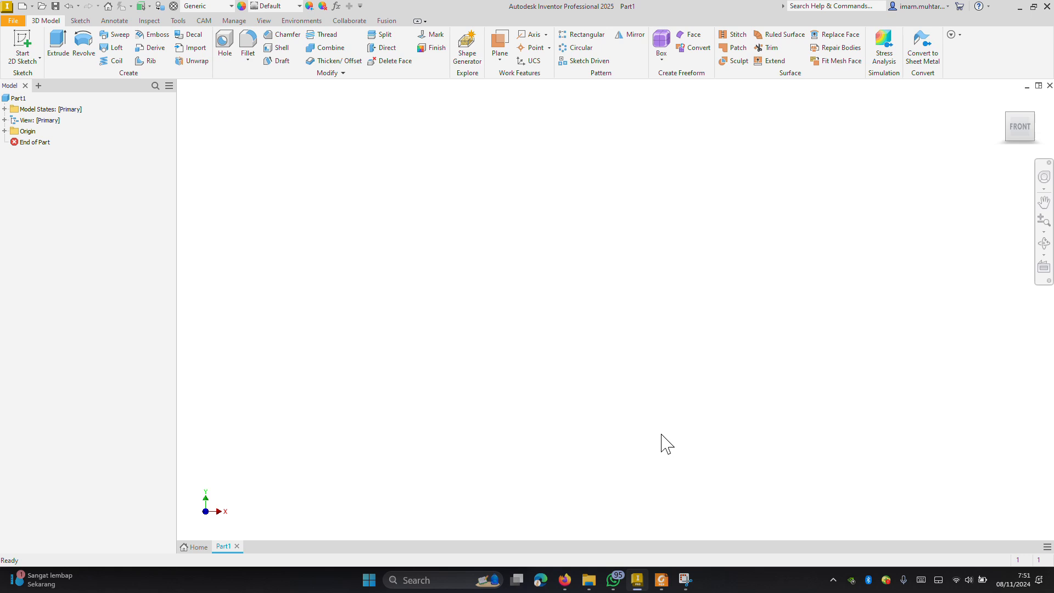
left_click(22, 44)
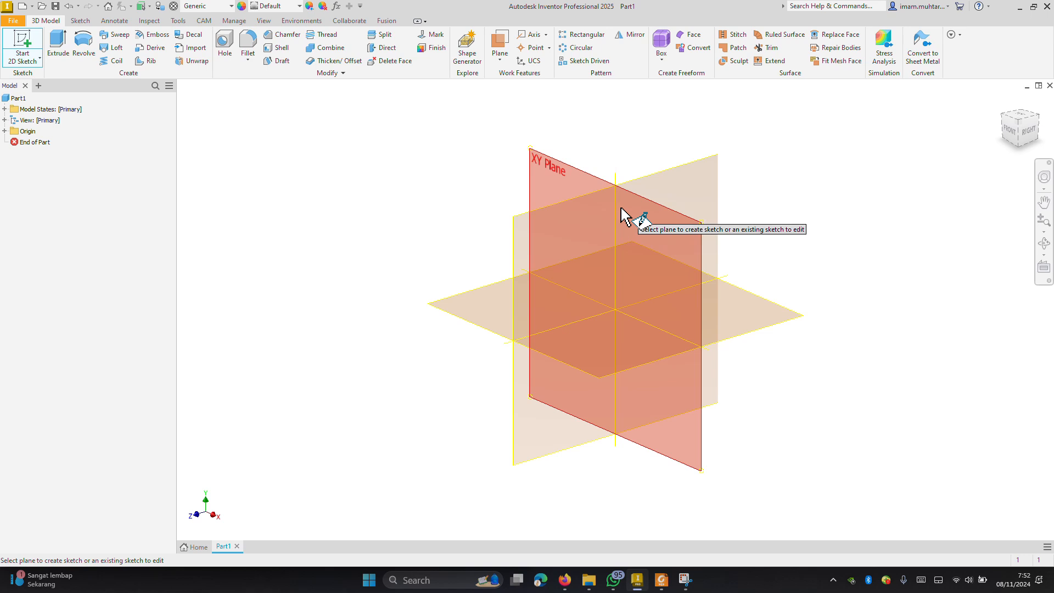
mouse_move(638, 226)
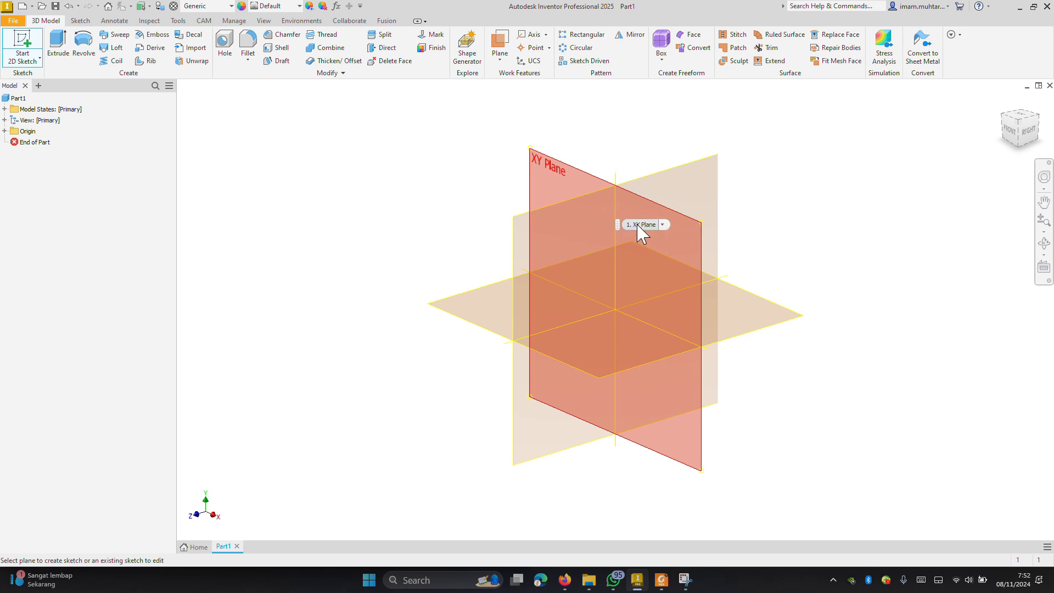
left_click(681, 235)
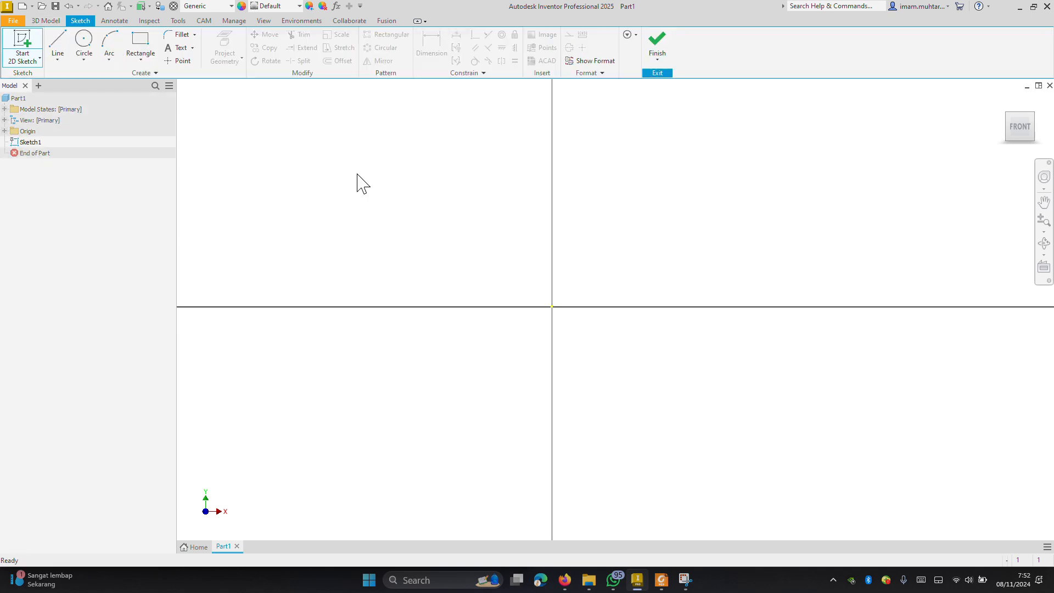
Draw a two-point rectangle around the sketch origin, about 50 mm wide and 75 mm high
left_click(142, 58)
left_click(144, 61)
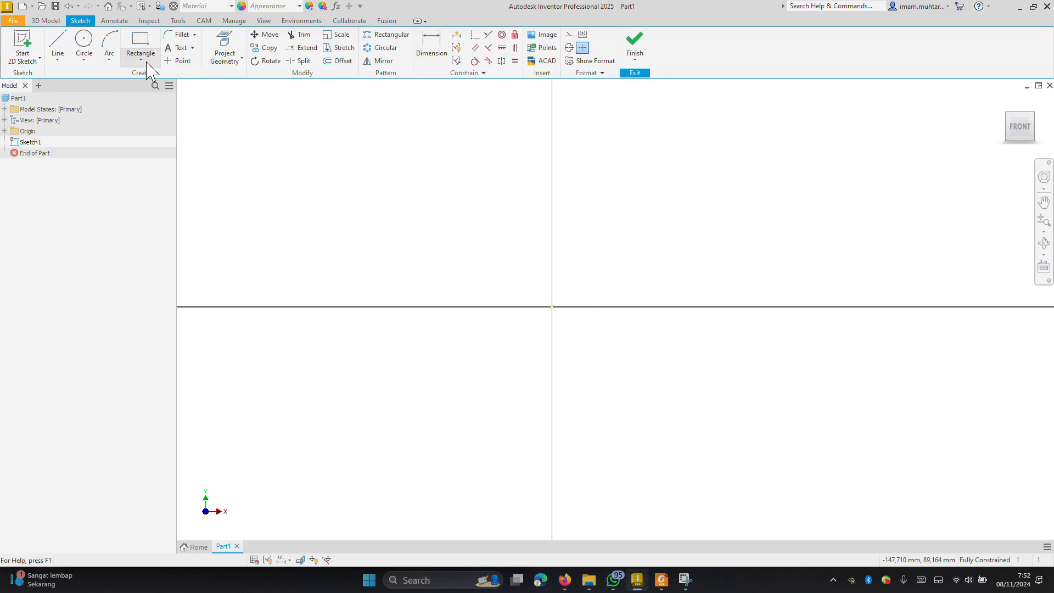
left_click(145, 60)
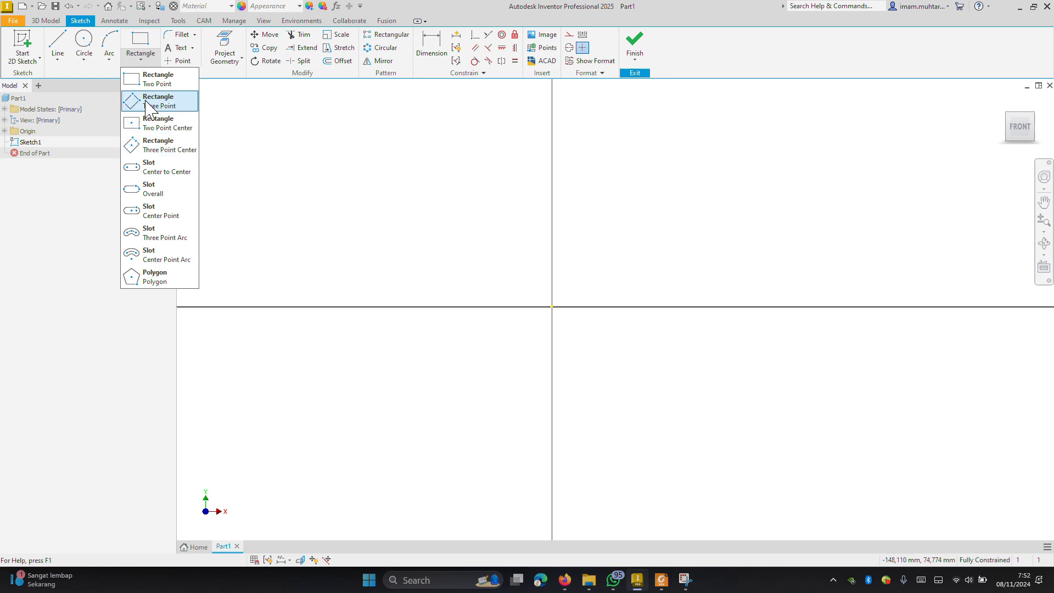
left_click(149, 83)
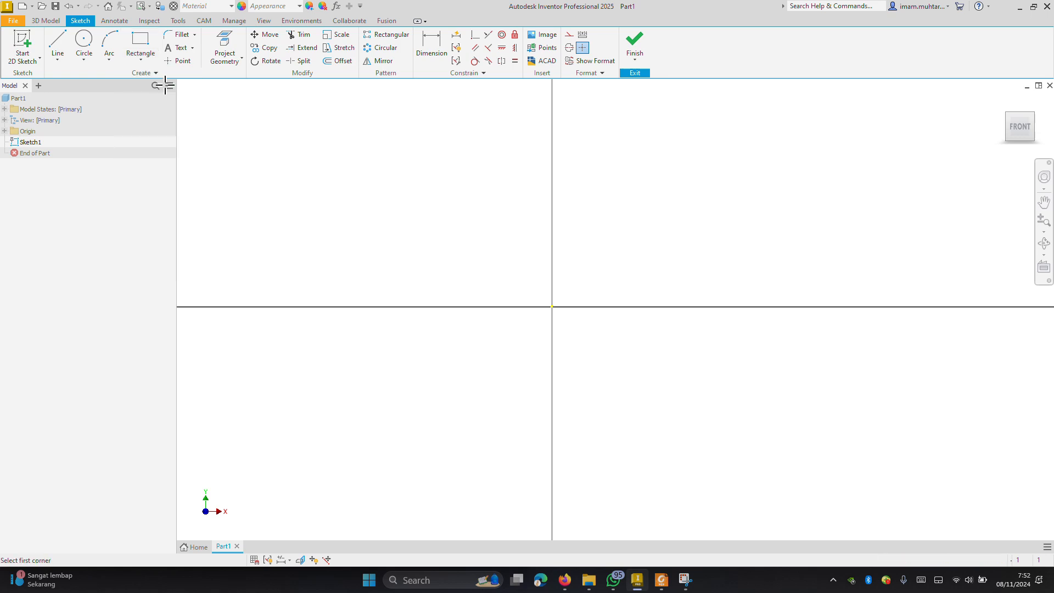
left_click(482, 178)
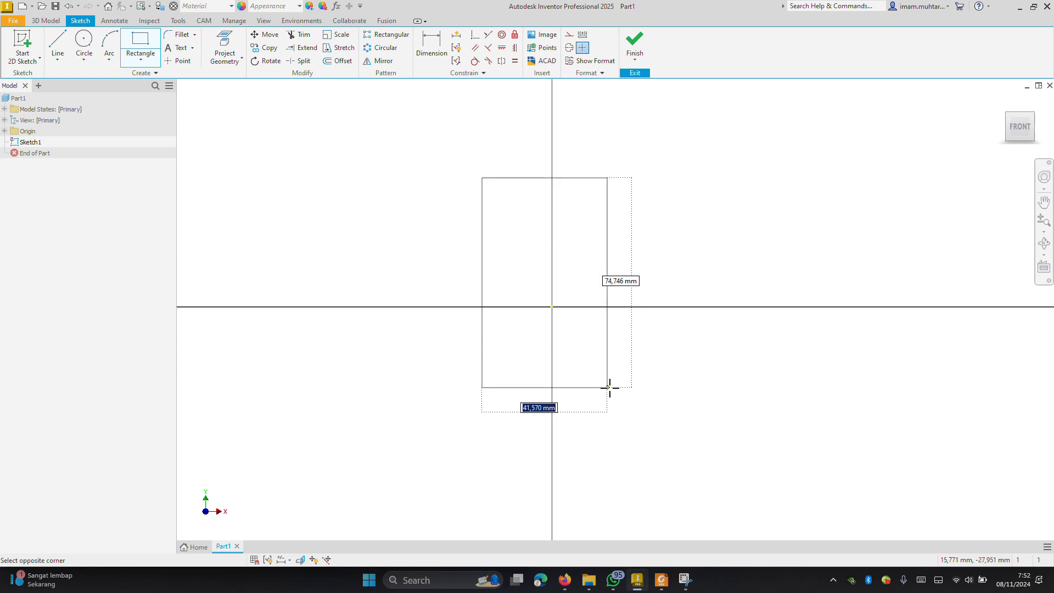
left_click(619, 388)
key("Escape")
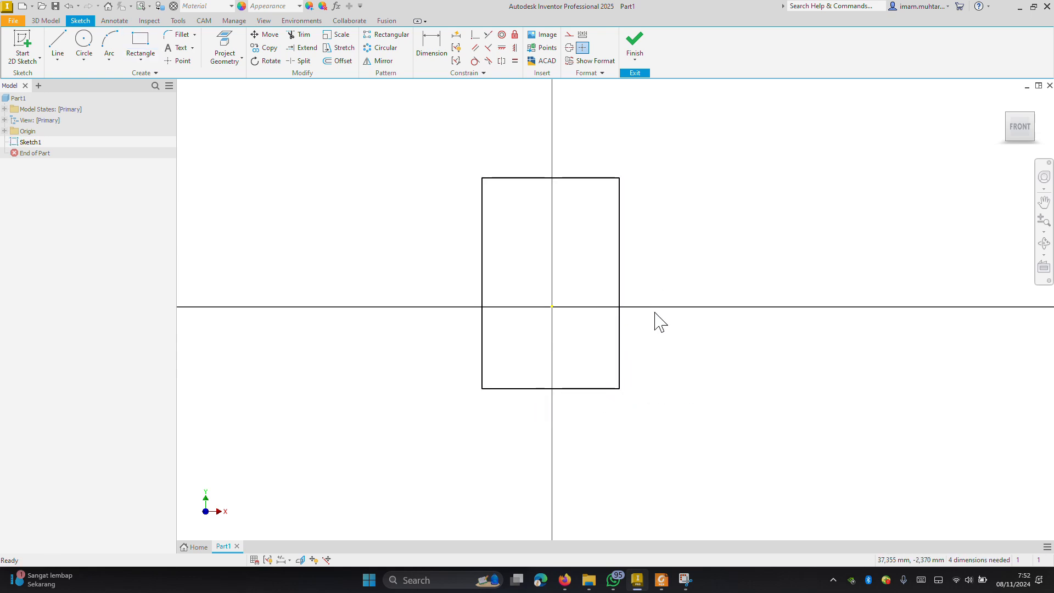
Dimension the rectangle's upper edge and set its width to 500 mm
key("d")
left_click(584, 179)
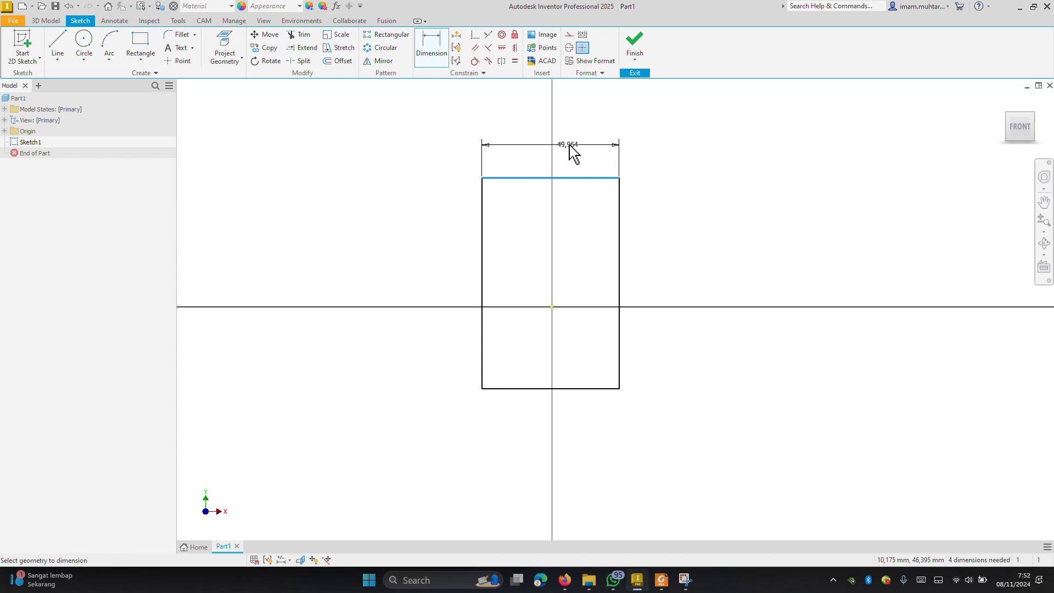
left_click(579, 152)
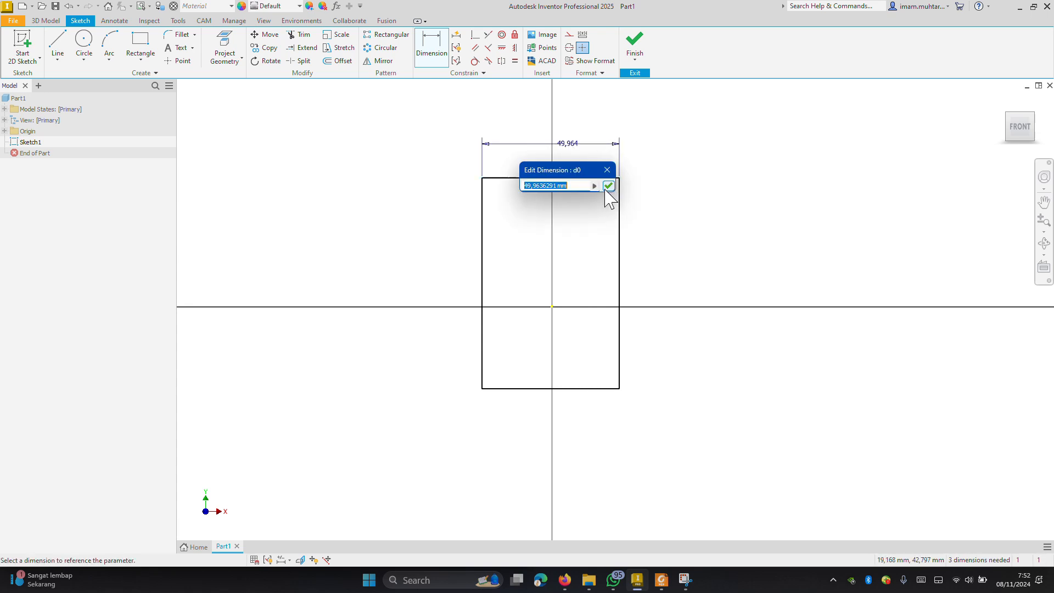
type("500")
key("Return")
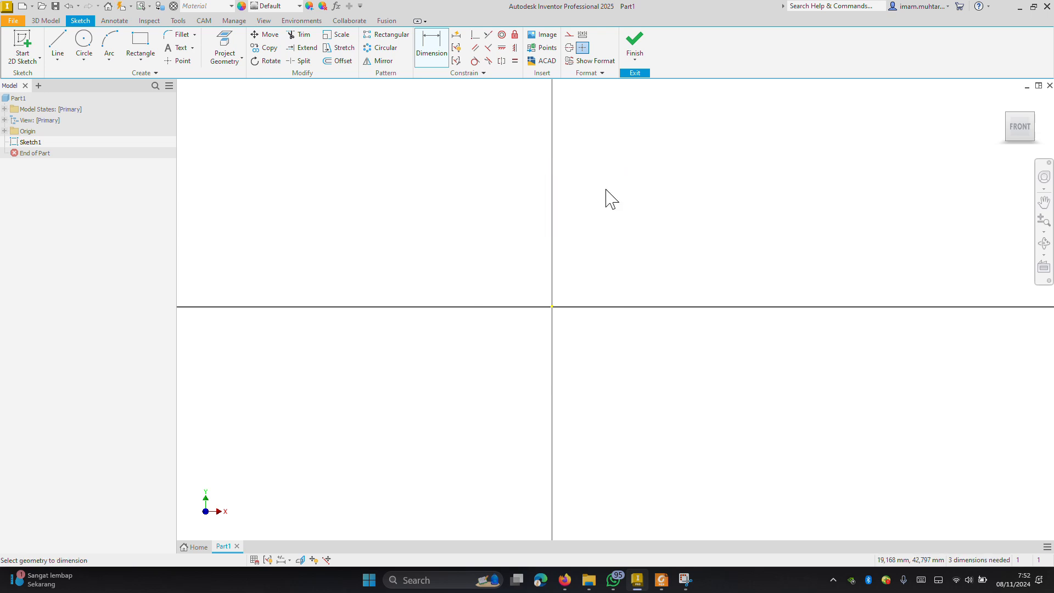
left_click(1024, 127)
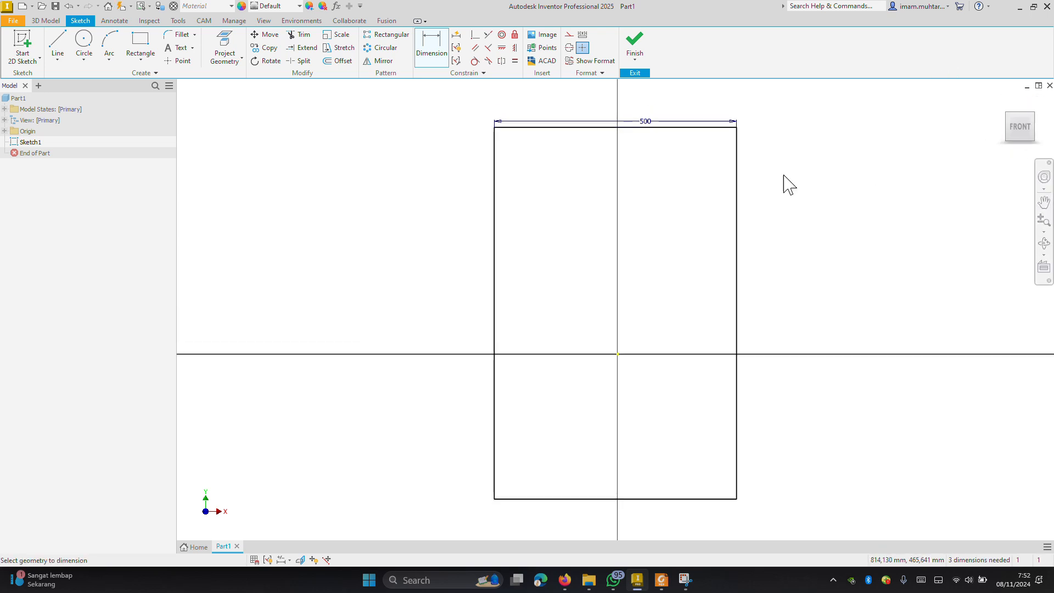
Dimension the rectangle's right side and set its height to 750 mm
left_click(739, 216)
left_click(797, 217)
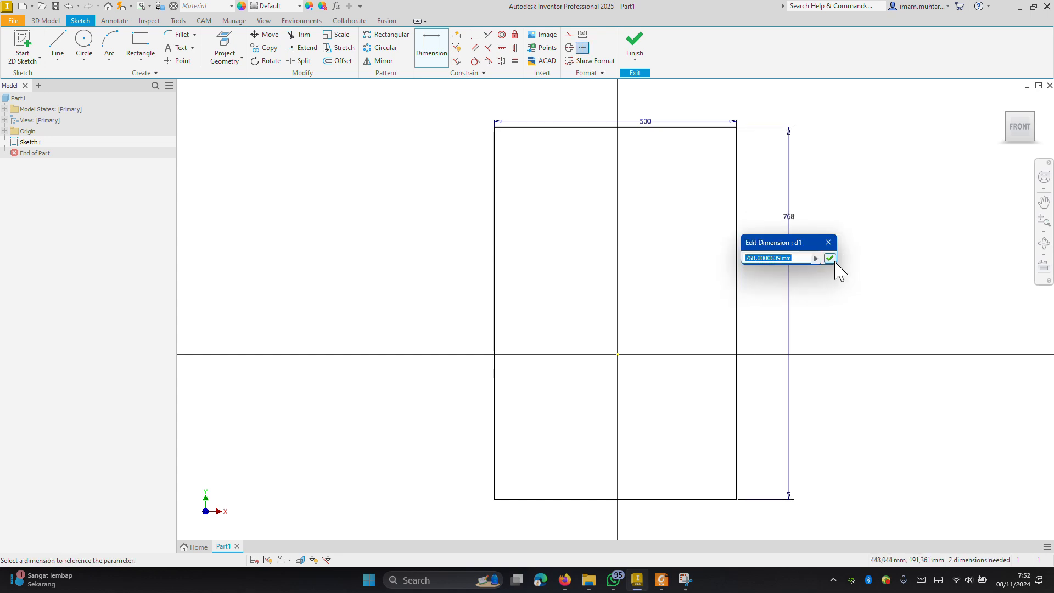
type("750")
key("Return")
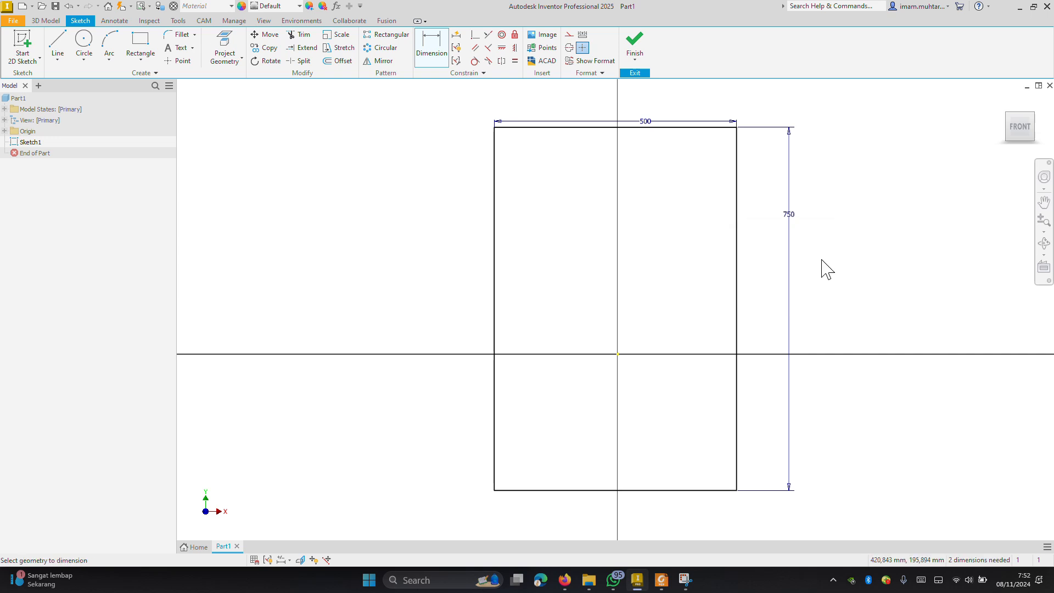
key("Escape")
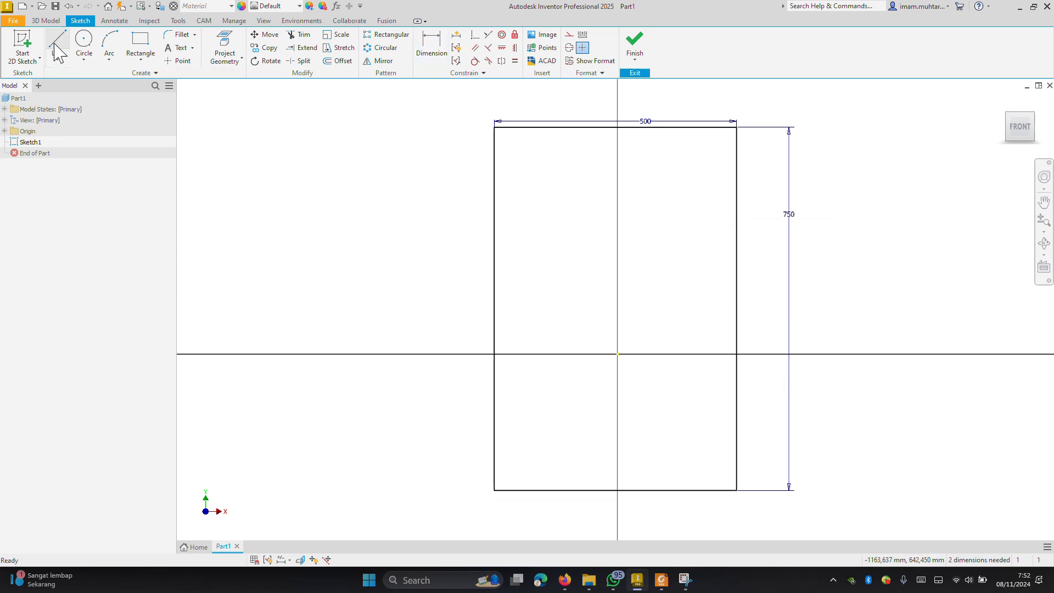
Draw a horizontal line across the rectangle from its left to its right side, about 212 mm above the lower edge
left_click(57, 52)
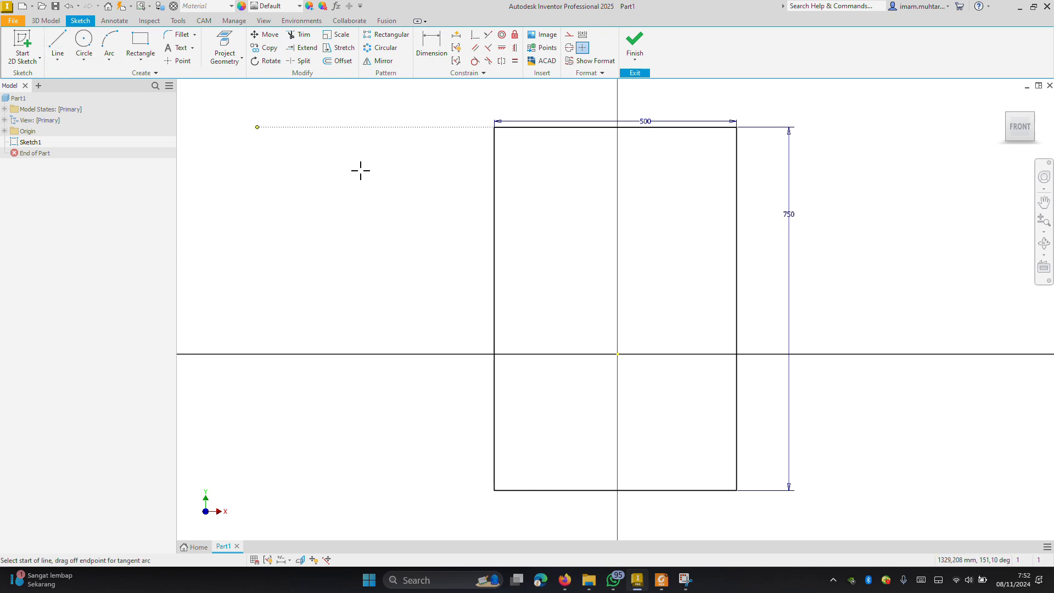
left_click(494, 388)
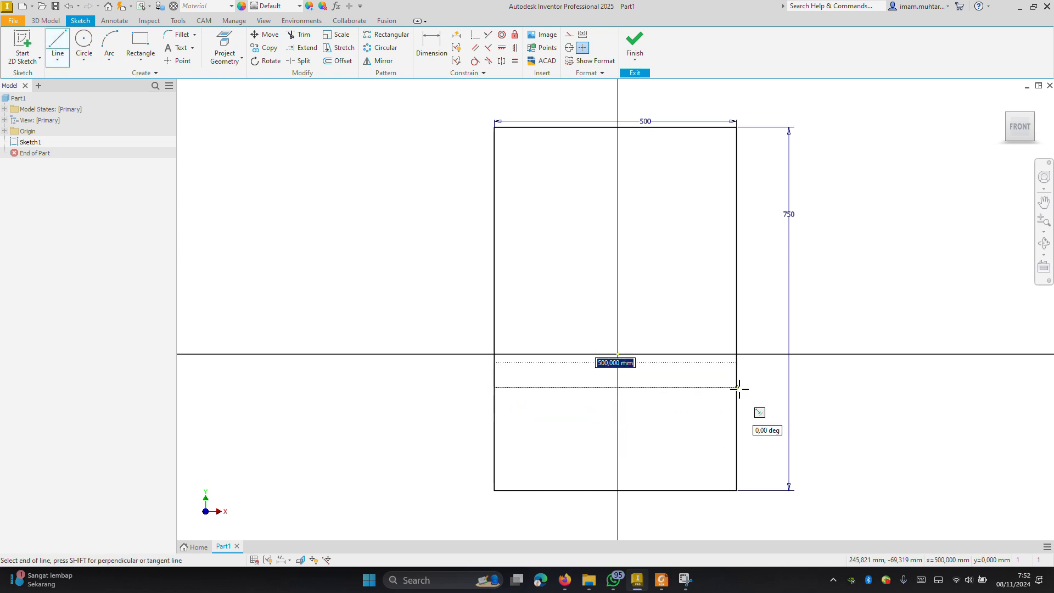
left_click(738, 388)
key("Escape")
Dimension the distance between the dividing line and the rectangle's lower edge as 250 mm
key("d")
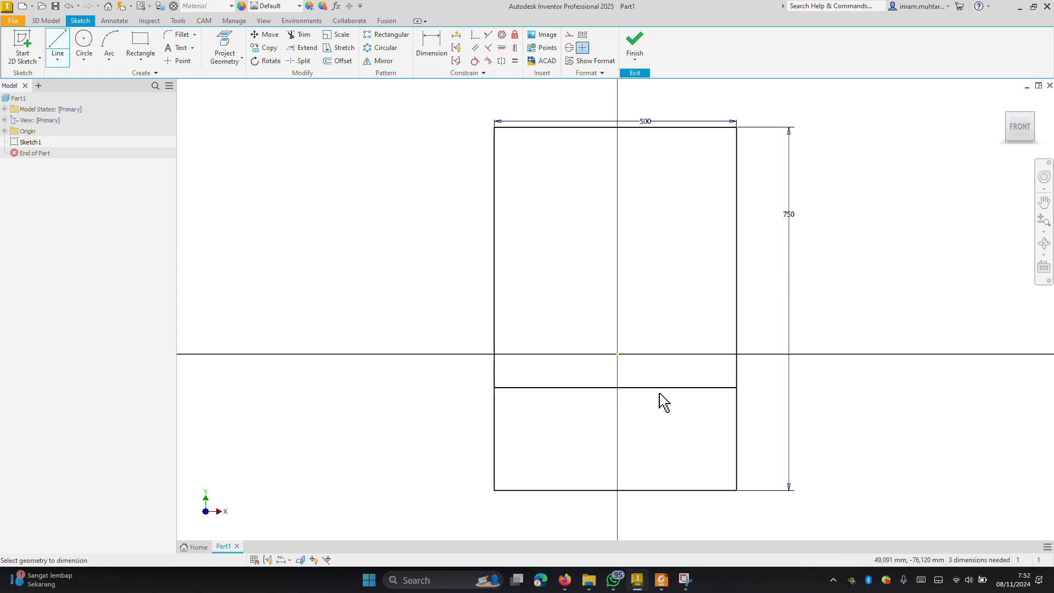
left_click(667, 388)
left_click(695, 491)
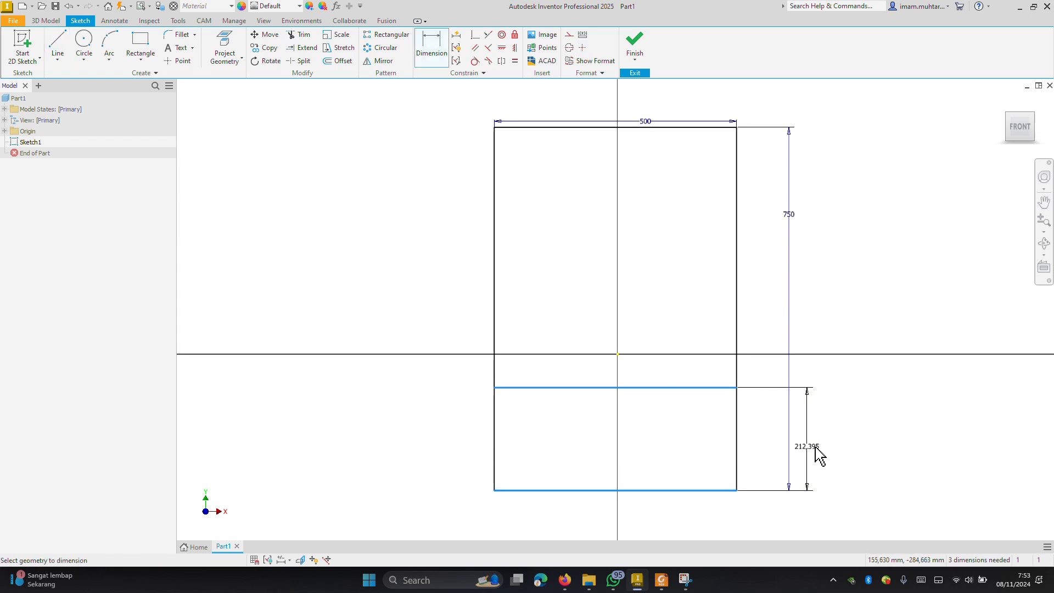
left_click(850, 455)
type("250")
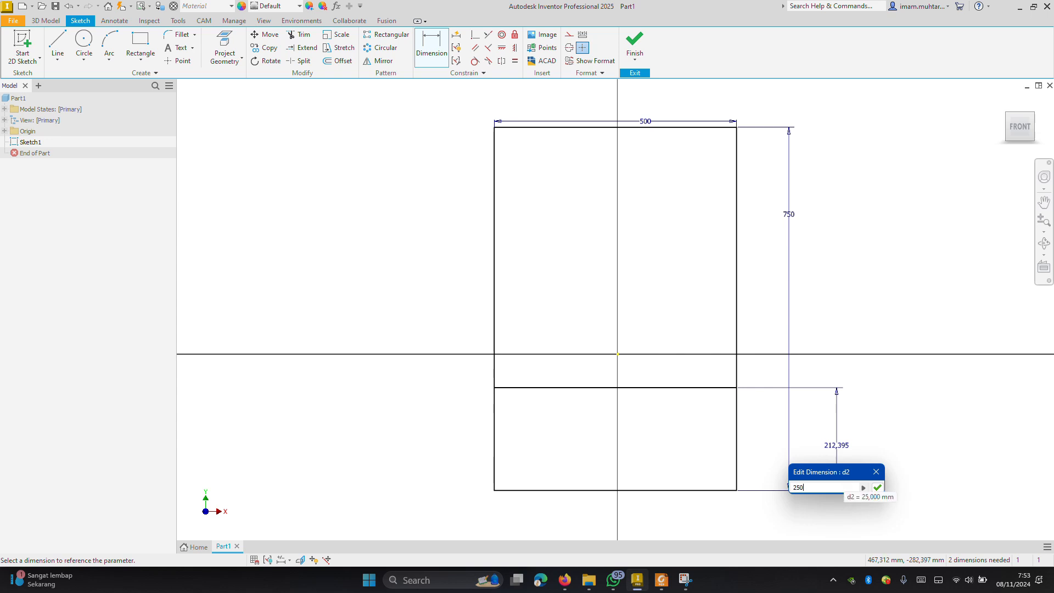
key("Return")
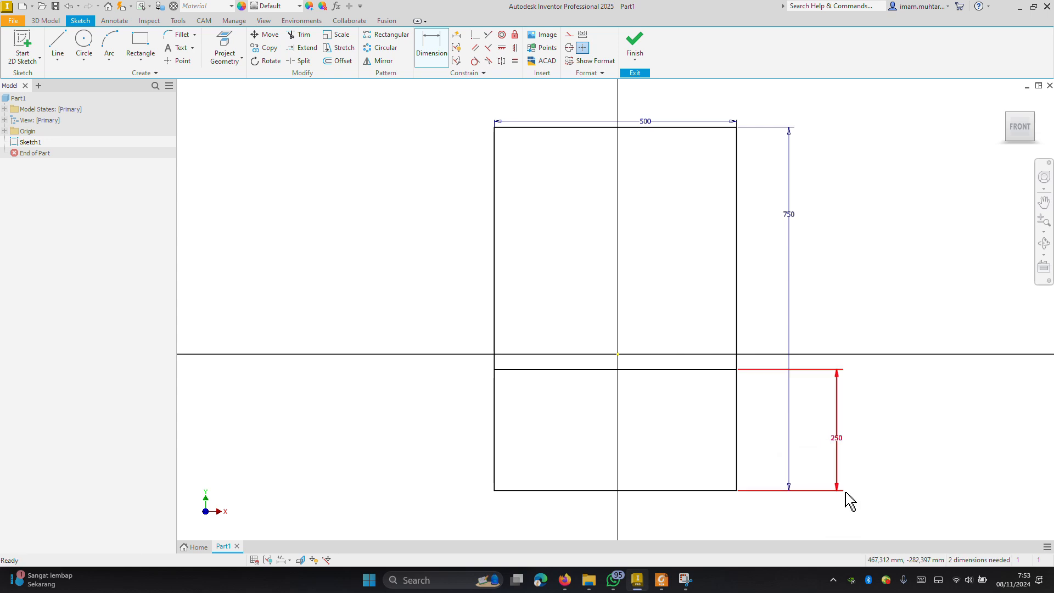
key("Escape")
Set the dividing line's distance from the lower edge to 200 mm
double_click(835, 439)
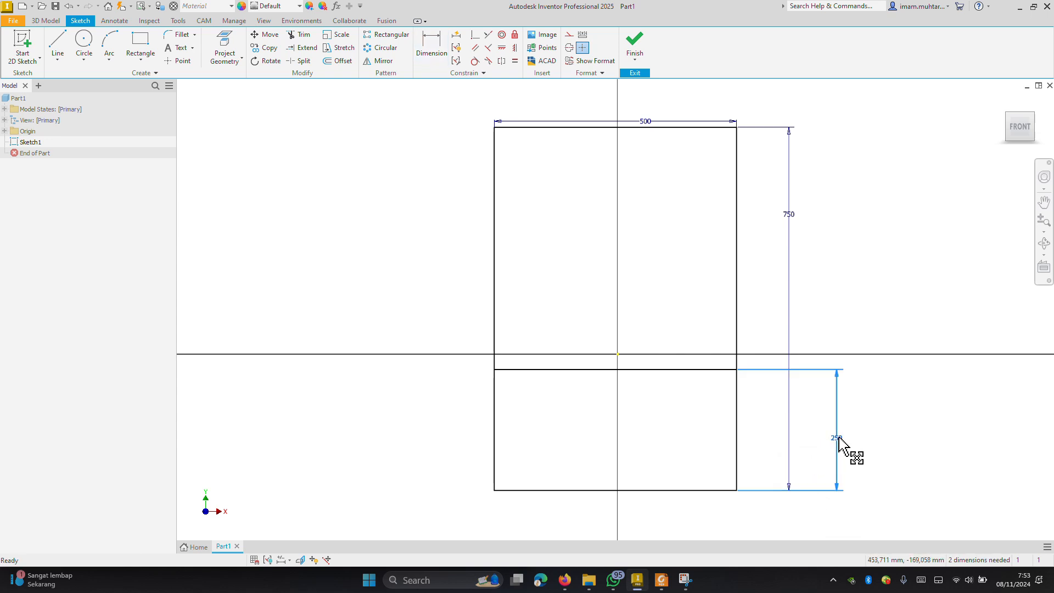
type("200")
key("Return")
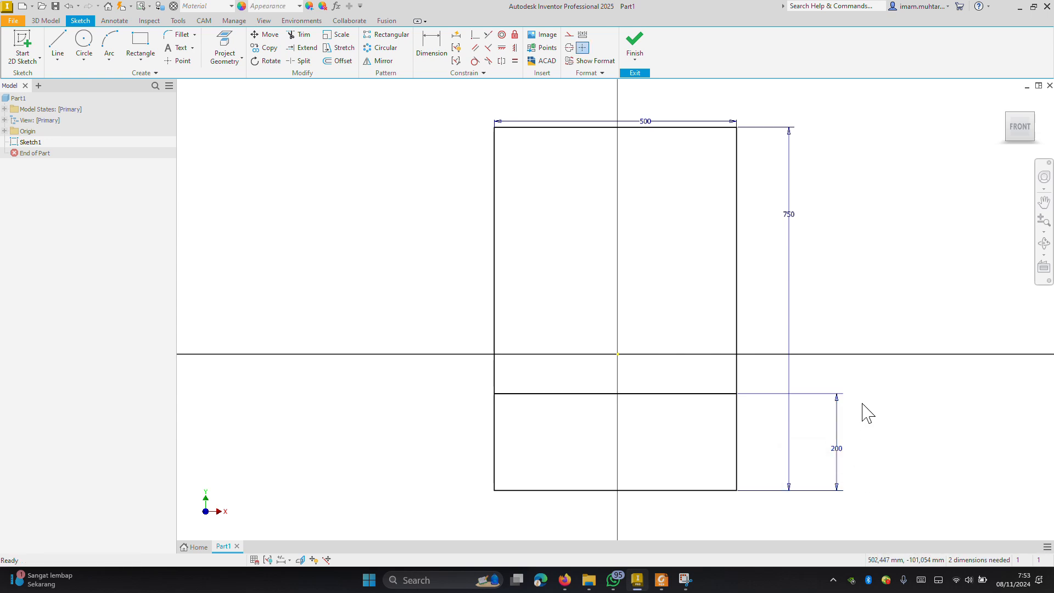
Dimension the distance from the sketch origin to the rectangle's right side as 250 mm to centre it horizontally
key("d")
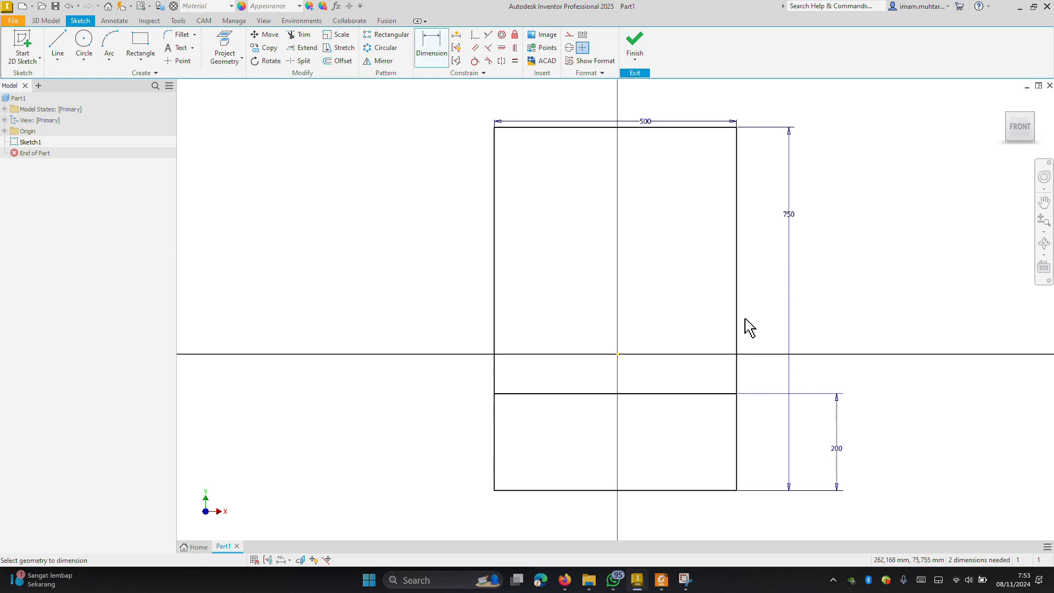
left_click(736, 332)
left_click(617, 365)
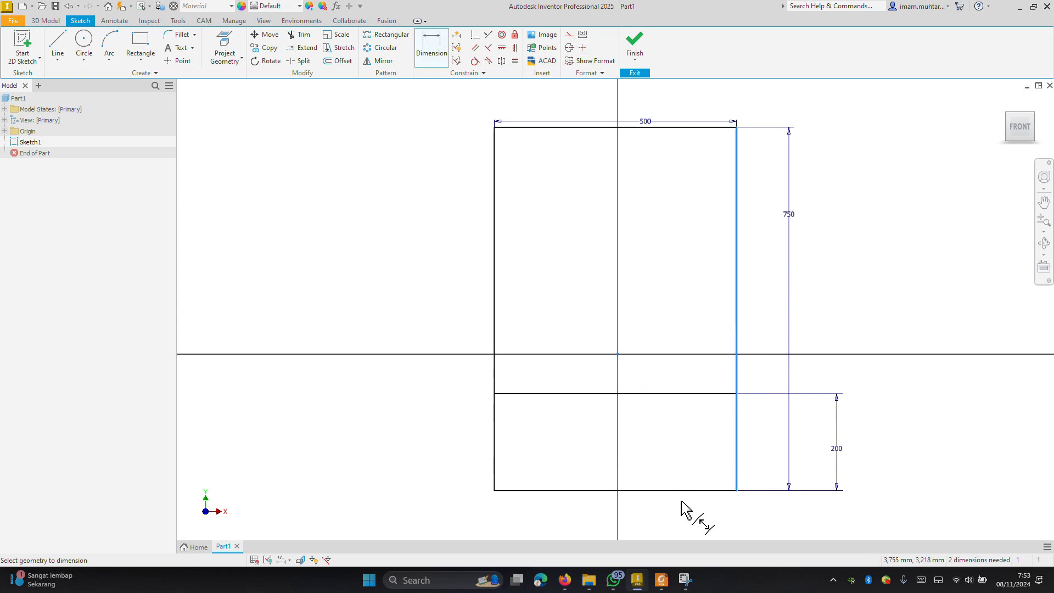
left_click(708, 516)
type("2")
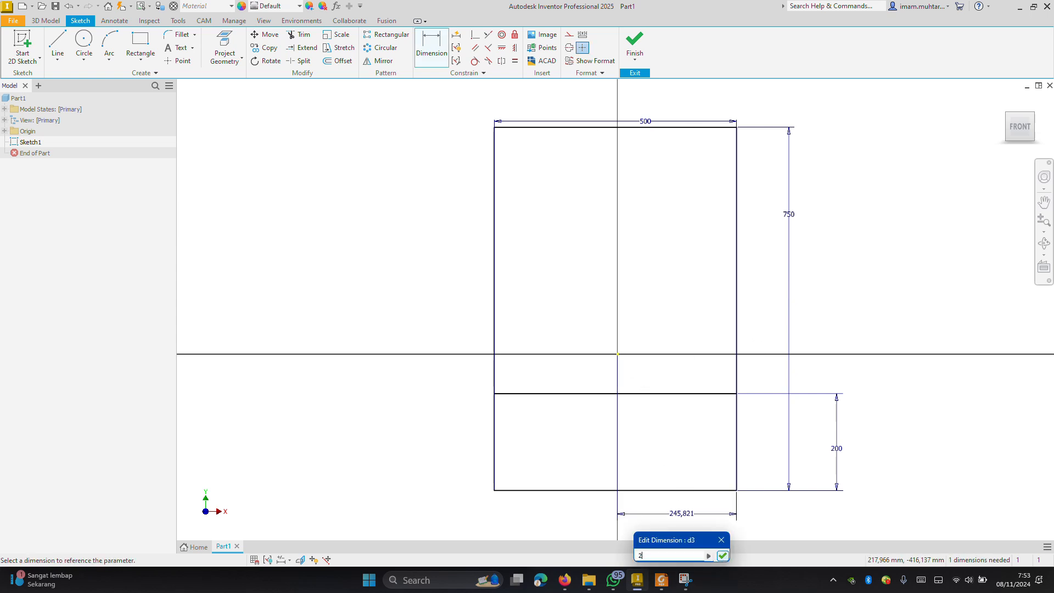
type("50")
left_click(722, 556)
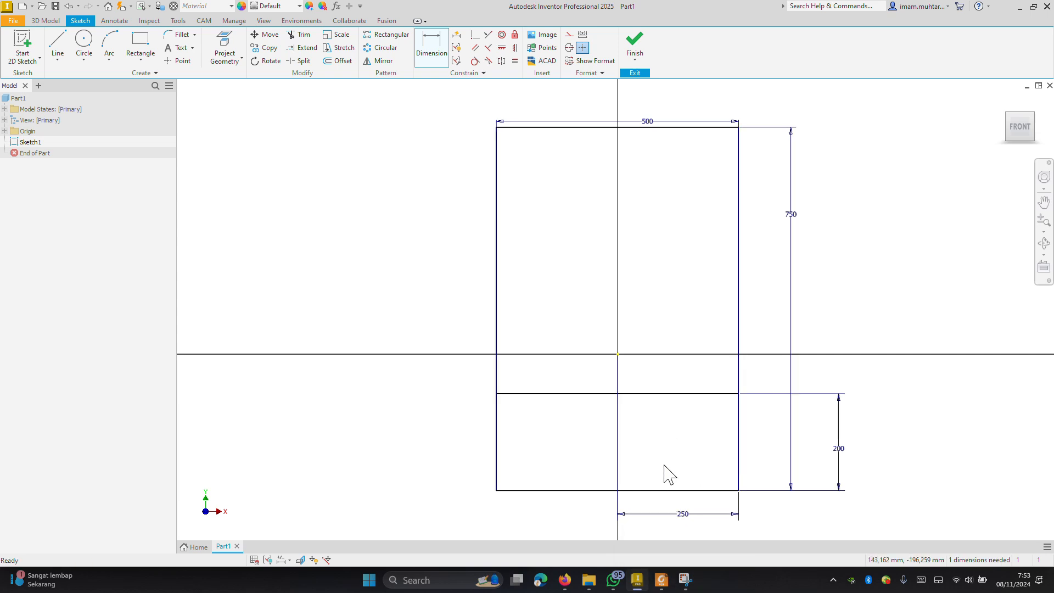
key("Escape")
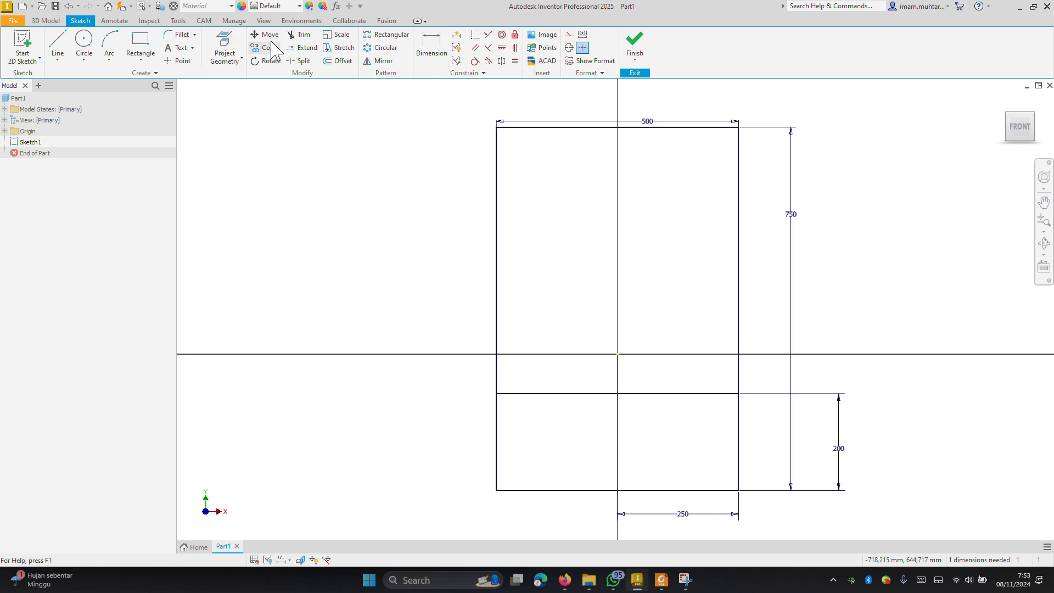
Try to trim the rectangle's lower edge below the dividing line
left_click(296, 38)
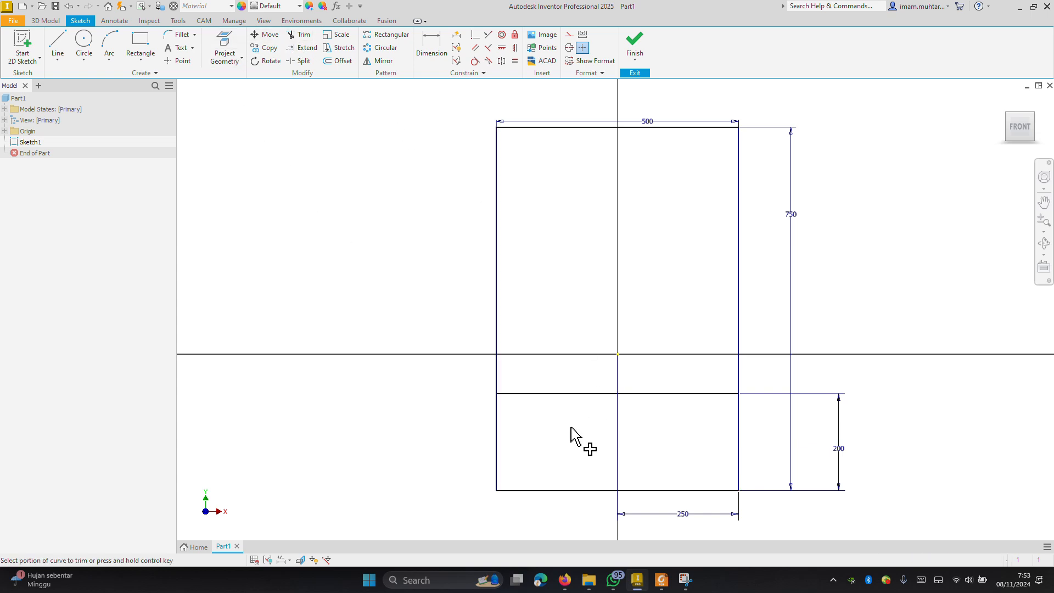
left_click(572, 490)
left_click(242, 100)
key("Escape")
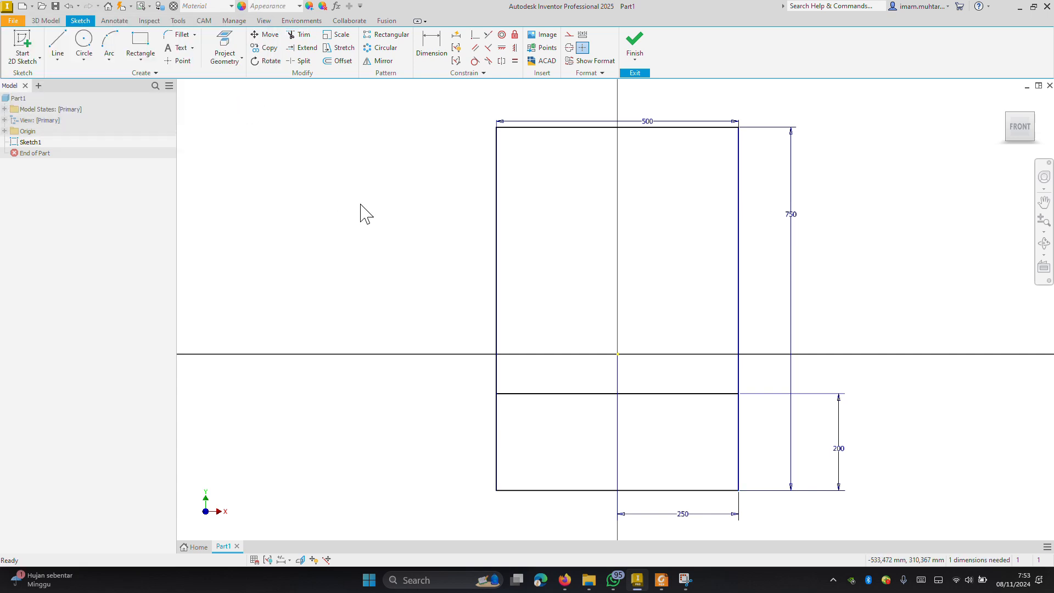
Delete the 250 mm dimension below the rectangle and try again to trim the lower edge
left_click(681, 519)
key("Delete")
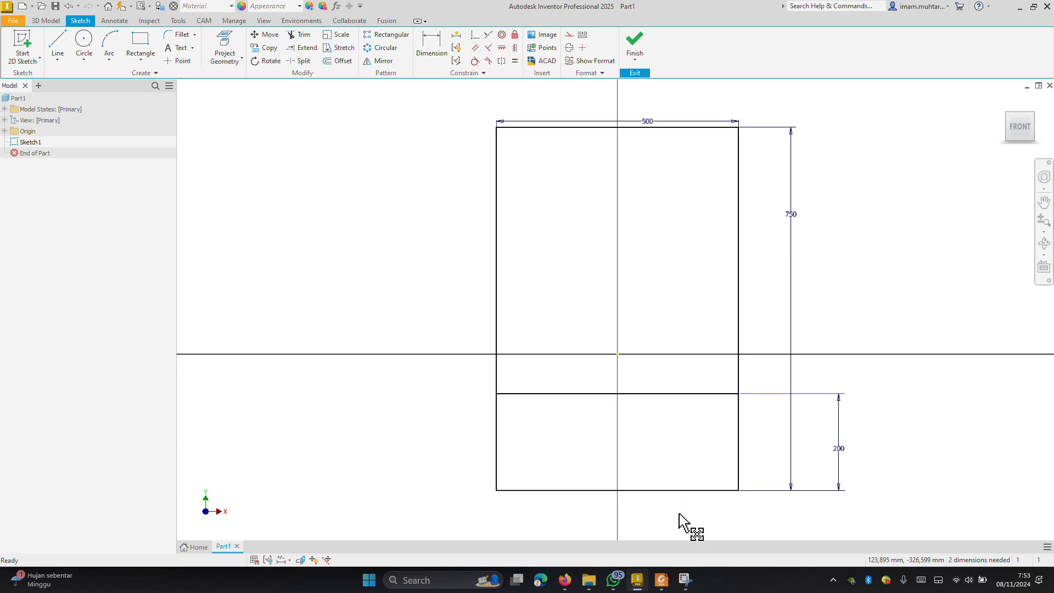
key("x")
left_click(665, 504)
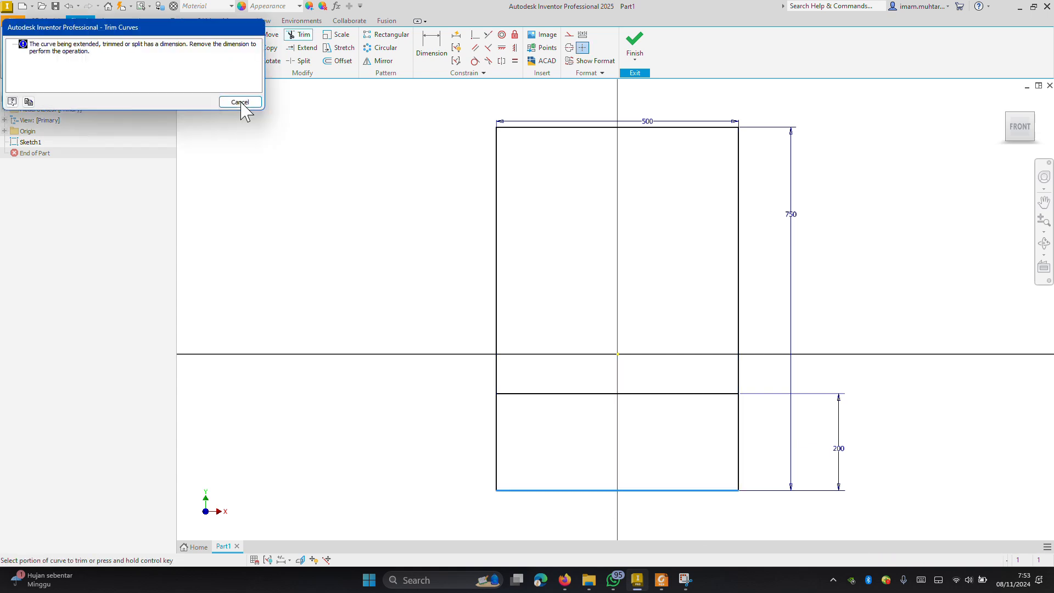
left_click(240, 102)
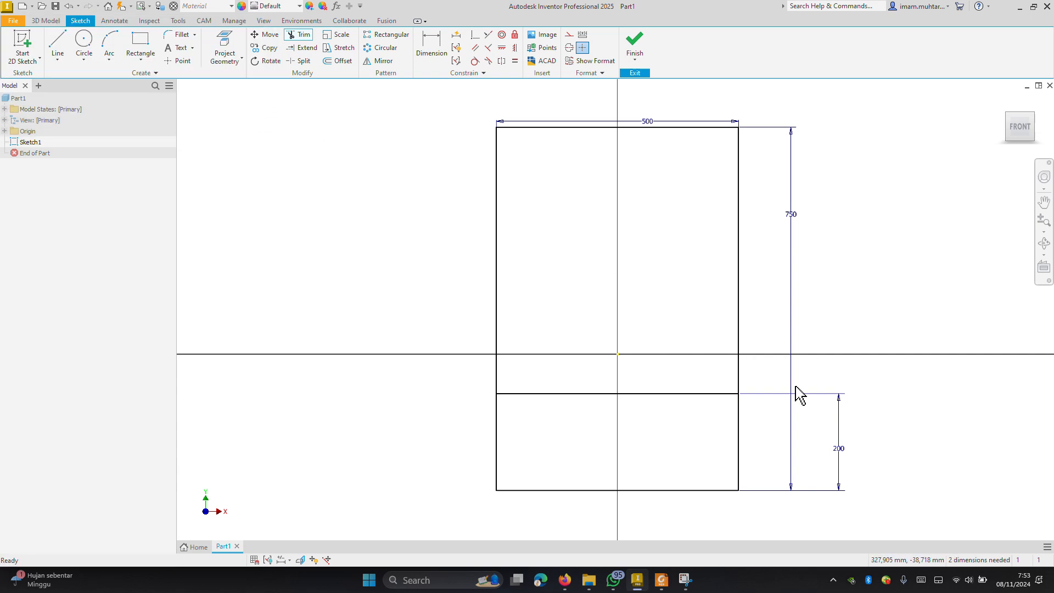
Delete the 200 mm dimension of the dividing line and try again to trim the rectangle's lower edge
key("Escape")
left_click(840, 450)
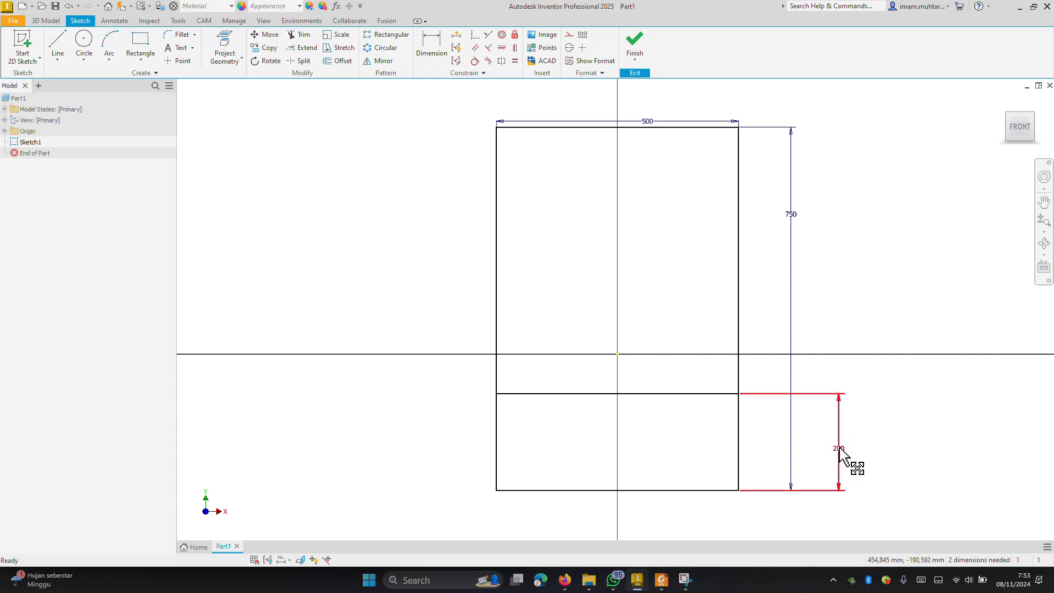
key("Delete")
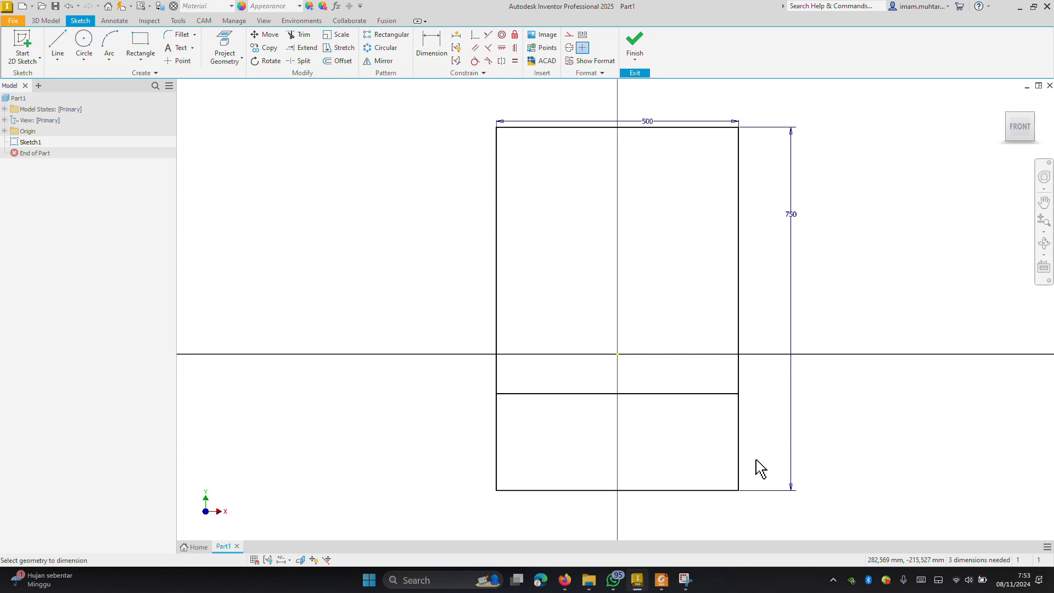
key("x")
left_click(706, 497)
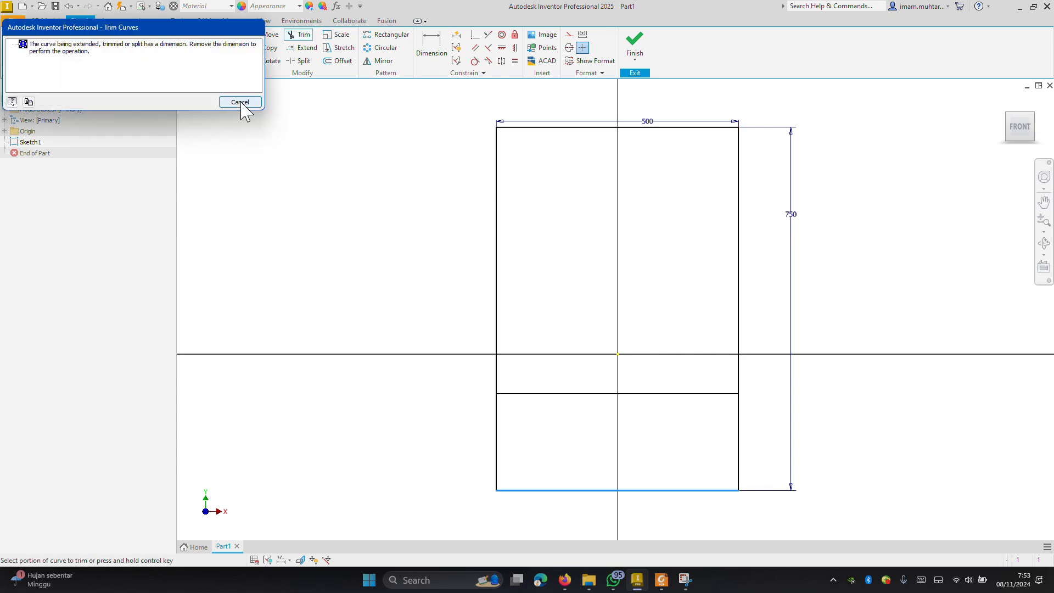
left_click(242, 104)
Delete the 750 mm height dimension and trim away the rectangle's lower edge
left_click(792, 228)
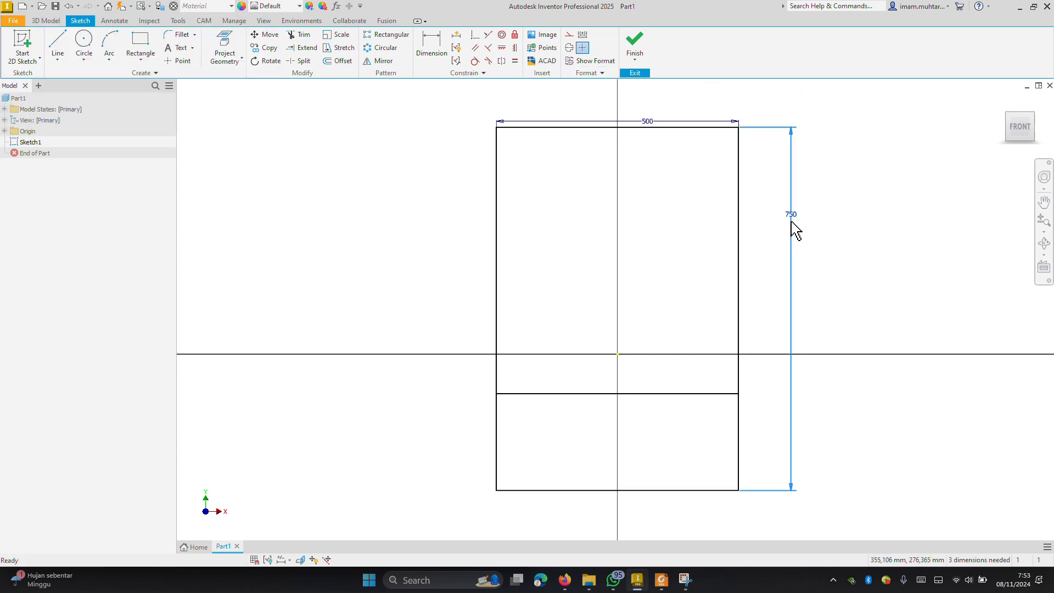
key("Delete")
key("x")
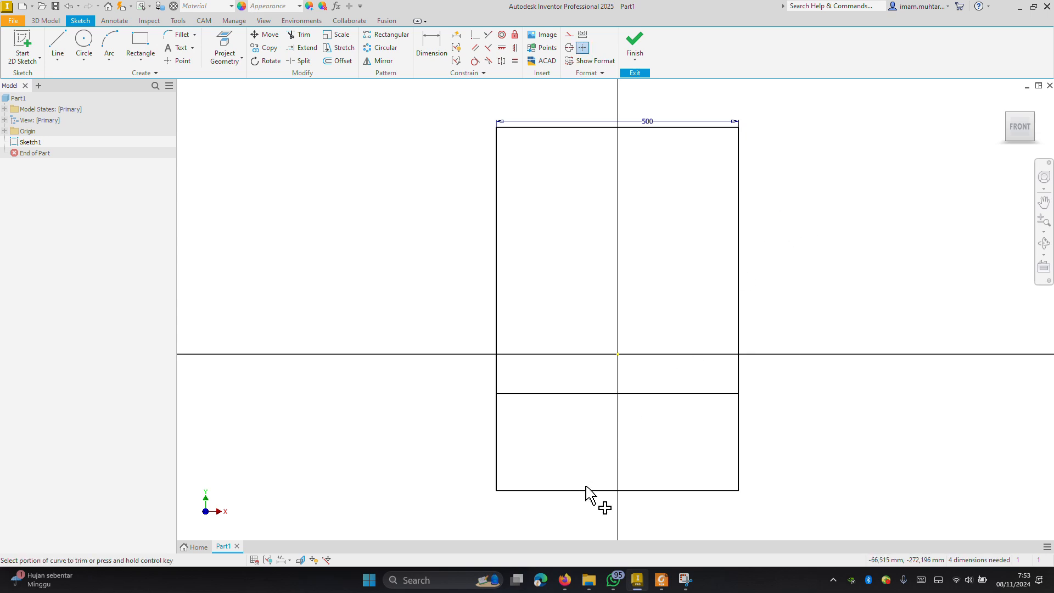
left_click(586, 490)
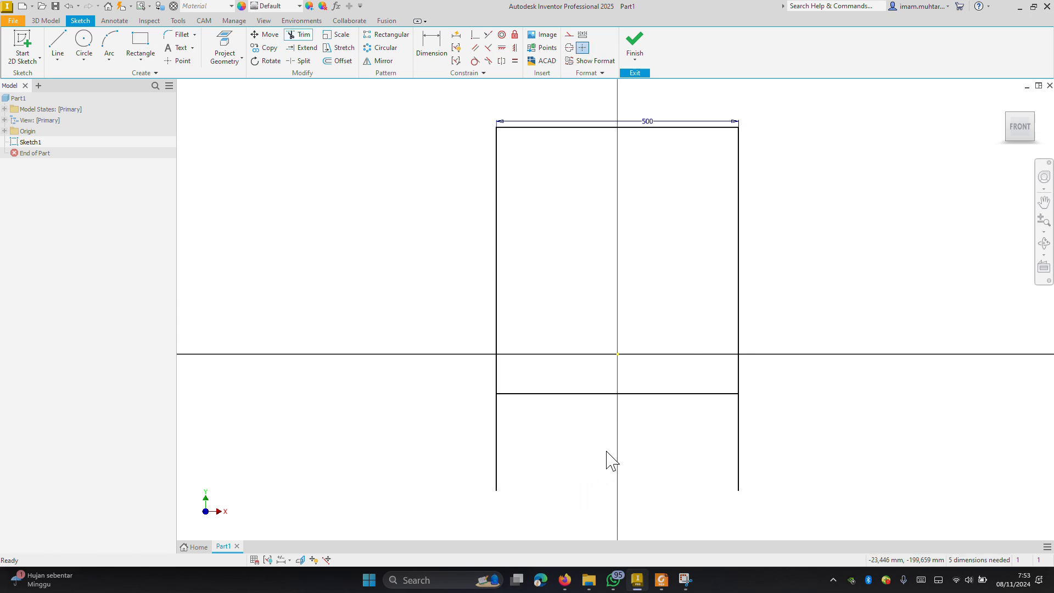
Dimension the length of the profile's right side as 750 mm
key("d")
left_click(739, 218)
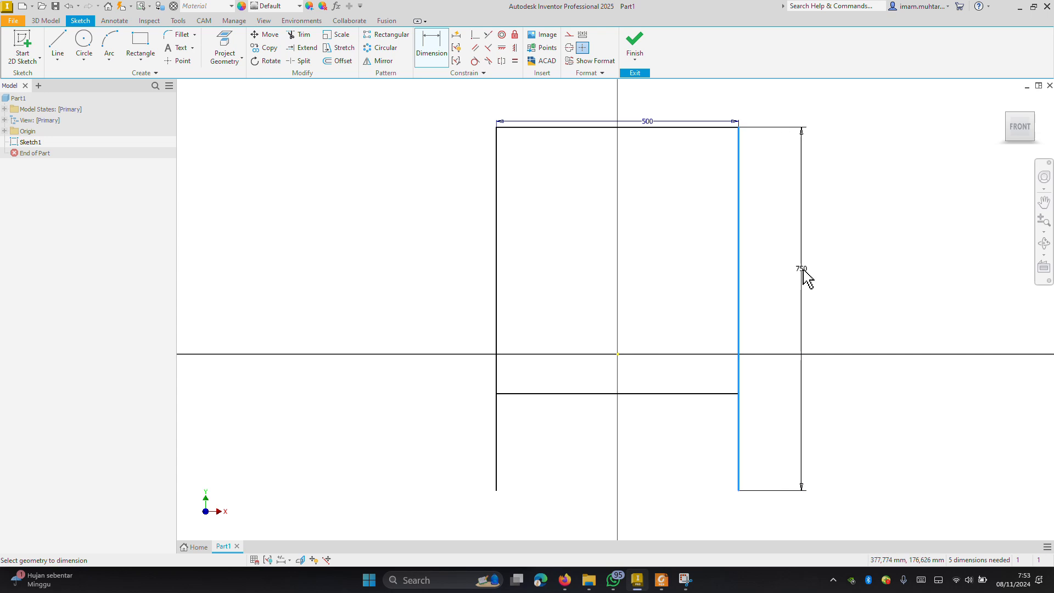
left_click(803, 277)
left_click(848, 311)
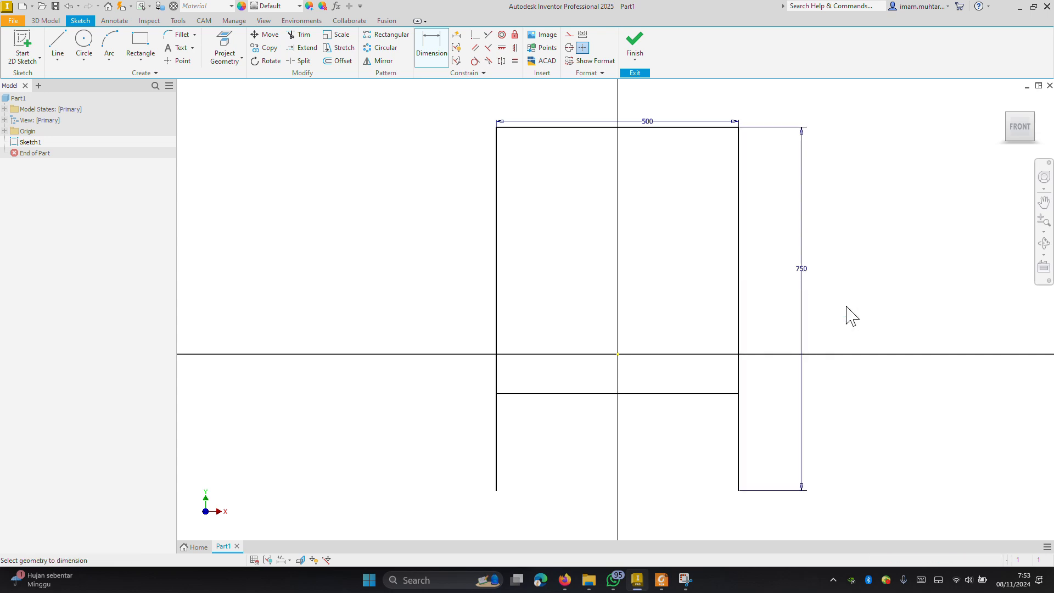
Dimension the distance from the dividing line to the lower end of the right side as 200 mm
left_click(714, 394)
left_click(740, 491)
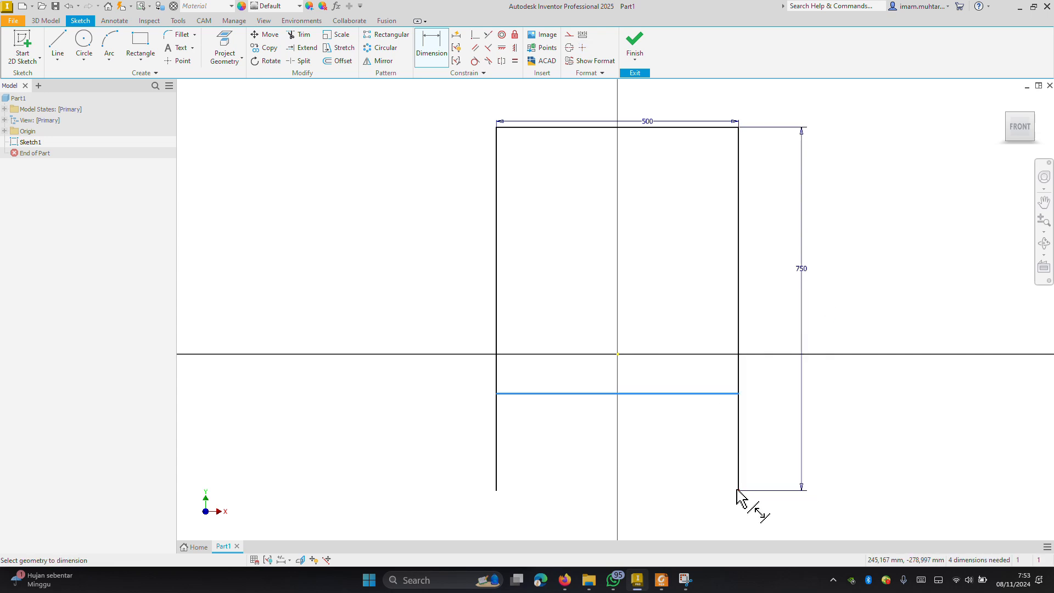
left_click(877, 457)
left_click(920, 497)
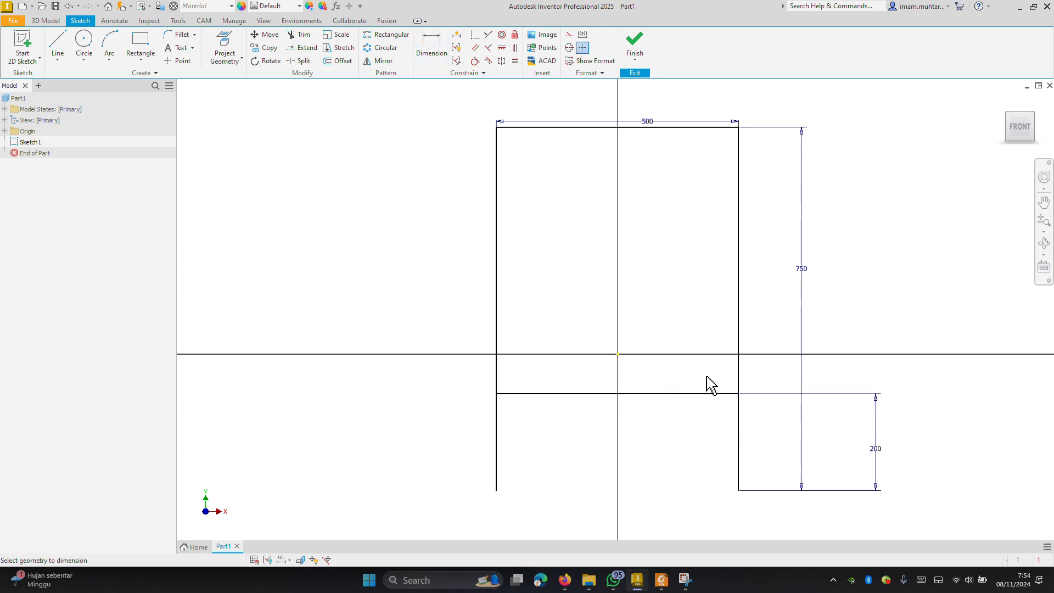
Dimension the horizontal distance from the sketch origin to the profile's right side as 250 mm
left_click(738, 360)
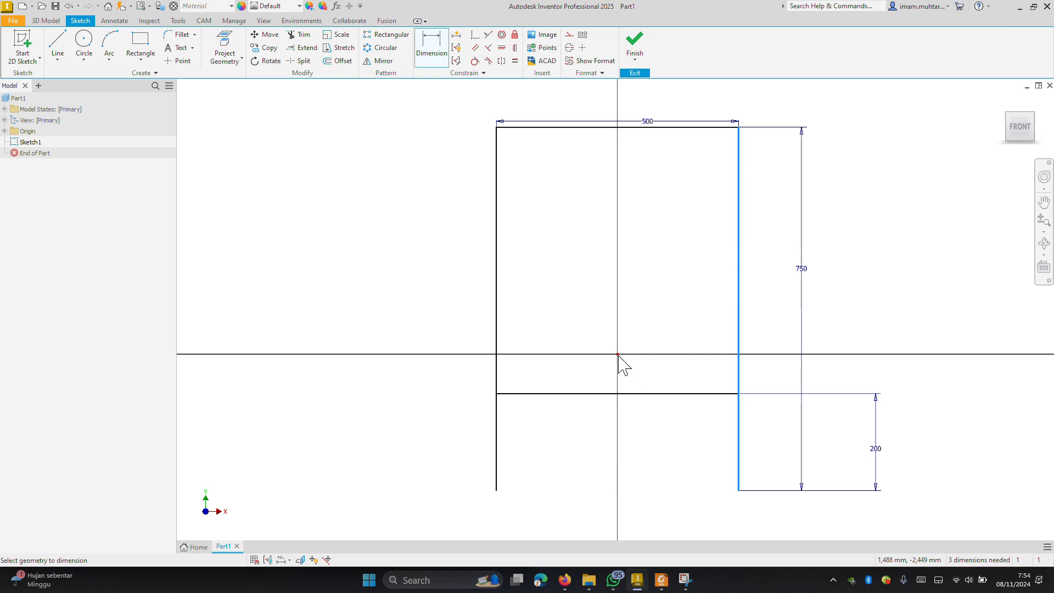
left_click(618, 356)
left_click(683, 466)
left_click(721, 500)
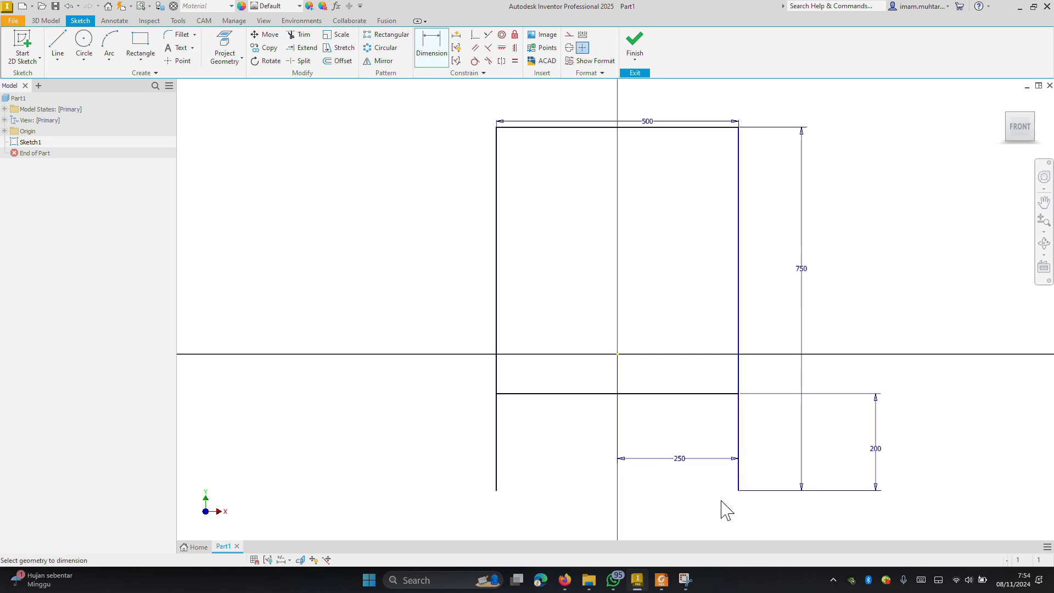
key("Escape")
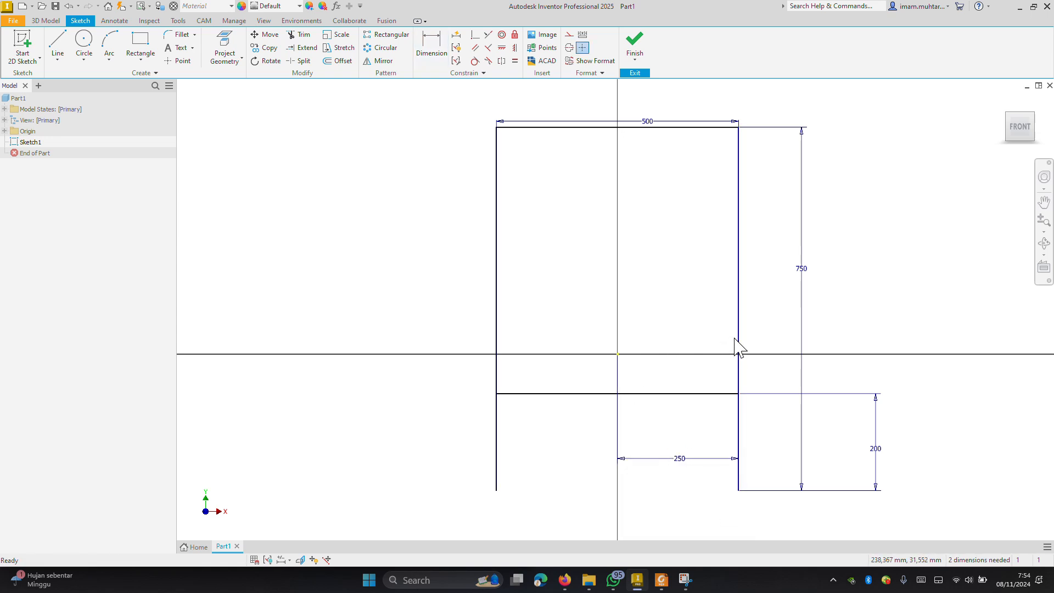
Dimension the vertical distance from the sketch origin to the lower end of the right side as 200 mm
key("d")
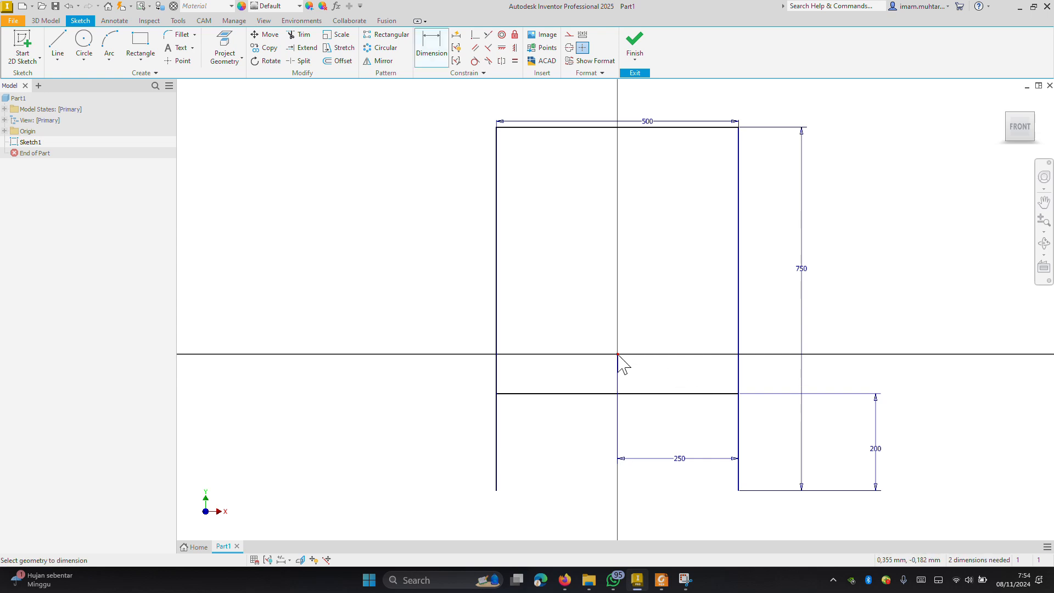
left_click(736, 490)
left_click(549, 354)
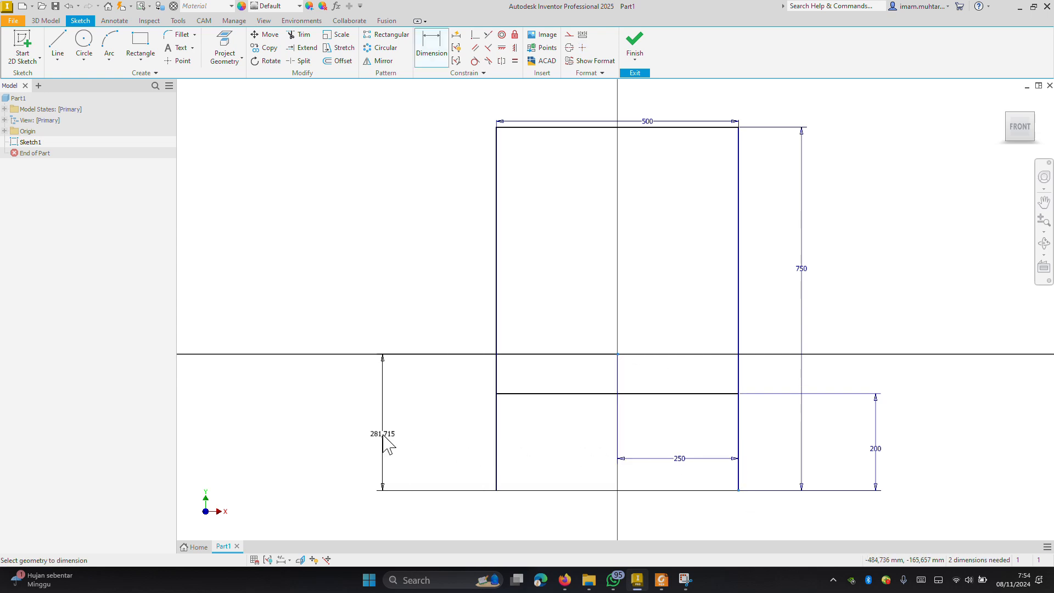
left_click(435, 442)
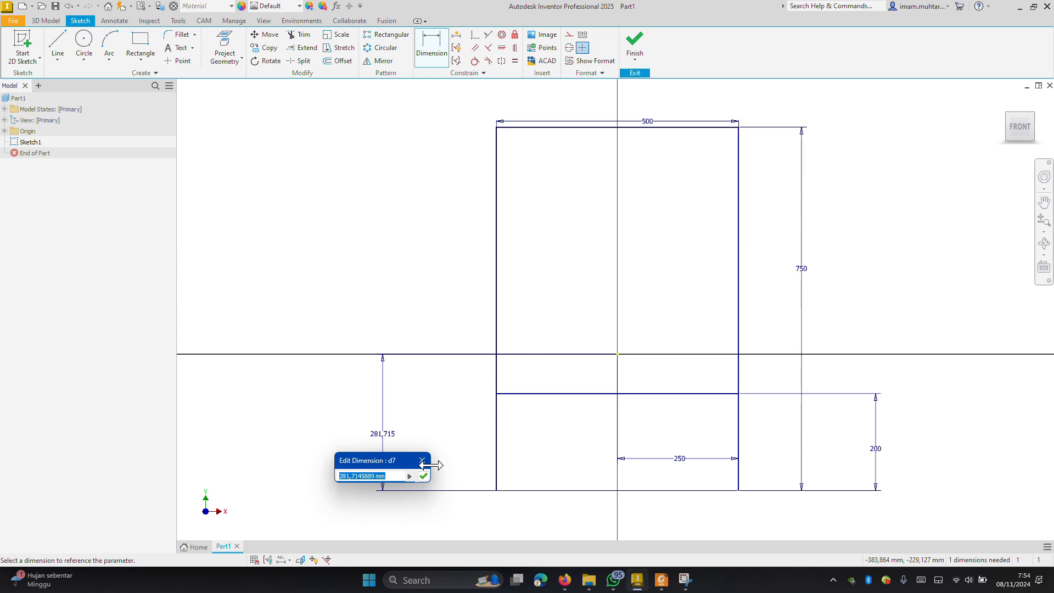
type("200")
key("Return")
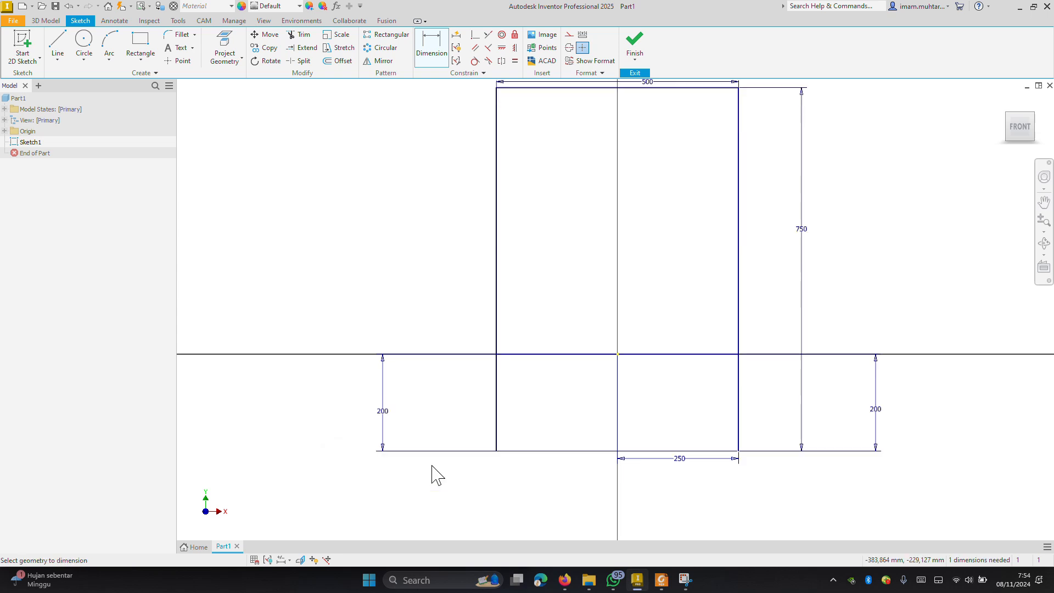
key("Escape")
Move the 500 mm dimension farther above the top edge and set the dividing line's distance from the lower end to 150 mm
scroll(582, 411, "down", 2)
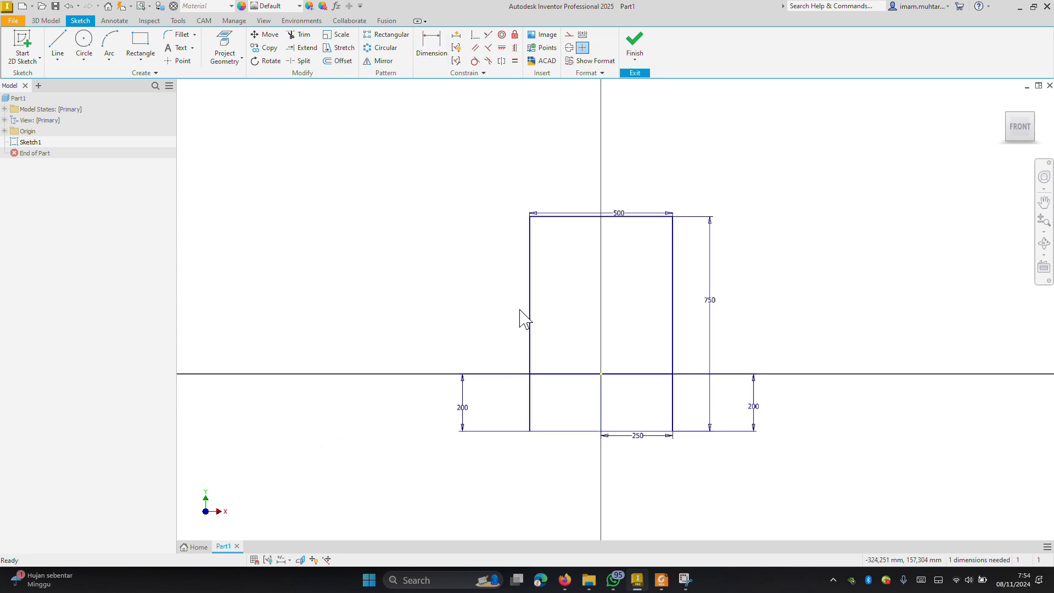
left_click_drag(608, 215, 604, 201)
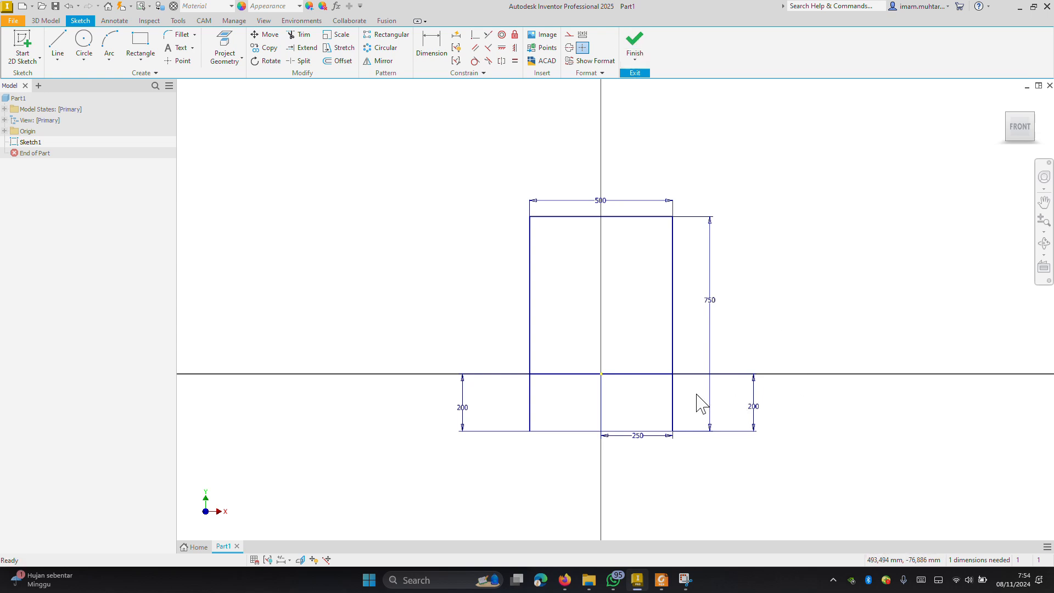
double_click(754, 417)
type("15")
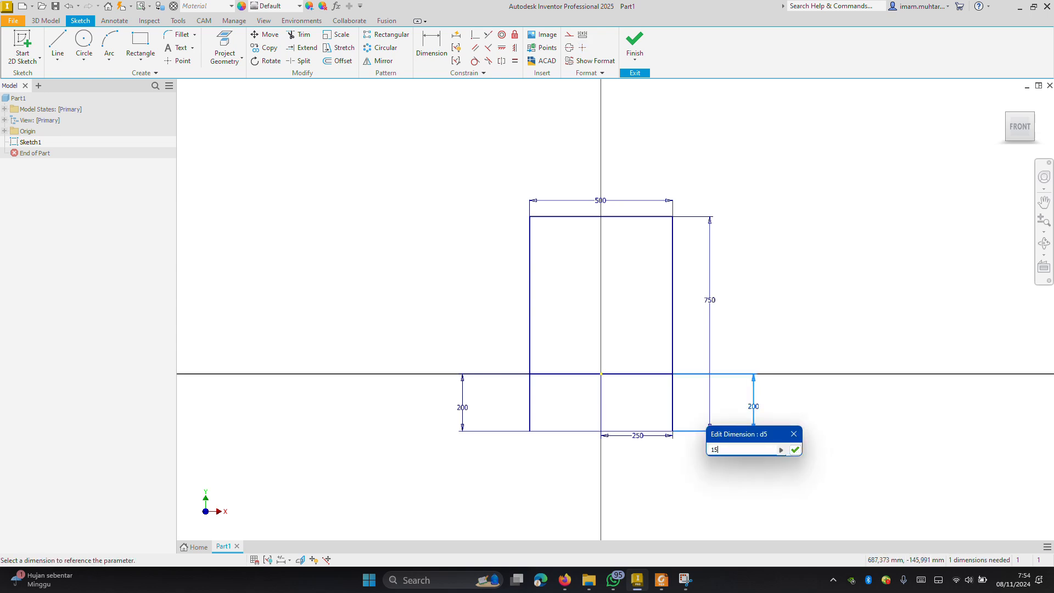
type("0")
key("Return")
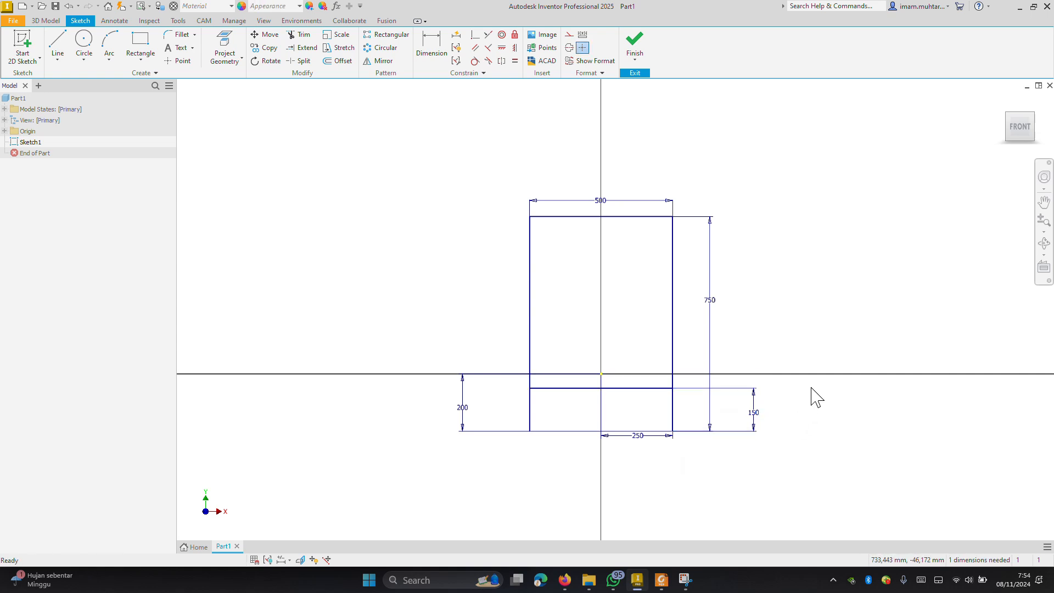
Finish the sketch and make the origin's XY Plane visible
left_click(636, 41)
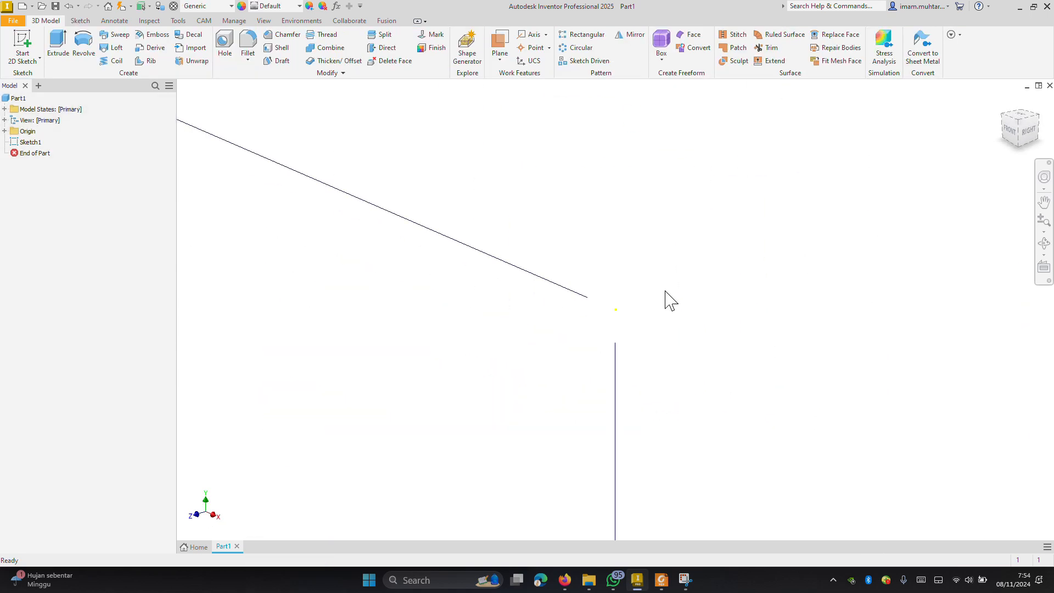
scroll(669, 316, "down", 3)
scroll(664, 313, "down", 3)
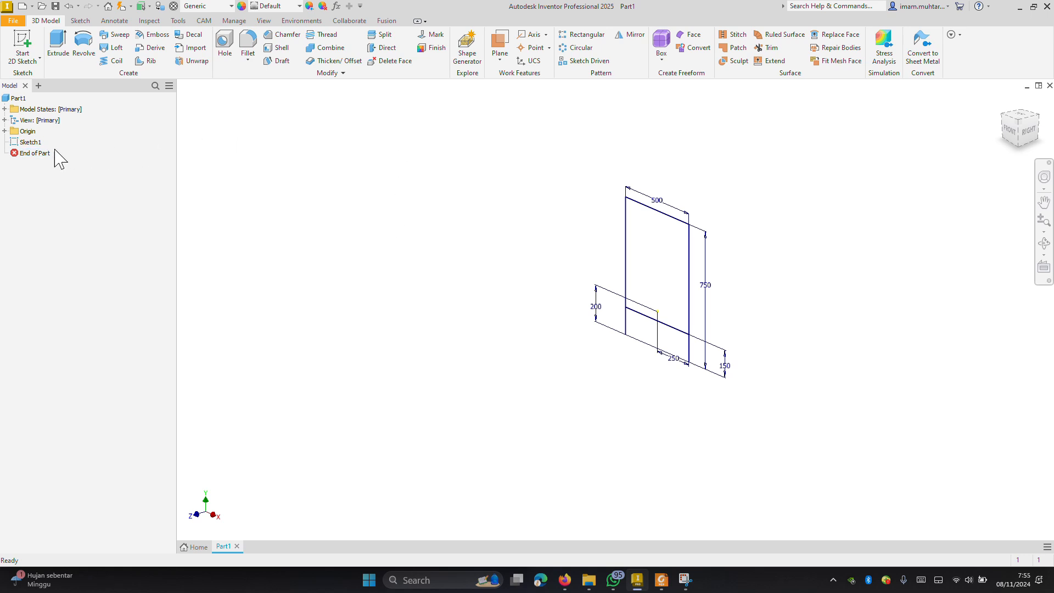
left_click(5, 131)
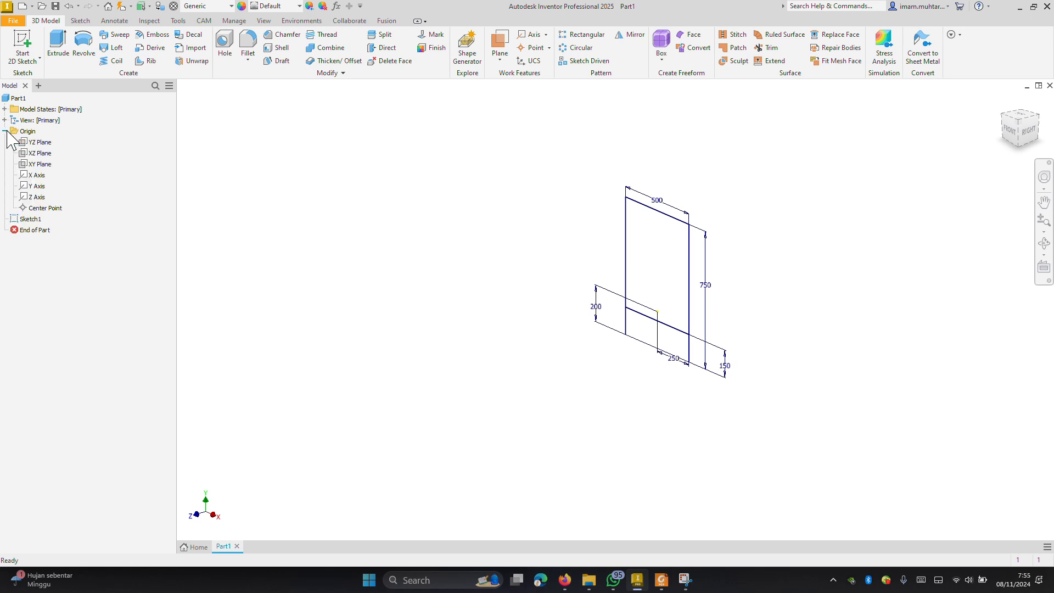
right_click(27, 163)
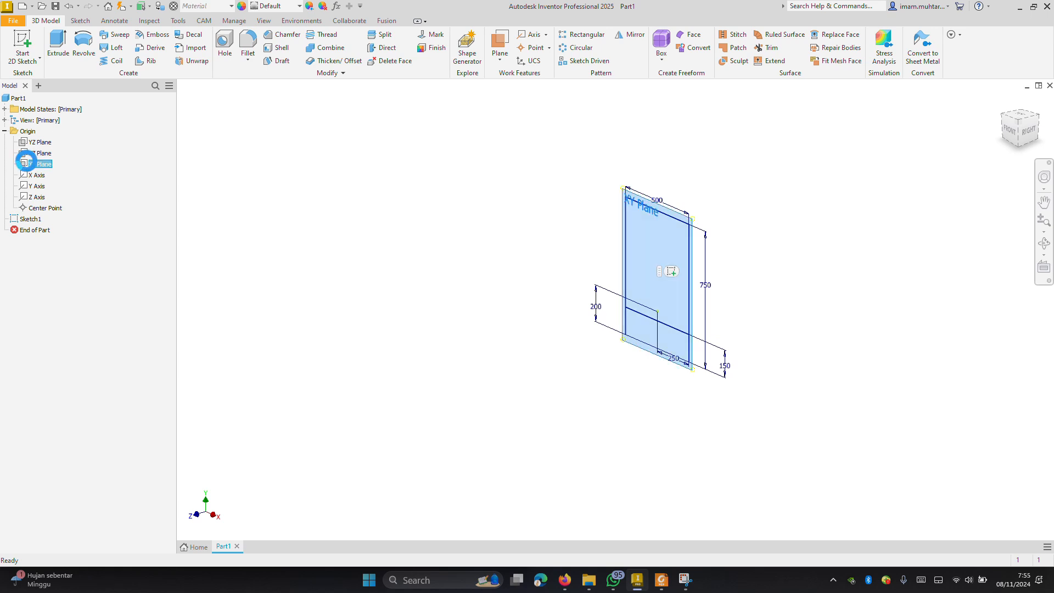
left_click(63, 241)
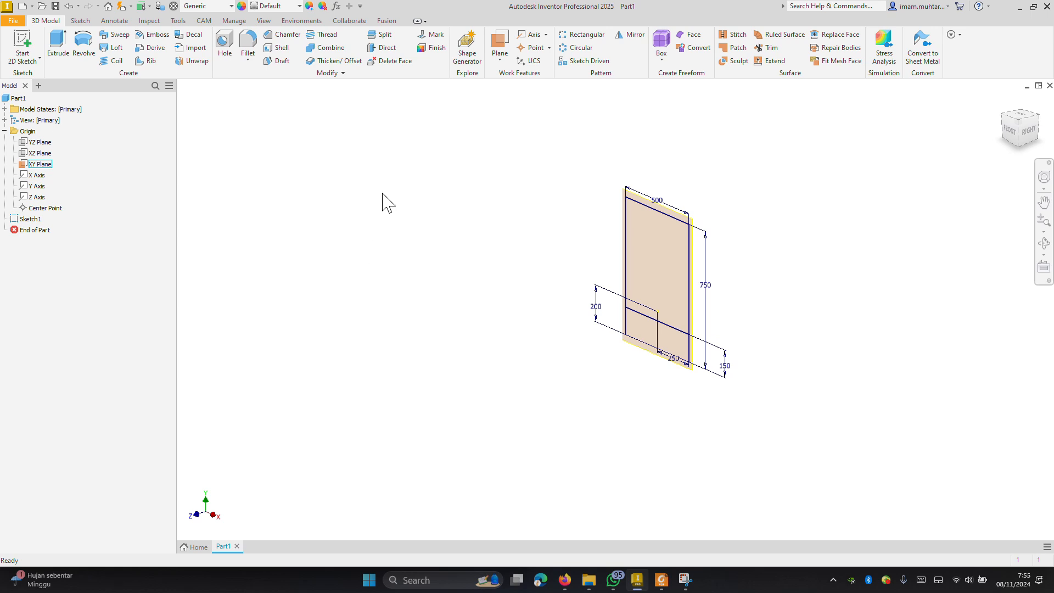
Create a work plane offset 1000 mm forward from the XY Plane
left_click(500, 57)
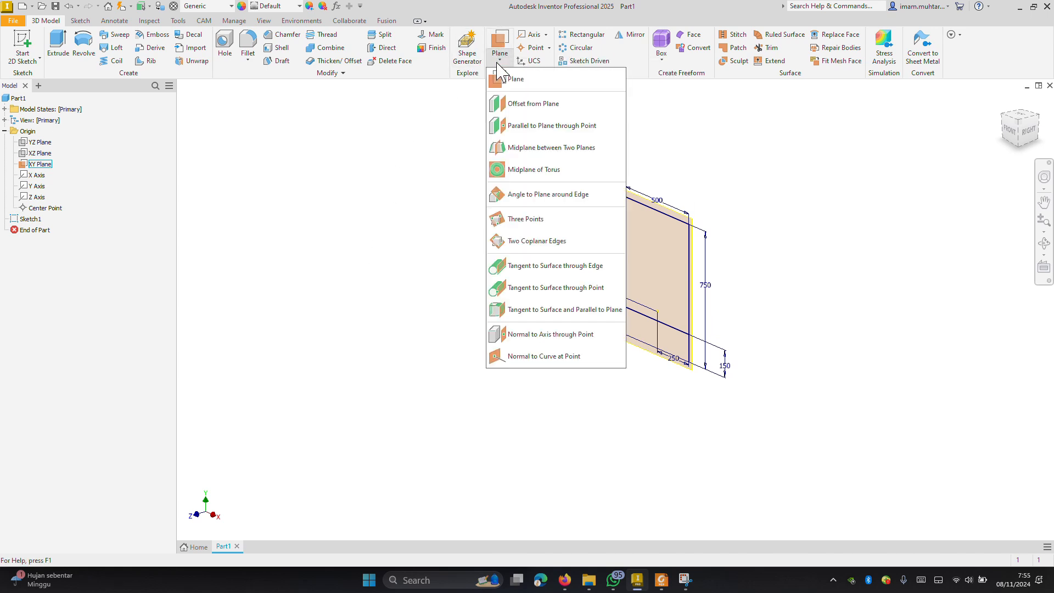
left_click(542, 82)
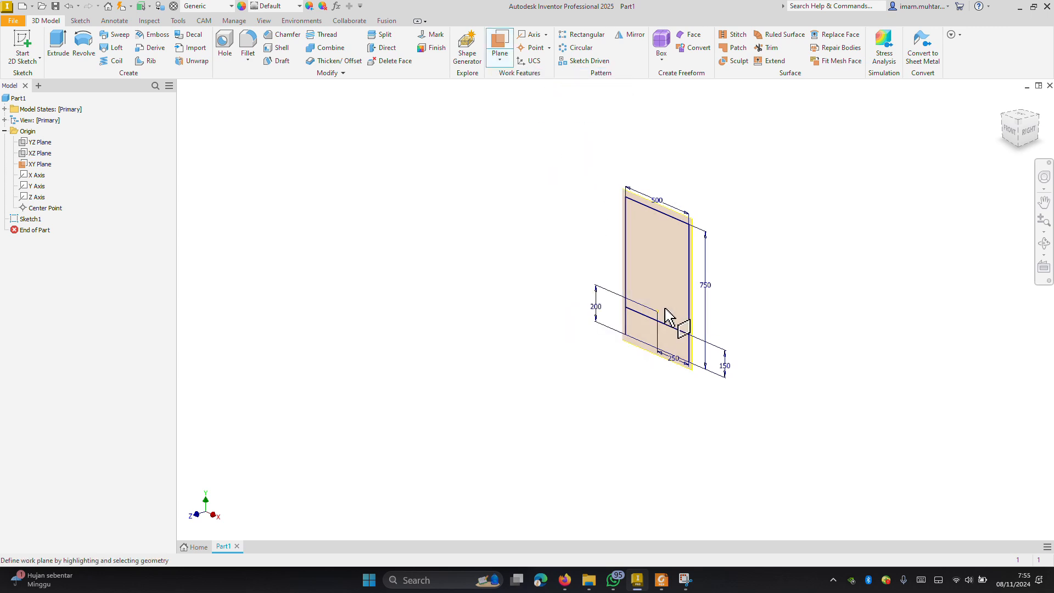
left_click(695, 376)
left_click_drag(695, 375, 568, 407)
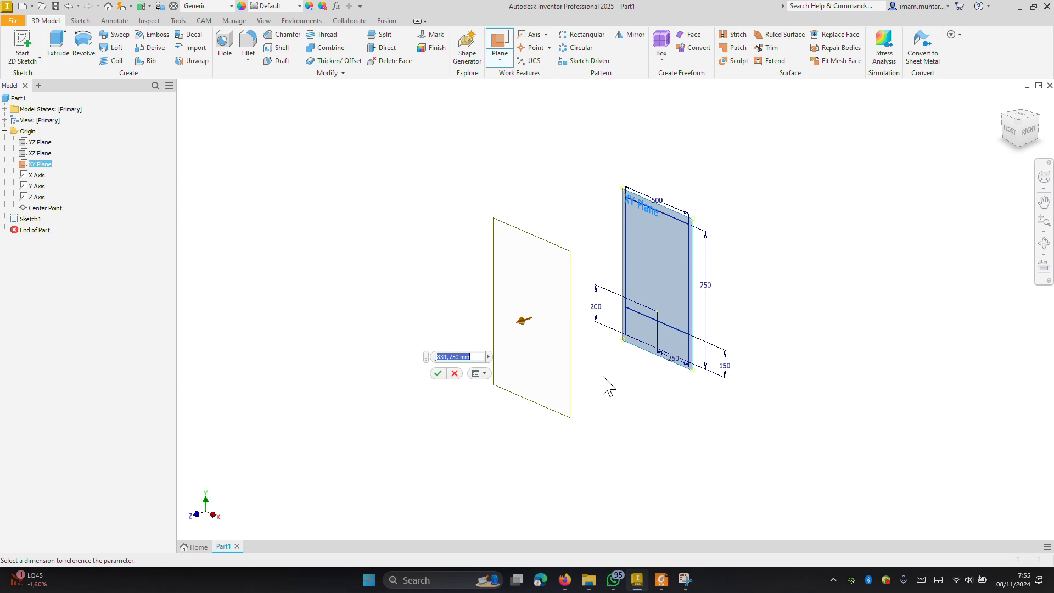
type("100")
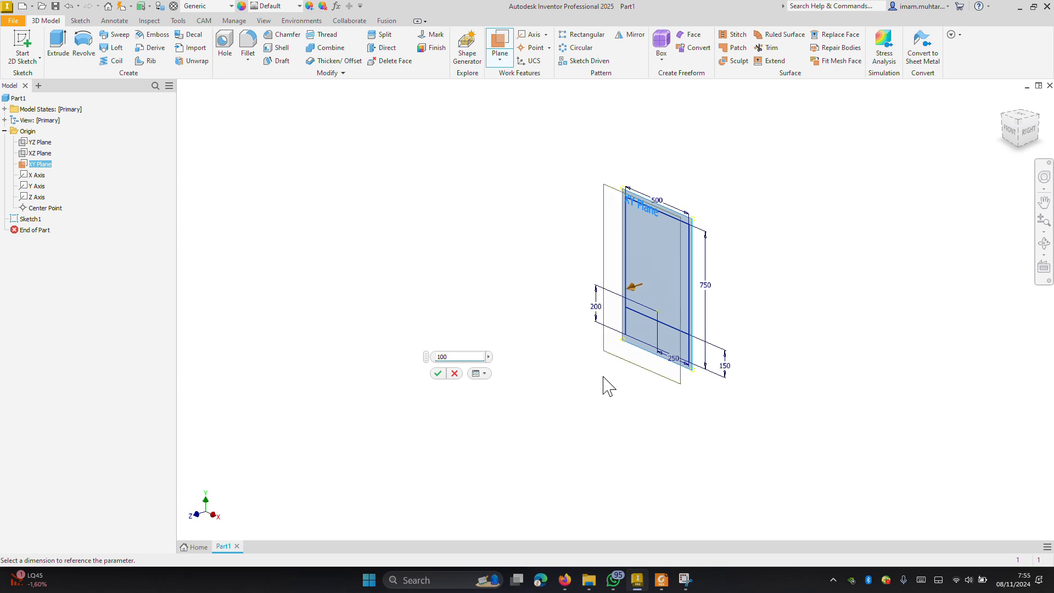
type("0")
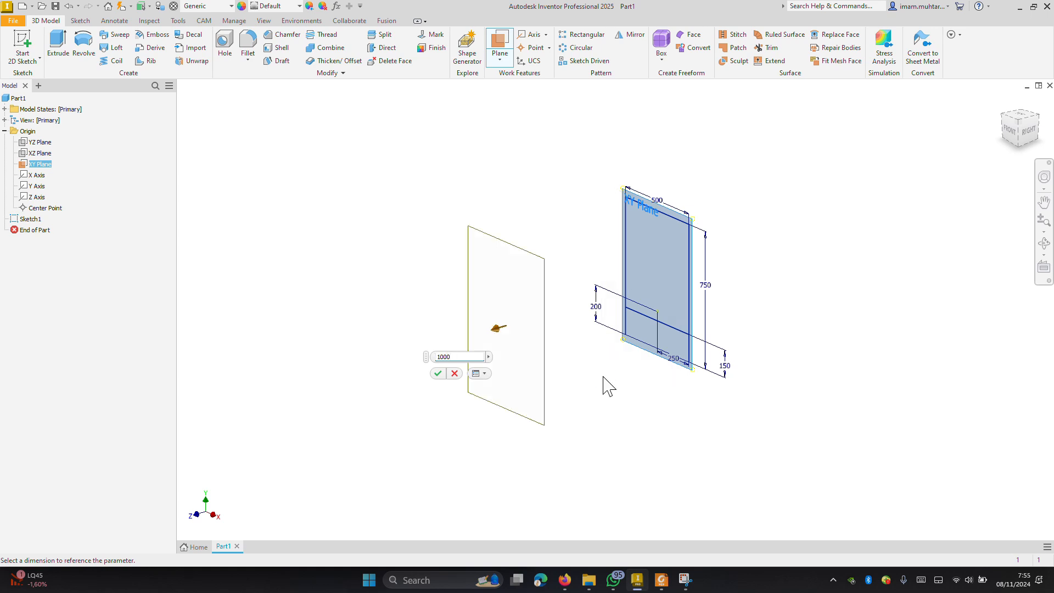
key("Return")
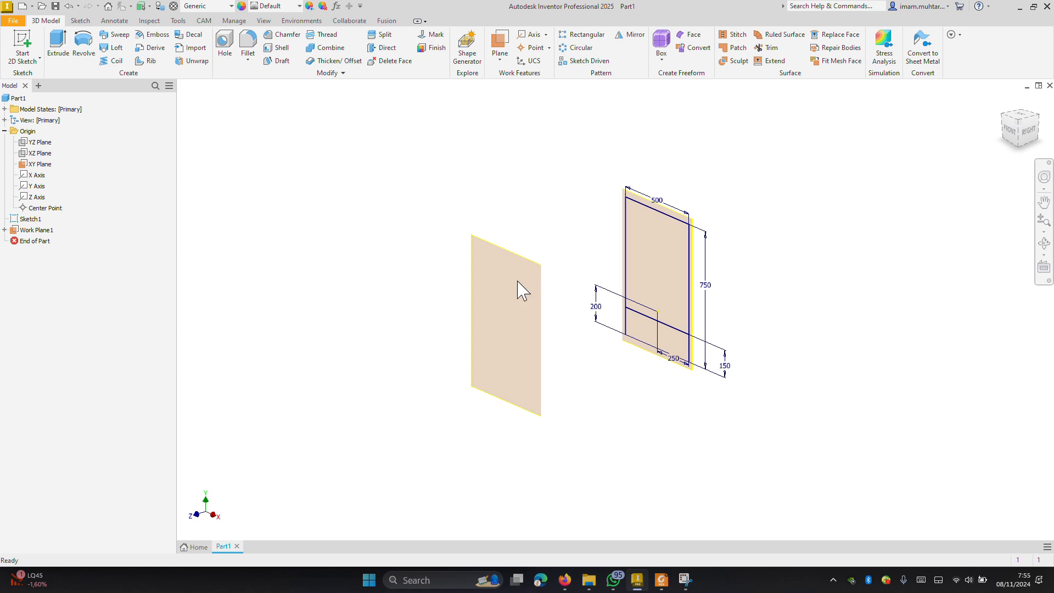
Hide the origin's XY Plane
left_click(38, 165)
right_click(37, 164)
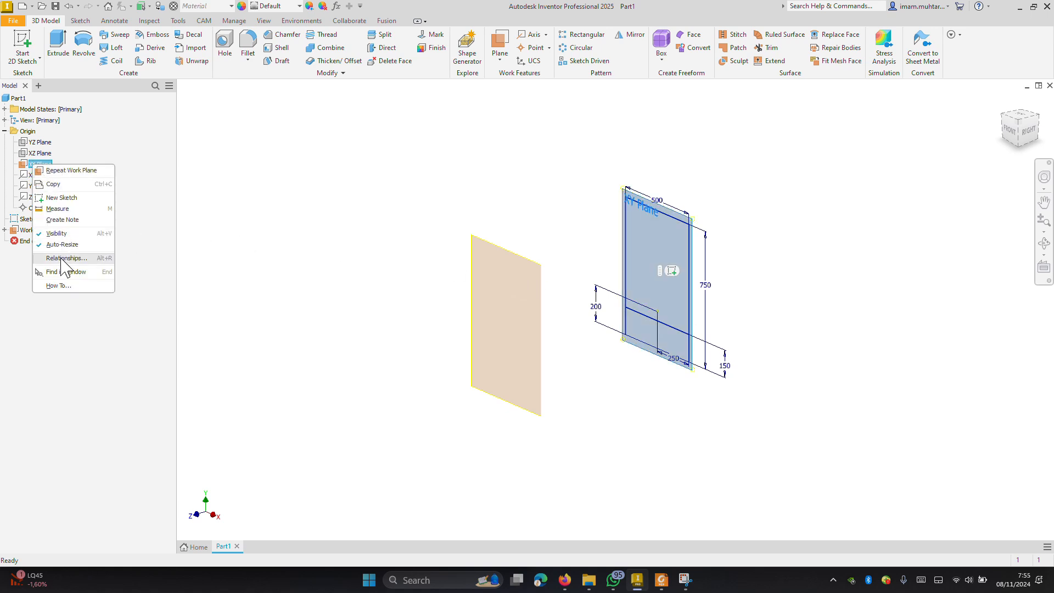
left_click(68, 237)
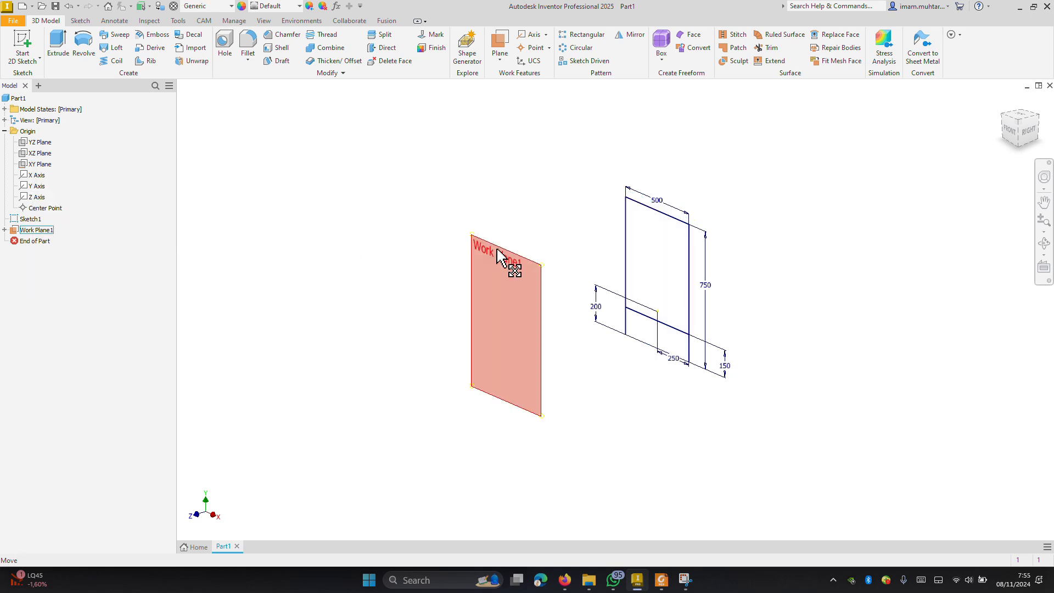
Project the frame profile's lines into a new sketch on the 1000 mm offset work plane and finish the sketch
left_click(22, 49)
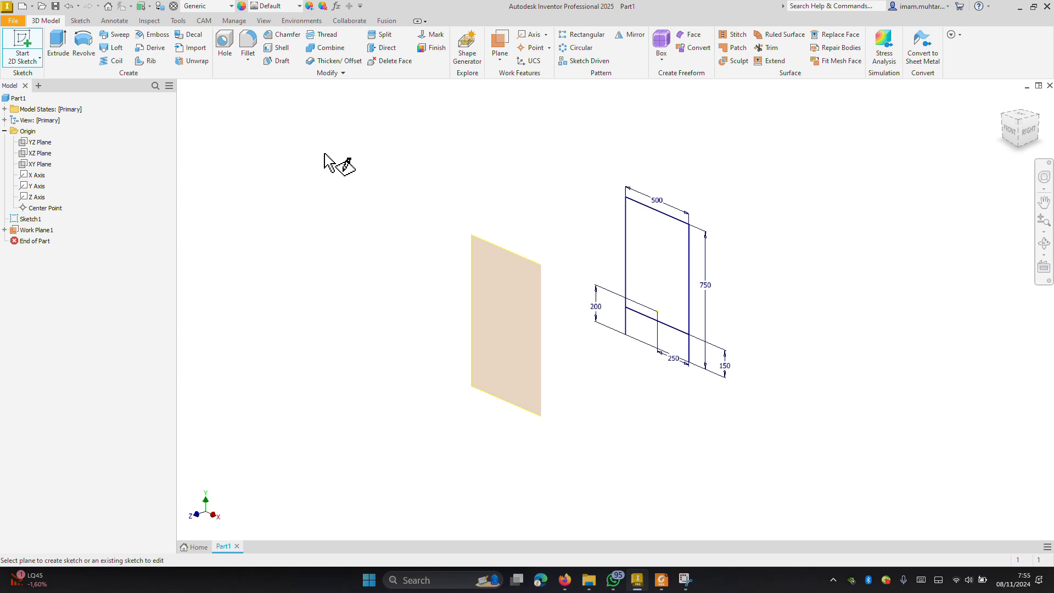
left_click(497, 253)
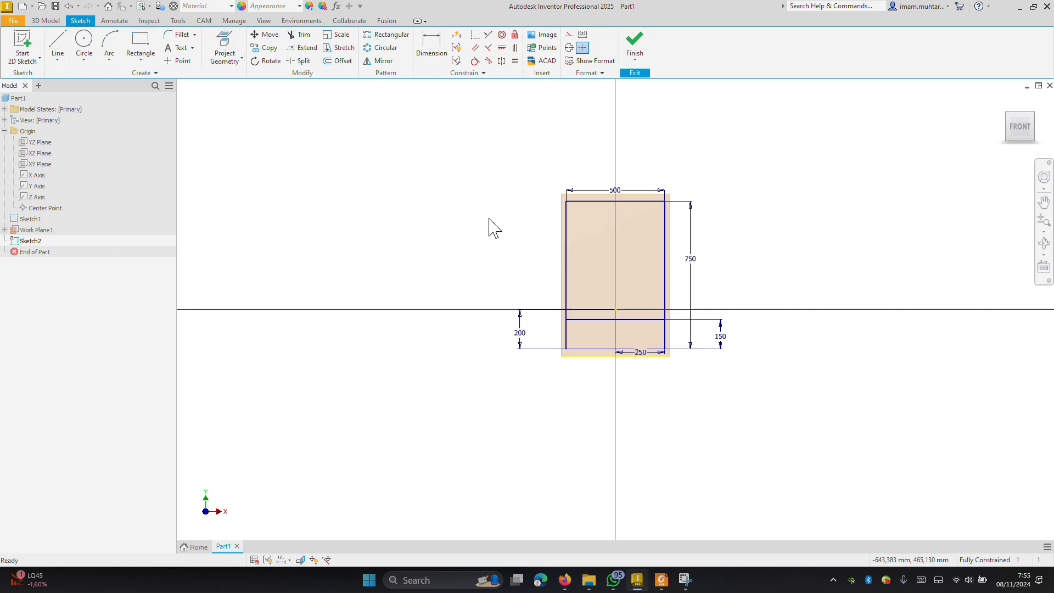
left_click(236, 49)
middle_click_drag(518, 176, 440, 188, "shift")
mouse_move(549, 263)
middle_mouse_down("shift")
mouse_move(473, 237)
mouse_move(487, 247)
middle_mouse_up("shift")
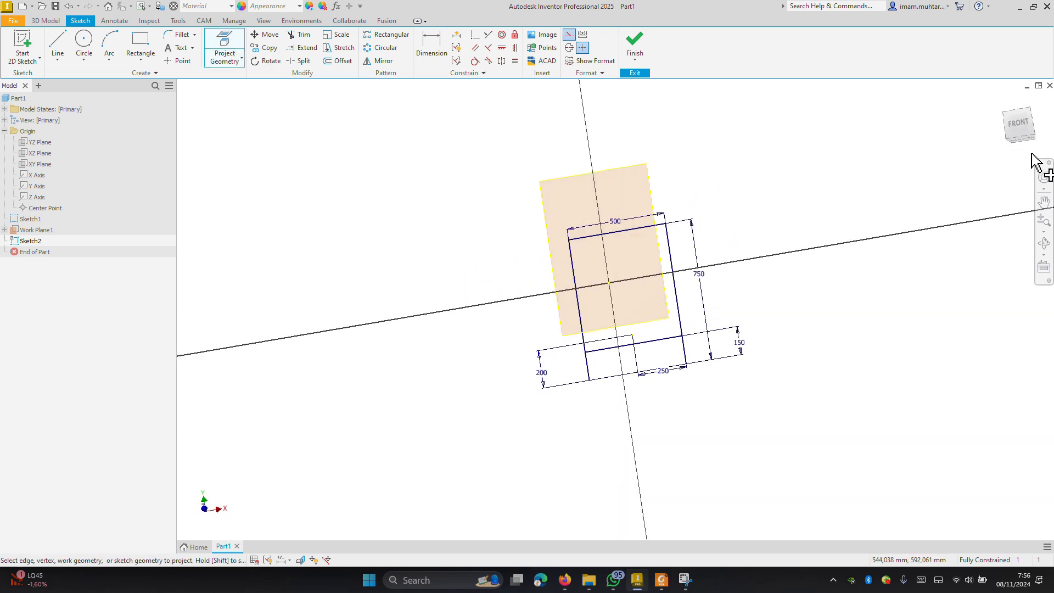
left_click(1023, 124)
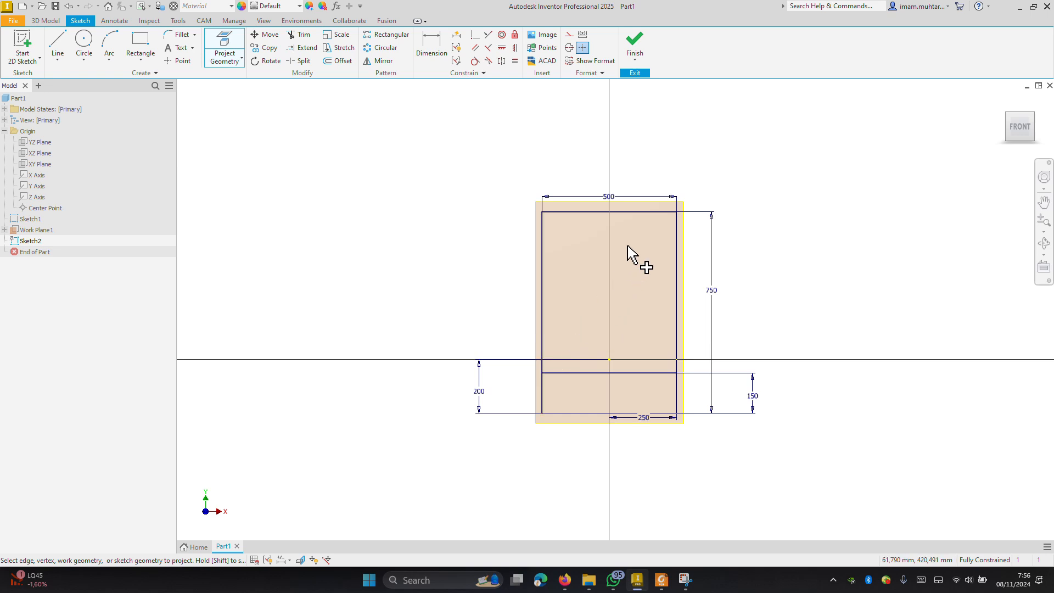
right_click(684, 129)
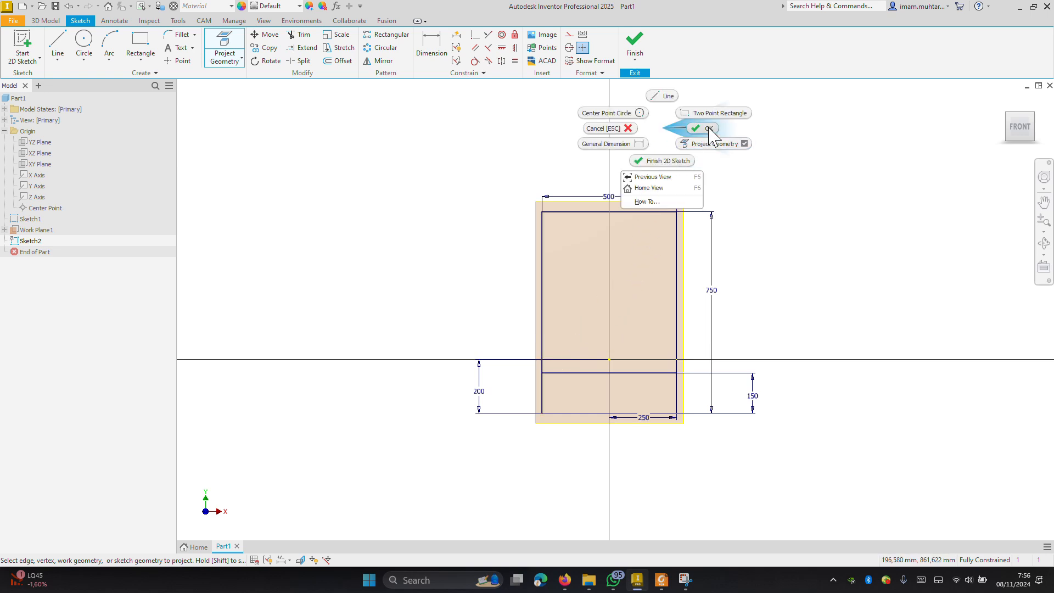
left_click(705, 132)
mouse_move(793, 217)
middle_mouse_down("shift")
mouse_move(751, 207)
mouse_move(717, 226)
mouse_move(727, 235)
mouse_move(685, 301)
middle_mouse_up("shift")
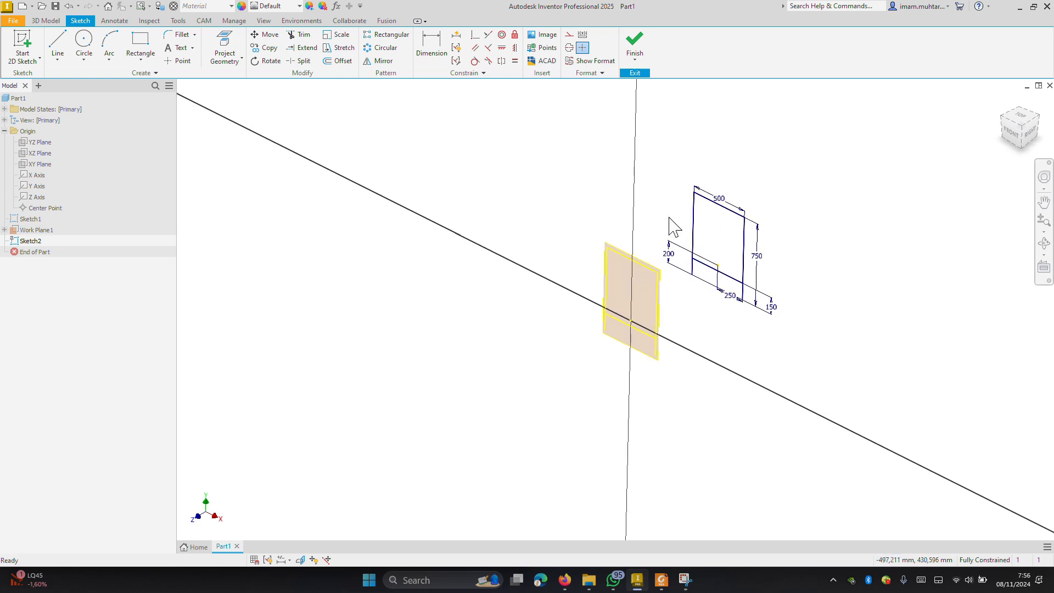
left_click(713, 287)
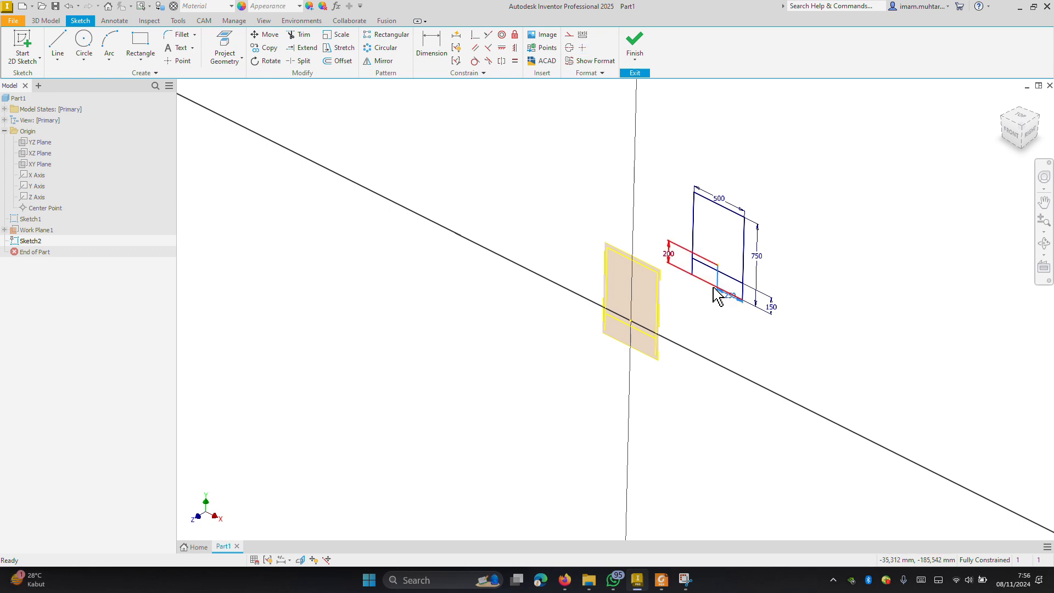
left_click(634, 48)
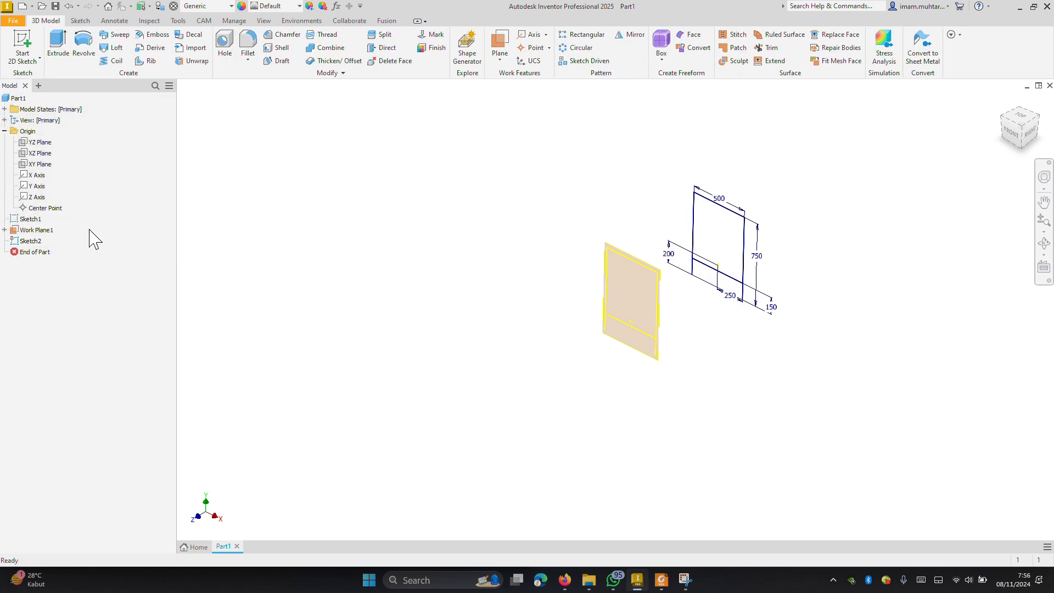
Hide the 1000 mm offset work plane
right_click(38, 235)
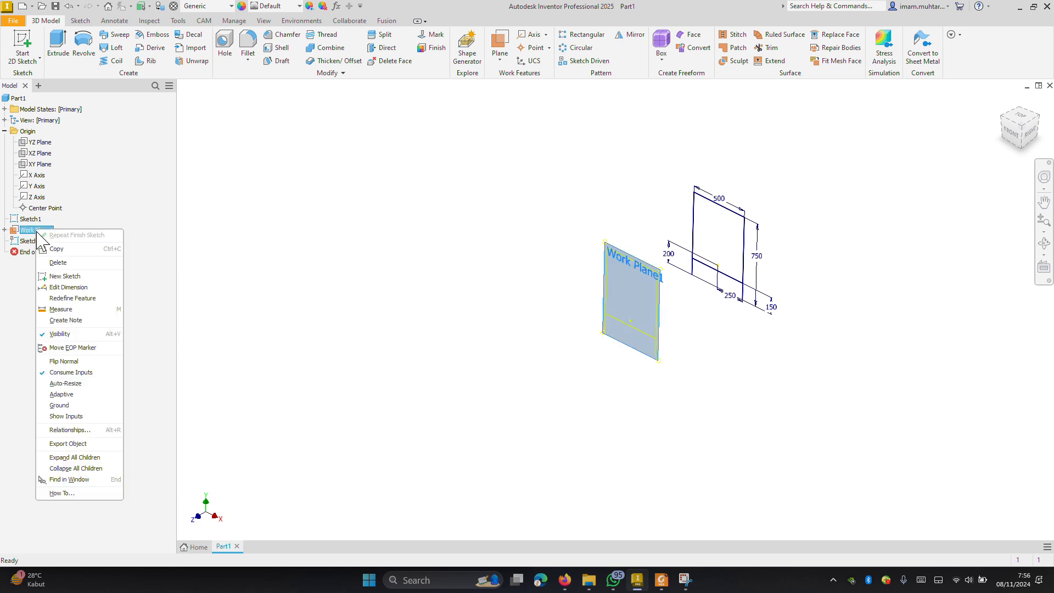
left_click(77, 346)
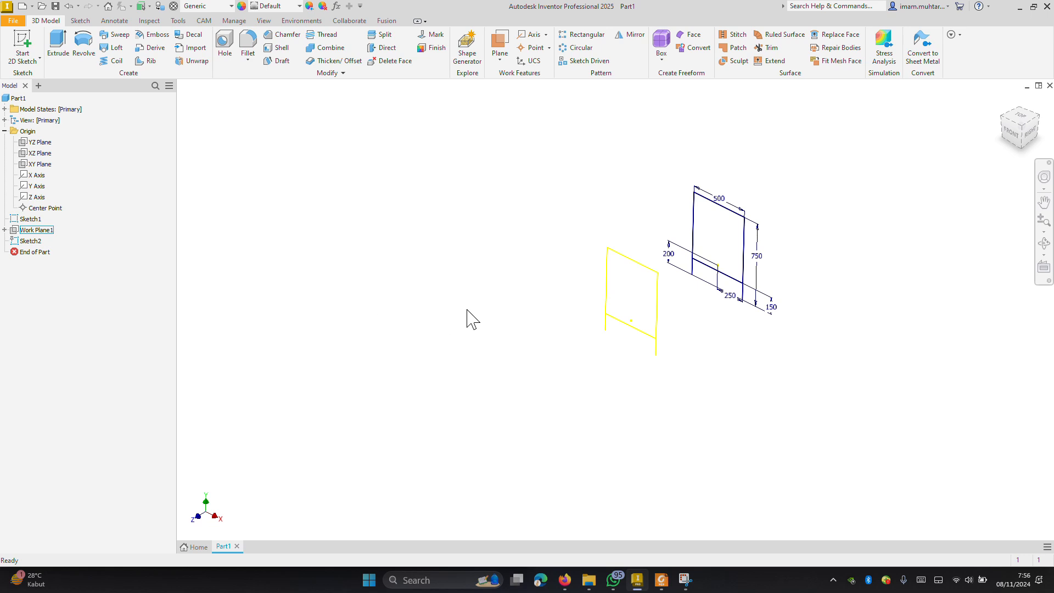
mouse_move(635, 396)
middle_mouse_down("shift")
mouse_move(574, 393)
mouse_move(577, 407)
mouse_move(605, 393)
middle_mouse_up("shift")
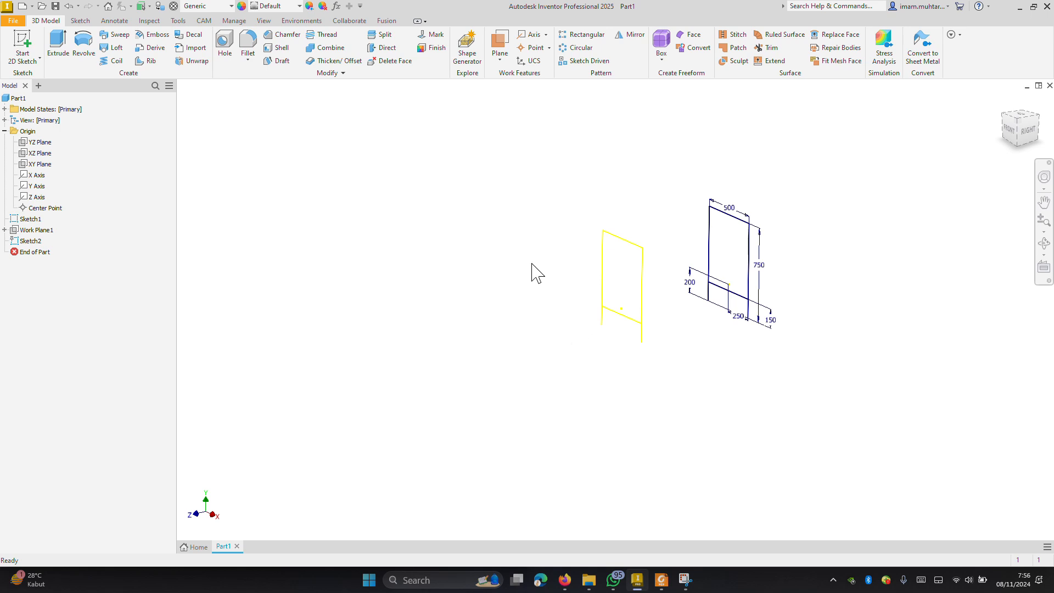
Make the 1000 mm offset work plane visible again
left_click(37, 230)
right_click(35, 229)
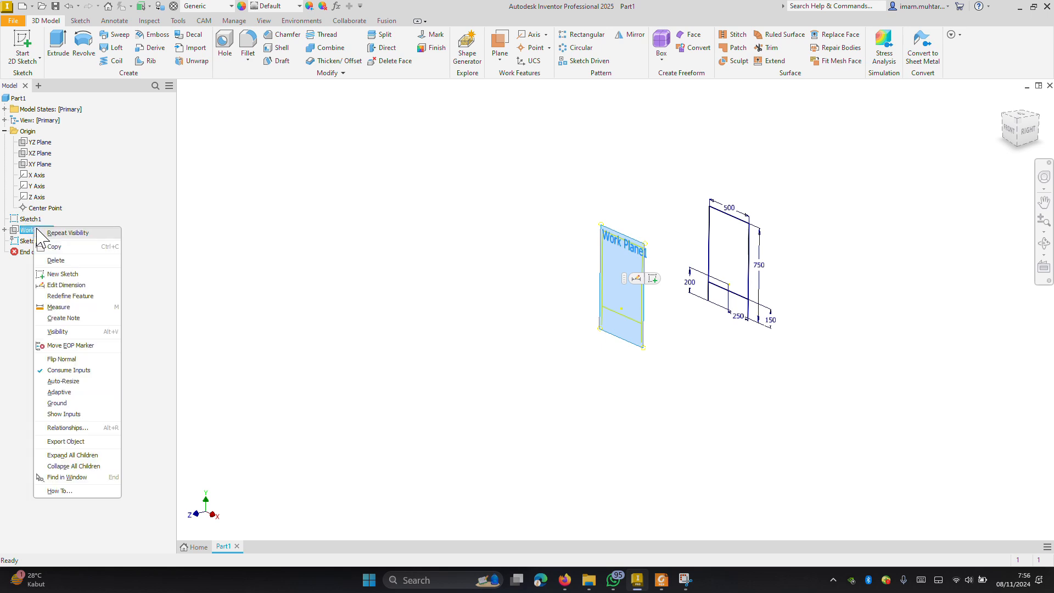
left_click(351, 285)
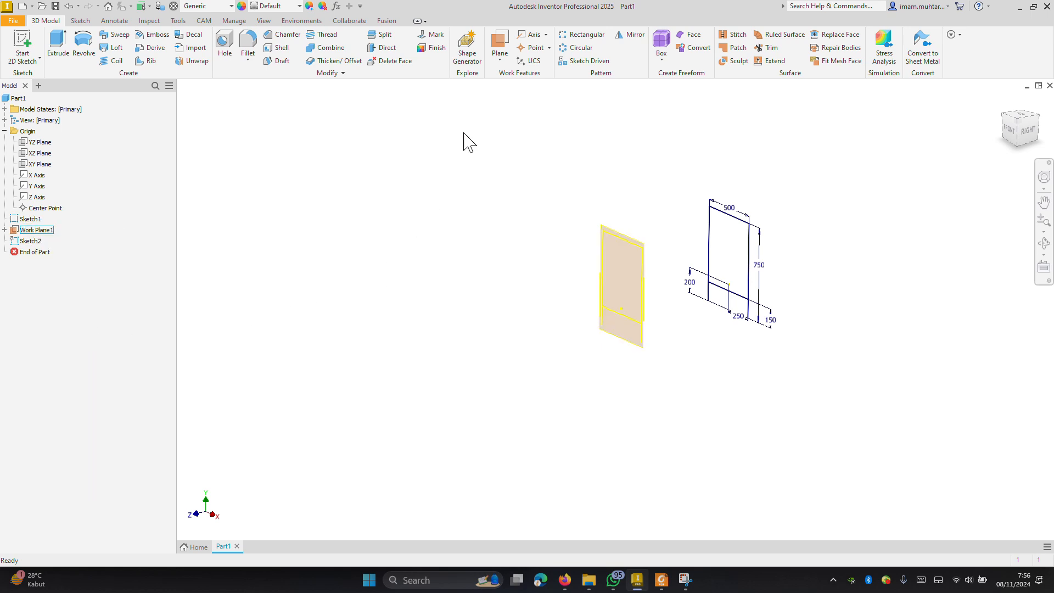
Create a second work plane offset 250 mm forward from the existing offset work plane
left_click(632, 347)
left_click(504, 45)
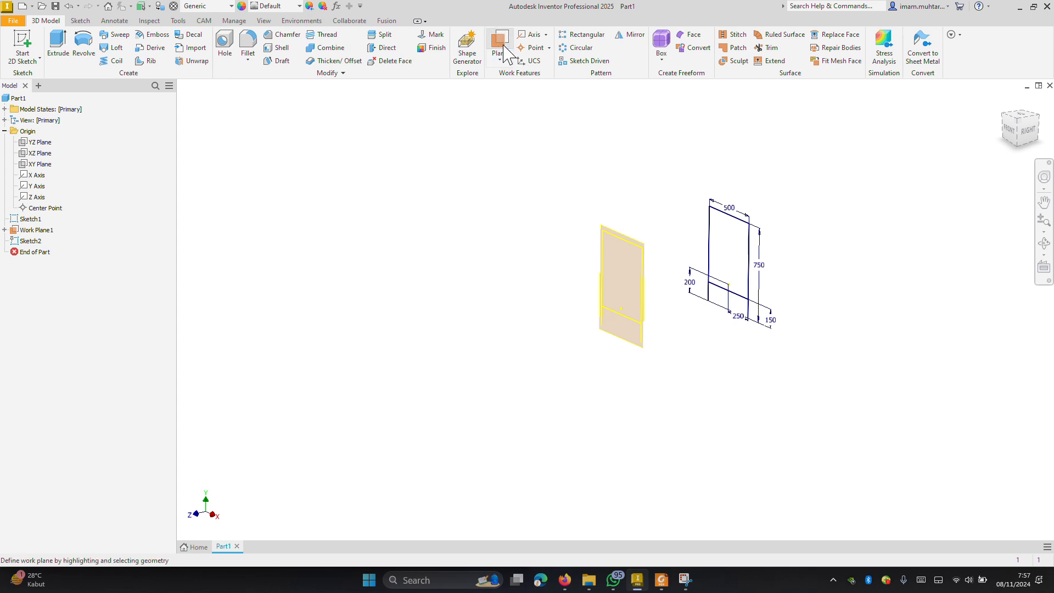
left_click_drag(618, 348, 607, 357)
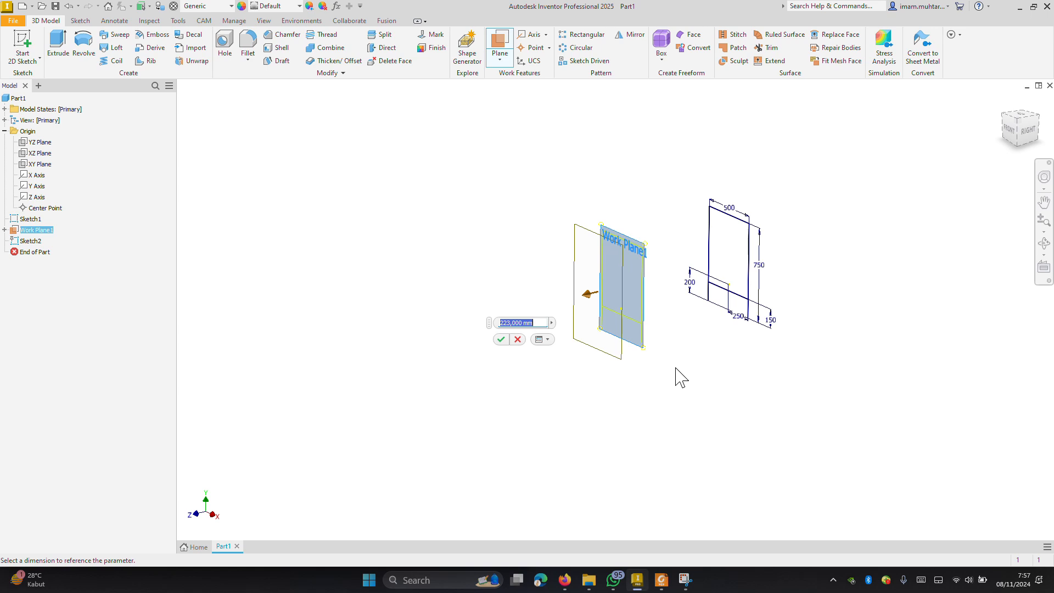
type("25")
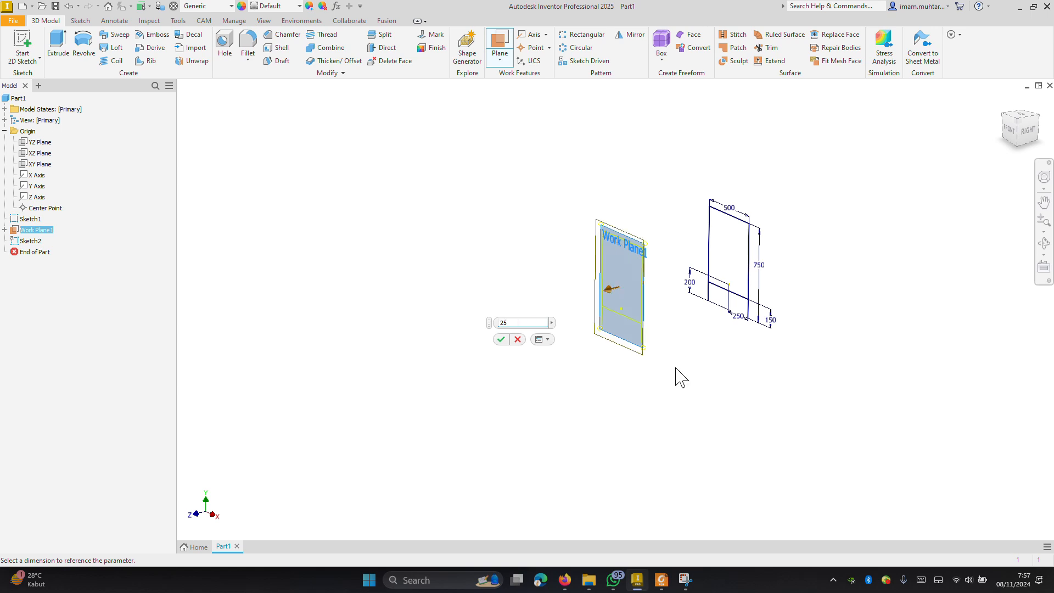
type("0")
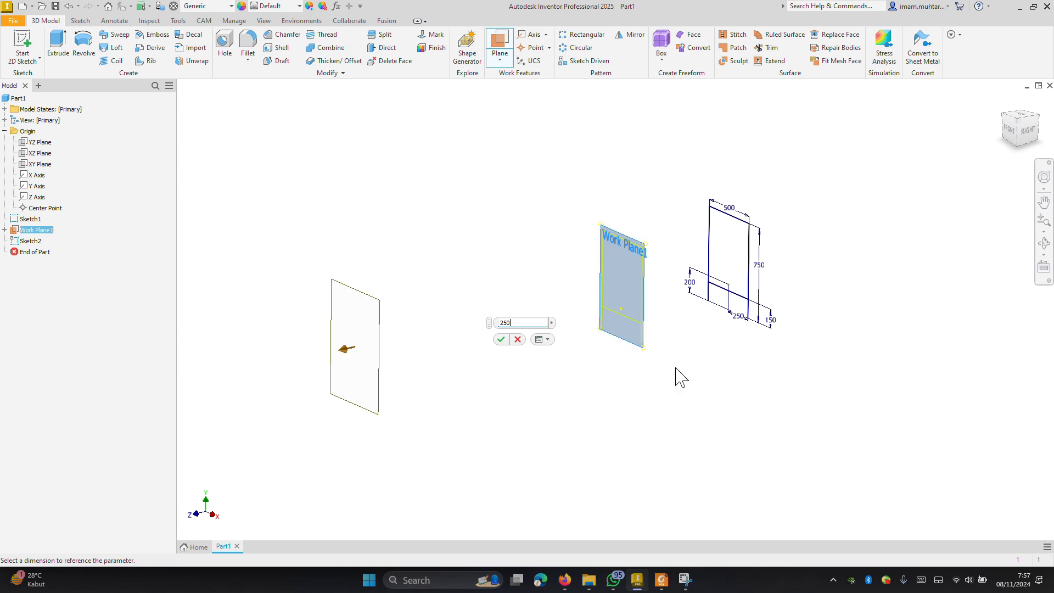
key("Return")
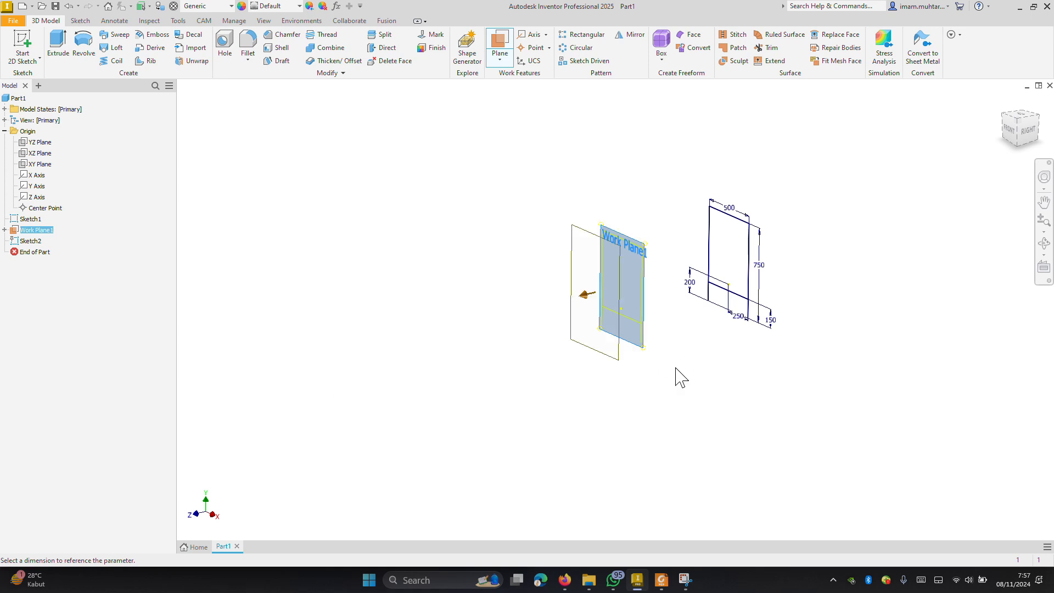
Start a sketch on the new 250 mm offset work plane and project the frame's horizontal dividing line onto it
left_click(596, 239)
left_click(609, 227)
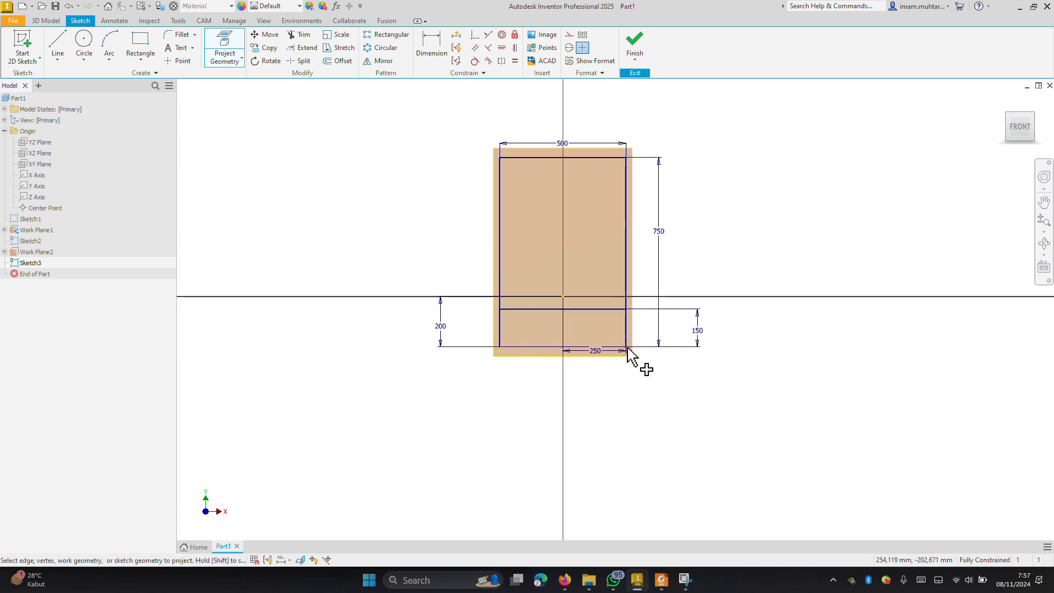
middle_click_drag(749, 423, 478, 379, "shift")
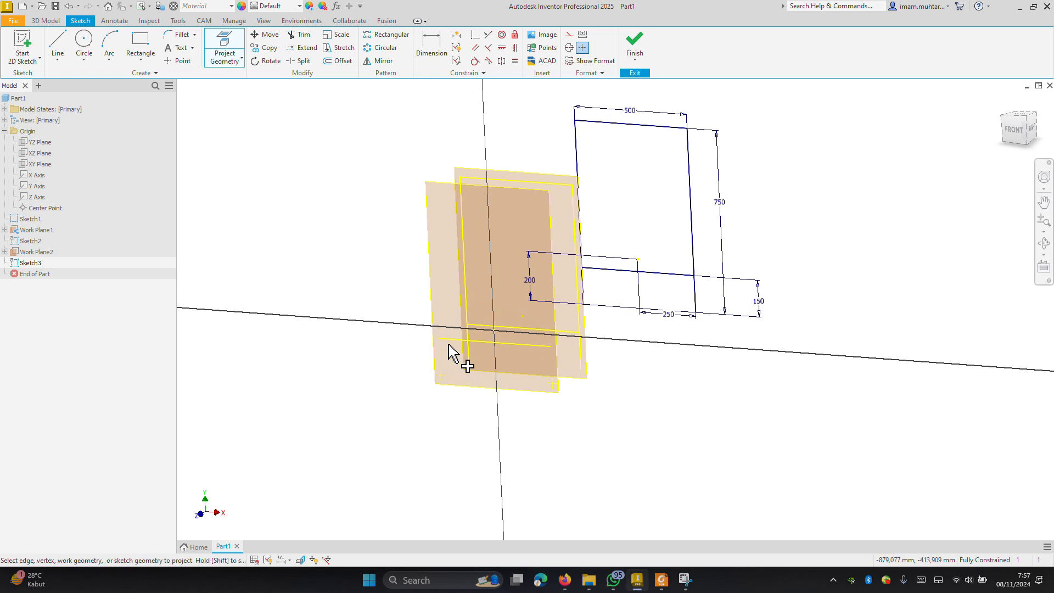
left_click(1019, 128)
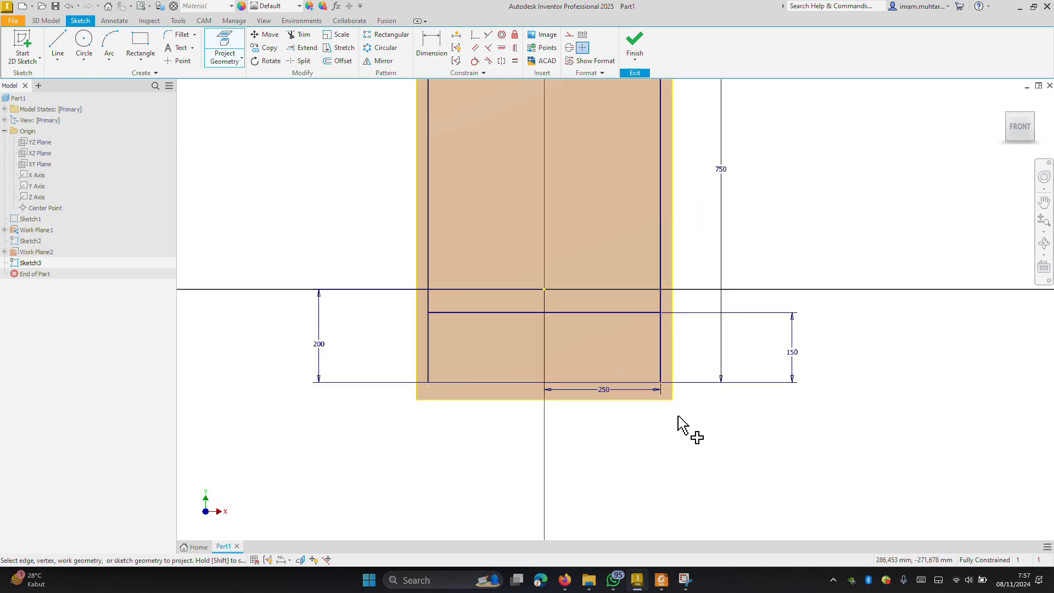
Draw a 150 mm vertical line from the left end of the projected dividing line down to the frame's lower-left endpoint
left_click(57, 44)
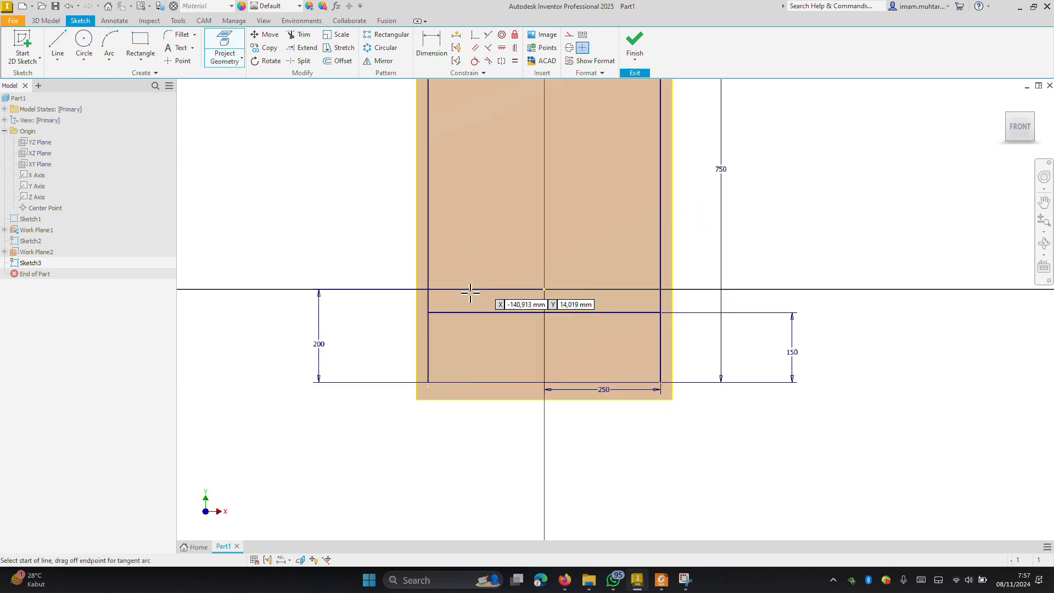
left_click(428, 313)
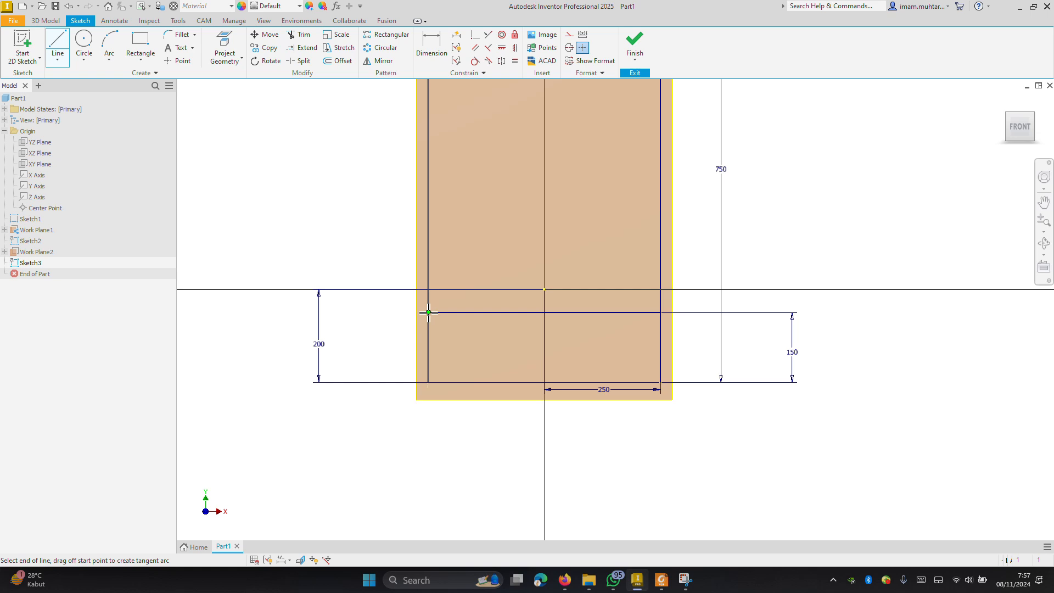
left_click(428, 381)
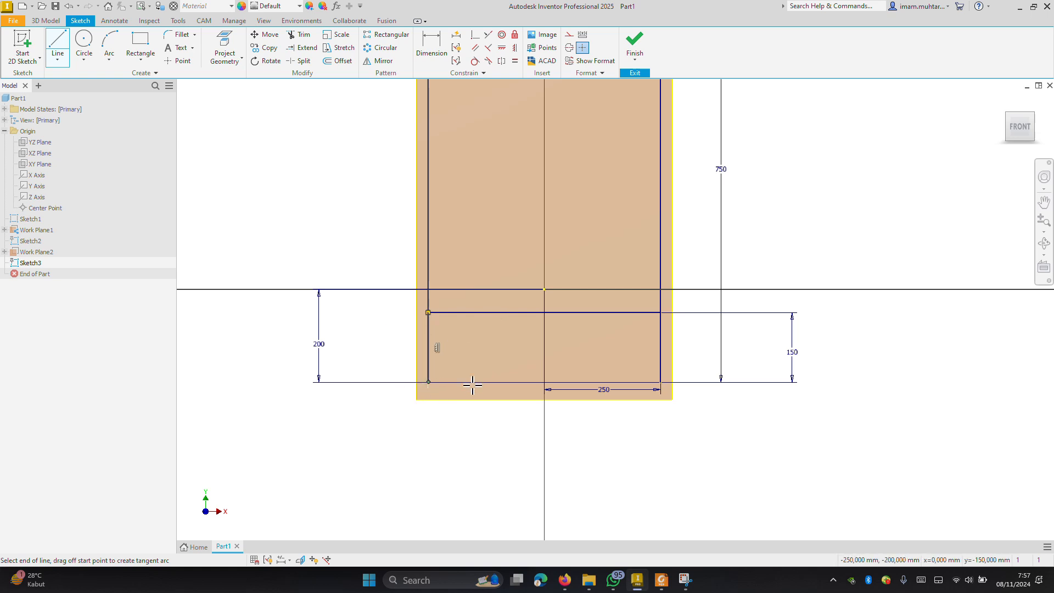
right_click(574, 332)
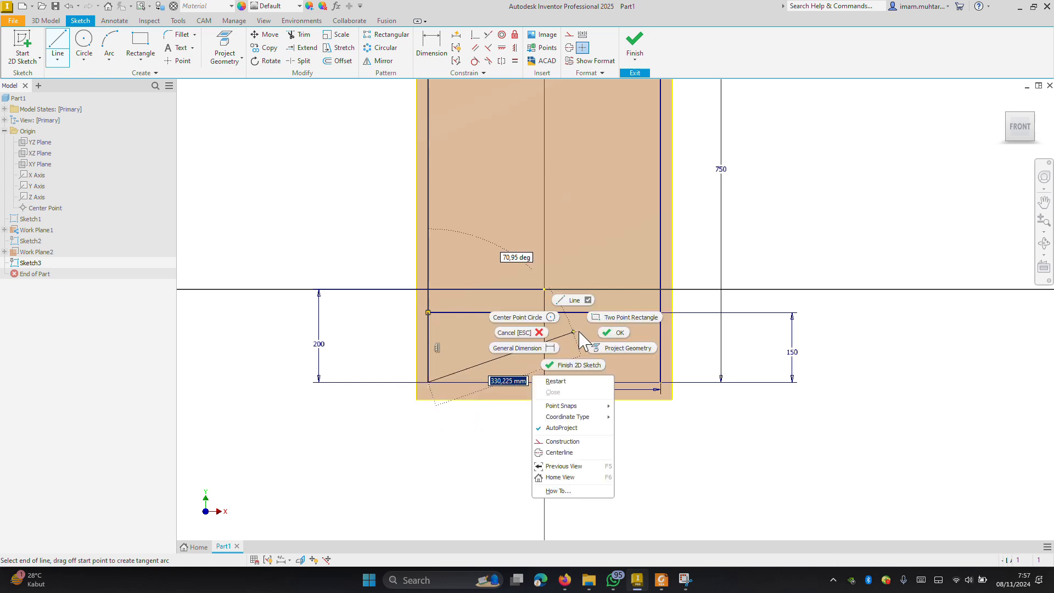
left_click(576, 302)
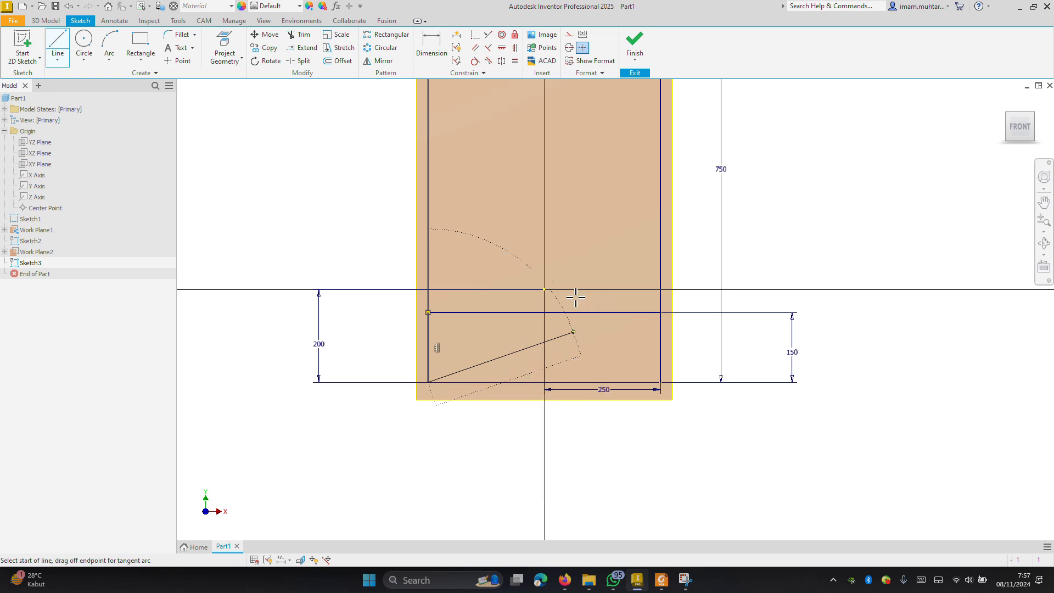
Draw a matching vertical line from the dividing line's right end down to the frame's lower-right endpoint and finish the sketch
left_click(661, 313)
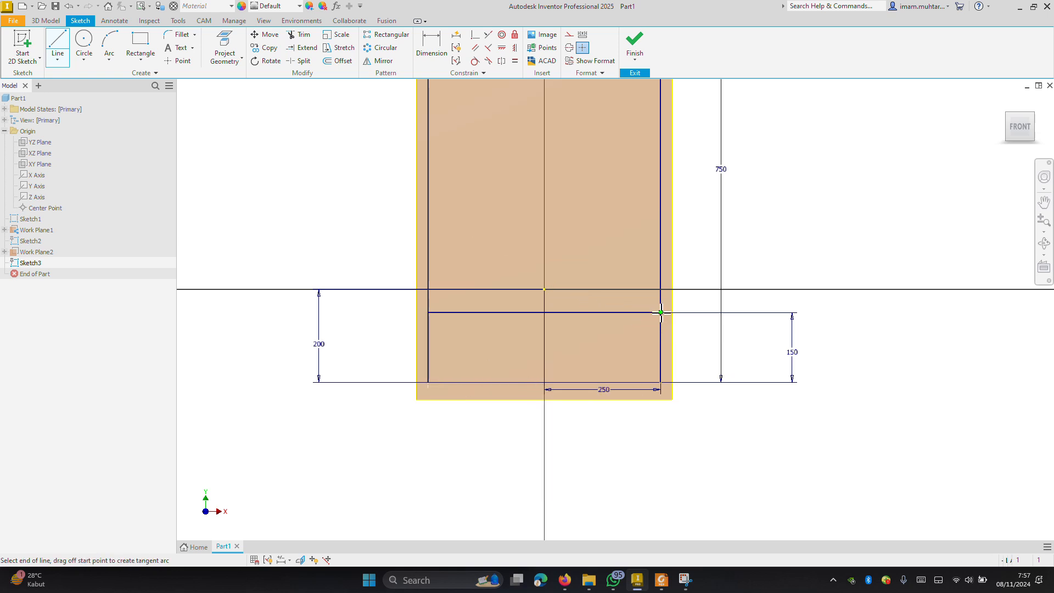
left_click(660, 382)
right_click(763, 303)
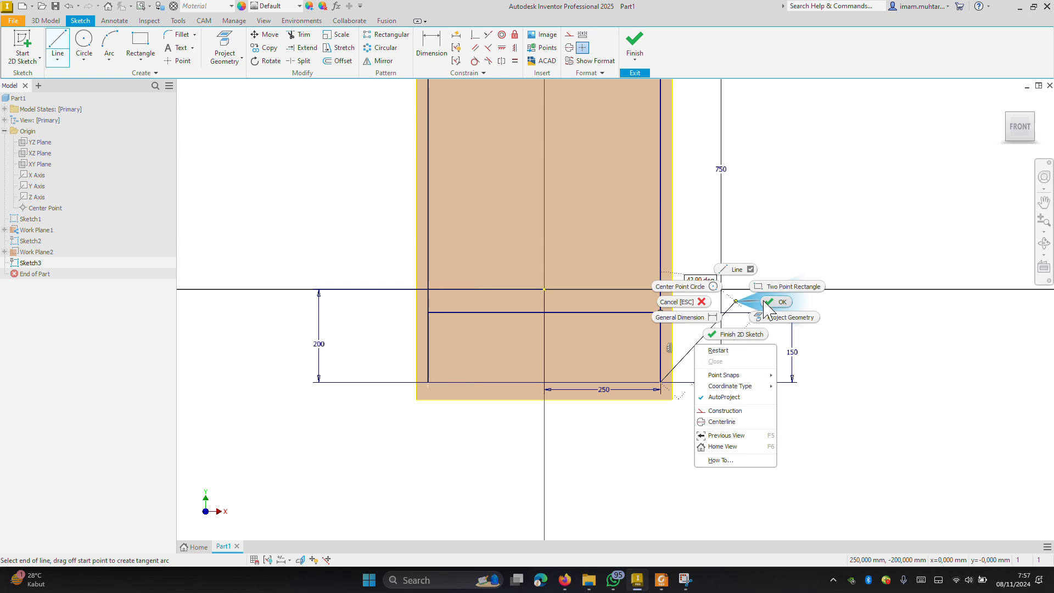
left_click(768, 309)
scroll(767, 309, "down", 5)
mouse_move(765, 289)
middle_mouse_down("shift")
mouse_move(678, 304)
mouse_move(670, 311)
mouse_move(687, 302)
mouse_move(652, 346)
middle_mouse_up("shift")
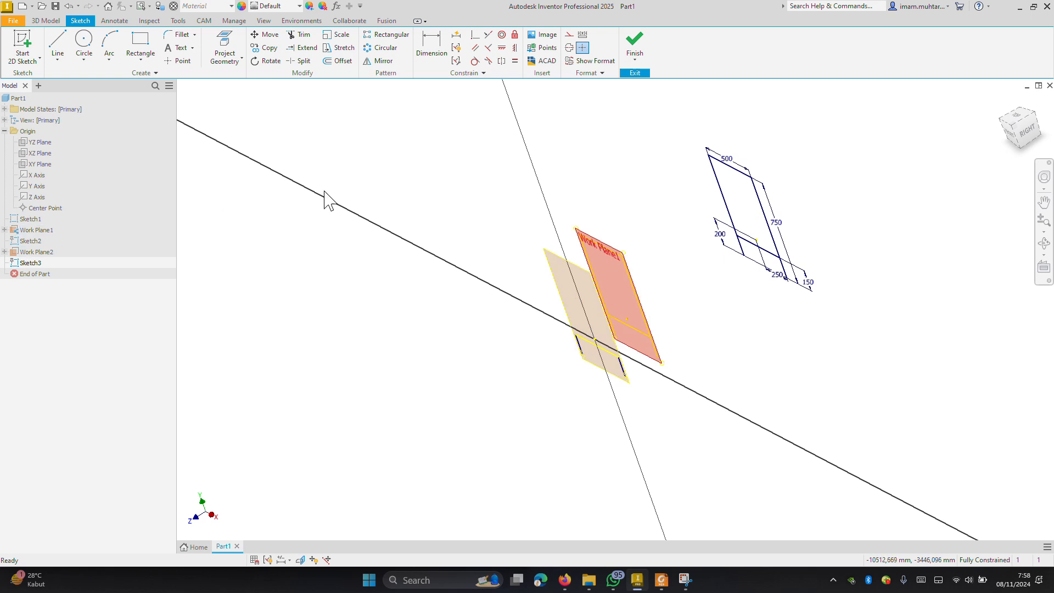
left_click(635, 44)
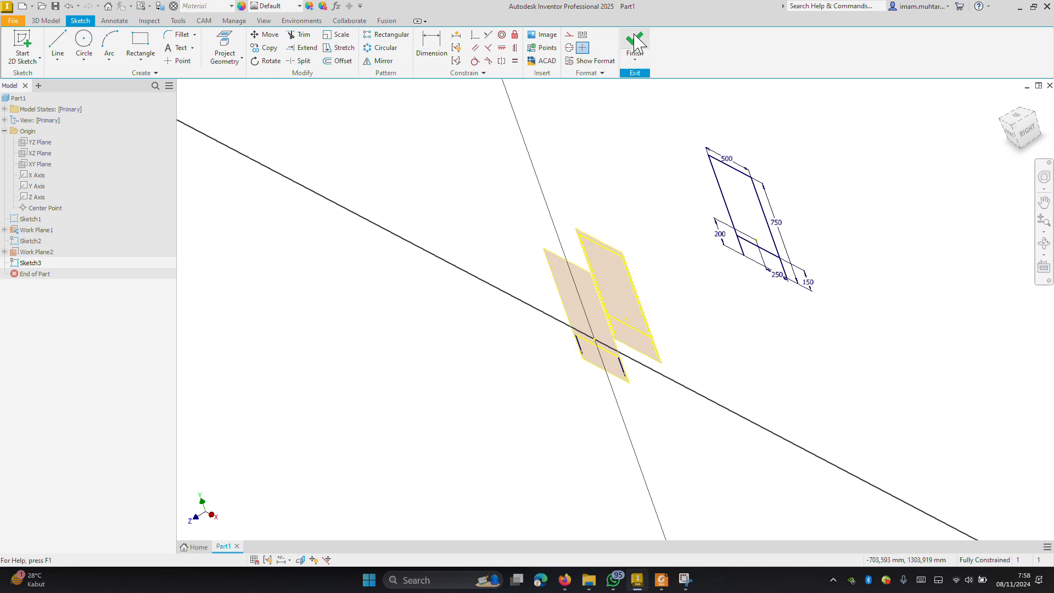
left_click(36, 231)
left_click(37, 251, "shift")
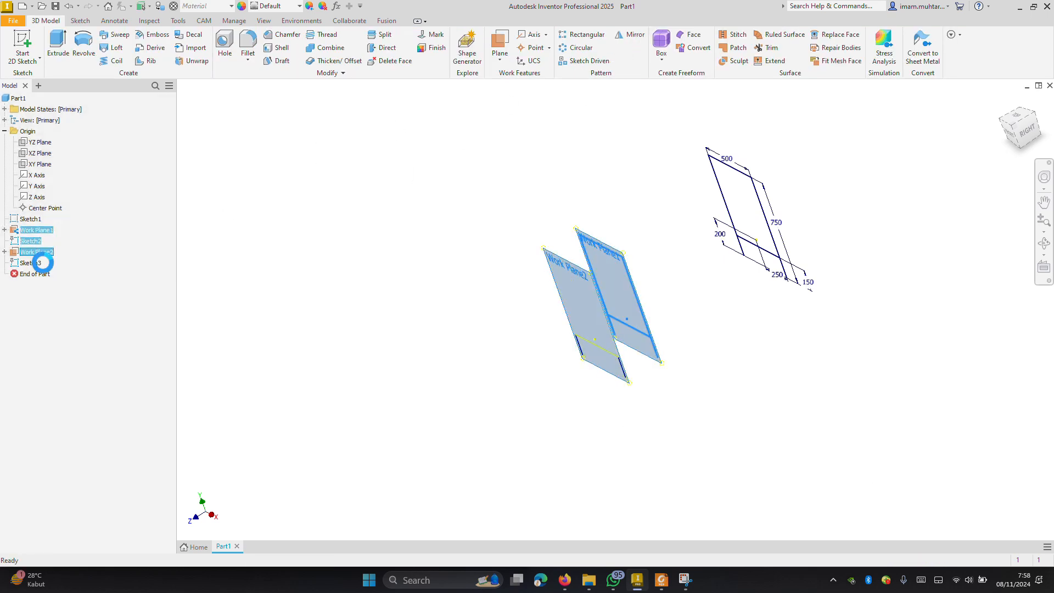
right_click(36, 253)
left_click(204, 262)
Hide both offset work planes together, leaving the sketches between them shown
left_click(38, 231)
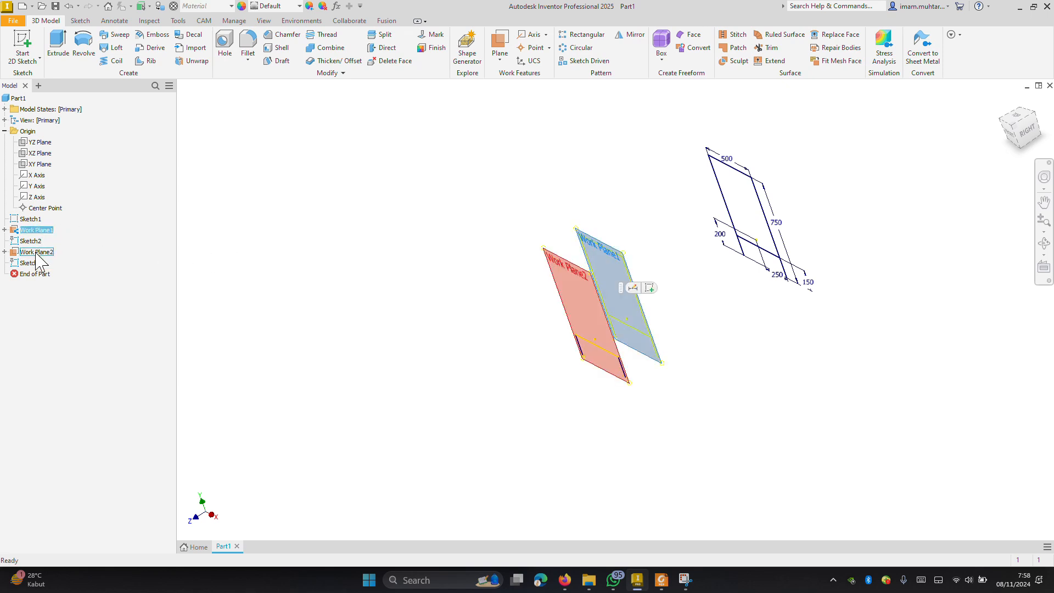
left_click(36, 253, "ctrl")
right_click(36, 253)
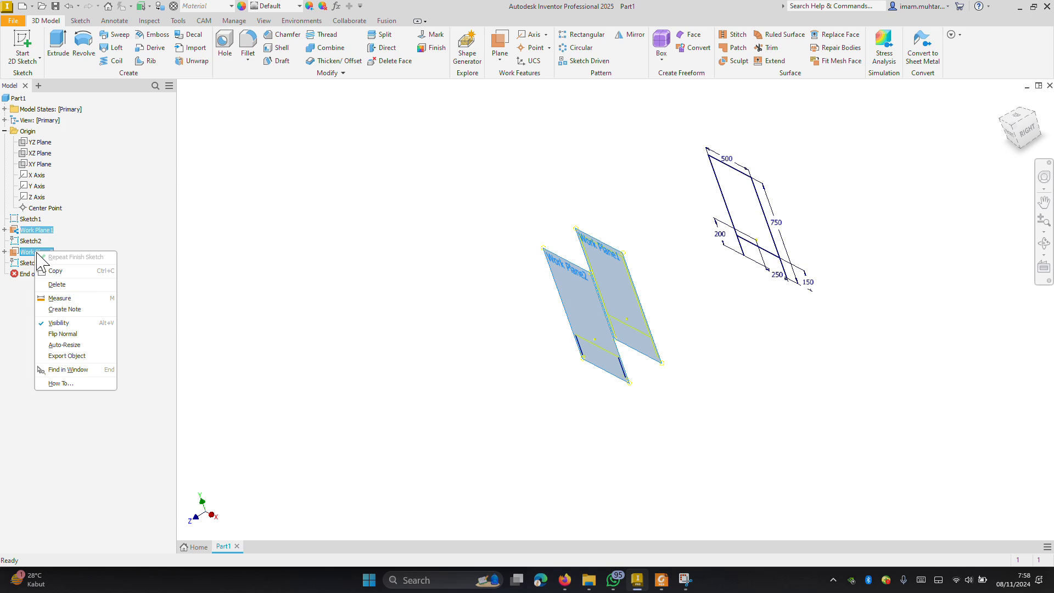
left_click(58, 324)
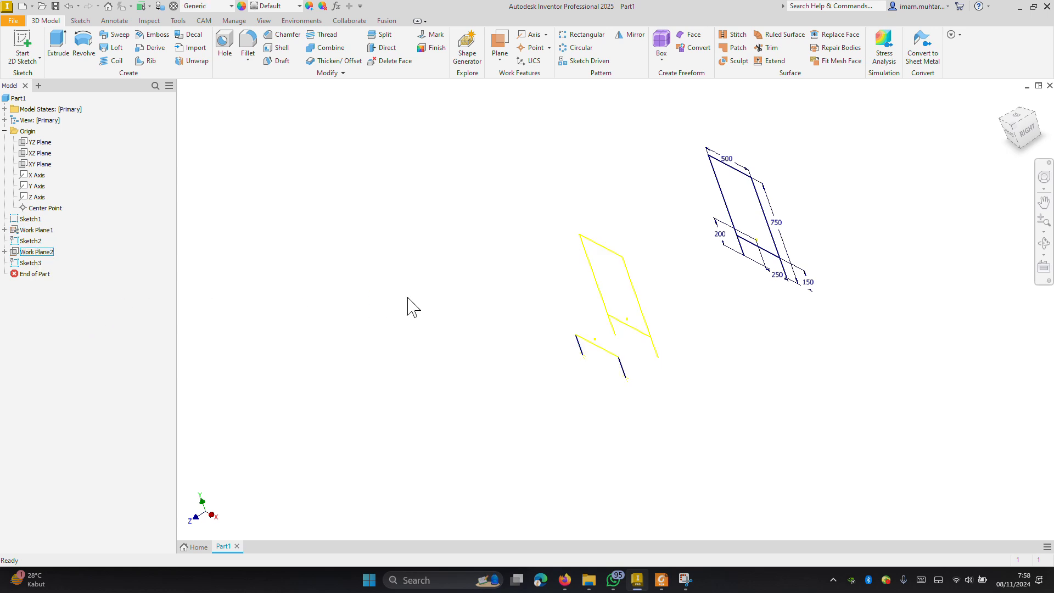
mouse_move(415, 309)
middle_mouse_down("shift")
mouse_move(404, 263)
mouse_move(376, 264)
mouse_move(362, 294)
mouse_move(388, 301)
middle_mouse_up("shift")
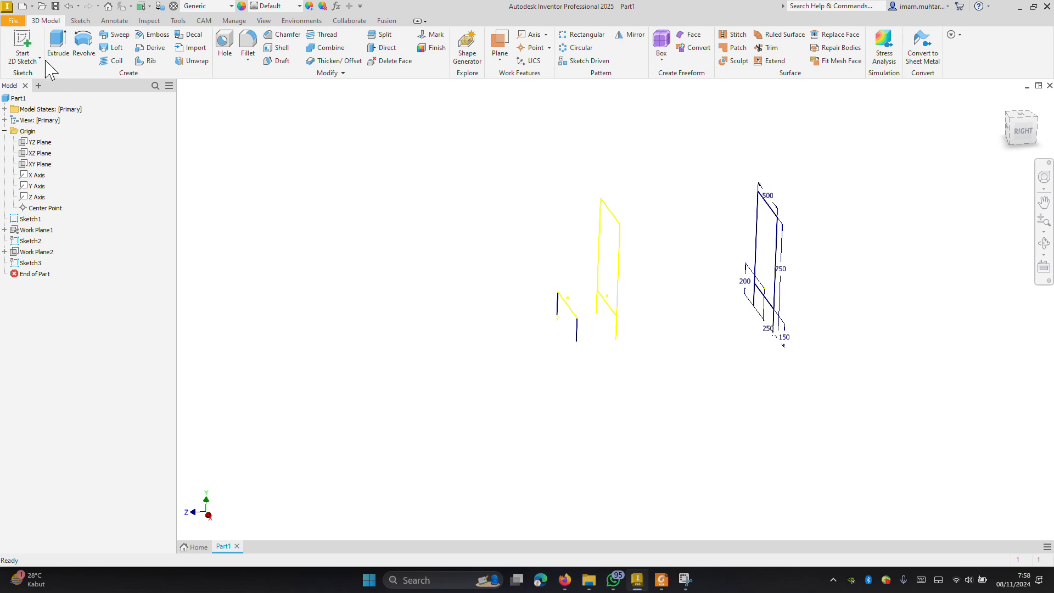
Start a 3D sketch and draw a 1000 mm line joining the upper-right corners of the front and rear frames
left_click(25, 59)
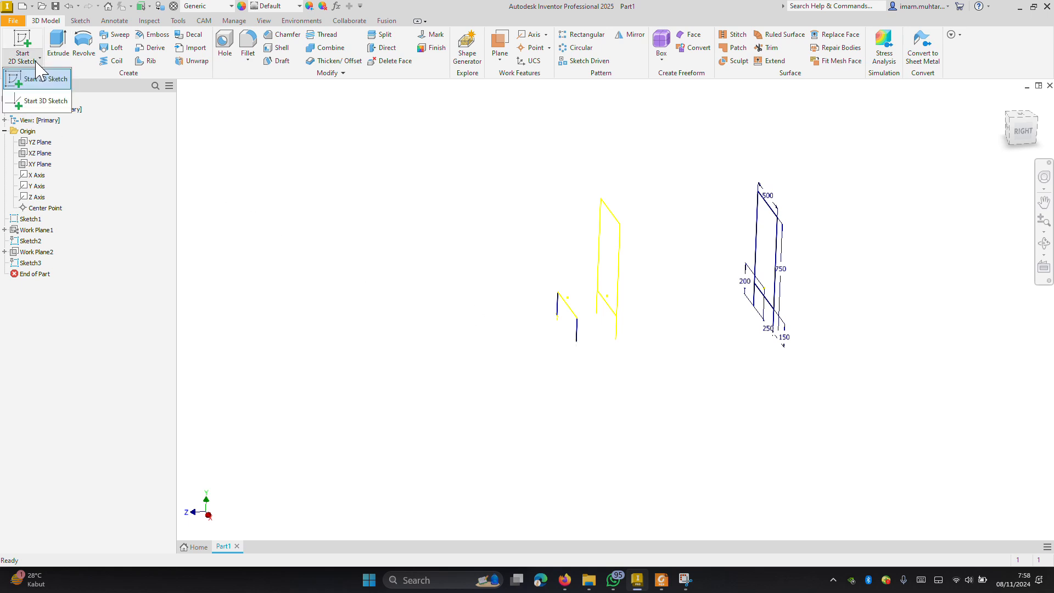
left_click(217, 156)
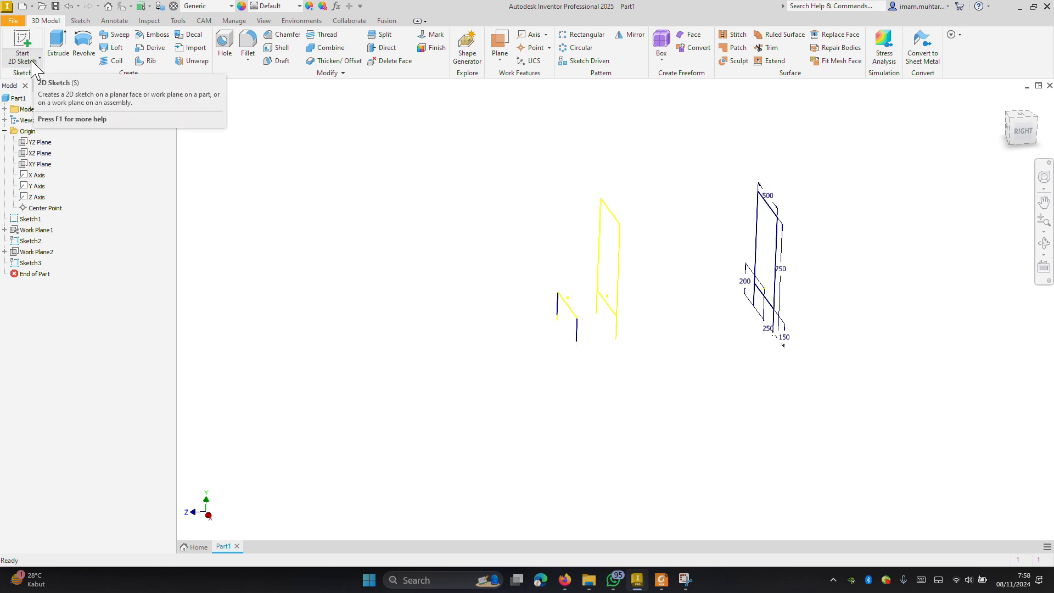
left_click(32, 61)
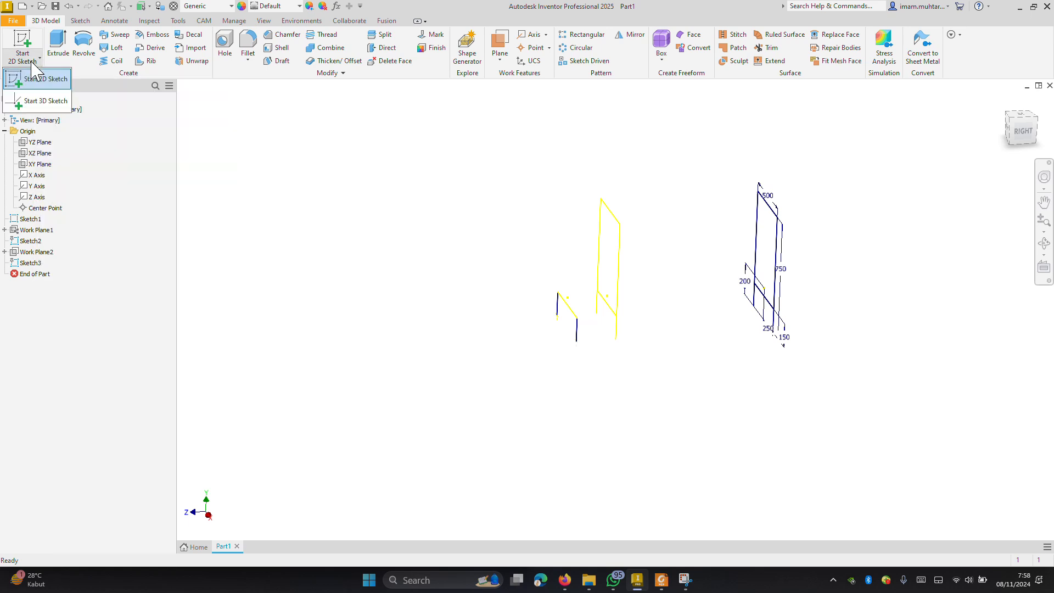
left_click(43, 101)
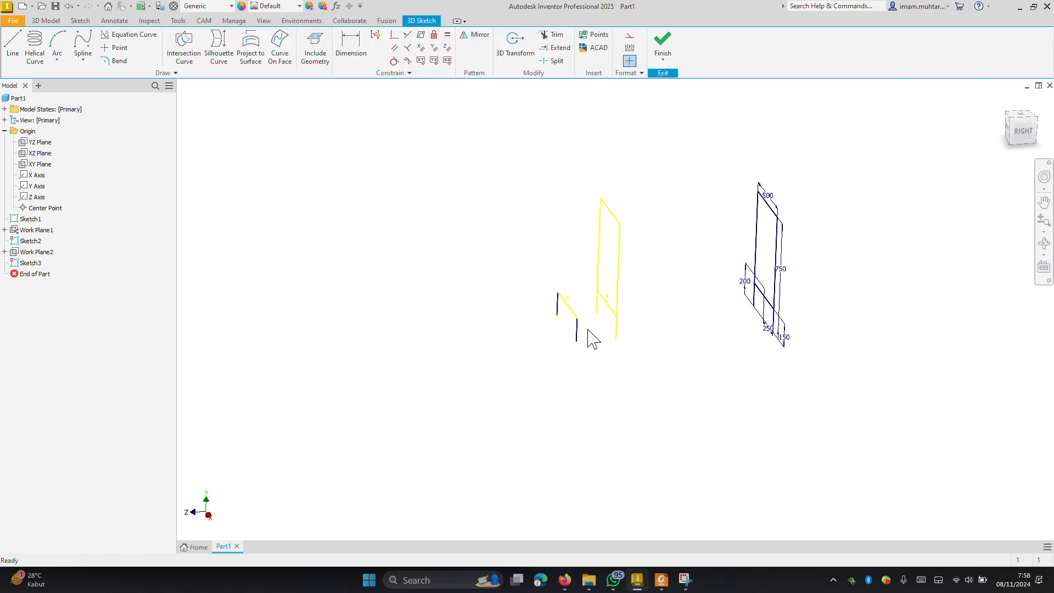
left_click(15, 48)
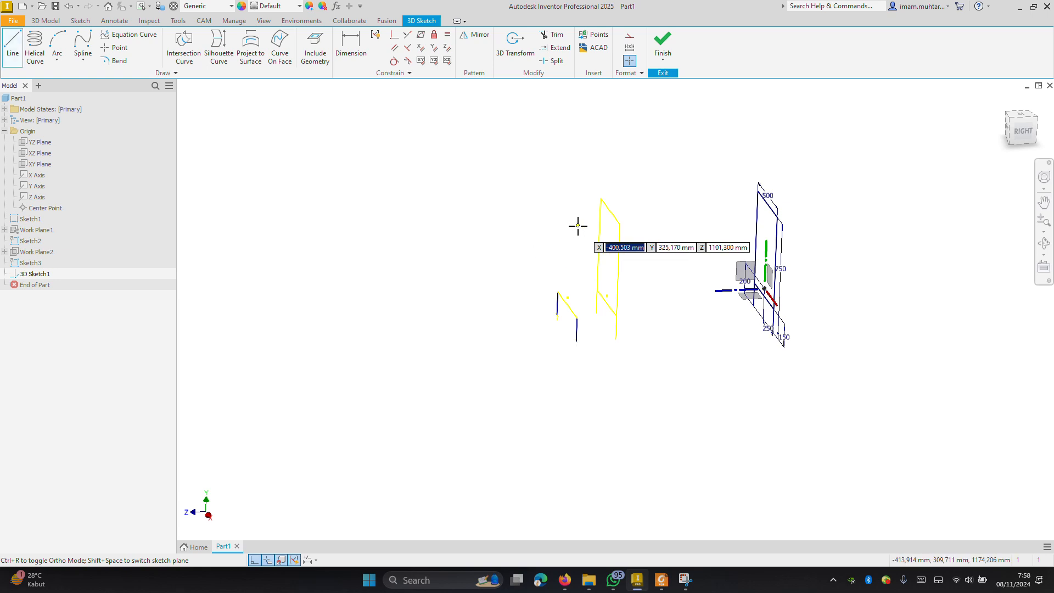
left_click(620, 224)
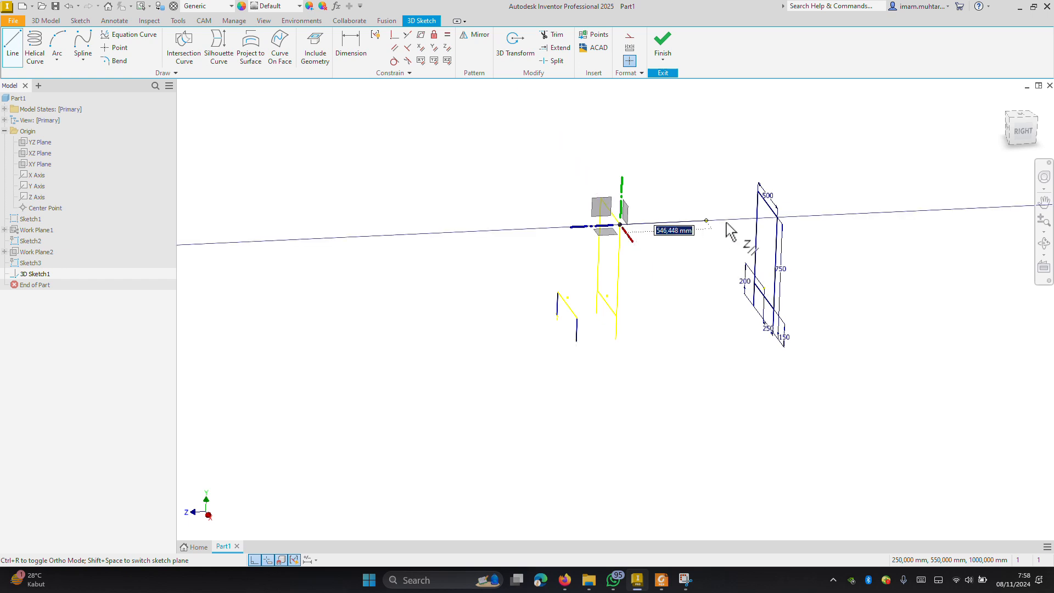
left_click(777, 218)
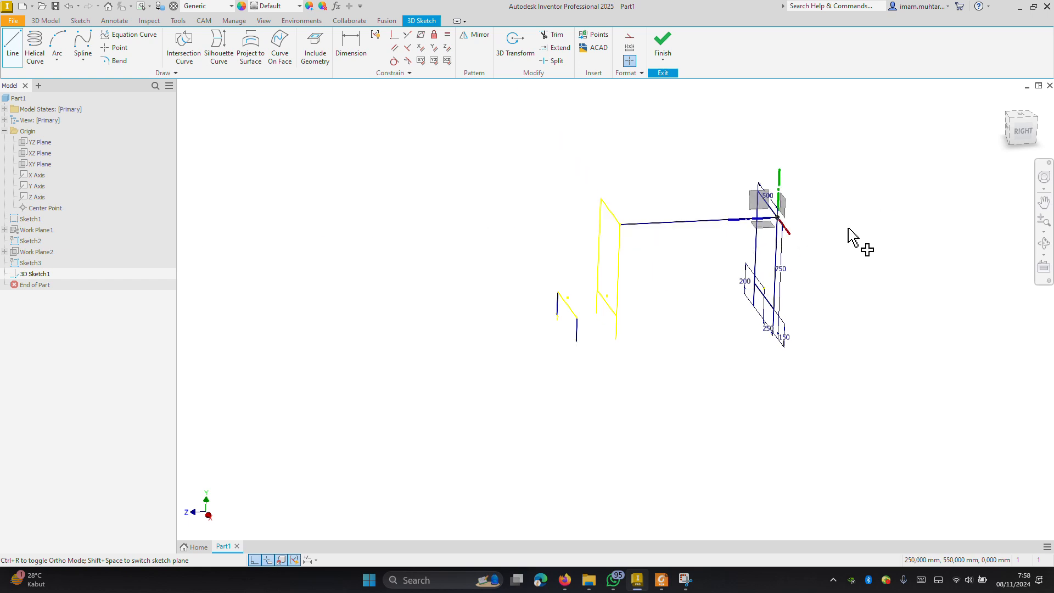
right_click(888, 309)
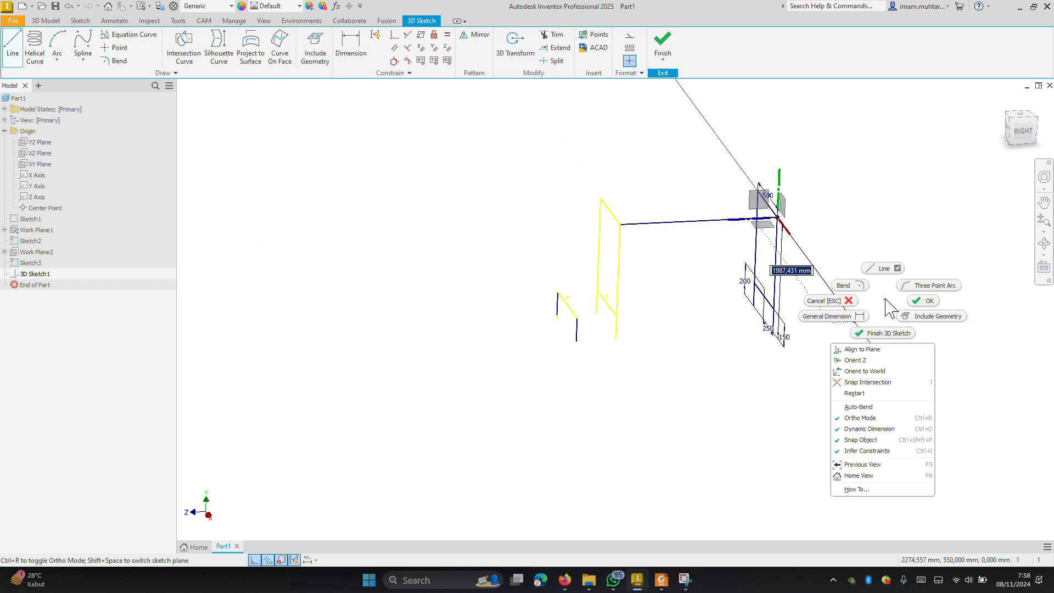
left_click(886, 279)
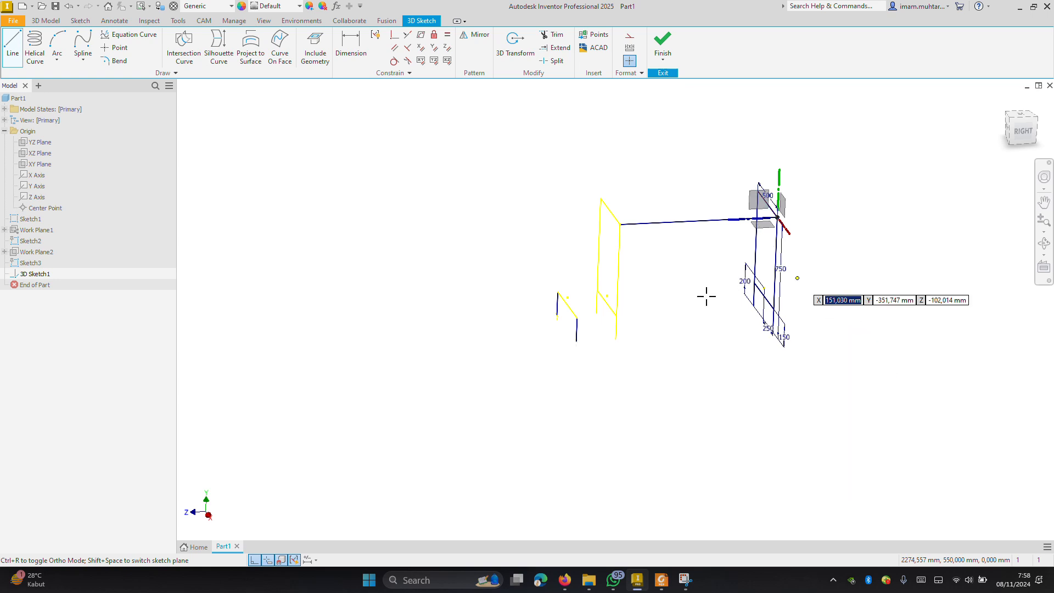
Draw a 3D line from the right short leg's upper end through the front frame's dividing-line end to the rear frame
left_click(578, 319)
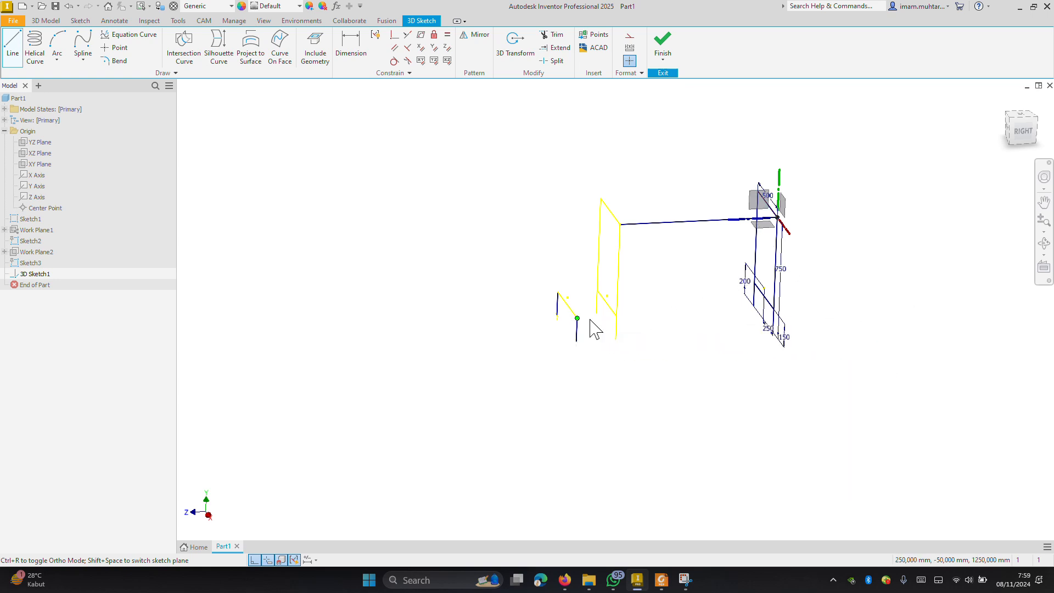
left_click(615, 316)
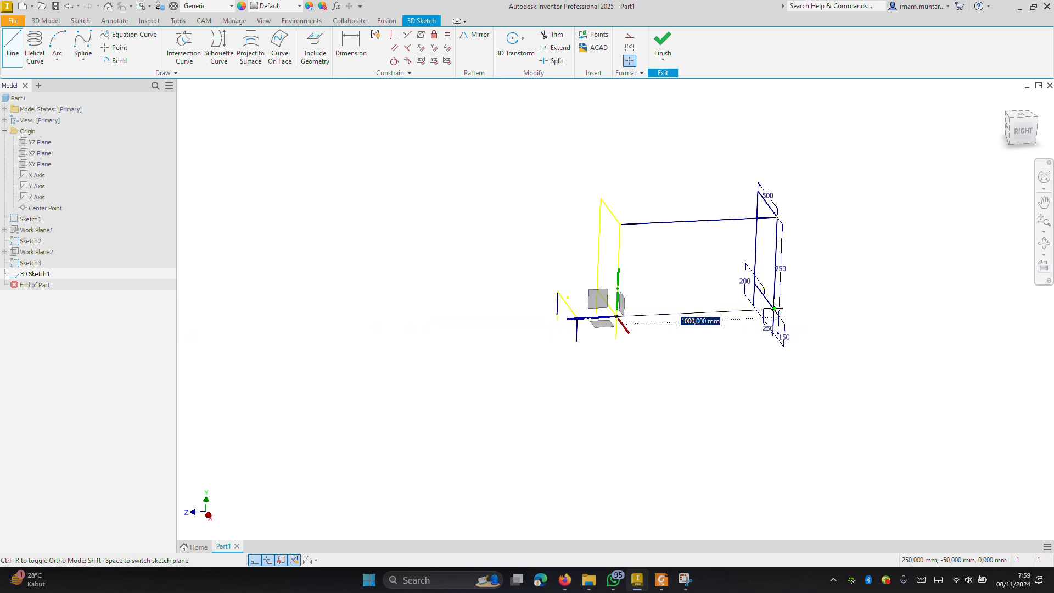
left_click(775, 309)
right_click(885, 402)
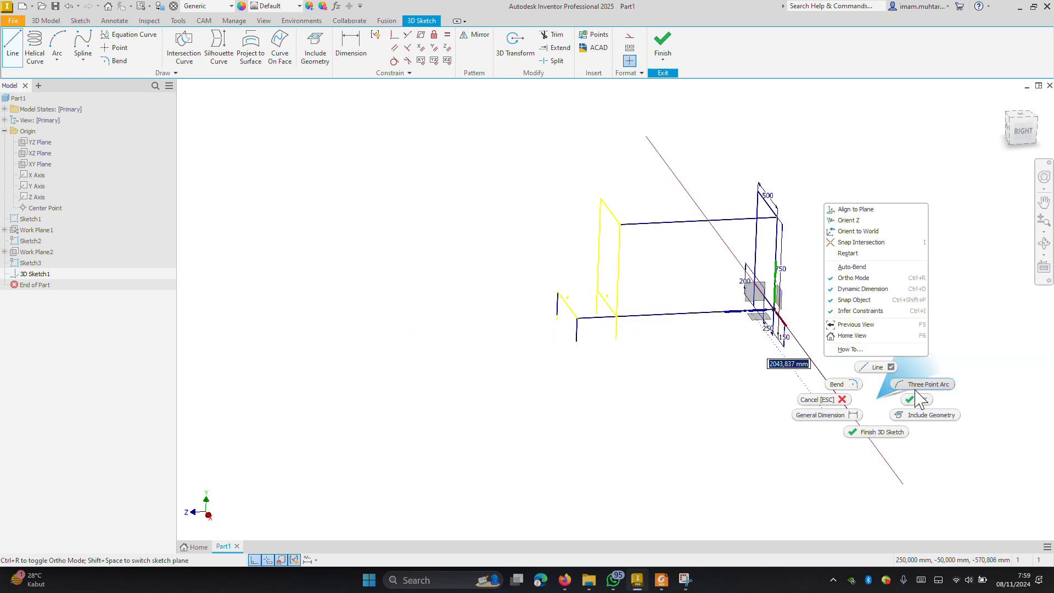
left_click(916, 392)
Undo the 3D sketch together with its connecting lines
mouse_move(681, 372)
middle_mouse_down("shift")
mouse_move(708, 344)
mouse_move(748, 356)
mouse_move(749, 381)
middle_mouse_up("shift")
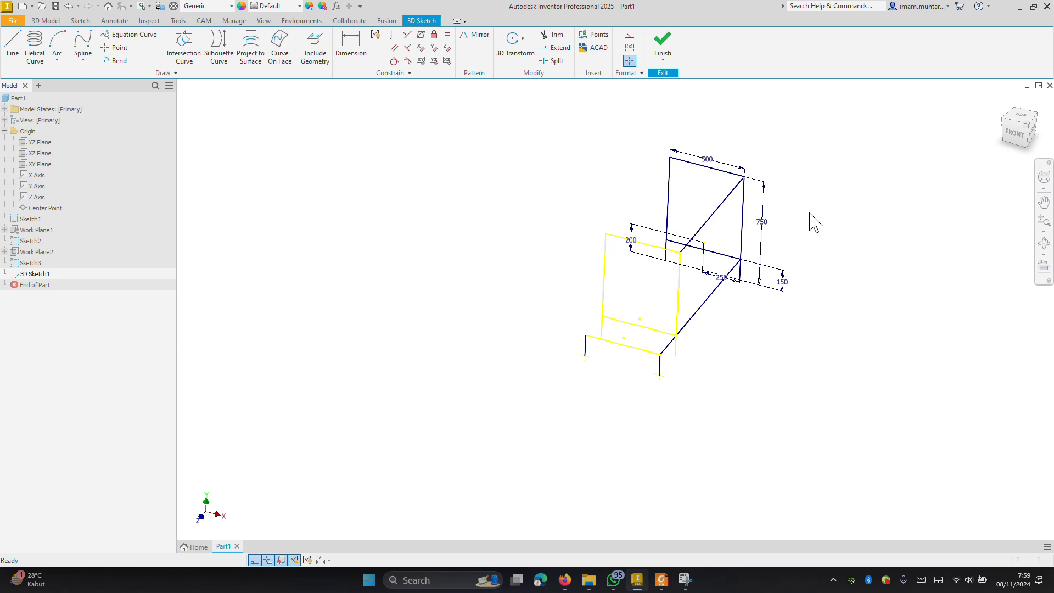
left_click(662, 42)
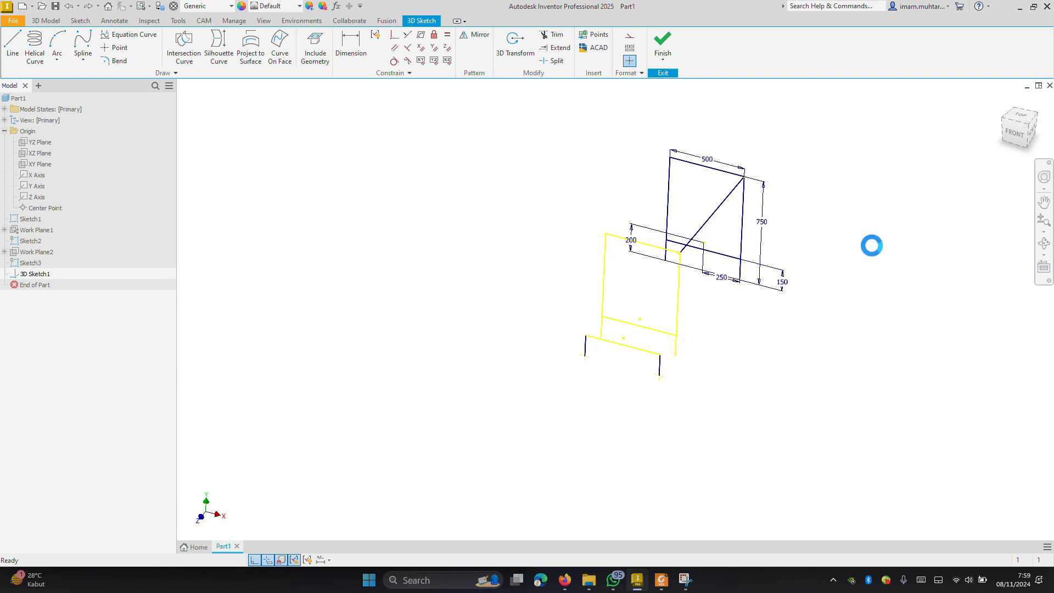
key("ctrl+z")
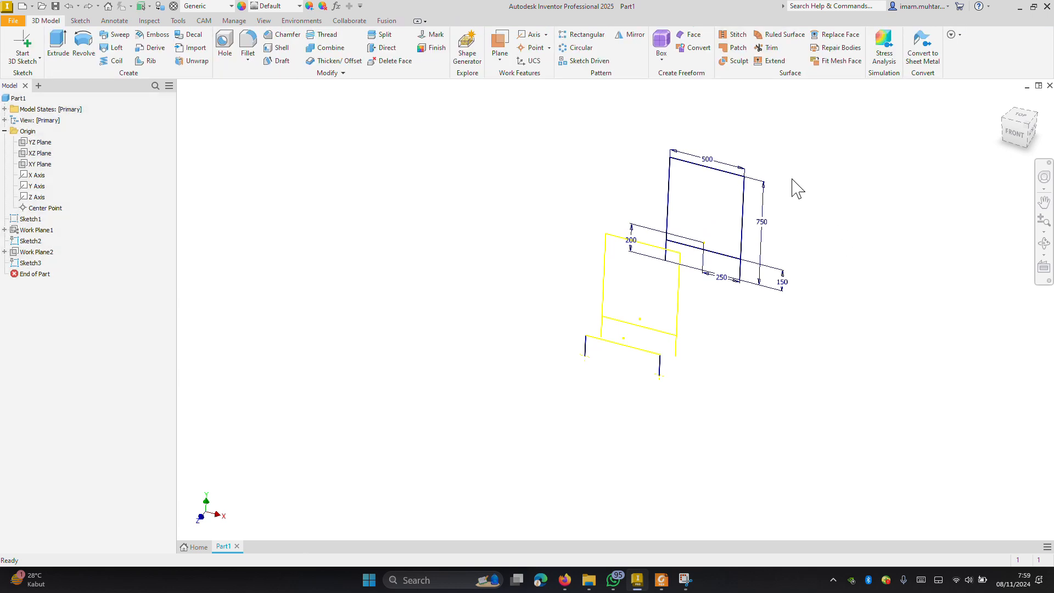
Create a three-point work plane through the right-side corners of both frames and enlarge it forward past the right short leg
left_click(504, 62)
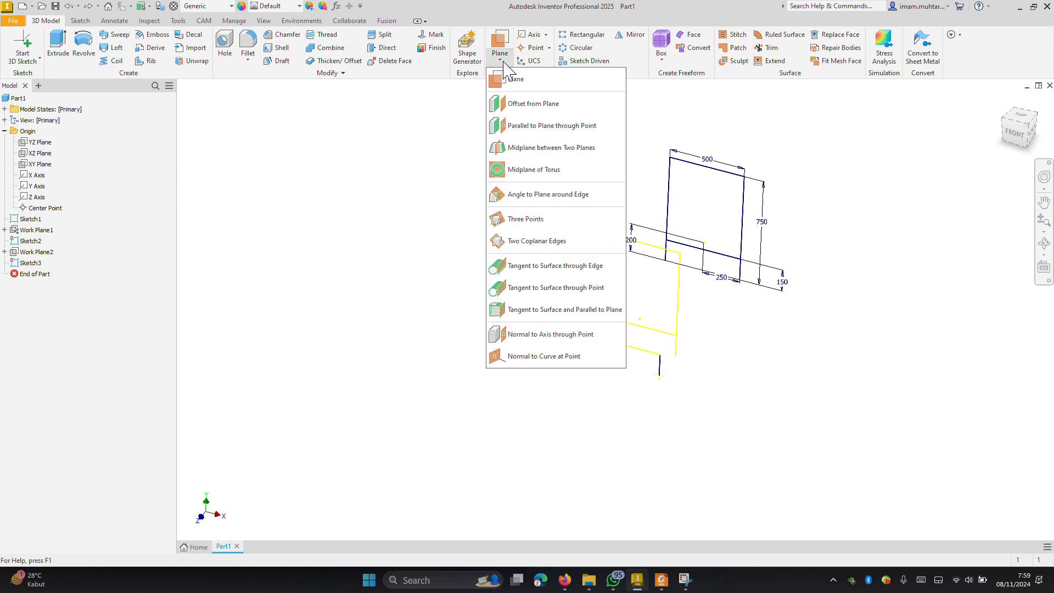
left_click(521, 219)
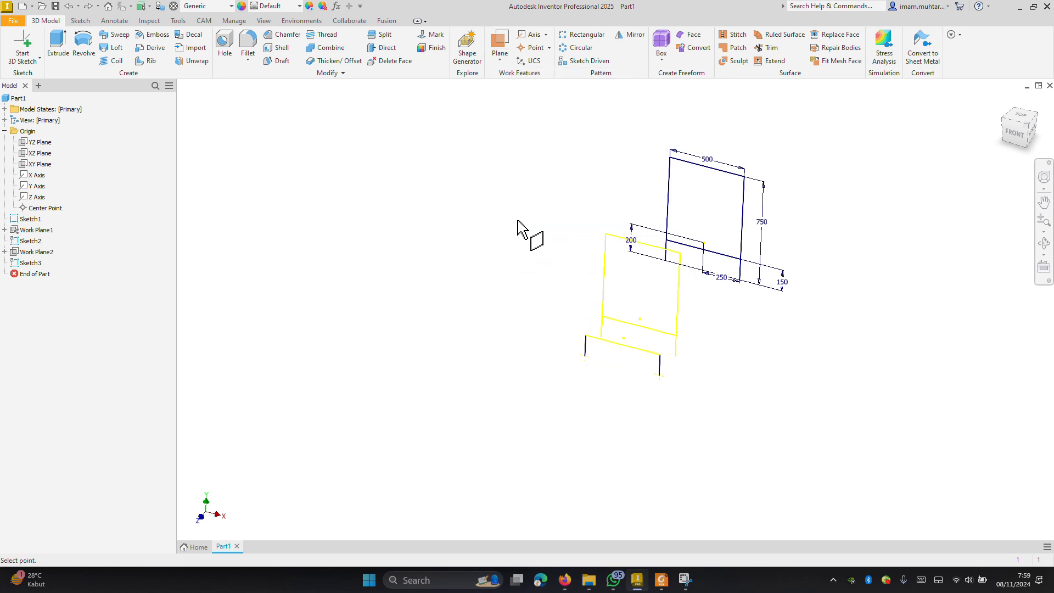
mouse_move(509, 207)
middle_mouse_down("shift")
mouse_move(495, 200)
mouse_move(489, 210)
mouse_move(501, 209)
middle_mouse_up("shift")
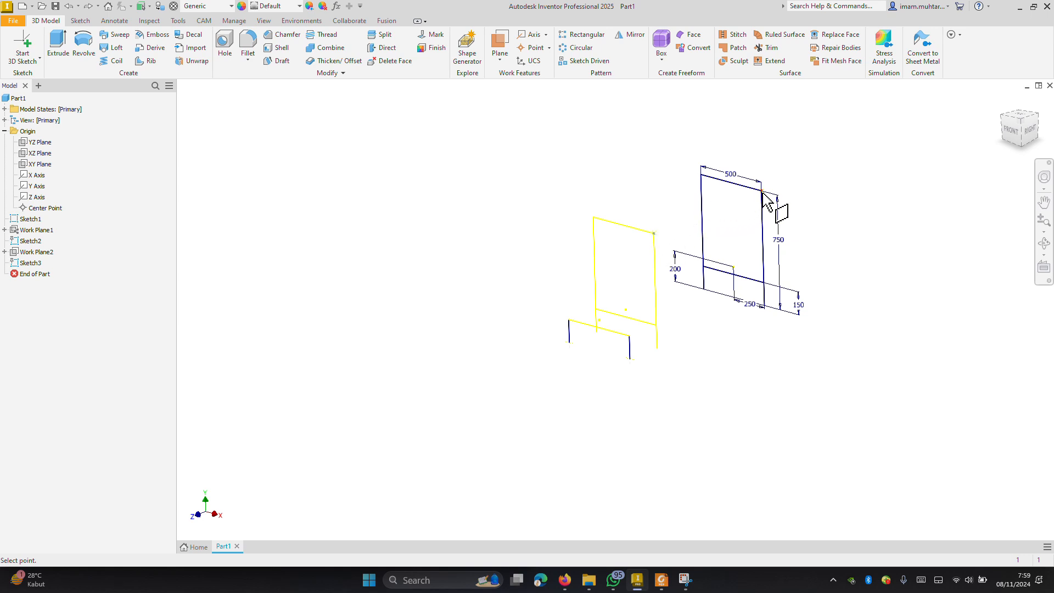
left_click(765, 307)
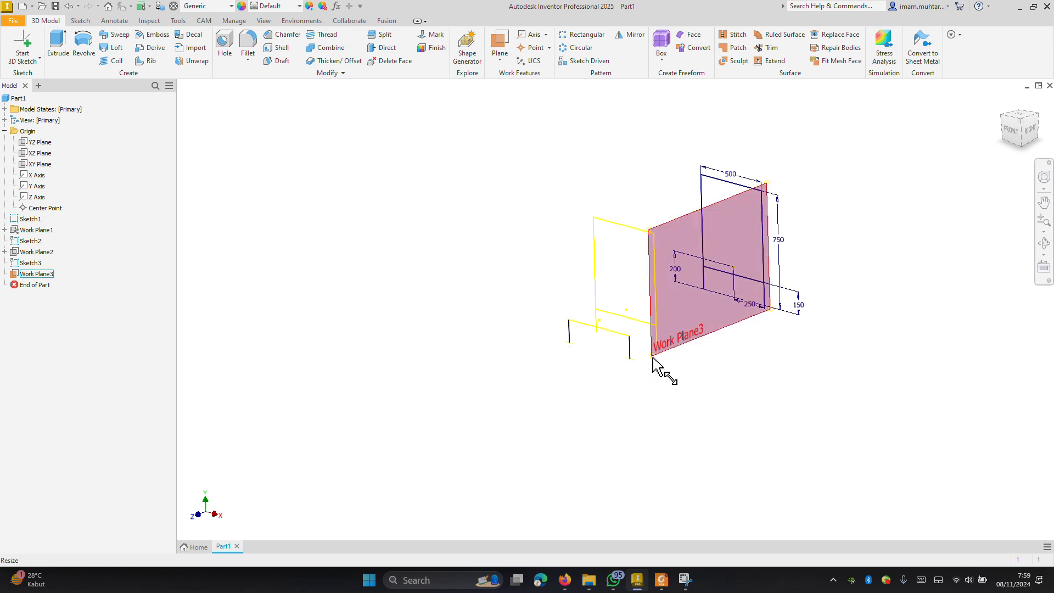
left_click_drag(653, 358, 578, 386)
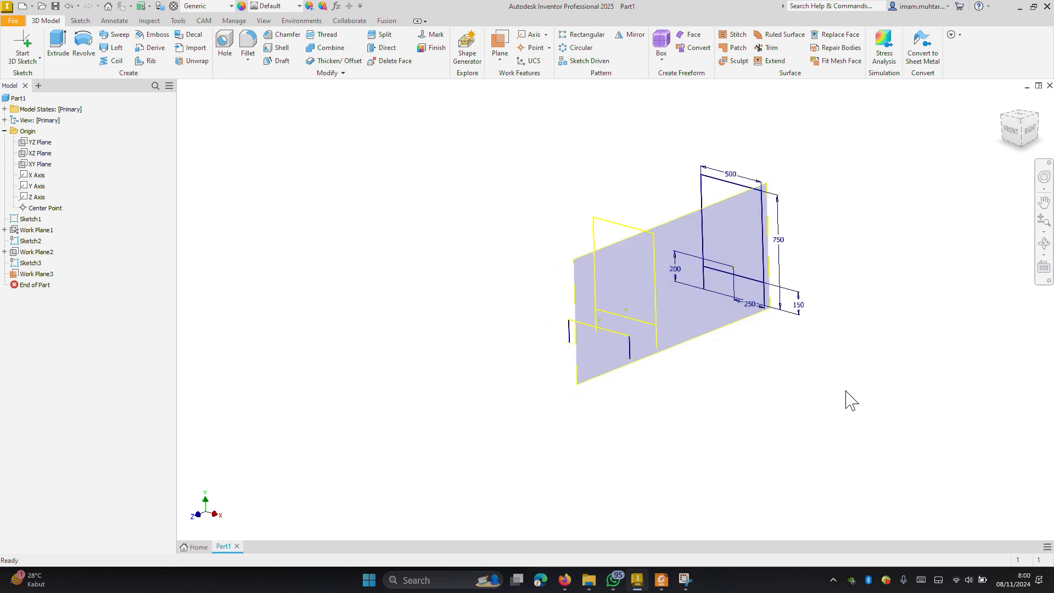
Start a 2D sketch on the right-side work plane and project the frames' upper corners and the rear dividing line's end point
mouse_move(847, 391)
middle_mouse_down("shift")
mouse_move(809, 372)
mouse_move(929, 410)
middle_mouse_up("shift")
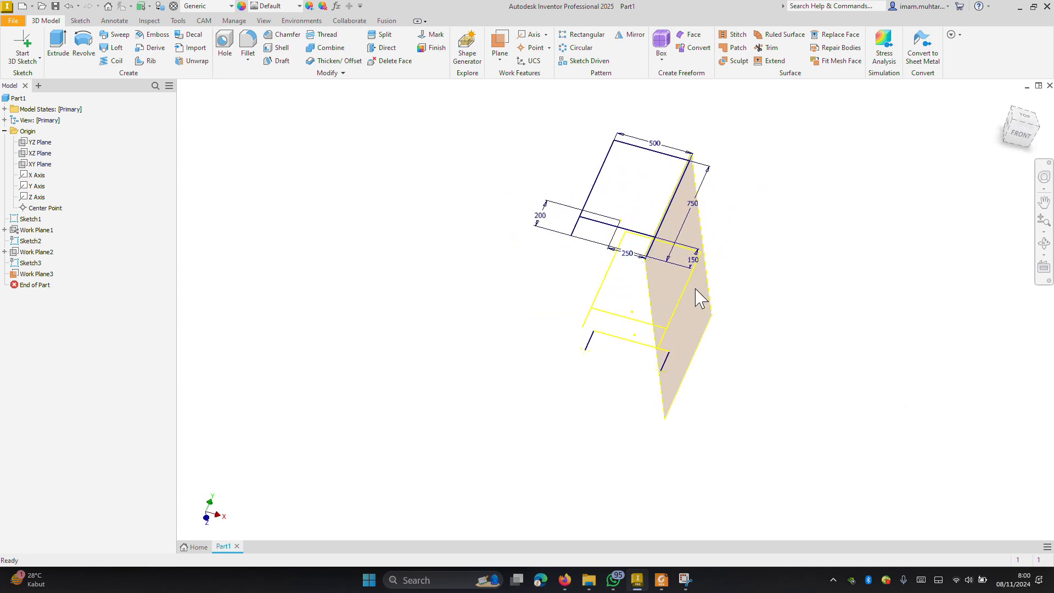
mouse_move(809, 334)
middle_mouse_down("shift")
mouse_move(758, 306)
mouse_move(748, 315)
middle_mouse_up("shift")
middle_click_drag(666, 150, 637, 142, "shift")
left_click(34, 61)
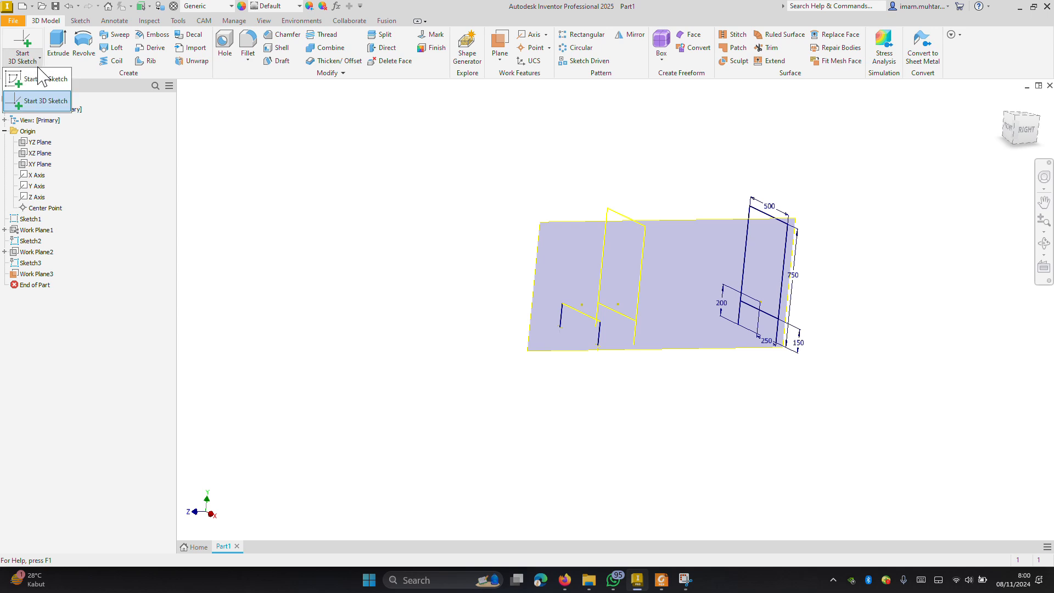
left_click(41, 78)
left_click(27, 49)
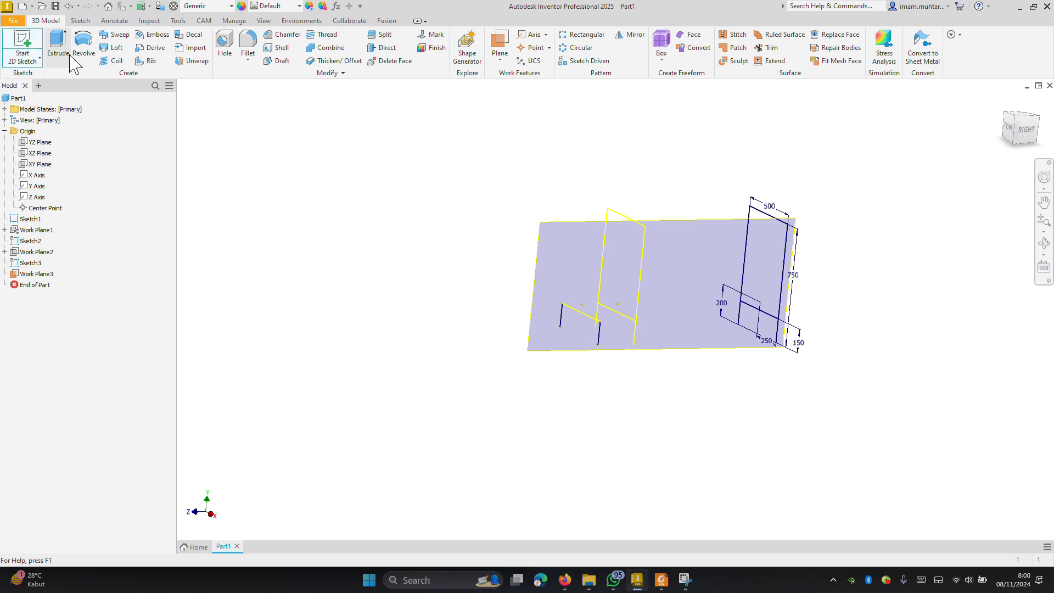
left_click(562, 229)
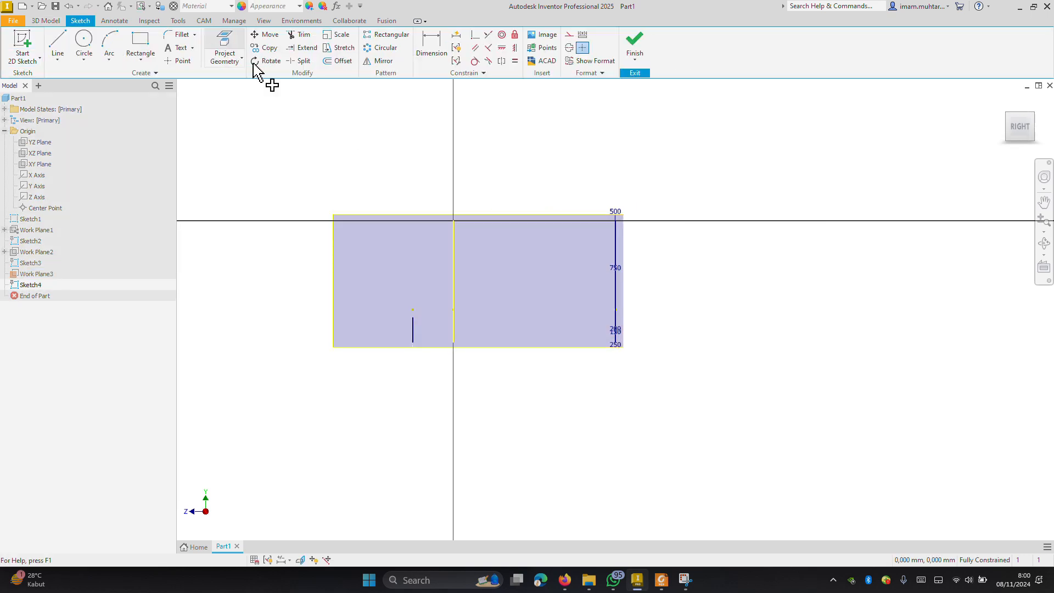
left_click(225, 52)
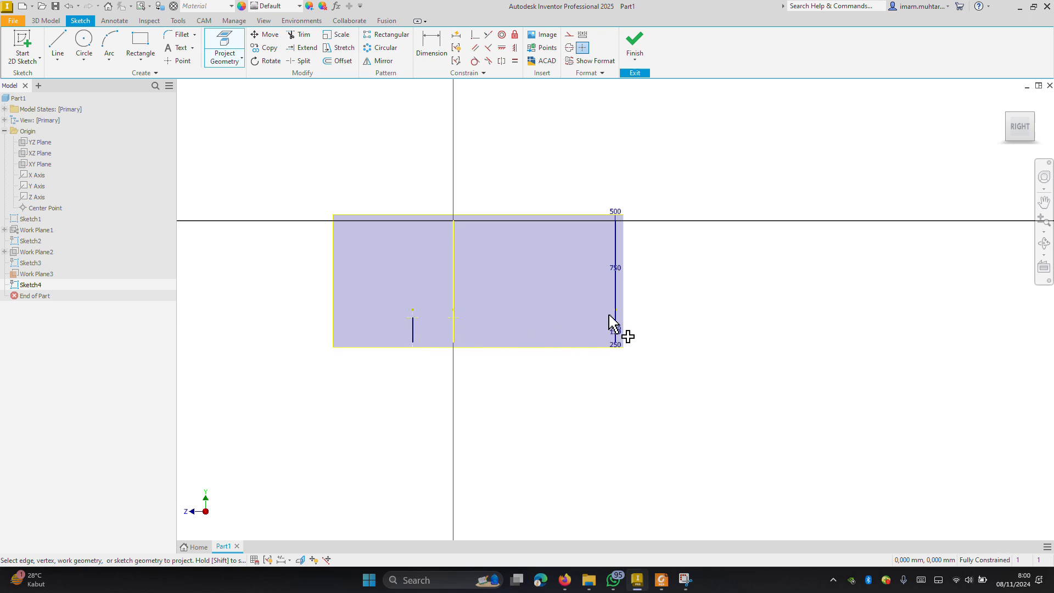
left_click(616, 221)
left_click(453, 220)
left_click(616, 318)
Draw a 1250 mm horizontal line from the right short leg's upper end to the rear frame's dividing-line end
left_click(58, 44)
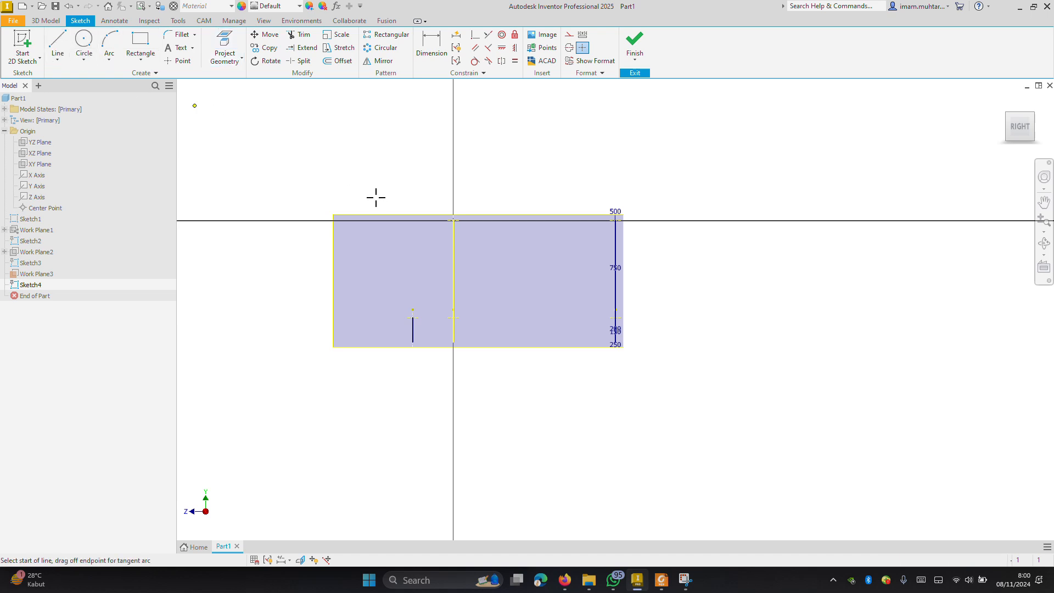
left_click(412, 318)
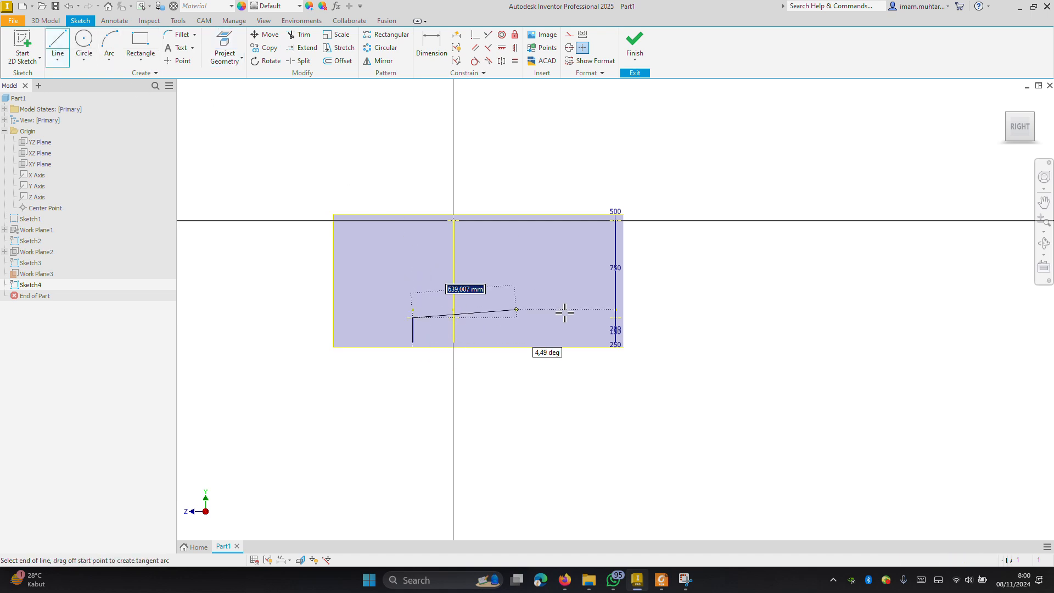
left_click(616, 319)
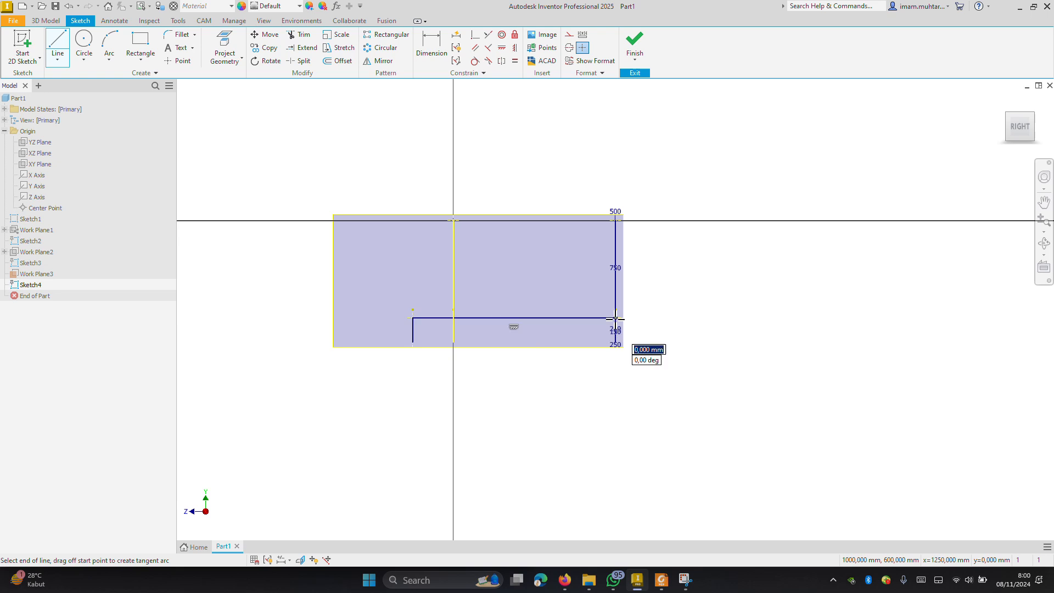
right_click(721, 216)
left_click(723, 182)
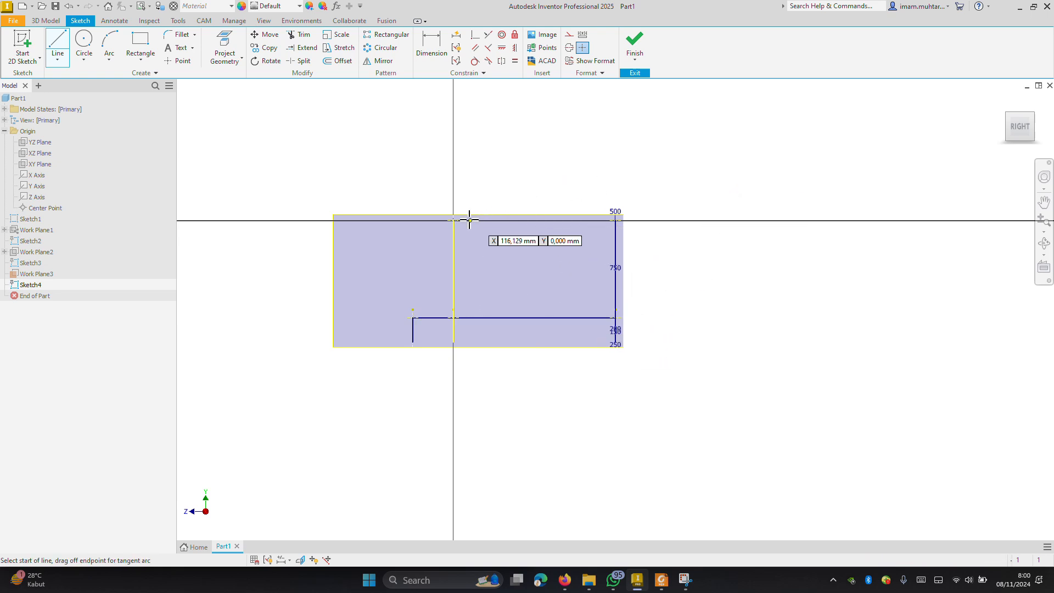
Draw a 1000 mm horizontal line between the upper corners of the front and rear frames and finish the sketch
left_click(616, 220)
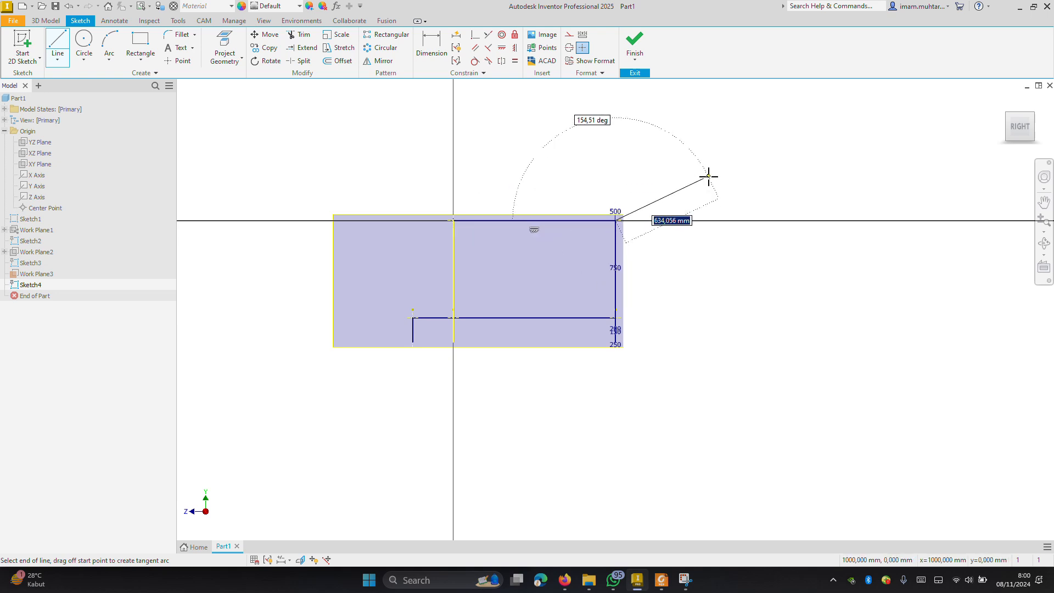
right_click(708, 177)
left_click(744, 176)
left_click(635, 46)
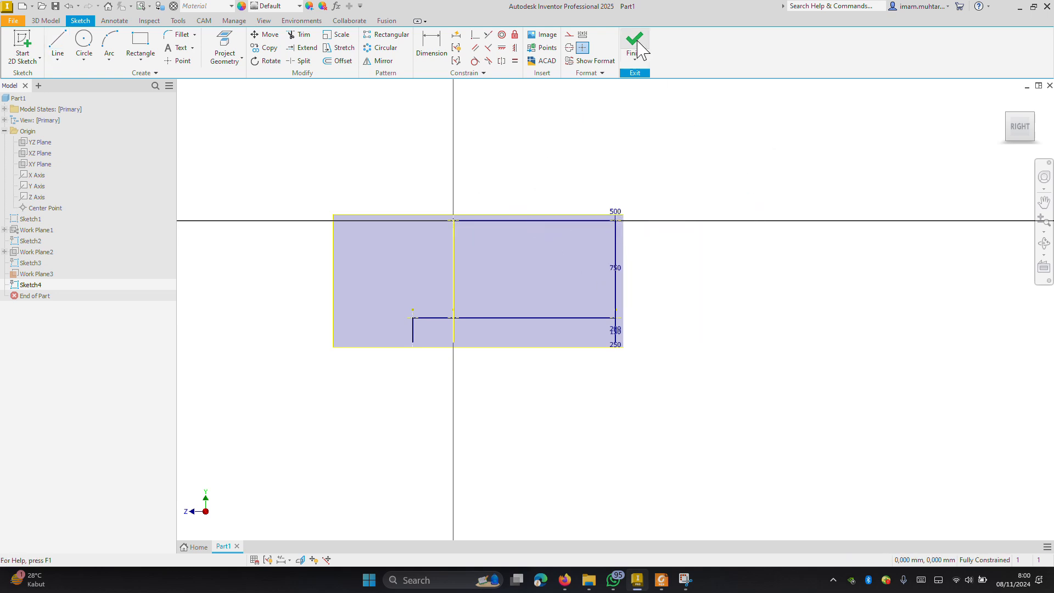
Hide the right-side three-point work plane, leaving its sketch shown
middle_click_drag(591, 211, 600, 236, "shift")
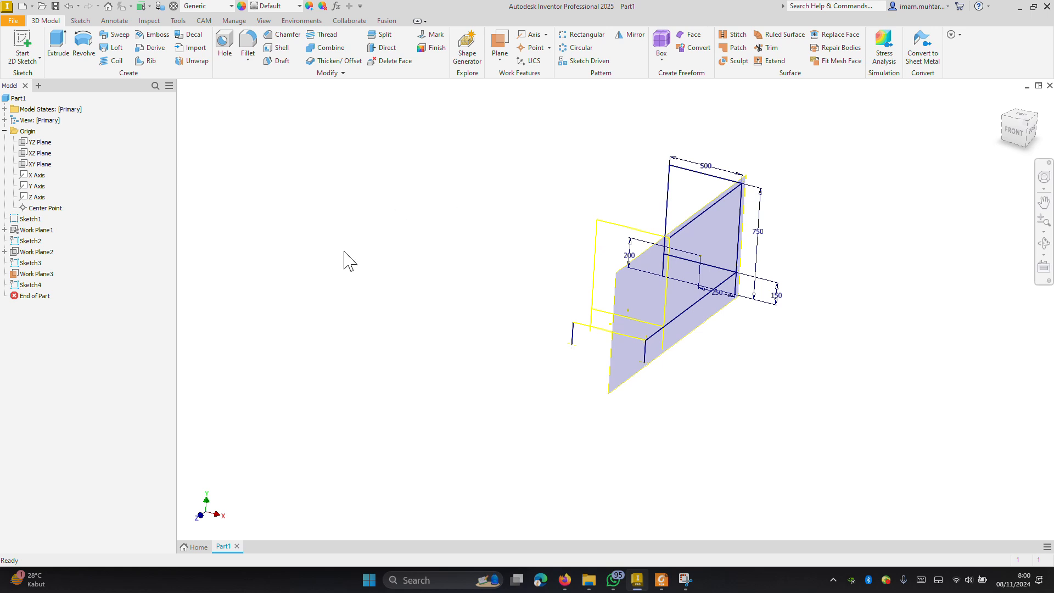
left_click(50, 276)
right_click(48, 276)
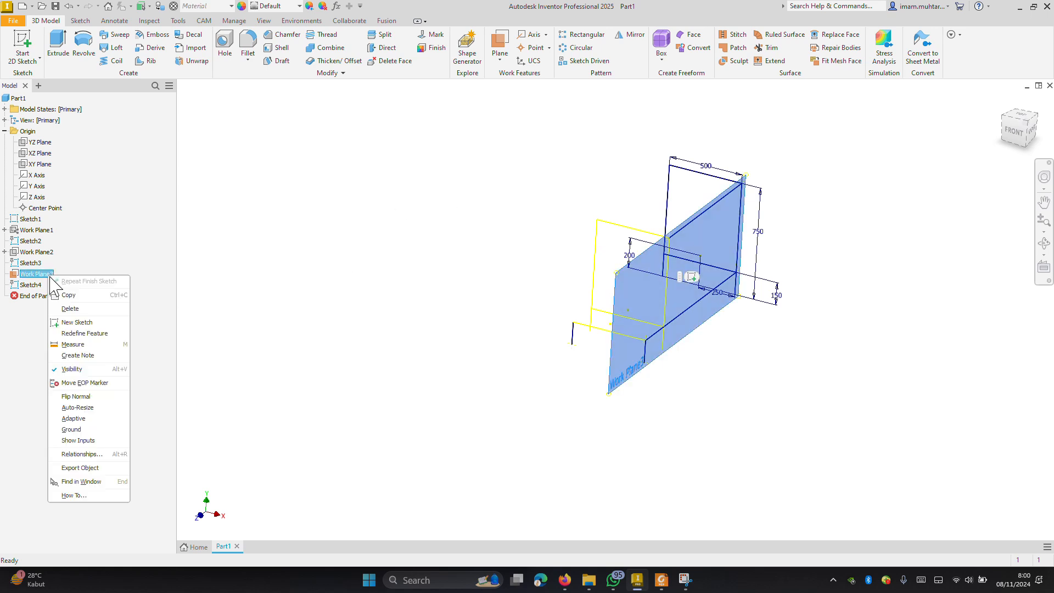
left_click(72, 369)
Create a three-point work plane through the left-side corners of the front and rear frames
middle_click_drag(405, 362, 534, 341, "shift")
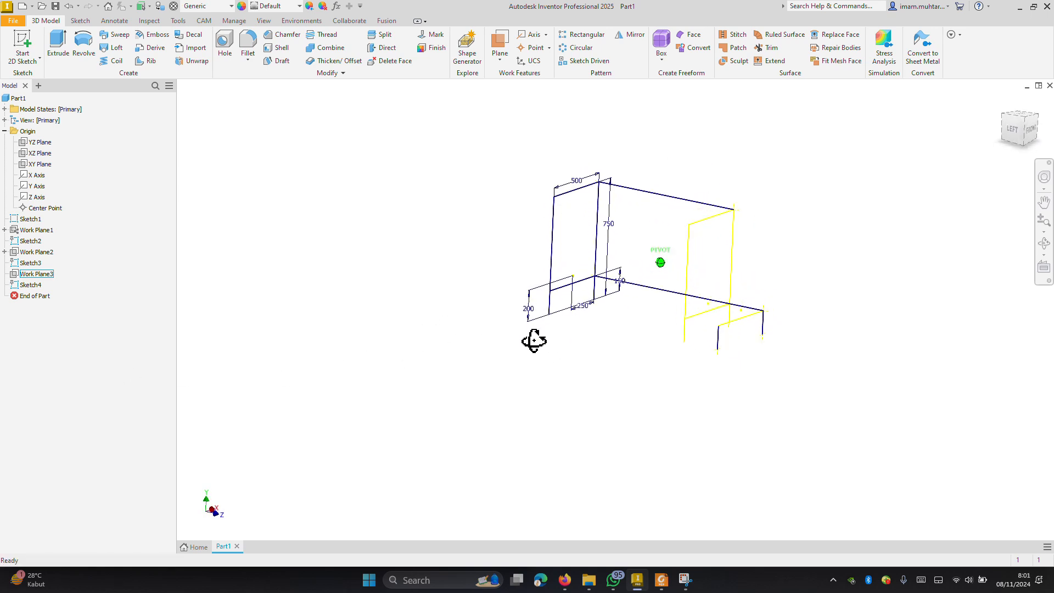
left_click(499, 50)
left_click(557, 240)
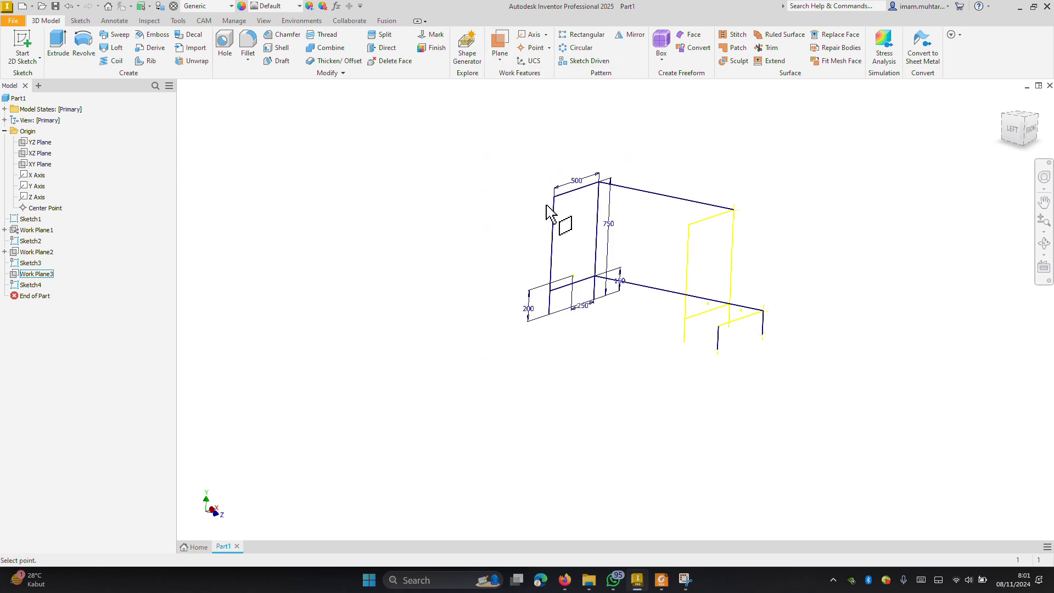
left_click(555, 196)
left_click(688, 224)
left_click(683, 344)
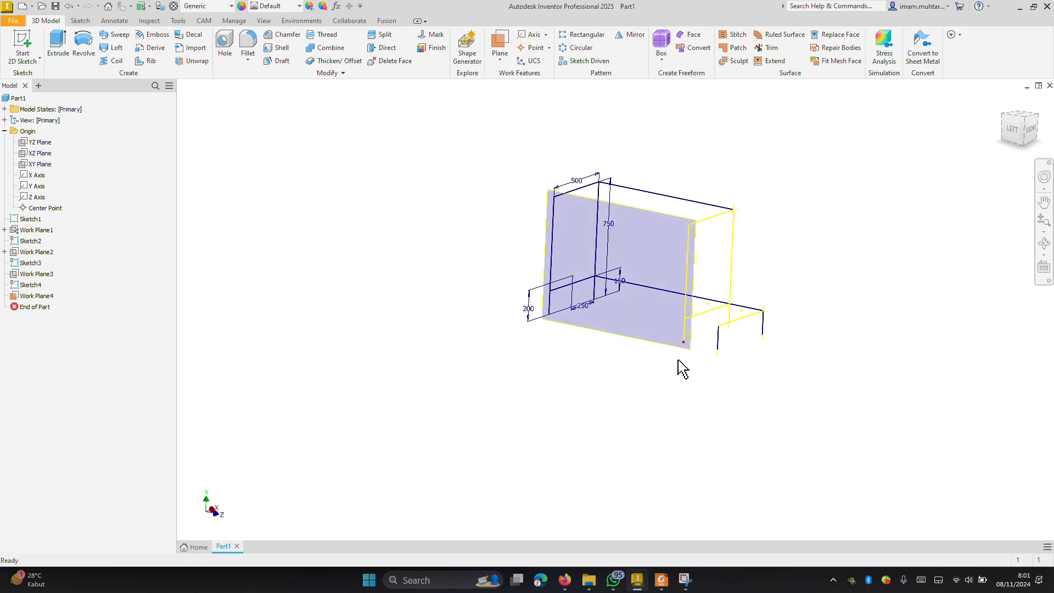
Sketch on the left-side work plane, project the right side's upper and lower rails onto it and finish the sketch
left_click(22, 47)
left_click(633, 340)
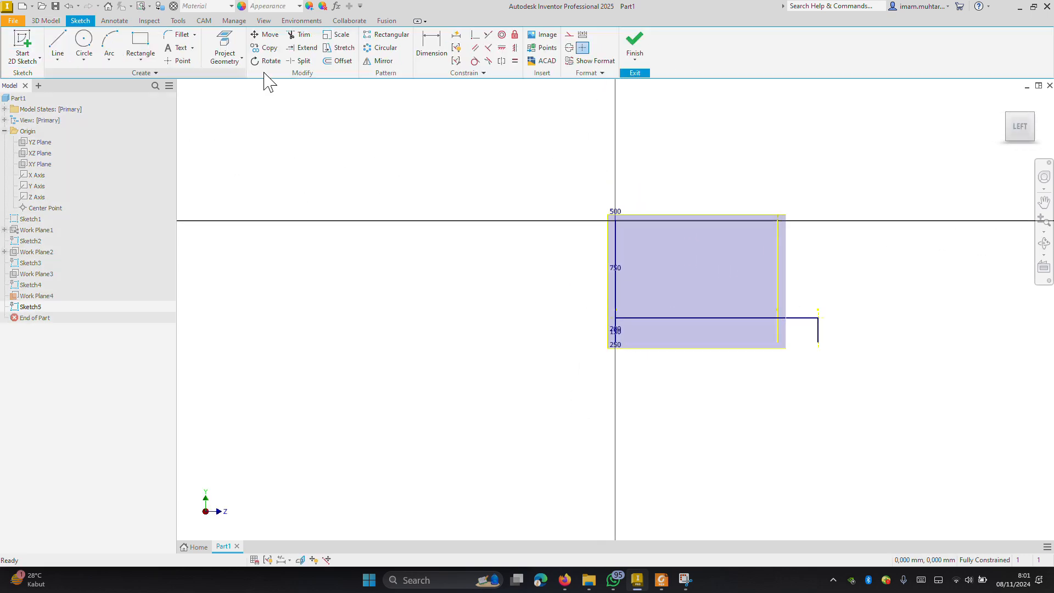
left_click(229, 48)
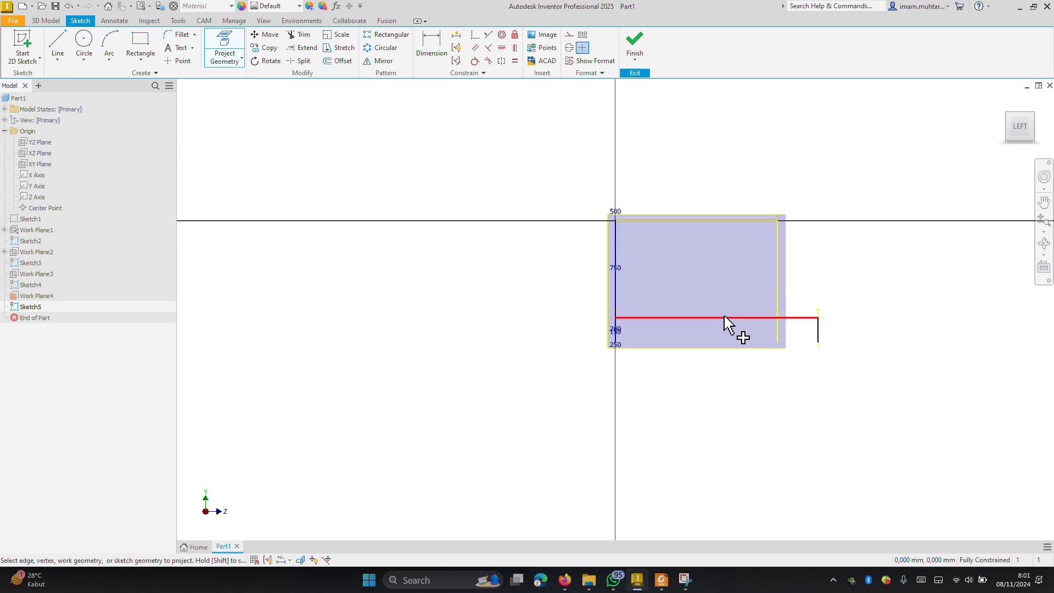
key("F4")
mouse_move(840, 283)
left_mouse_down()
mouse_move(784, 291)
mouse_move(770, 314)
left_mouse_up()
left_click(634, 43)
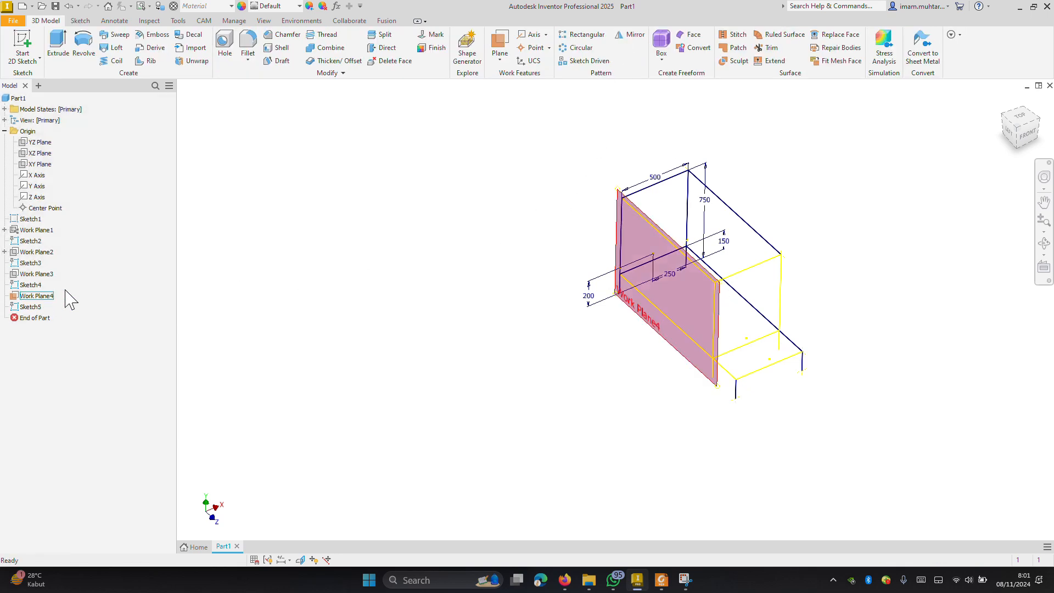
Hide the left-side three-point work plane, leaving its projected rails shown
left_click(40, 296)
right_click(40, 297)
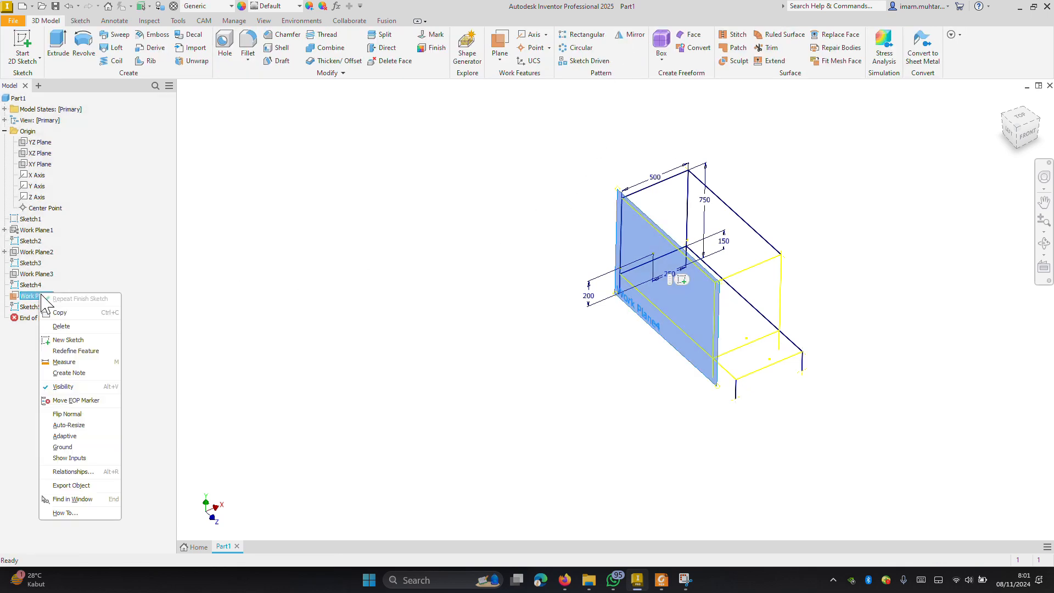
left_click(78, 385)
mouse_move(537, 368)
middle_mouse_down("shift")
mouse_move(631, 330)
mouse_move(669, 349)
mouse_move(541, 345)
mouse_move(558, 356)
middle_mouse_up("shift")
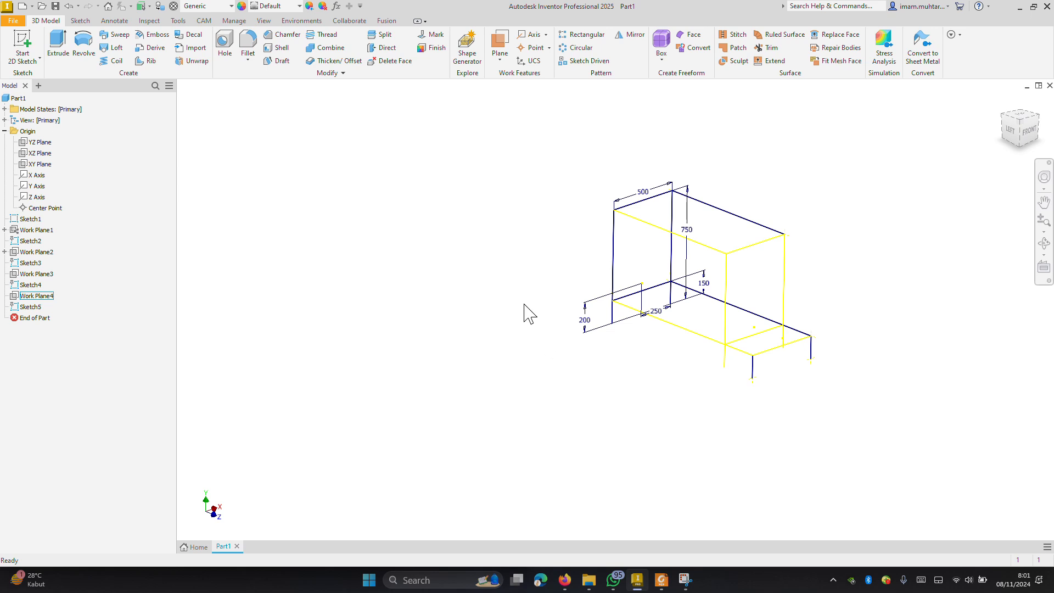
Save the skeleton part as "2. Rangka" in the project's 2. KOMPONEN folder
key("ctrl+s")
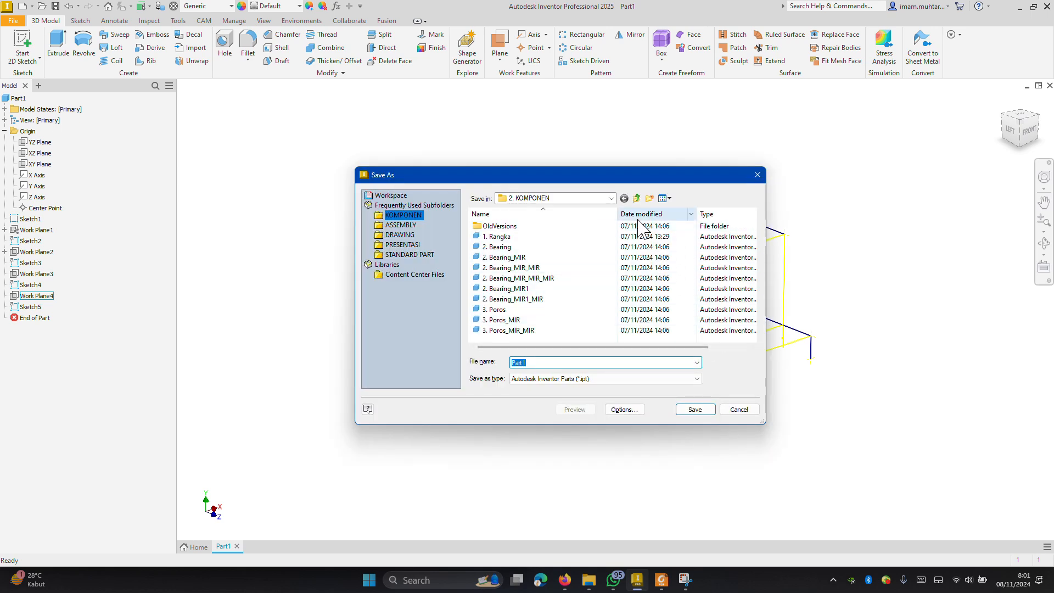
left_click(638, 198)
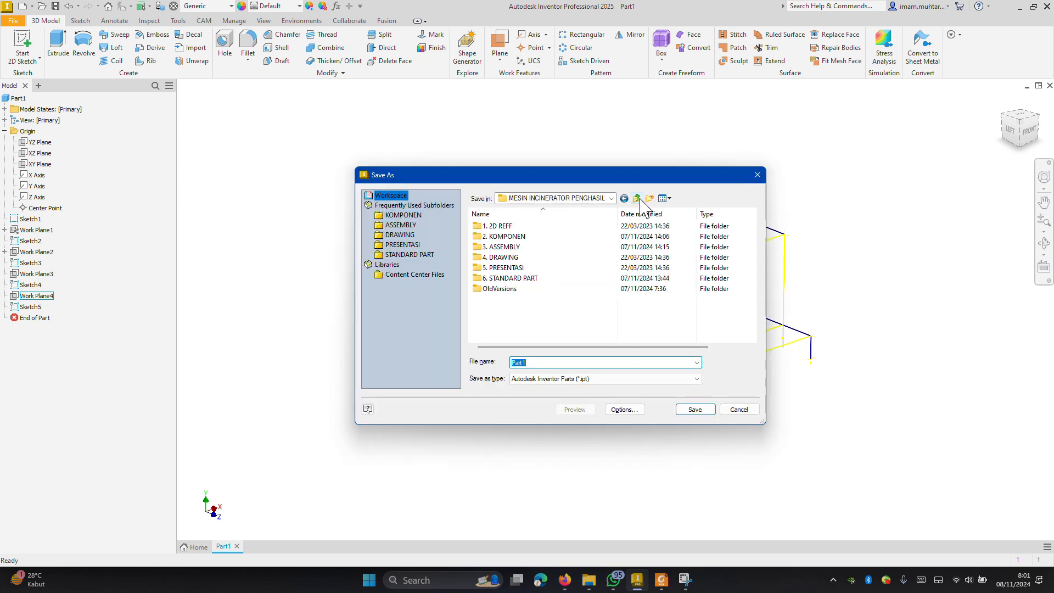
double_click(555, 236)
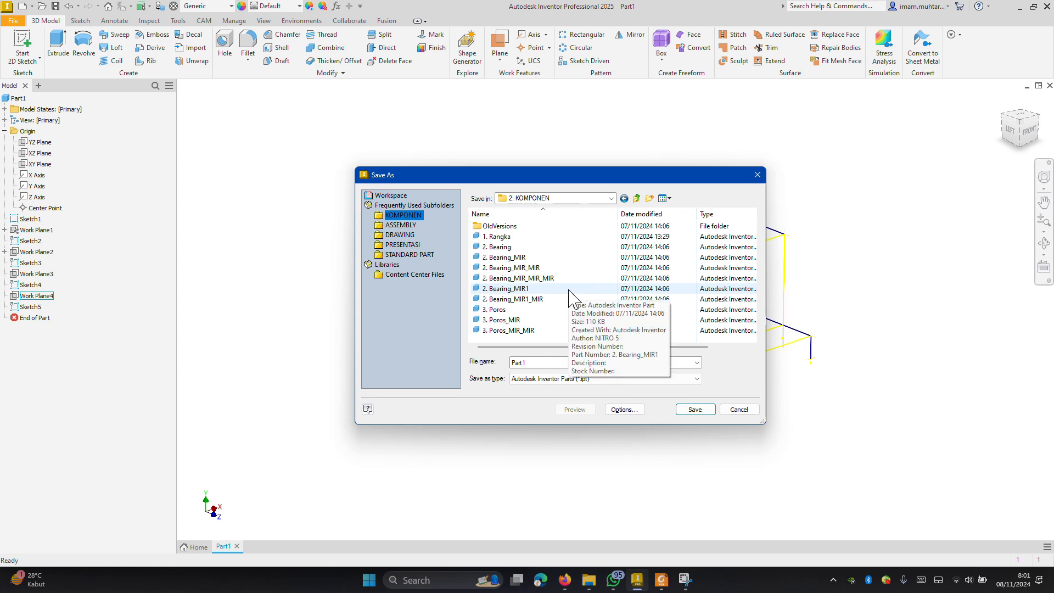
double_click(535, 363)
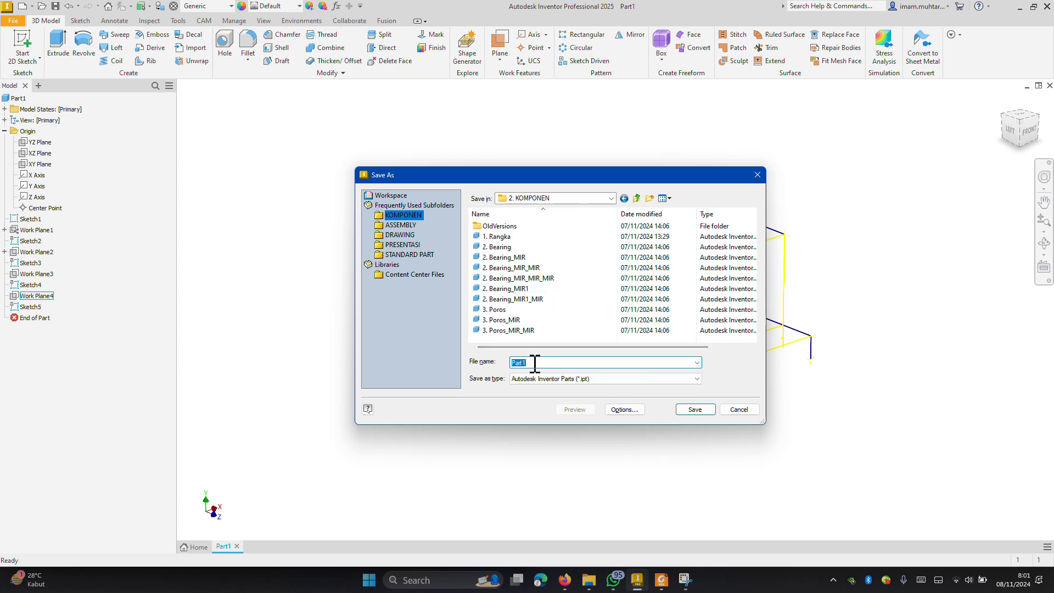
type("2. Rangka")
left_click(695, 410)
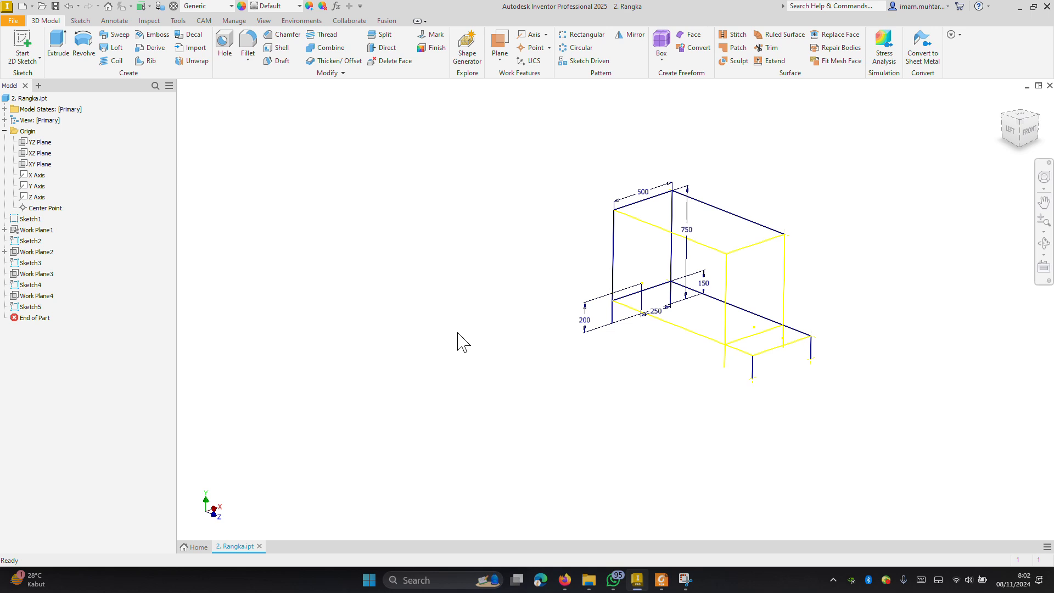
Create a new metric assembly from the Standard (mm).iam template
key("ctrl+n")
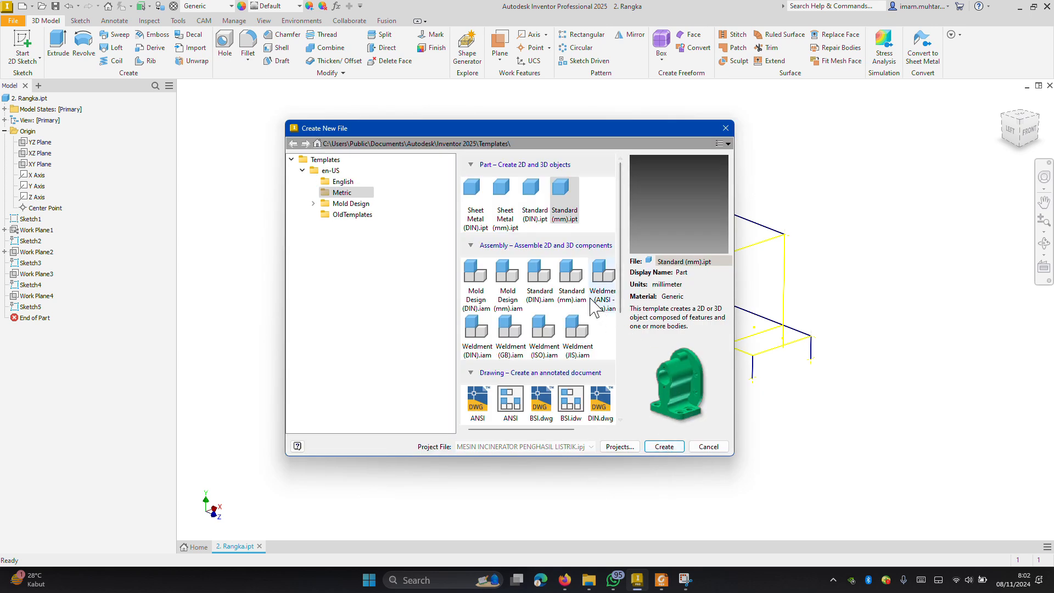
left_click(574, 272)
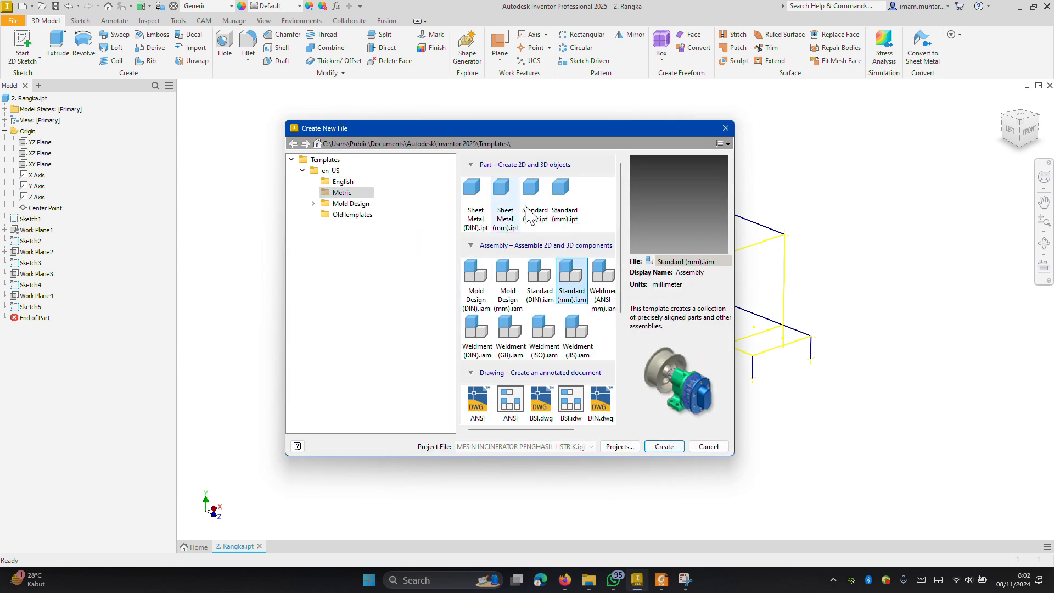
left_click(667, 449)
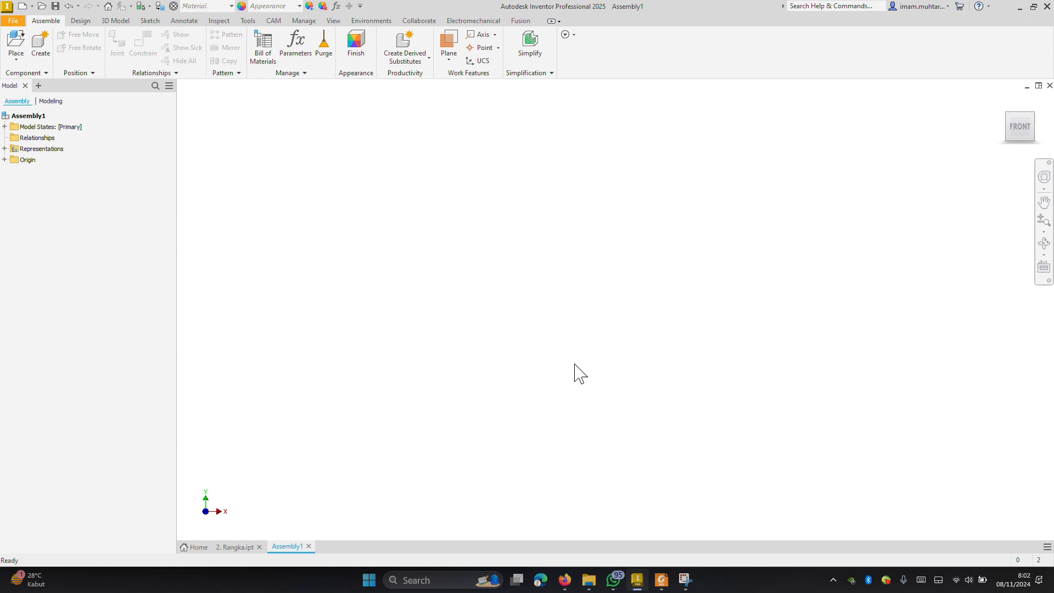
Place one instance of the 2. Rangka skeleton part from the 2. KOMPONEN folder in the assembly
left_click(16, 60)
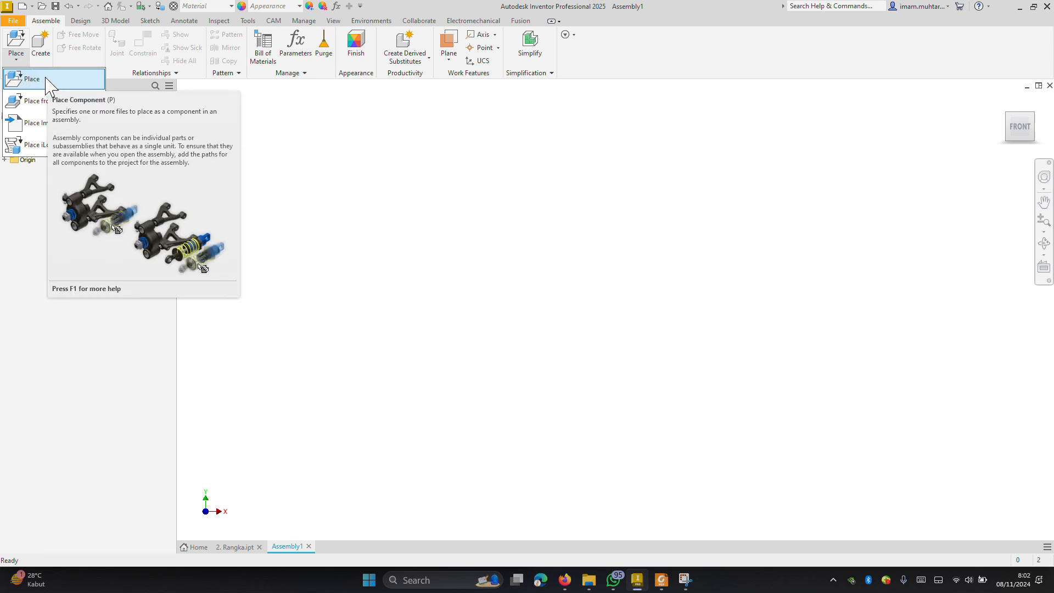
left_click(32, 107)
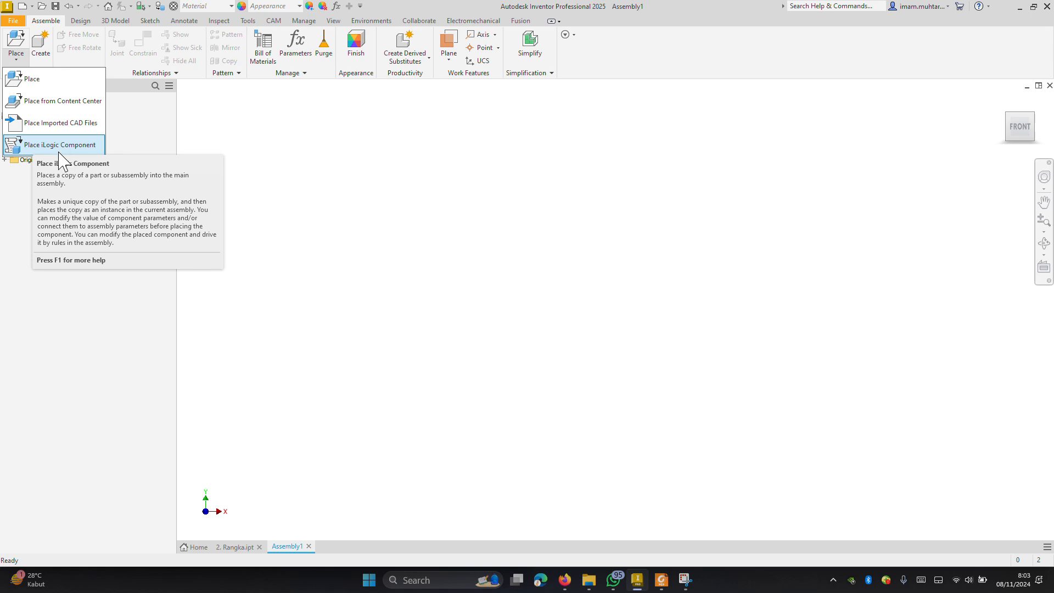
left_click(55, 81)
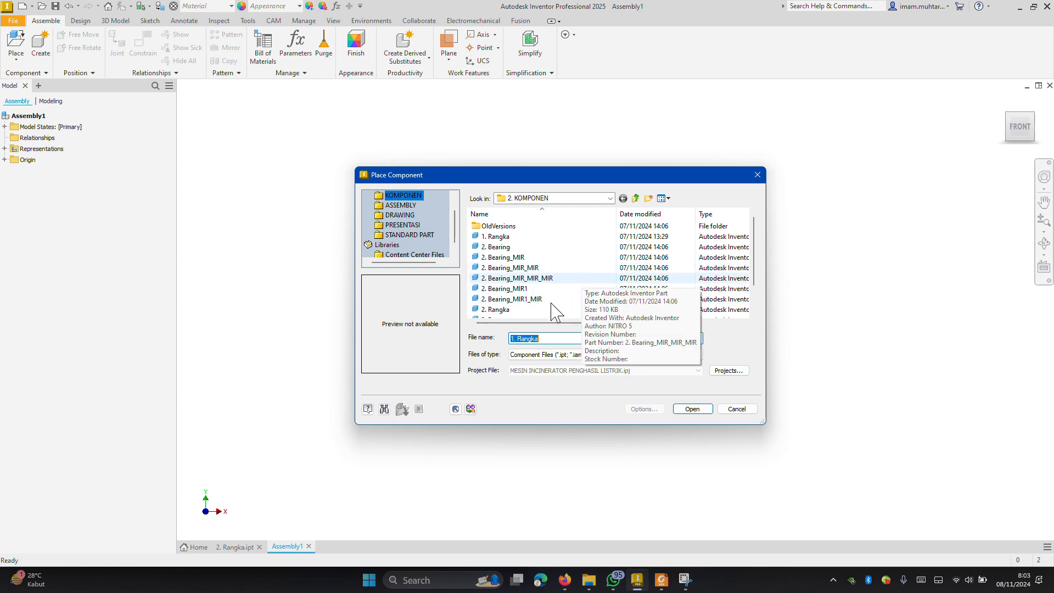
left_click(503, 311)
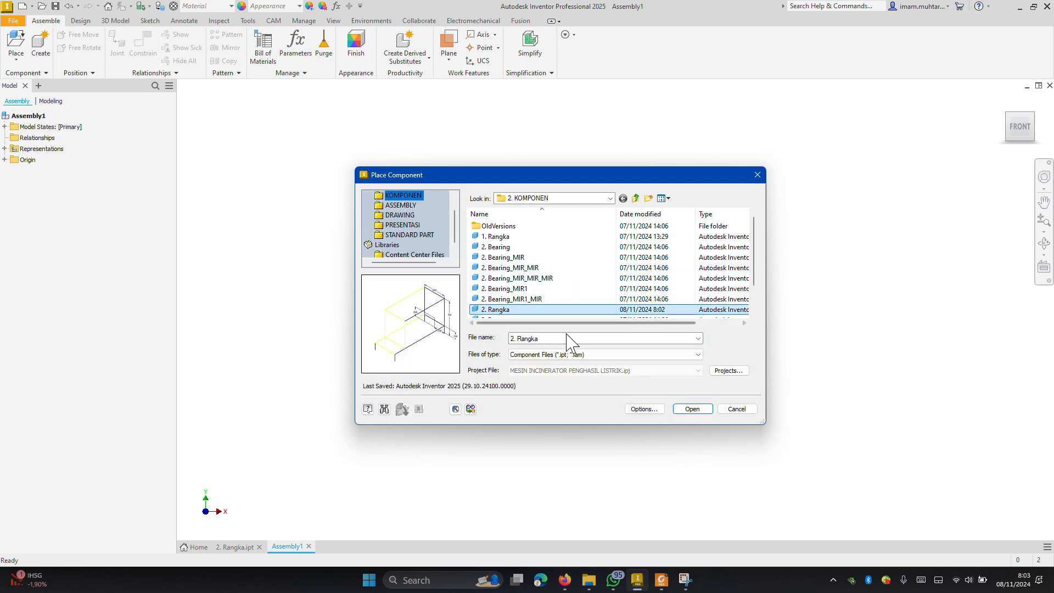
left_click(693, 410)
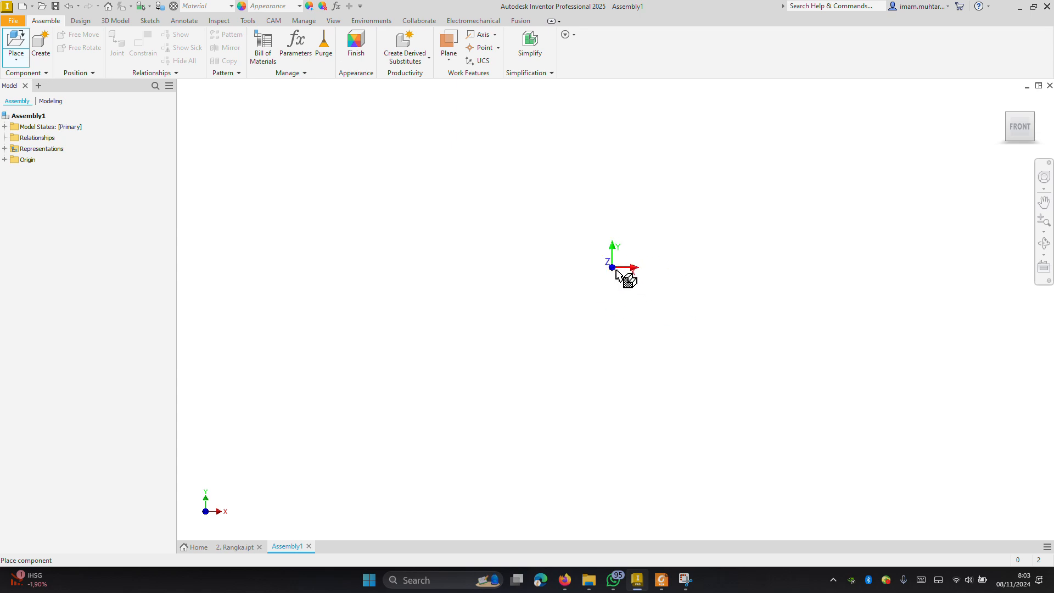
left_click(659, 333)
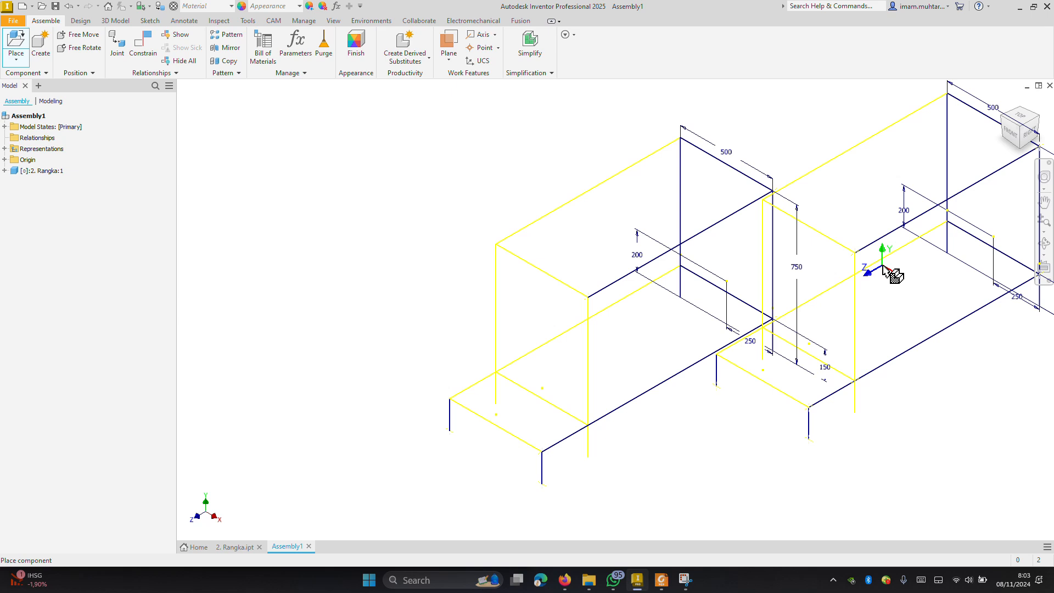
right_click(885, 269)
left_click(923, 272)
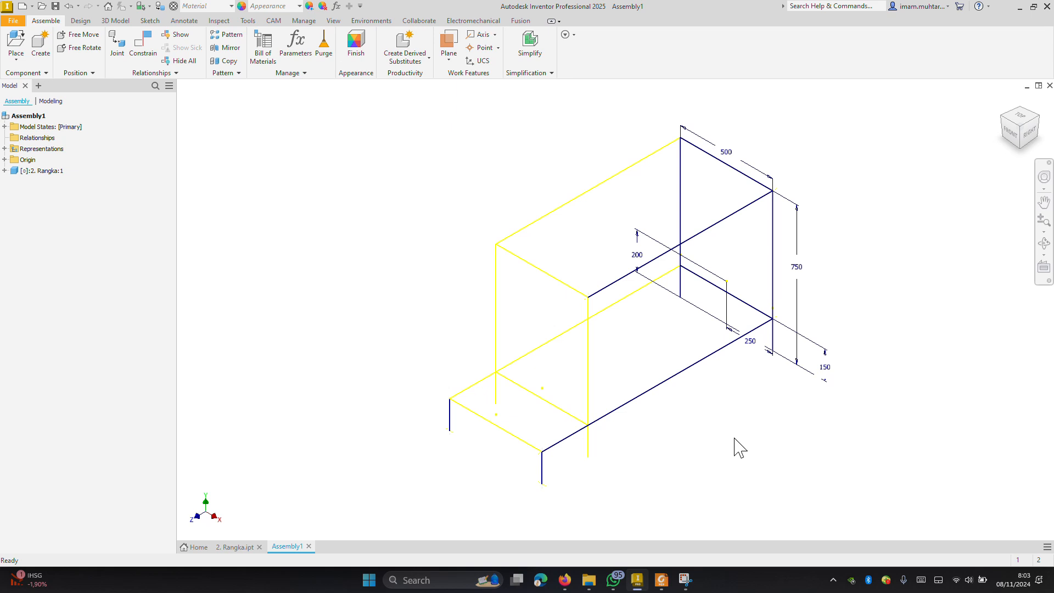
Start the Insert Frame command and save the assembly as "2. Rangka" in the 3. ASSEMBLY folder
left_click(81, 22)
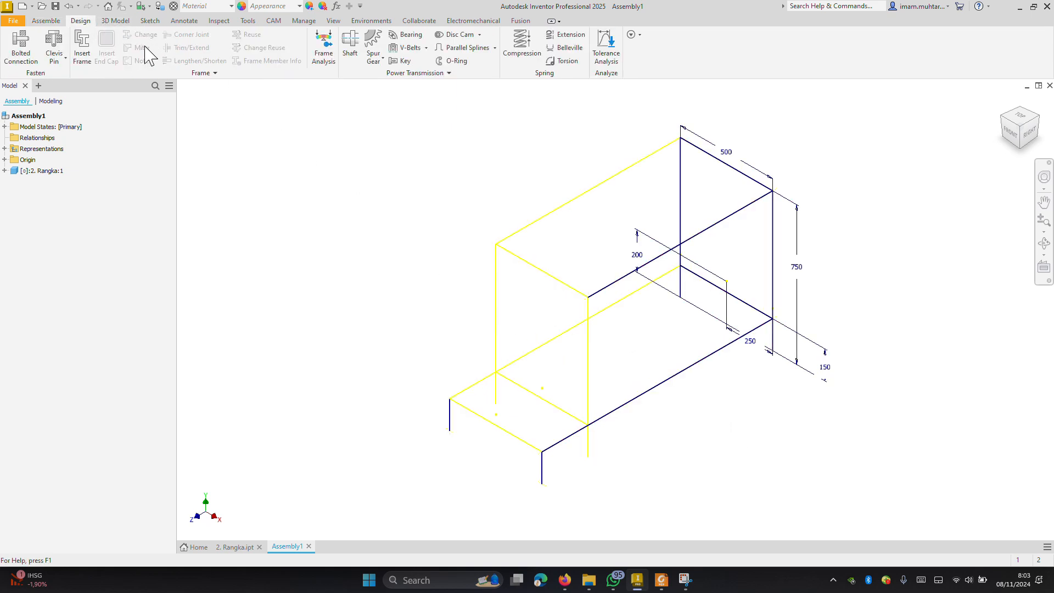
left_click(82, 57)
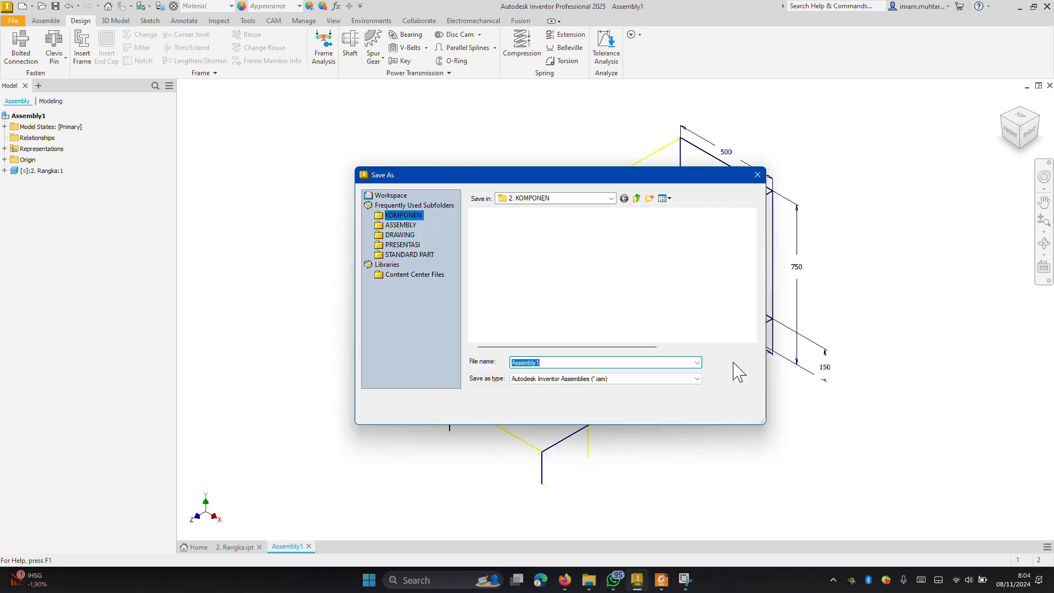
left_click(637, 198)
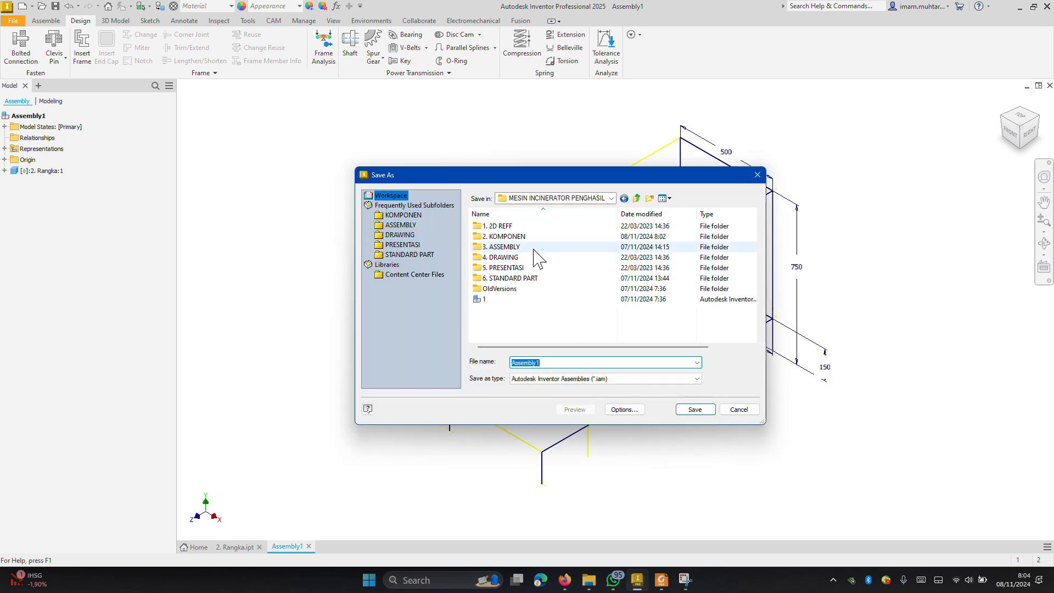
double_click(535, 255)
double_click(570, 364)
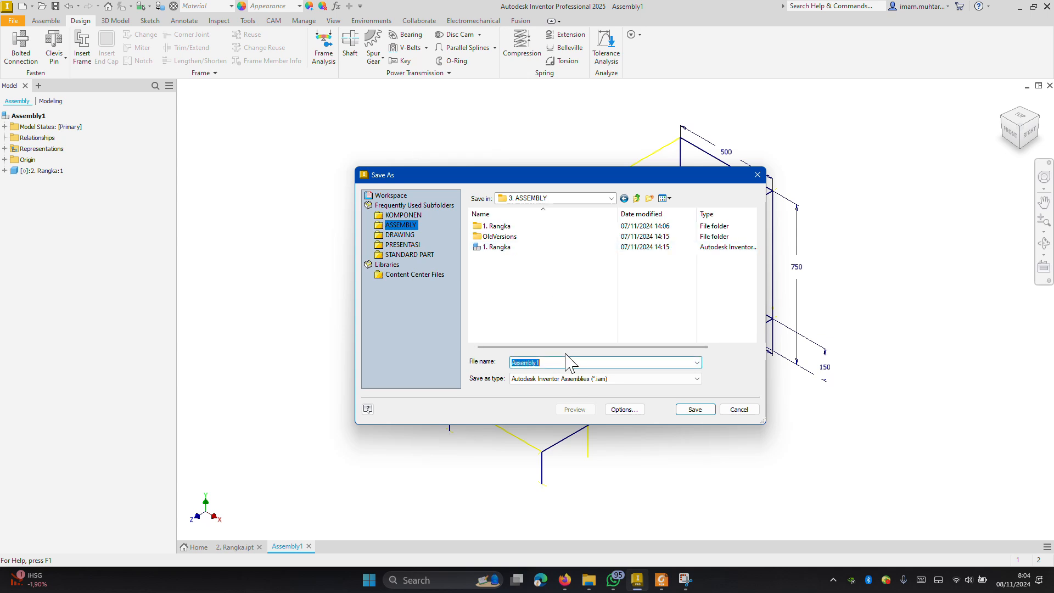
type("2. Rangka")
left_click(696, 410)
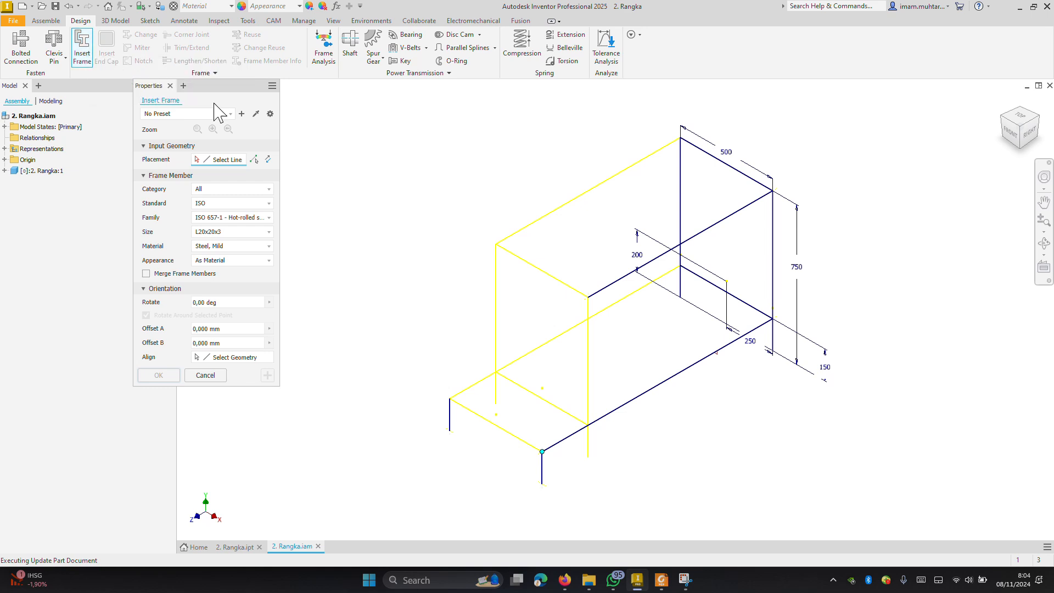
Restart Insert Frame and preview an ISO 657-1 L20x20x3 angle on the top rectangle's far long line, rotated 90 degrees
key("Escape")
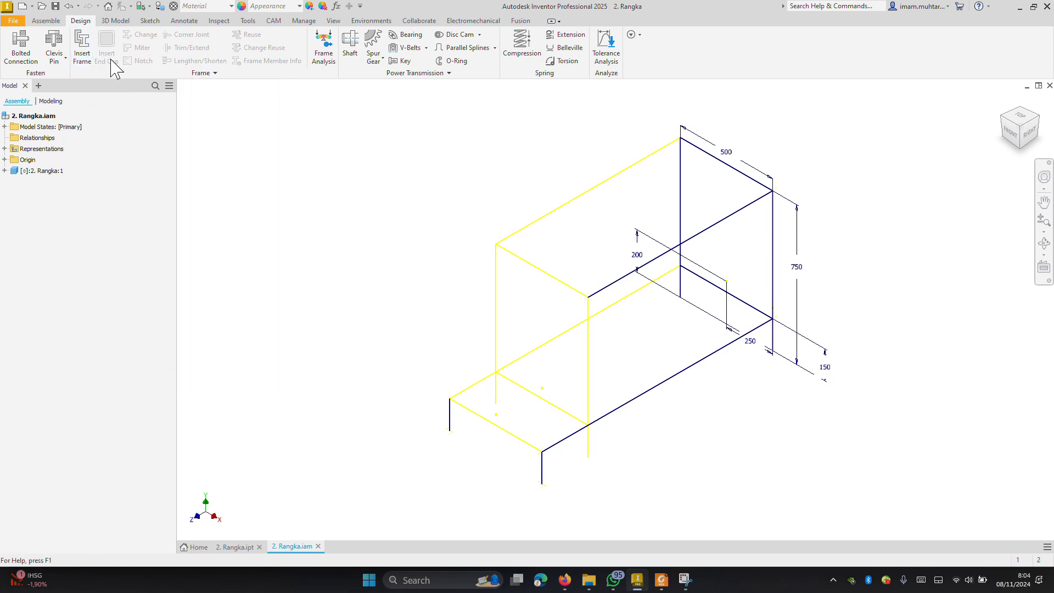
left_click(83, 40)
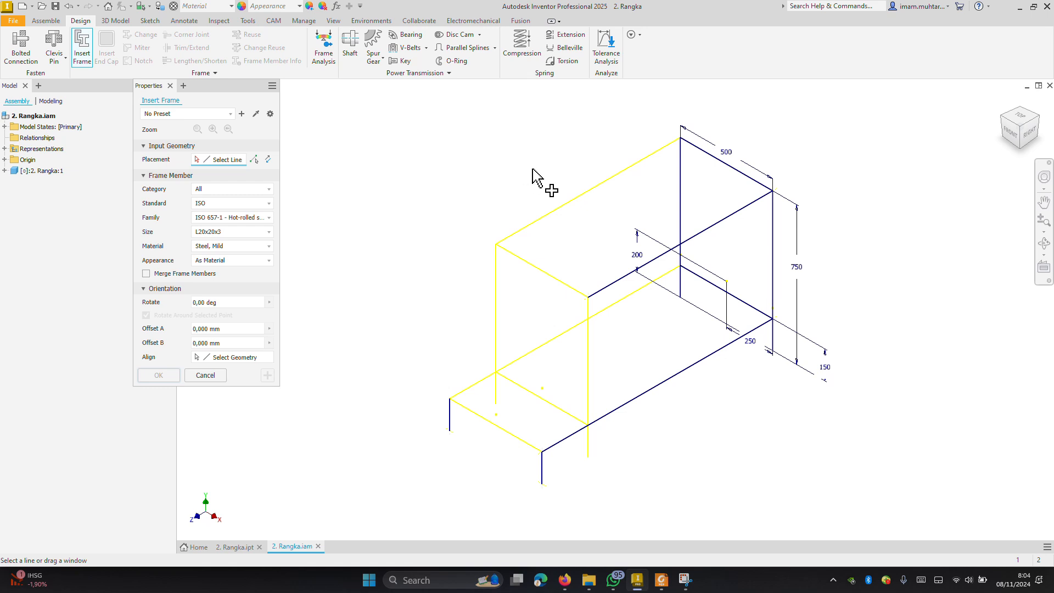
left_click(575, 197)
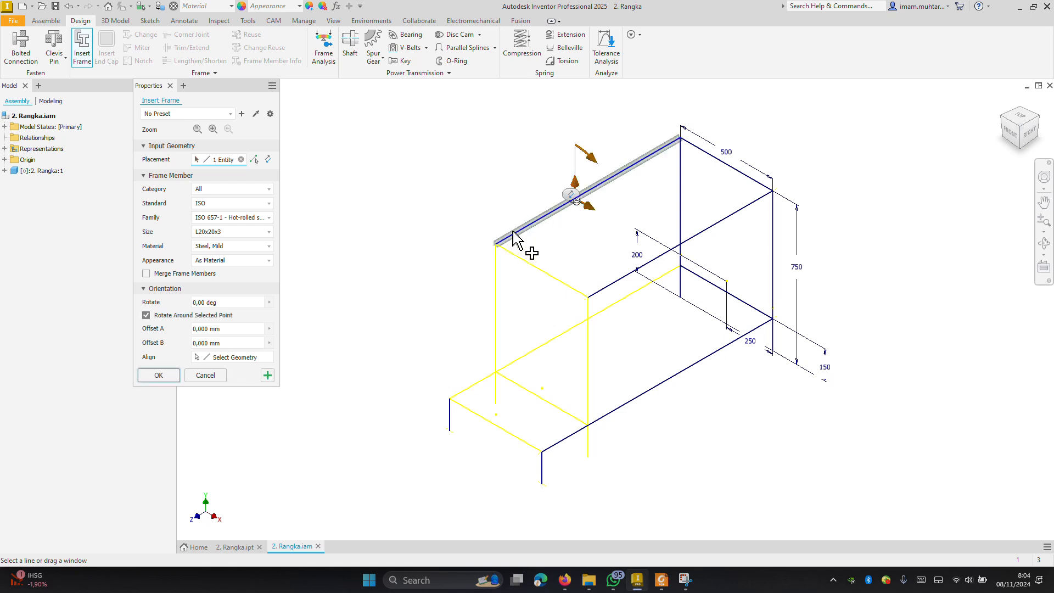
scroll(519, 233, "down", 5)
scroll(517, 237, "down", 2)
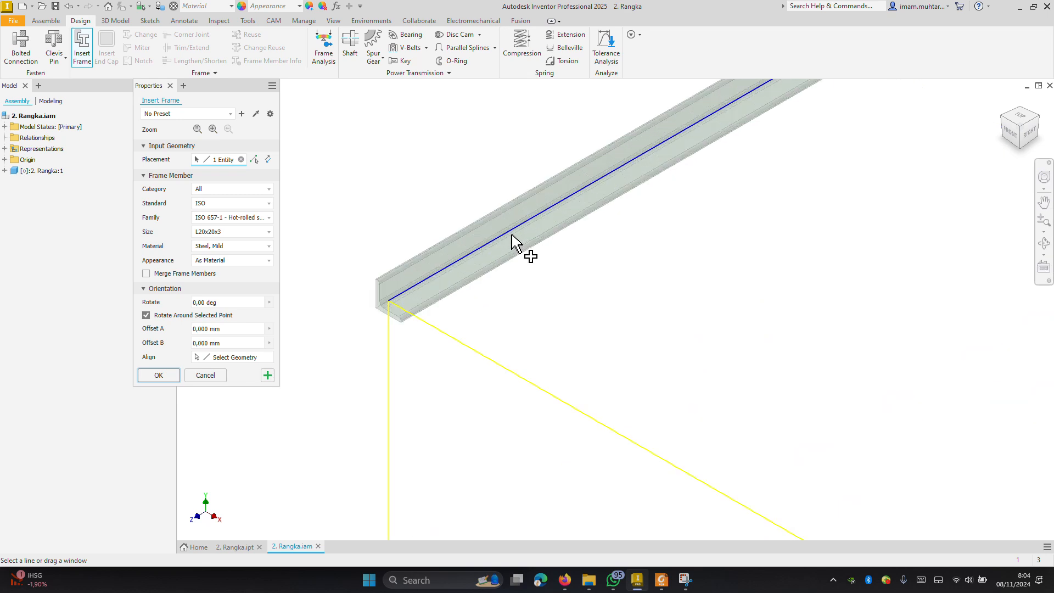
scroll(513, 242, "up", 1)
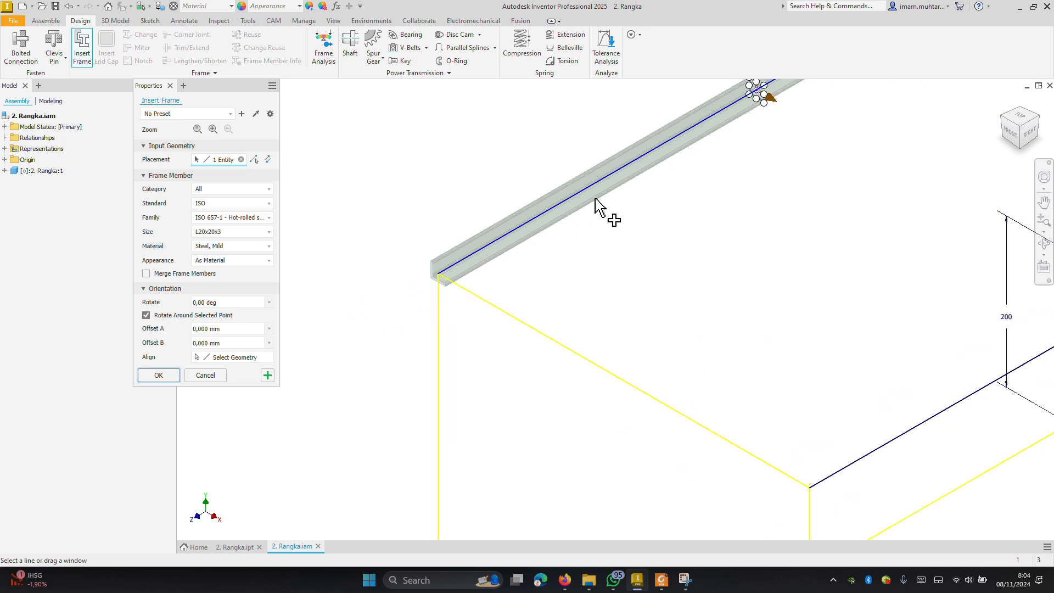
left_click(221, 303)
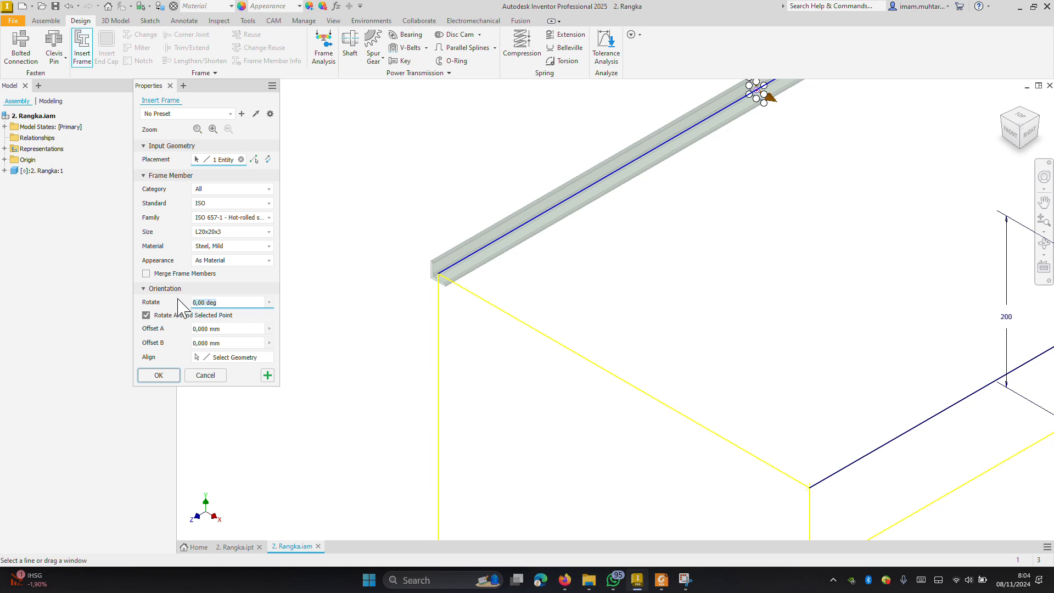
type("90")
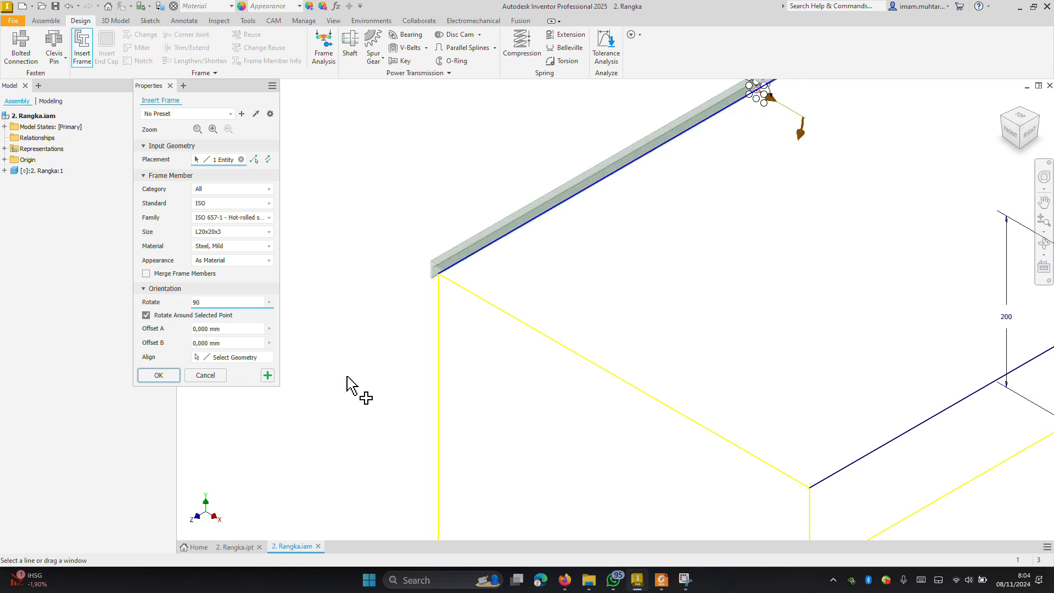
Set the angle's anchor point to its upper outer corner so the profile sits below and inside the top line
scroll(653, 296, "down", 2)
scroll(711, 184, "down", 2)
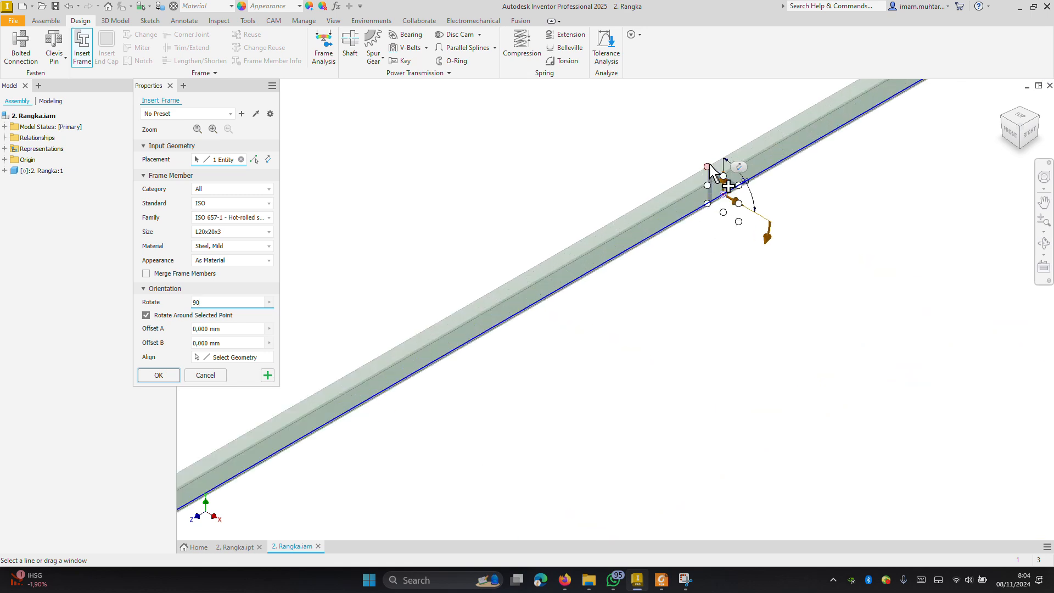
left_click(739, 221)
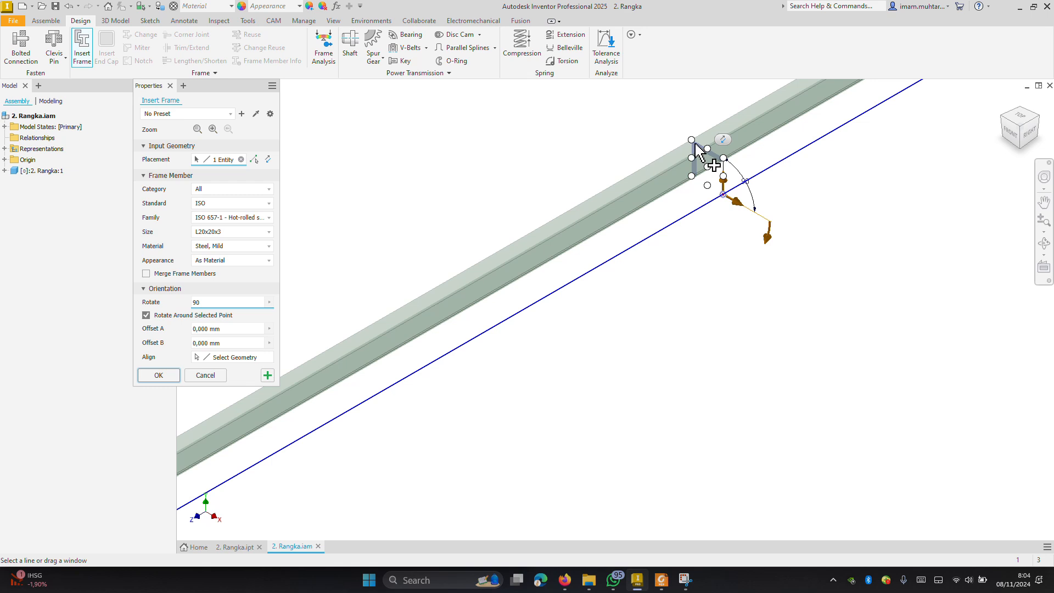
scroll(700, 154, "up", 2)
scroll(725, 171, "up", 2)
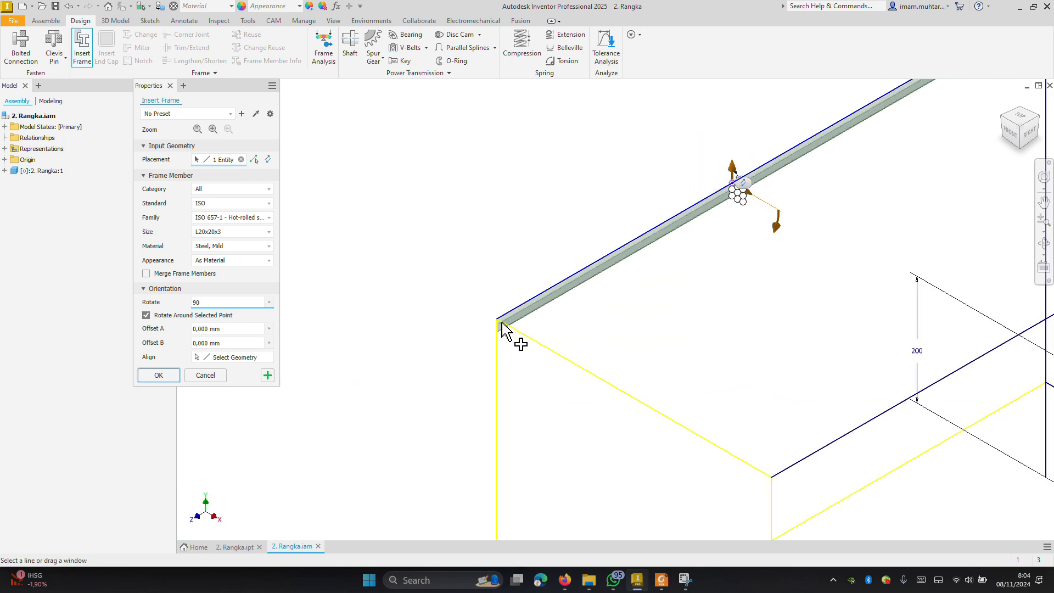
scroll(502, 330, "down", 2)
scroll(384, 396, "down", 2)
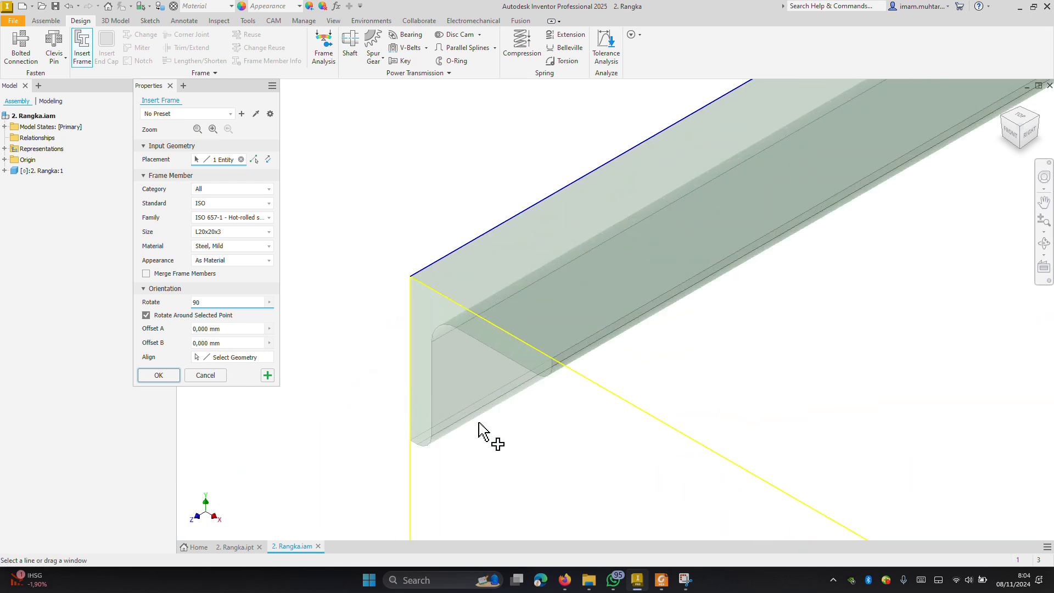
scroll(459, 404, "up", 3)
scroll(450, 382, "down", 2)
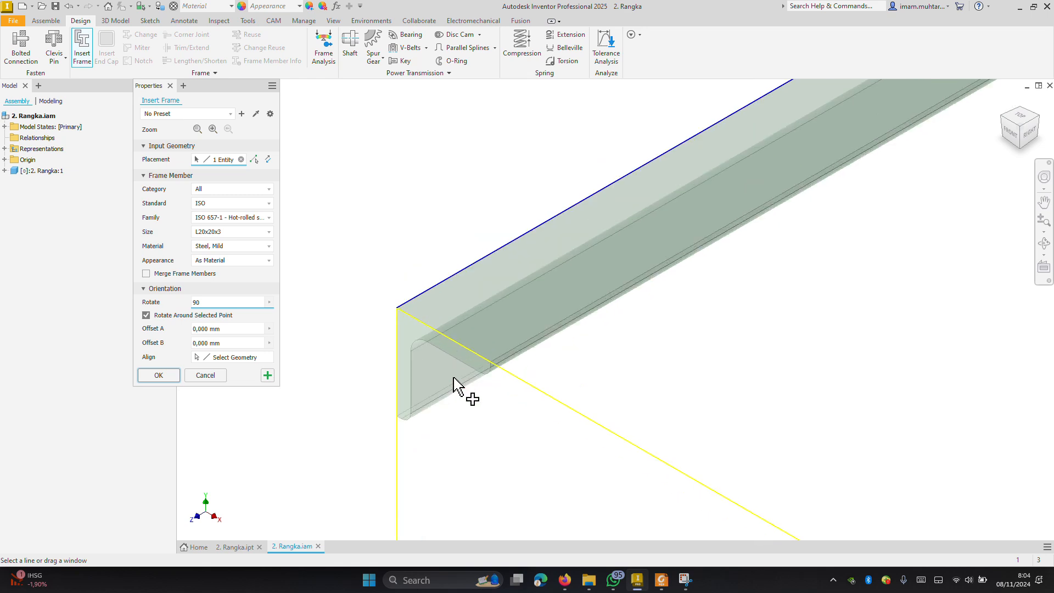
scroll(417, 357, "up", 3)
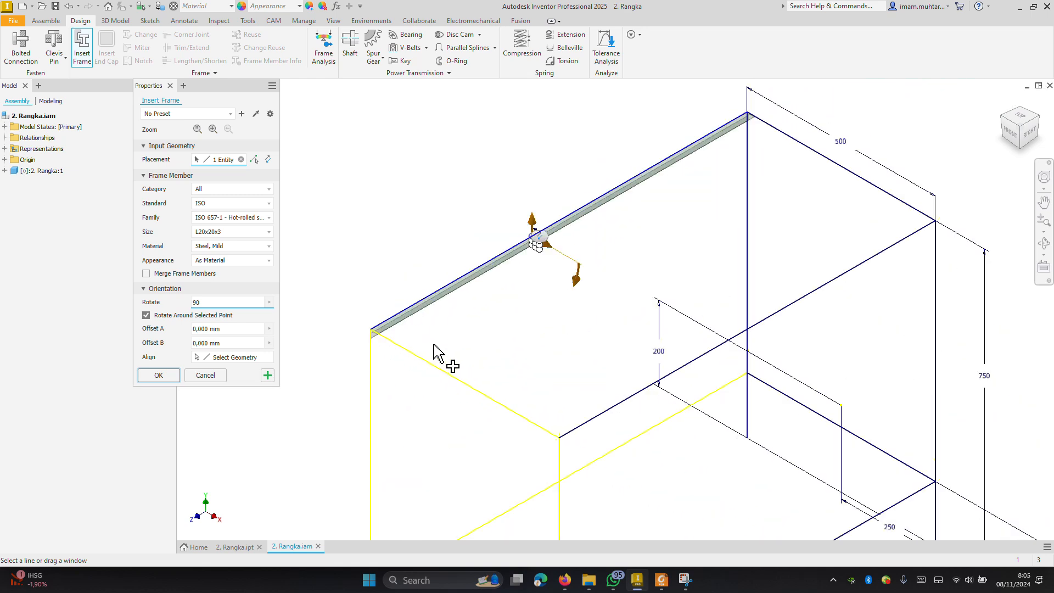
Add the other three lines of the top rectangle and create the four L20x20x3 members with the default file names
left_click(427, 363)
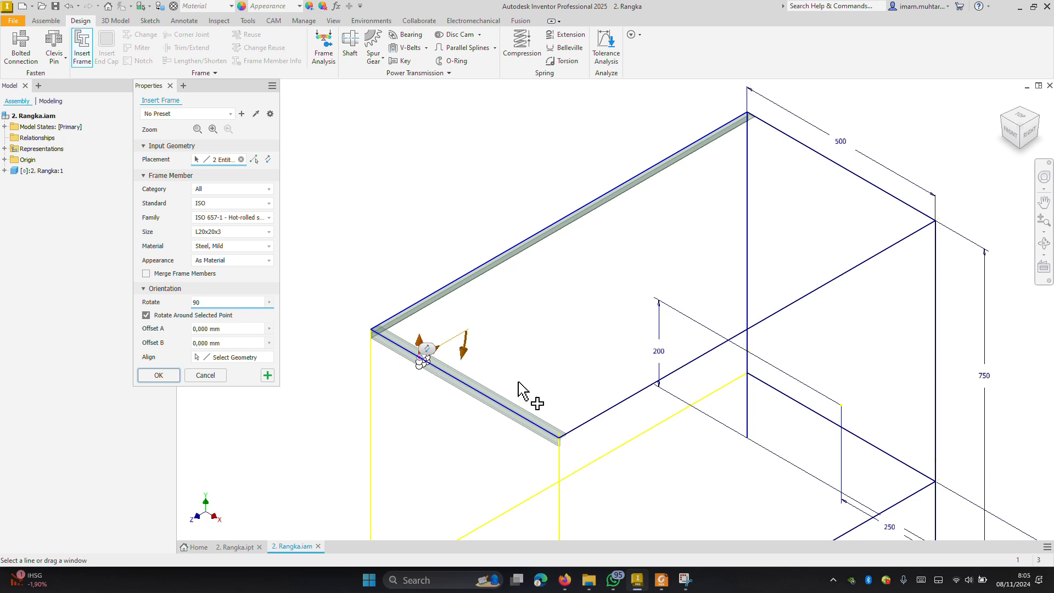
left_click(606, 413)
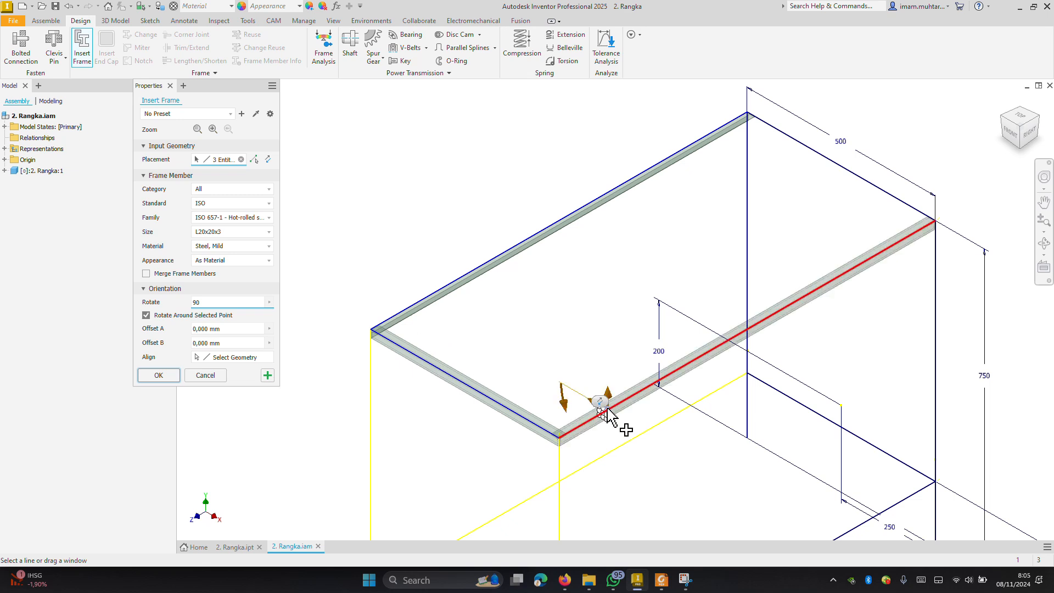
left_click(854, 179)
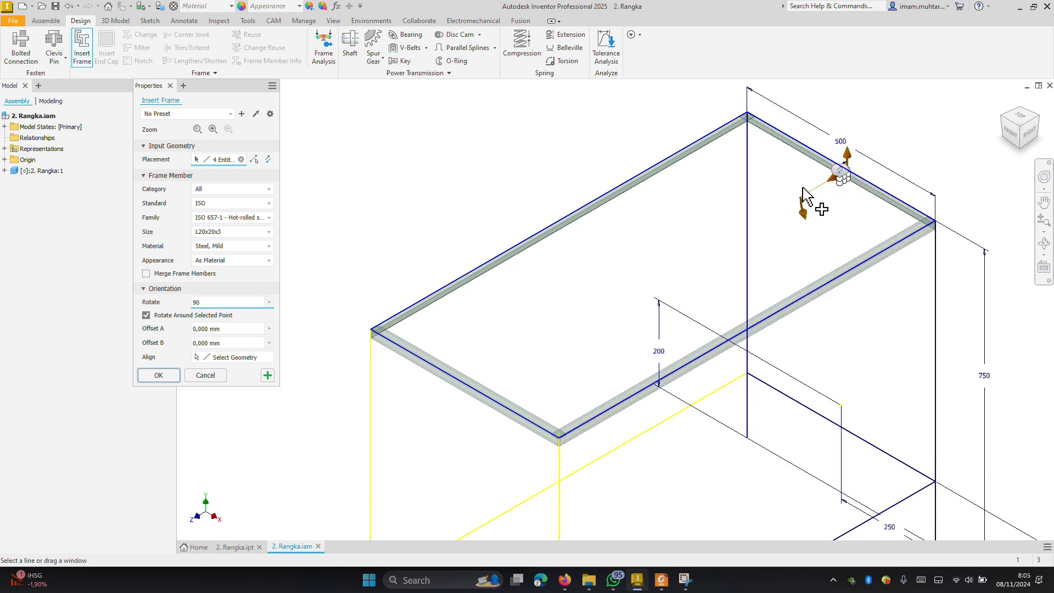
left_click(159, 376)
left_click(294, 226)
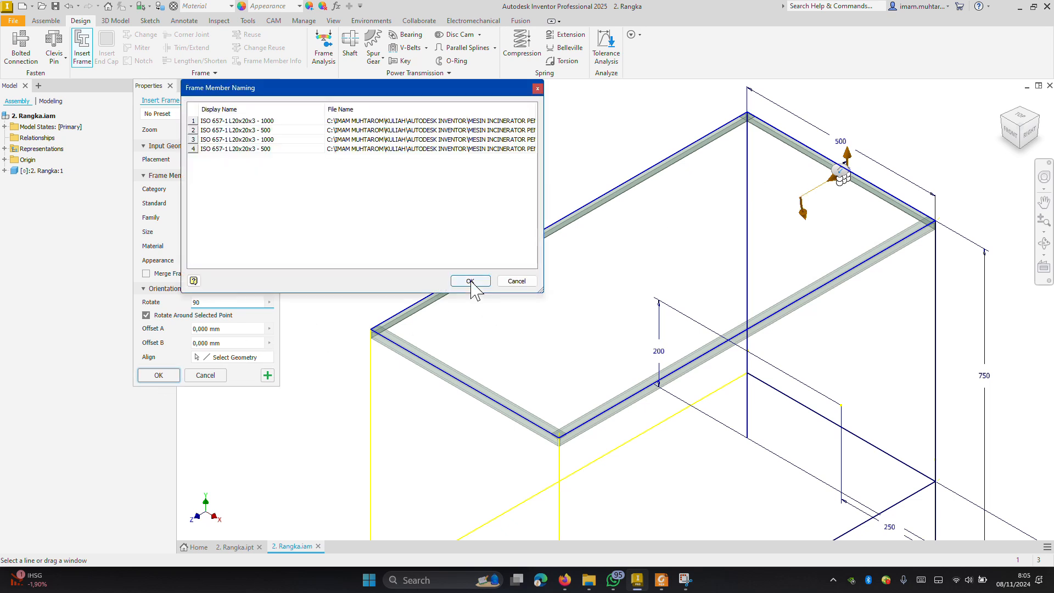
left_click(470, 280)
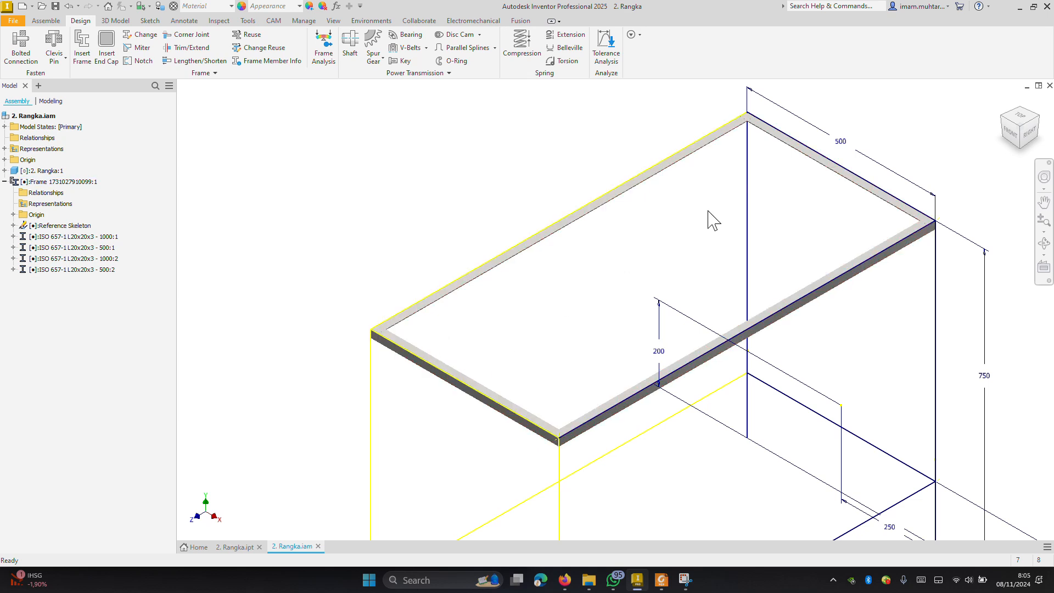
Select all four members of the top rectangle and open them for editing with the Frame Generator
left_click(398, 331)
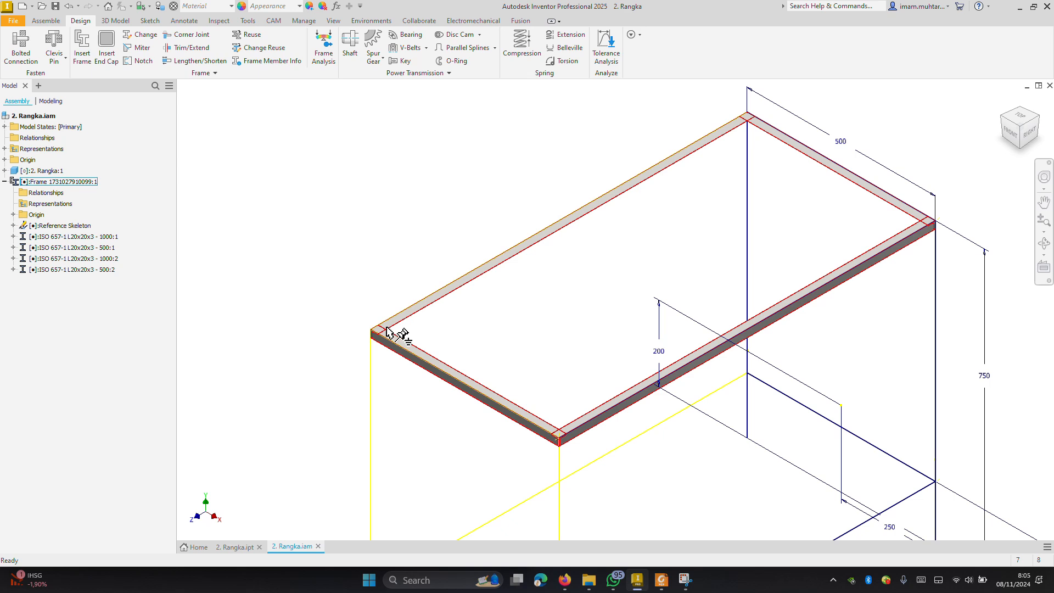
key("Escape")
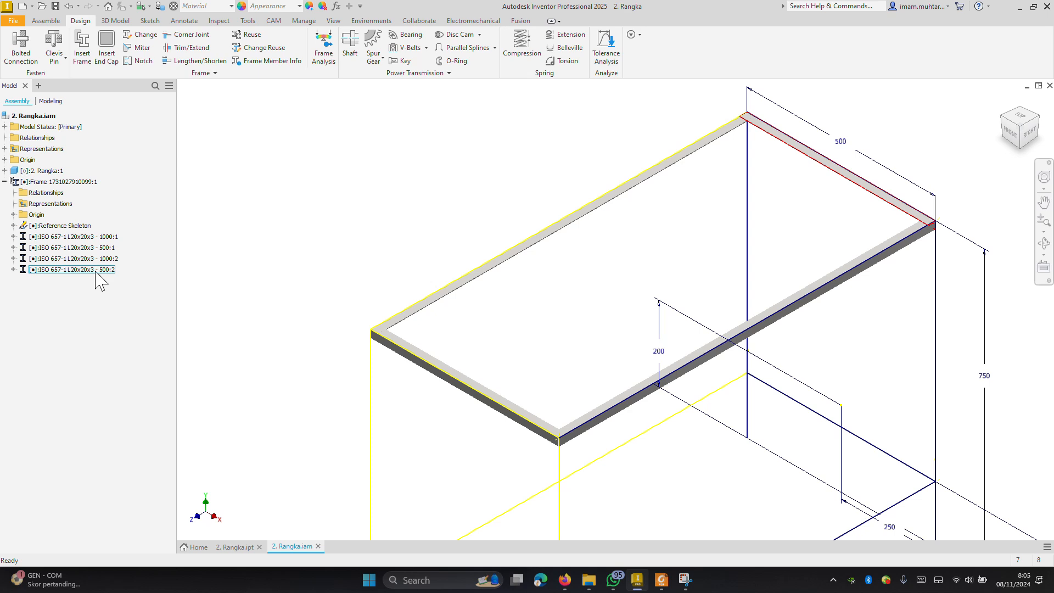
left_click(107, 240)
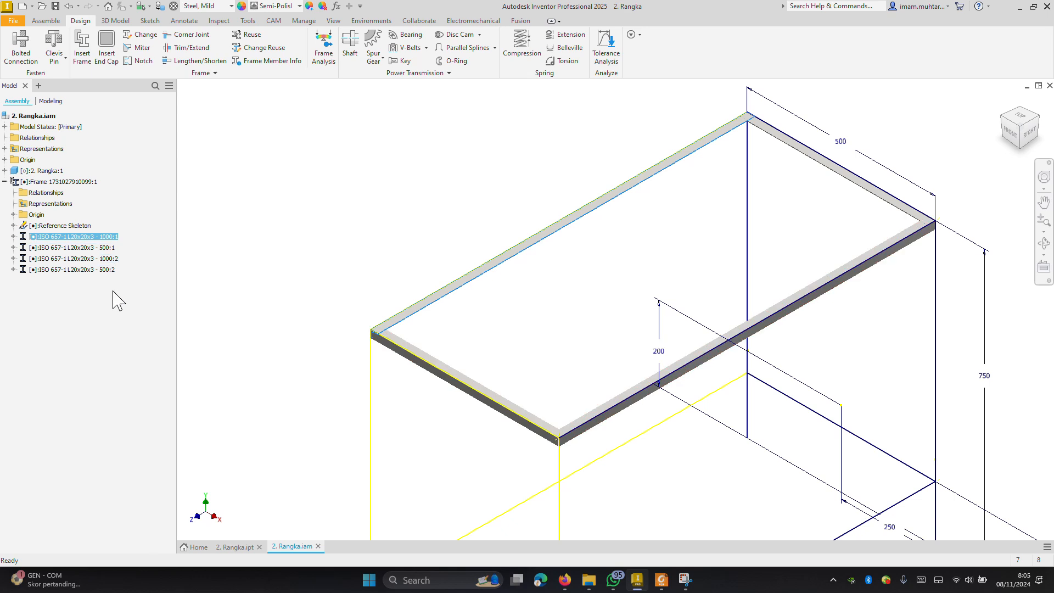
left_click(89, 270, "shift")
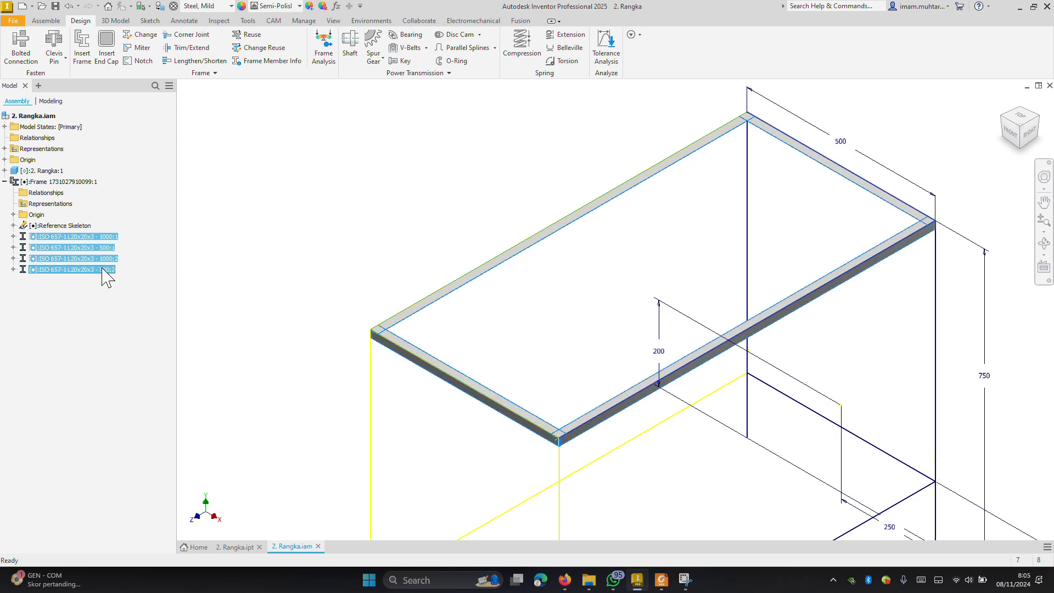
right_click(108, 267)
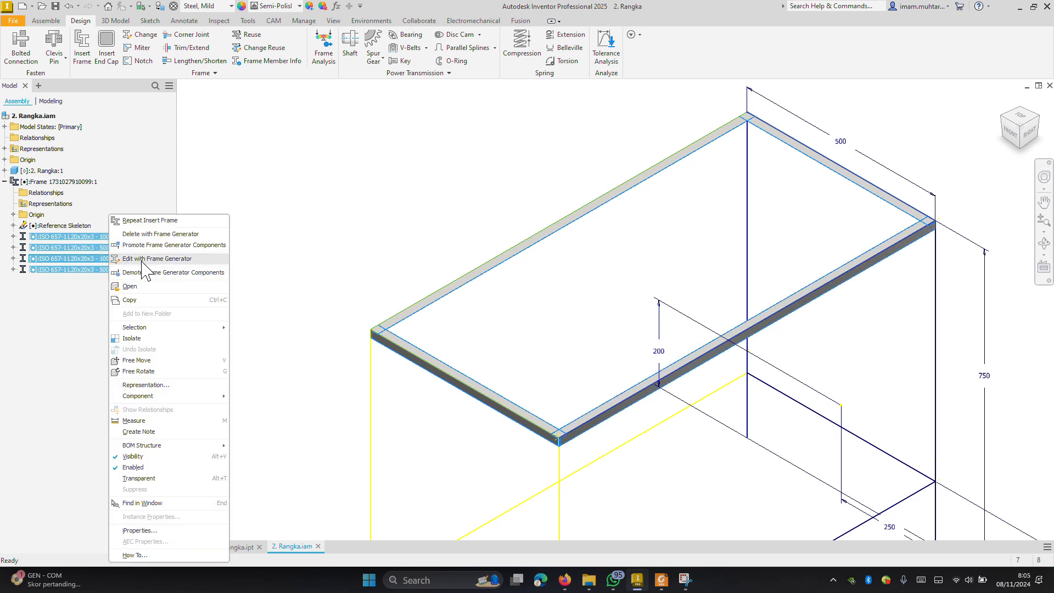
left_click(142, 262)
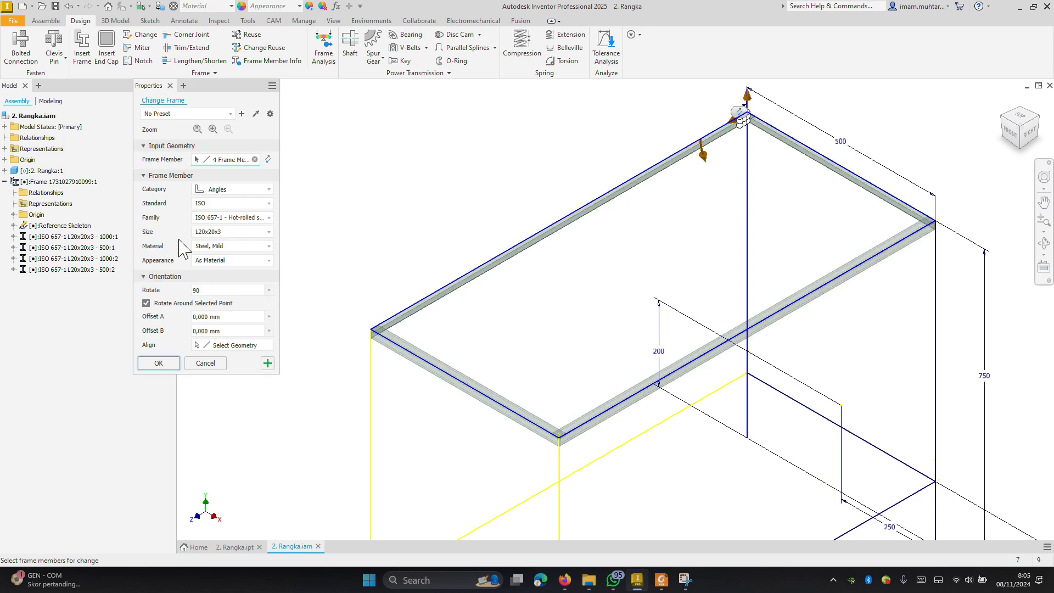
Review the category and standard options, and choose the ISO 657-1 Part 1: Equal-leg angles family for the four members
left_click(232, 189)
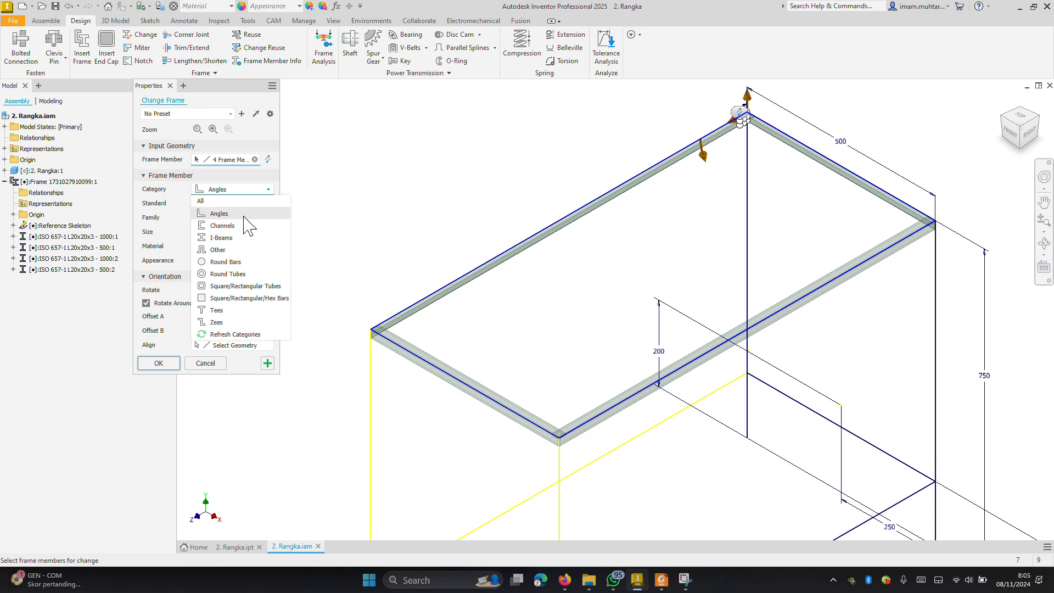
left_click(176, 212)
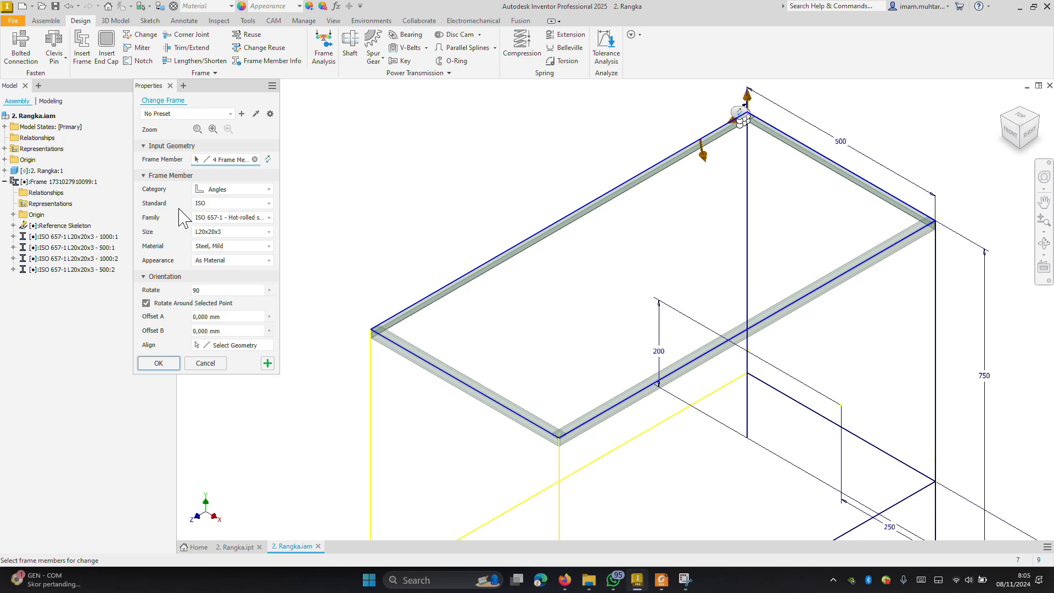
left_click(225, 204)
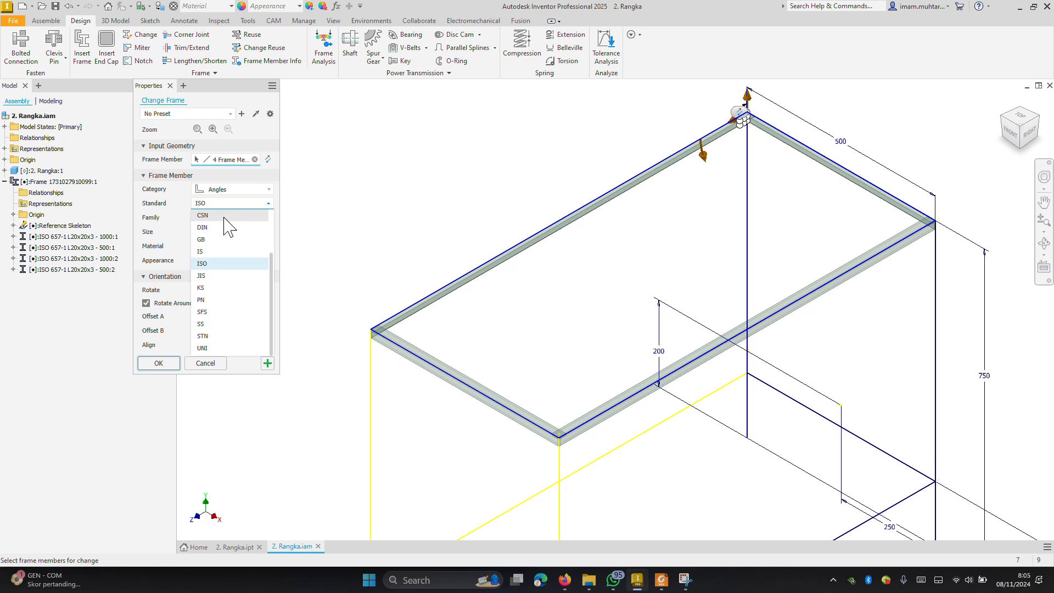
left_click(176, 231)
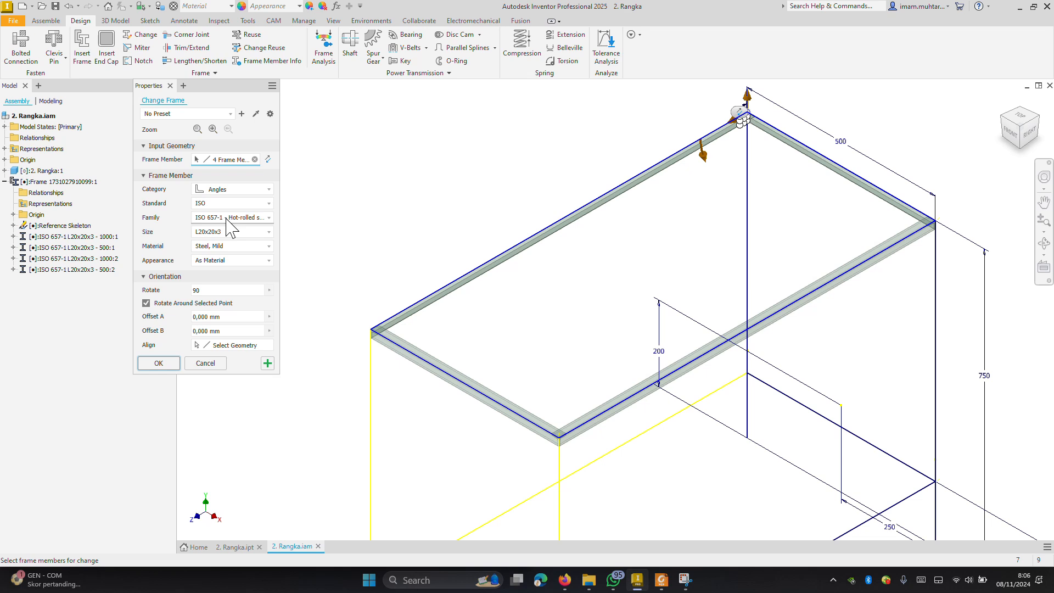
left_click(225, 219)
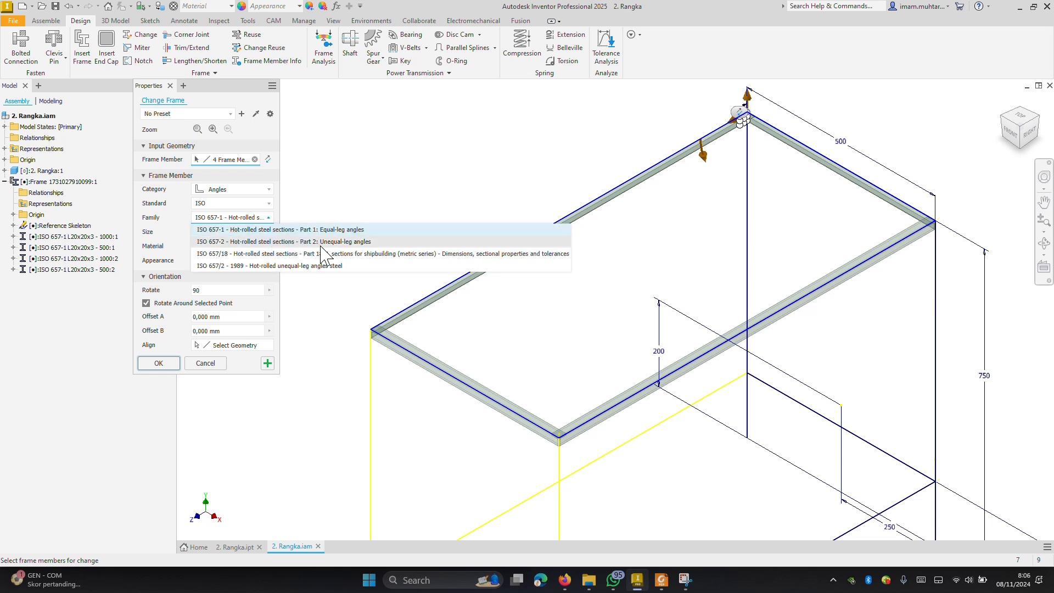
left_click(348, 231)
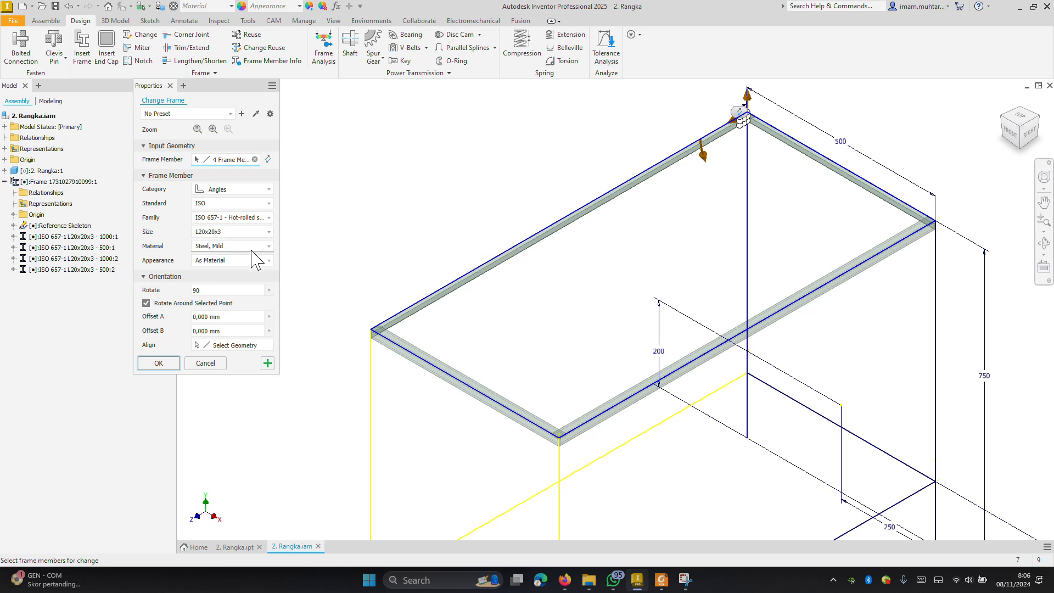
Change the size of the four top members to L50x50x5 and apply the change
left_click(254, 232)
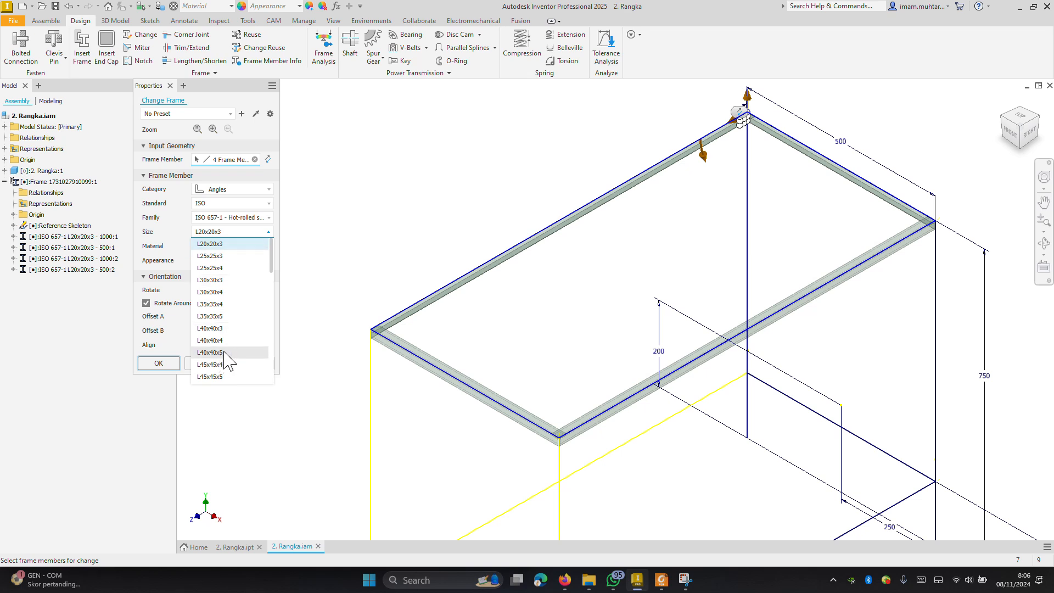
scroll(231, 358, "down", 2)
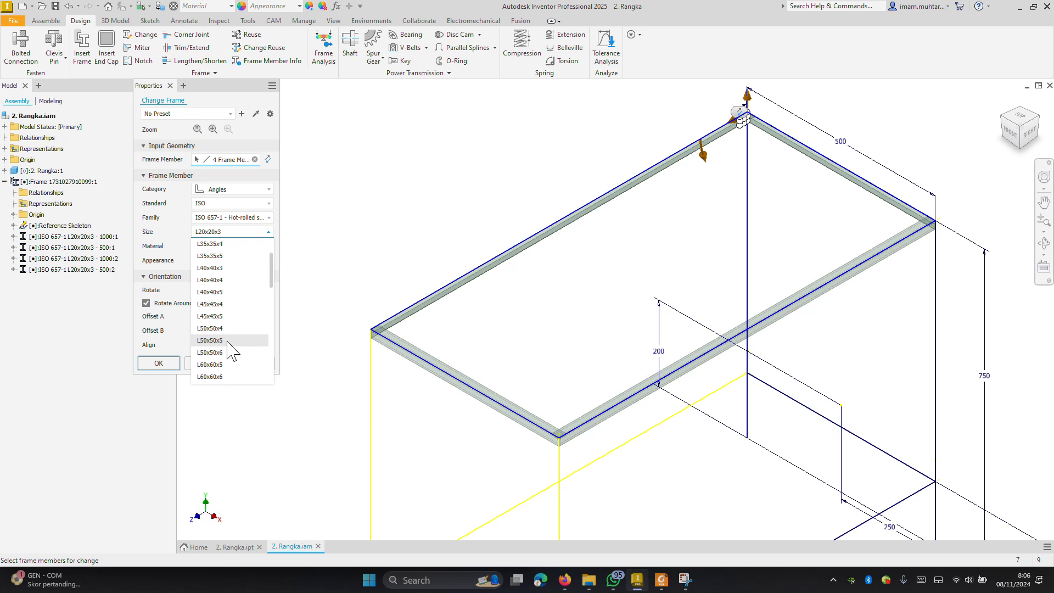
left_click(228, 342)
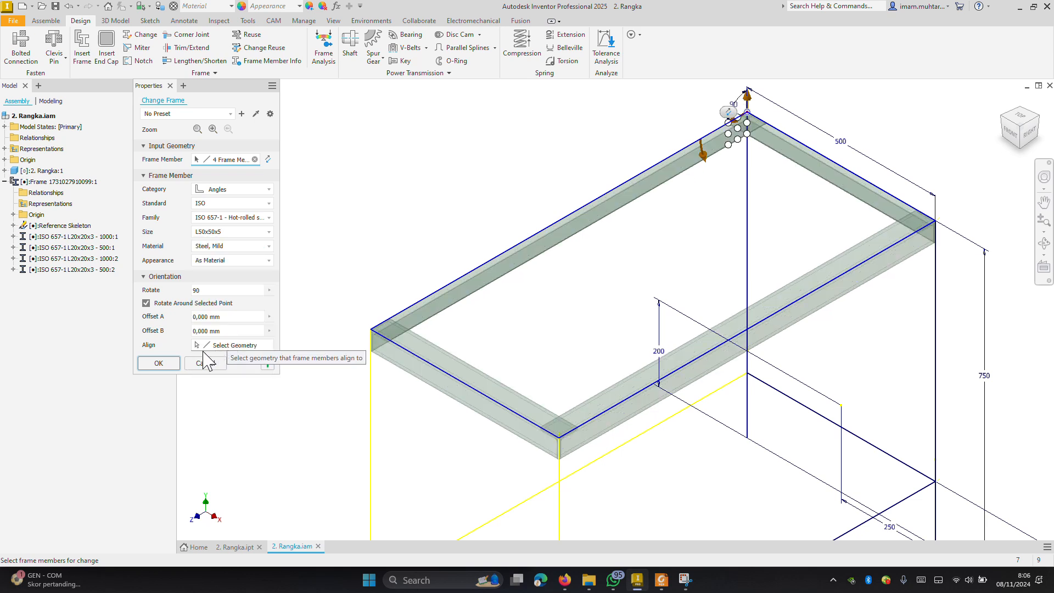
left_click(160, 364)
left_click(477, 314)
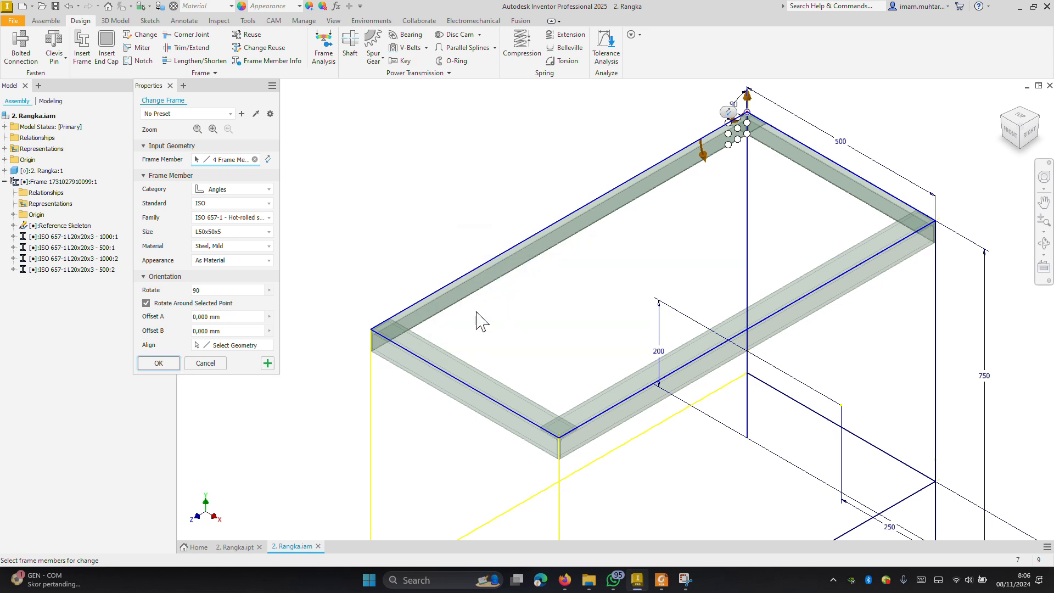
left_click(470, 280)
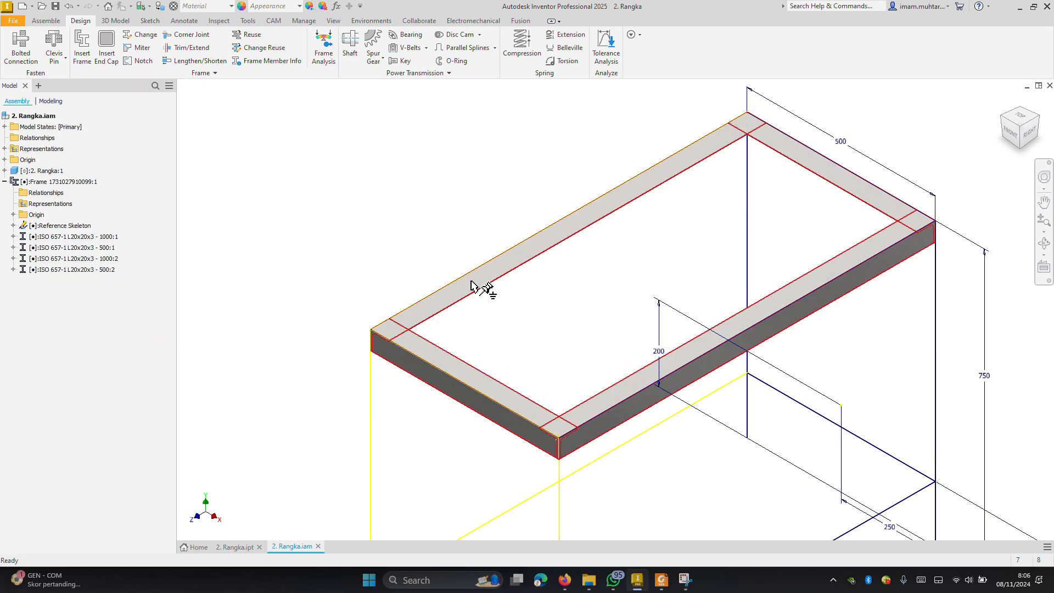
Start inserting a frame member on the long far-side line of the lower rectangle with size L50x50x5
scroll(511, 248, "down", 3)
scroll(522, 264, "down", 2)
scroll(478, 374, "up", 4)
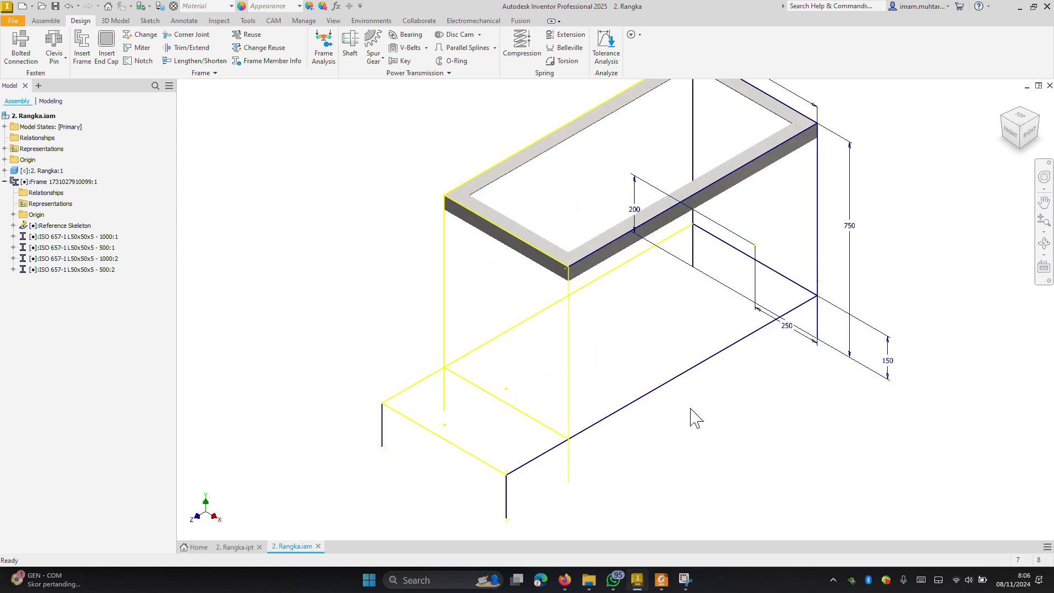
left_click(85, 43)
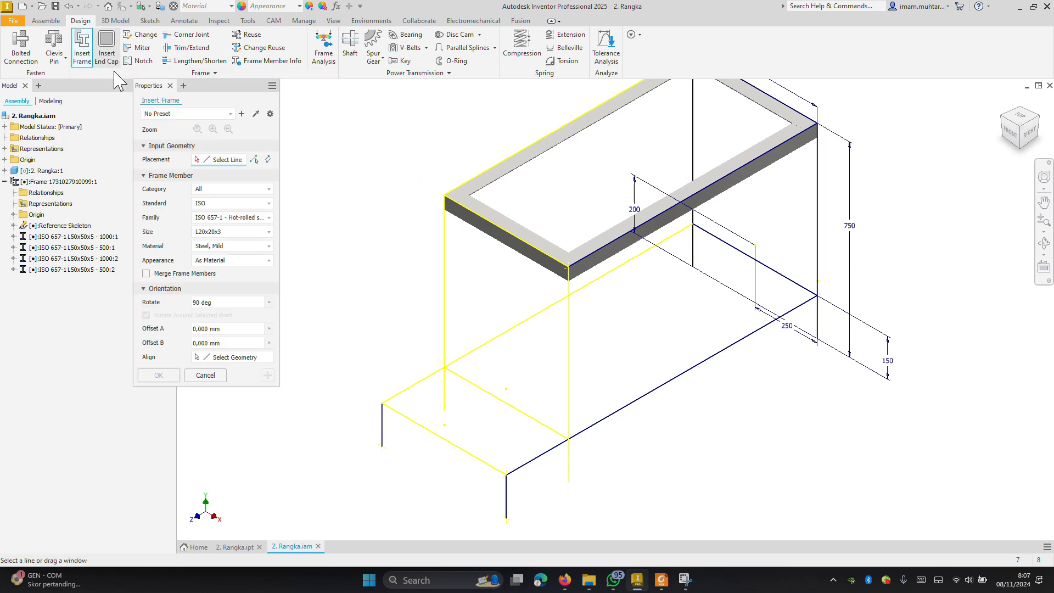
left_click(419, 383)
scroll(409, 448, "down", 3)
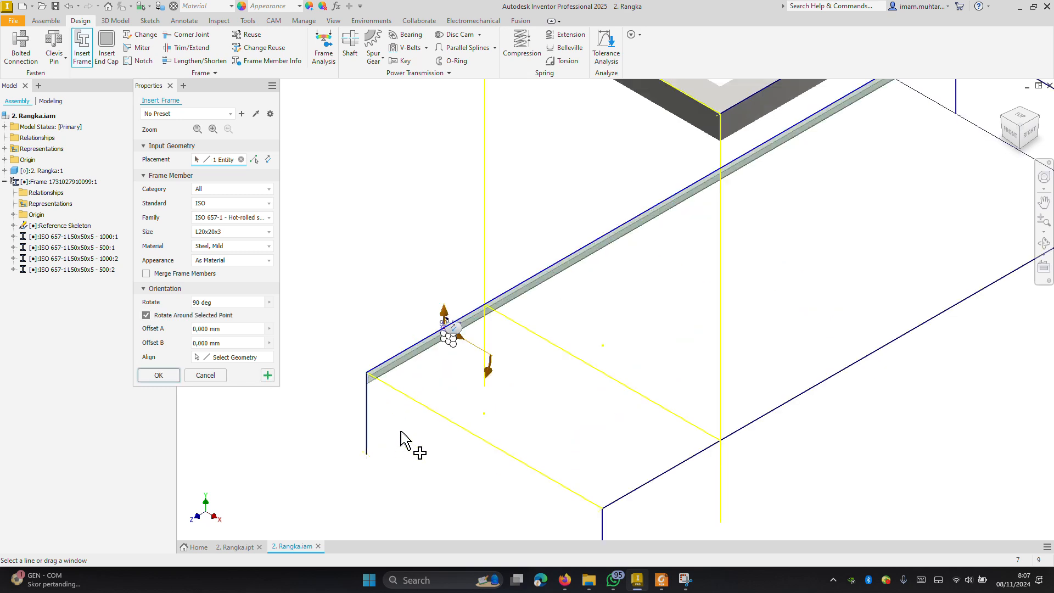
left_click(259, 232)
scroll(235, 360, "down", 2)
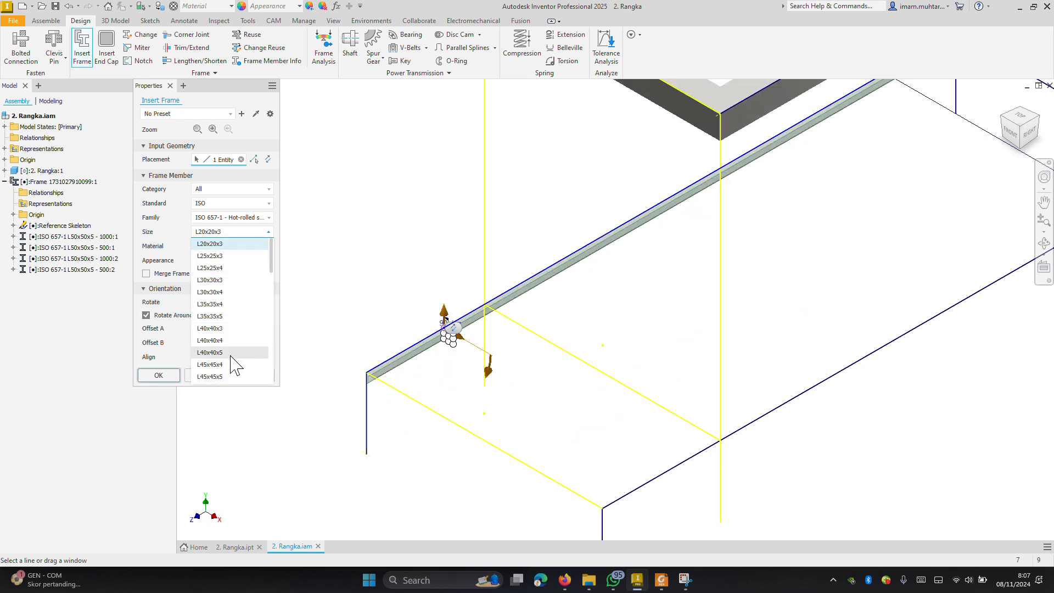
left_click(230, 340)
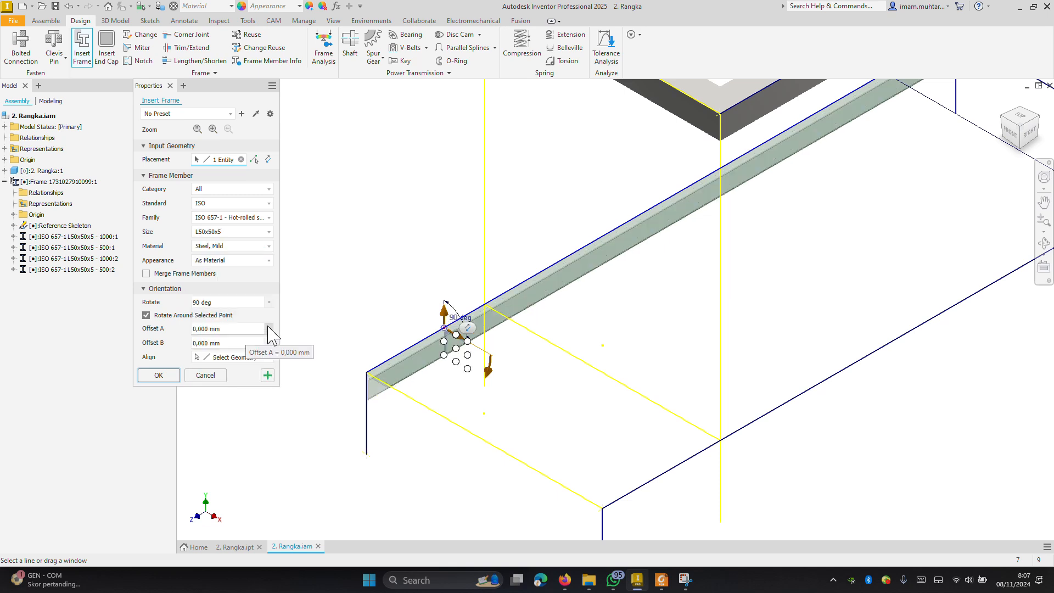
Add the other three lower rectangle lines and the cross line, and create the five L50x50x5 members with the default file names
scroll(447, 353, "up", 2)
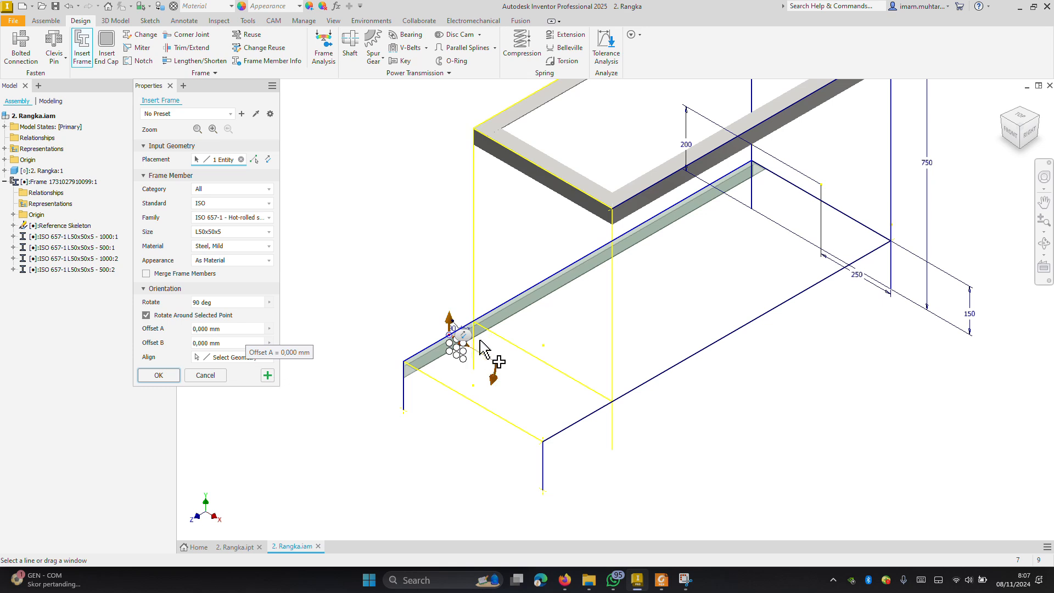
left_click(478, 395)
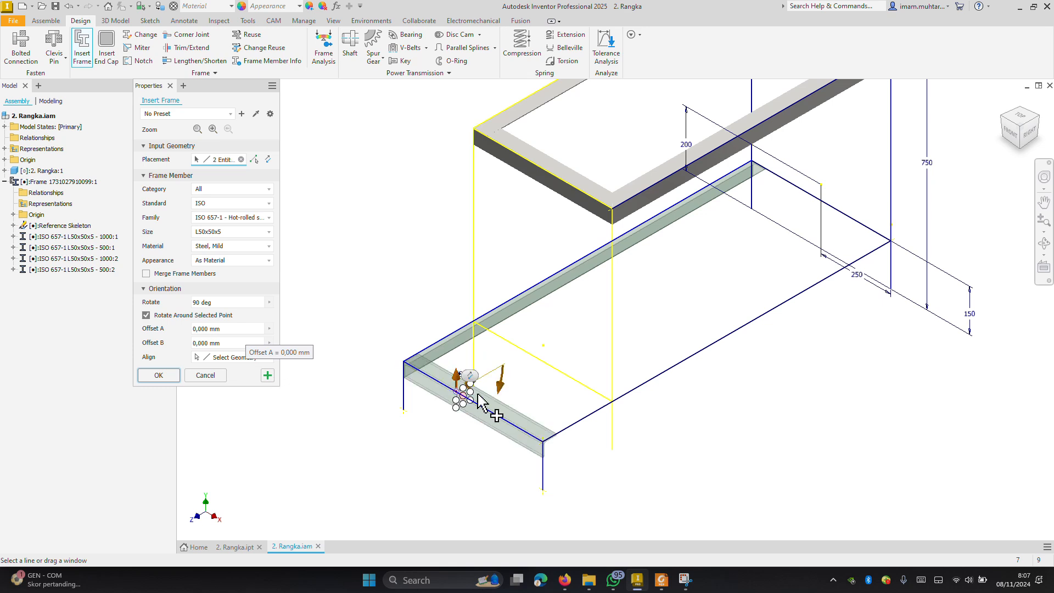
left_click(599, 407)
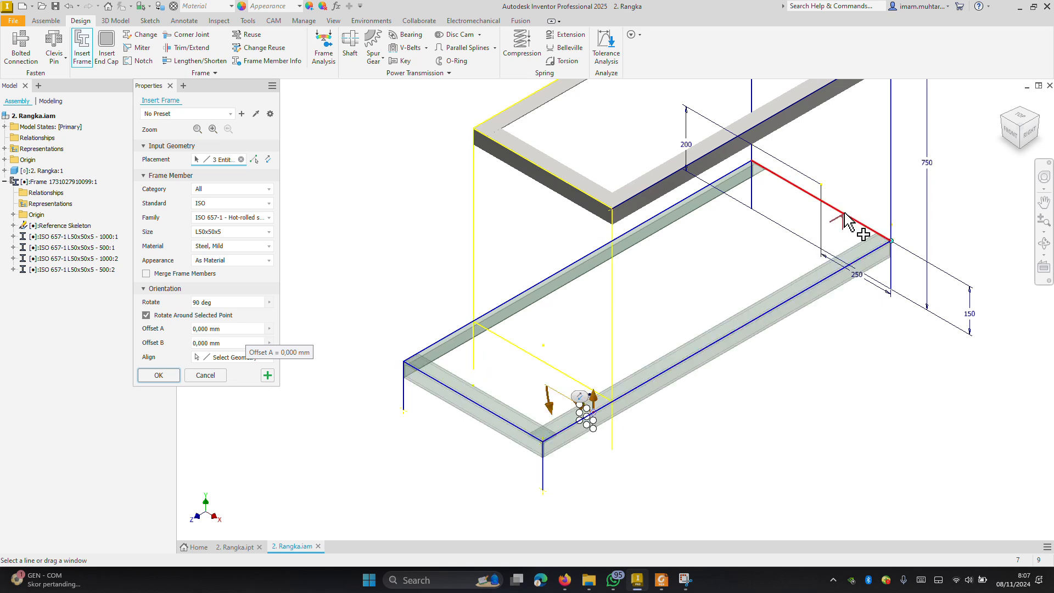
left_click(857, 230)
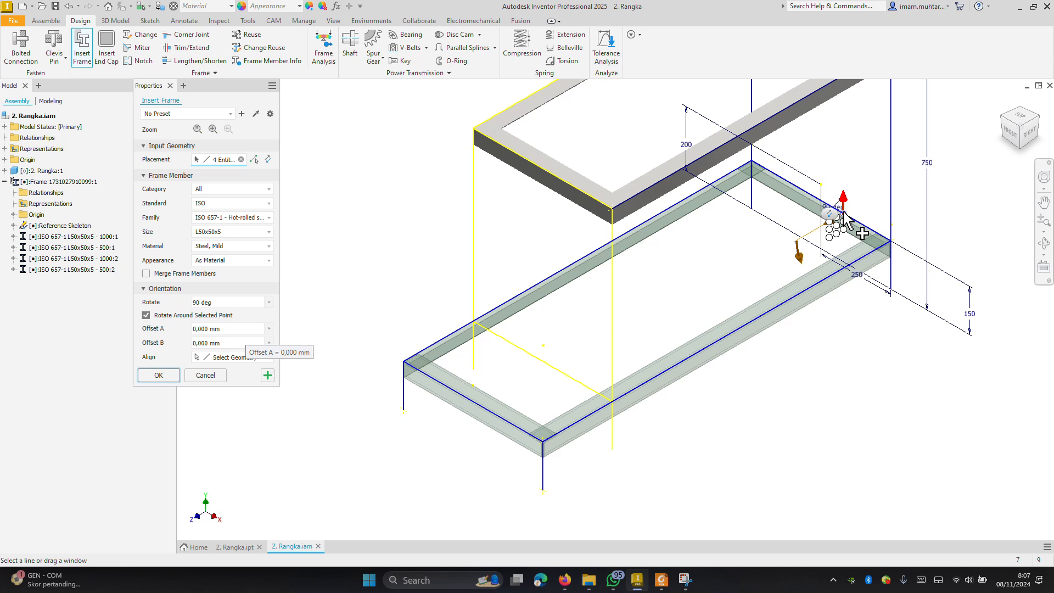
left_click(549, 364)
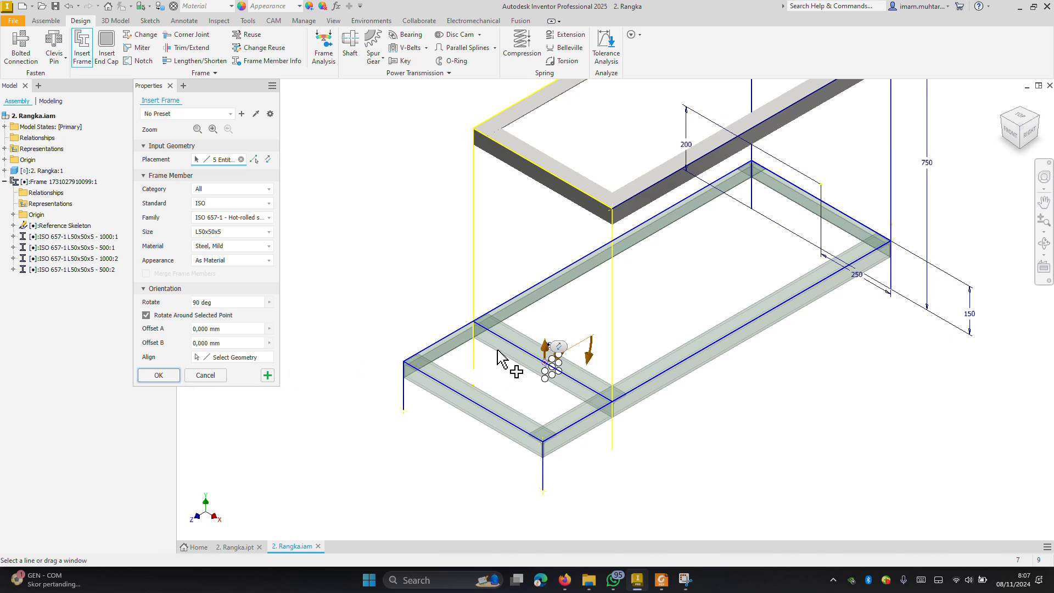
left_click(168, 375)
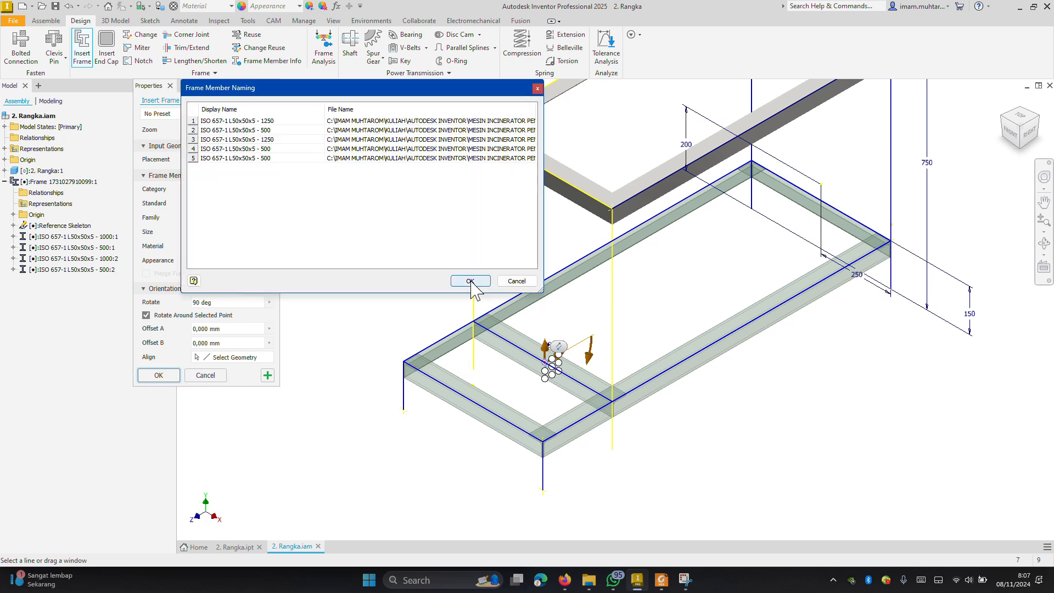
left_click(471, 279)
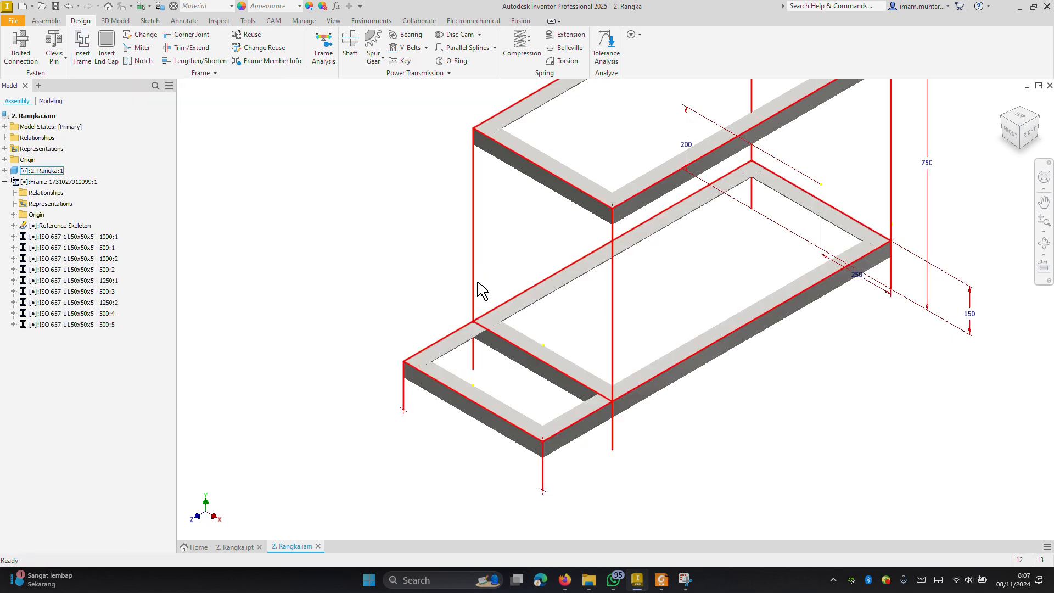
scroll(774, 354, "up", 3)
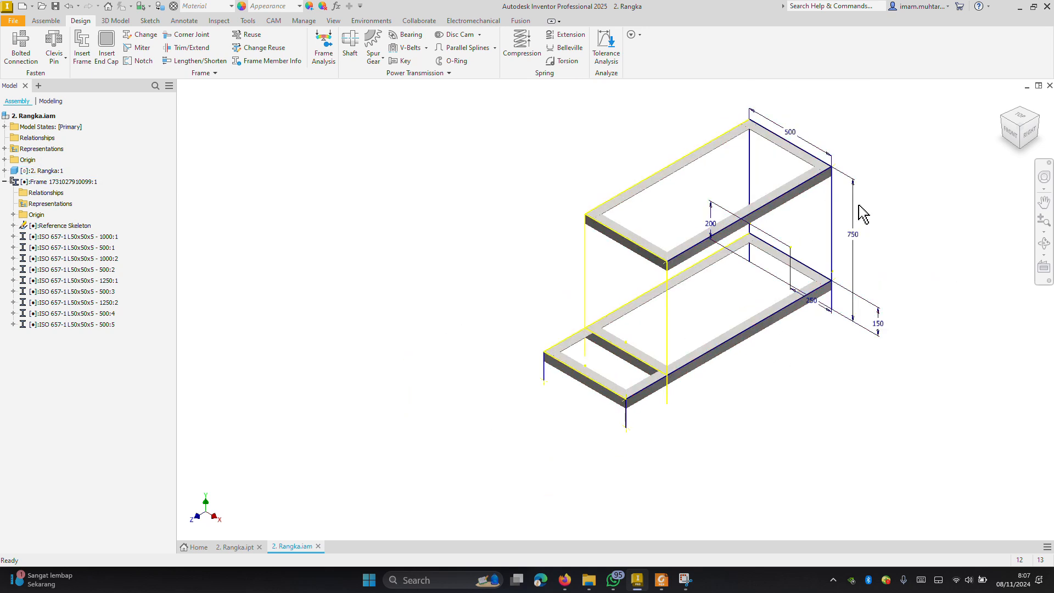
left_click(81, 44)
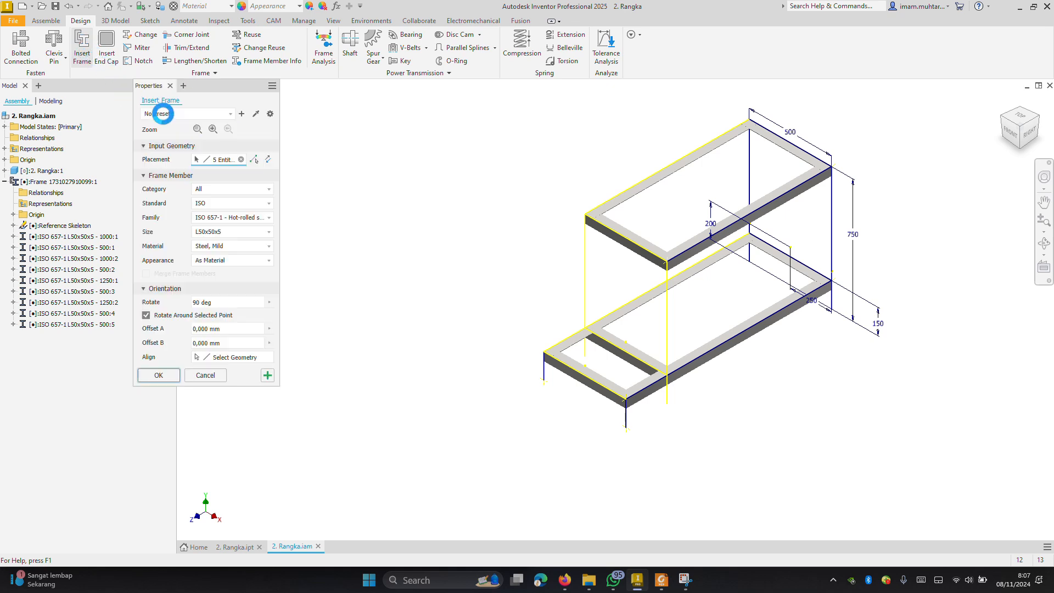
left_click(586, 270)
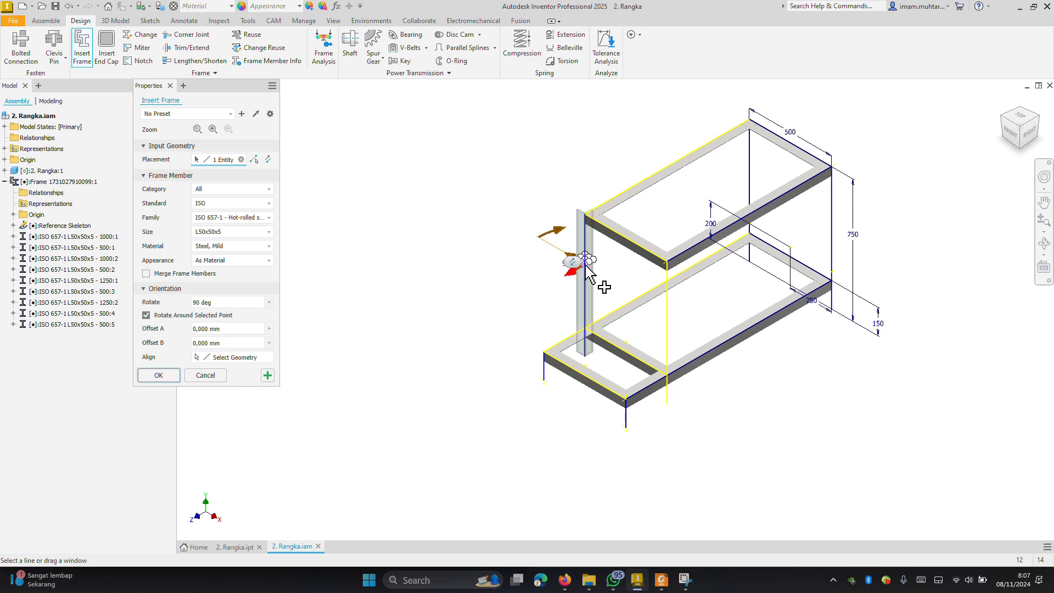
scroll(593, 270, "up", 5)
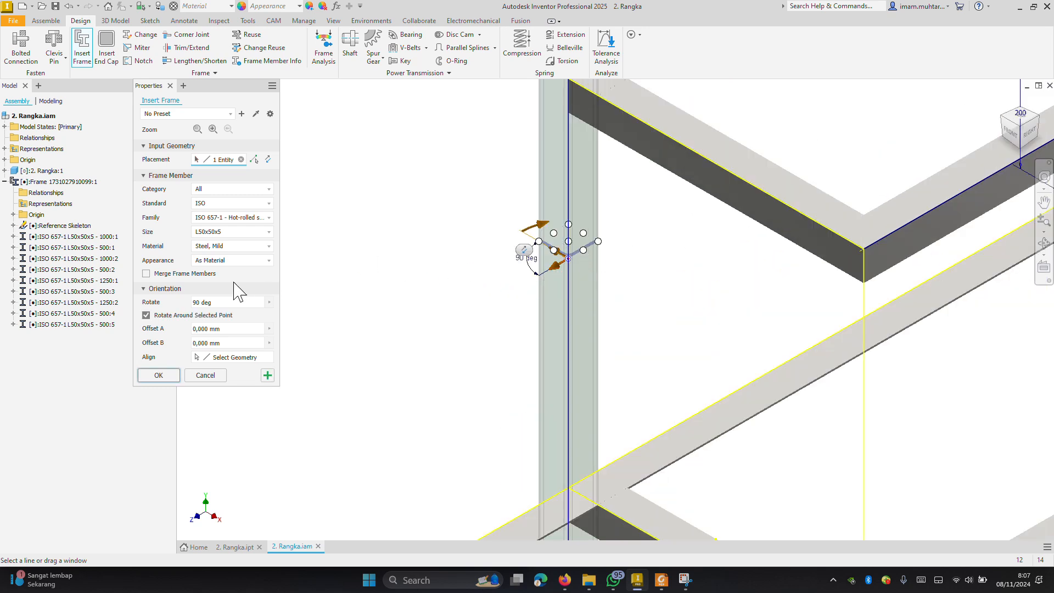
left_click(230, 301)
type("180")
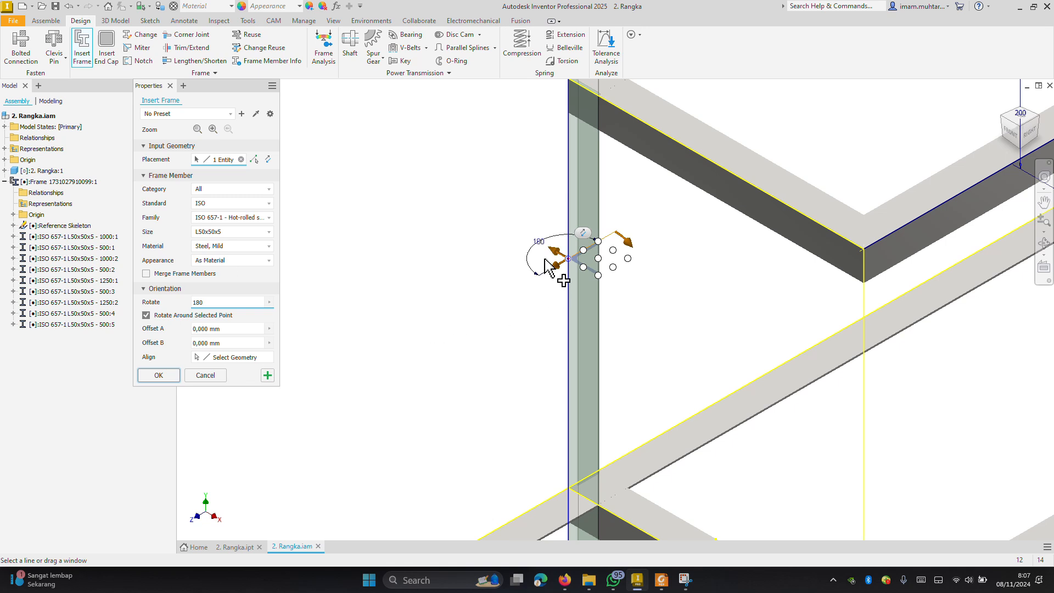
scroll(554, 275, "down", 5)
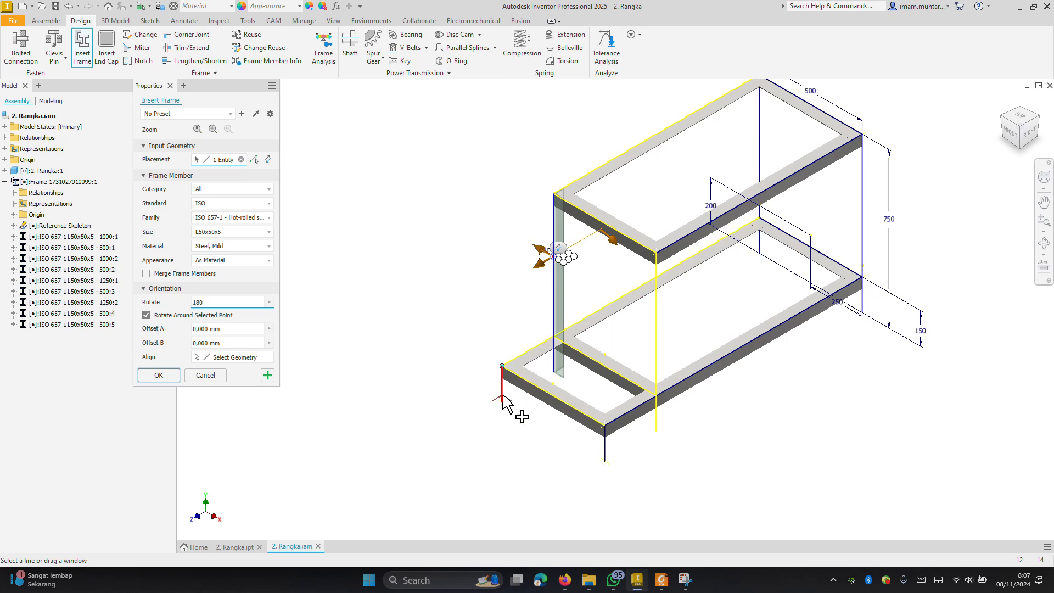
left_click(657, 350)
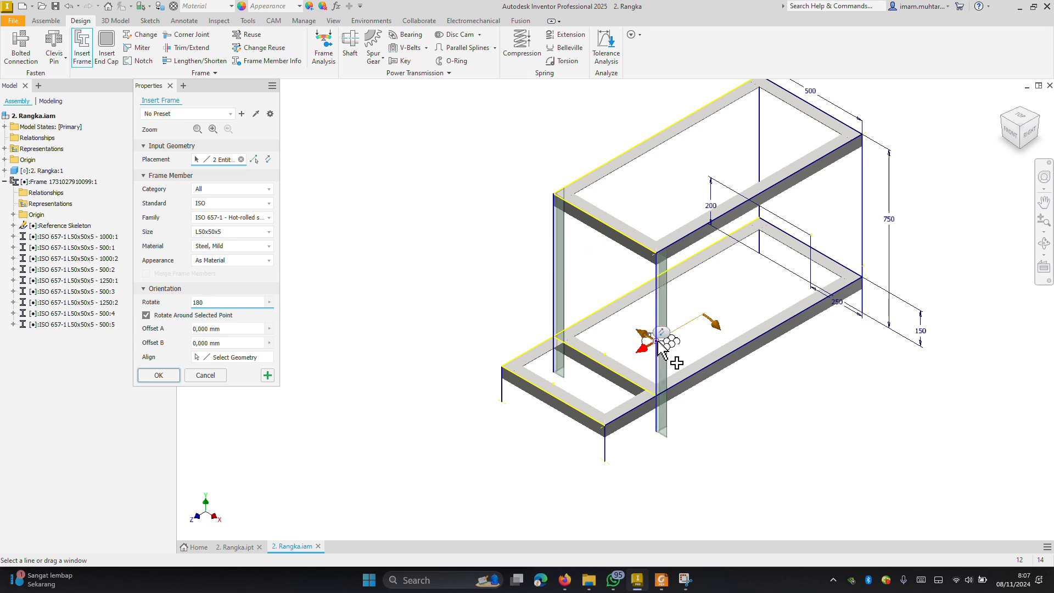
left_click(863, 241)
left_click(763, 146)
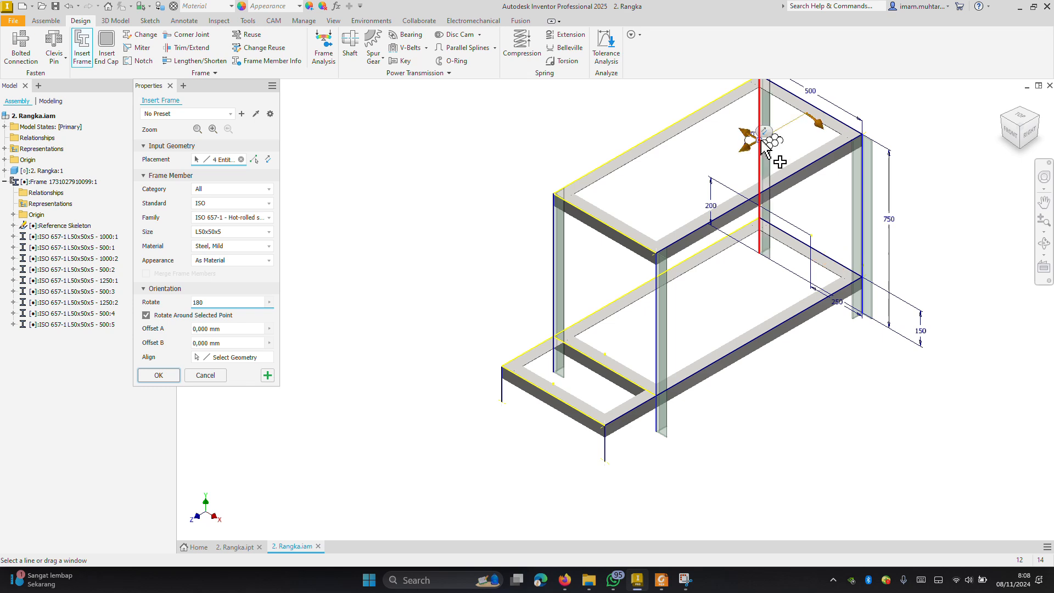
key("Escape")
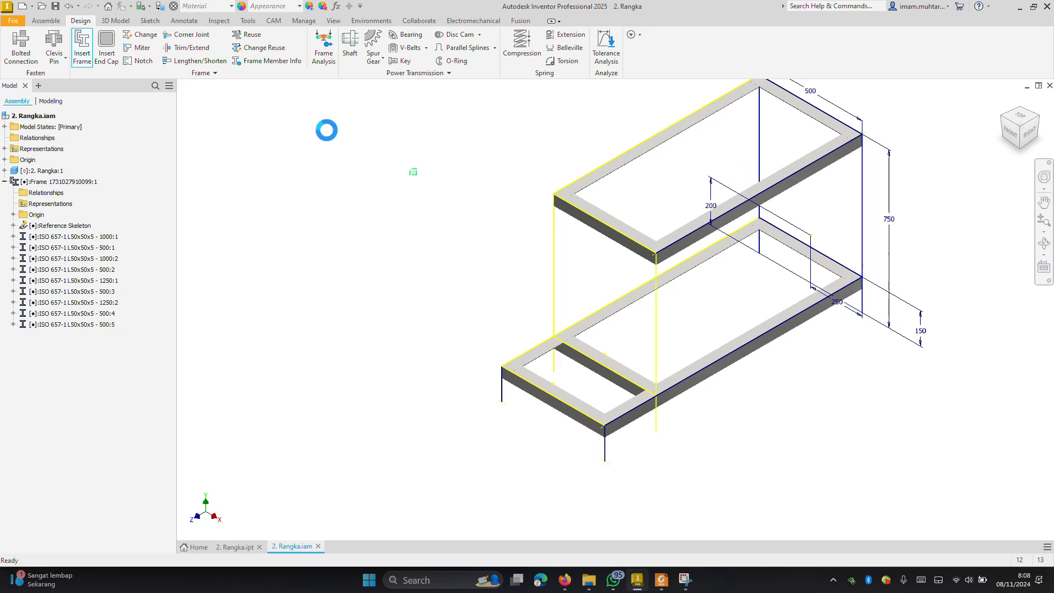
Insert an L50x50x5 member rotated 180 deg on the vertical line at the far corner of the upper frame's front end
left_click(82, 46)
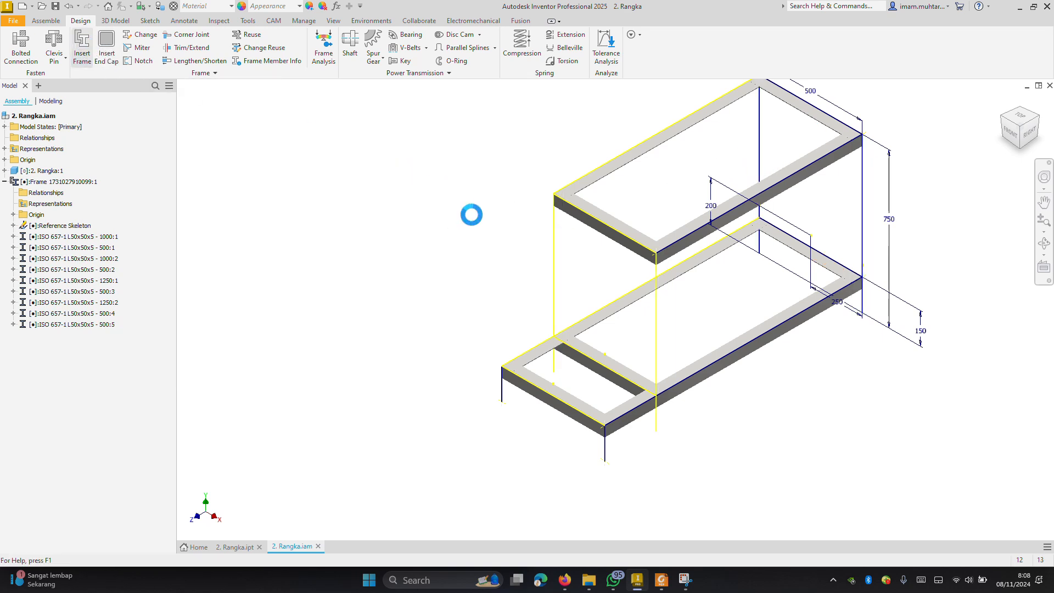
left_click(555, 256)
left_click(170, 376)
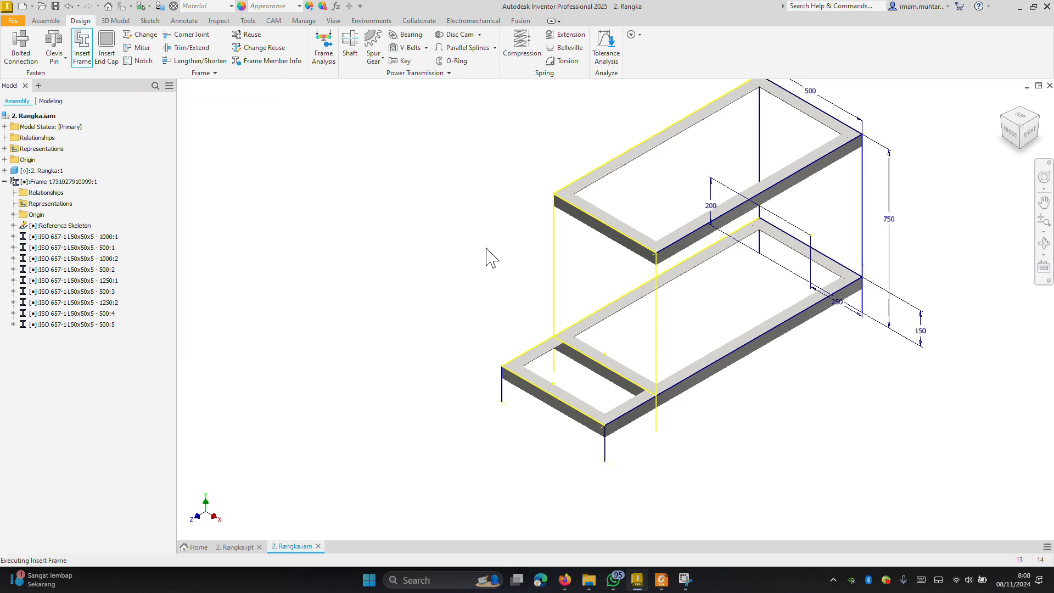
Start another L50x50x5 member on the vertical line at the upper frame's nearest corner and try a rotation of 0 deg
left_click(85, 49)
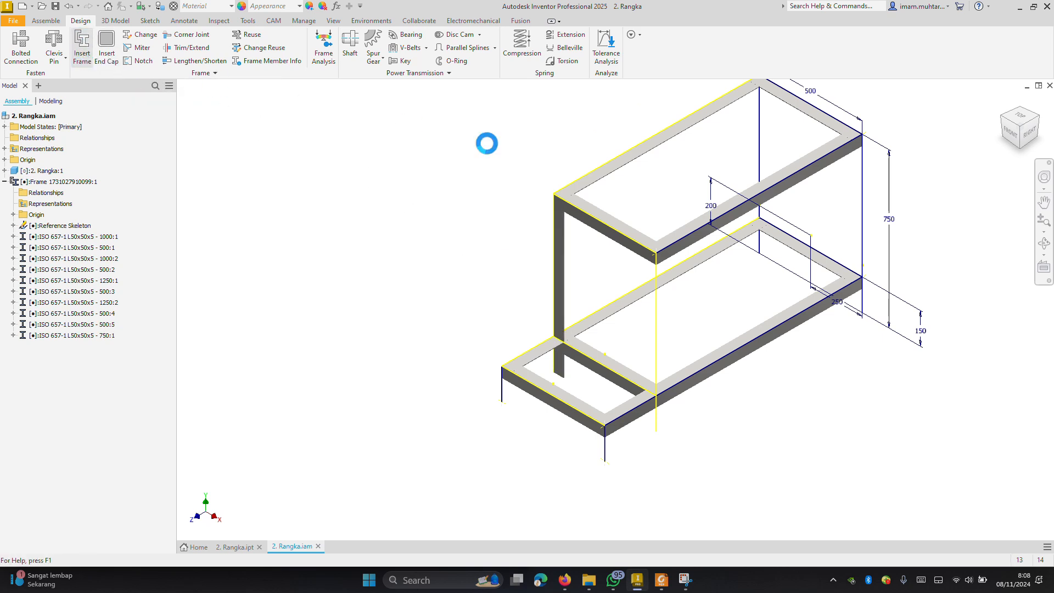
left_click(658, 321)
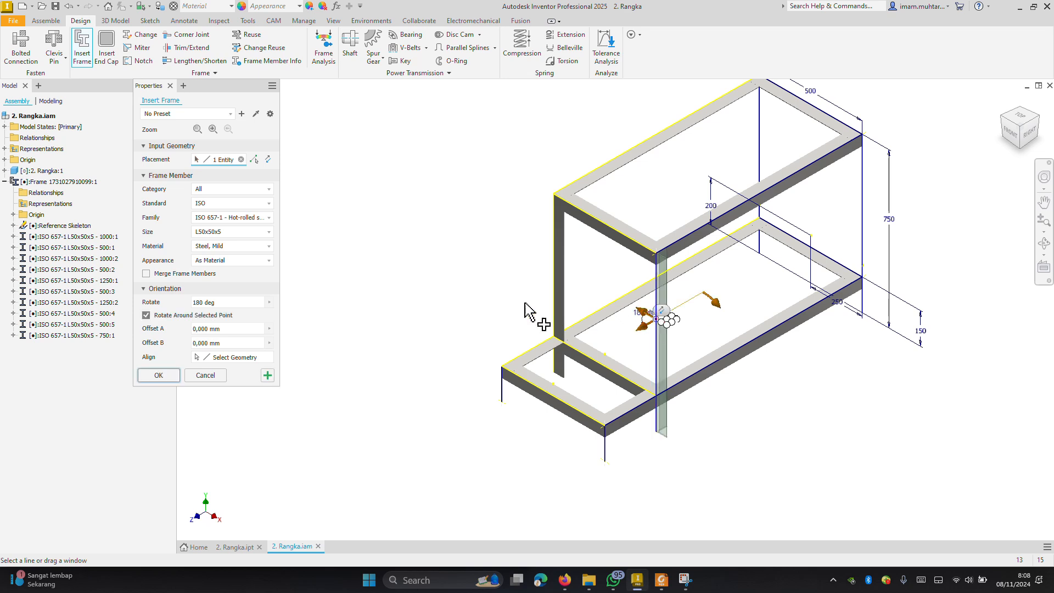
double_click(222, 302)
type("0")
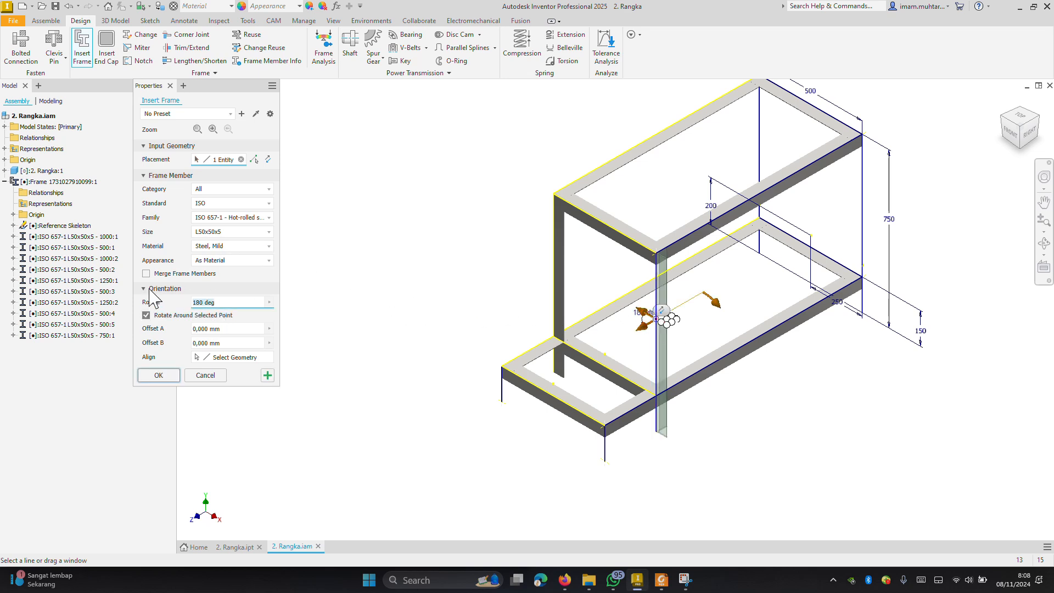
left_click(254, 289)
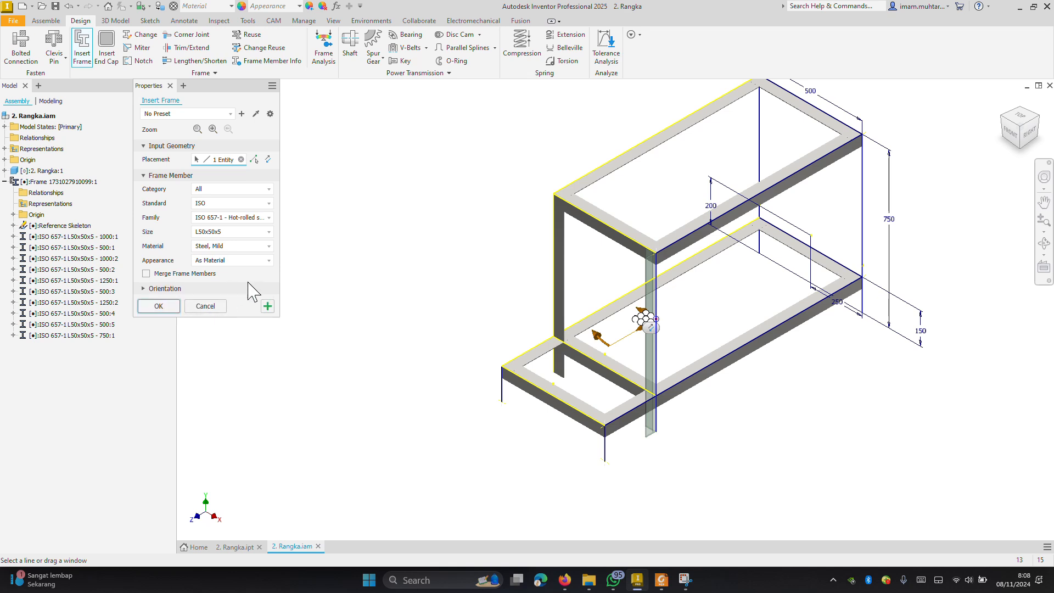
scroll(668, 329, "down", 5)
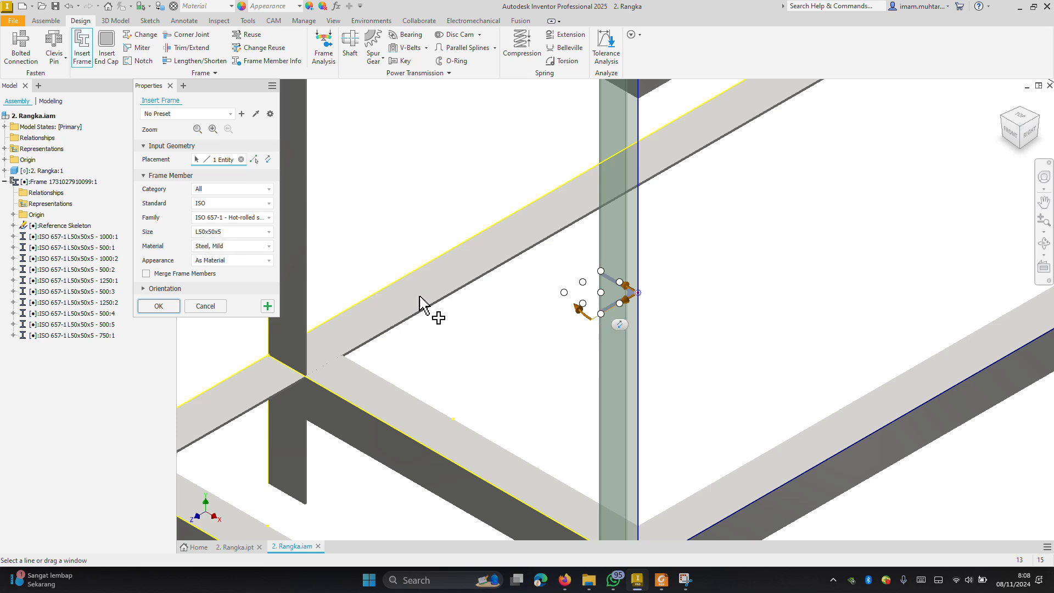
Try rotations of 270 and 180 deg for the nearest vertical member
left_click(145, 290)
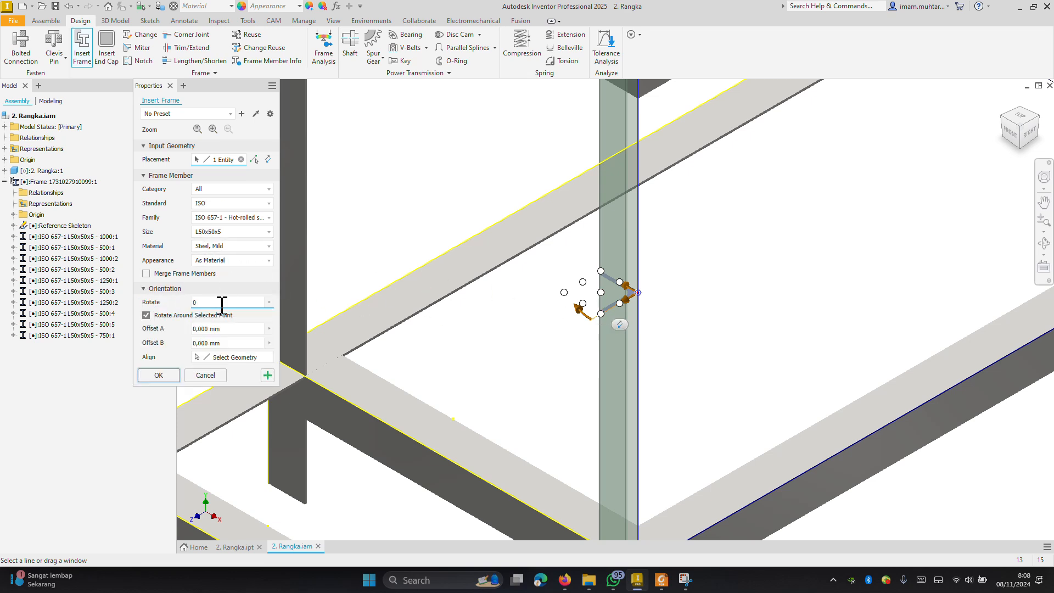
type("270")
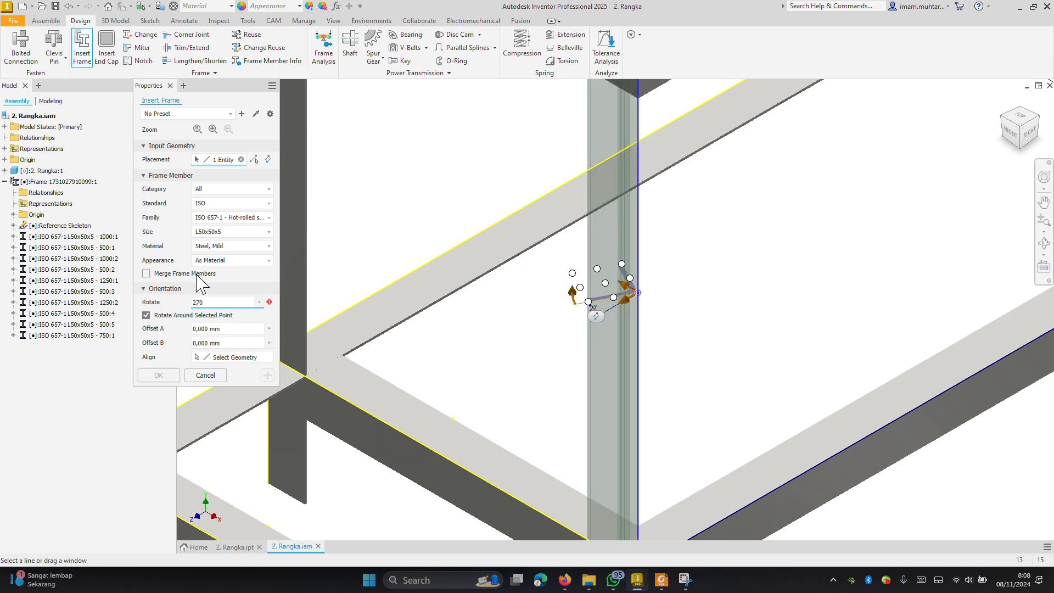
scroll(791, 252, "down", 2)
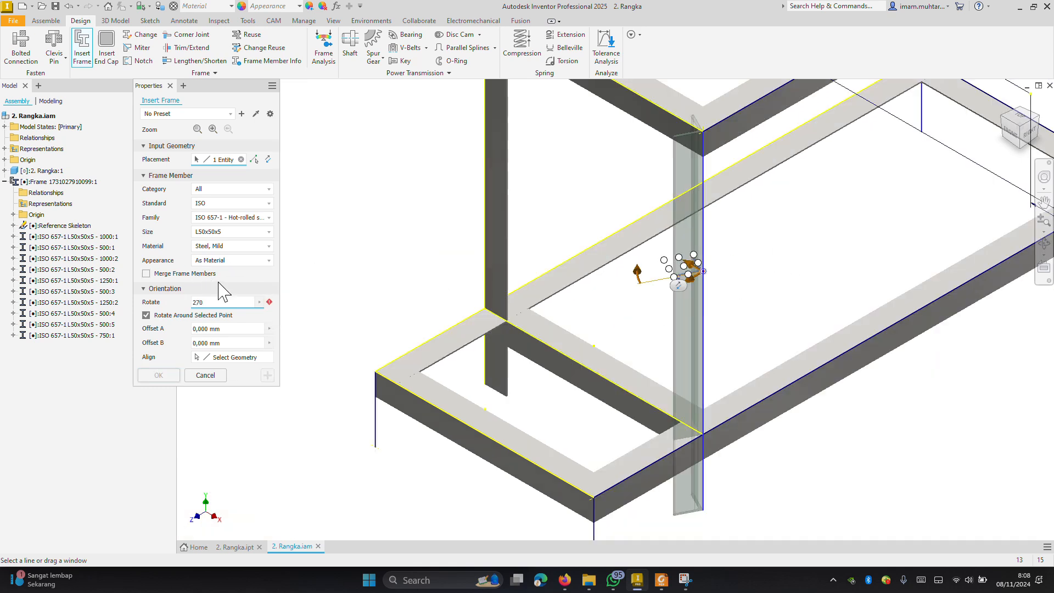
key("BackSpace")
key("BackSpace")
key("BackSpace")
type("180")
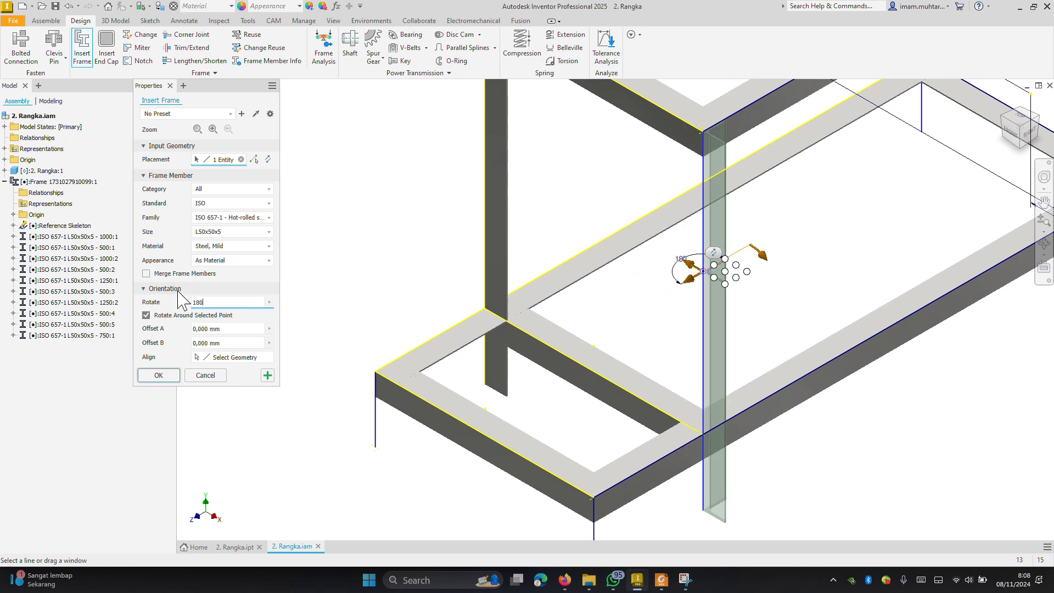
Set the nearest vertical member's rotation to 90 deg and create it with the default file name
key("BackSpace")
key("BackSpace")
key("BackSpace")
type("90")
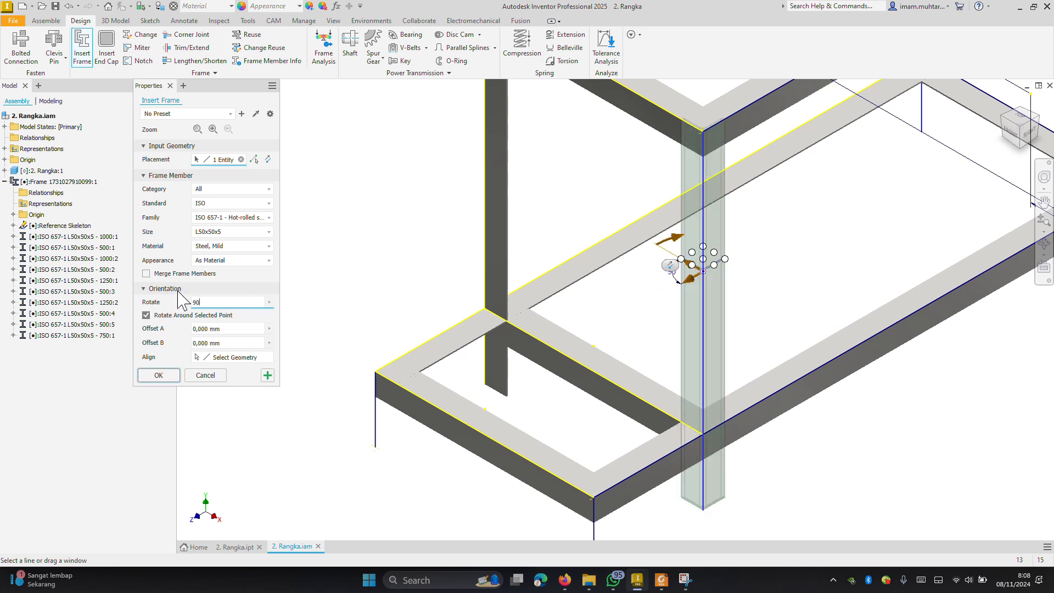
left_click(159, 375)
left_click(470, 279)
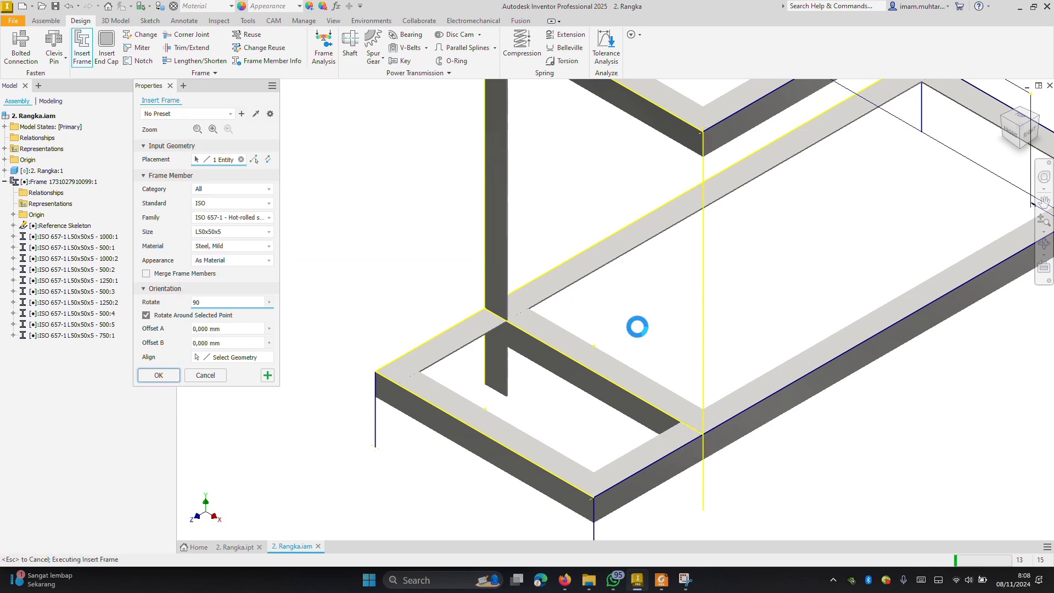
scroll(730, 358, "down", 5)
scroll(842, 228, "up", 8)
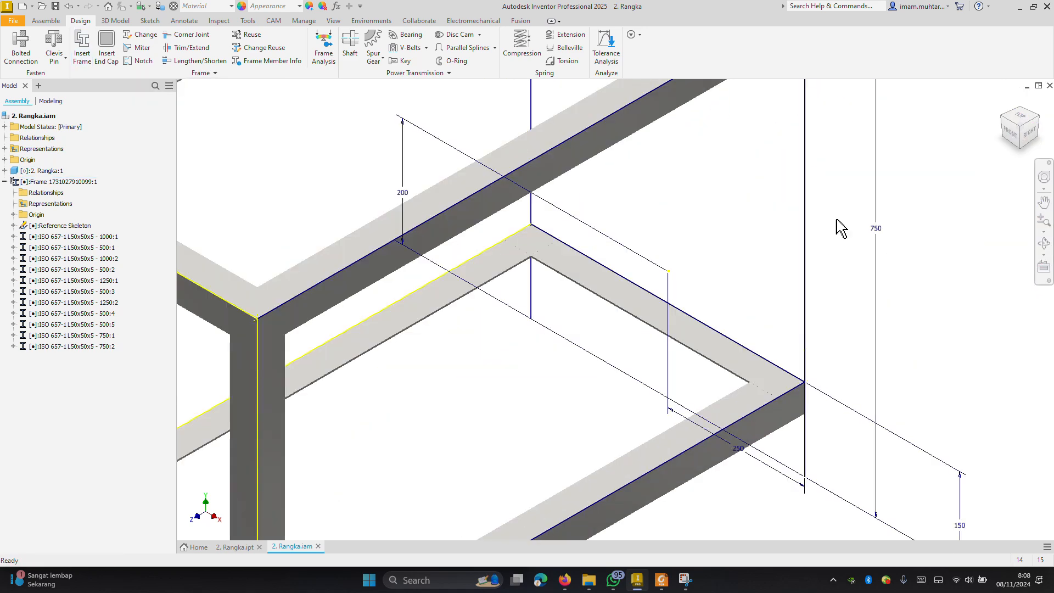
Insert an L50x50x5 member rotated 90 deg on the near vertical line at the frame's rear end, keeping the default file name
left_click(82, 46)
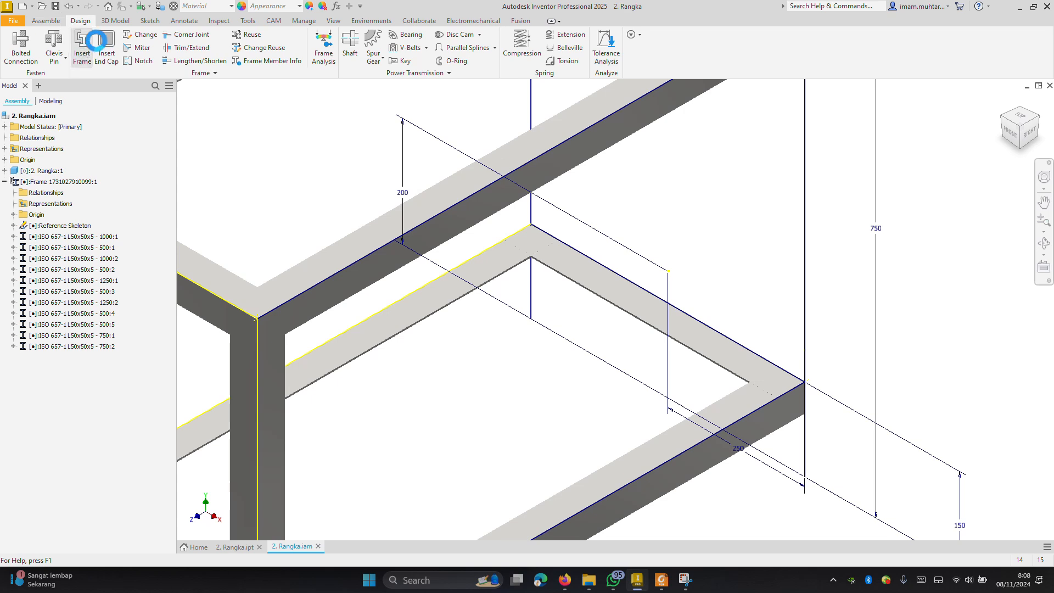
left_click(804, 300)
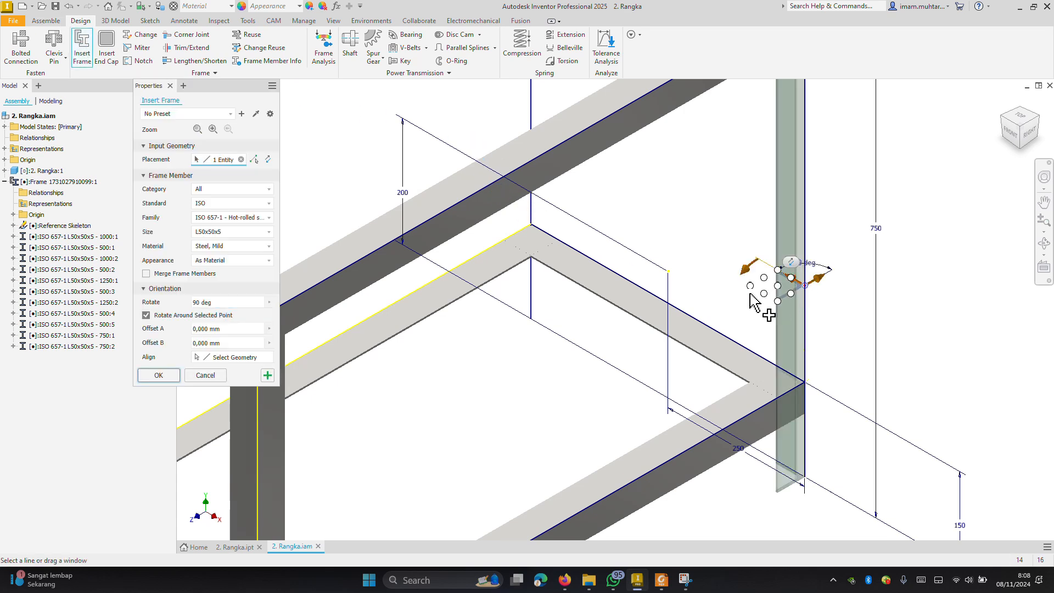
left_click(159, 375)
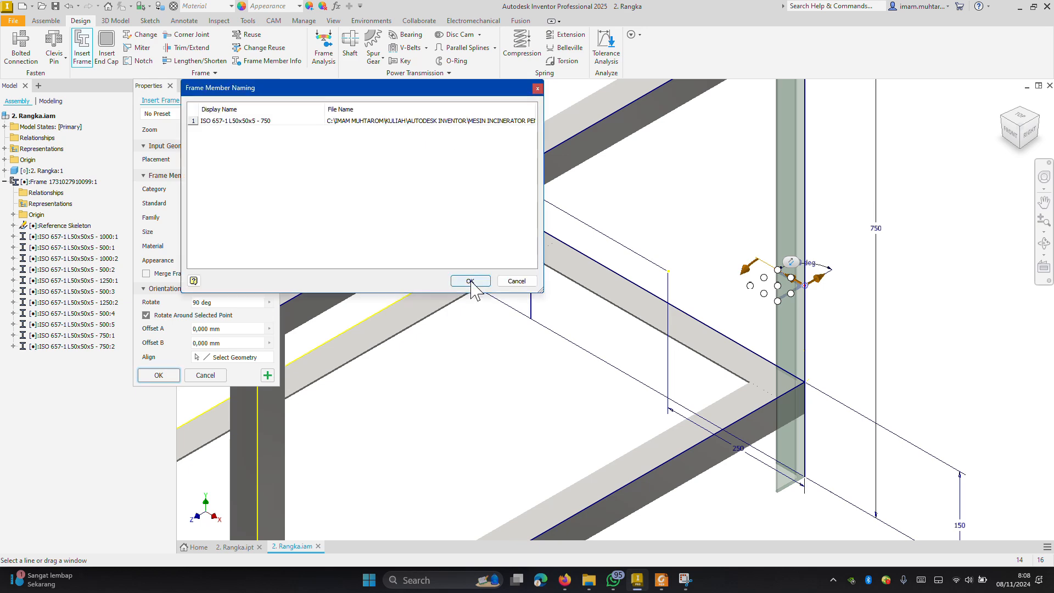
left_click(472, 277)
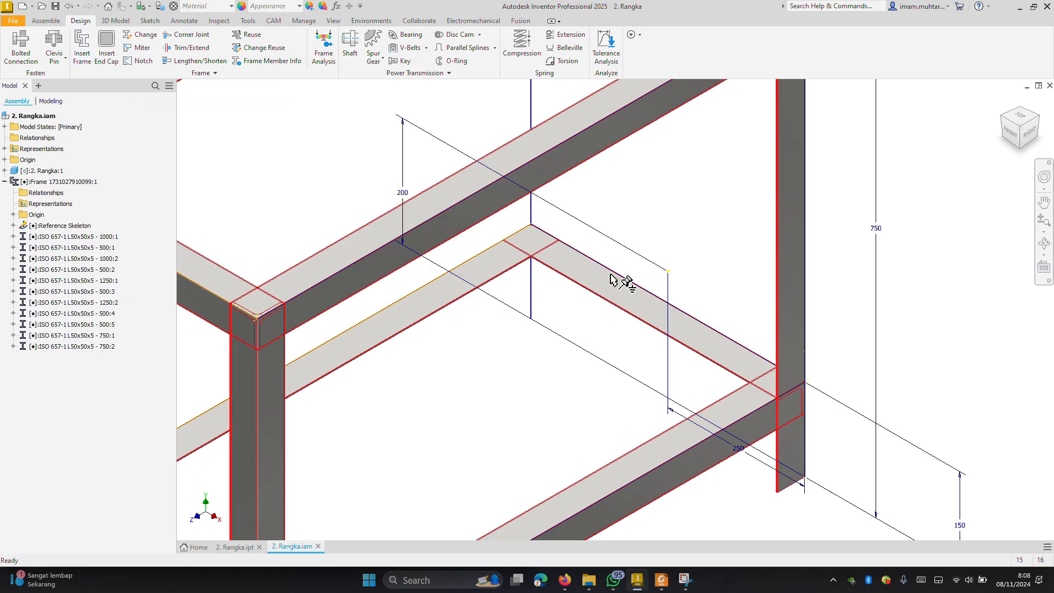
Insert an L50x50x5 member rotated 180 deg on the remaining vertical line at the rear end's far corner, keeping the default file name
left_click(82, 47)
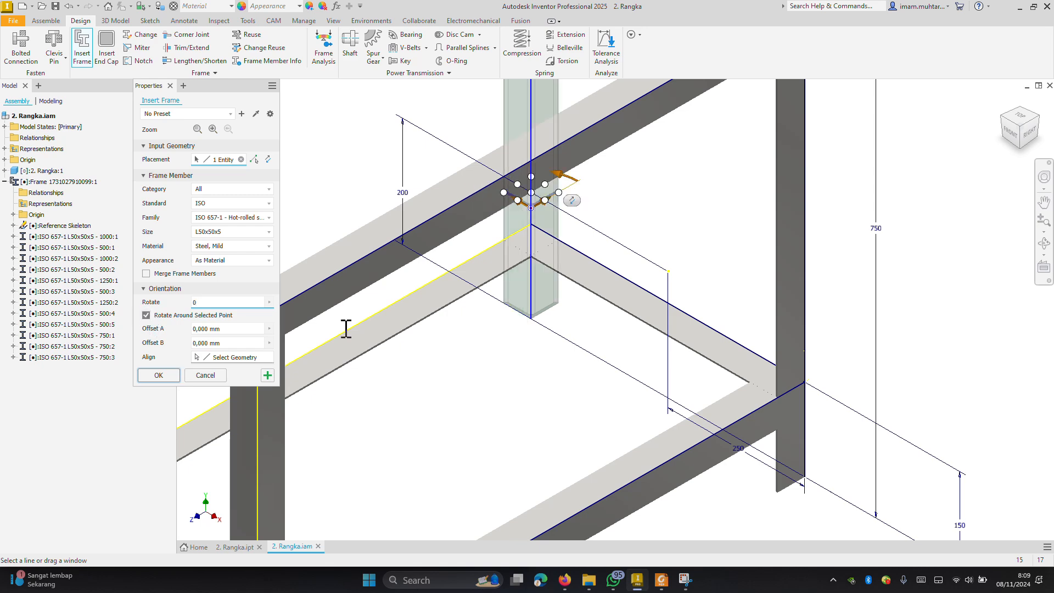
scroll(346, 328, "up", 5)
middle_click_drag(599, 316, 322, 288, "shift")
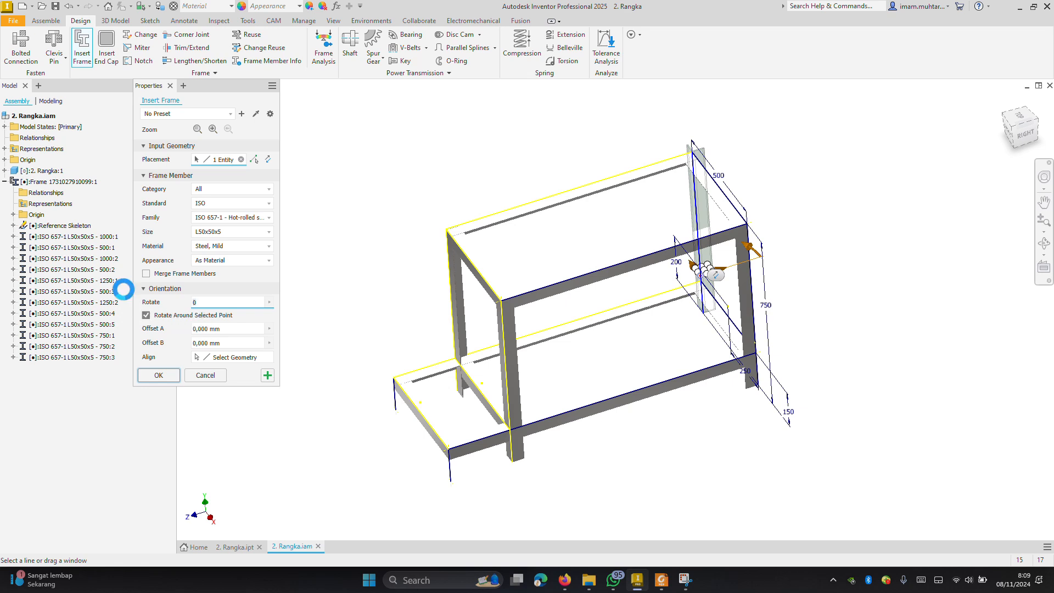
type("270")
key("BackSpace")
key("BackSpace")
key("BackSpace")
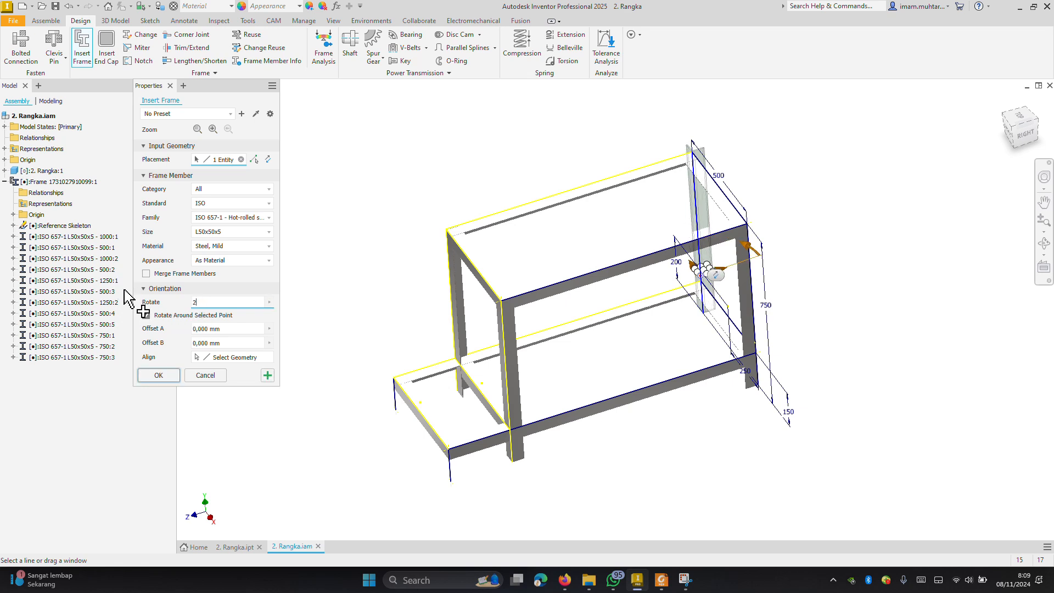
type("180")
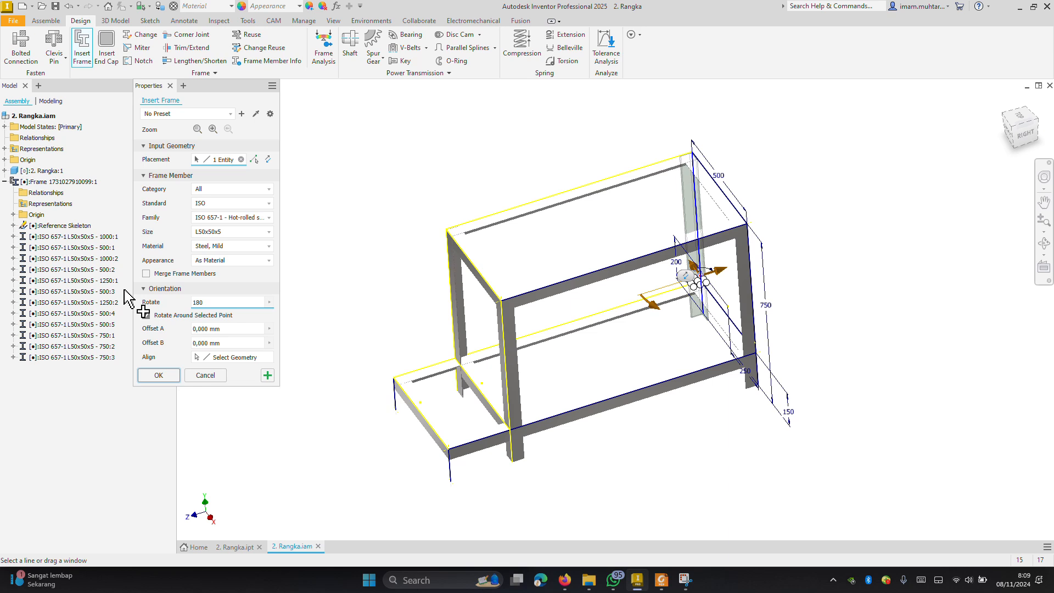
left_click(146, 315)
left_click(158, 375)
left_click(471, 278)
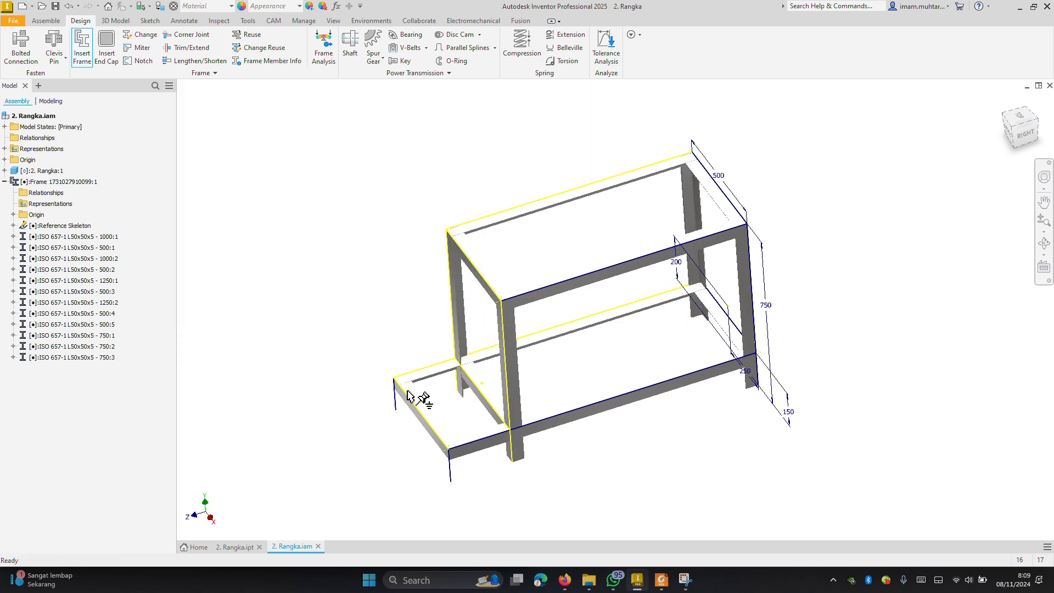
Start an L50x50x5 member on the short vertical line at the lower front extension's far corner and try rotations of 0, 90 and 180 deg
left_click(82, 48)
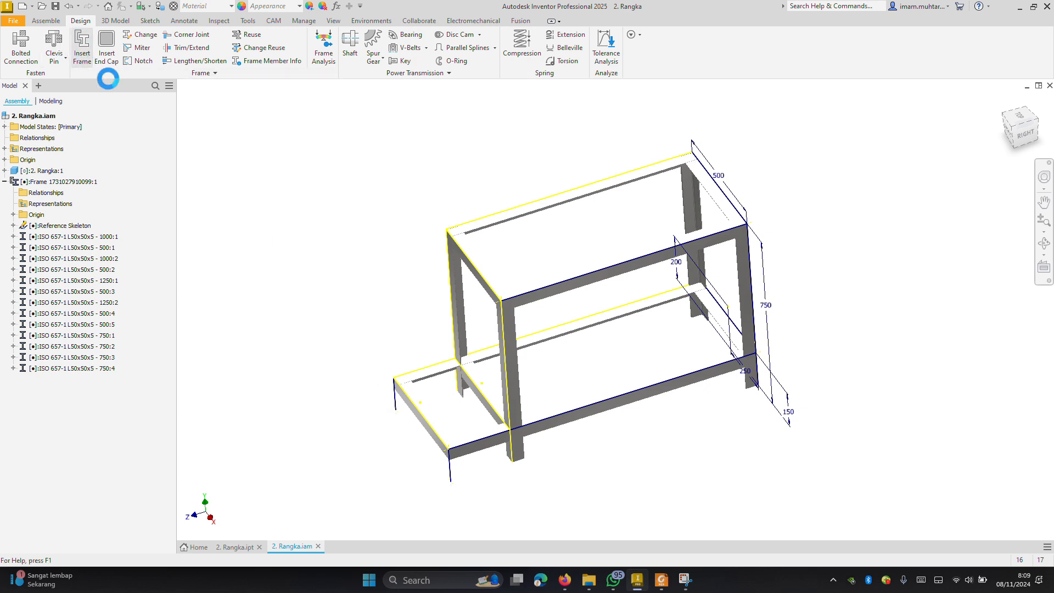
left_click(394, 398)
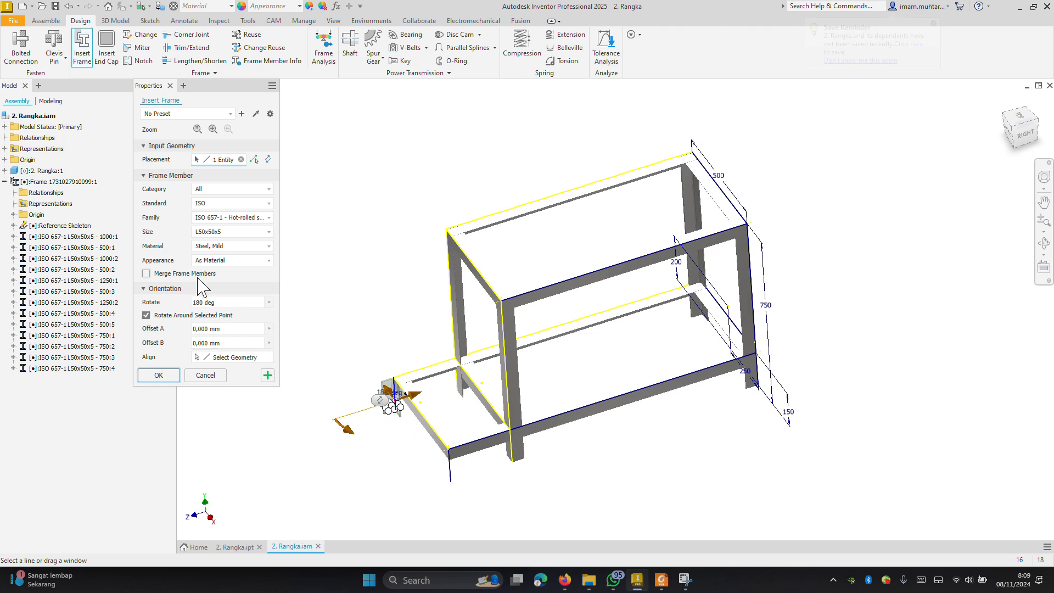
left_click(212, 303)
type("0")
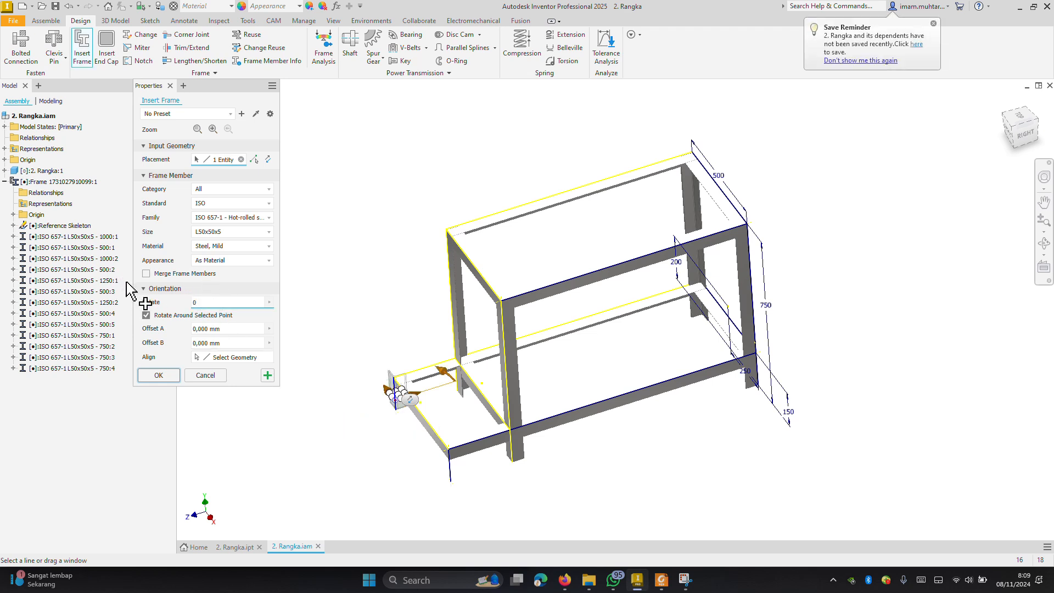
key("BackSpace")
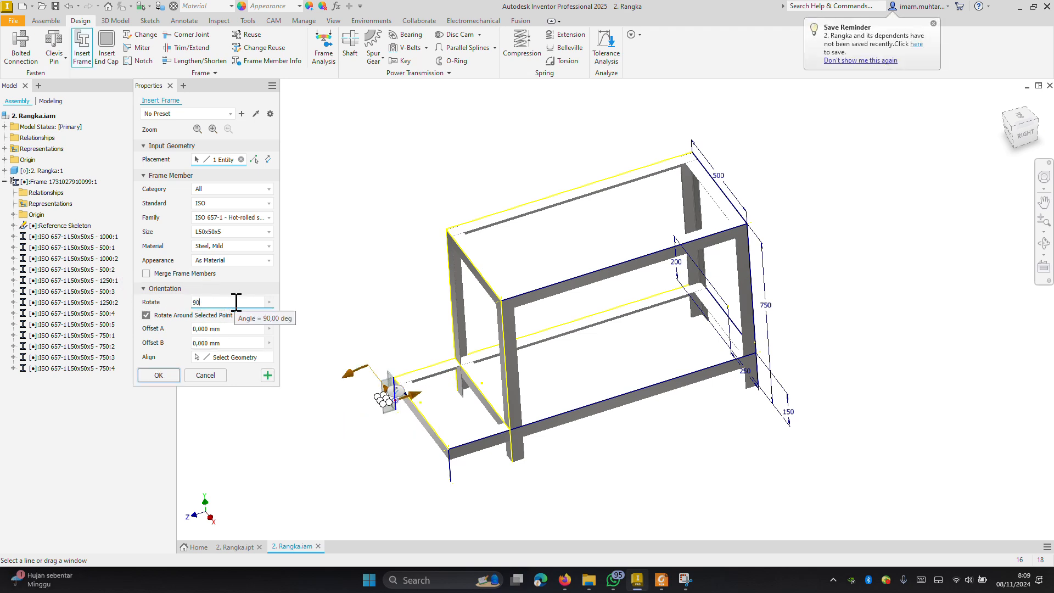
type("180")
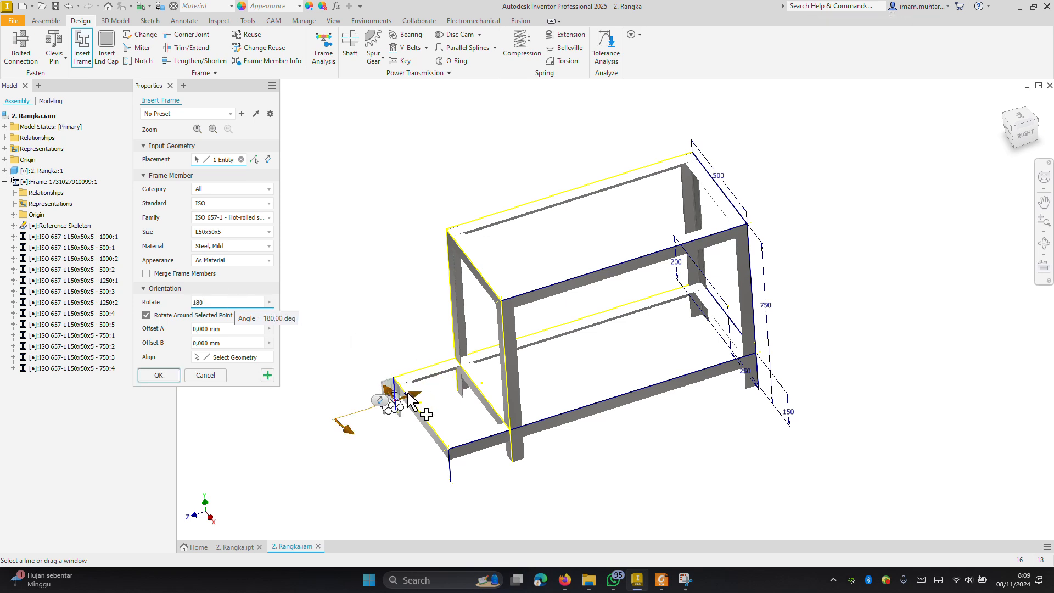
Try rotations of 27, 90, 0 and 180 deg for the short leg at the lower front extension's far corner
scroll(400, 429, "down", 3)
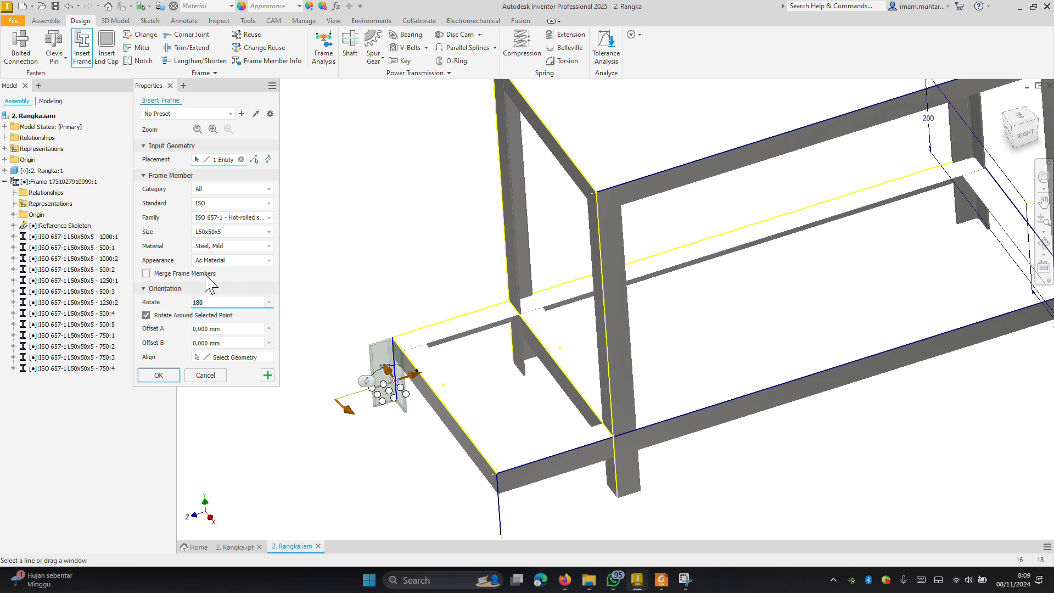
key("BackSpace")
key("BackSpace")
key("BackSpace")
type("27")
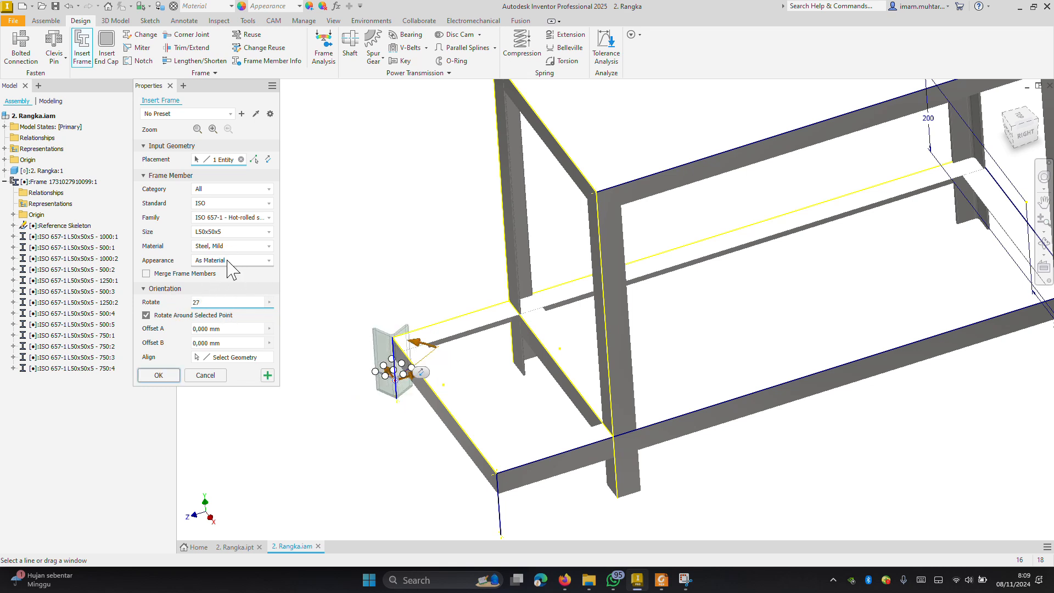
key("BackSpace")
key("BackSpace")
type("90")
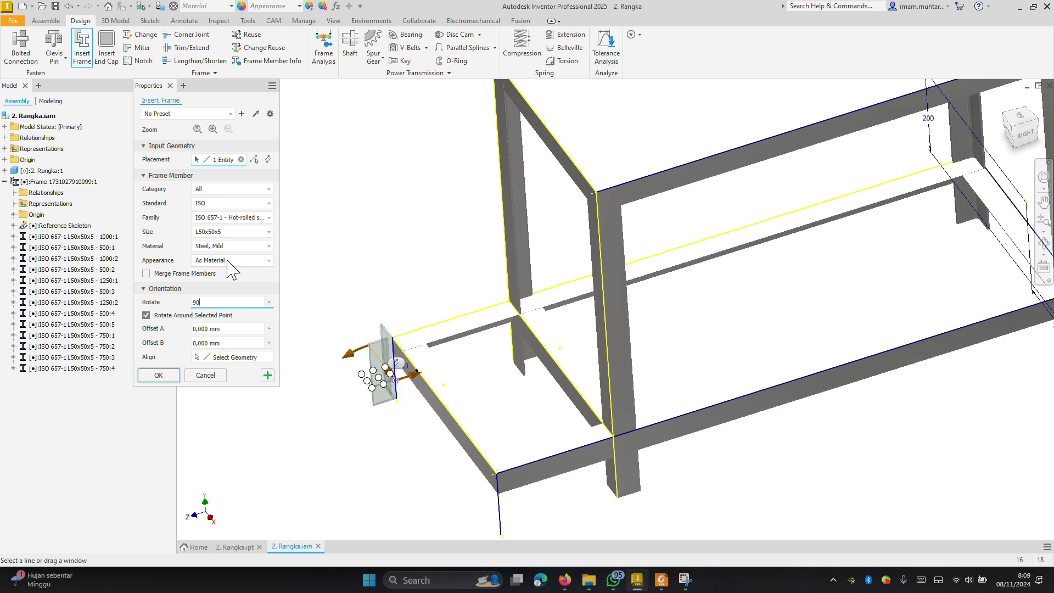
key("BackSpace")
key("BackSpace")
type("0")
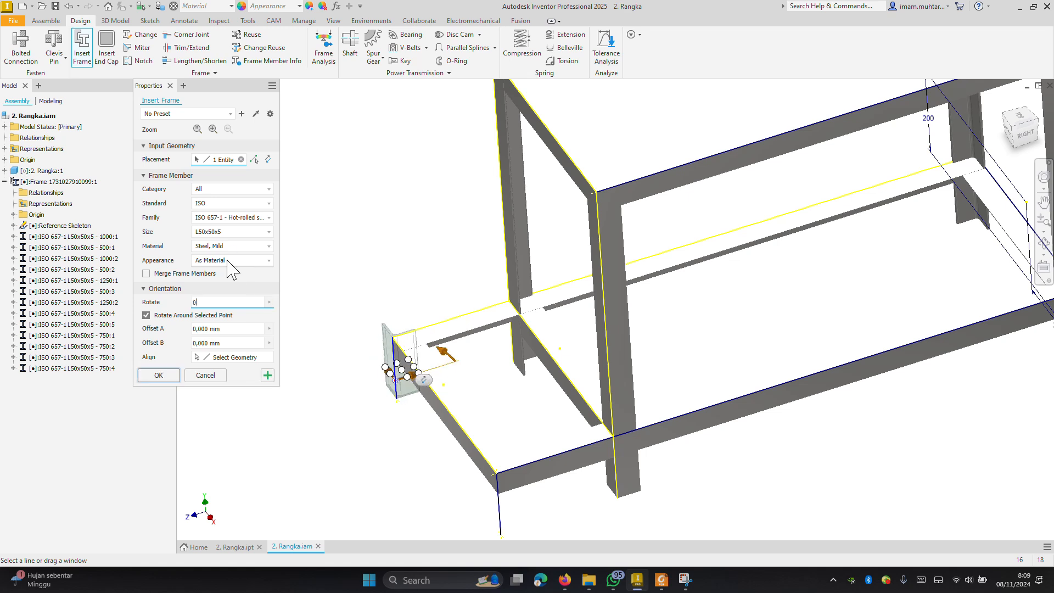
key("BackSpace")
type("180")
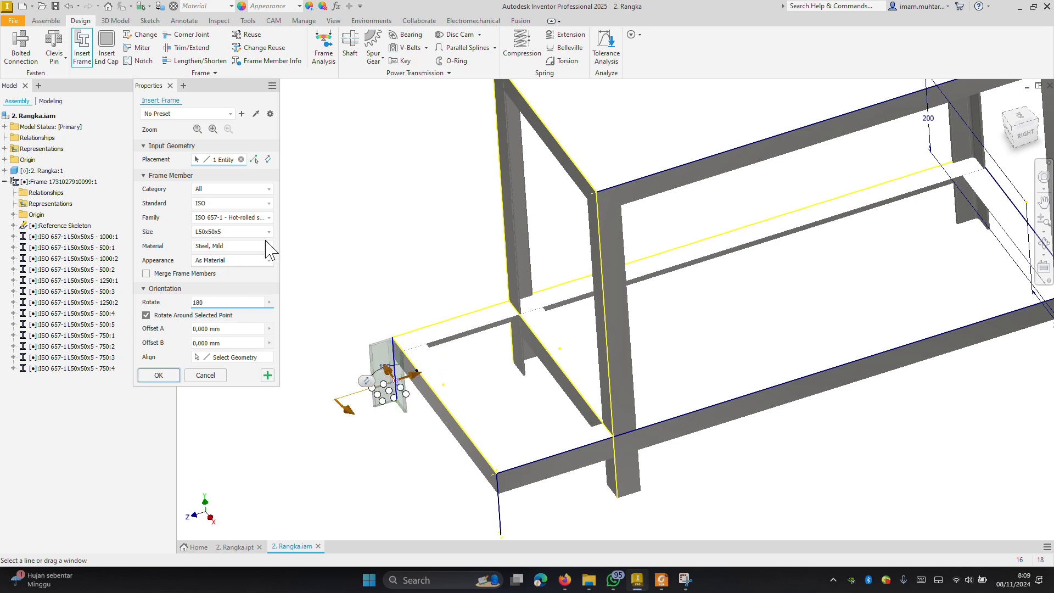
Rotate the far short leg to -90 deg, anchor it at the angle's outer corner and create it with the default file name
left_click(381, 402)
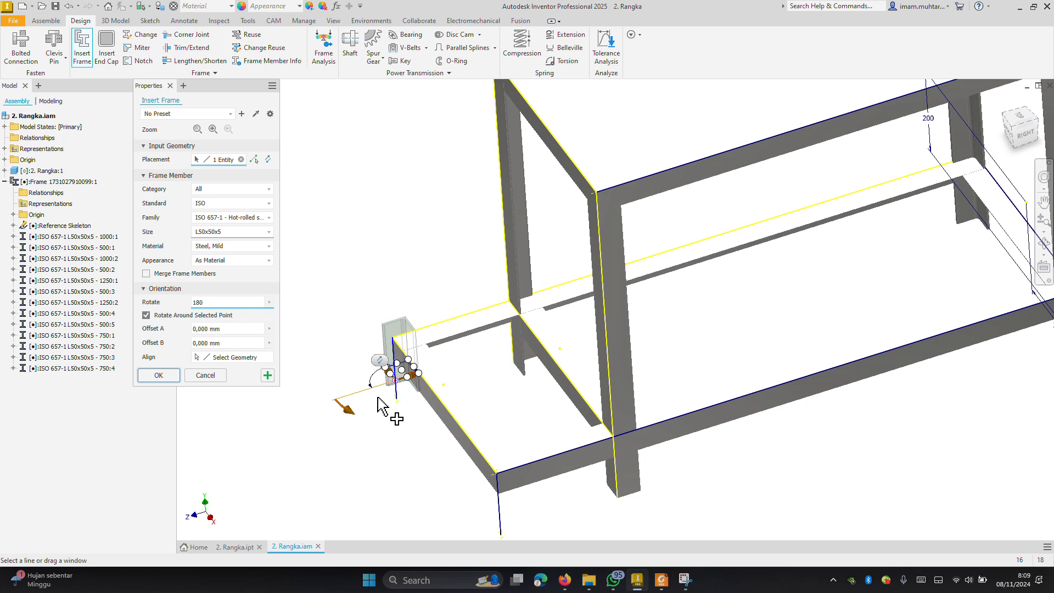
scroll(367, 428, "up", 2)
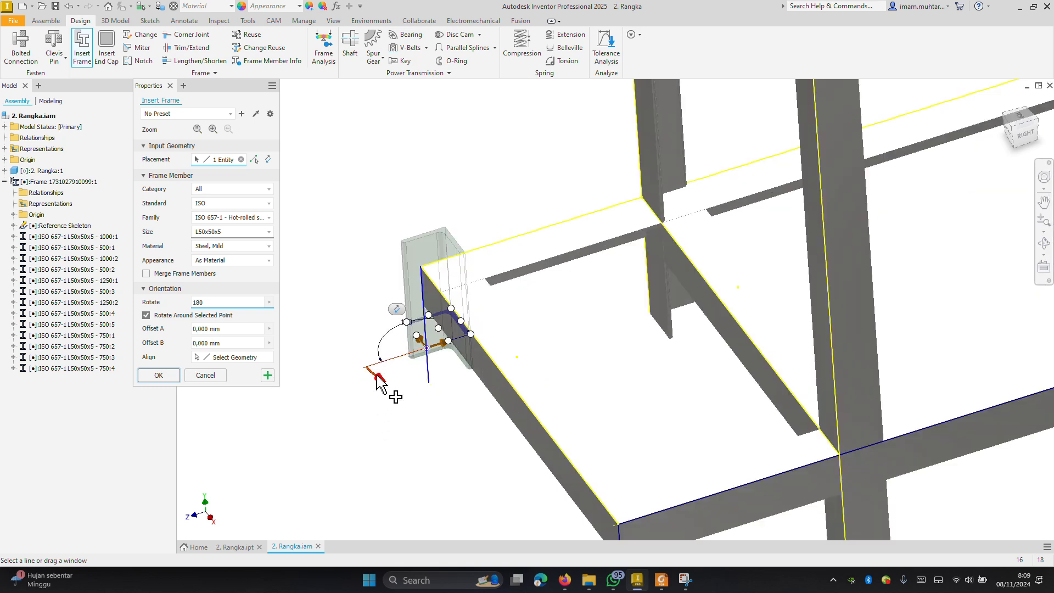
left_click_drag(381, 377, 543, 428)
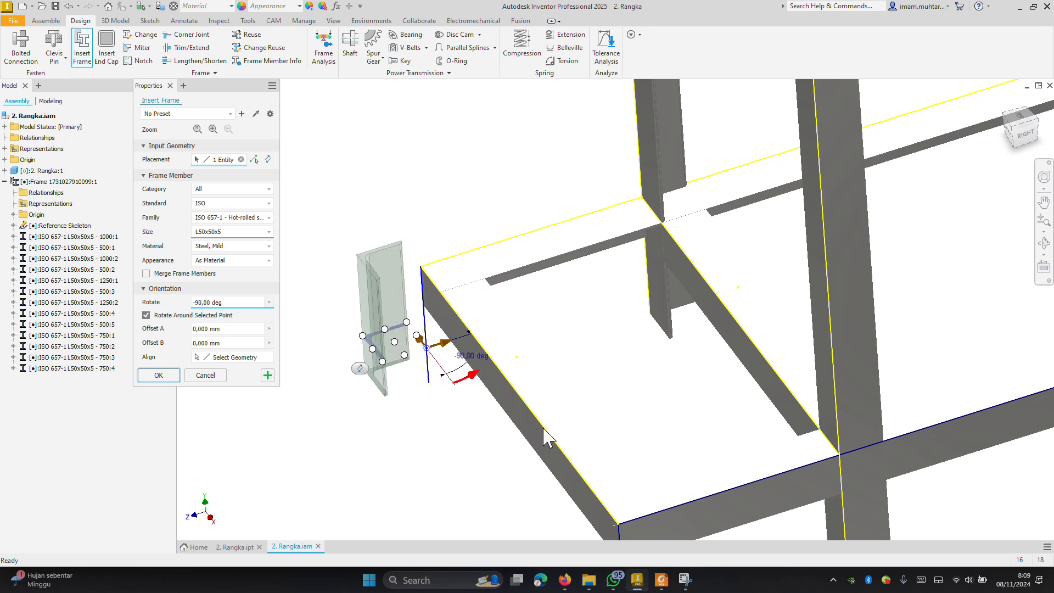
left_click(238, 303)
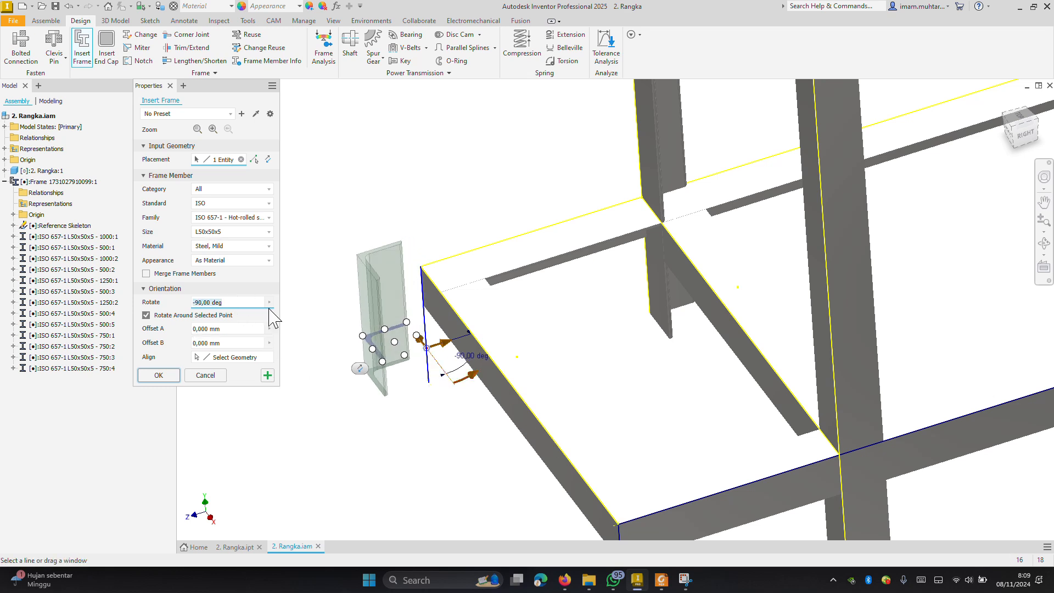
left_click(363, 336)
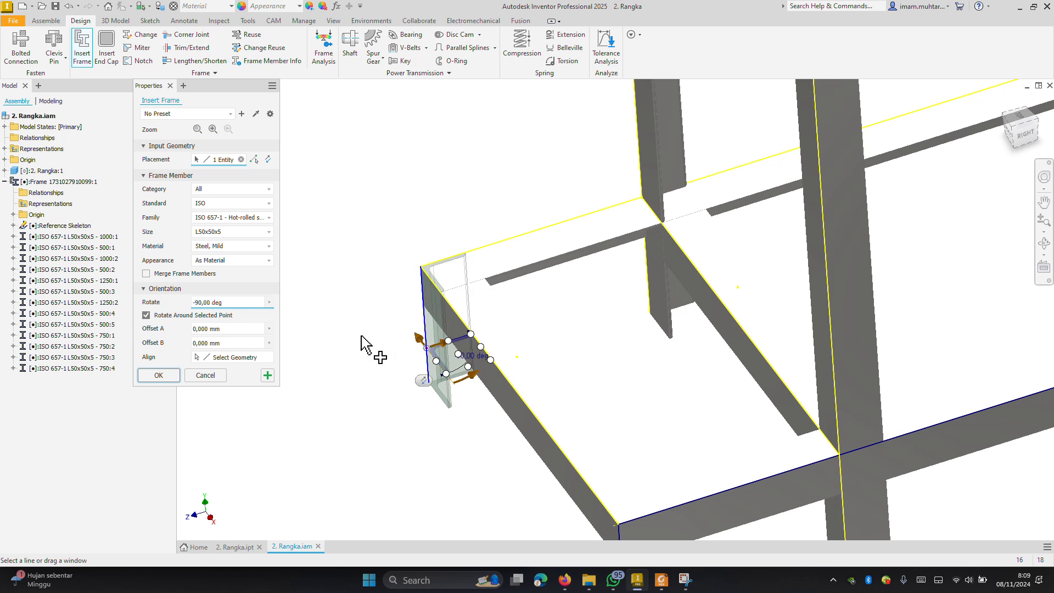
left_click(157, 375)
left_click(472, 281)
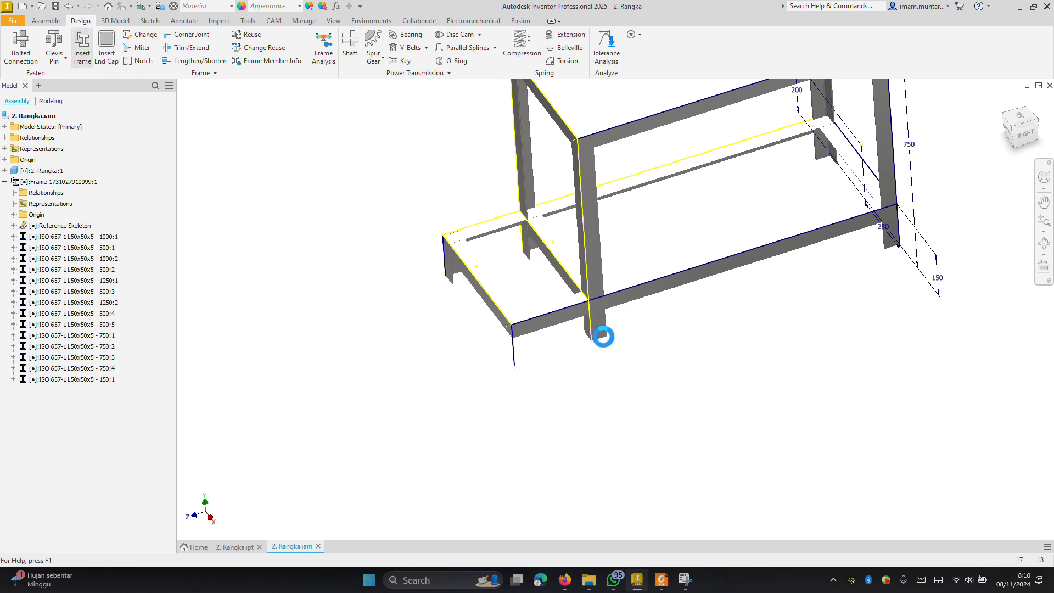
Insert an L50x50x5 member rotated 0 deg on the short vertical line at the lower front extension's near corner, keeping the default file name
left_click(513, 349)
scroll(540, 365, "up", 3)
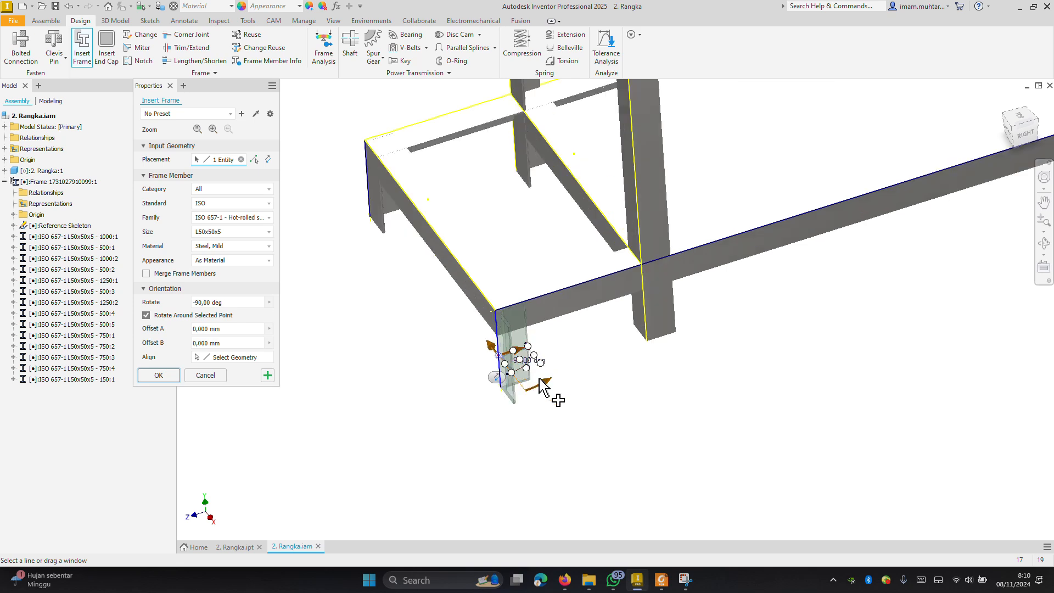
left_click_drag(545, 385, 587, 313)
left_click(233, 303)
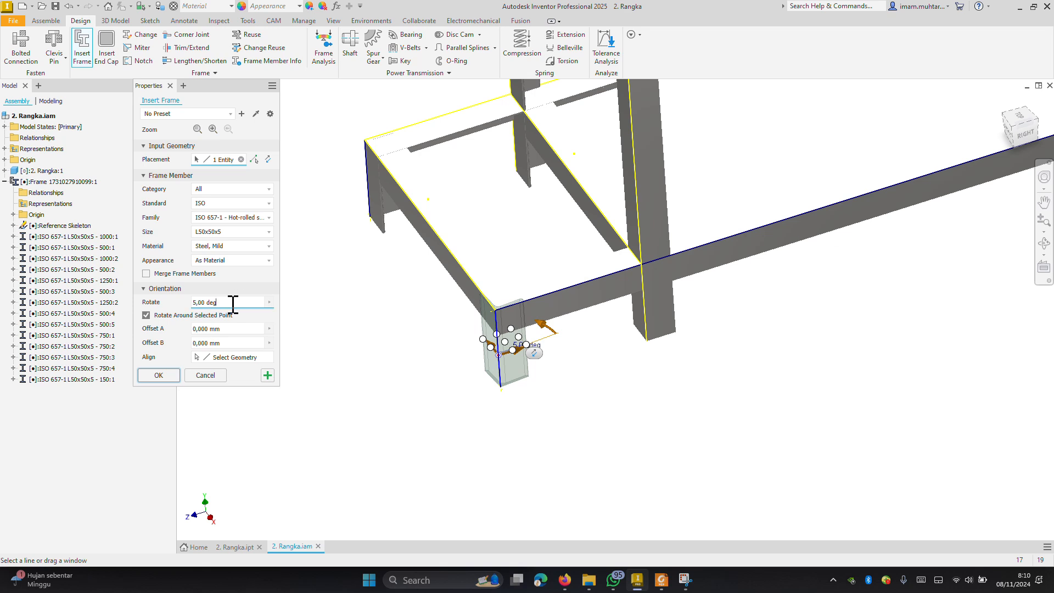
type("0")
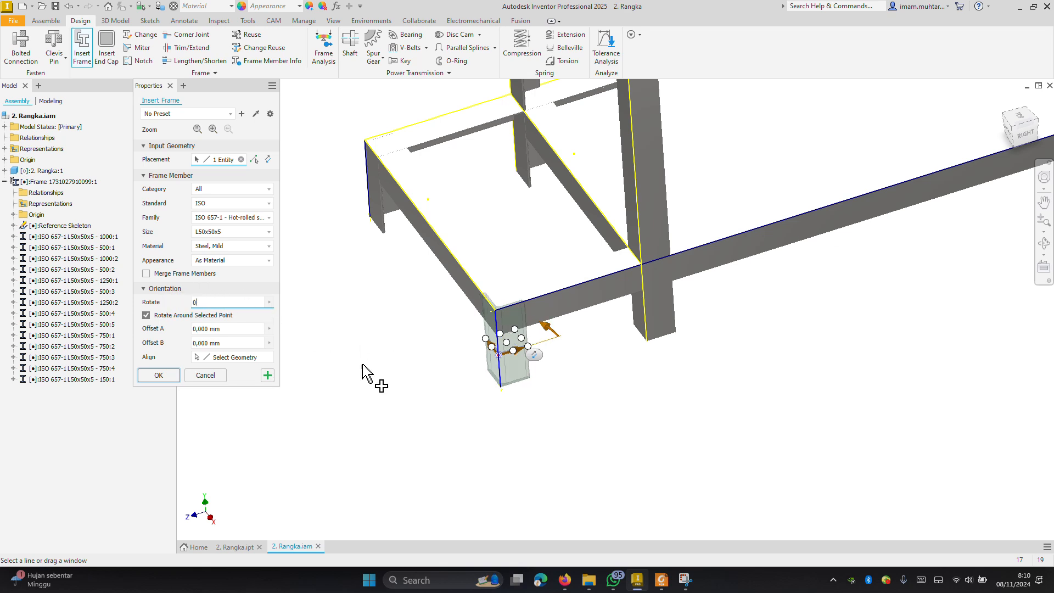
left_click(159, 375)
left_click(471, 279)
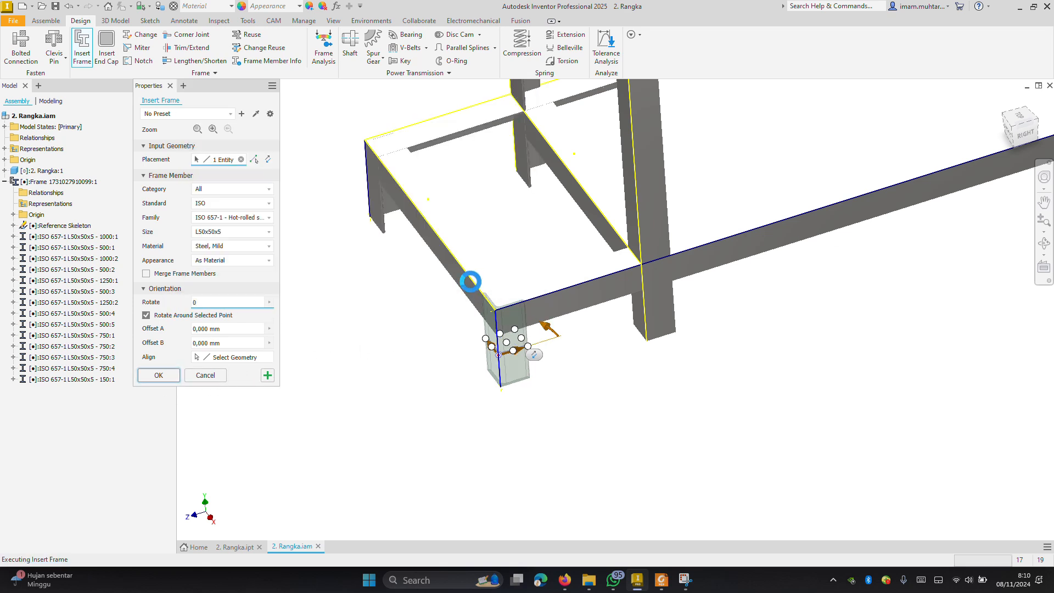
Turn off the visibility of the skeleton part 2. Rangka:1 so only the frame members are displayed
scroll(549, 258, "up", 5)
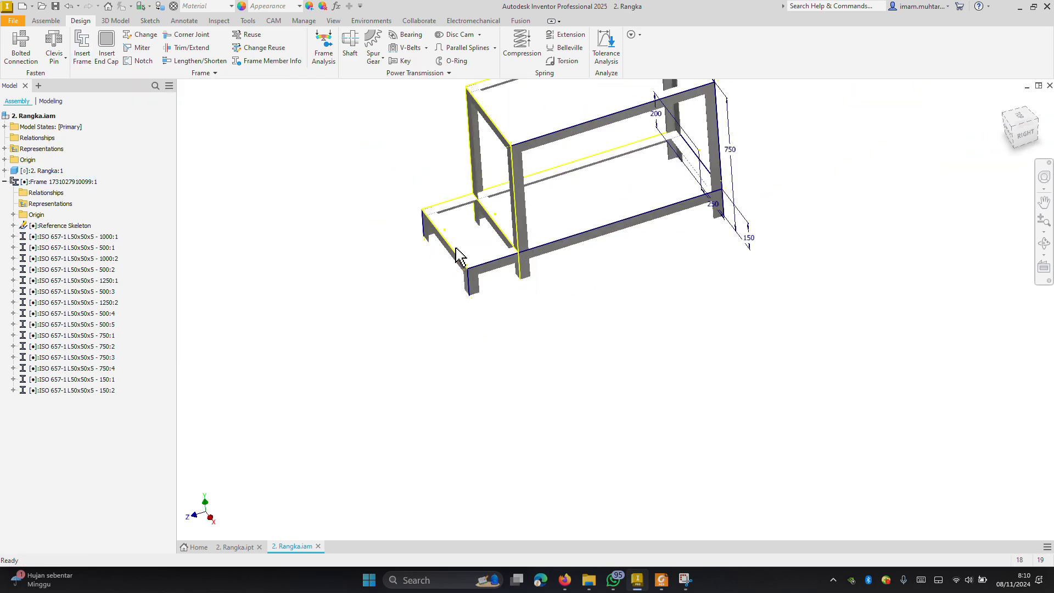
scroll(618, 94, "down", 3)
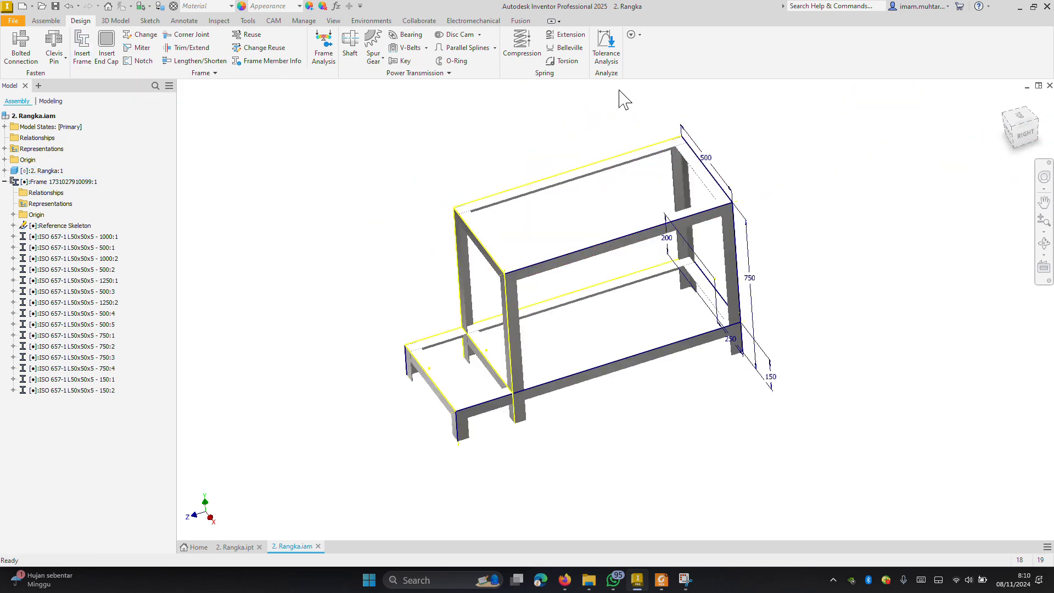
mouse_move(608, 130)
middle_mouse_down("shift")
mouse_move(616, 130)
mouse_move(607, 129)
middle_mouse_up("shift")
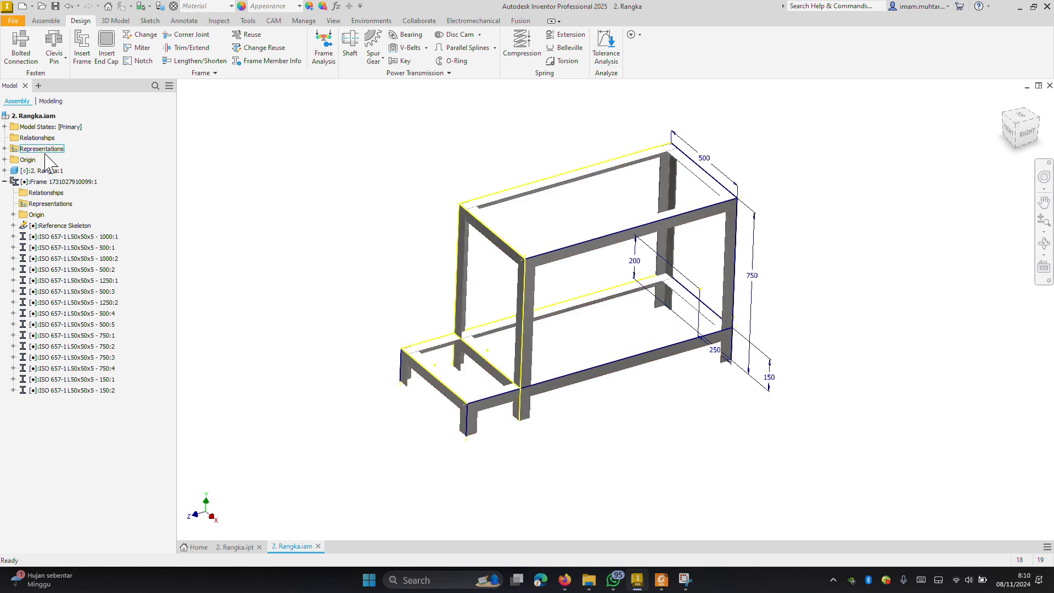
left_click(41, 171)
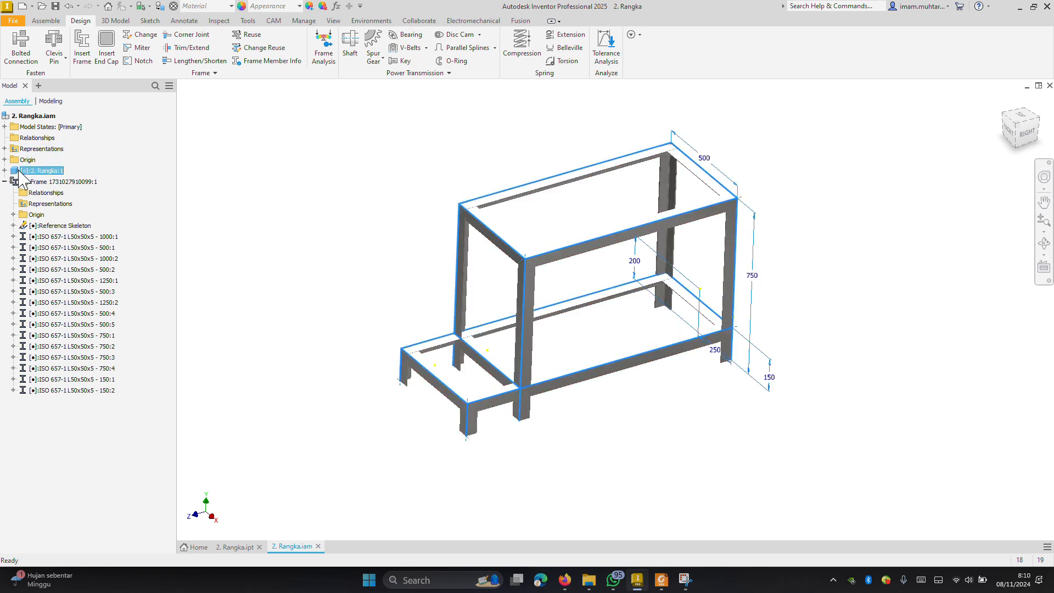
right_click(20, 172)
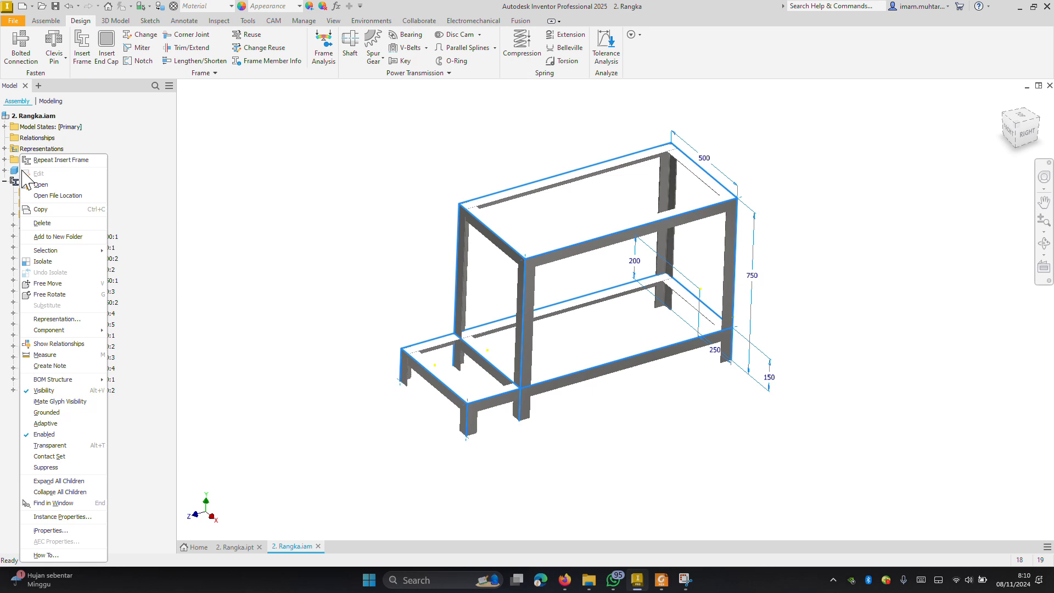
left_click(38, 391)
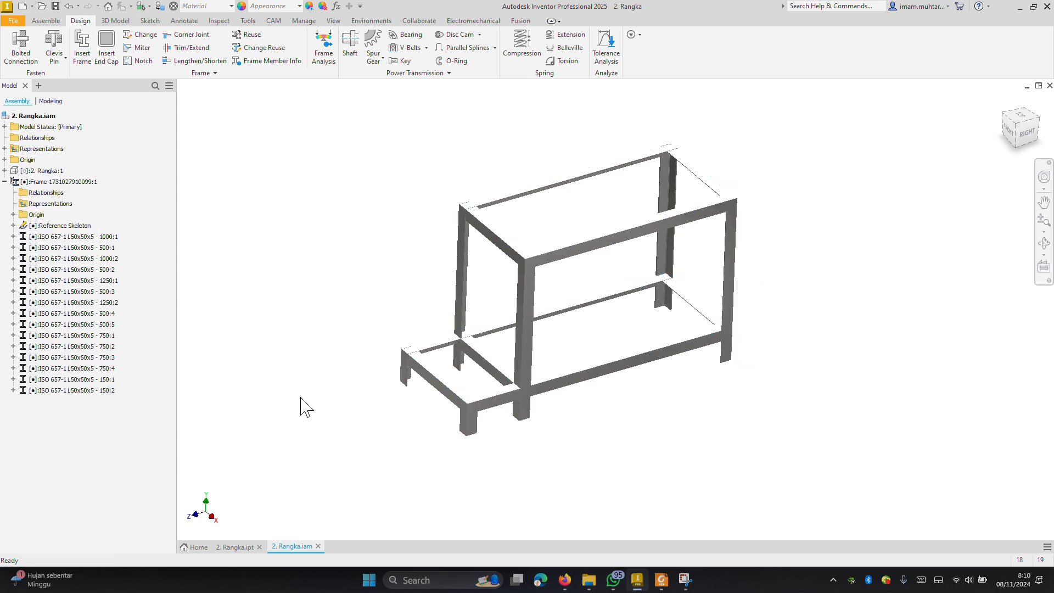
Examine the frame from its opposite side and the overlapping member ends at the near top corner above the extension
scroll(414, 207, "up", 4)
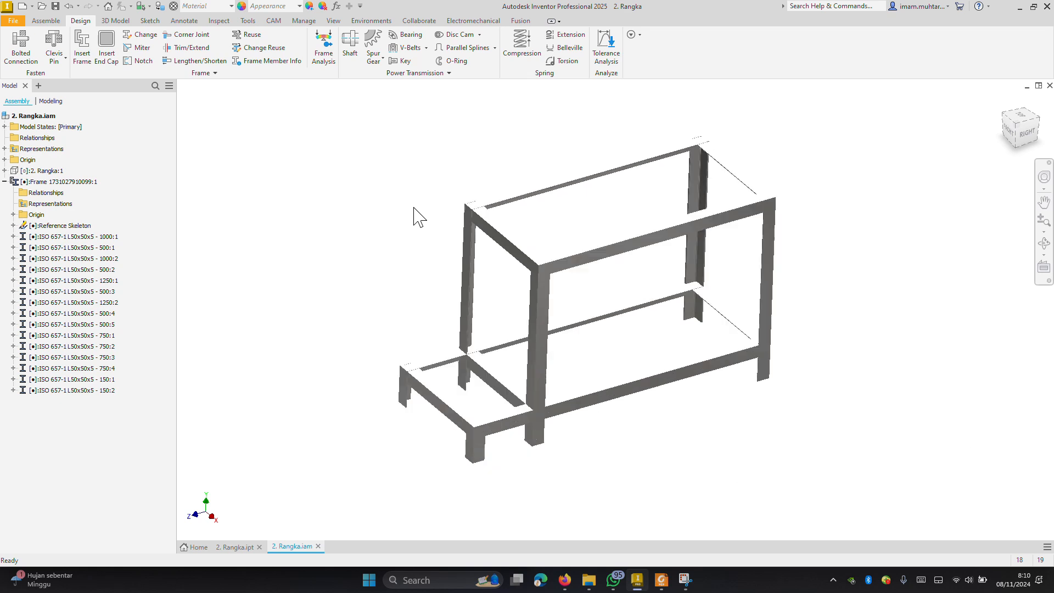
mouse_move(438, 222)
middle_mouse_down("shift")
mouse_move(546, 240)
mouse_move(654, 235)
mouse_move(675, 296)
mouse_move(565, 265)
mouse_move(571, 291)
middle_mouse_up("shift")
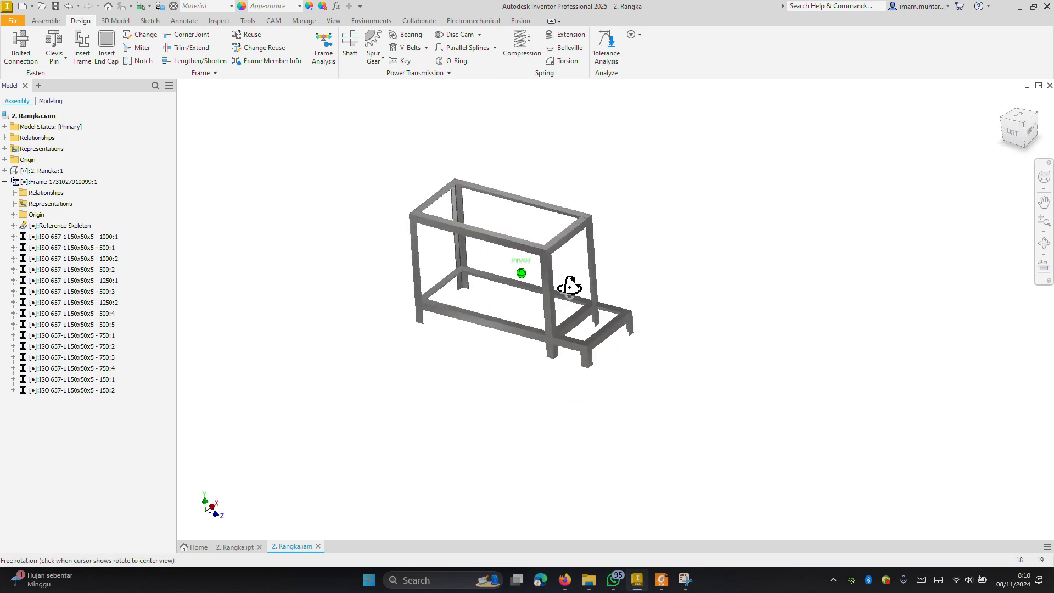
left_click(557, 286)
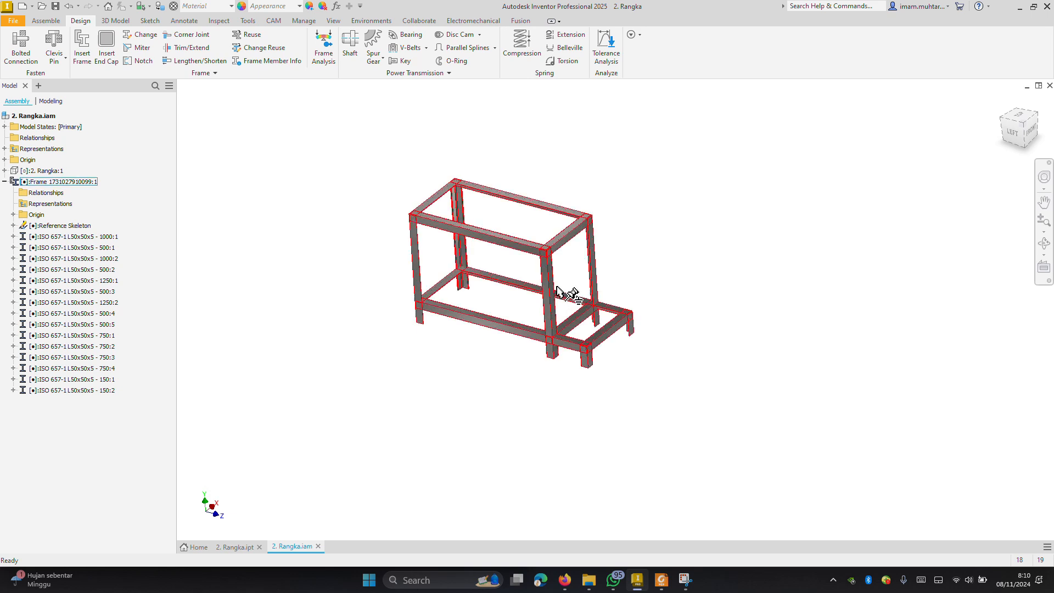
scroll(546, 269, "up", 3)
key("Escape")
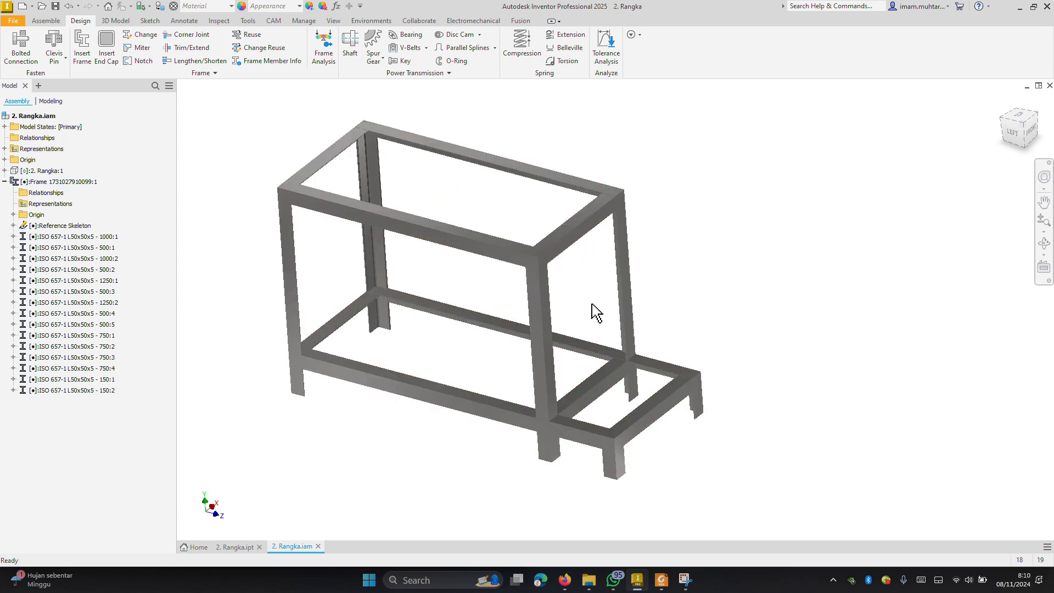
left_click(549, 254)
scroll(548, 254, "up", 5)
key("Escape")
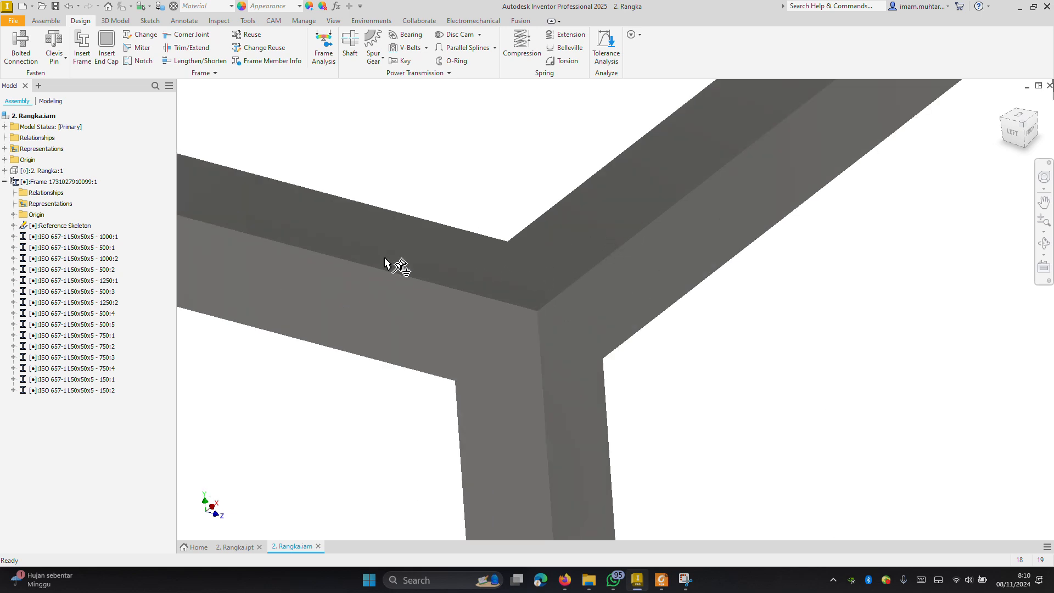
left_click(476, 282)
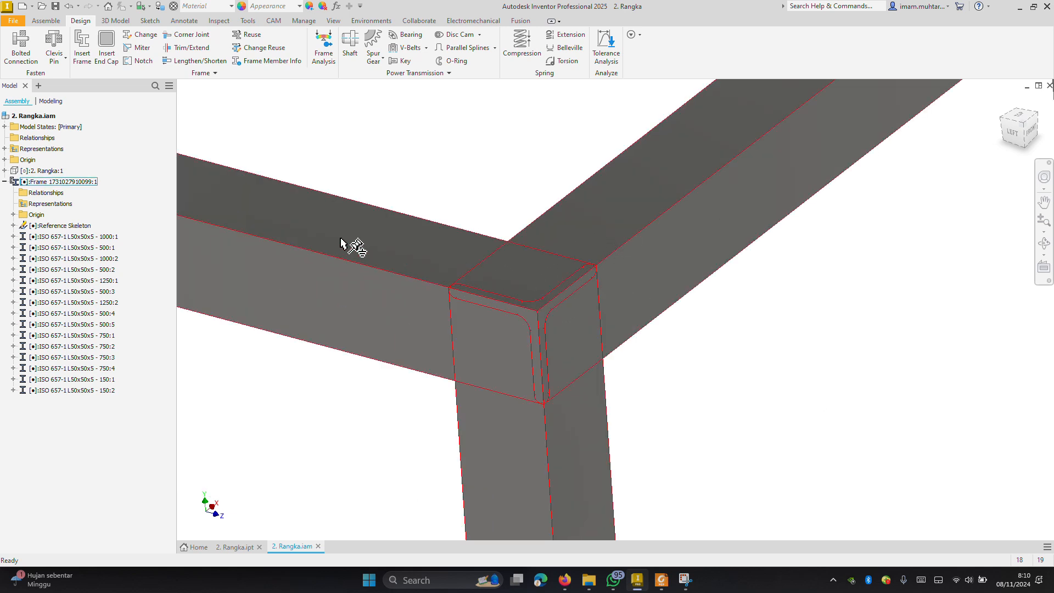
key("Escape")
left_click(363, 227)
left_click(352, 238)
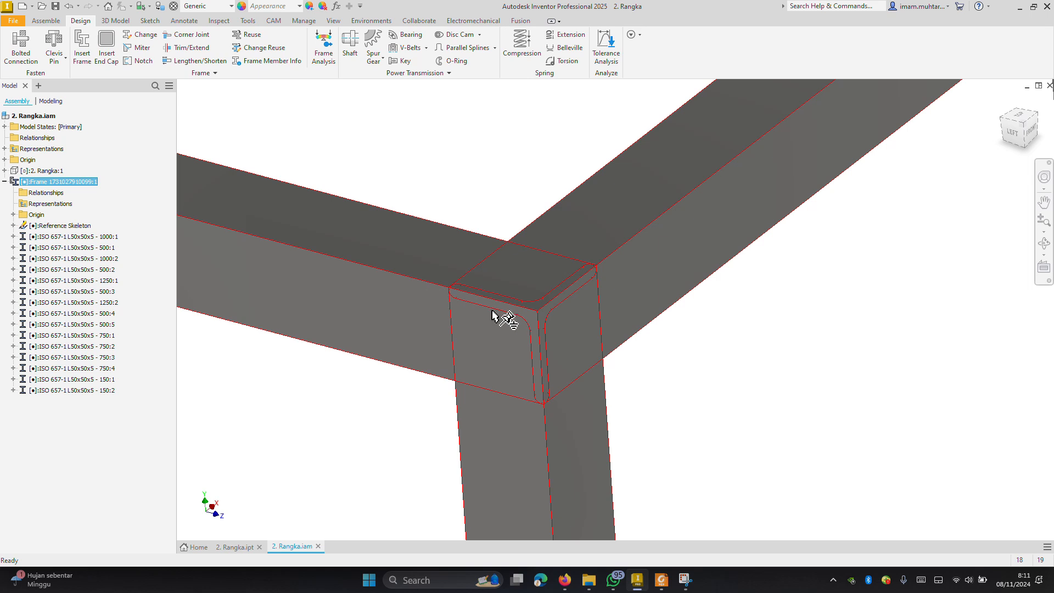
scroll(517, 314, "down", 3)
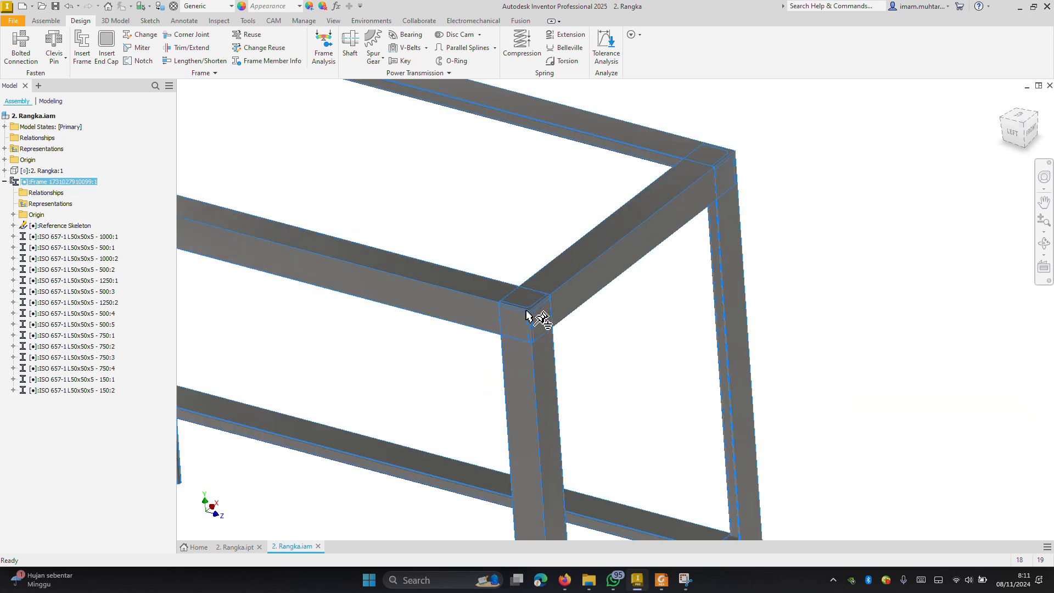
scroll(527, 316, "up", 3)
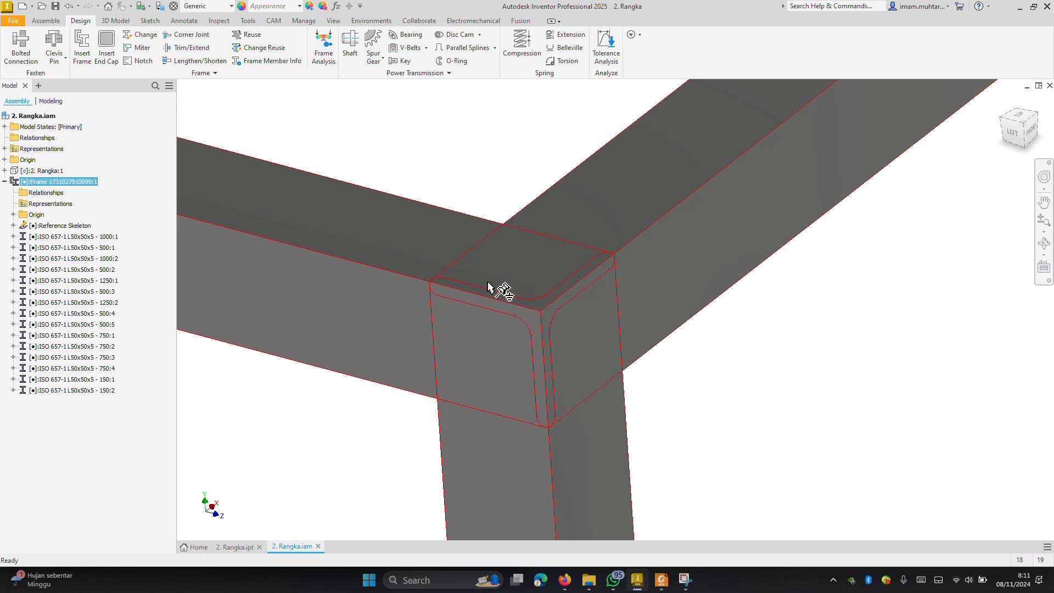
scroll(513, 289, "down", 3)
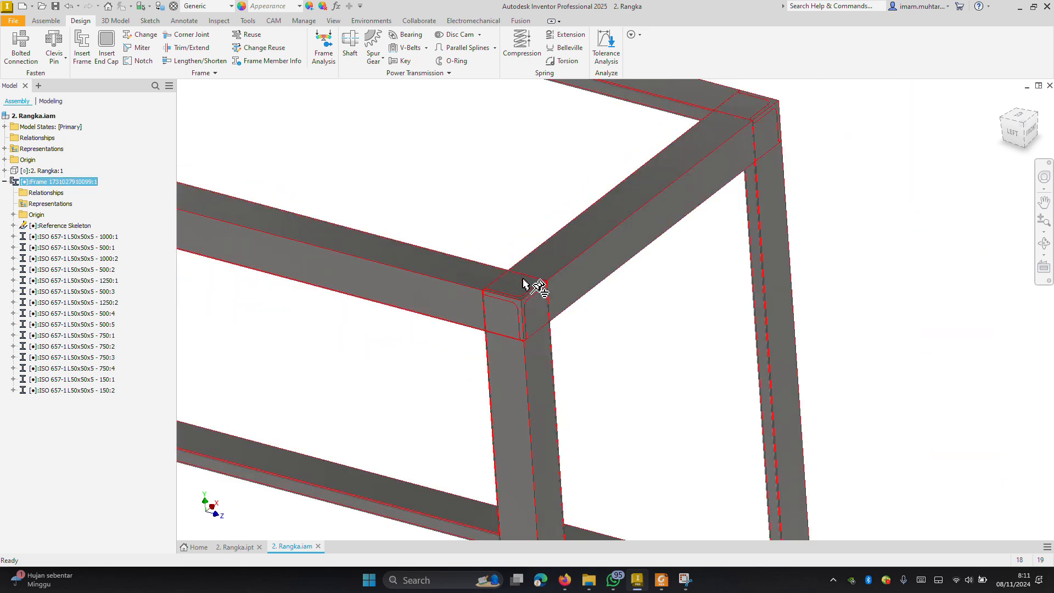
left_click(503, 195)
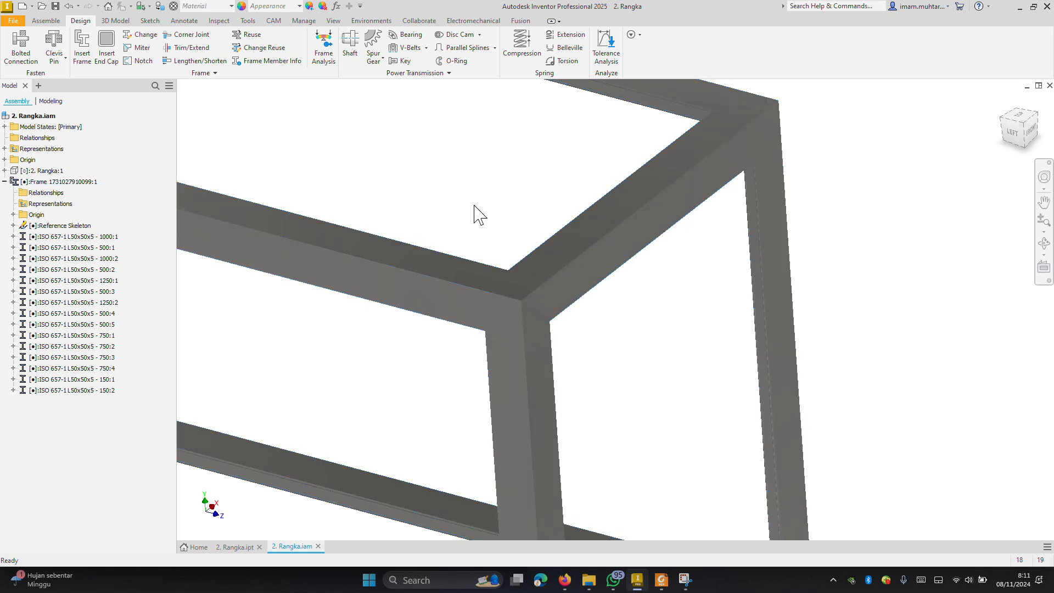
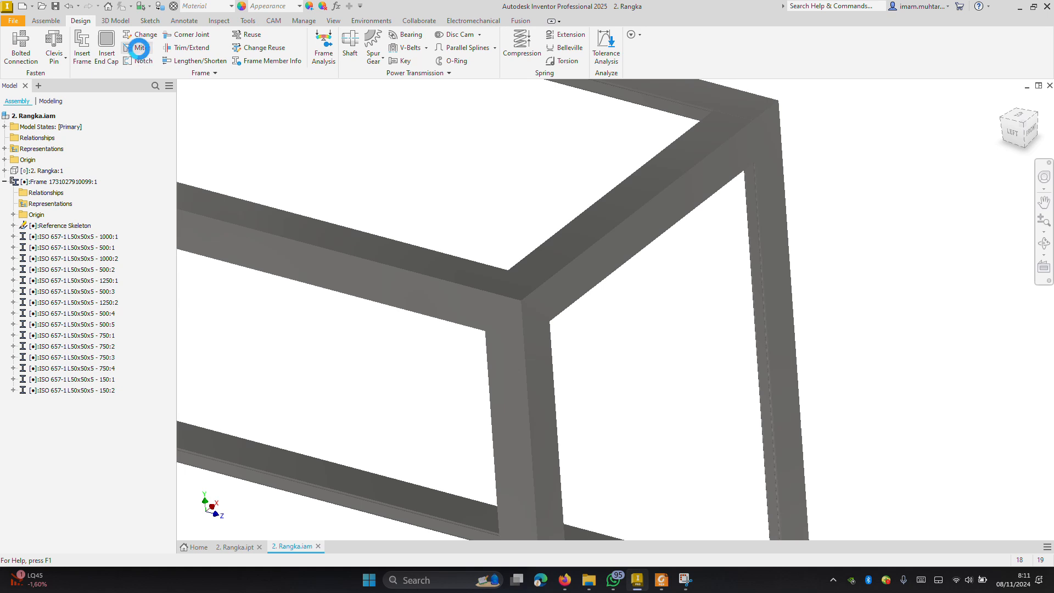
Miter the near long top member (1000:1) with the short top member (500:1) at the near top corner above the extension
left_click(139, 48)
scroll(722, 283, "down", 5)
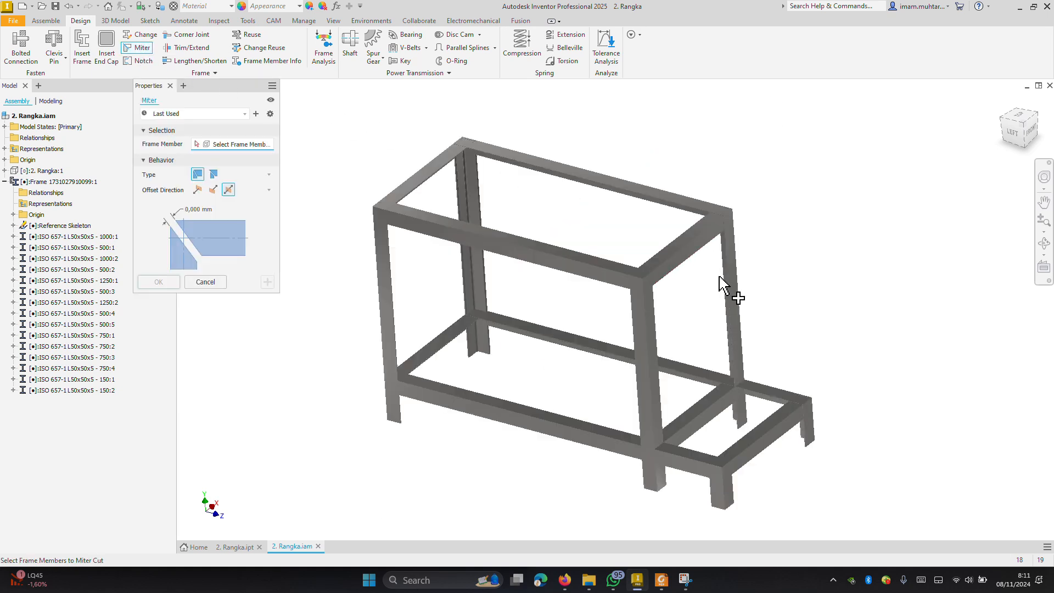
scroll(721, 279, "up", 5)
left_click(472, 257)
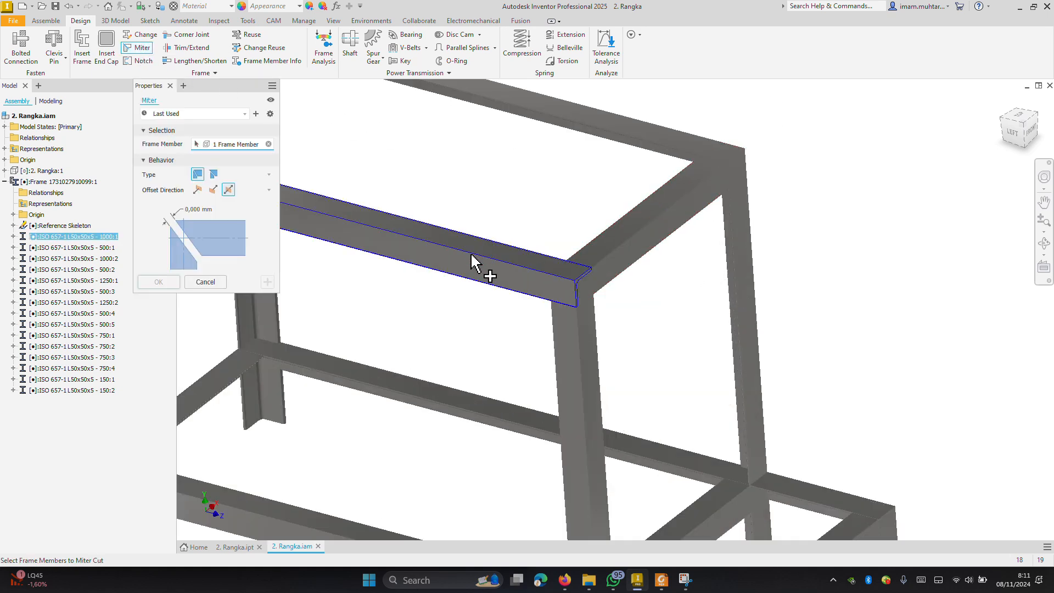
left_click(663, 228)
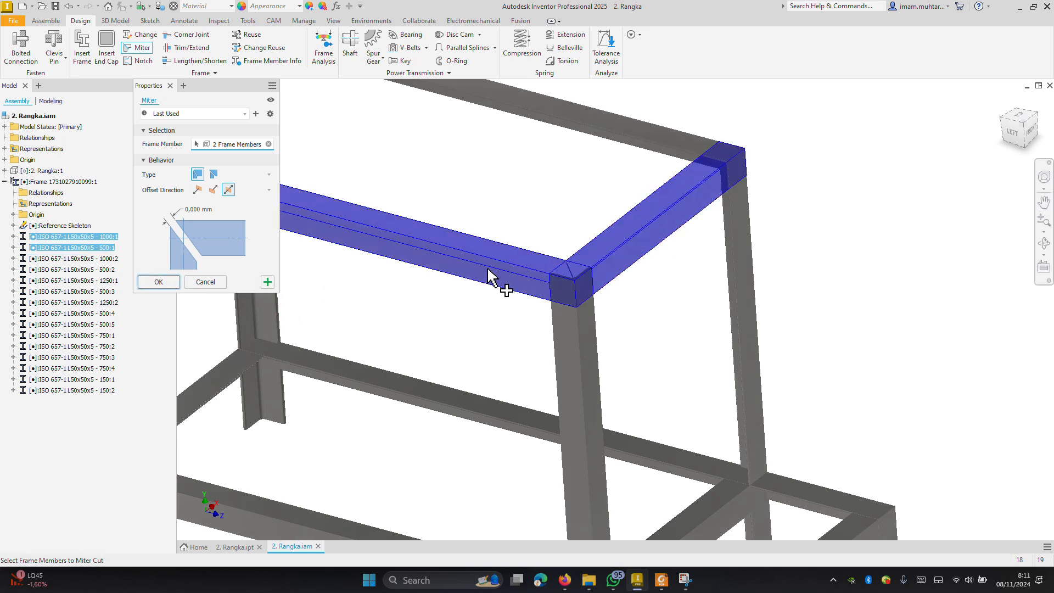
left_click(171, 282)
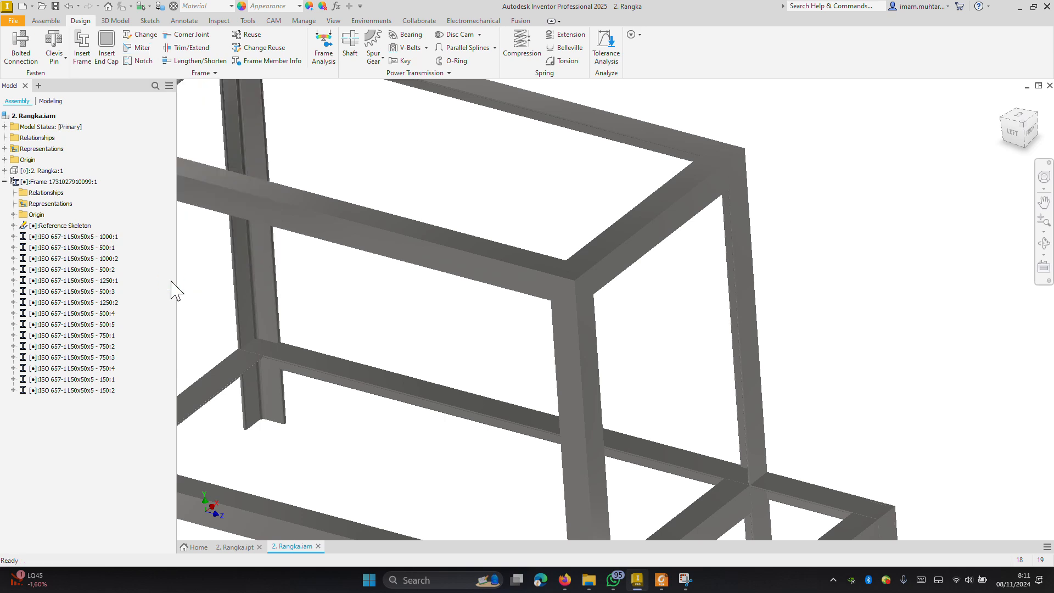
Miter the near long top member (1000:1) with the vertical leg (750:1) at the same top corner
scroll(579, 276, "up", 5)
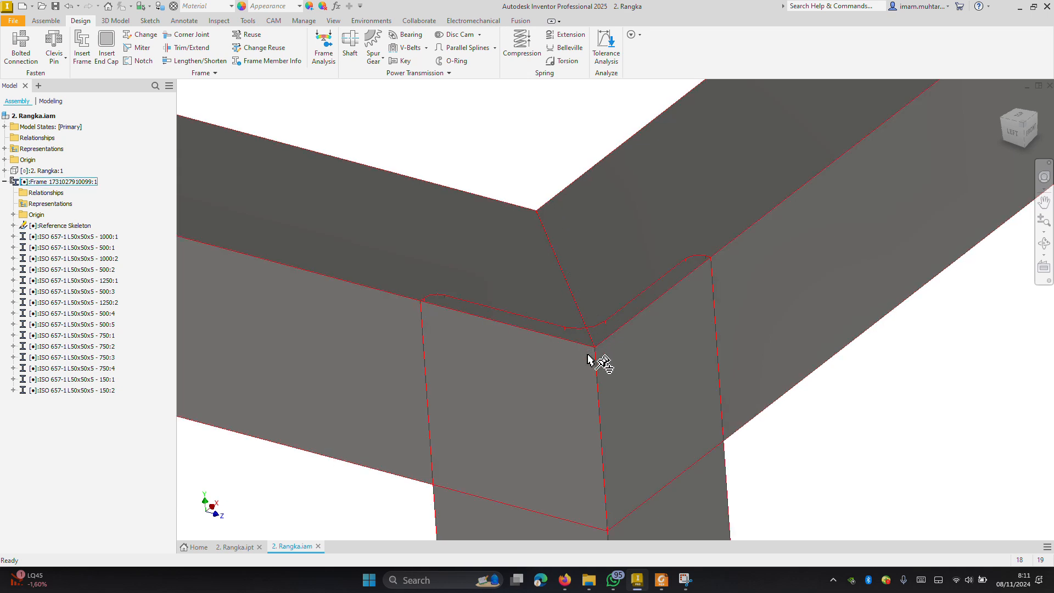
scroll(600, 360, "down", 6)
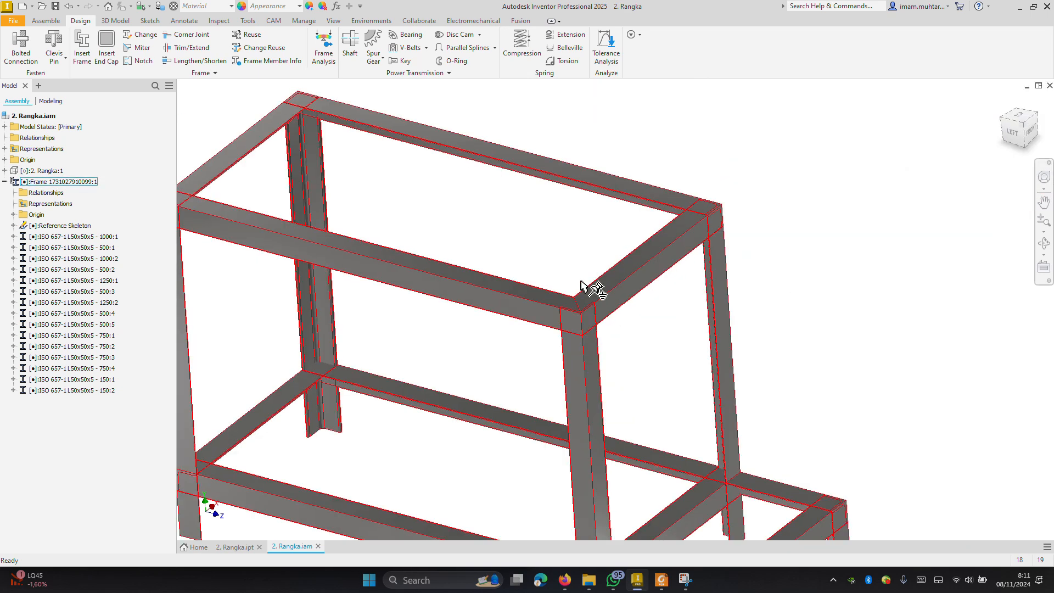
scroll(596, 267, "down", 3)
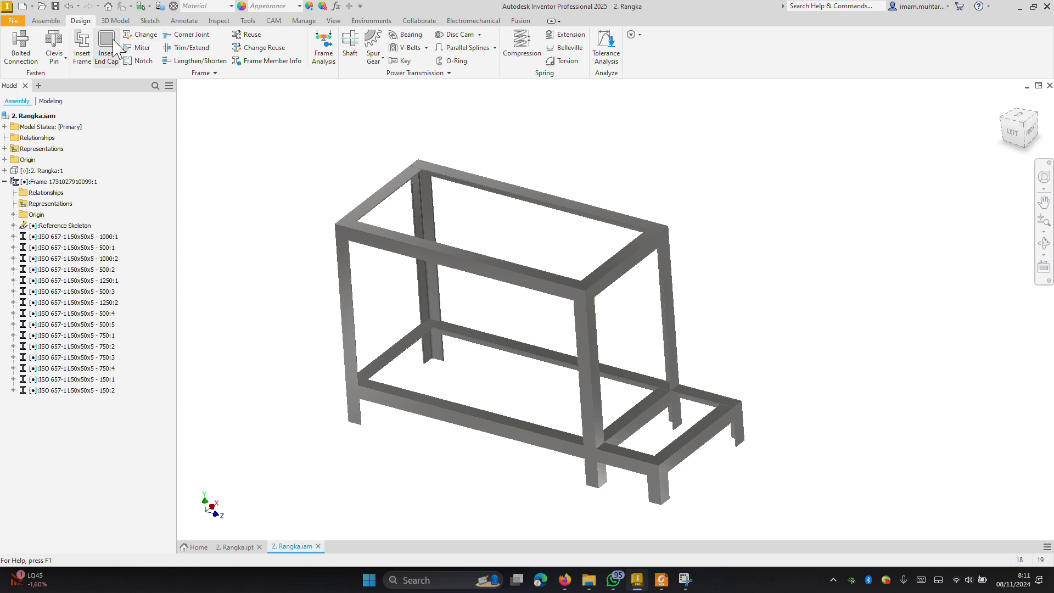
left_click(141, 48)
scroll(549, 297, "up", 4)
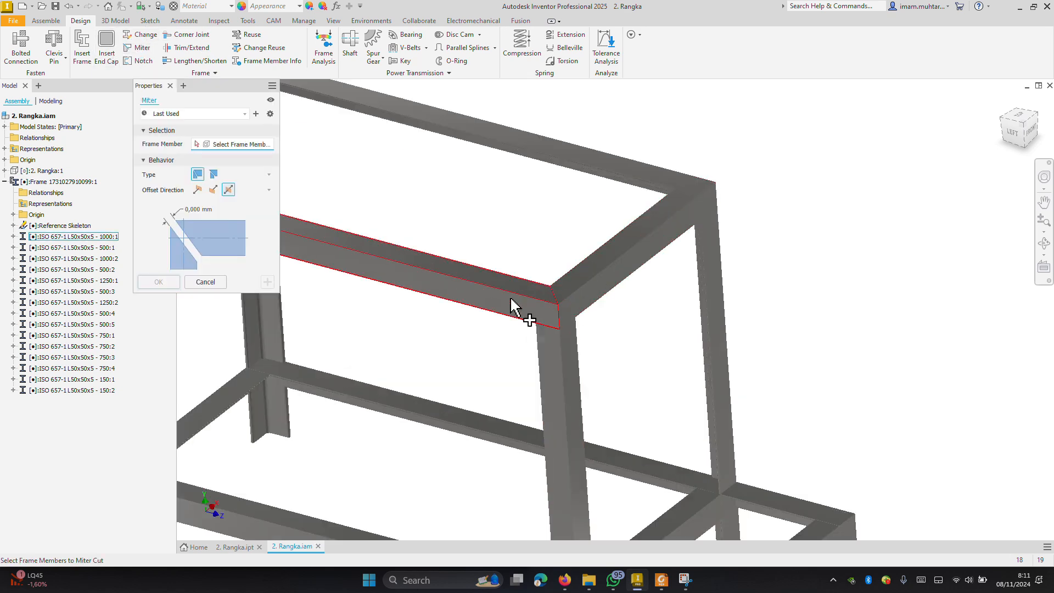
left_click(472, 292)
left_click(559, 361)
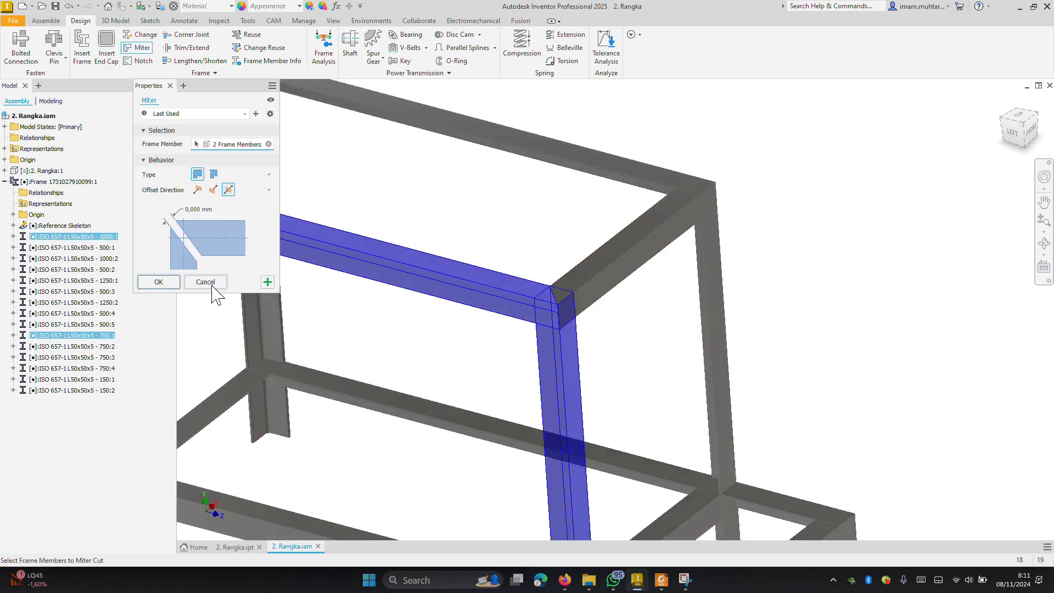
left_click(172, 283)
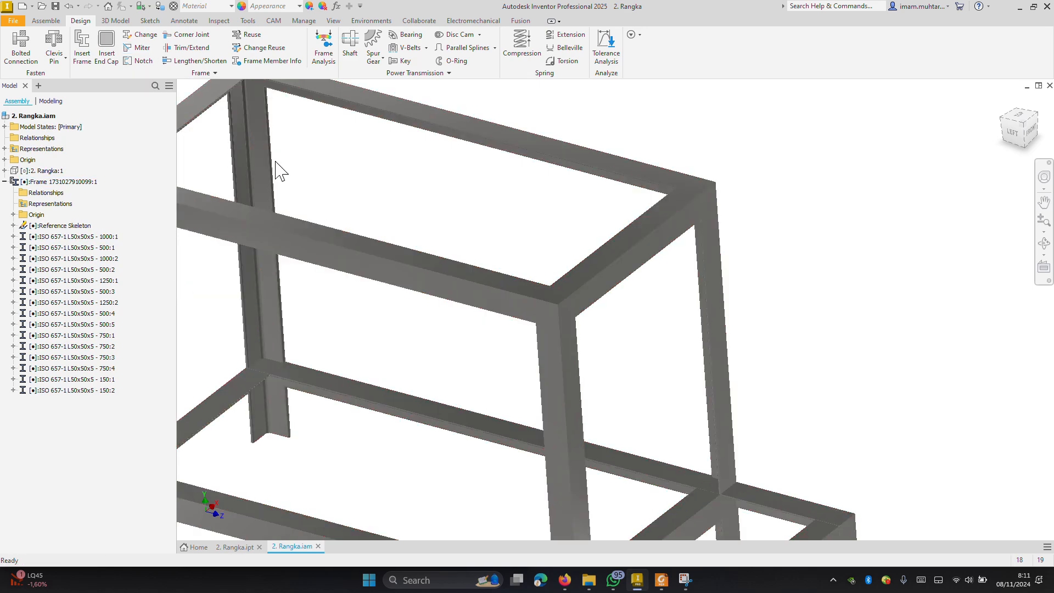
Miter the short top member (500:1) with the vertical leg (750:1) to complete the near top corner's three-way joint
left_click(137, 47)
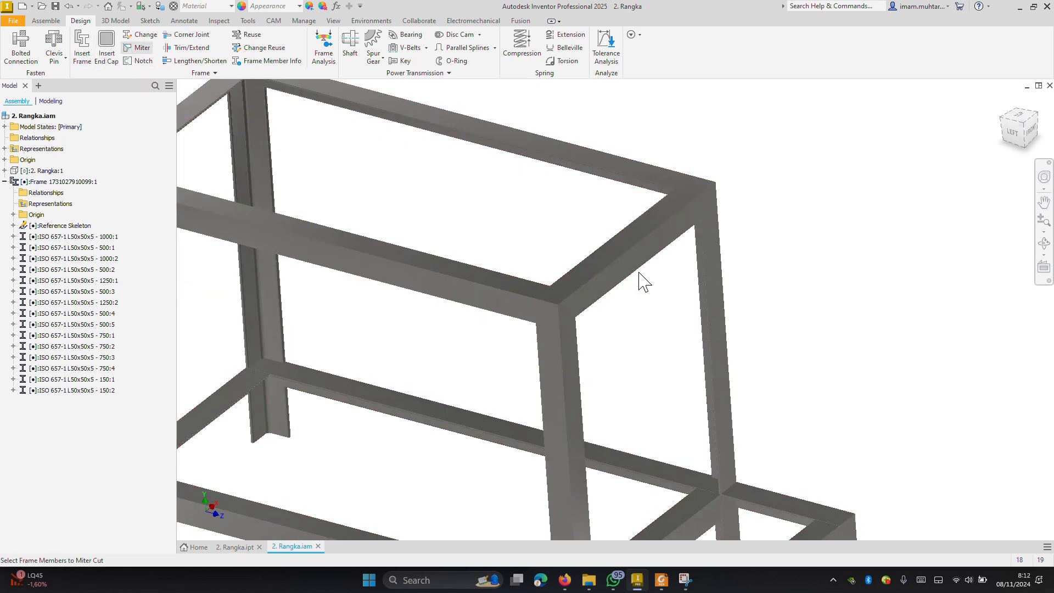
left_click(620, 283)
left_click(558, 353)
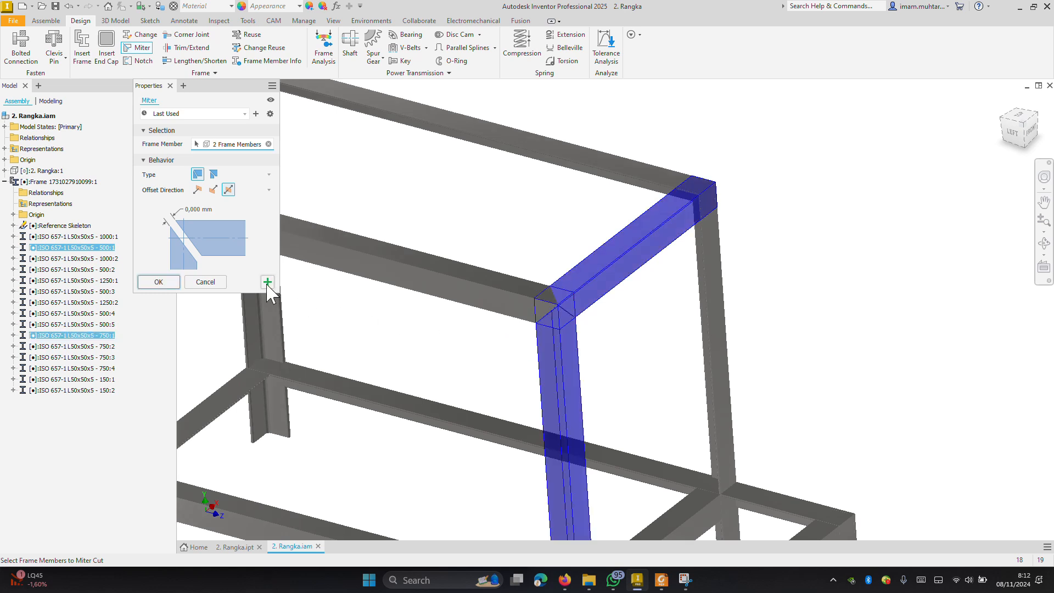
left_click(186, 280)
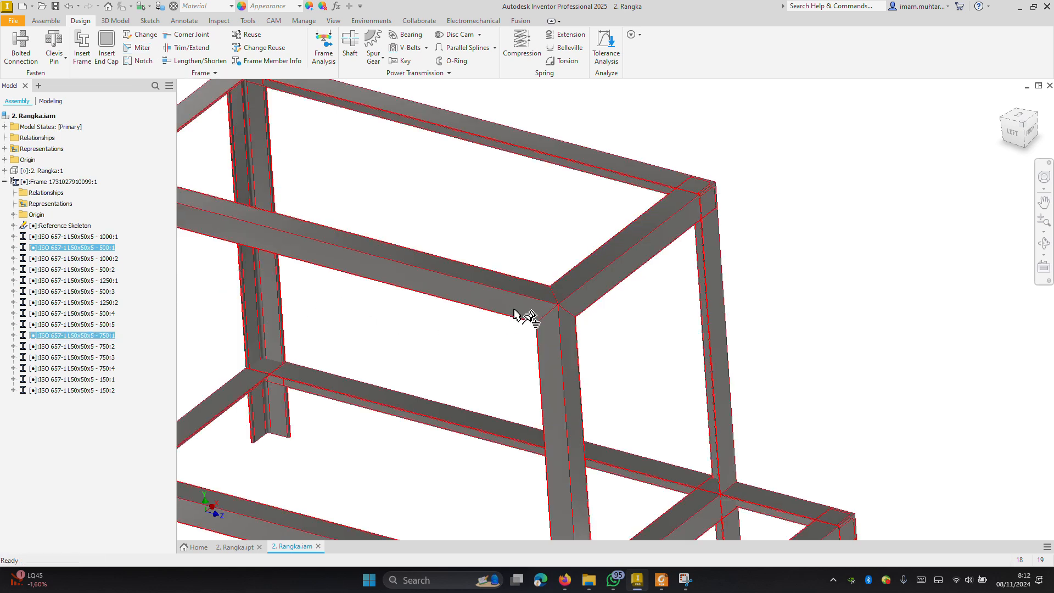
Miter the short top member (500:1) with the far long top member (1000:2) at the far top corner above the extension
scroll(555, 313, "down", 5)
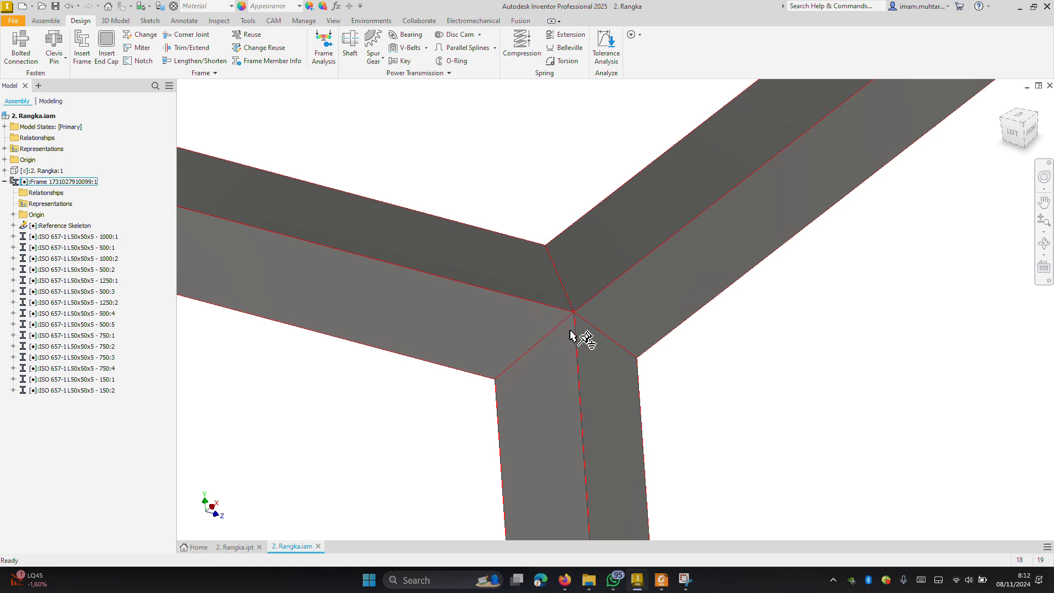
scroll(571, 329, "up", 5)
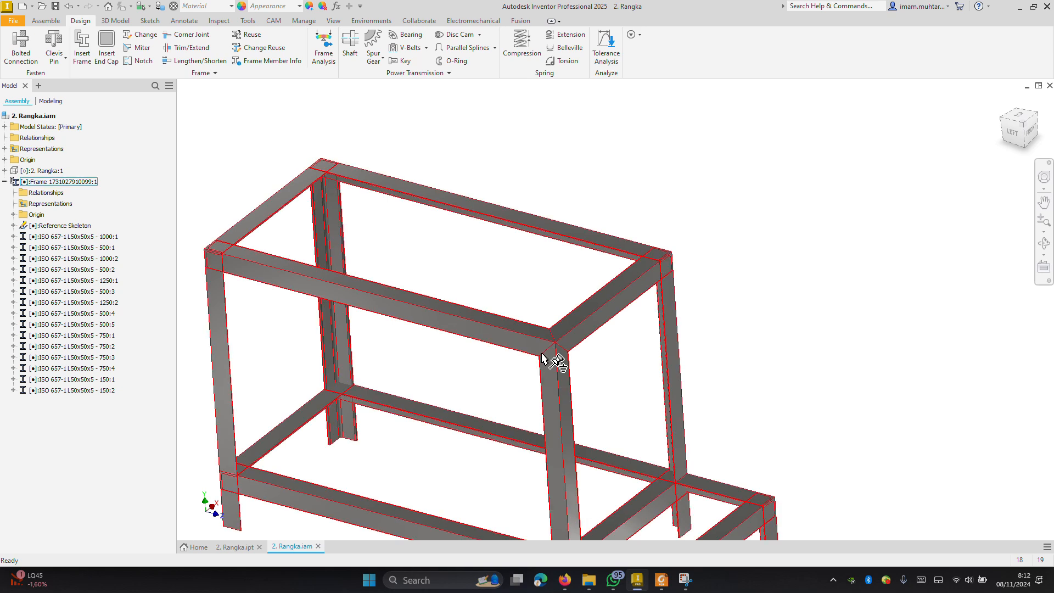
scroll(670, 252, "down", 5)
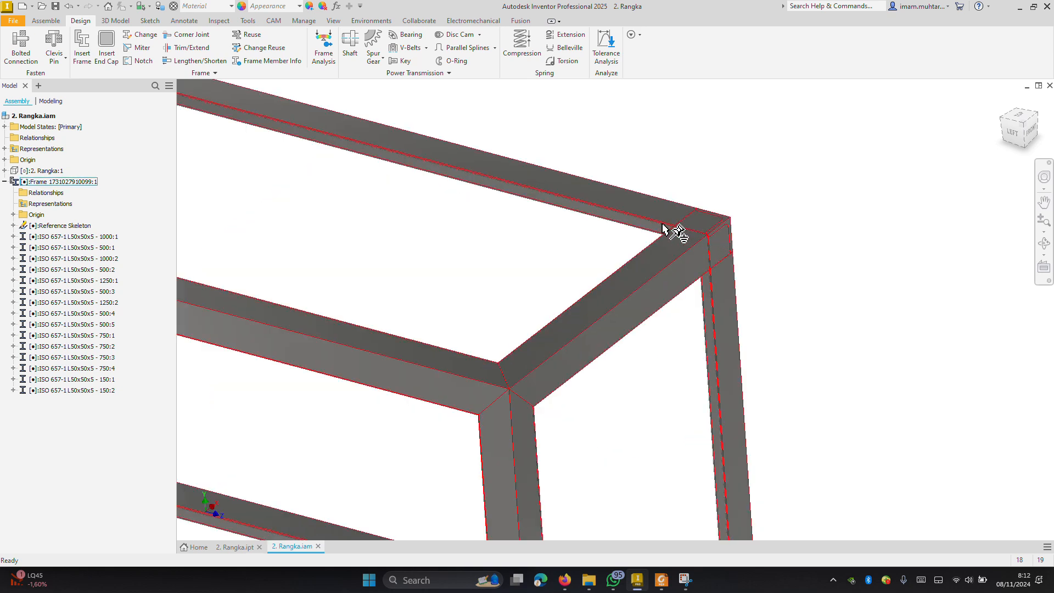
scroll(742, 235, "down", 1)
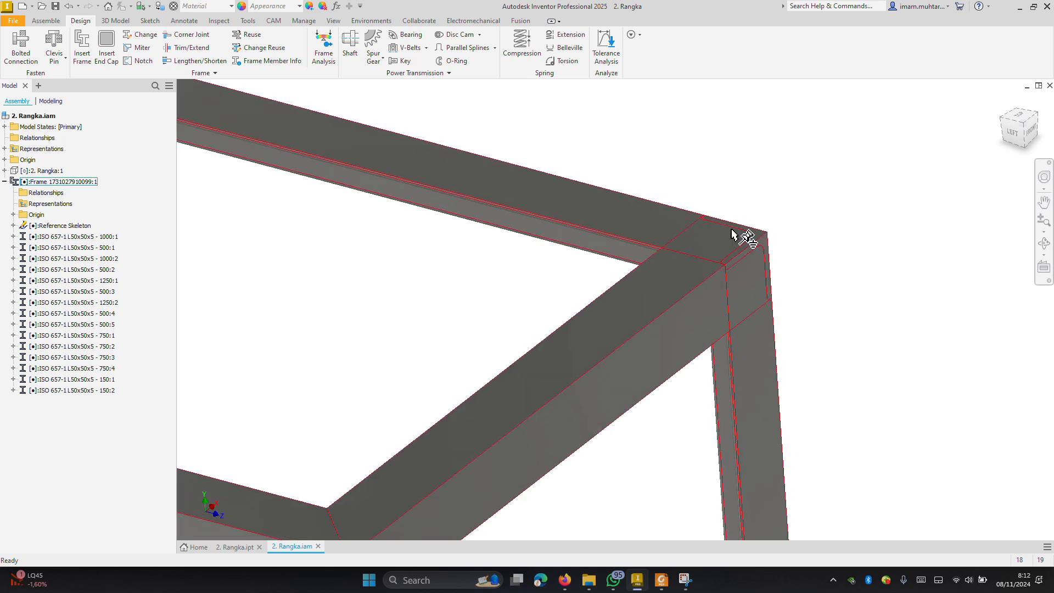
left_click(140, 48)
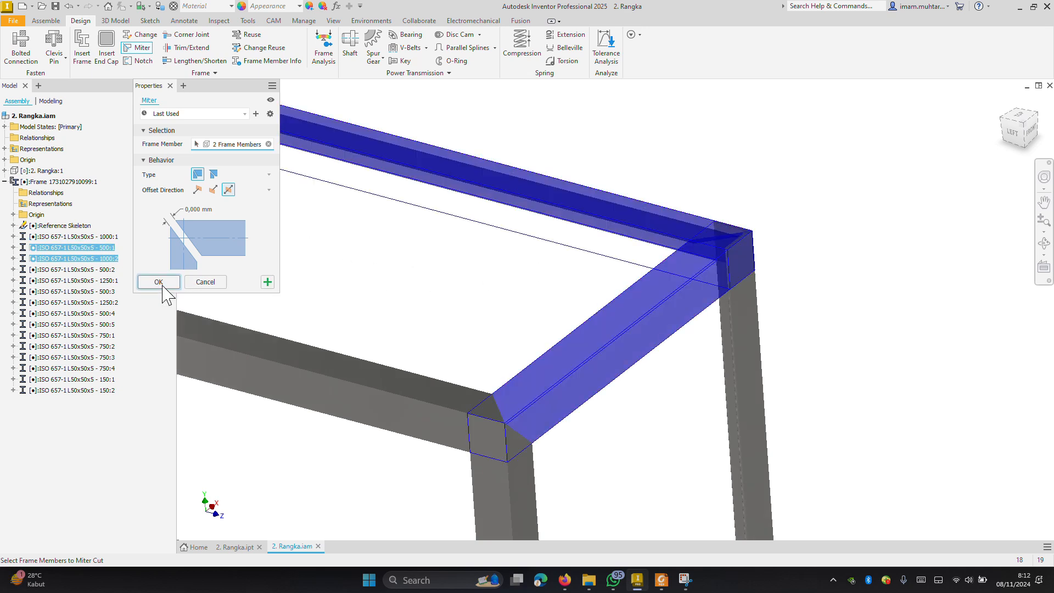
key("Return")
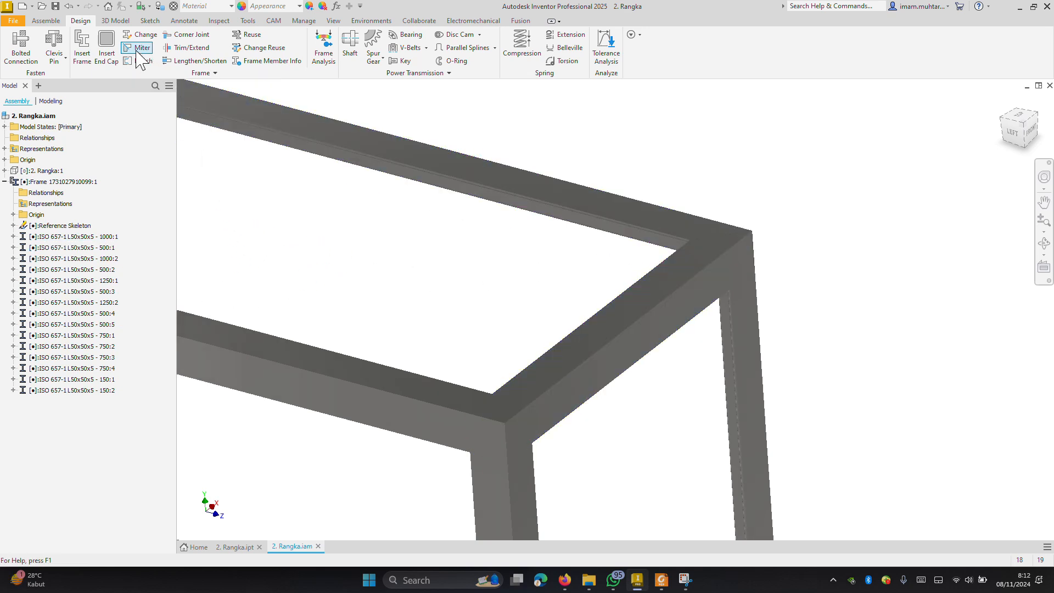
Miter the far long top member (1000:2) with the far vertical leg (750:2) at their shared top corner
left_click(137, 49)
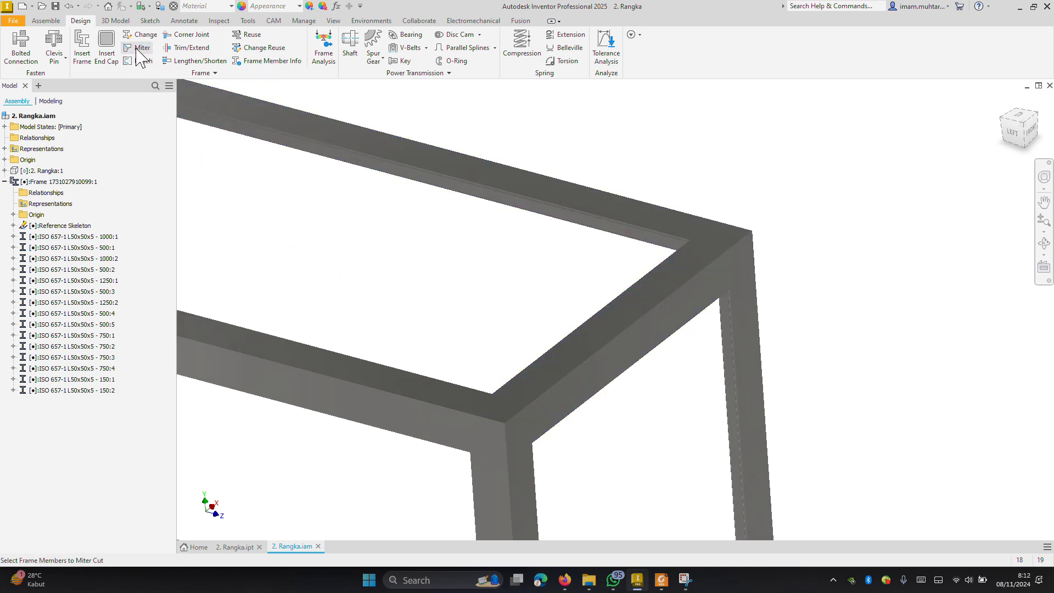
left_click(672, 221)
left_click(742, 302)
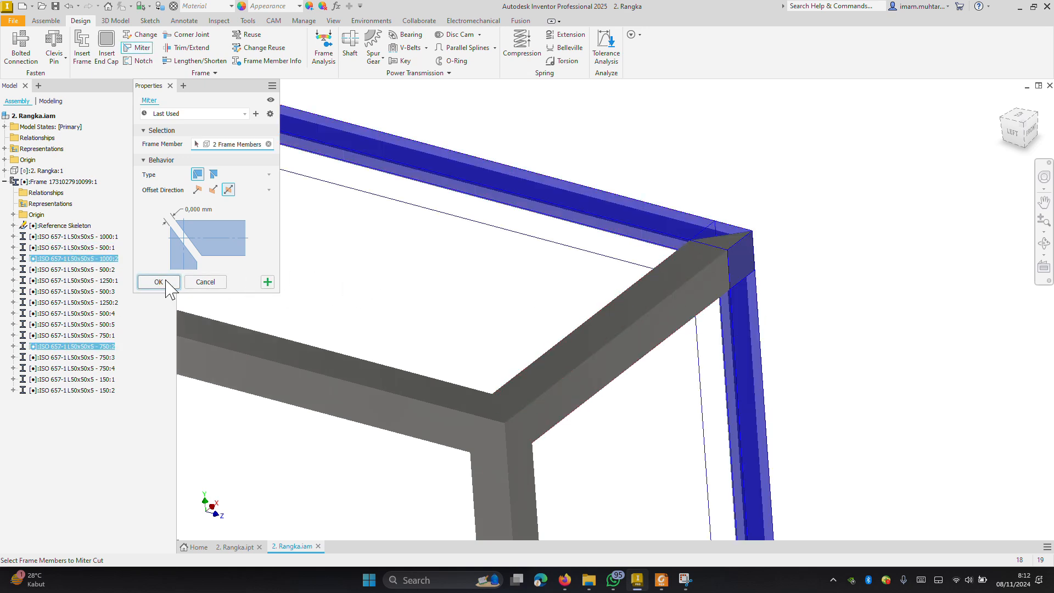
left_click(165, 280)
Miter the short top member (500:1) with the far vertical leg (750:2) to complete the far top corner above the extension
left_click(138, 48)
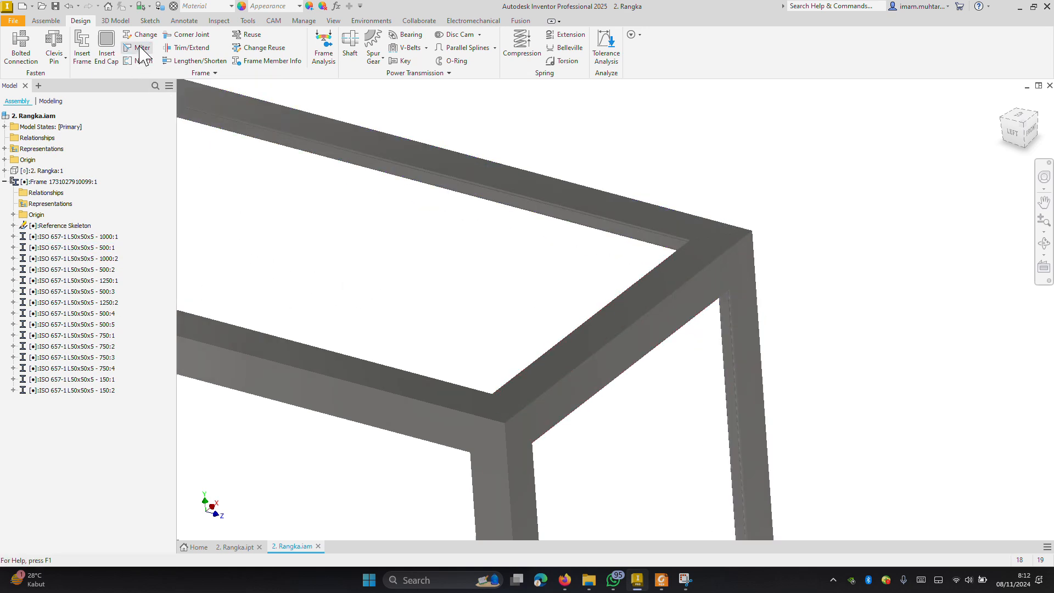
left_click(759, 357)
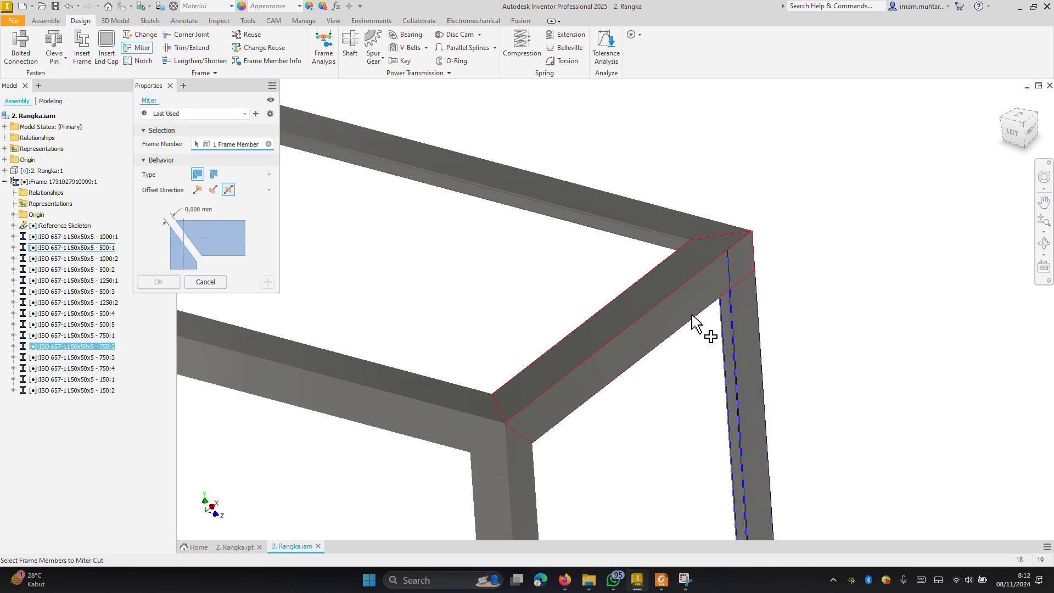
left_click(695, 322)
left_click(165, 282)
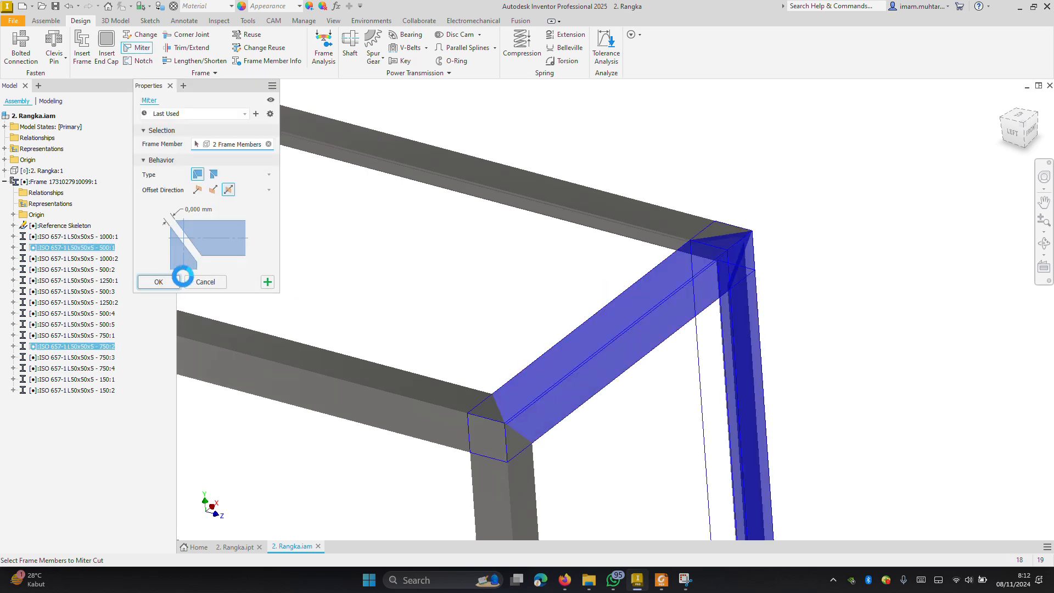
Miter the near long top member (1000:1) with the vertical leg (750:4) at the near top corner away from the extension
key("Home")
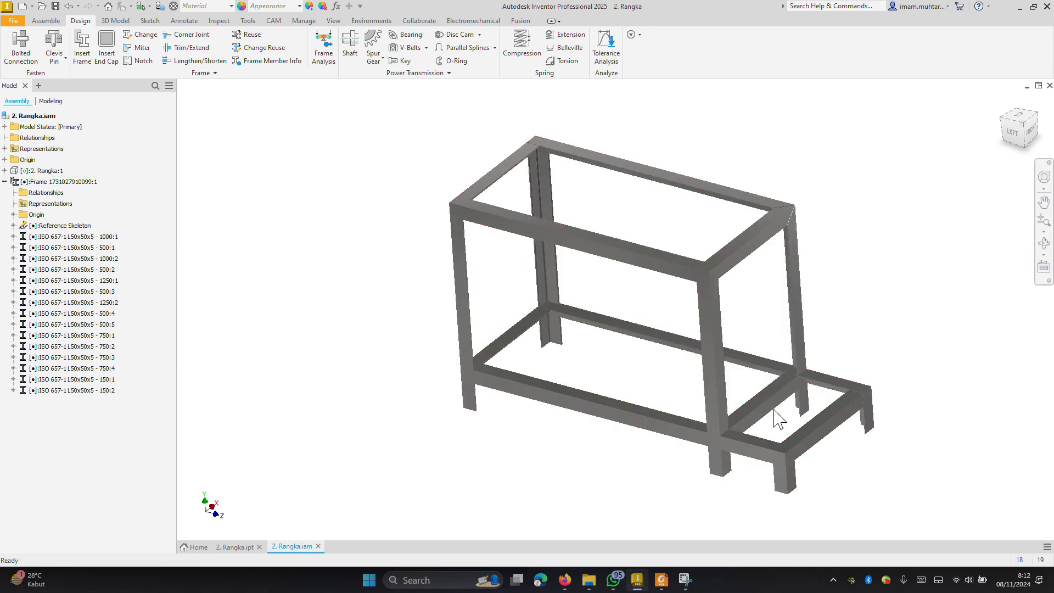
scroll(442, 224, "down", 5)
left_click(137, 47)
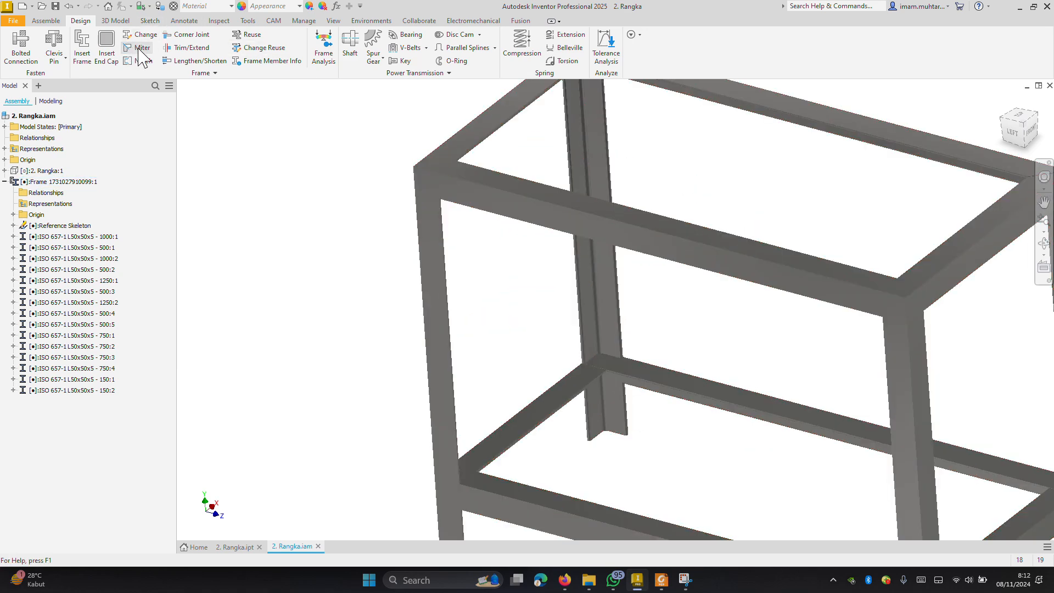
left_click(499, 206)
left_click(441, 233)
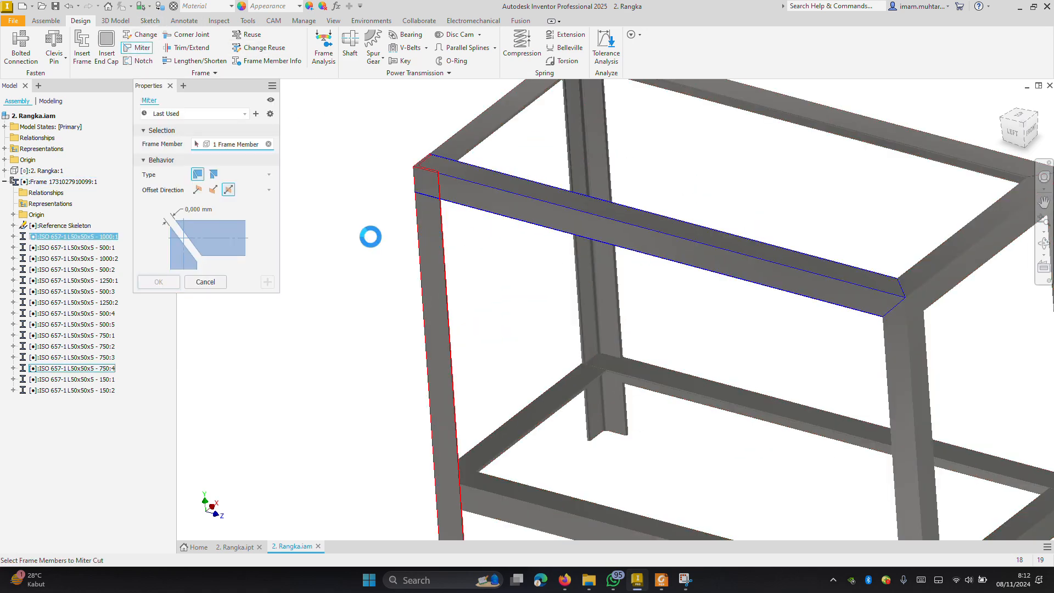
left_click(164, 285)
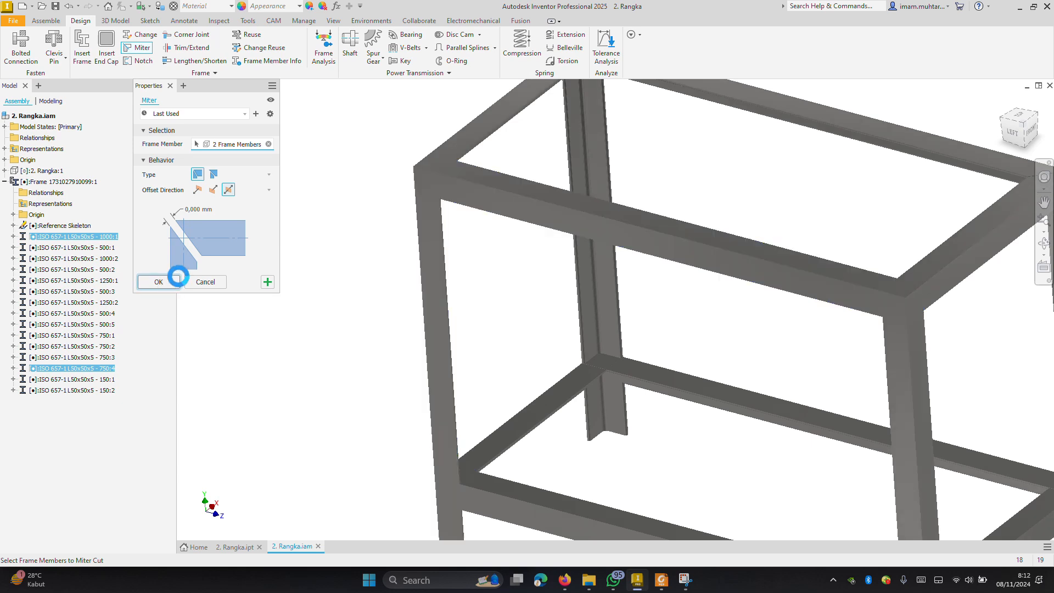
Miter the short top member (500:2) with the near long top member (1000:1) and with the vertical leg (750:4) at the same corner
left_click(140, 48)
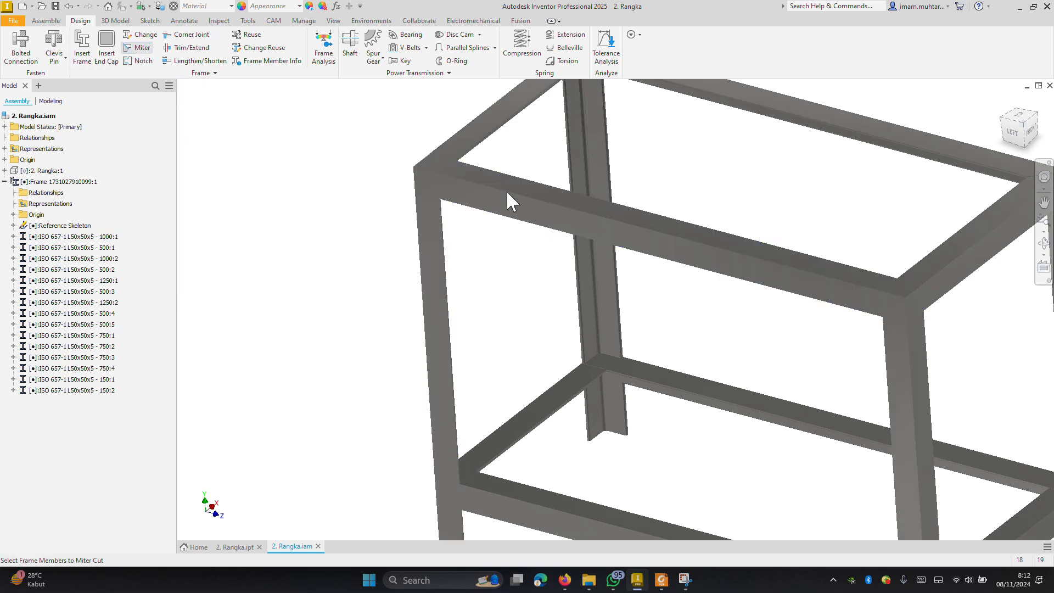
left_click(494, 209)
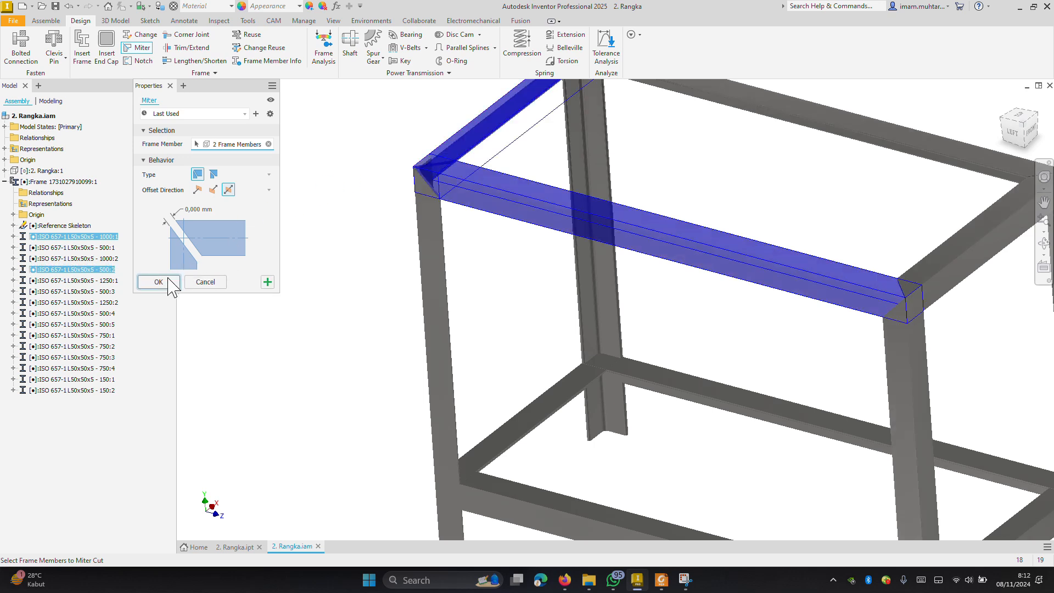
key("Return")
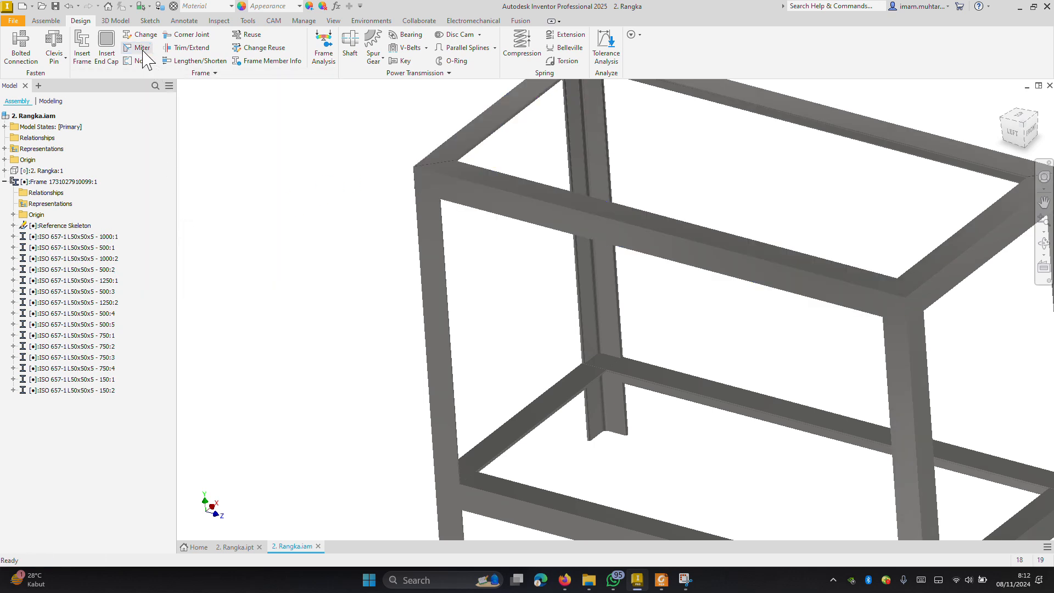
left_click(430, 252)
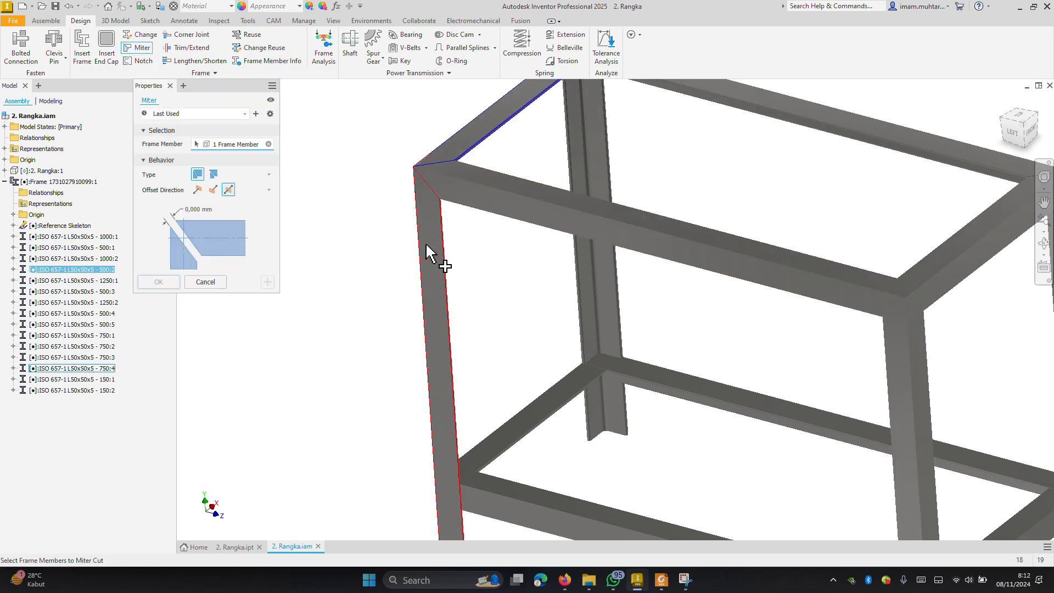
left_click(162, 284)
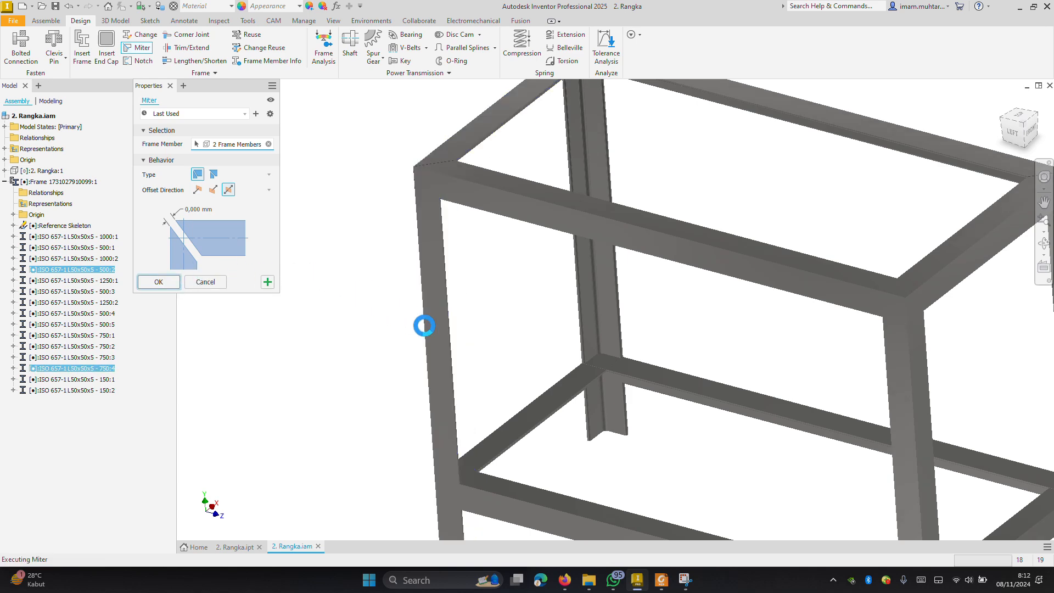
Miter the short top member (500:2) with the far long top member (1000:2) at the far top corner away from the extension
scroll(446, 346, "down", 5)
scroll(528, 184, "up", 5)
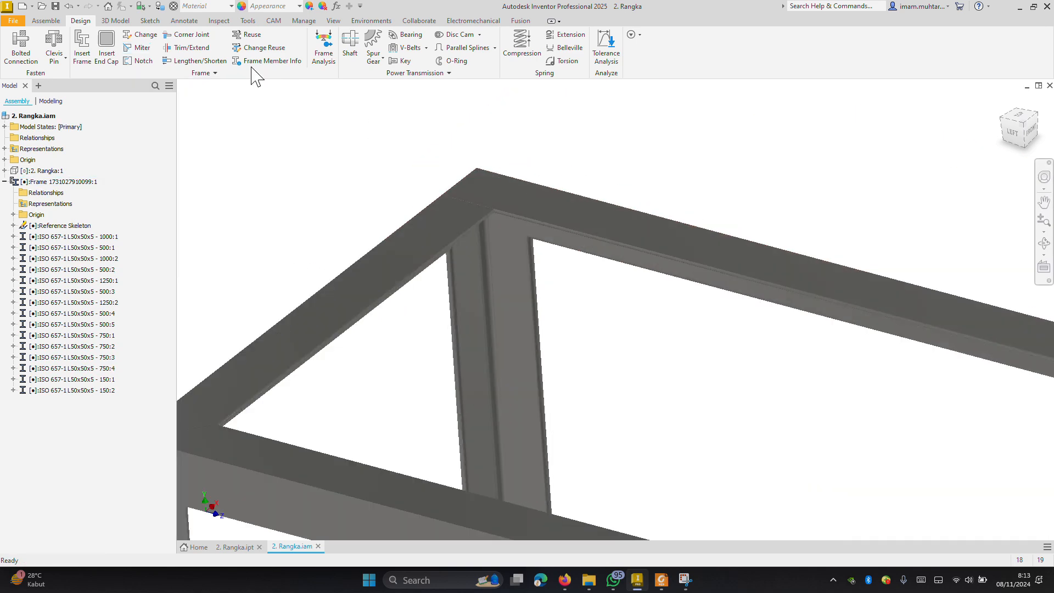
left_click(137, 47)
left_click(462, 219)
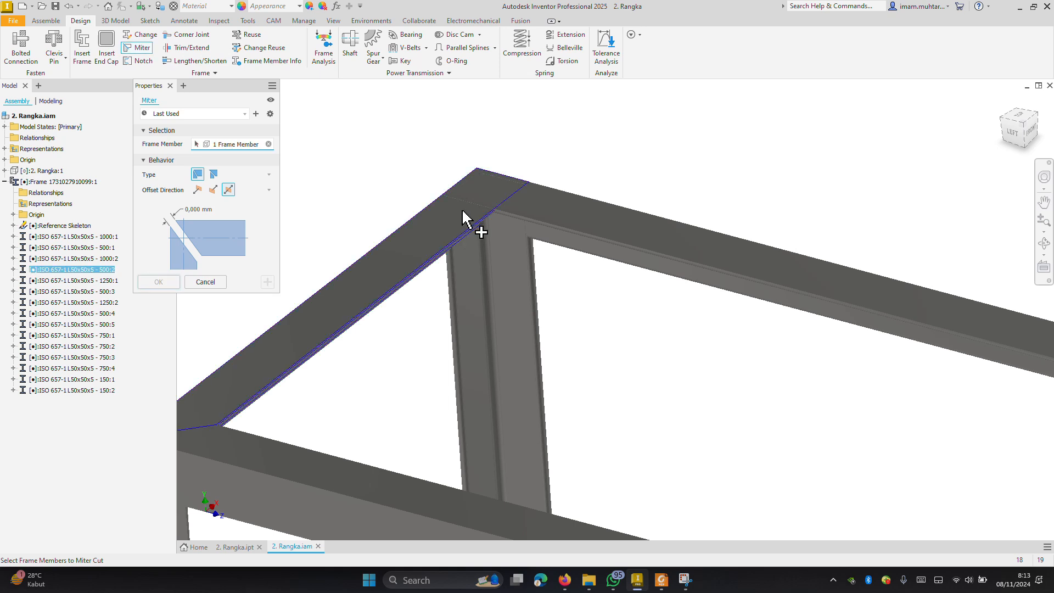
left_click(551, 207)
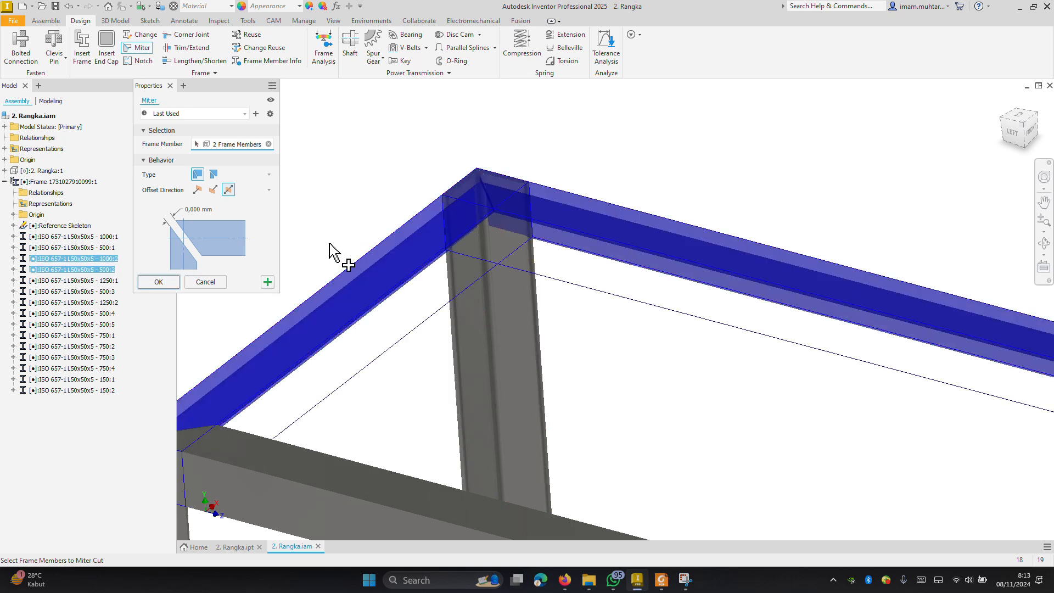
left_click(165, 282)
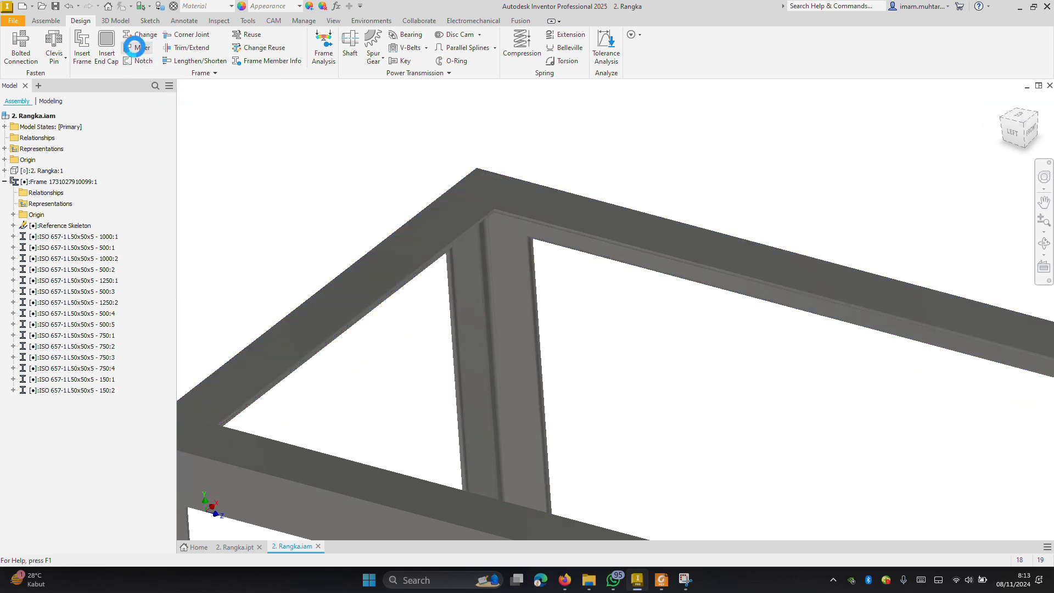
Miter the vertical leg (750:3) with the far long top member (1000:2) and with the short top member (500:2) at their shared top corner
left_click(134, 48)
left_click(581, 228)
left_click(518, 299)
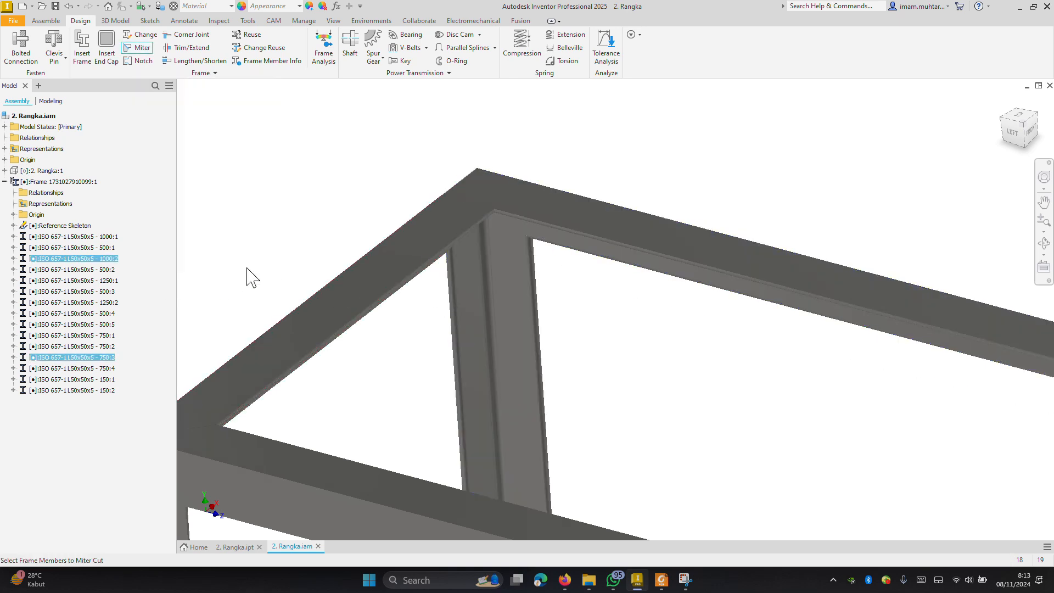
left_click(134, 48)
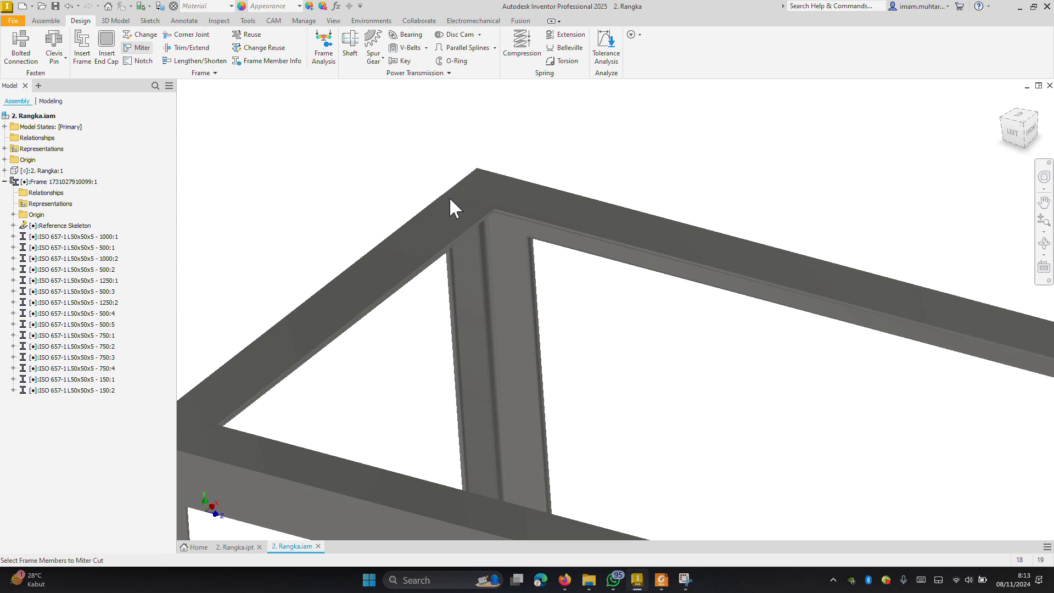
left_click(444, 261)
left_click(439, 270)
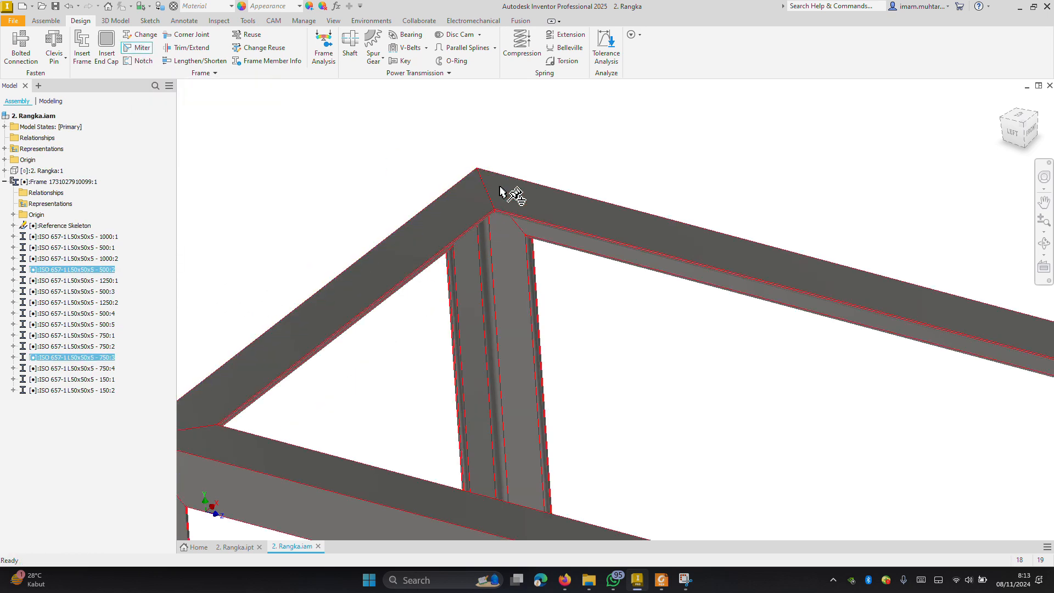
Miter the near long lower member (1250:1) with the extension's short end member (500:3) at the near outer corner
scroll(502, 138, "up", 5)
scroll(454, 377, "down", 3)
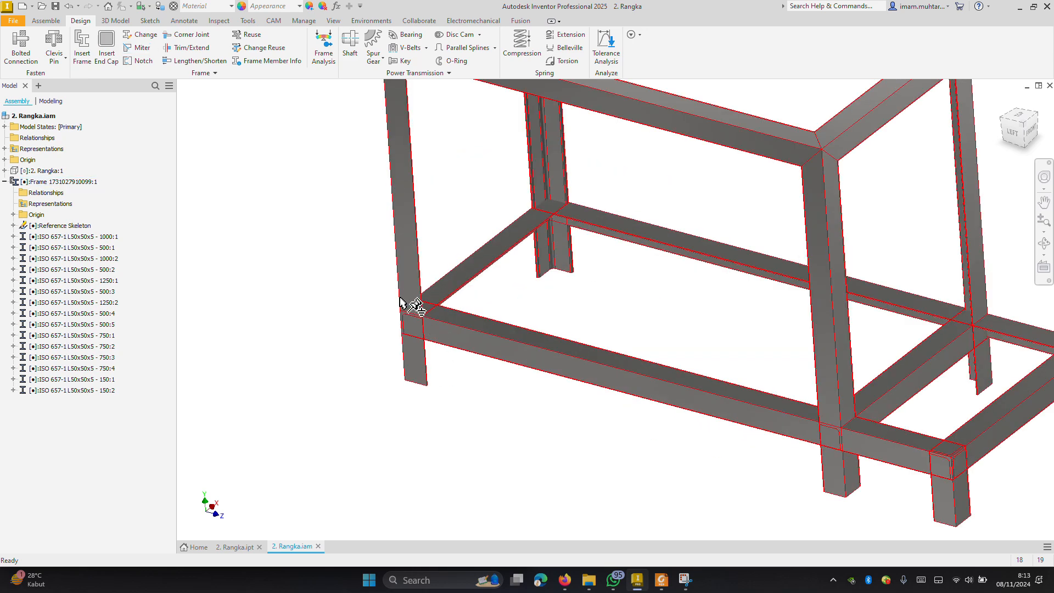
scroll(758, 405, "up", 3)
scroll(713, 389, "down", 4)
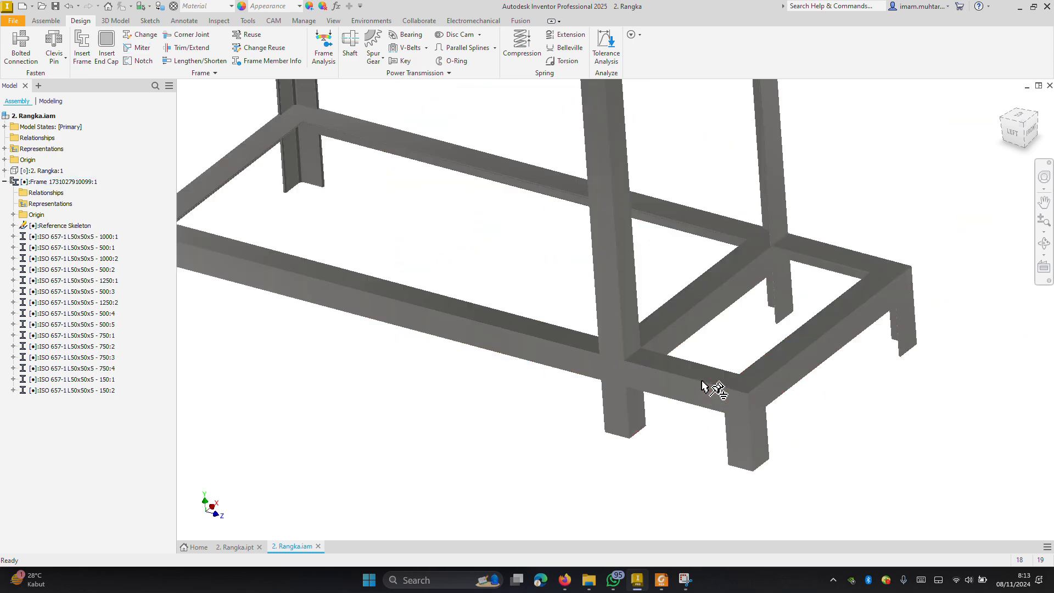
left_click(139, 48)
left_click(684, 383)
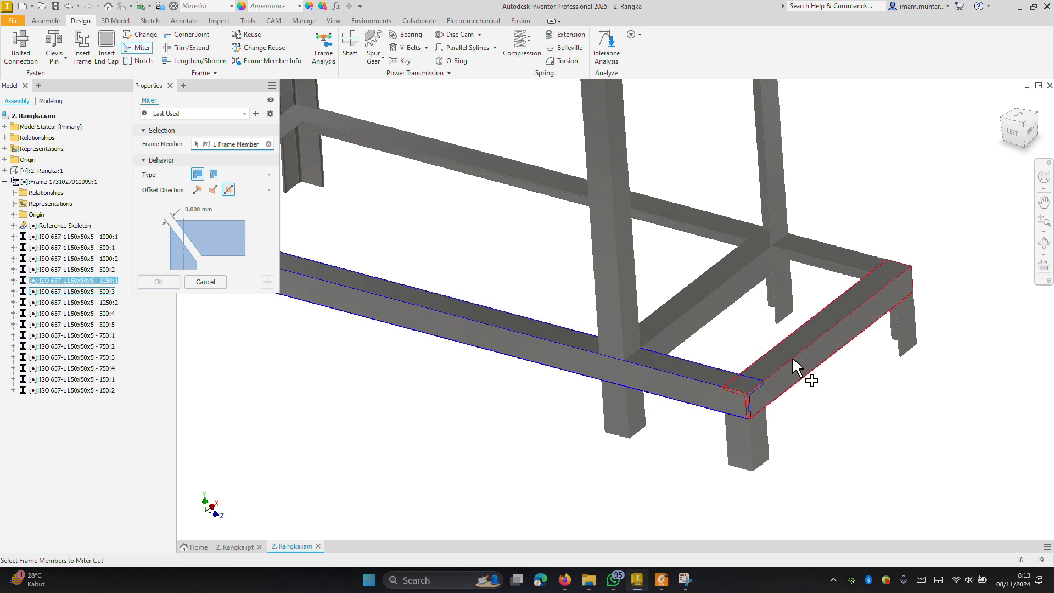
left_click(802, 369)
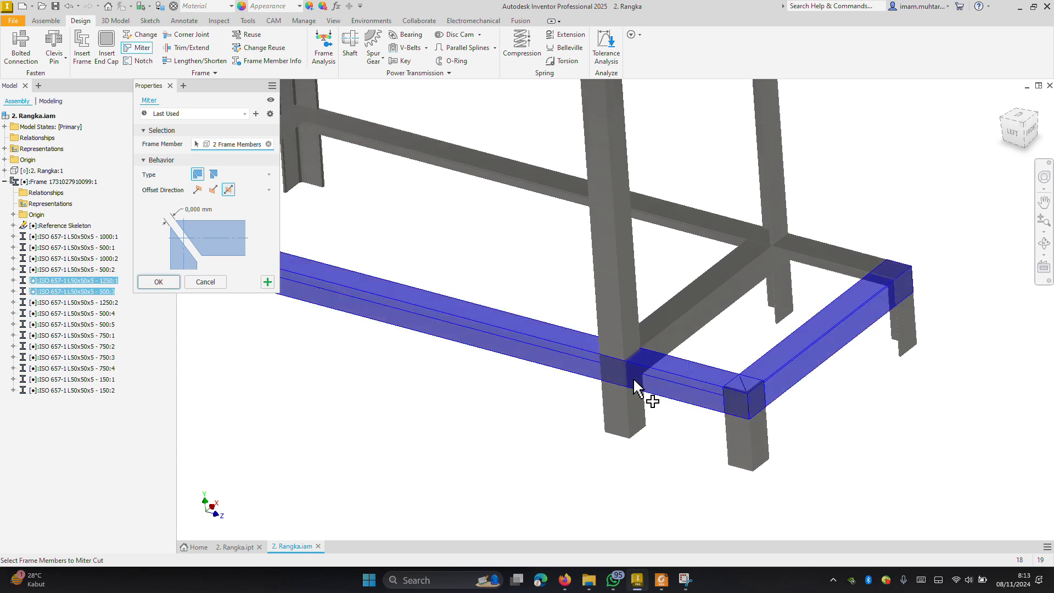
left_click(166, 282)
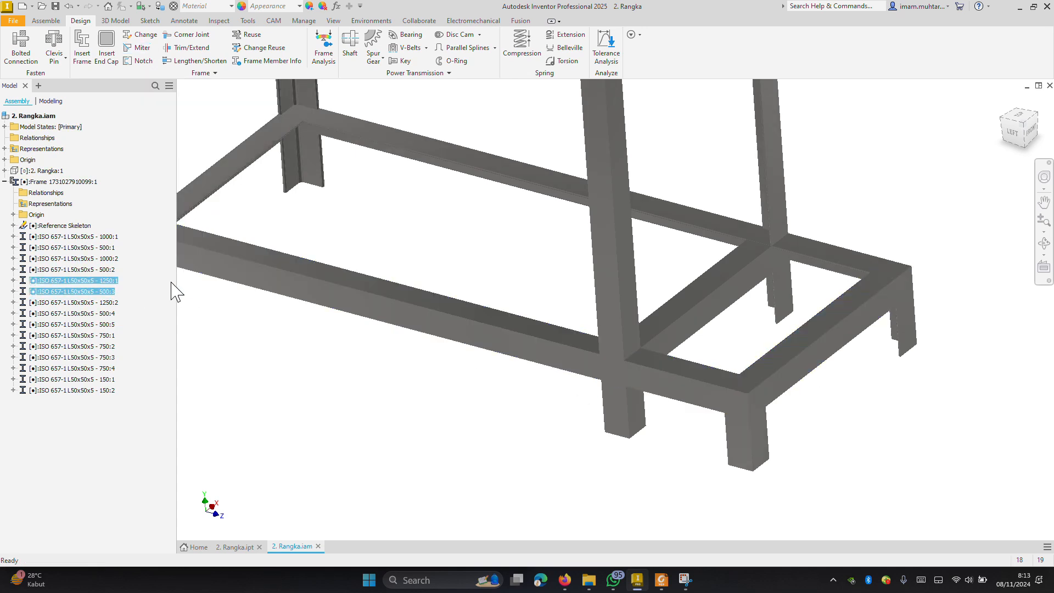
Miter the extension's short end member (500:3) with the far long lower member (1250:2) at the far outer corner
left_click(144, 48)
left_click(860, 293)
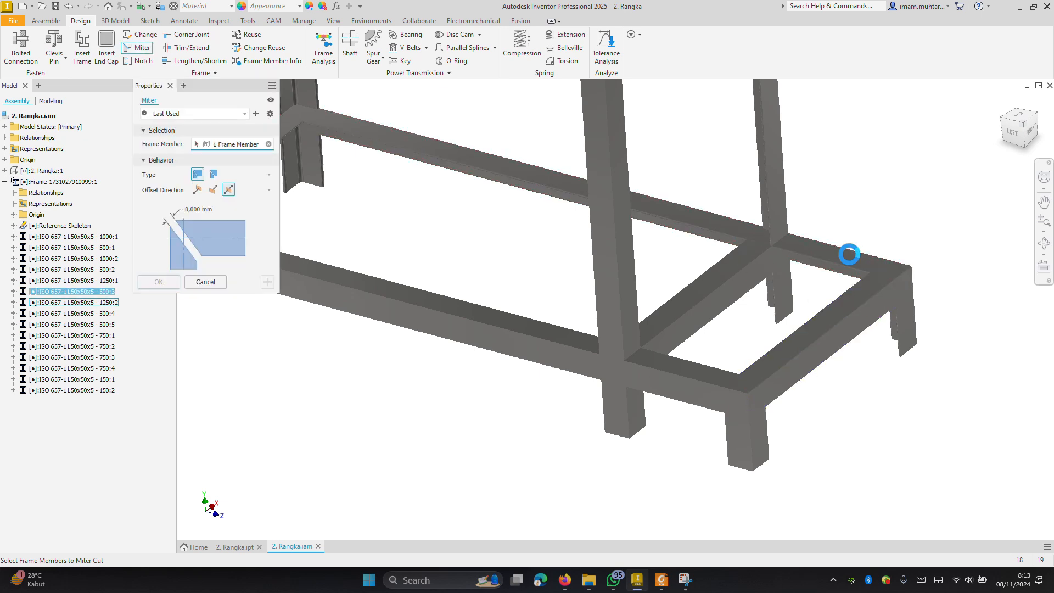
left_click(849, 255)
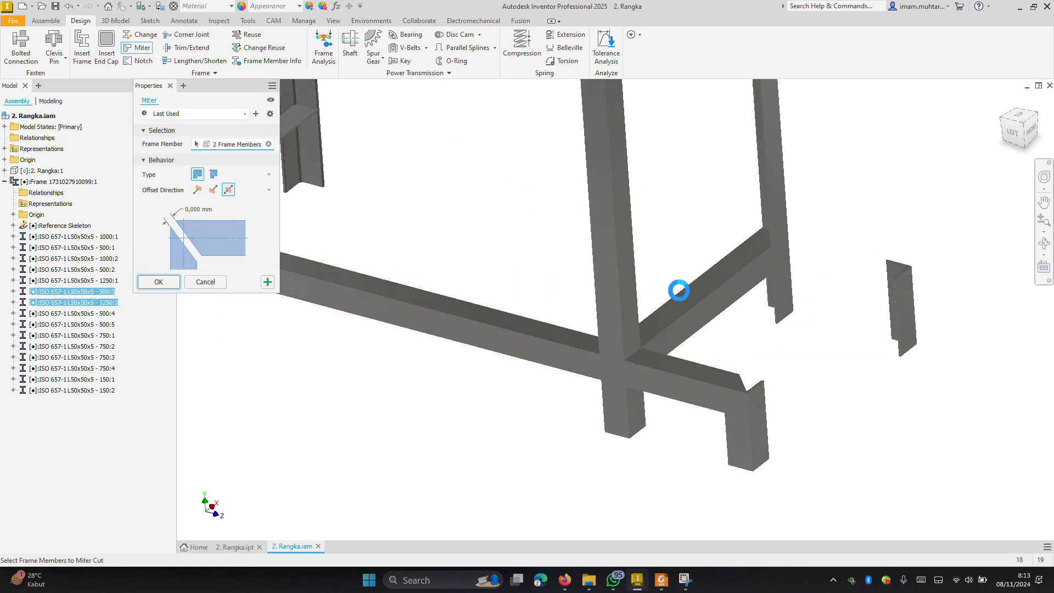
key("Return")
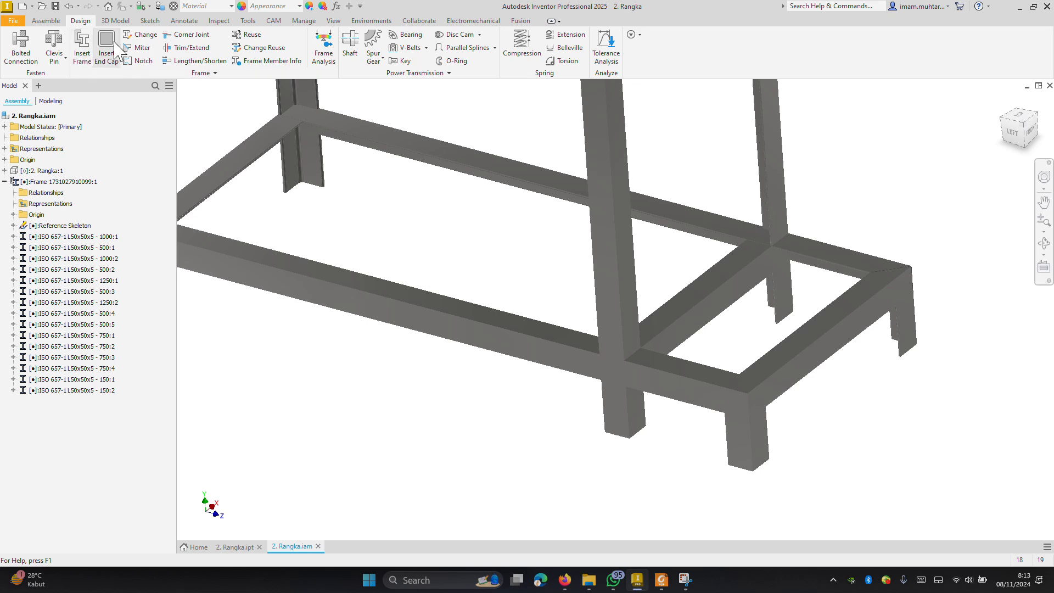
Miter the near long lower member (1250:1) with the short foot (150:1) at the extension's near outer corner
left_click(142, 48)
left_click(738, 405)
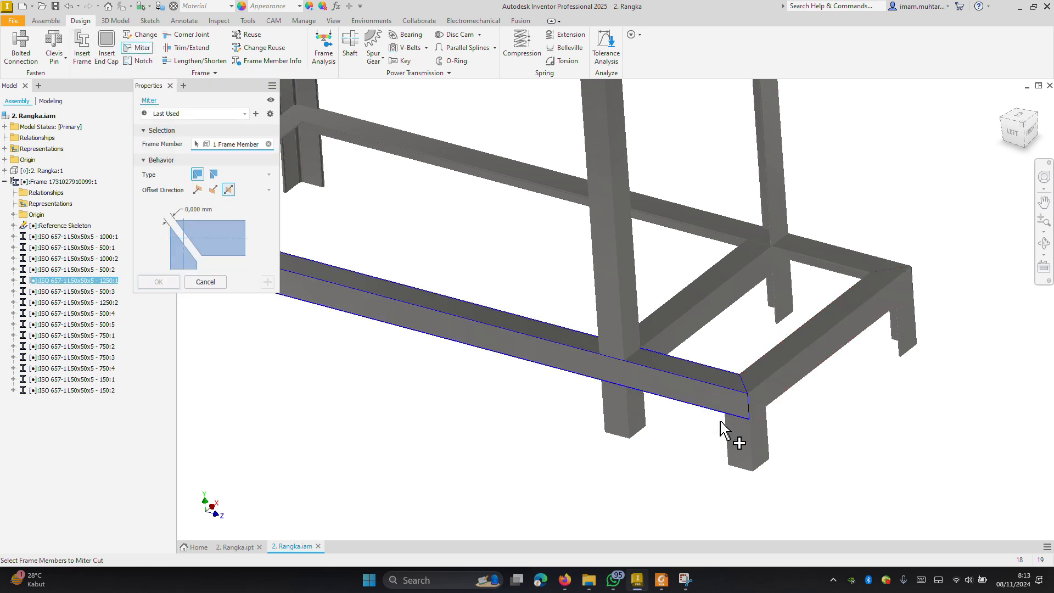
left_click(726, 434)
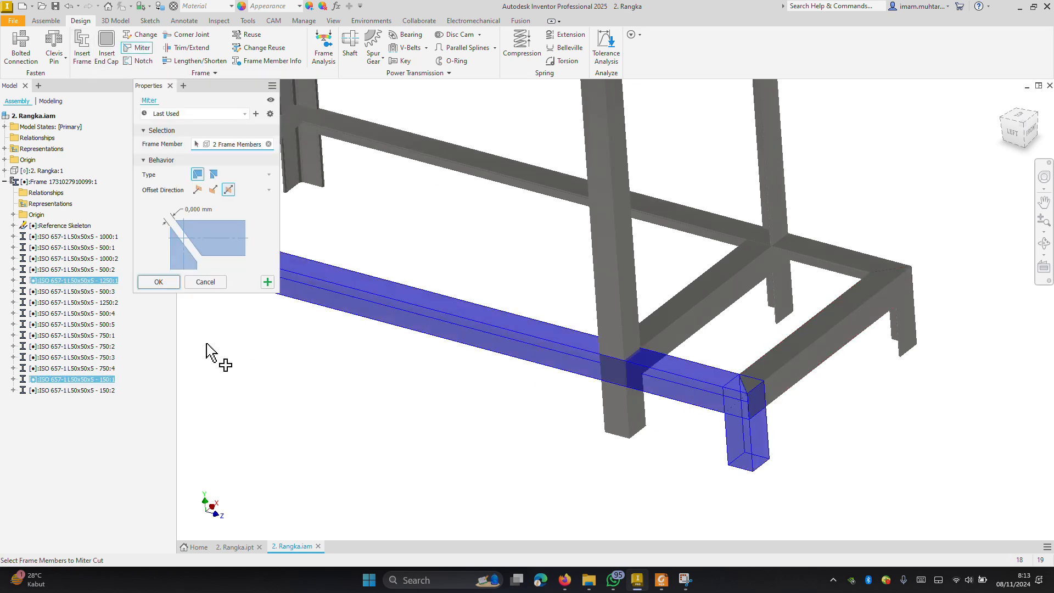
left_click(159, 281)
Miter the extension's short end member (500:3) with the near short foot (150:1) to complete the near outer corner
left_click(140, 49)
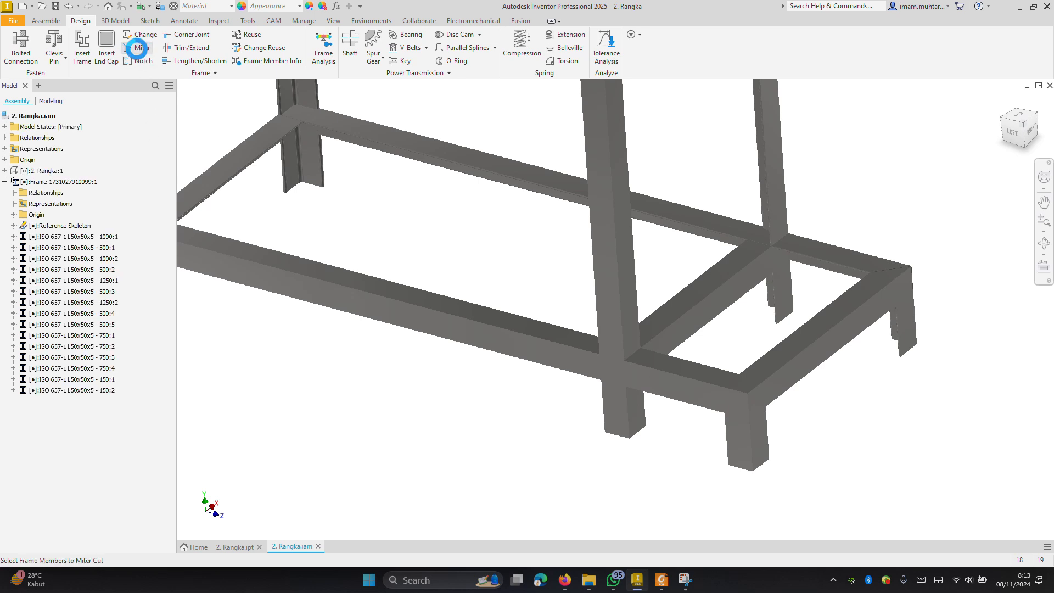
left_click(780, 383)
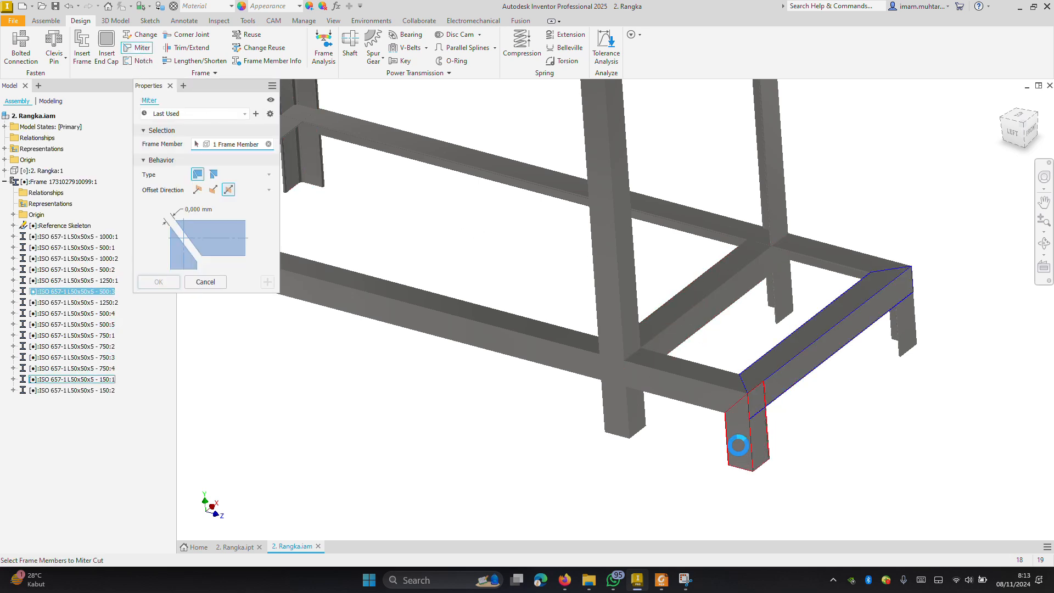
left_click(741, 442)
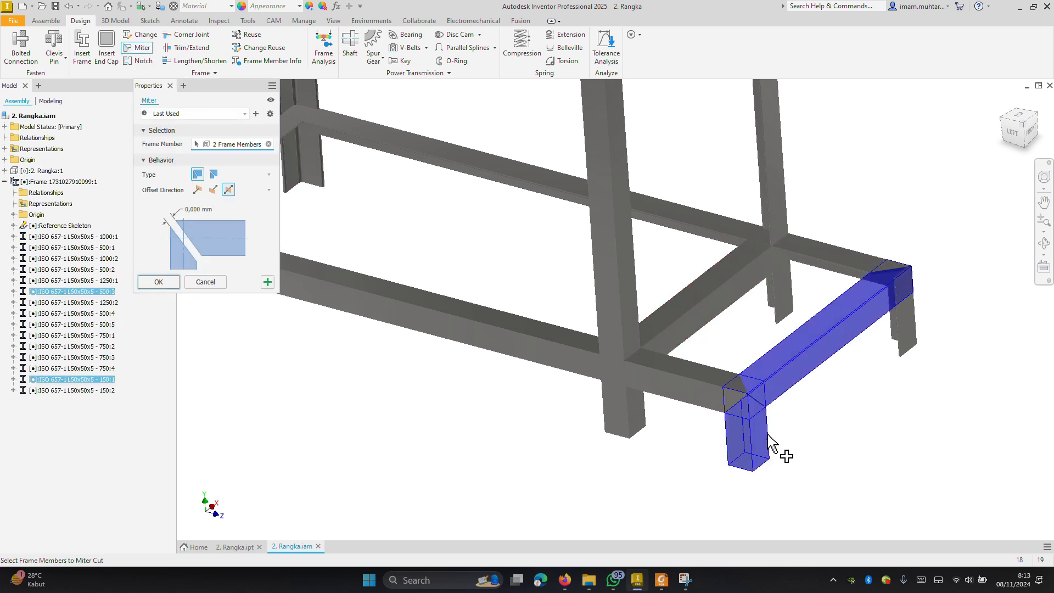
left_click(169, 282)
Miter the extension's short end member (500:3) with the far short foot (150:2) at the far outer corner
left_click(141, 48)
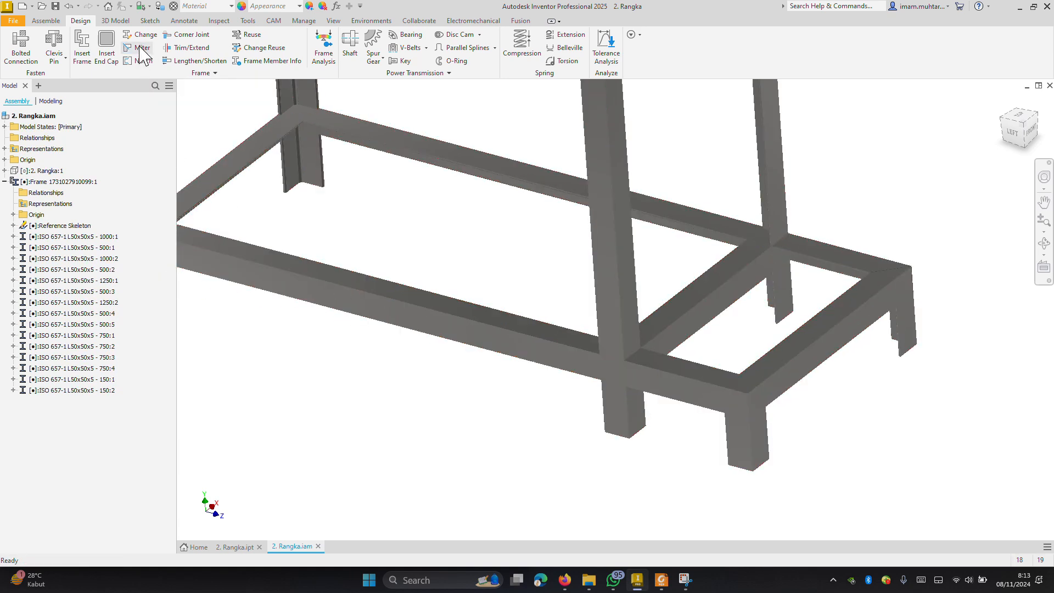
left_click(903, 283)
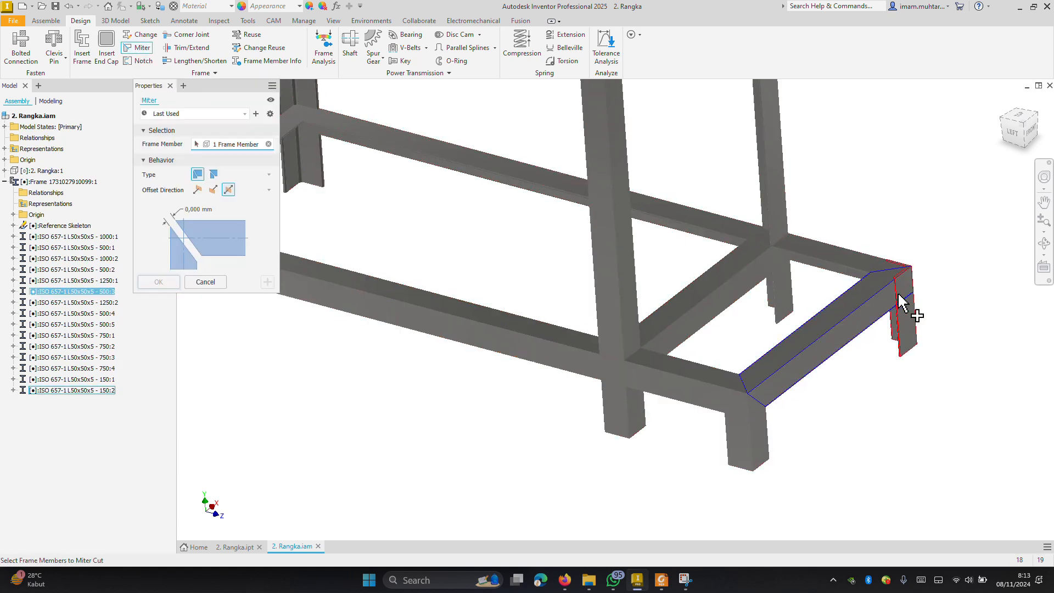
left_click(910, 312)
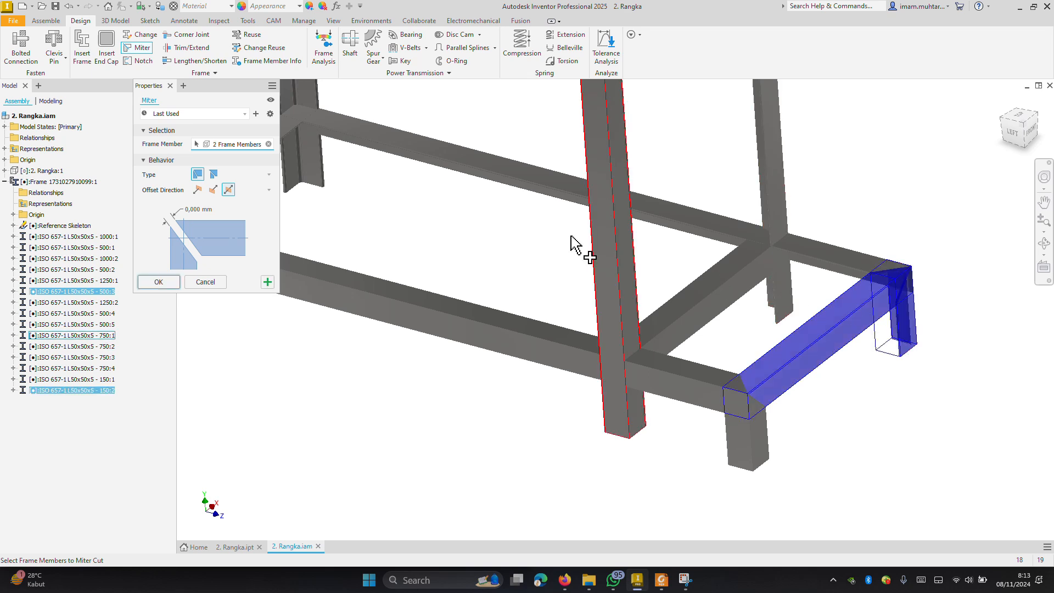
left_click(158, 282)
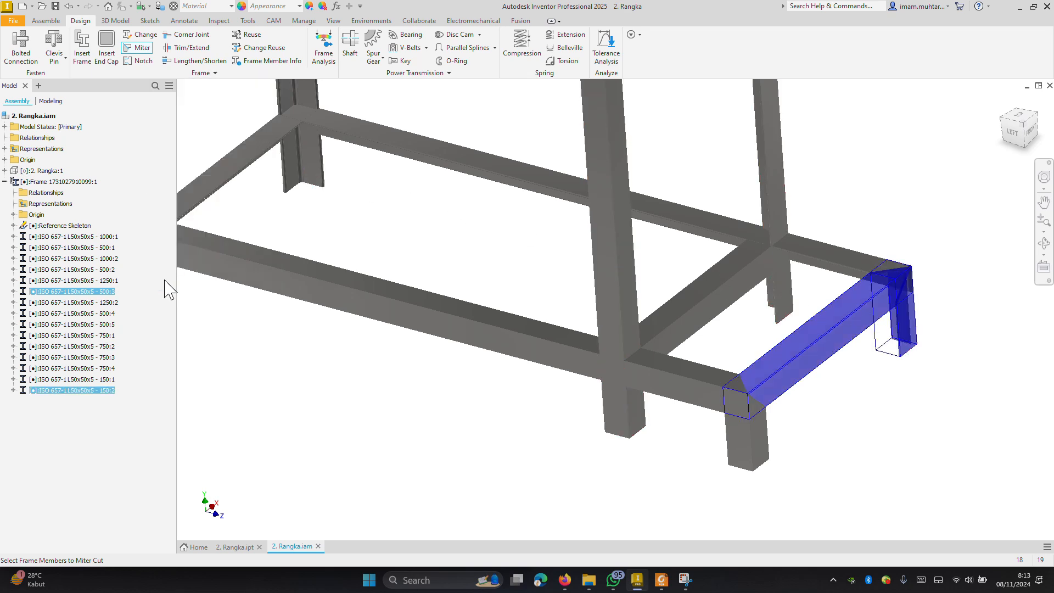
Miter the far long lower member (1250:2) with the far short foot (150:2) to complete the far outer corner
left_click(135, 49)
left_click(893, 284)
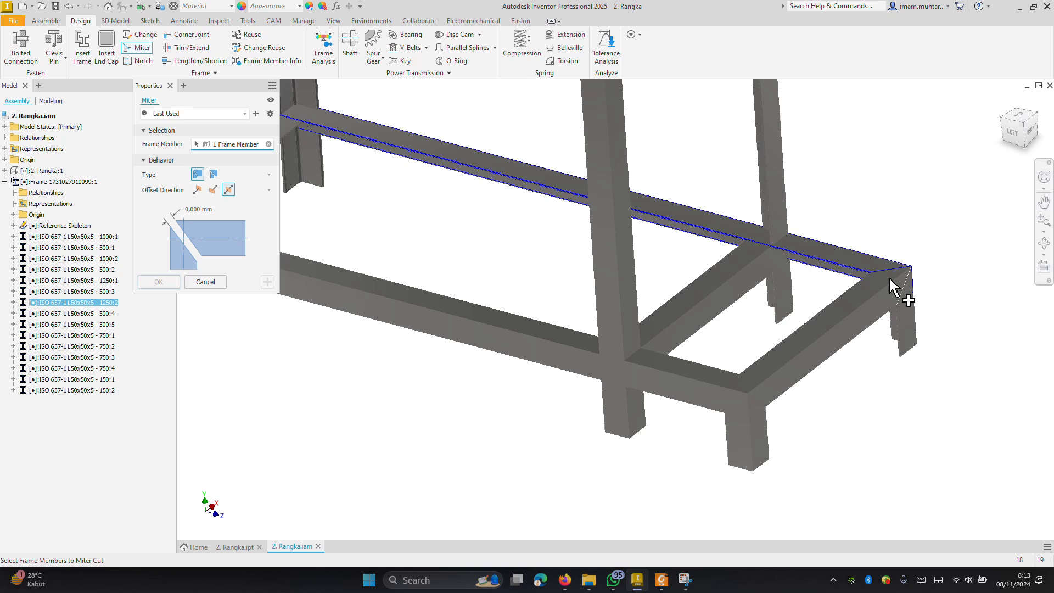
left_click(907, 325)
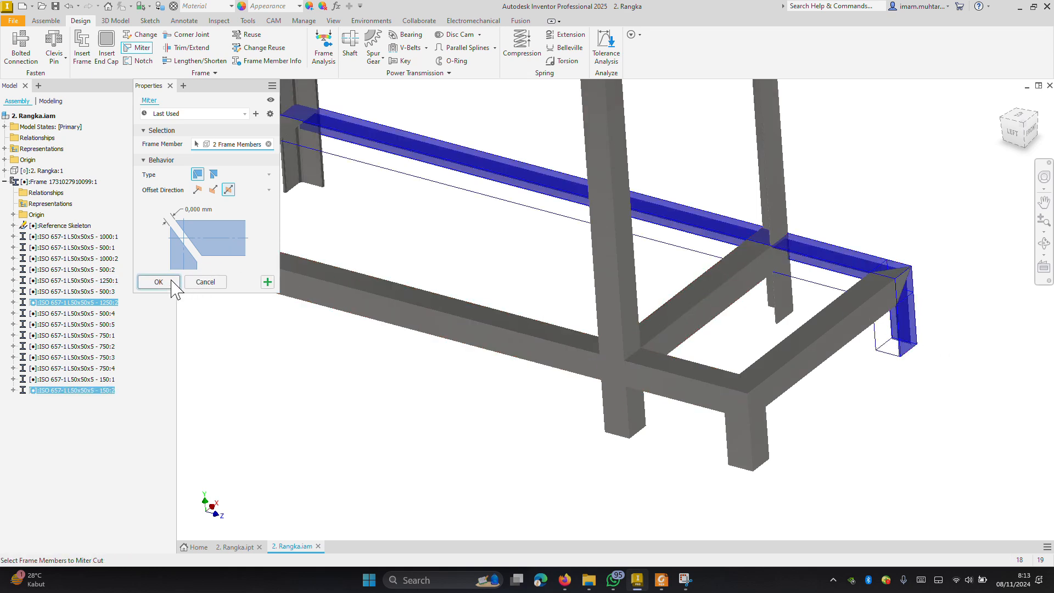
left_click(173, 279)
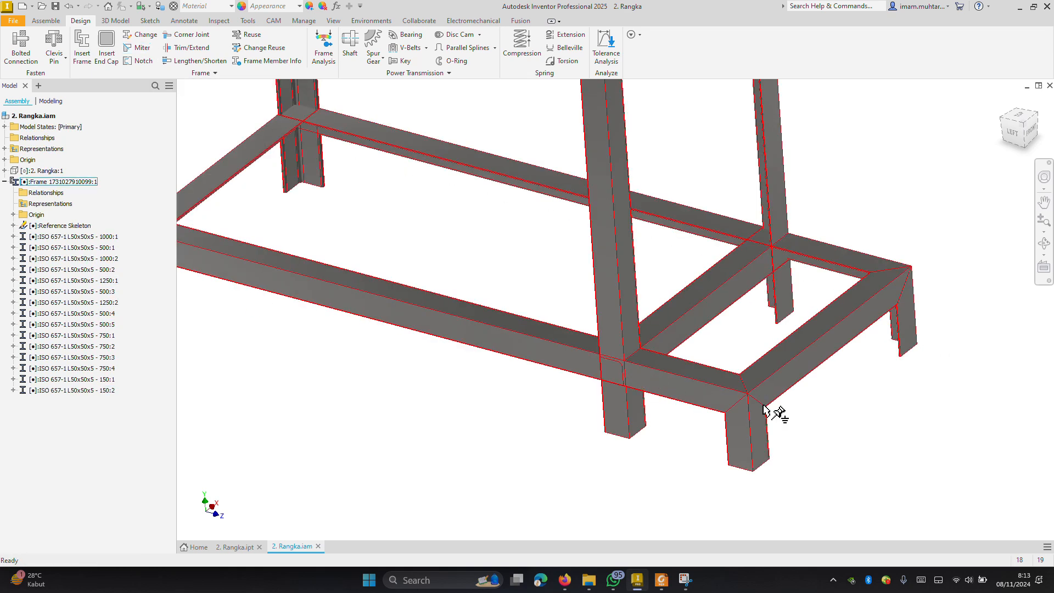
left_click(140, 49)
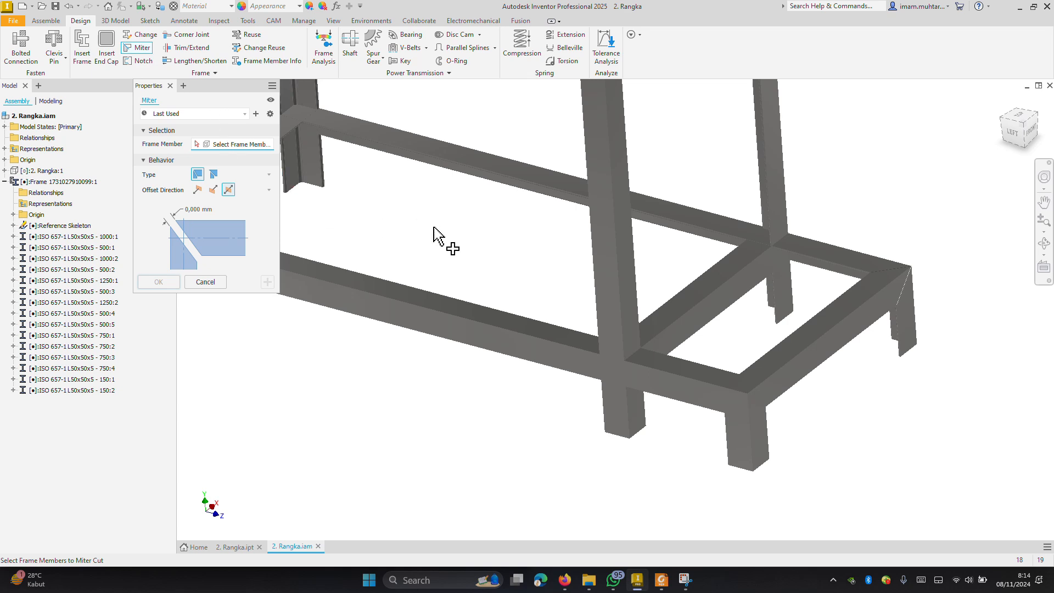
left_click(529, 357)
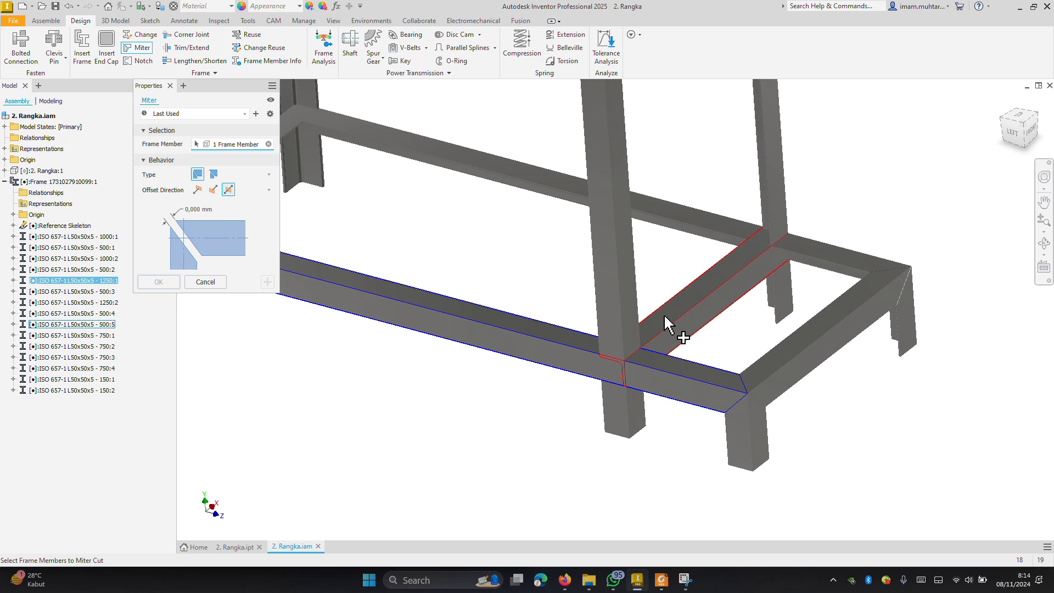
key("Escape")
Miter the short lower member (500:4) with the near long lower member (1250:1) at the end opposite the extension
scroll(735, 360, "up", 4)
scroll(397, 269, "down", 6)
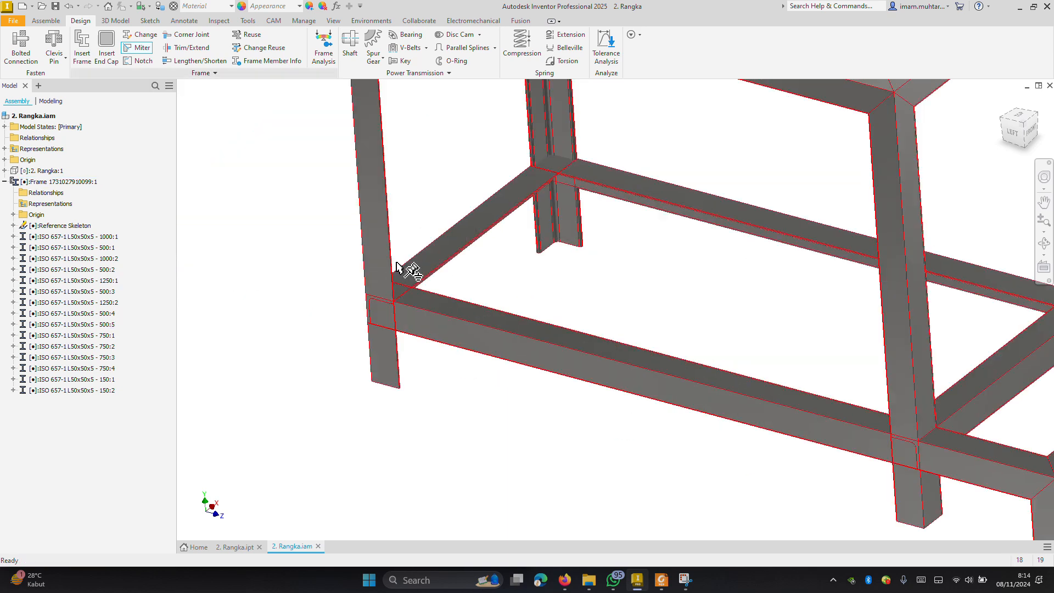
left_click(137, 48)
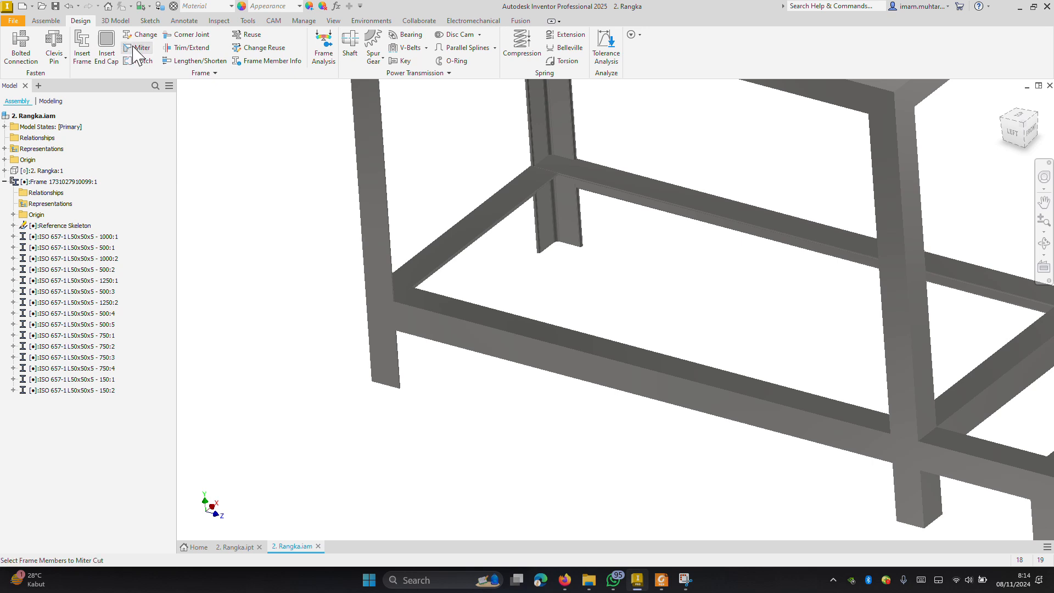
left_click(420, 269)
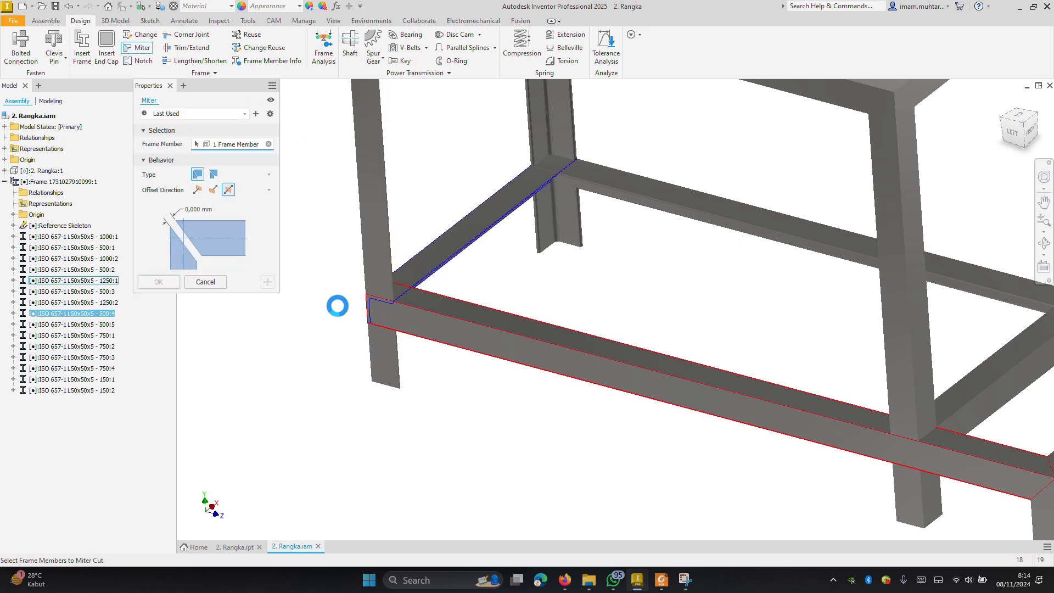
left_click(385, 315)
left_click(159, 282)
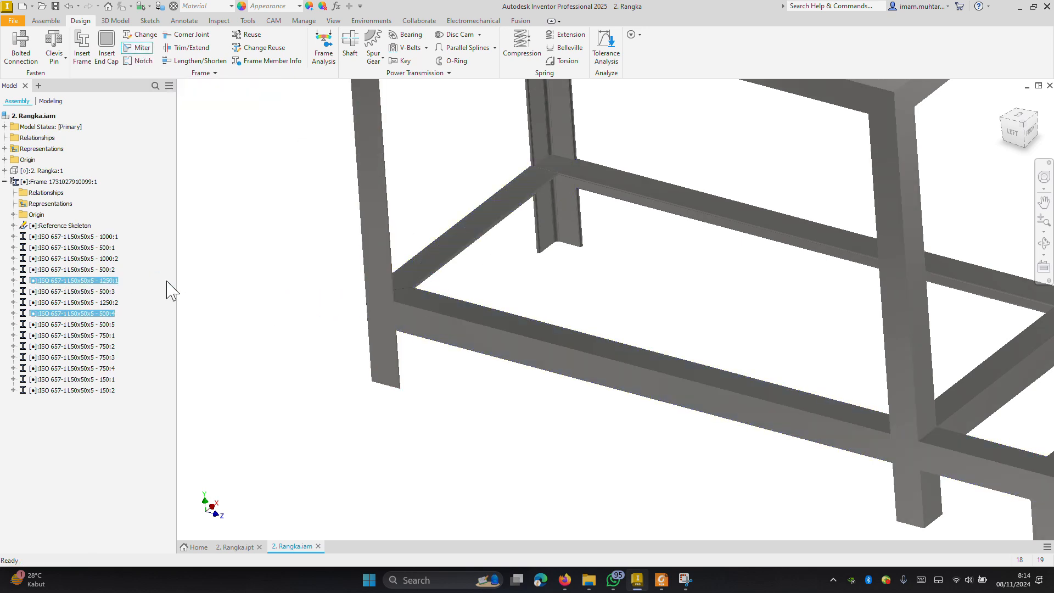
Miter the short lower member (500:4) with the far long lower member (1250:2) at the remaining lower corner
left_click(138, 47)
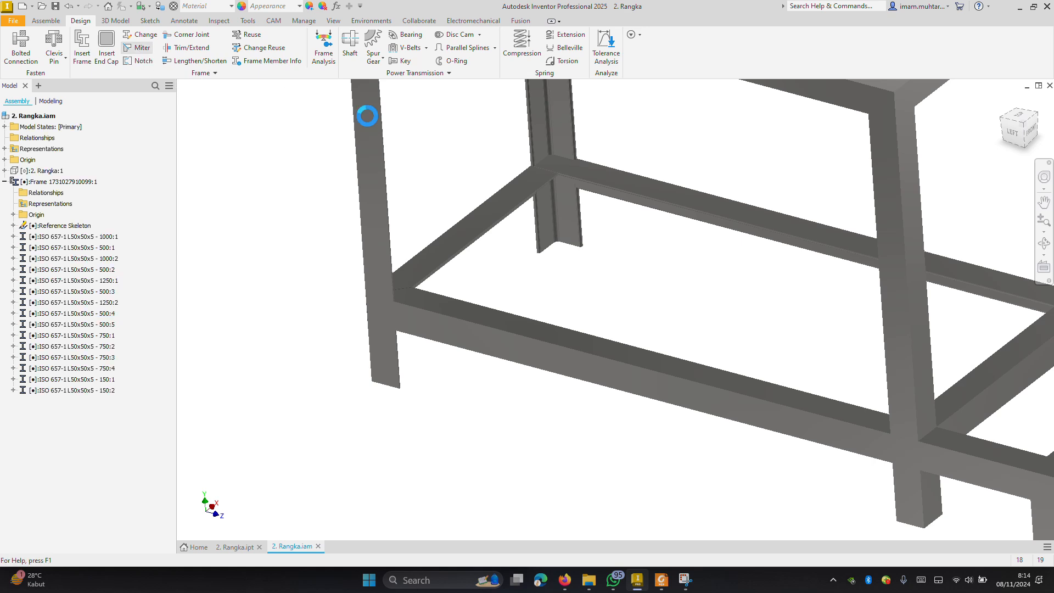
left_click(520, 198)
left_click(635, 193)
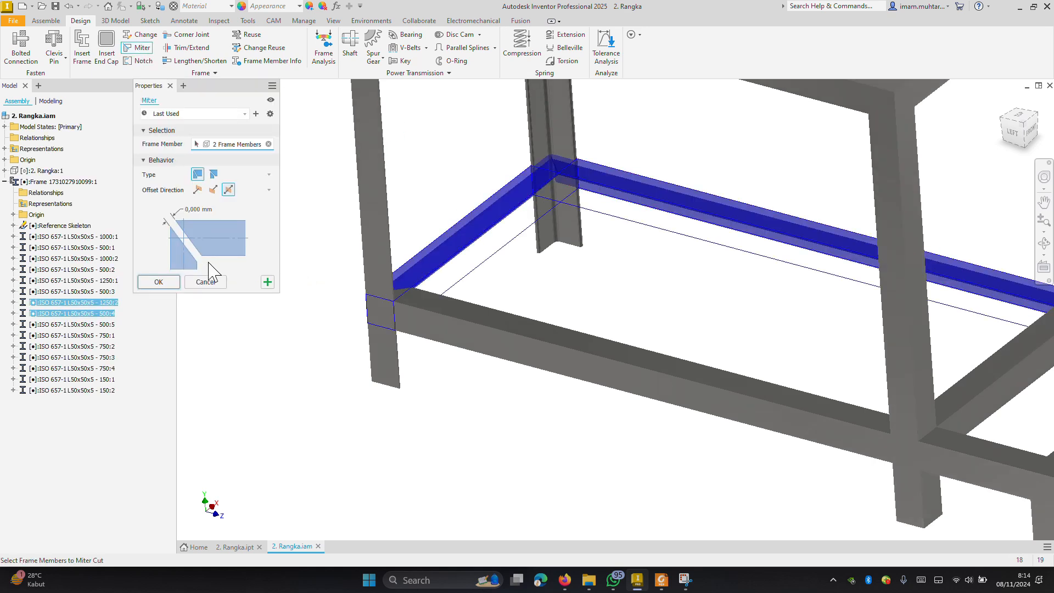
left_click(160, 281)
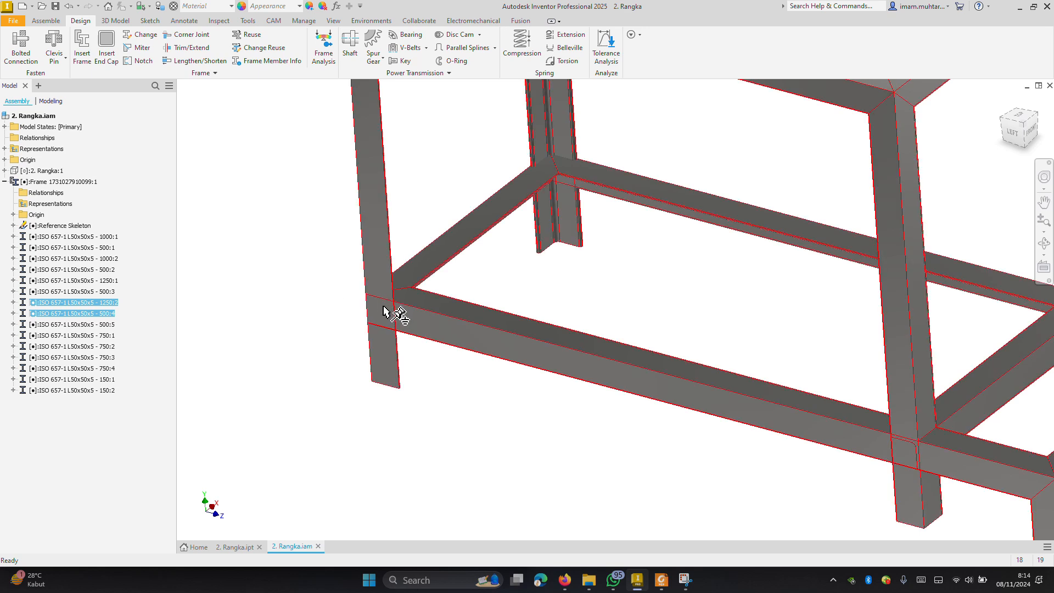
Notch the lower cross member (500:5) at the extension against the upright (750:1) using the Basic Profile
scroll(859, 459, "up", 4)
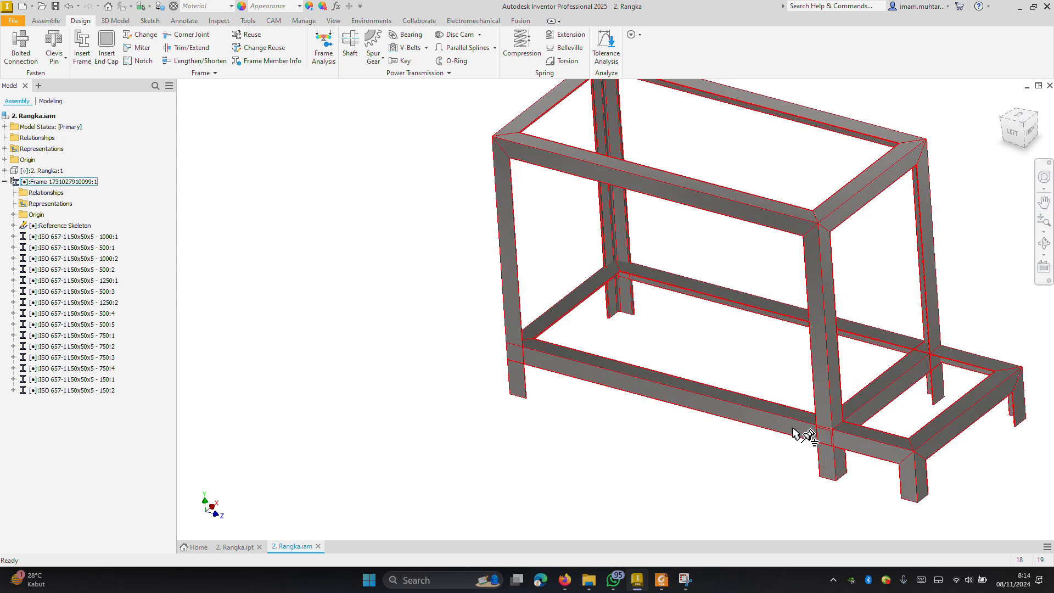
scroll(801, 388, "up", 2)
scroll(713, 219, "down", 5)
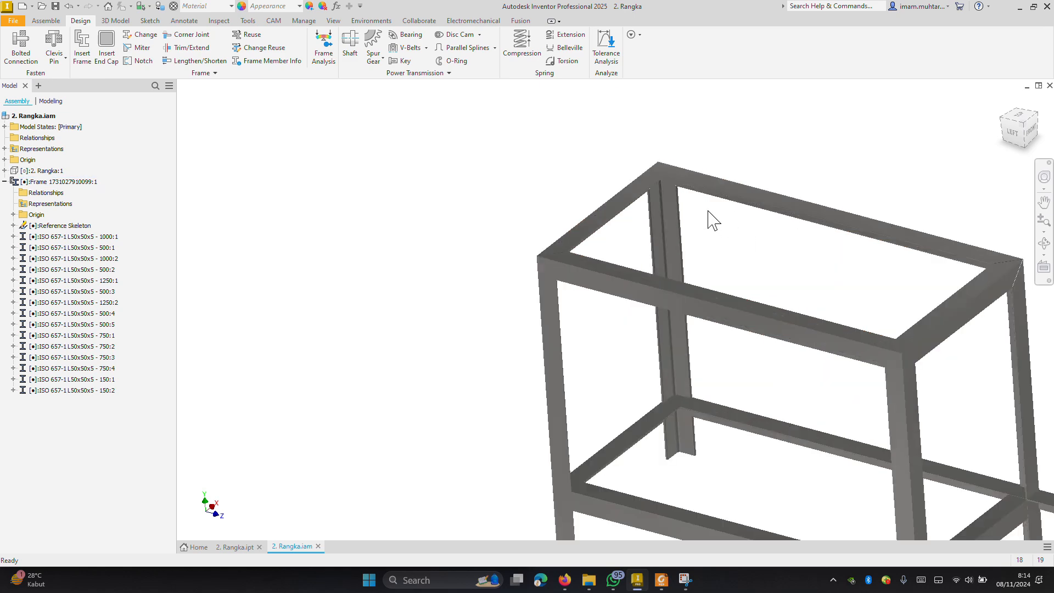
scroll(607, 341, "up", 5)
scroll(730, 431, "down", 6)
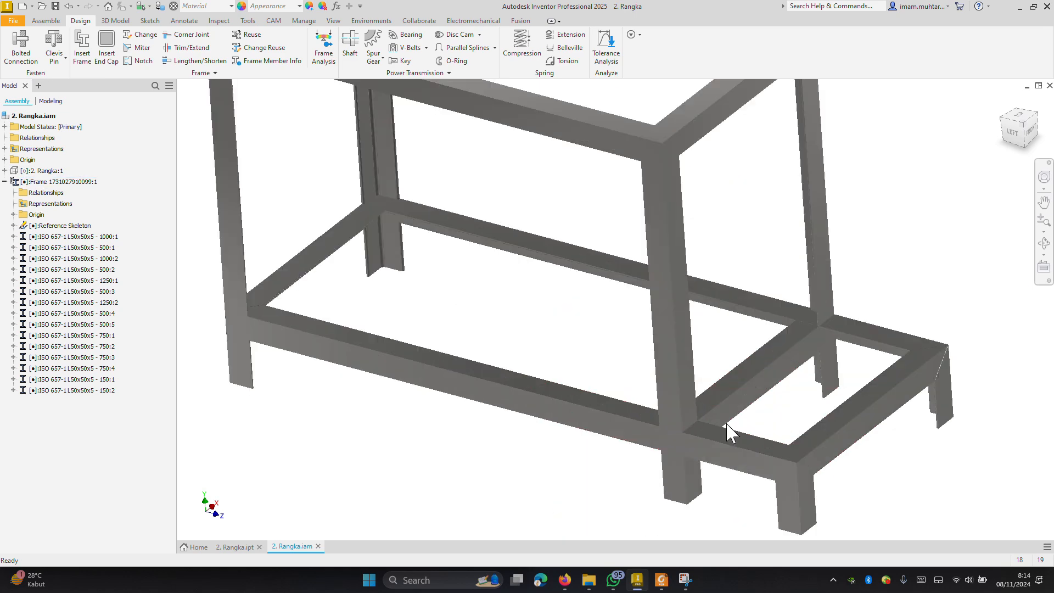
left_click(140, 61)
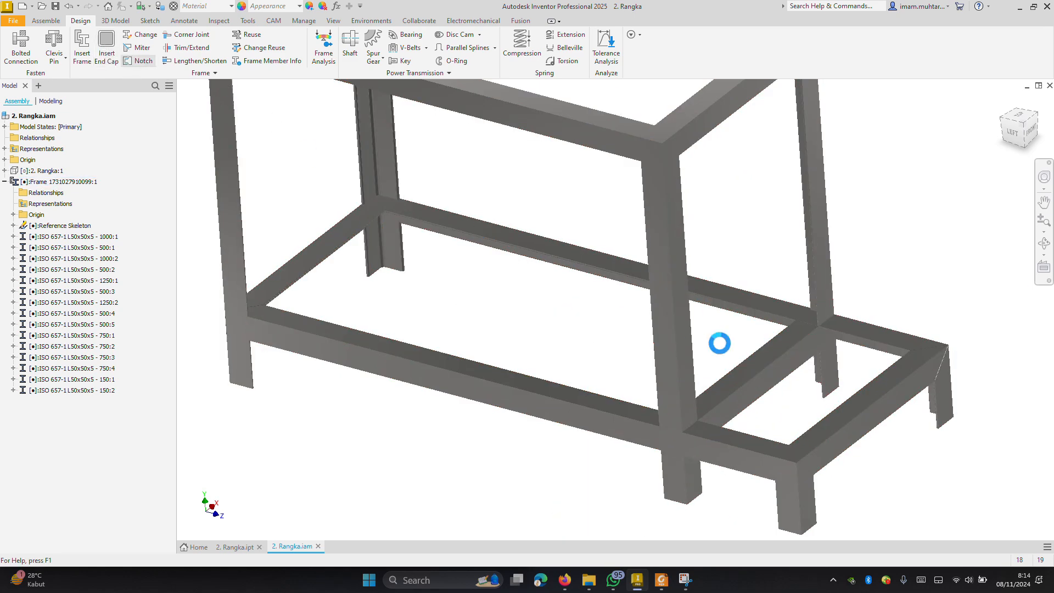
middle_click_drag(753, 365, 567, 359, "shift")
scroll(420, 250, "up", 5)
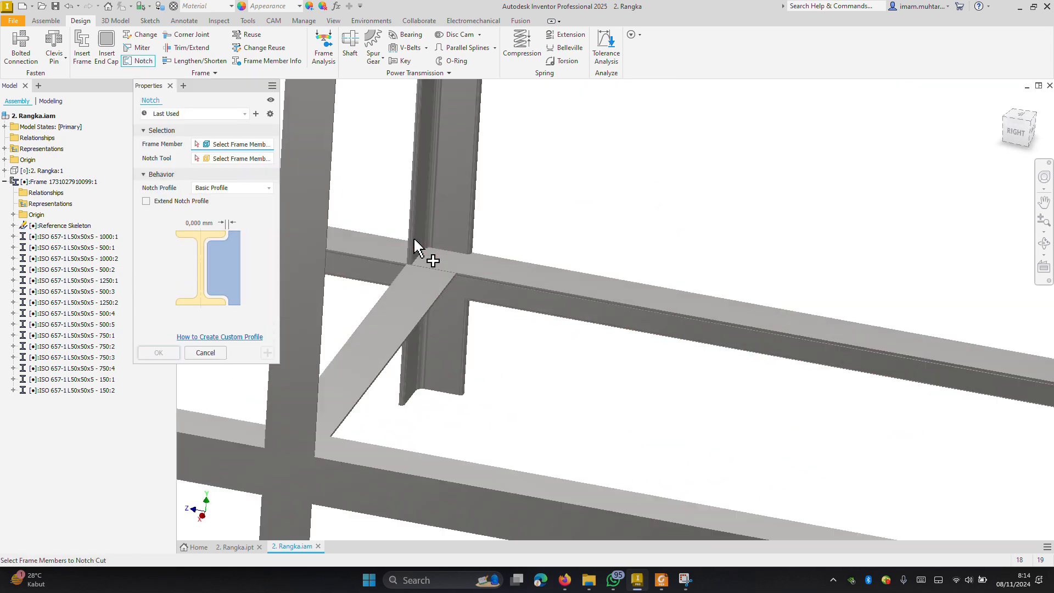
left_click(428, 305)
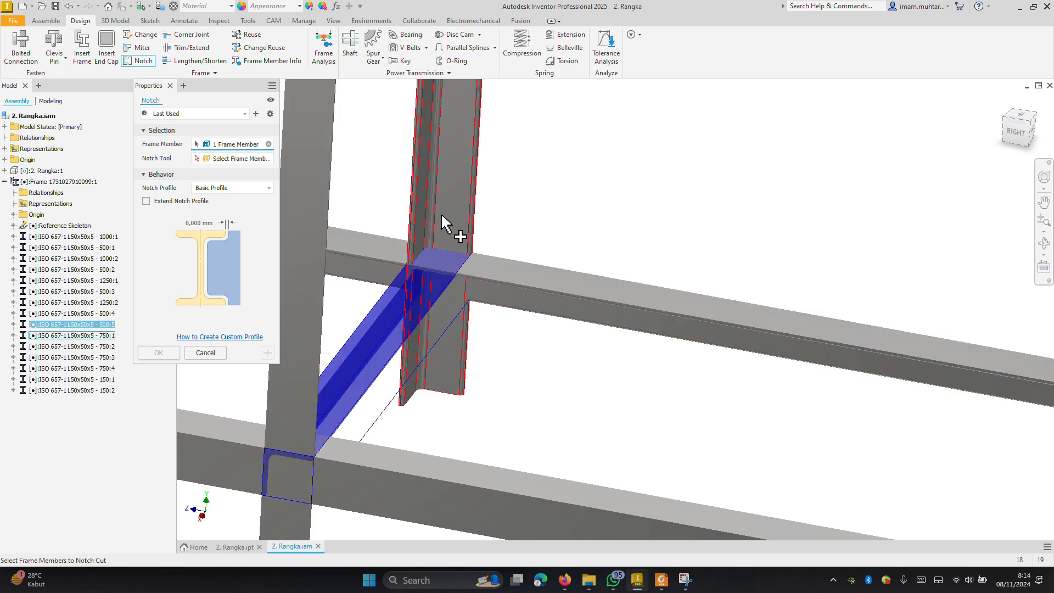
left_click(220, 159)
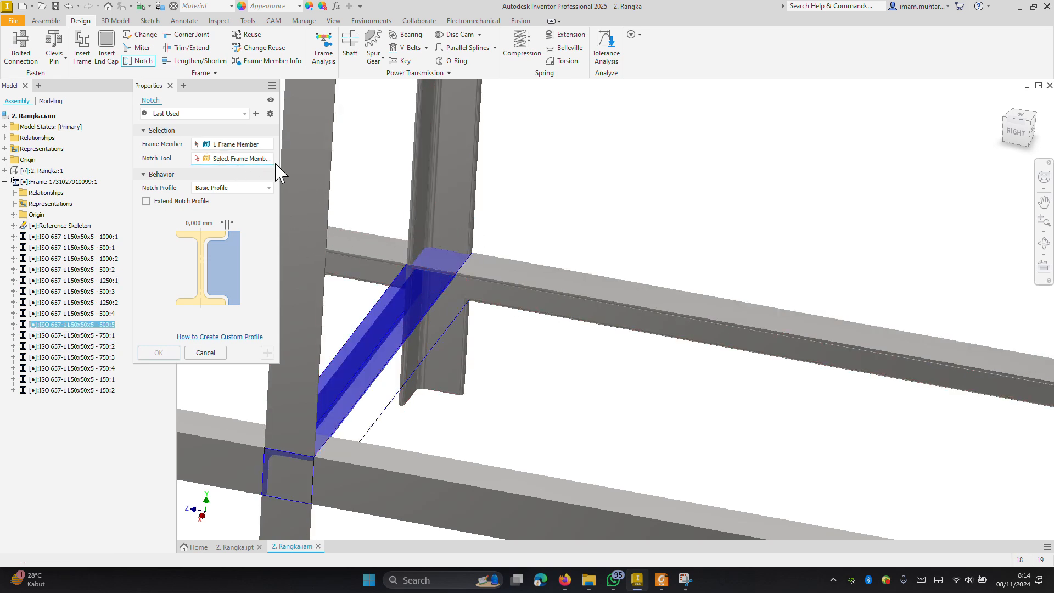
left_click(447, 214)
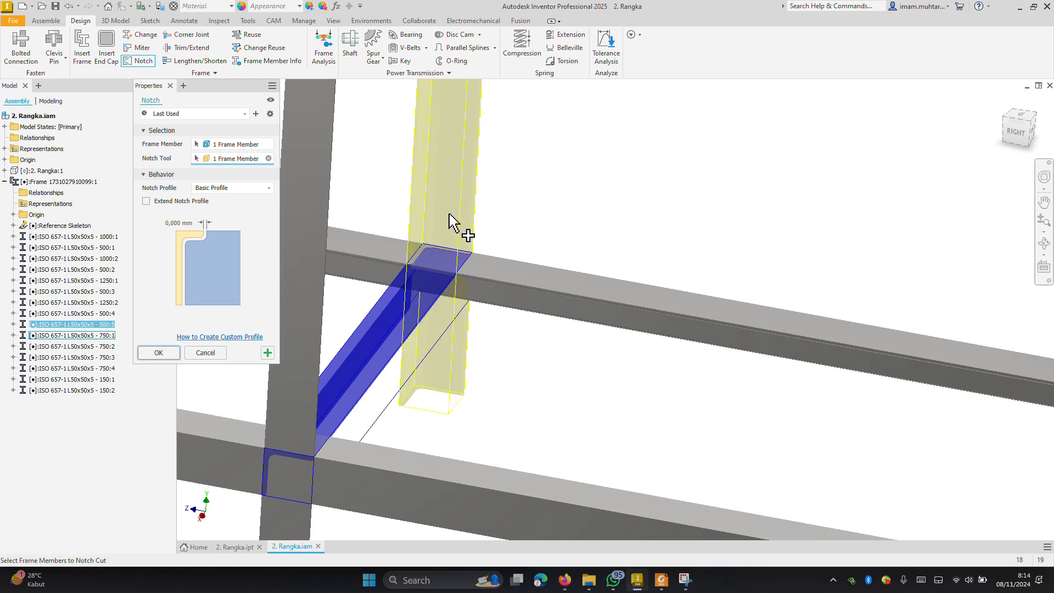
left_click(160, 353)
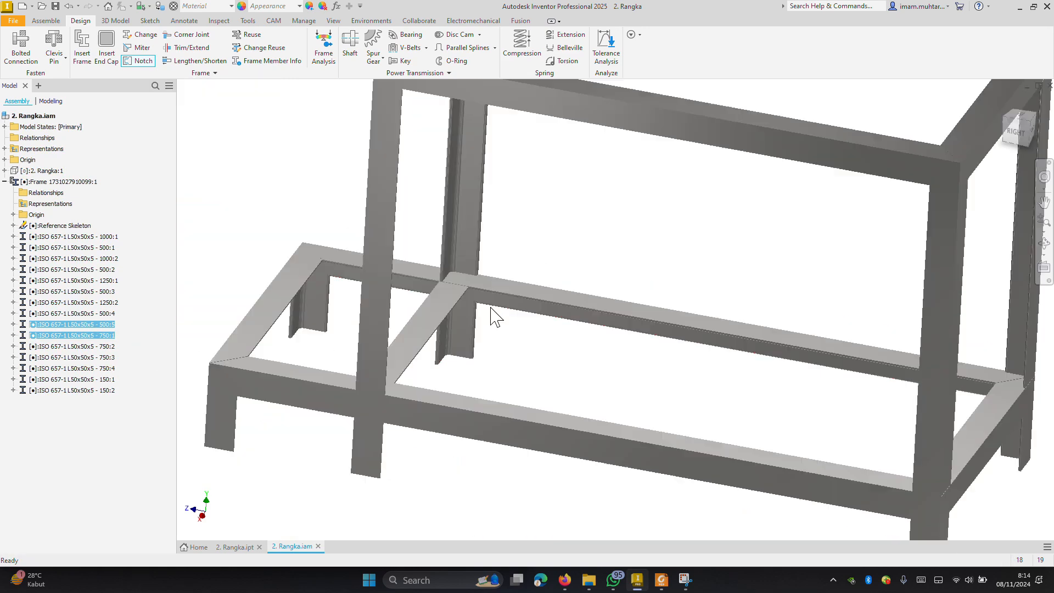
Inspect the notched end of the lower cross member from several sides and undo the notch
middle_click_drag(497, 318, 617, 372, "shift")
scroll(423, 381, "up", 5)
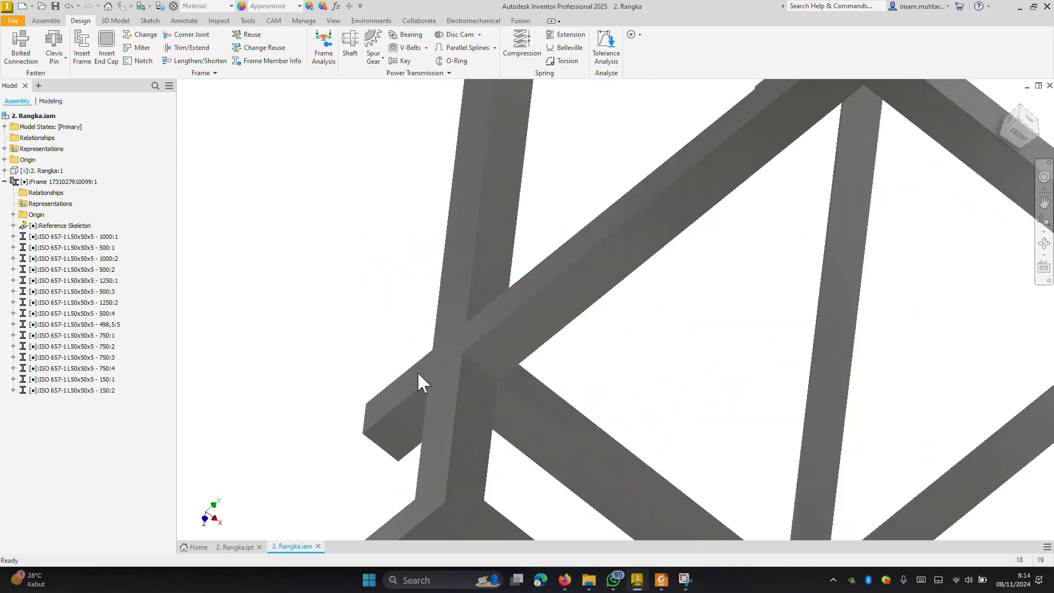
scroll(462, 329, "down", 3)
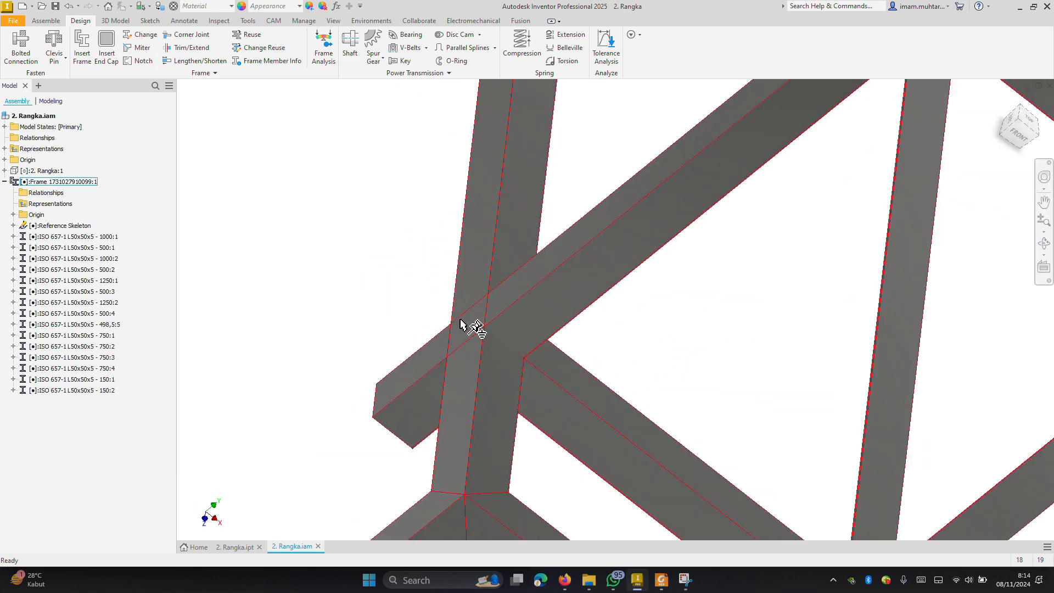
middle_click_drag(531, 335, 599, 376, "shift")
scroll(733, 406, "up", 3)
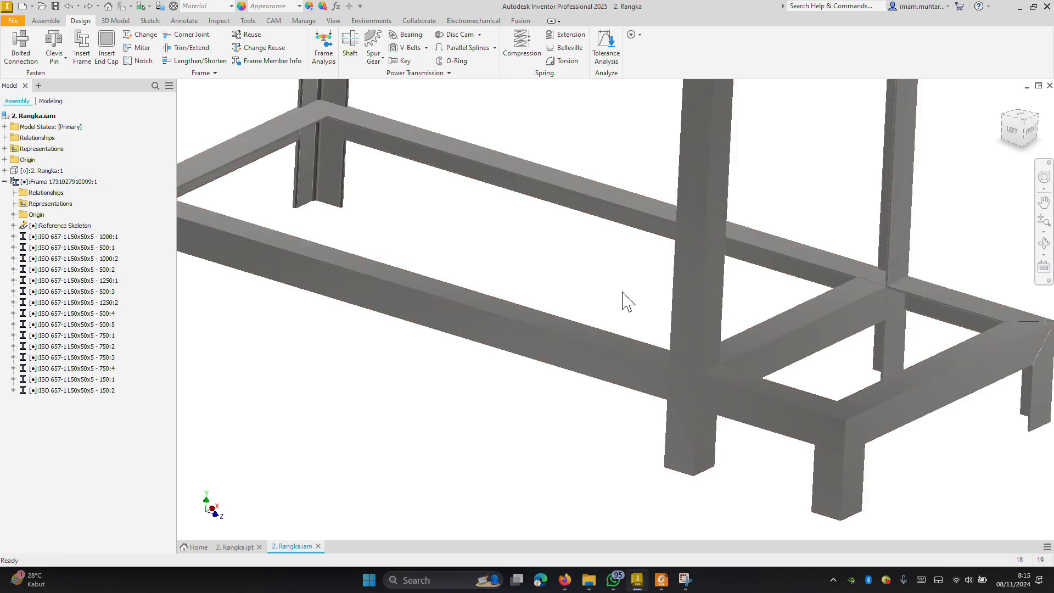
Examine the joint where the near upright crosses the long lower member and the lower cross member at the extension
scroll(650, 341, "down", 5)
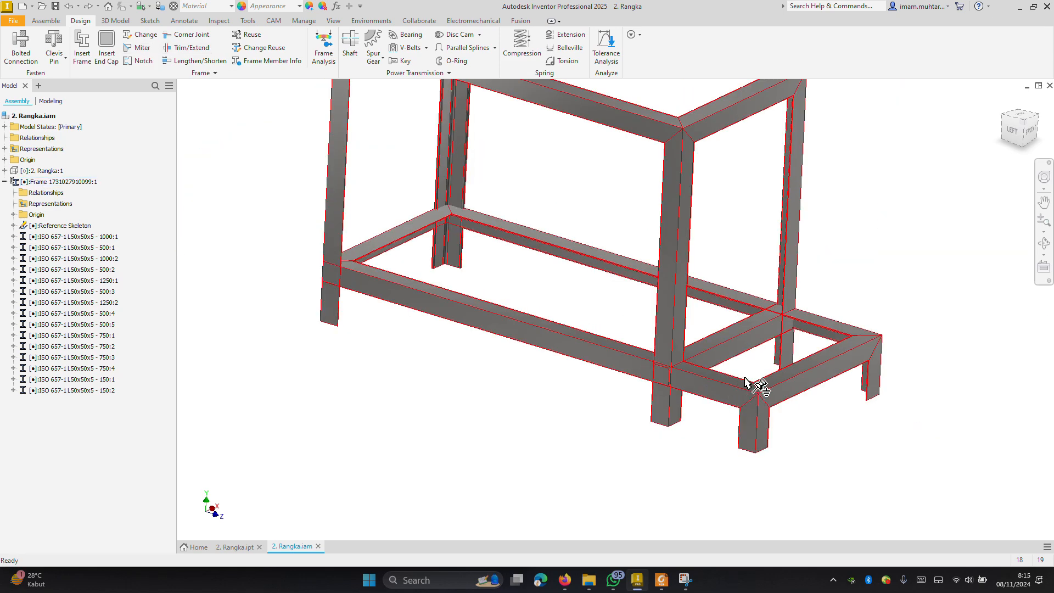
scroll(749, 381, "up", 5)
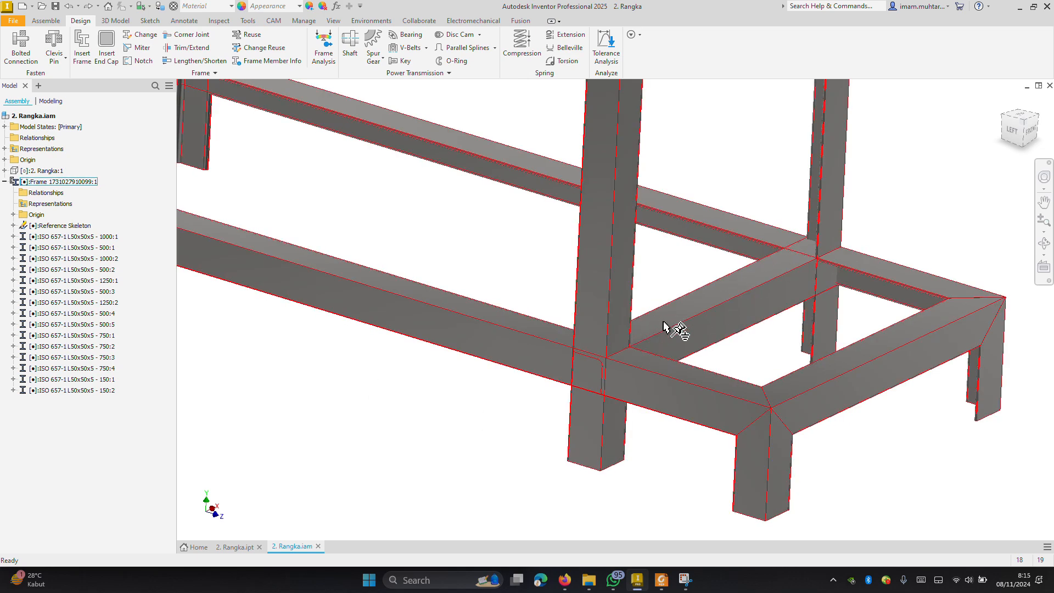
left_click(620, 382)
scroll(619, 373, "down", 5)
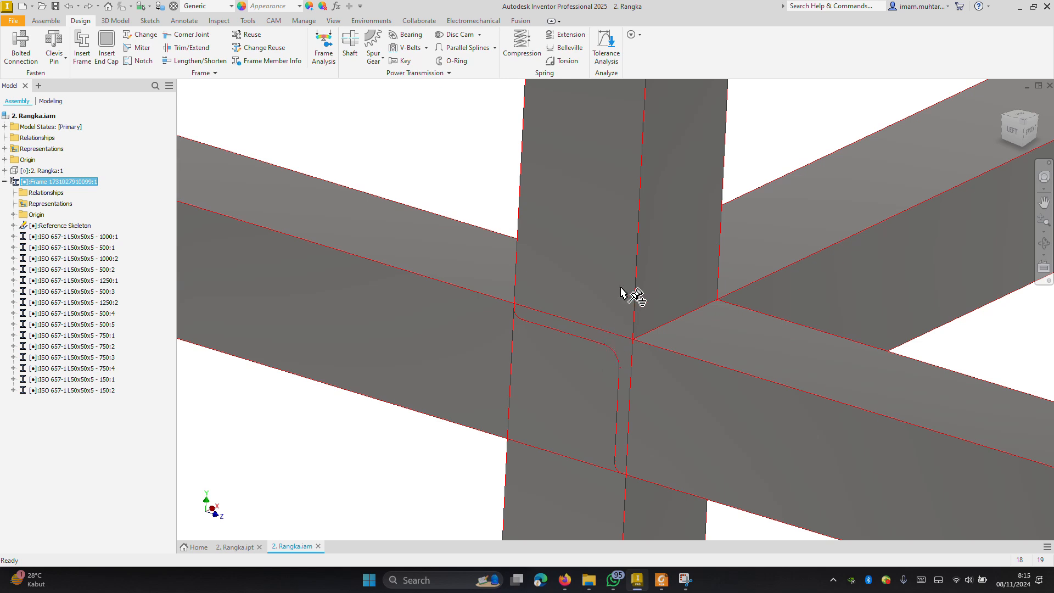
scroll(629, 291, "up", 5)
scroll(620, 318, "down", 3)
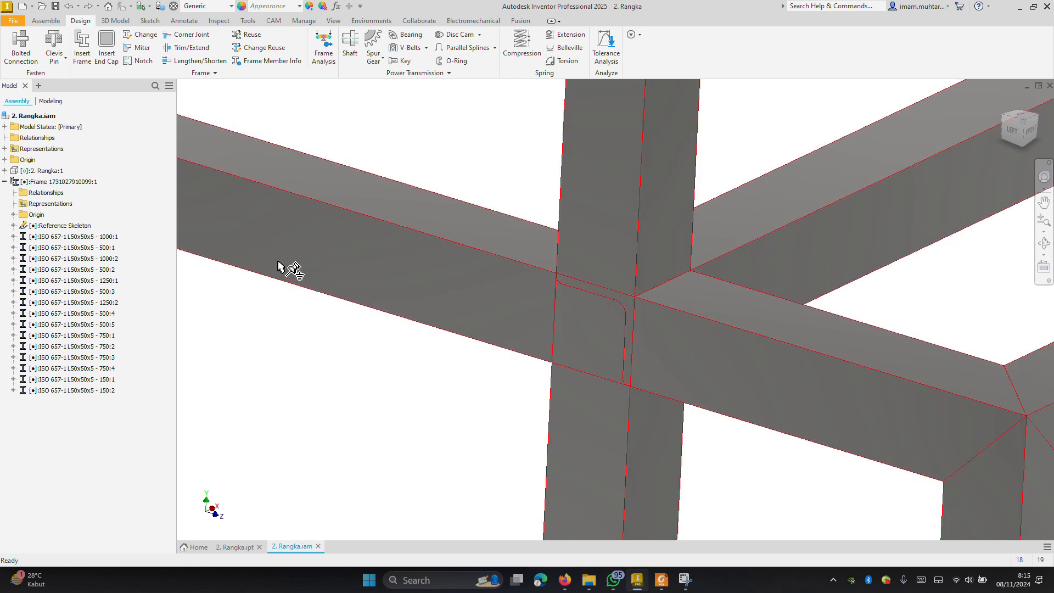
key("Escape")
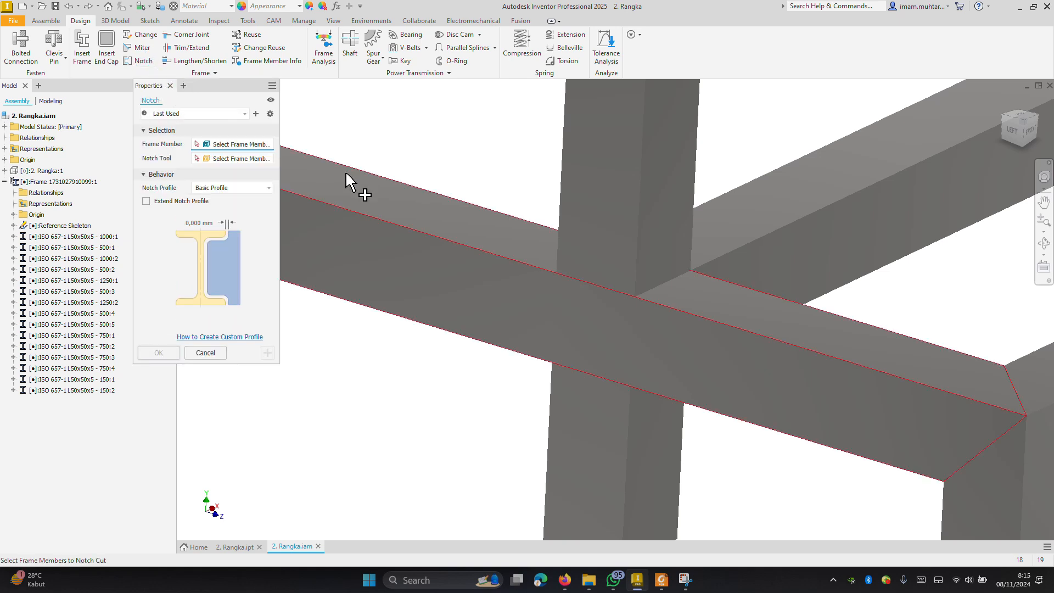
Notch the lower cross member (500:5) against the far upright (750:2) at the extension using the Basic Profile
scroll(612, 278, "up", 5)
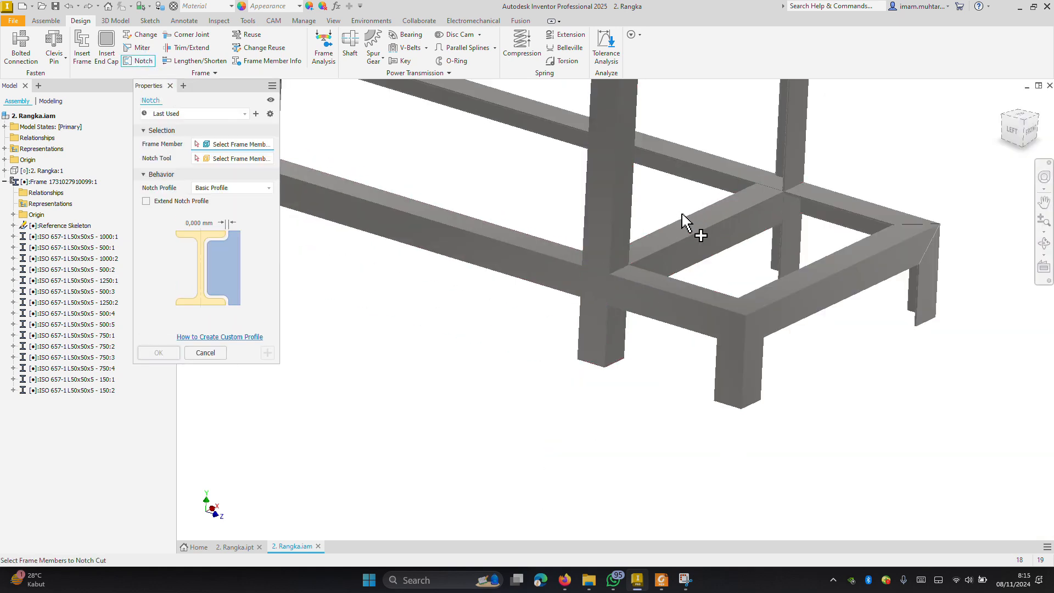
left_click(695, 241)
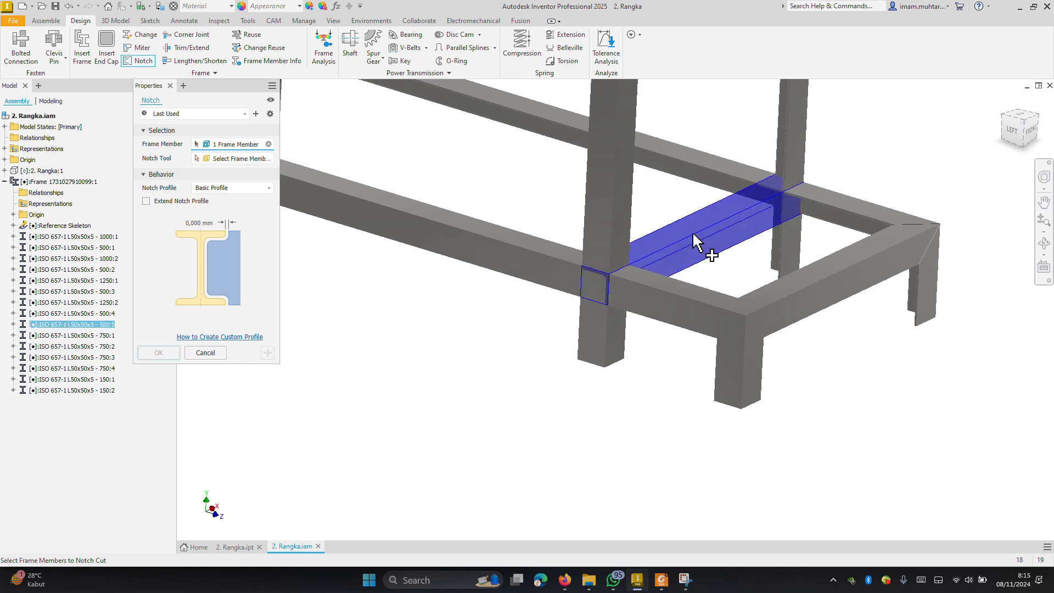
left_click(233, 162)
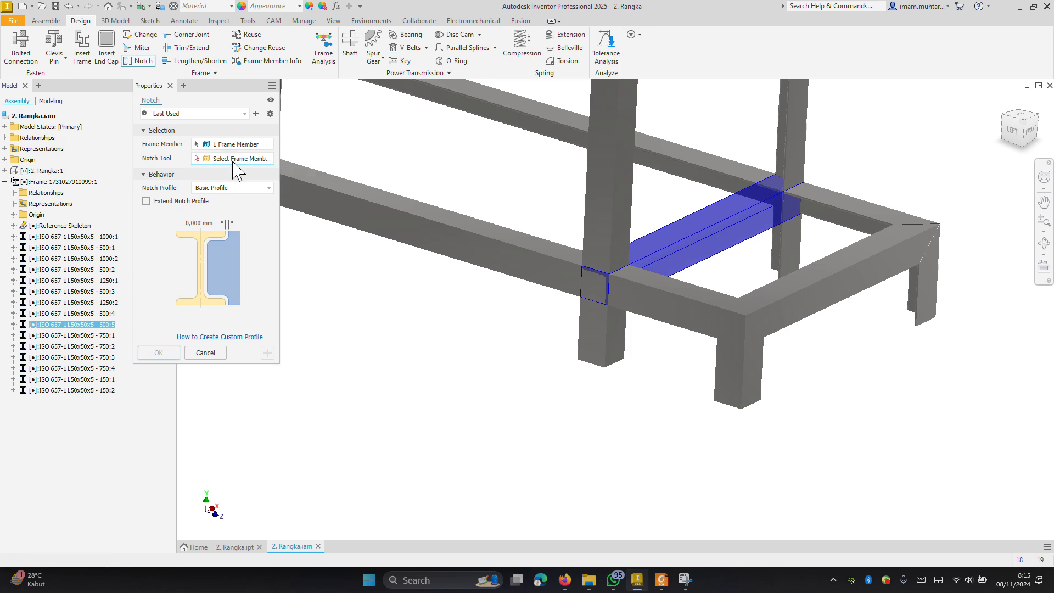
middle_click_drag(400, 340, 456, 346, "shift")
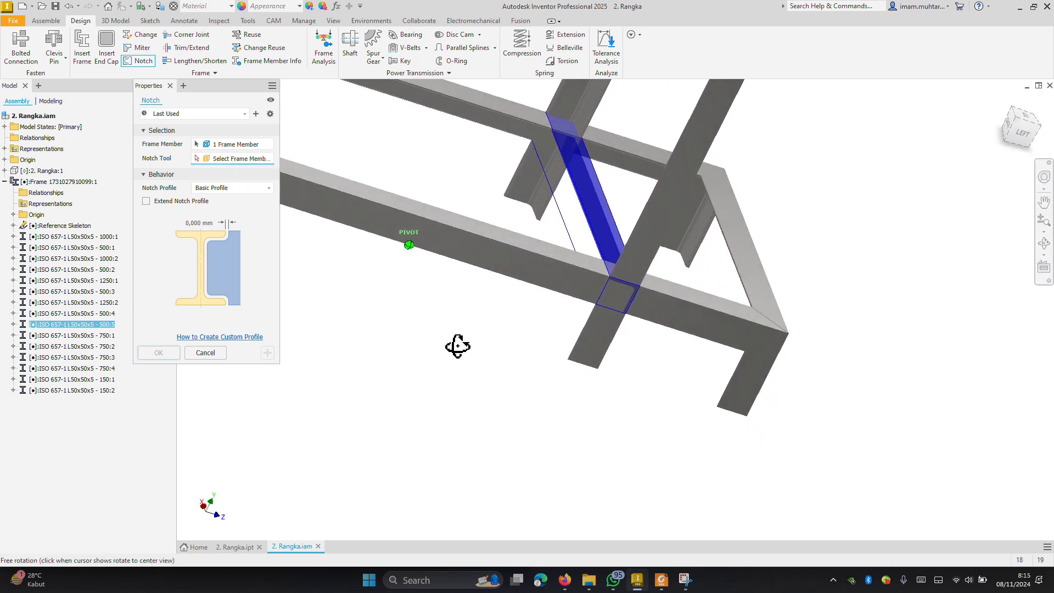
scroll(607, 212, "up", 5)
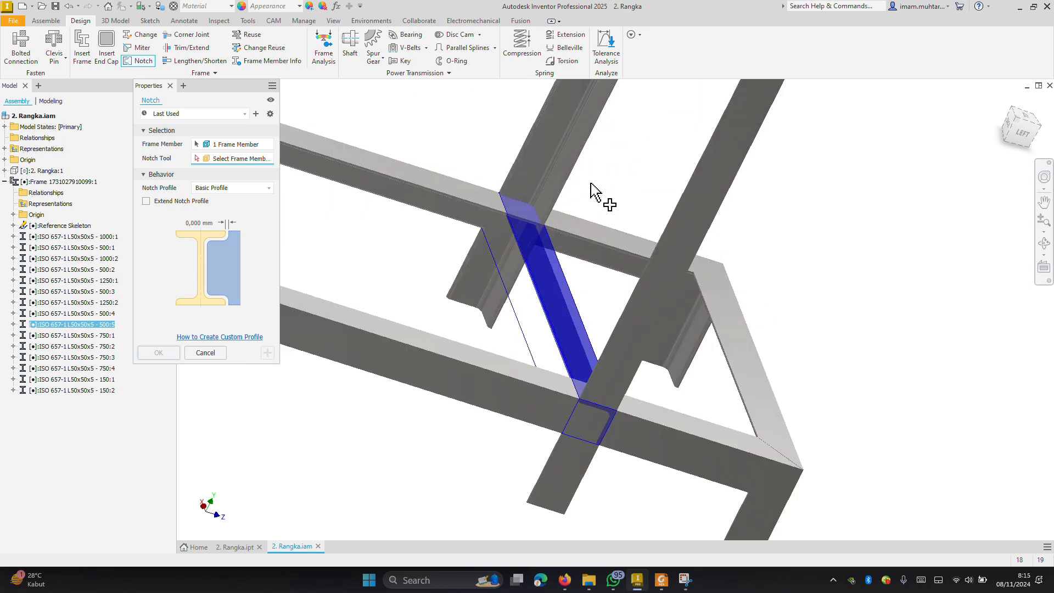
left_click(532, 161)
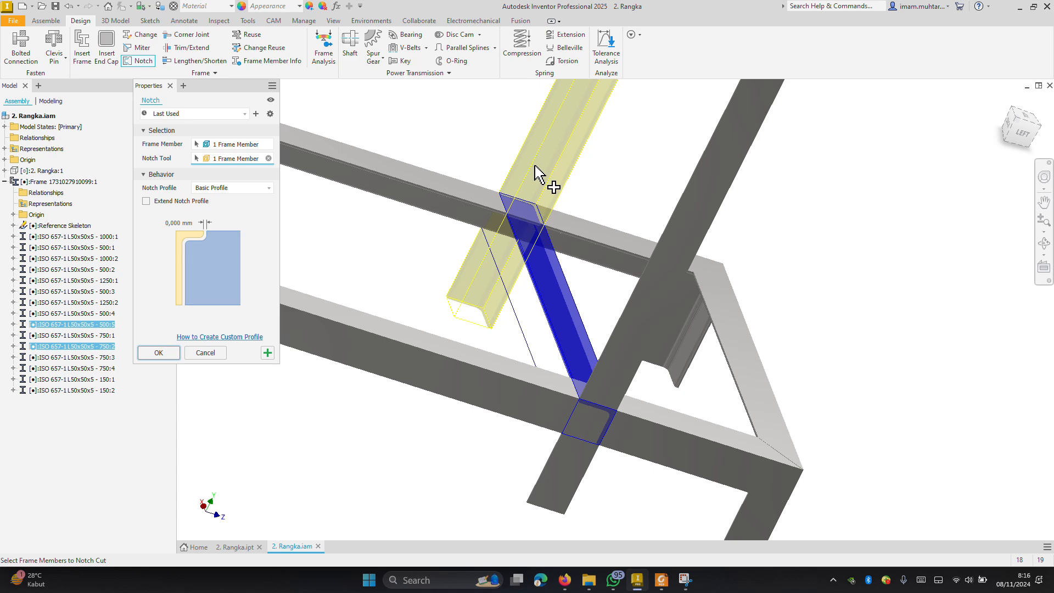
scroll(741, 256, "down", 3)
middle_click_drag(843, 307, 628, 286, "shift")
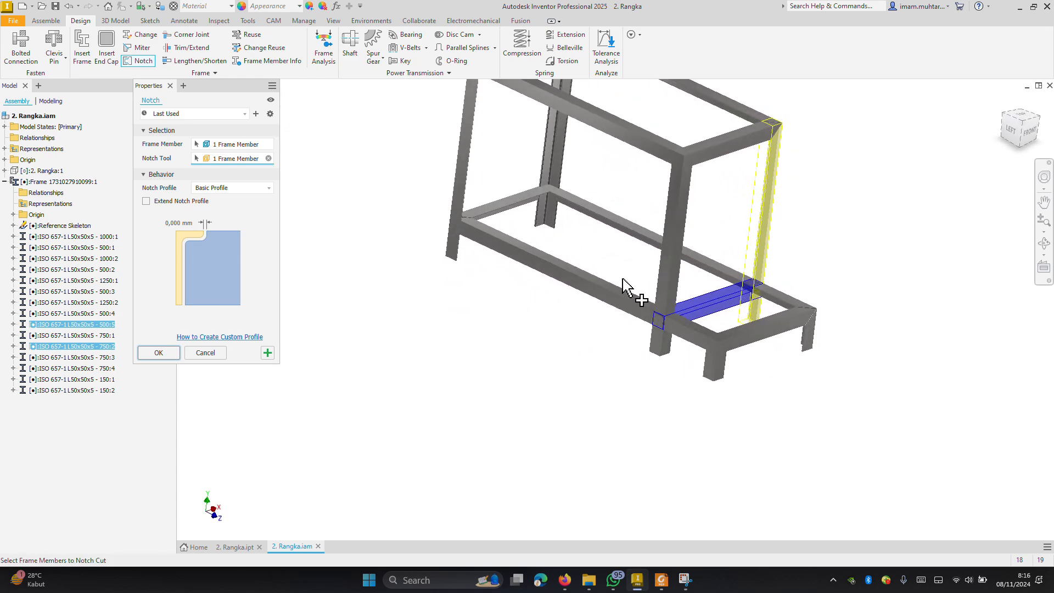
left_click(172, 352)
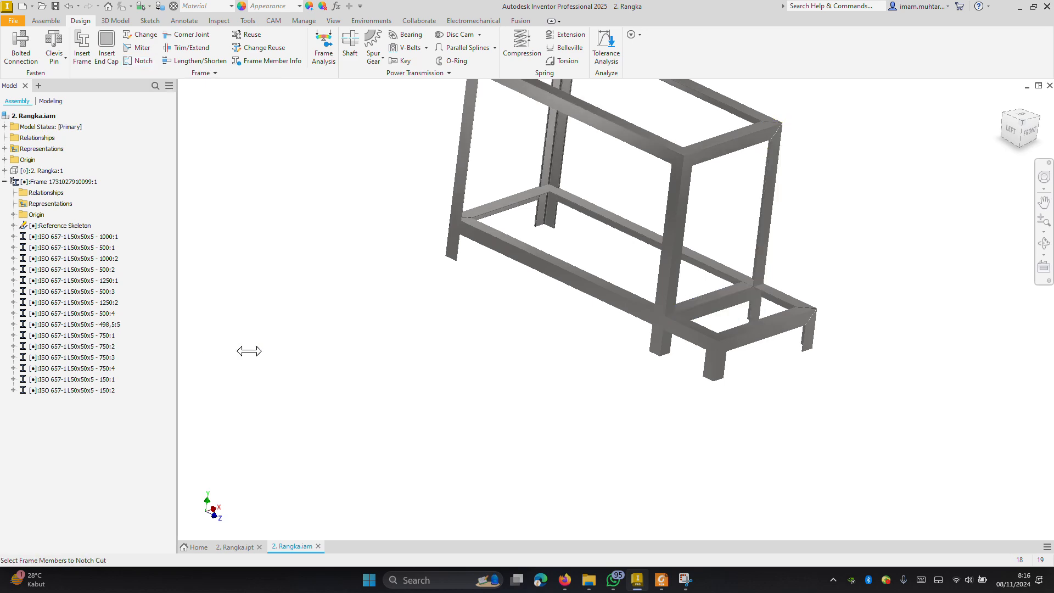
Examine the lower cross member's joints with the far and near uprights from the outer and inner sides
scroll(750, 304, "up", 3)
middle_click_drag(813, 286, 535, 338, "shift")
scroll(536, 337, "up", 4)
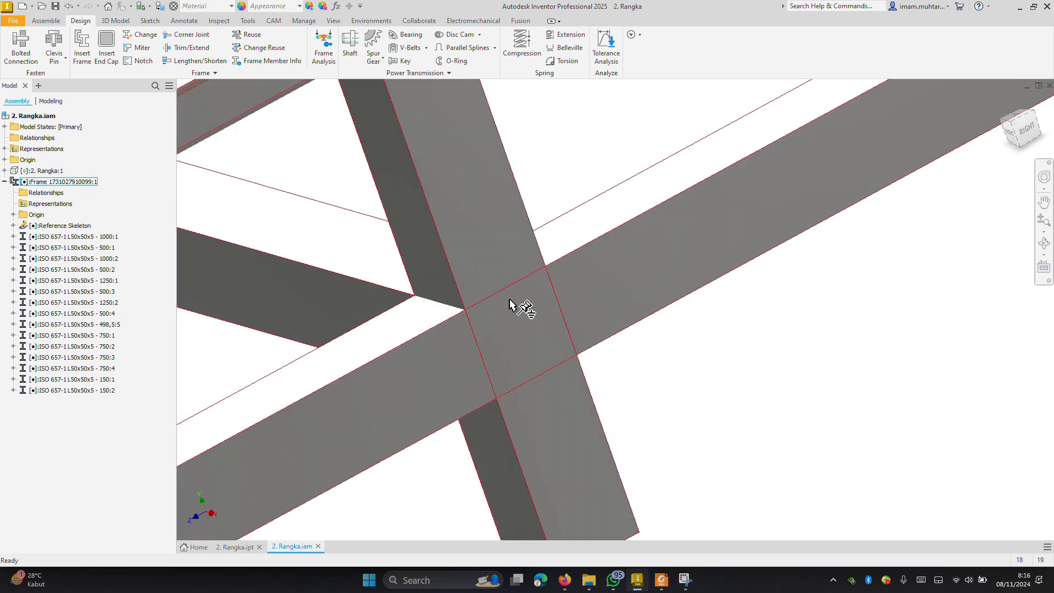
scroll(590, 326, "down", 5)
middle_click_drag(589, 327, 627, 317, "shift")
scroll(627, 318, "up", 5)
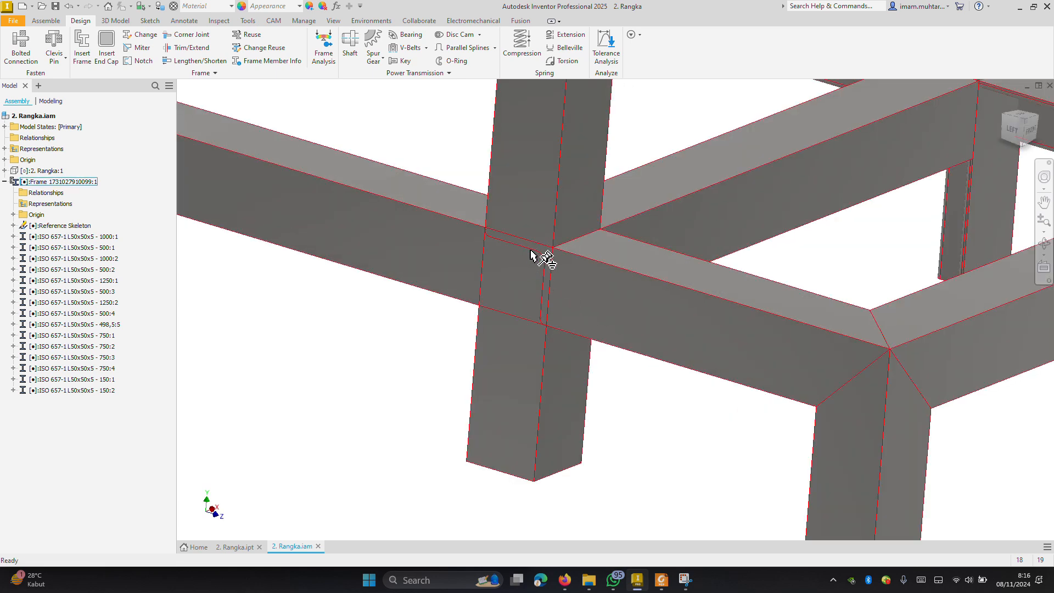
scroll(554, 283, "down", 5)
scroll(595, 301, "up", 3)
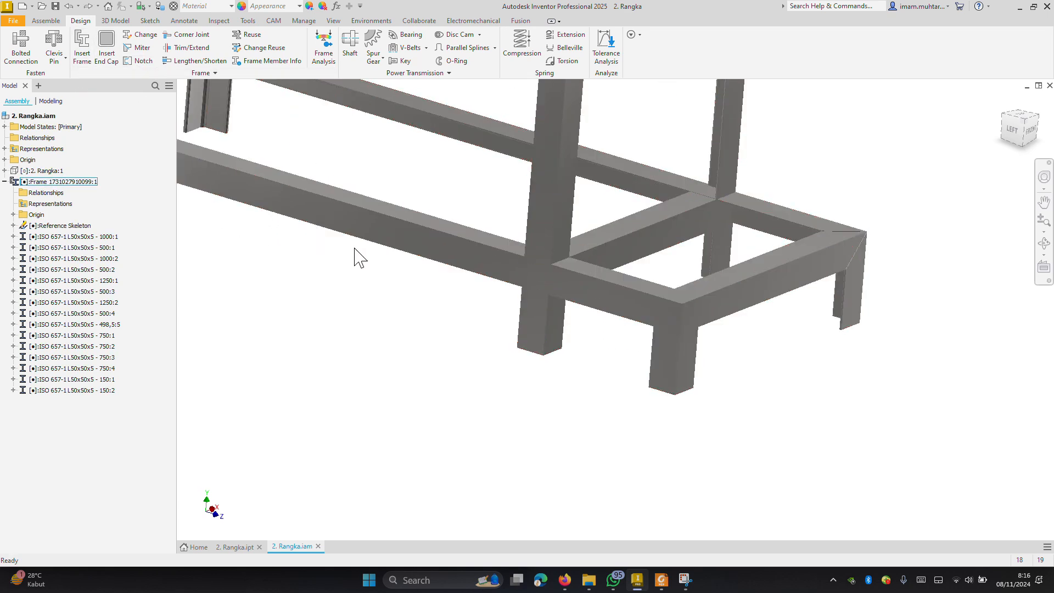
Start another Notch operation for the frame members
left_click(137, 60)
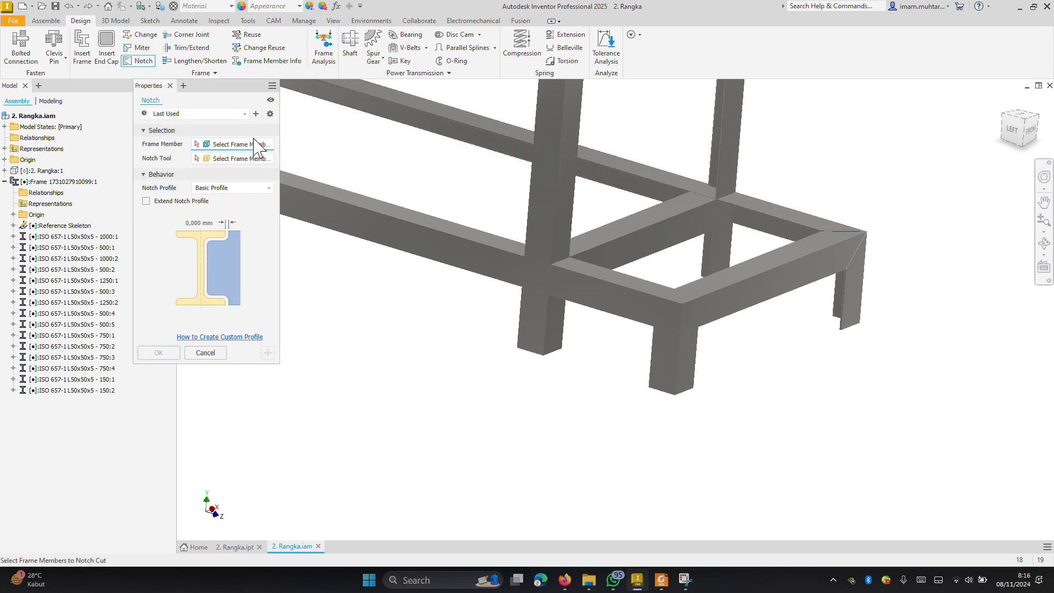
Notch the lower 500 mm crossbar between the two long rails against the two adjacent uprights, using the Basic Profile
left_click(667, 227)
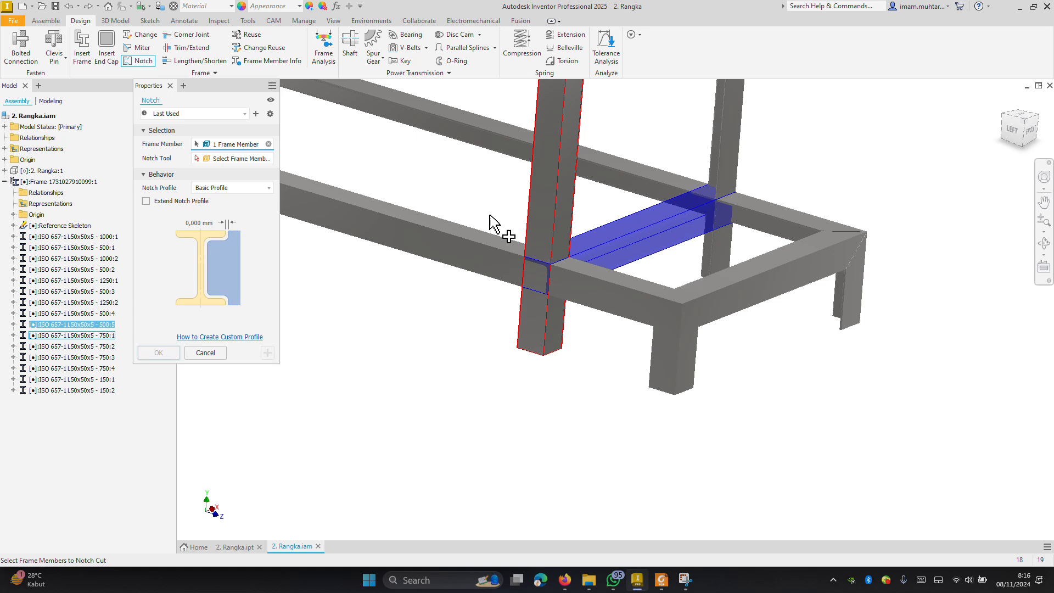
left_click(239, 159)
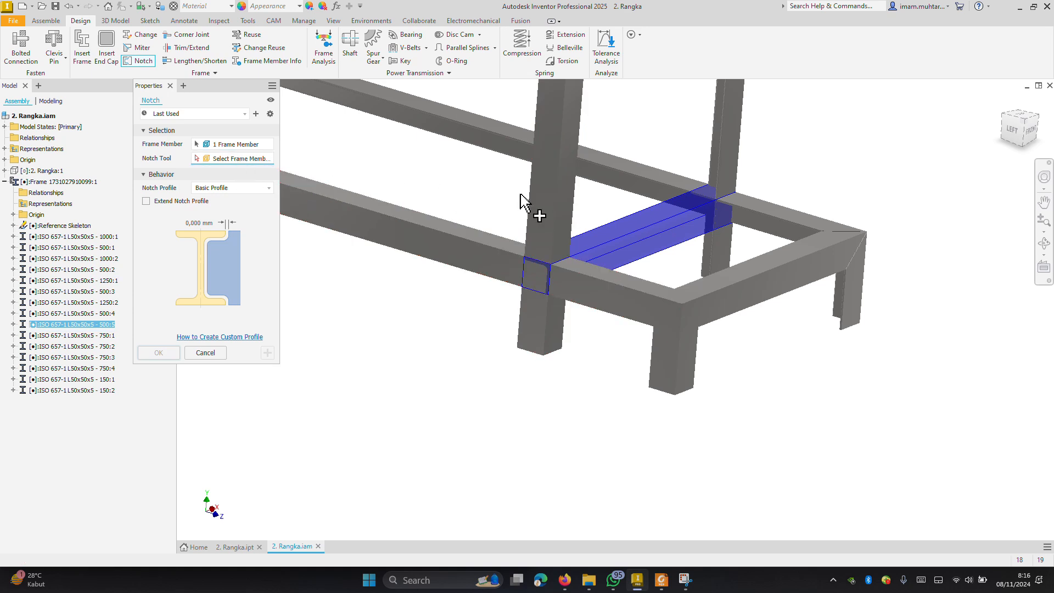
left_click(716, 166)
middle_click_drag(746, 181, 539, 205, "shift")
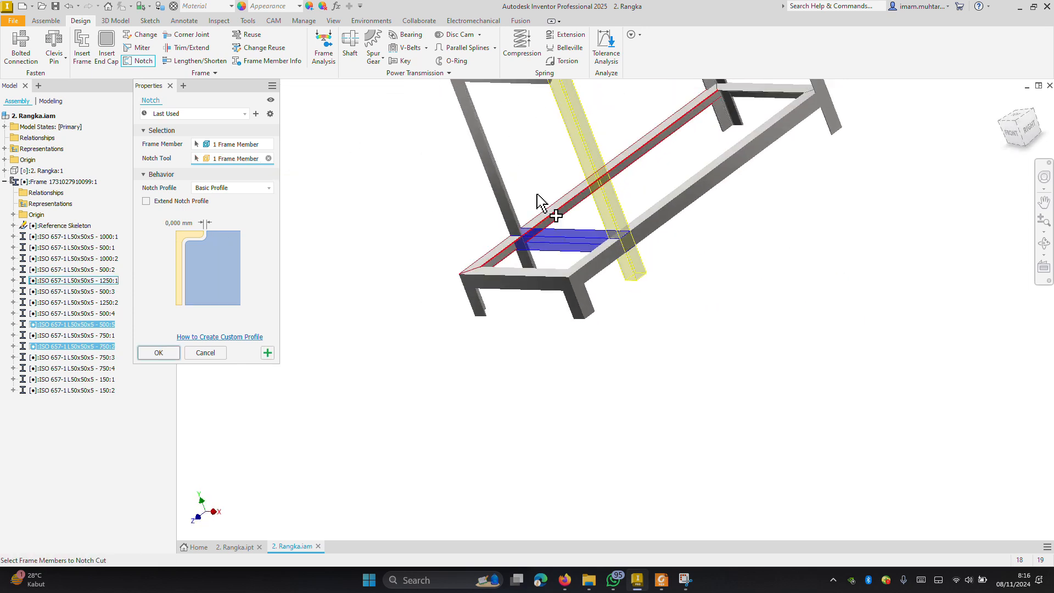
left_click(503, 194)
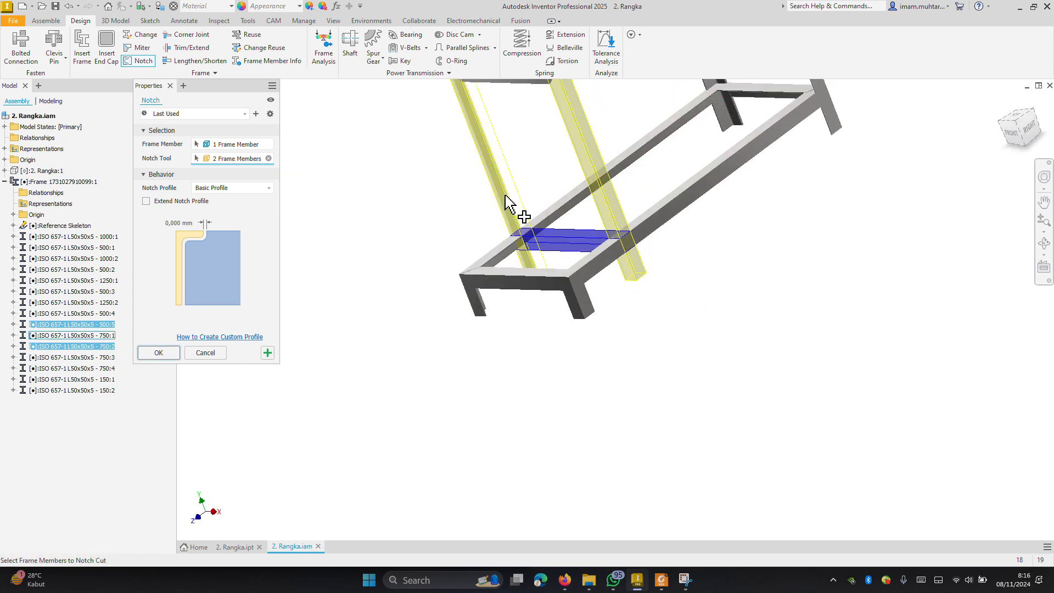
left_click(170, 352)
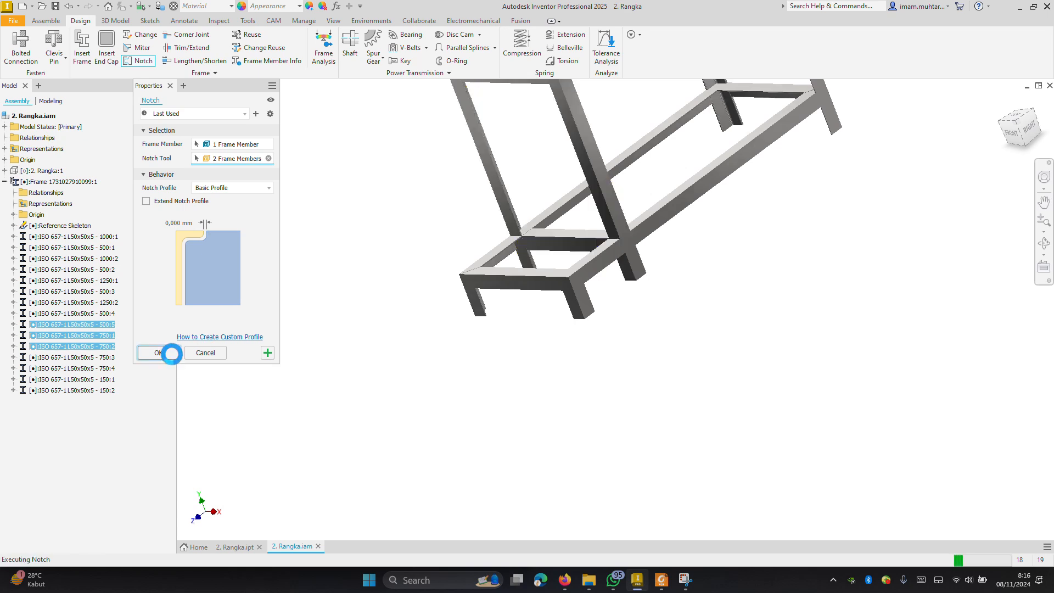
Examine the notched crossbar's joints, the lower corners and the whole frame from several sides
scroll(627, 248, "up", 5)
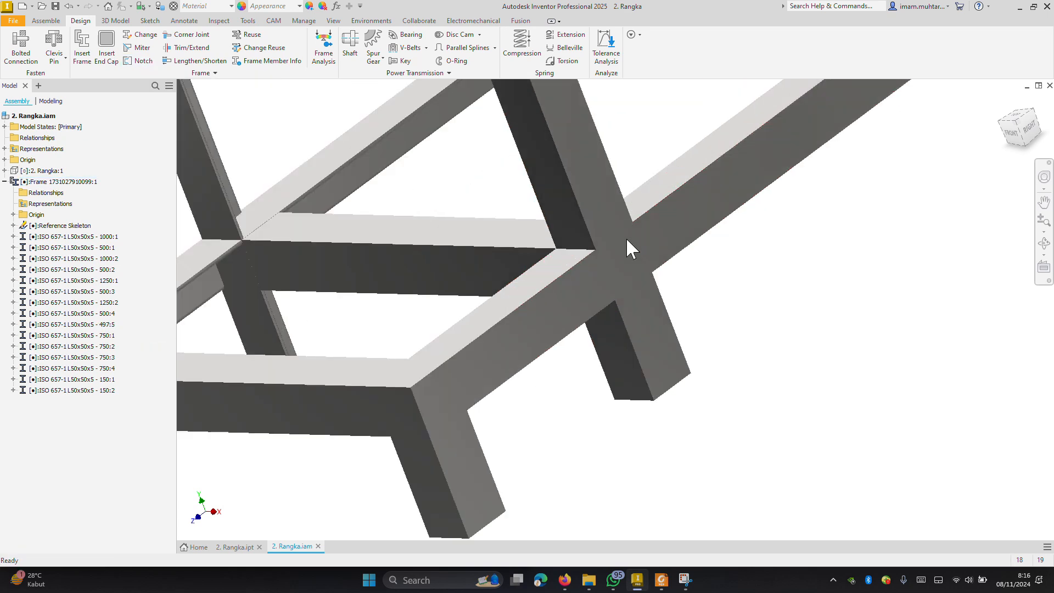
scroll(621, 252, "down", 10)
mouse_move(631, 299)
middle_mouse_down("shift")
mouse_move(558, 292)
mouse_move(611, 291)
middle_mouse_up("shift")
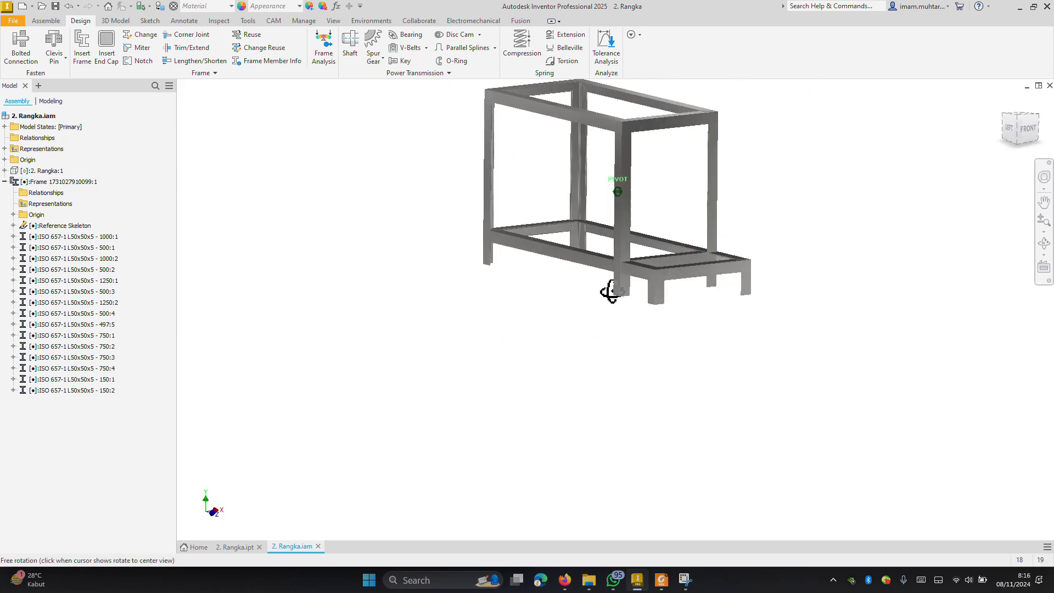
scroll(640, 263, "up", 6)
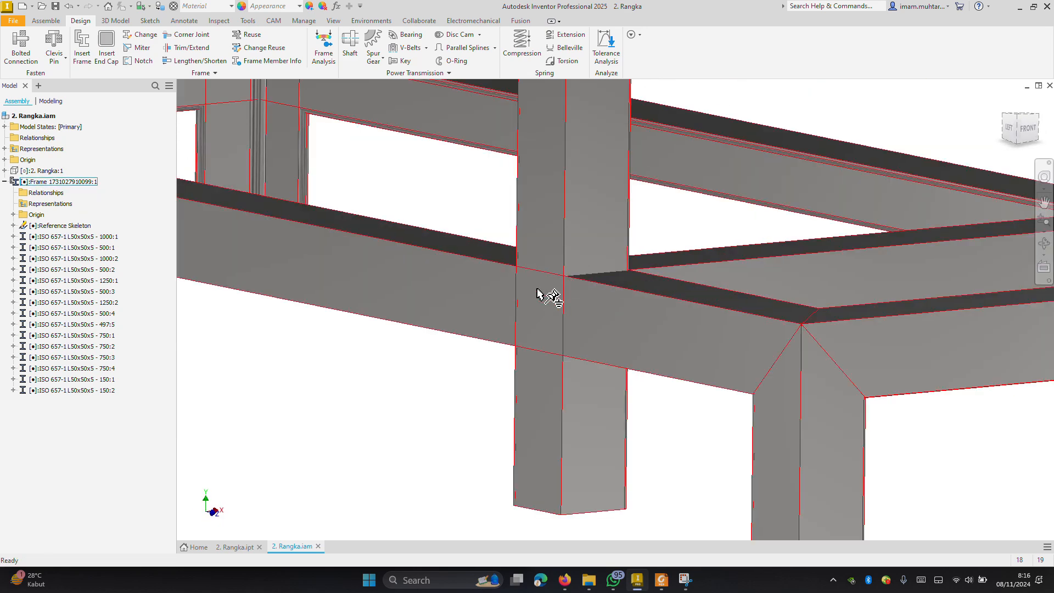
scroll(538, 291, "down", 5)
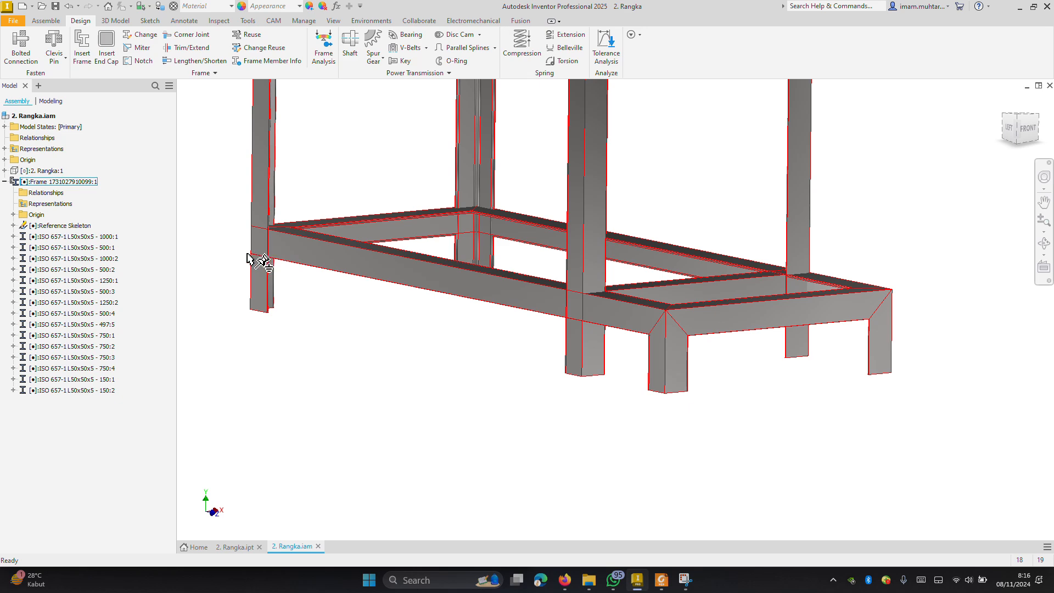
scroll(249, 258, "up", 3)
scroll(390, 341, "down", 8)
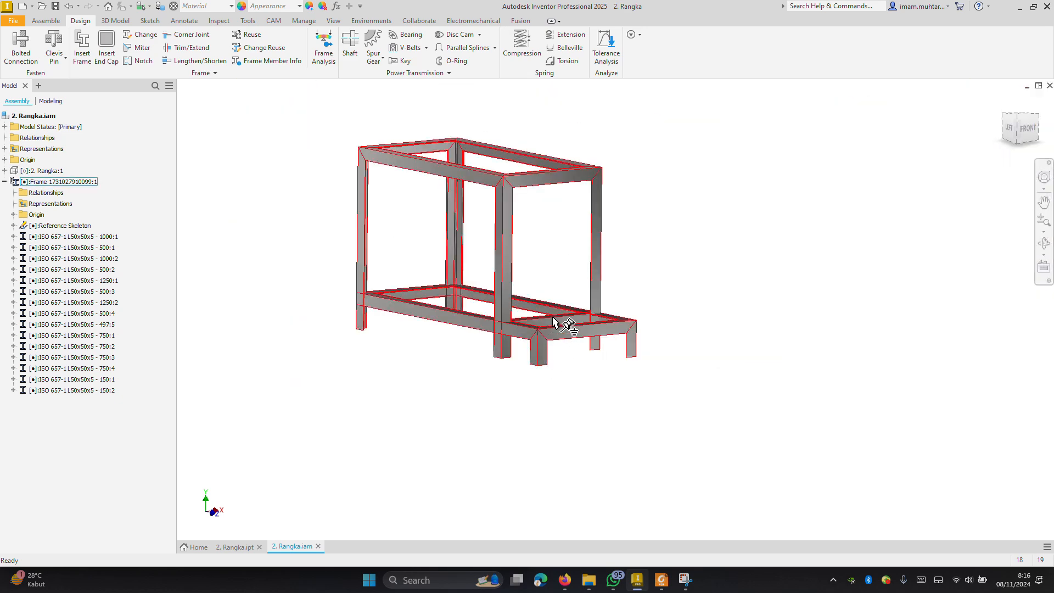
middle_click_drag(552, 319, 370, 294, "shift")
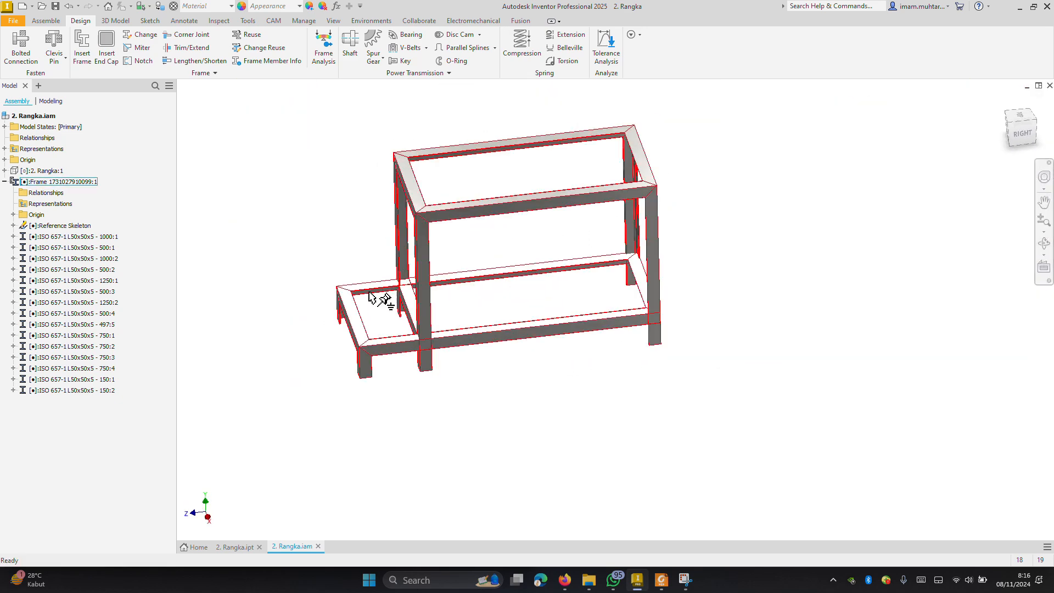
scroll(358, 269, "up", 3)
scroll(460, 340, "down", 3)
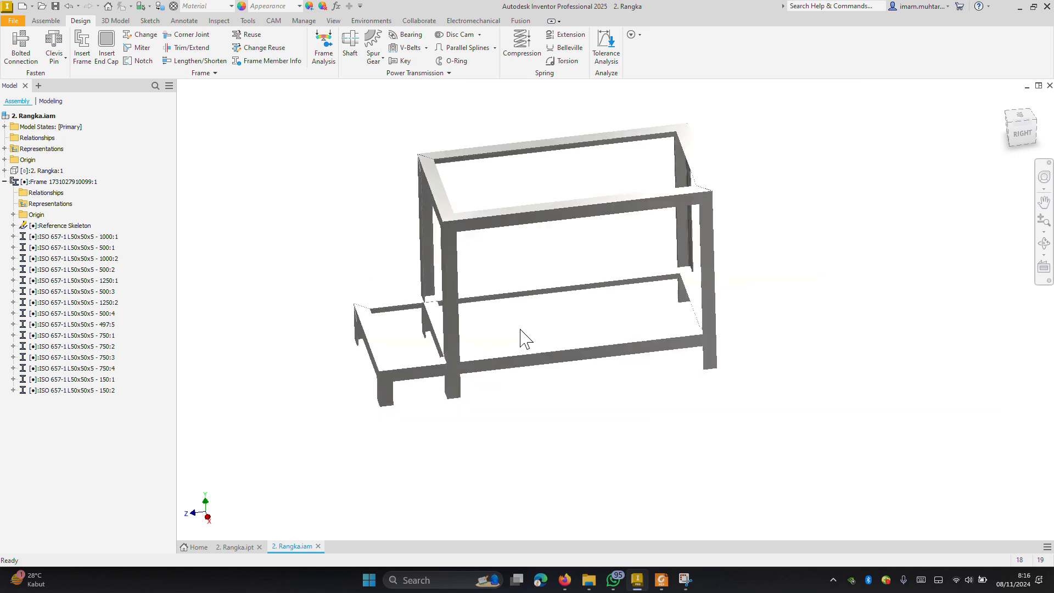
Save the frame assembly
key("ctrl+s")
left_click(646, 203)
mouse_move(558, 259)
middle_mouse_down("shift")
mouse_move(579, 238)
mouse_move(591, 242)
mouse_move(579, 254)
middle_mouse_up("shift")
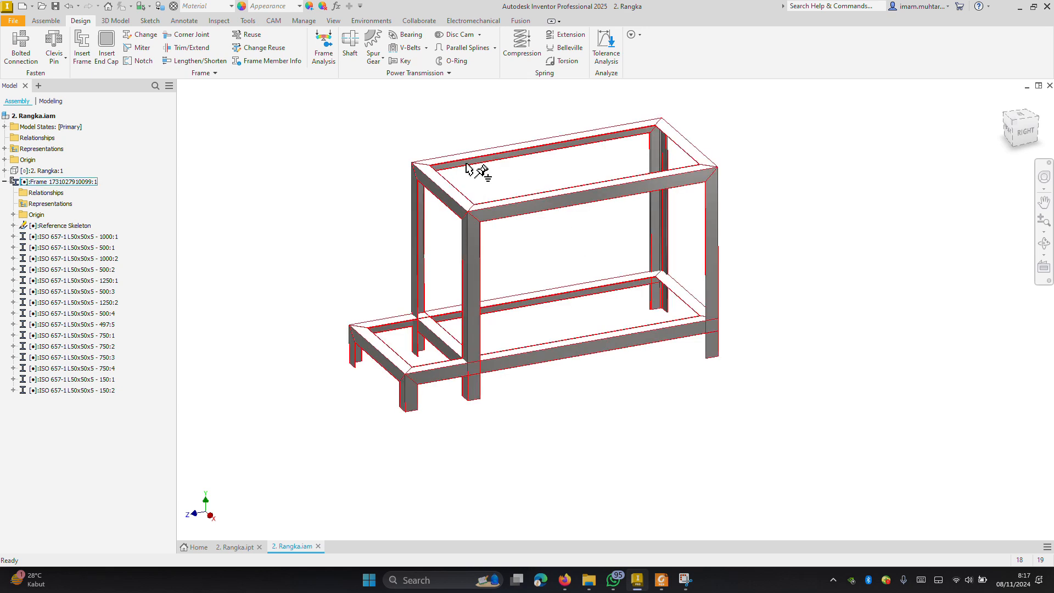
left_click(56, 22)
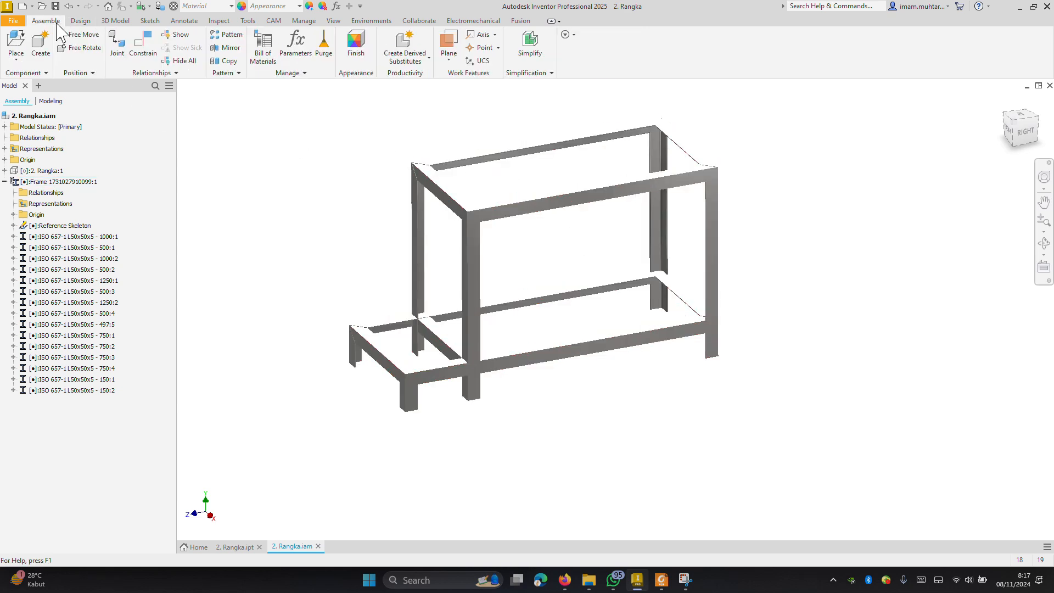
left_click(20, 57)
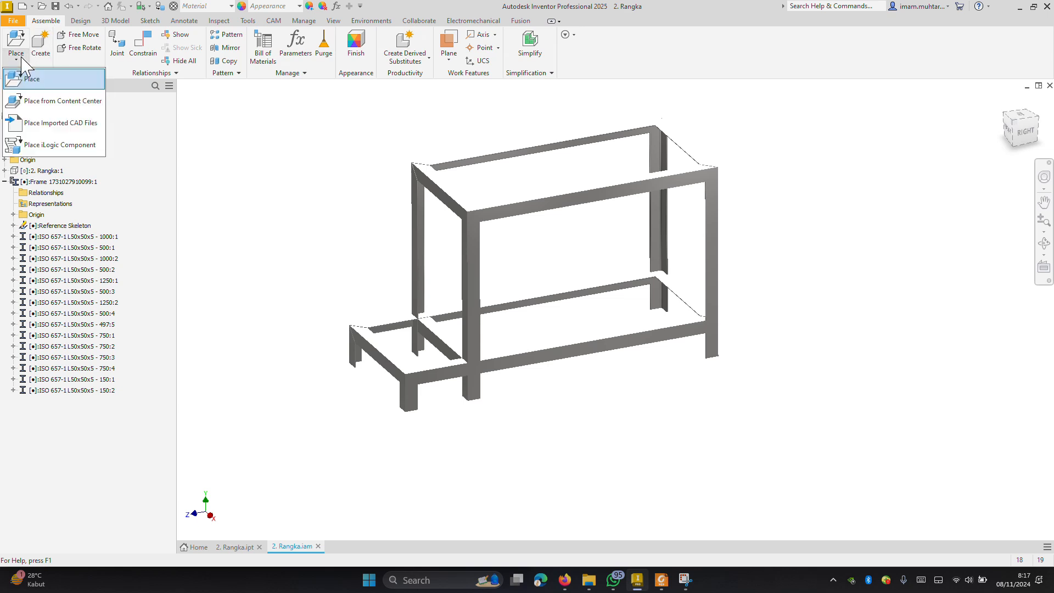
left_click(39, 104)
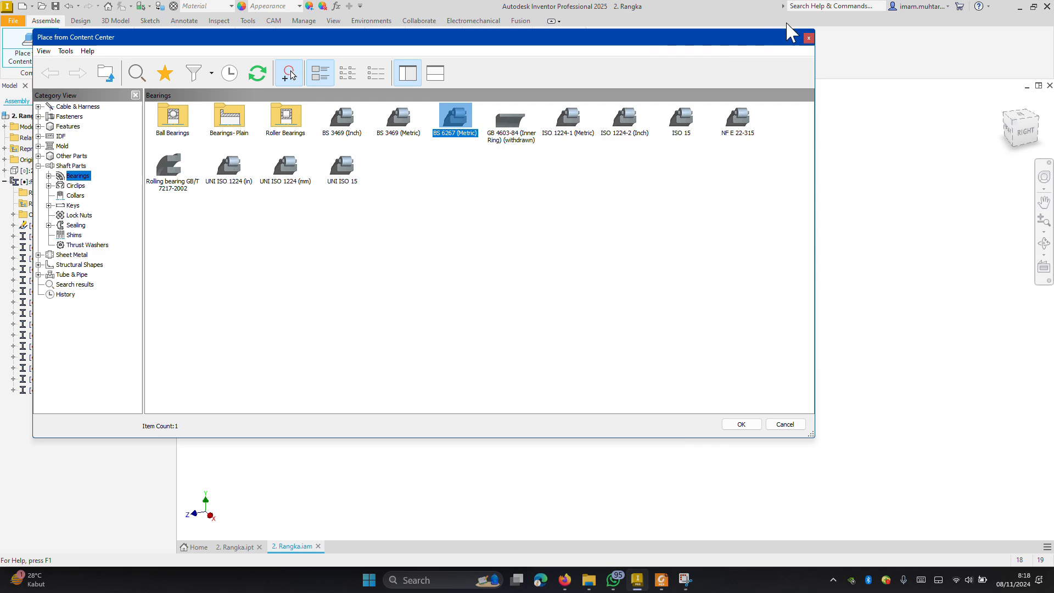
left_click(809, 37)
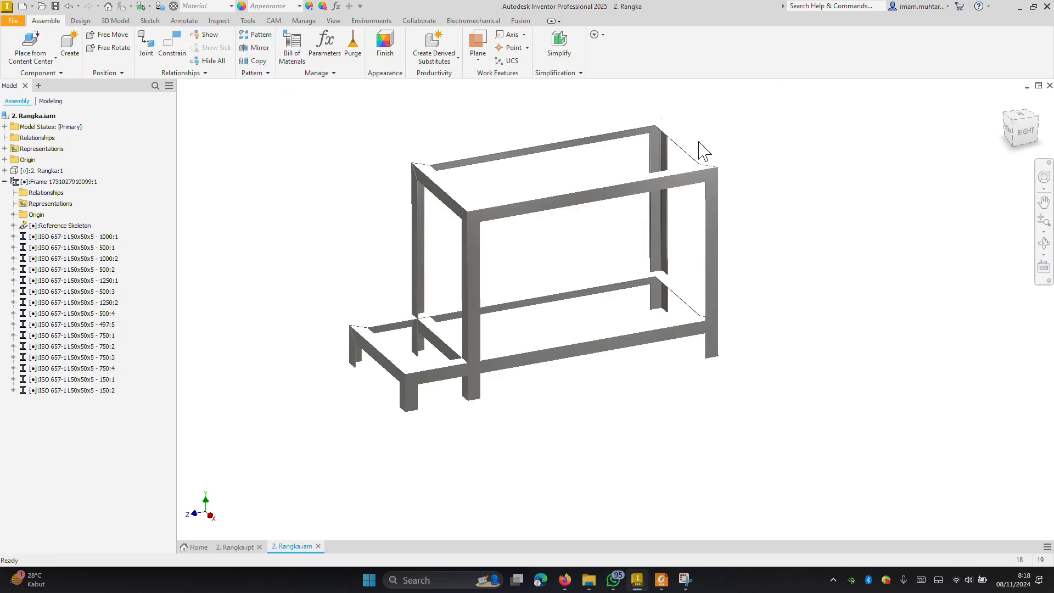
scroll(447, 177, "up", 5)
scroll(461, 177, "down", 5)
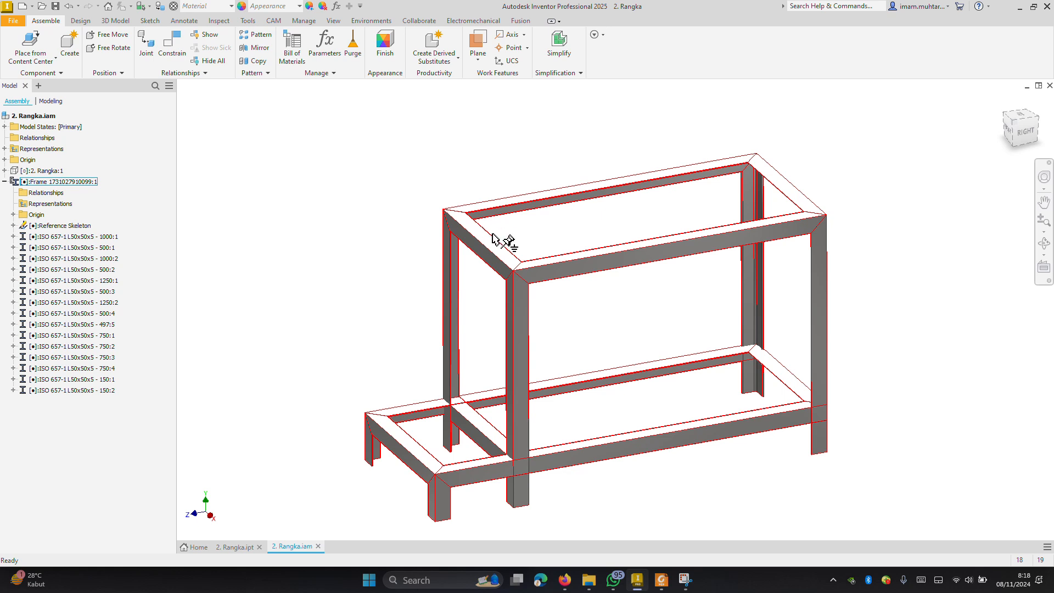
scroll(488, 241, "up", 5)
scroll(491, 267, "down", 5)
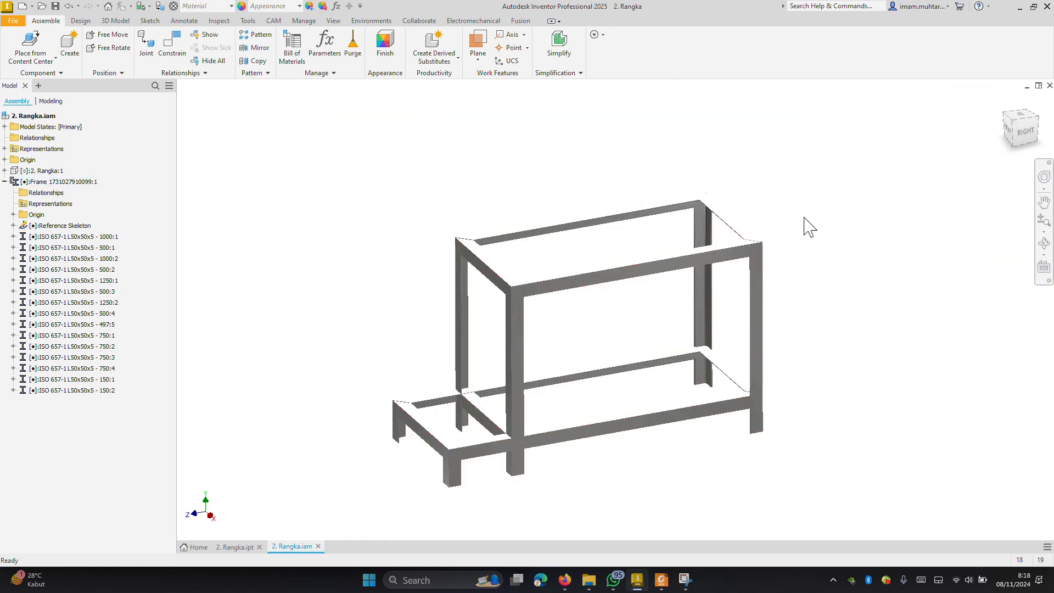
left_click(44, 60)
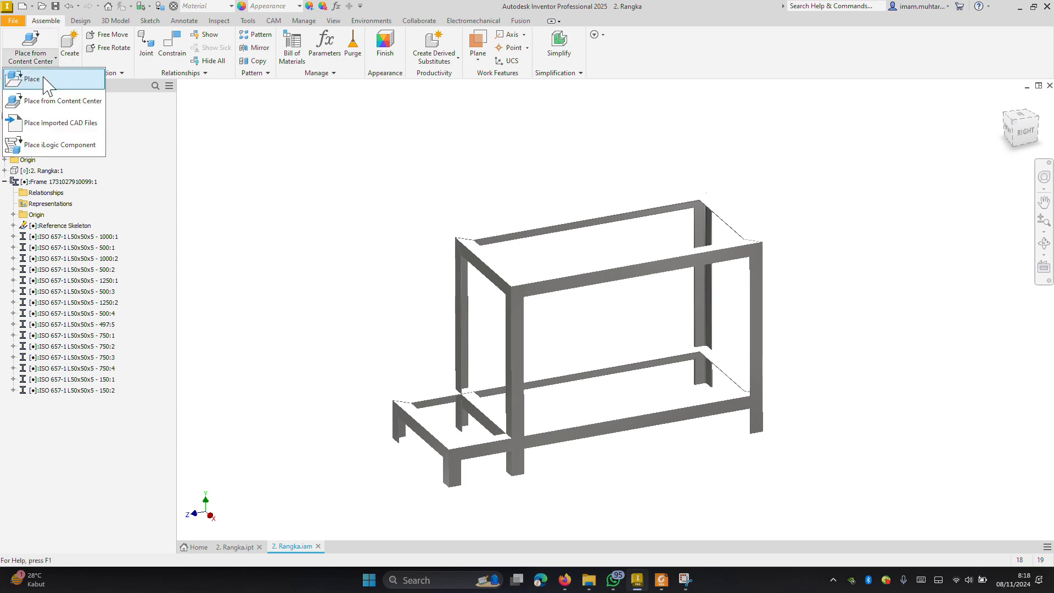
left_click(44, 79)
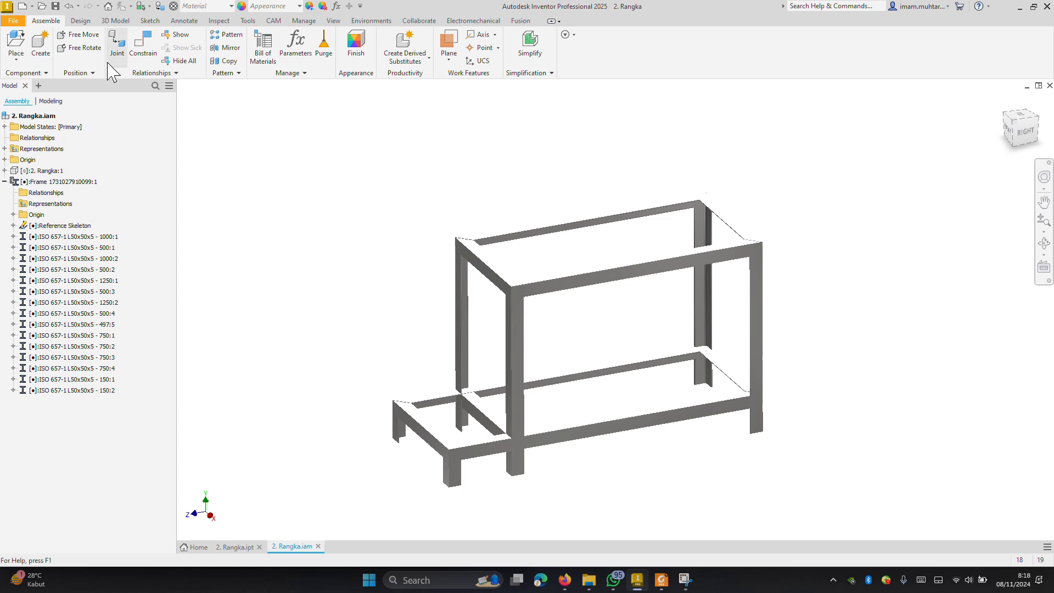
Set up a new in-place part named 2. Bearing from the Standard.ipt template, stored in the 2. KOMPONEN folder, without overwriting the existing file
left_click(43, 44)
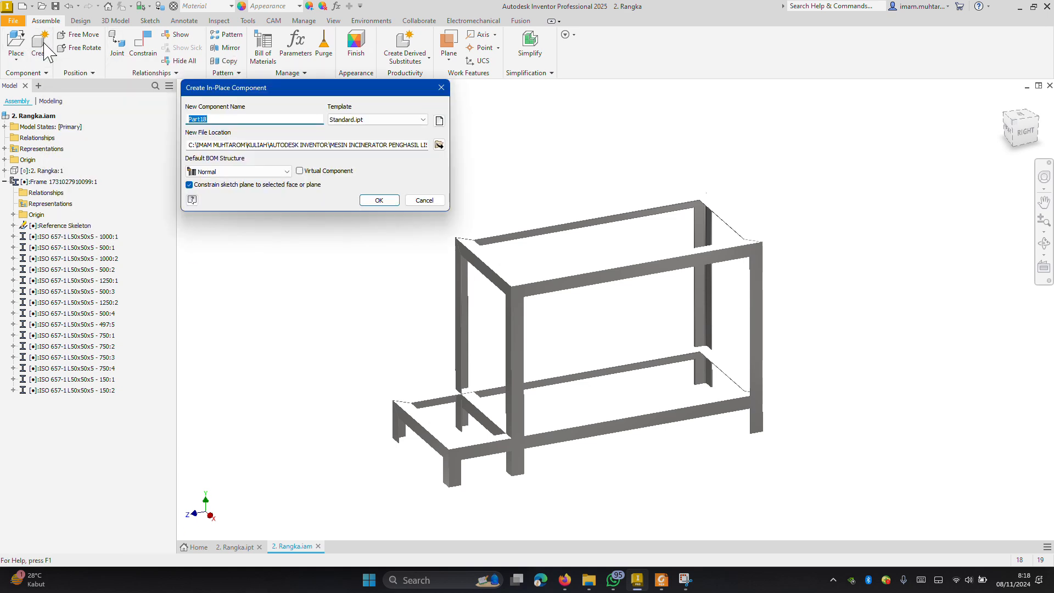
type("2. Bearing")
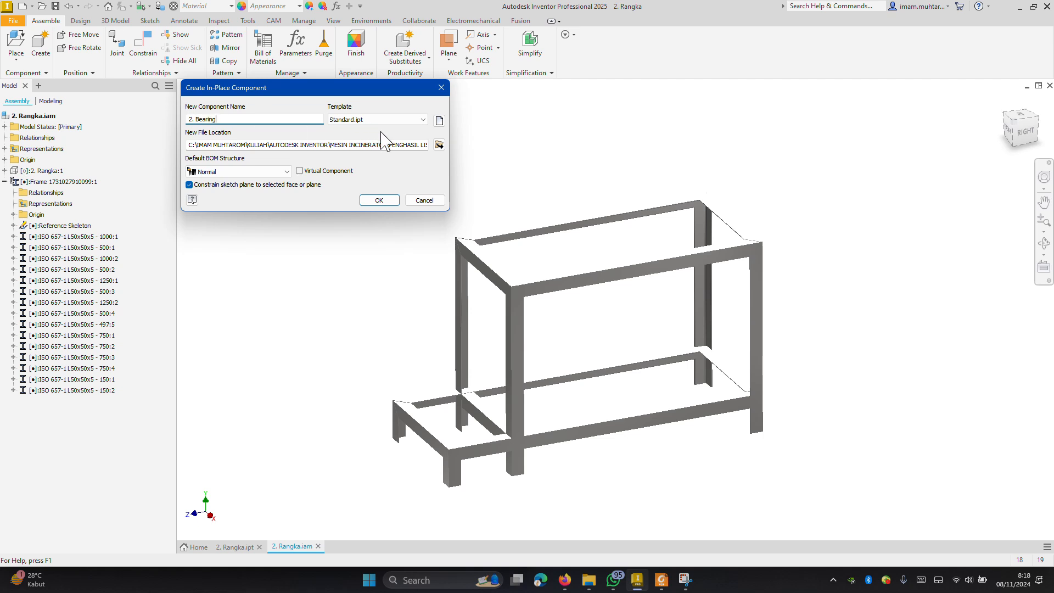
left_click(439, 144)
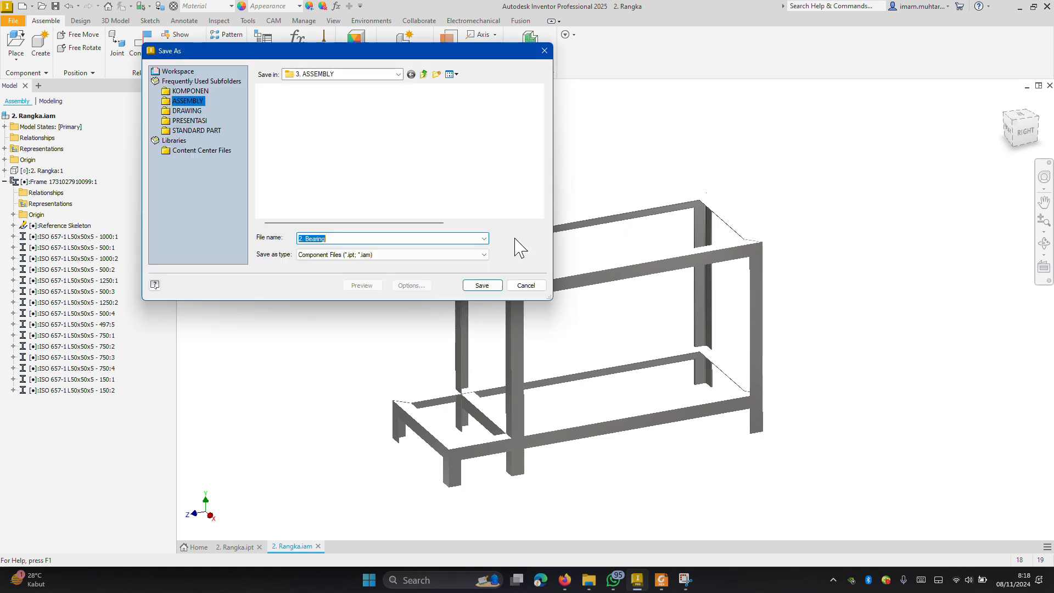
left_click(424, 74)
double_click(323, 112)
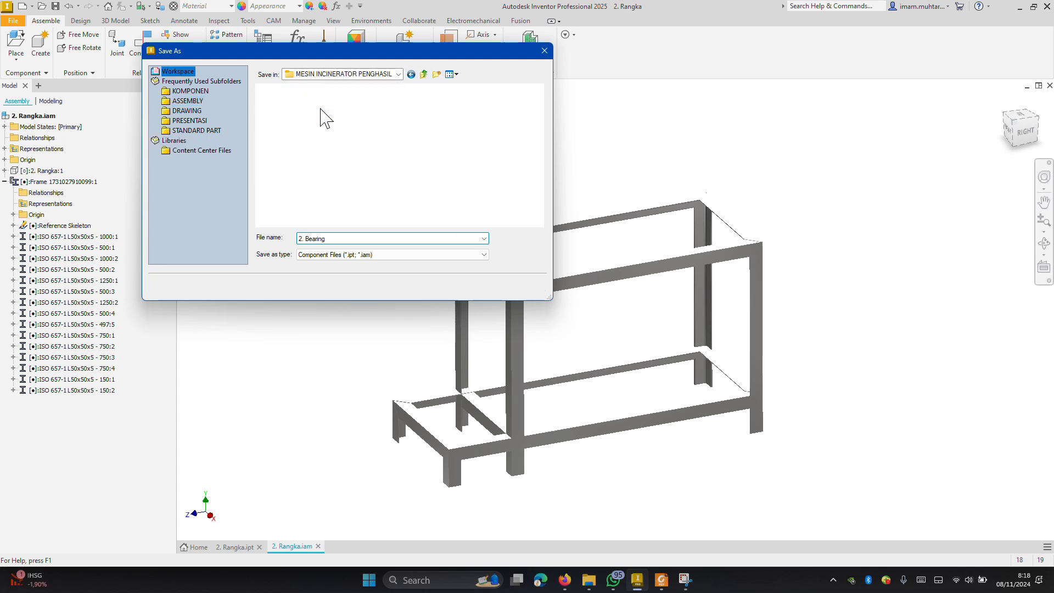
left_click(482, 286)
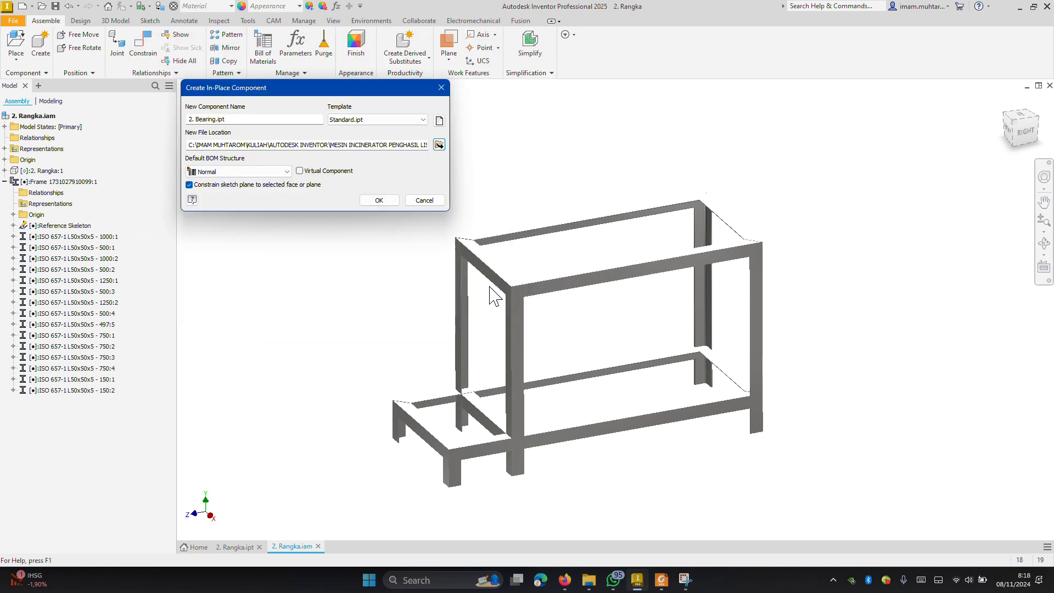
left_click(379, 200)
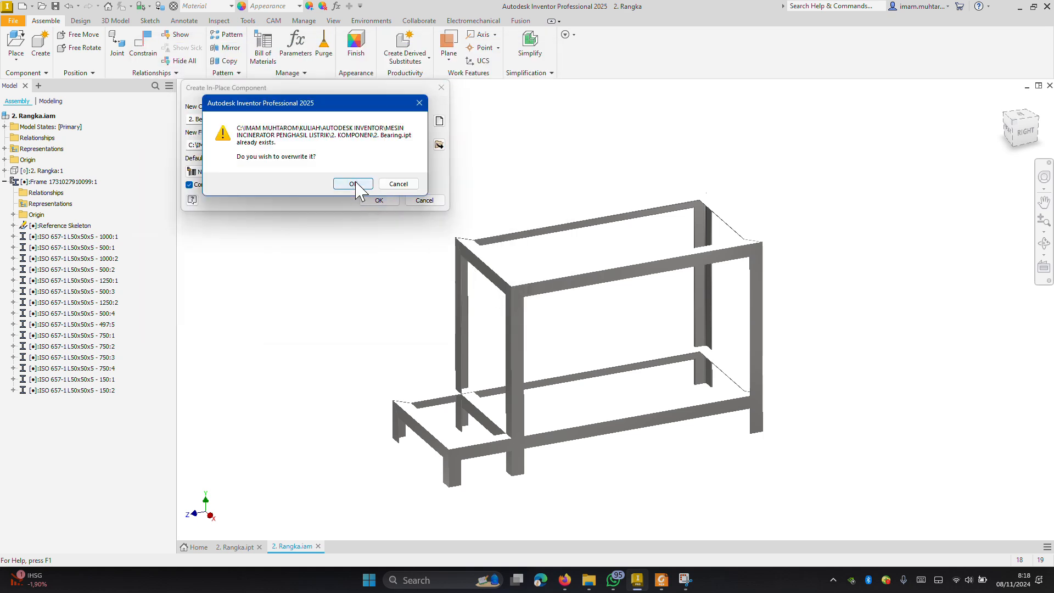
left_click(398, 184)
Rename the new part as 2. Bearing 2 and create it on the outer vertical face of the upper end beam above the low extension
left_click(196, 120)
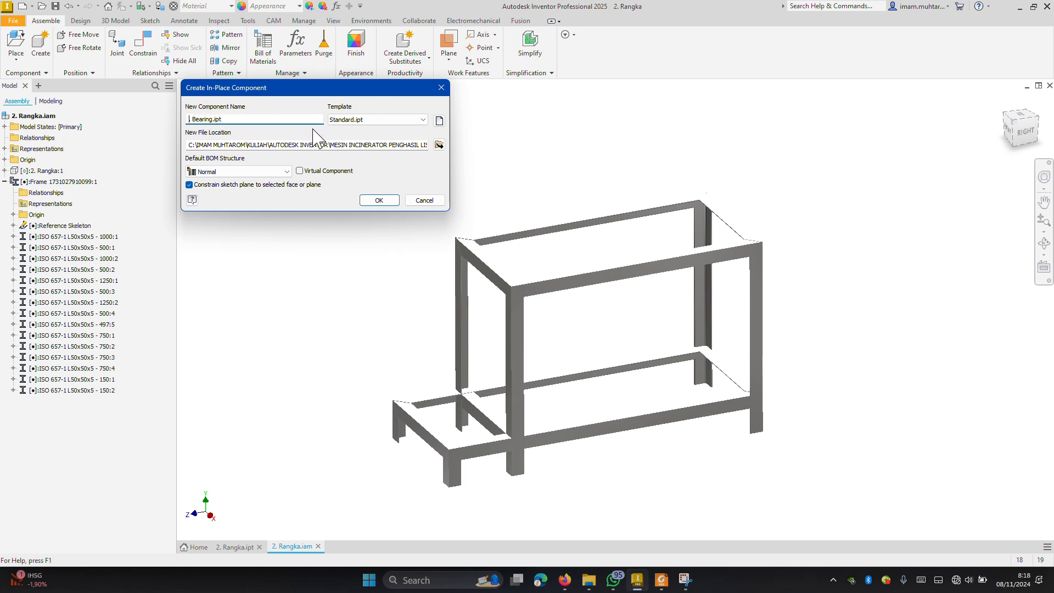
type("3")
left_click(379, 200)
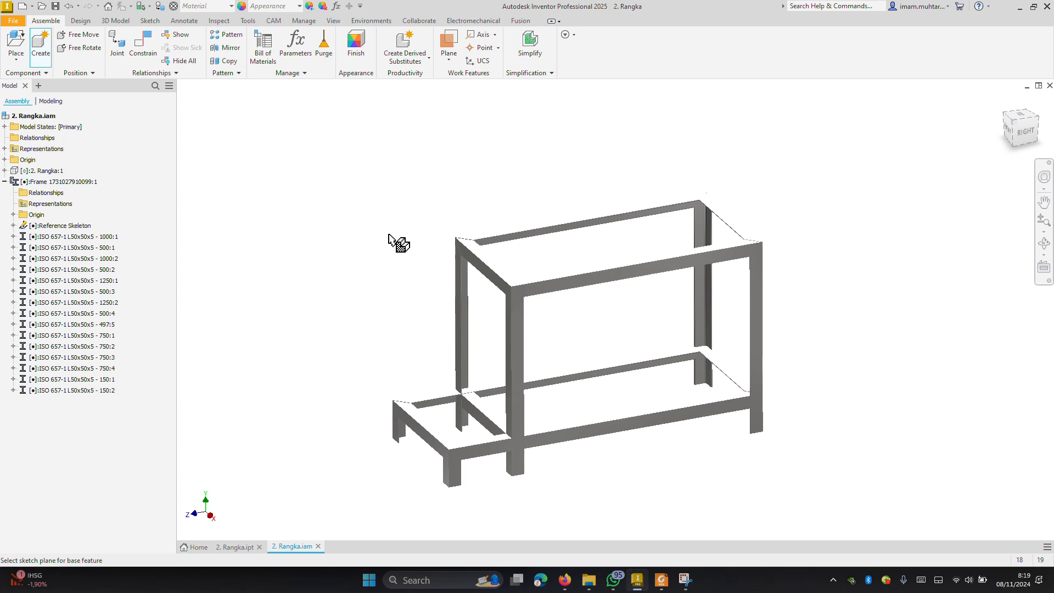
scroll(472, 275, "down", 5)
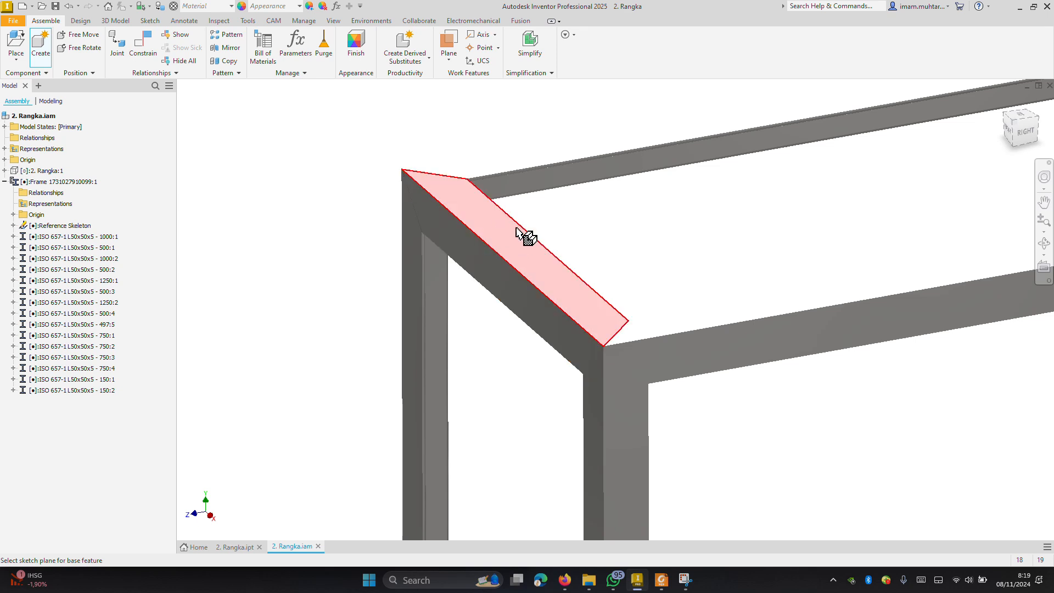
scroll(516, 242, "up", 5)
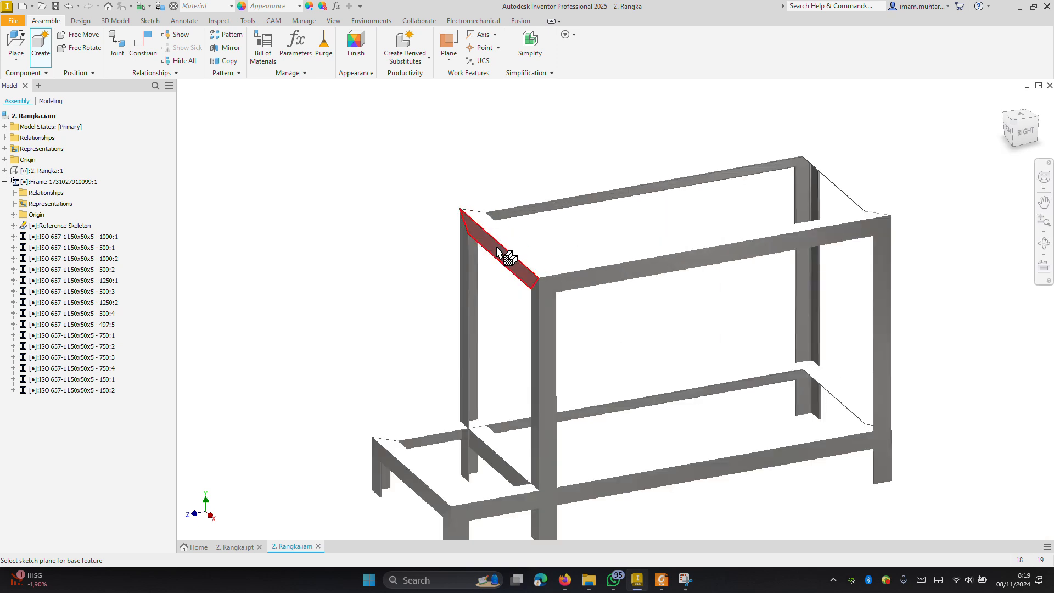
left_click(499, 258)
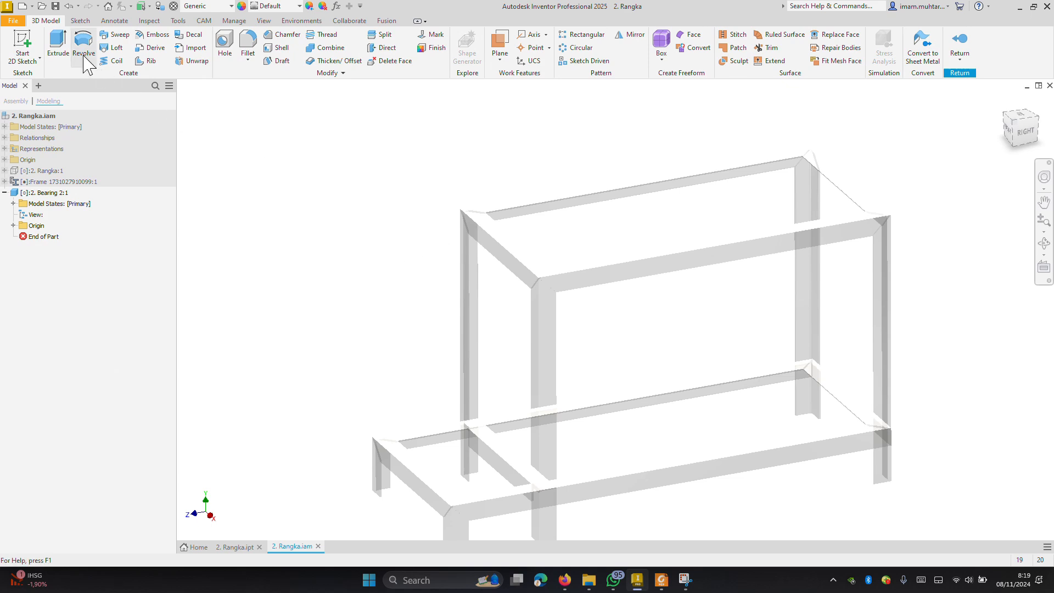
Start a 2D sketch on the outer vertical face of the upper end beam above the low extension
left_click(23, 44)
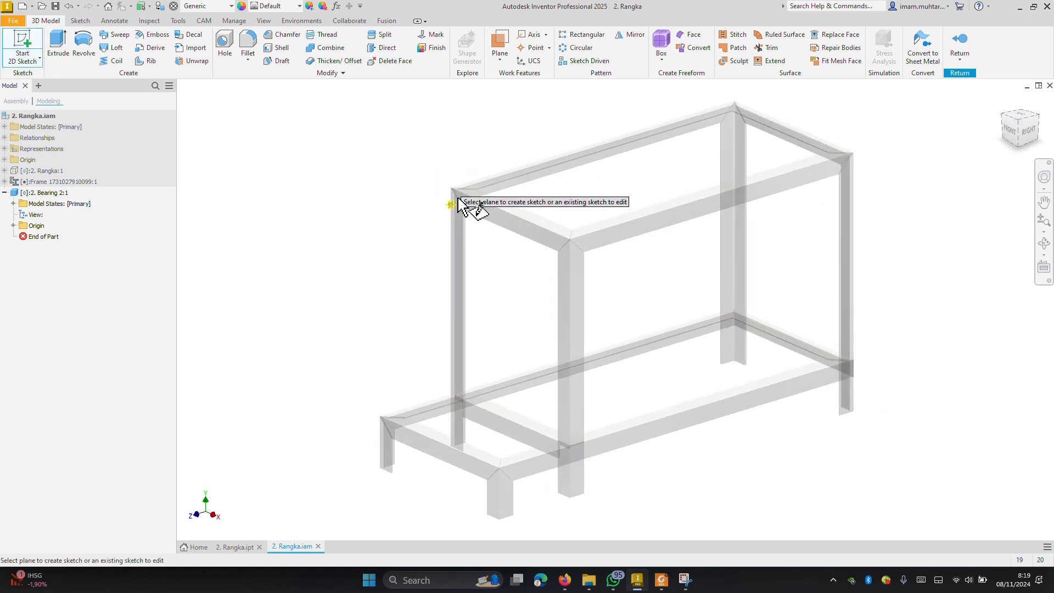
scroll(459, 201, "up", 10)
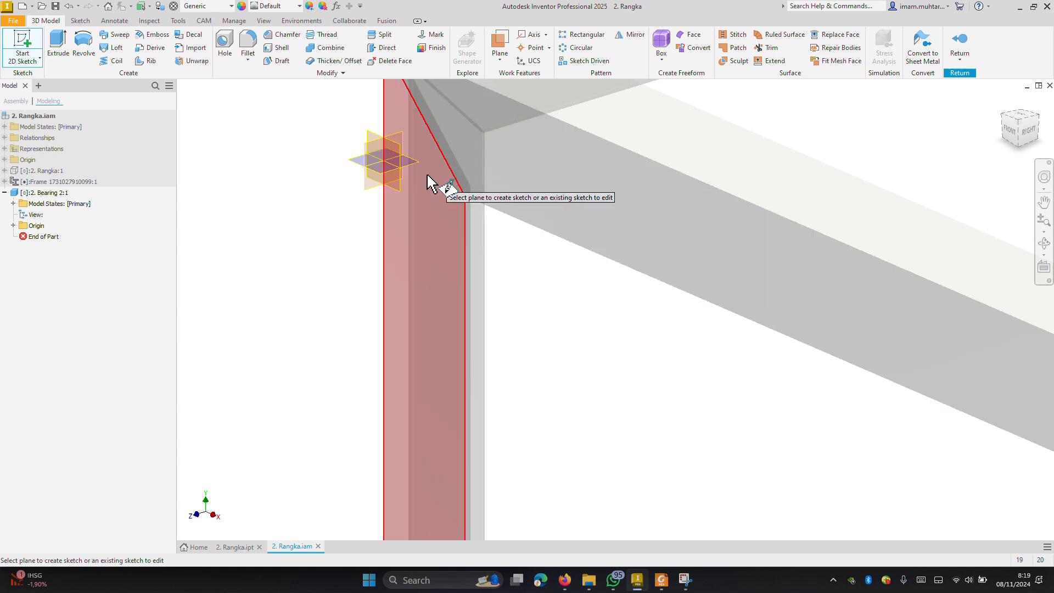
scroll(439, 173, "down", 5)
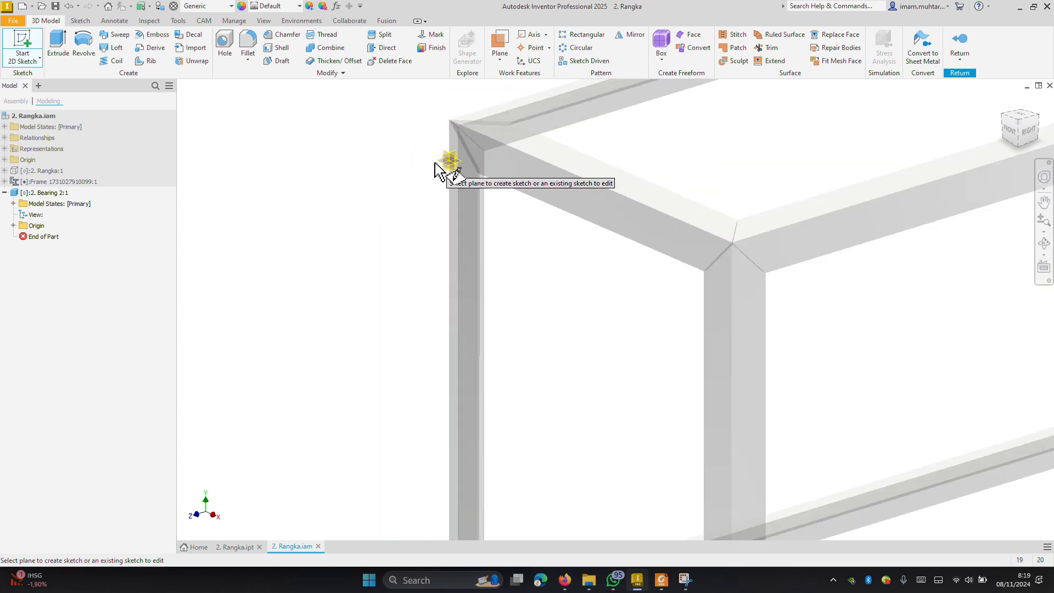
left_click(560, 199)
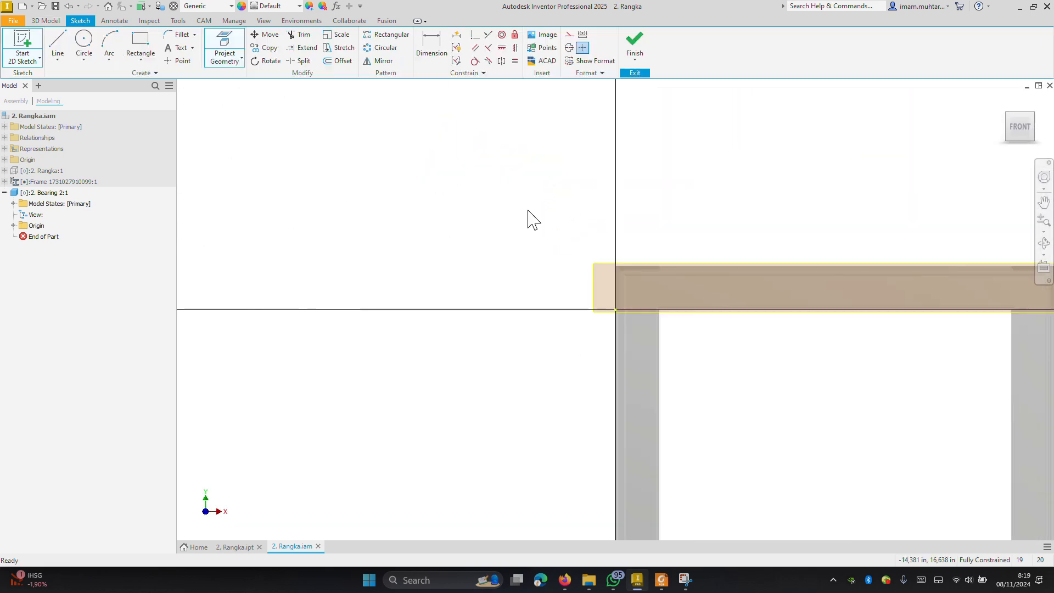
Project the top edge of the upper end beam into the sketch
scroll(701, 255, "up", 5)
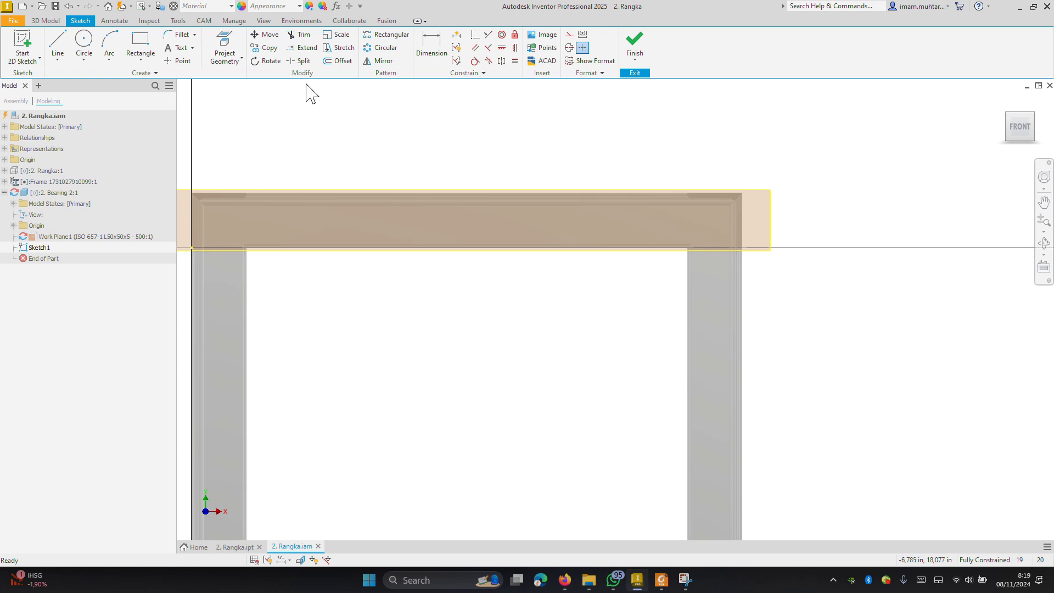
left_click(233, 43)
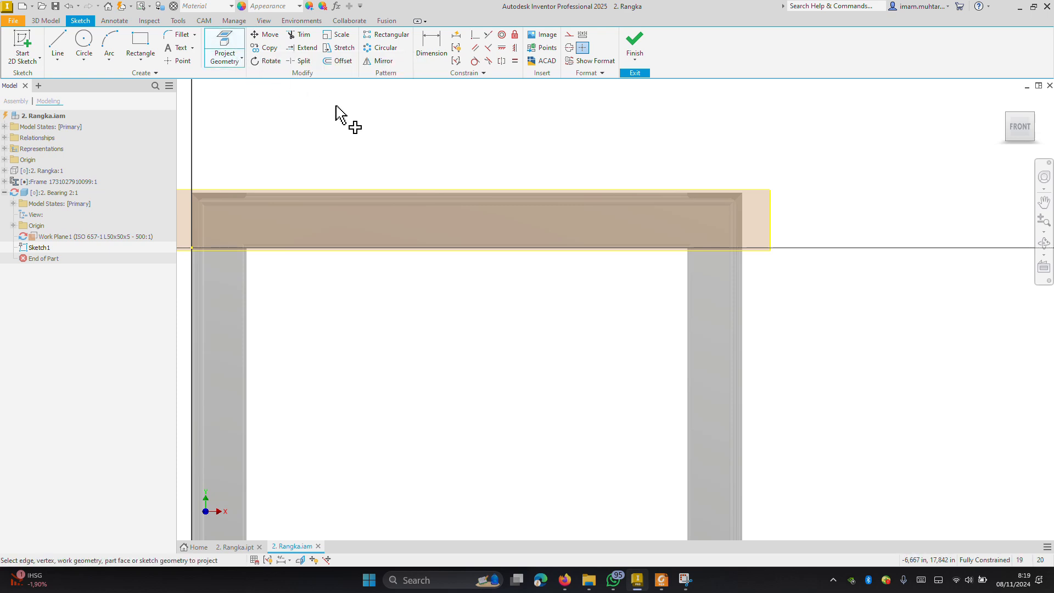
left_click(476, 194)
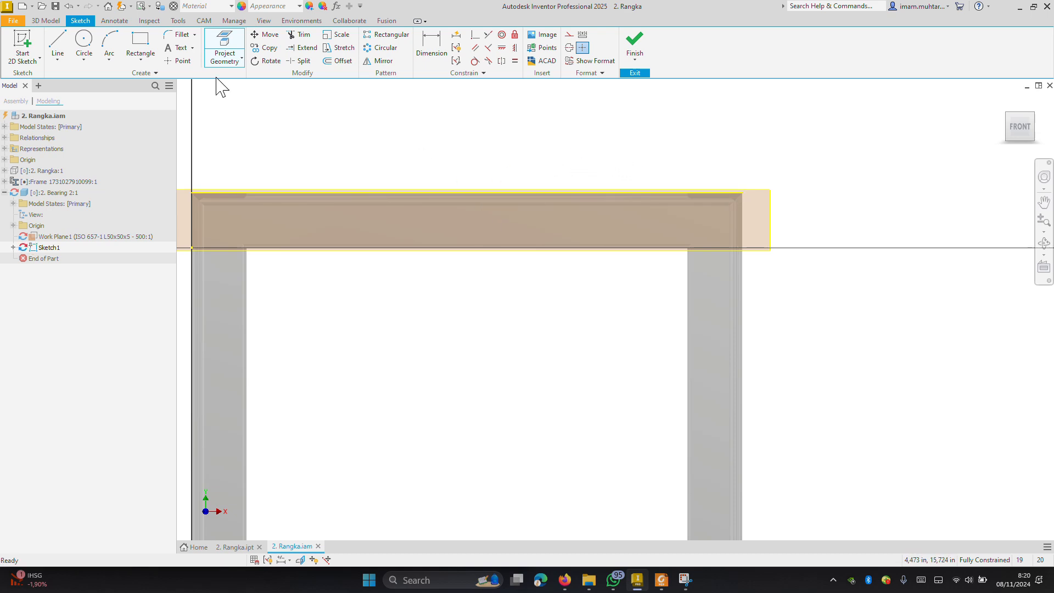
key("Escape")
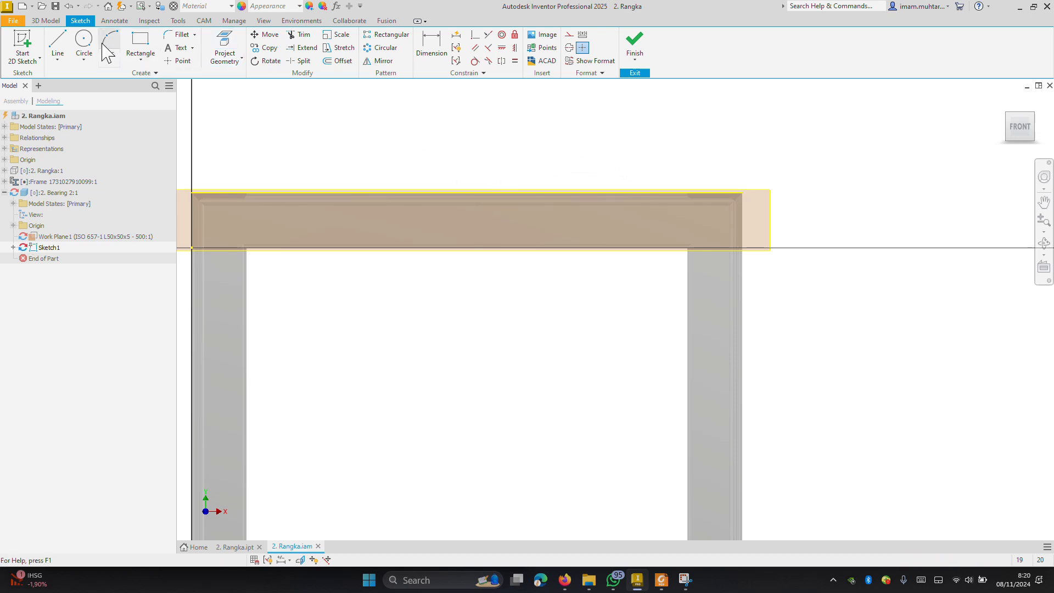
left_click(140, 44)
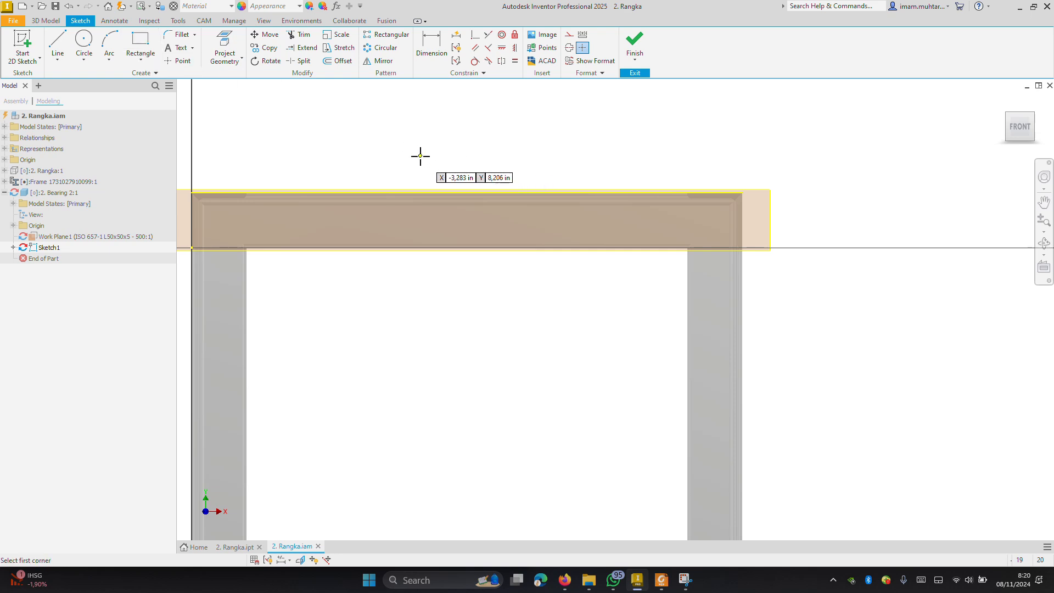
left_click(402, 140)
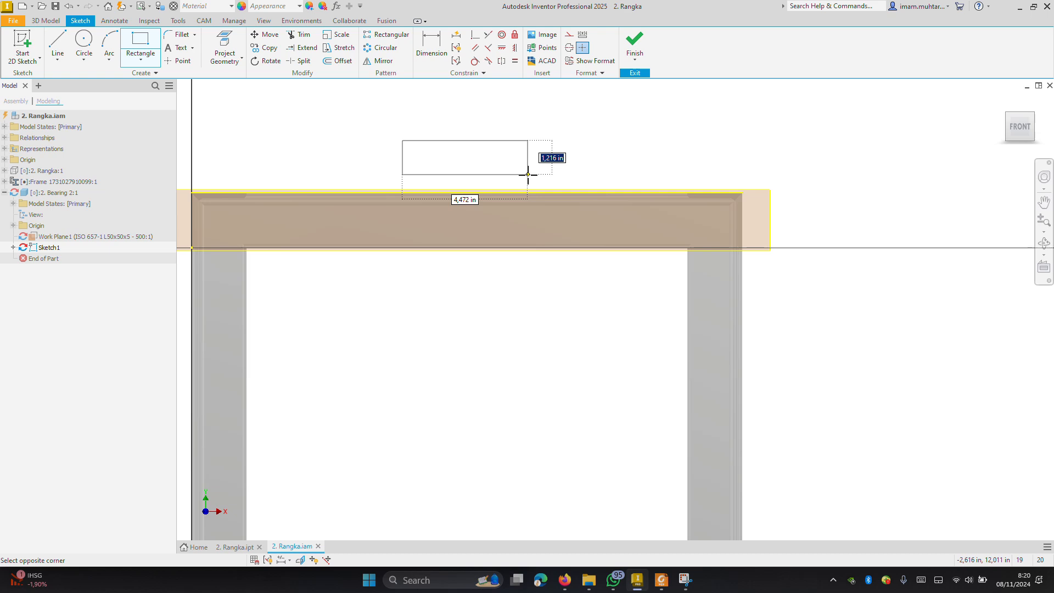
key("Escape")
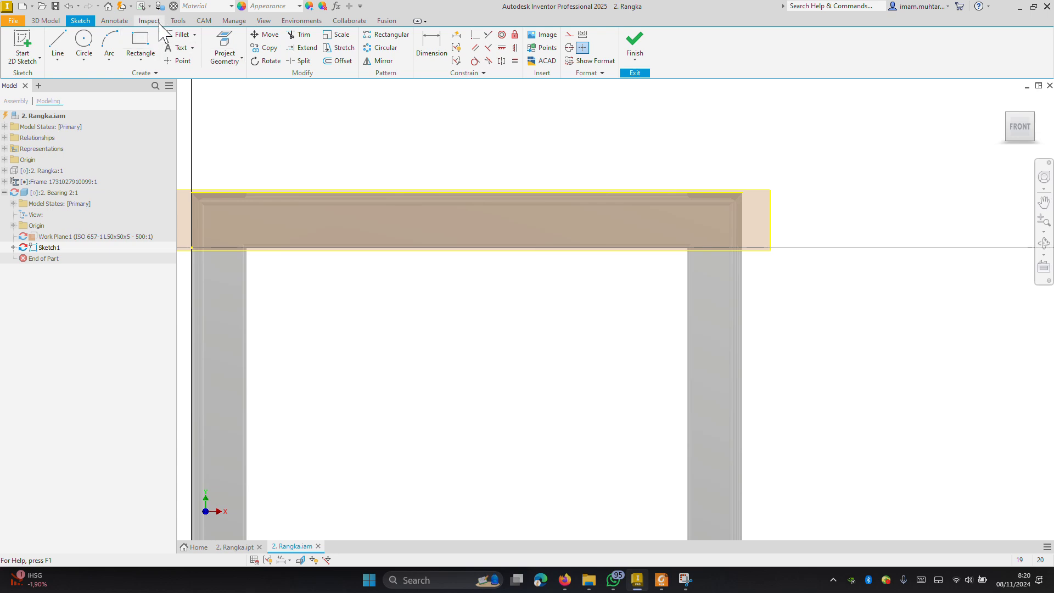
Change the length unit of the 2. Bearing 2 part to millimeter in its document settings
left_click(178, 21)
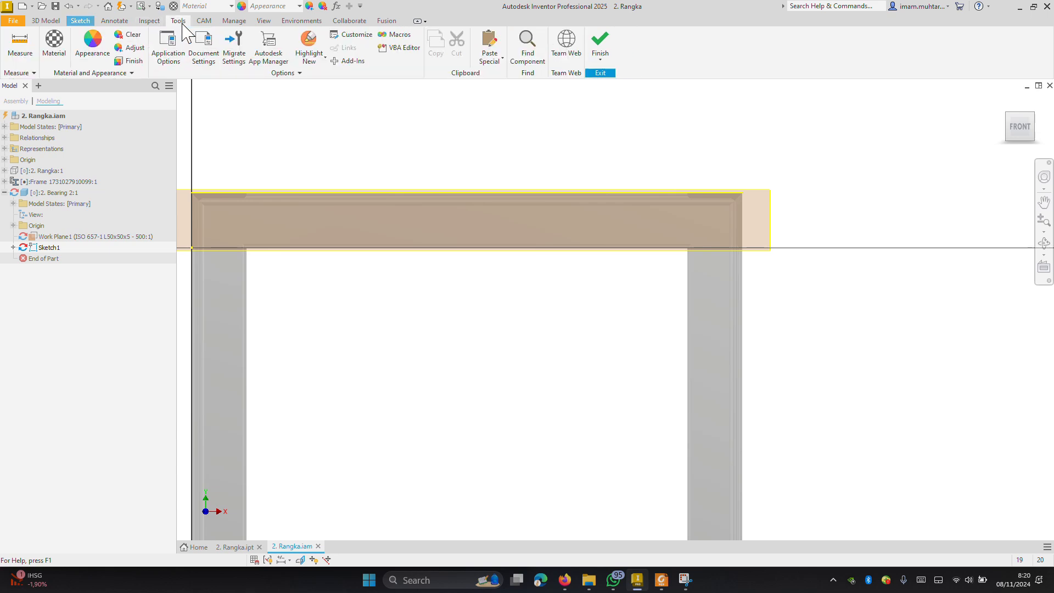
left_click(214, 50)
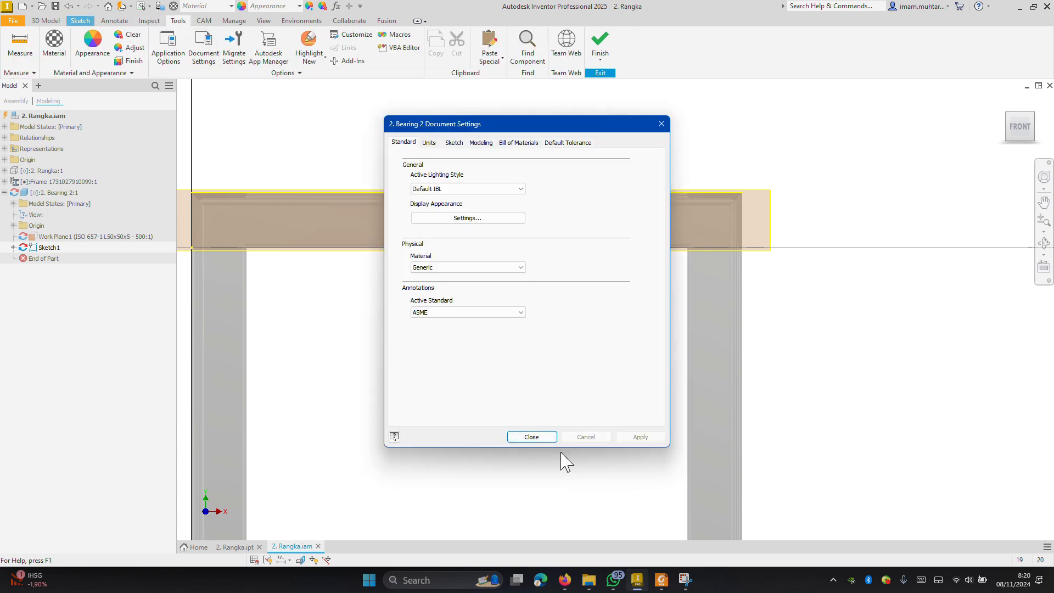
left_click(429, 144)
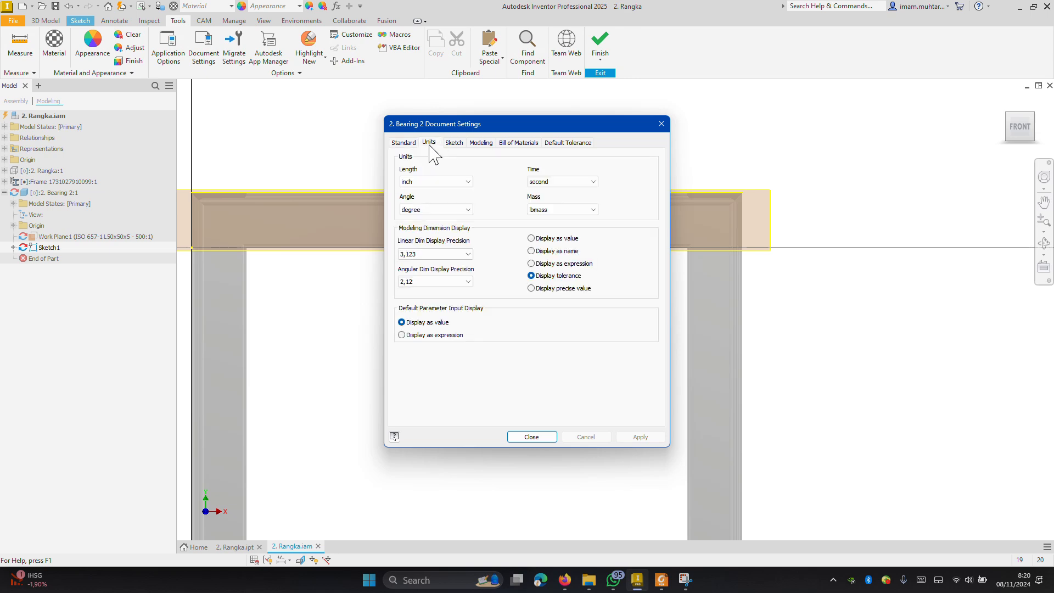
left_click(438, 183)
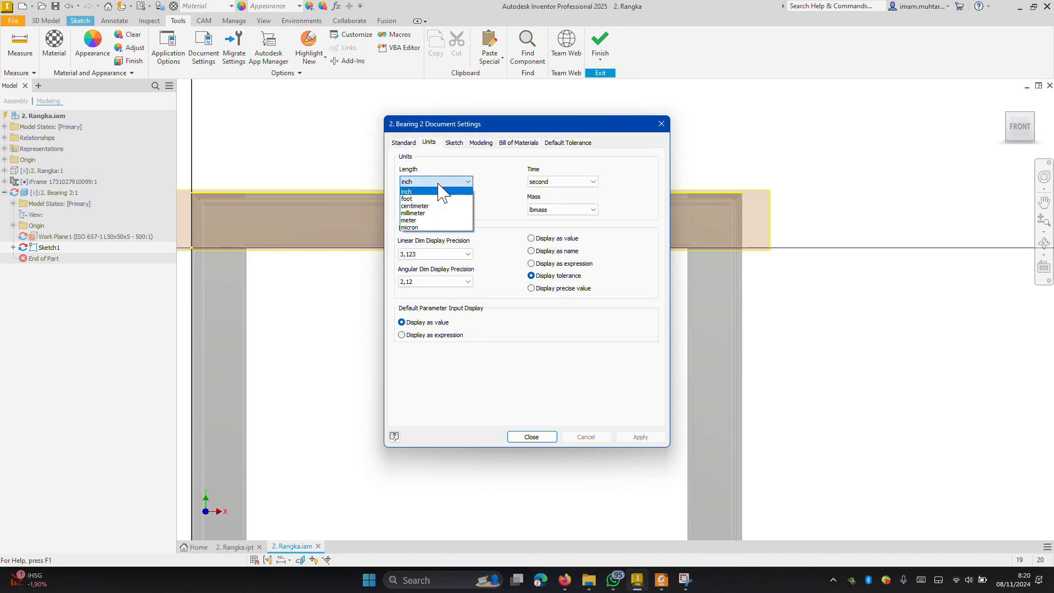
left_click(424, 213)
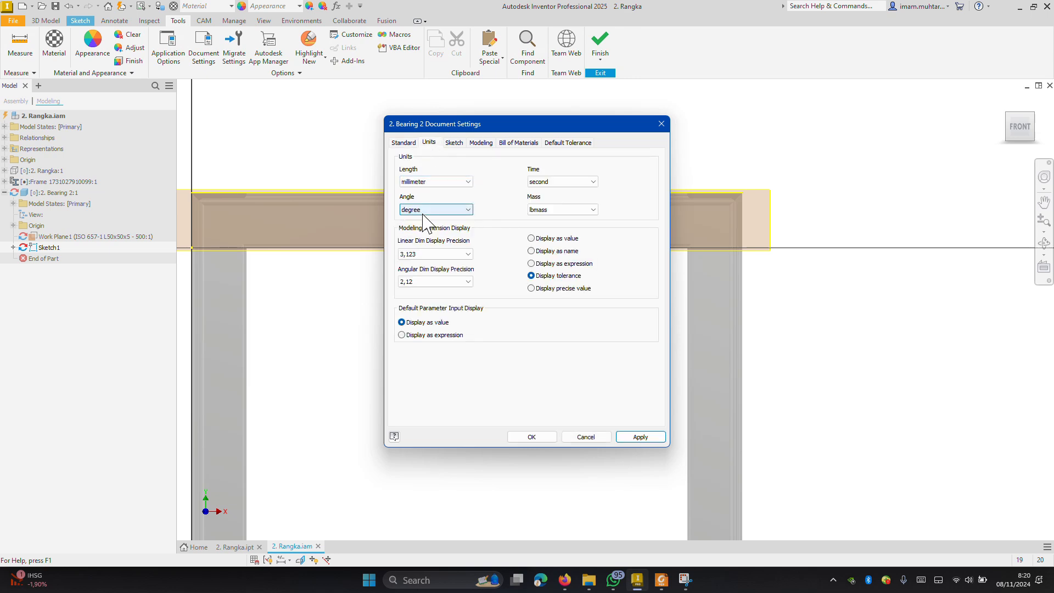
left_click(543, 437)
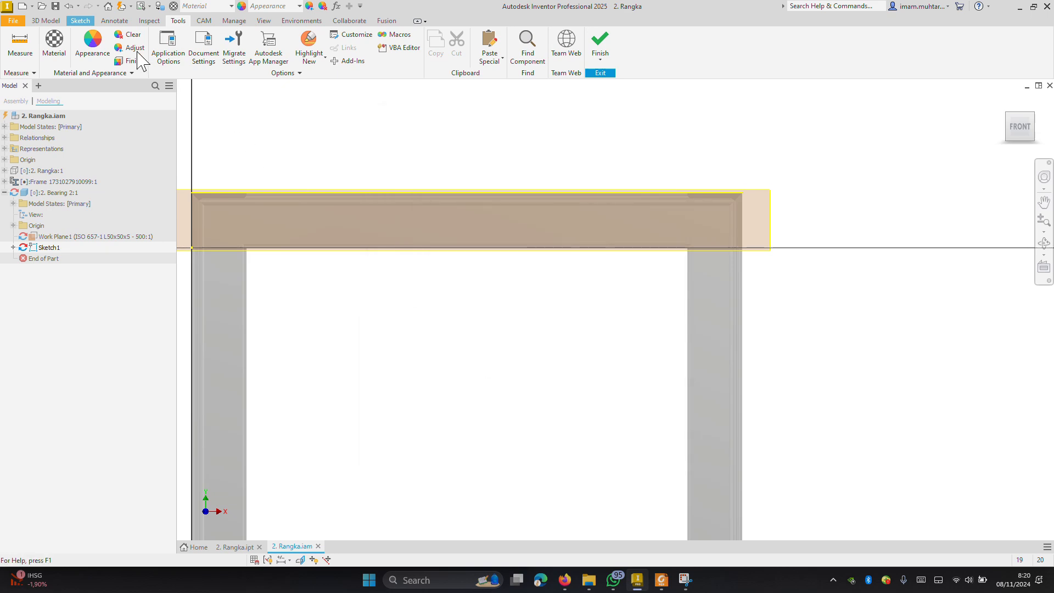
Sketch a rectangle about 123 mm wide and 42 mm high standing on the beam's projected top edge near mid-span
left_click(80, 20)
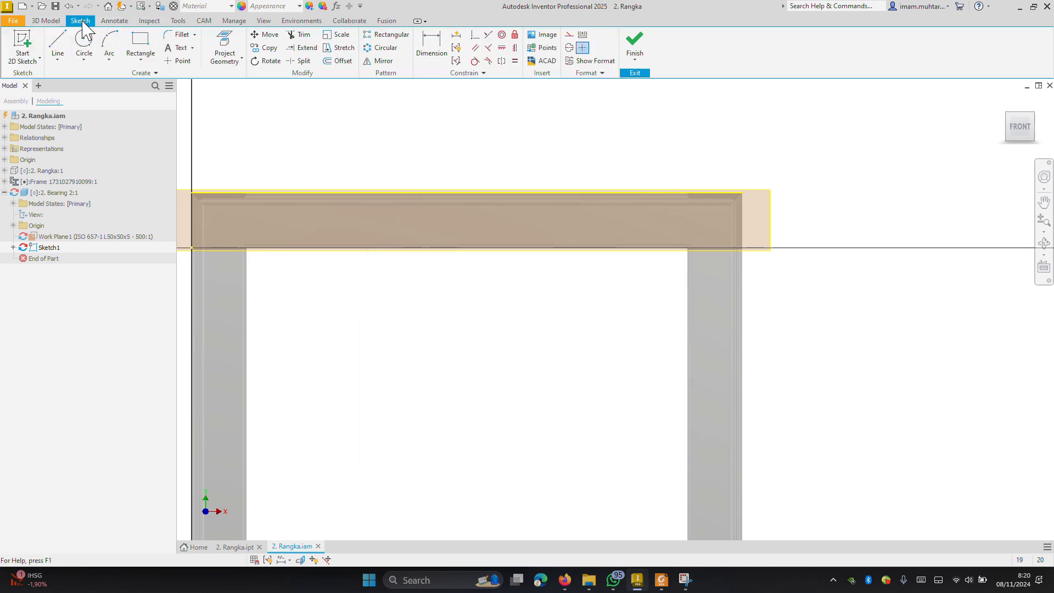
left_click(141, 41)
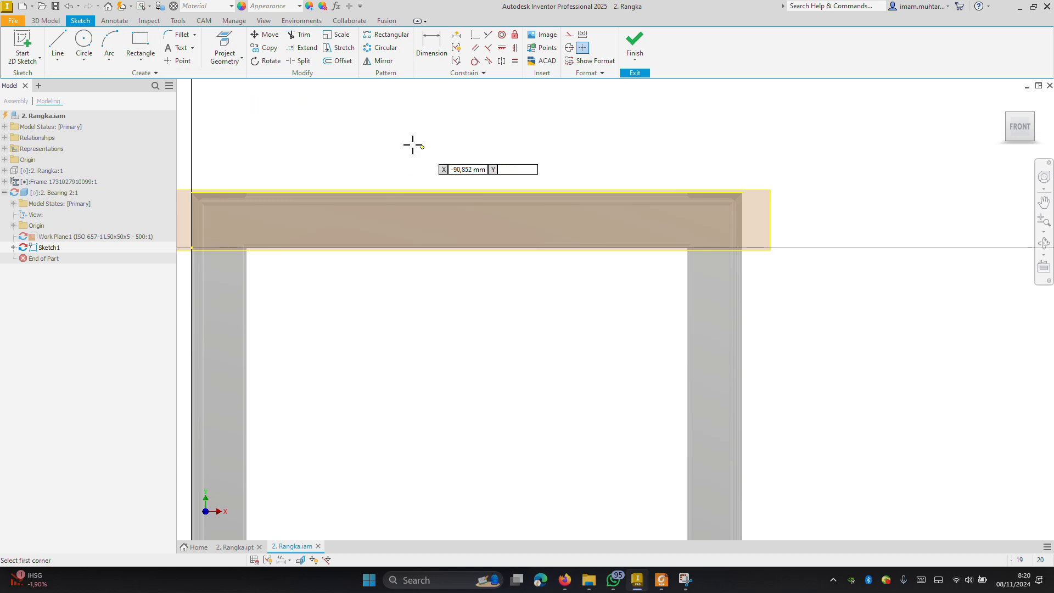
left_click(392, 147)
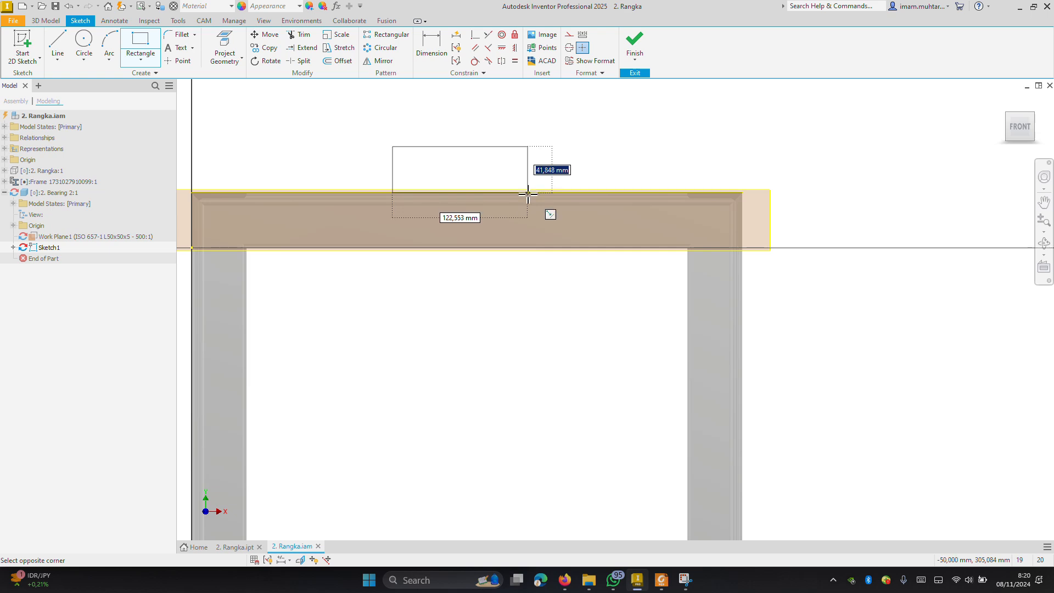
left_click(528, 190)
key("Escape")
Dimension the rectangle with a height of 20 mm and a width of 100 mm
key("d")
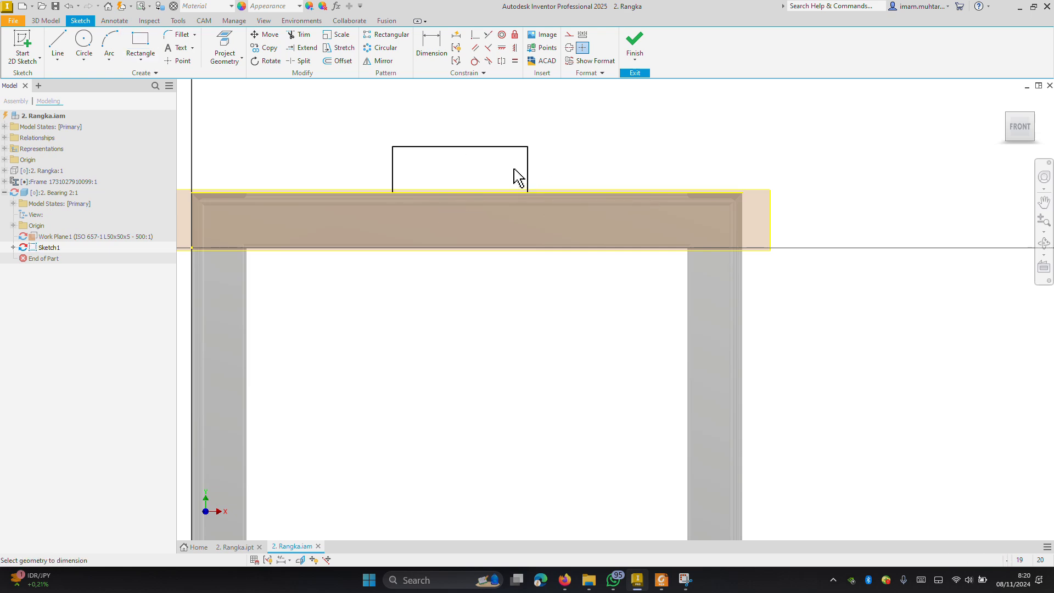
left_click(553, 176)
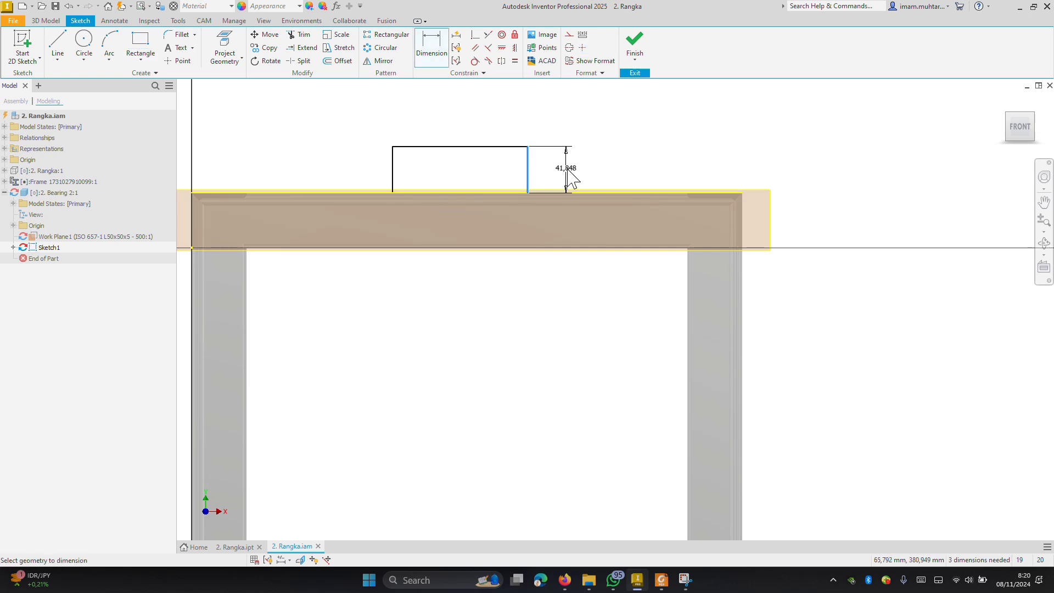
left_click(614, 164)
type("20")
key("Return")
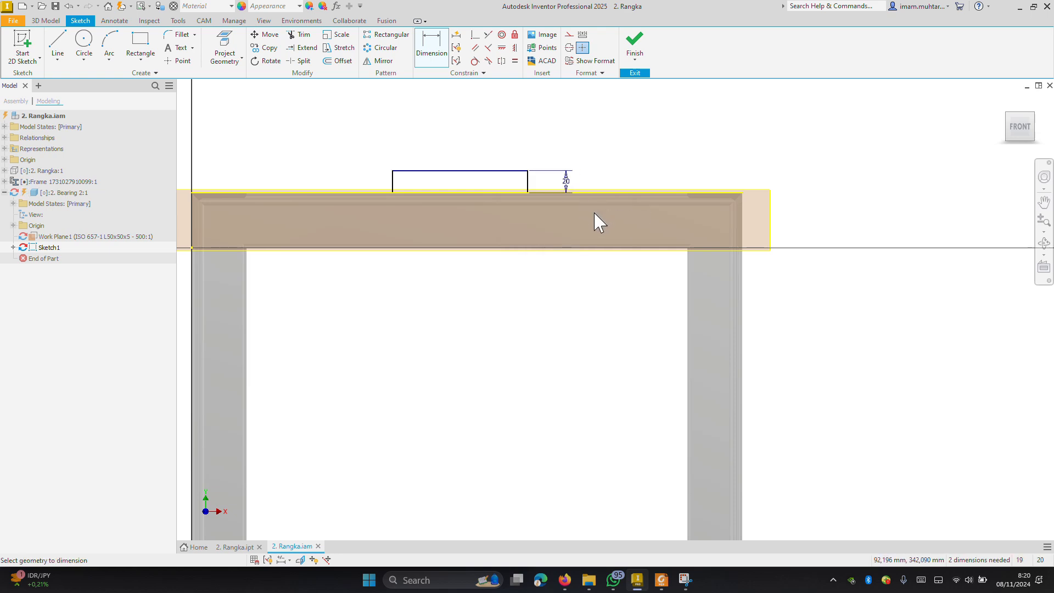
left_click(476, 171)
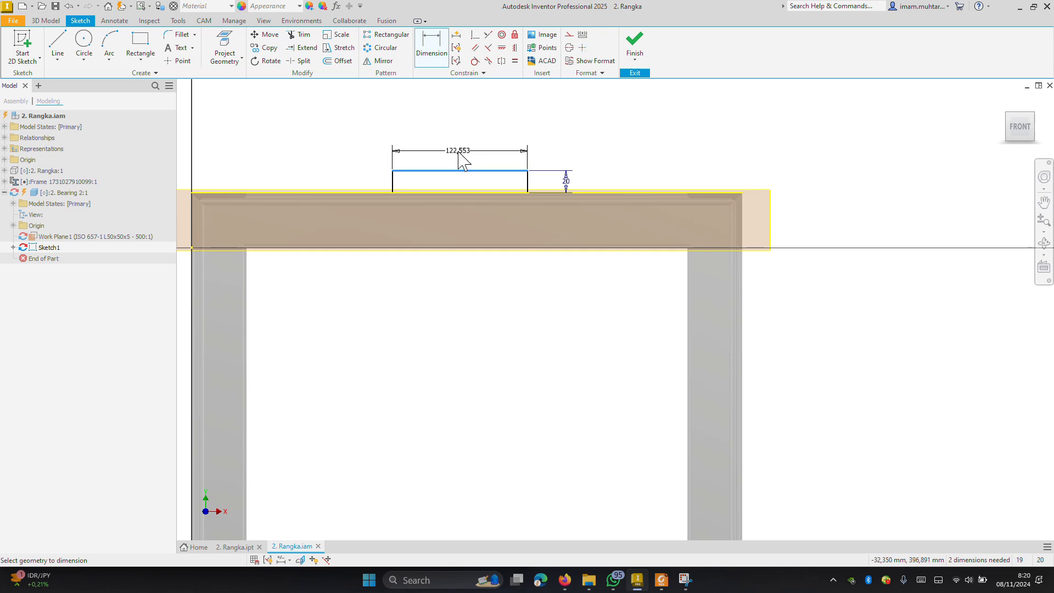
left_click(464, 156)
type("100")
key("Return")
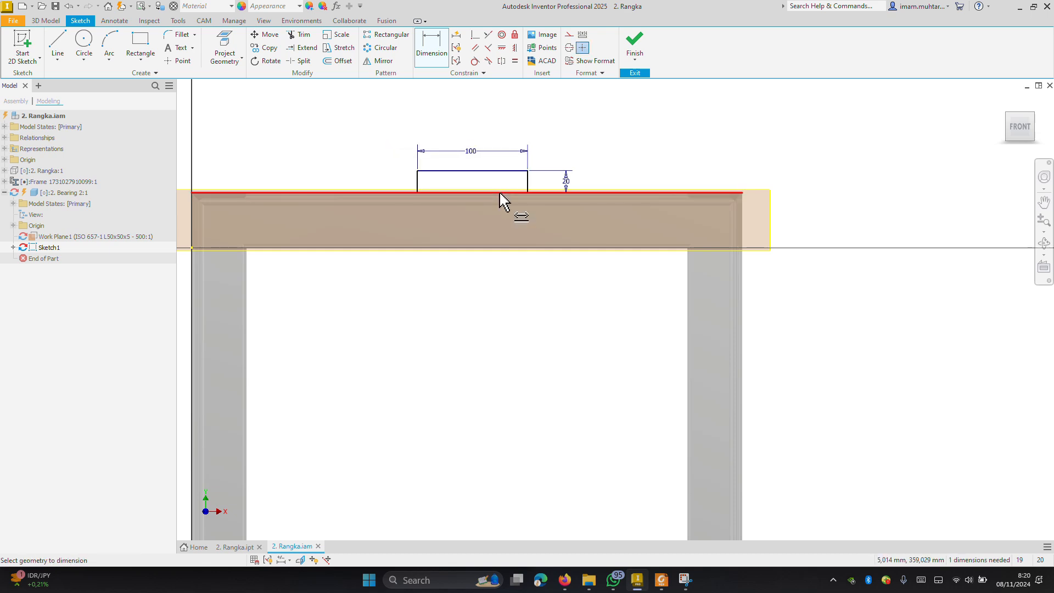
key("Escape")
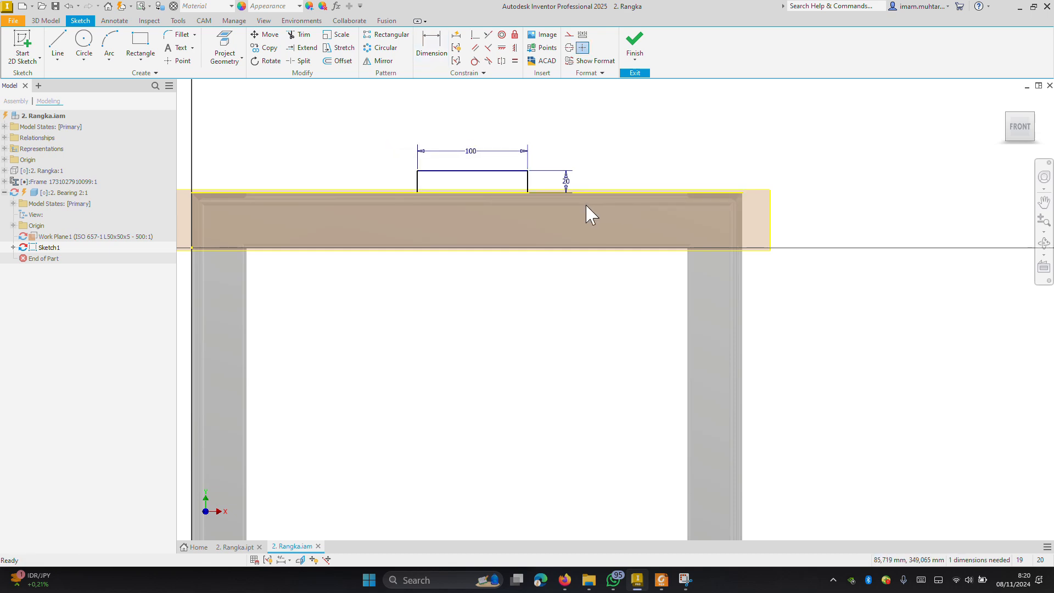
Add a driven reference dimension for the full length of the beam's projected top edge, placed above the rectangle
key("d")
left_click(335, 192)
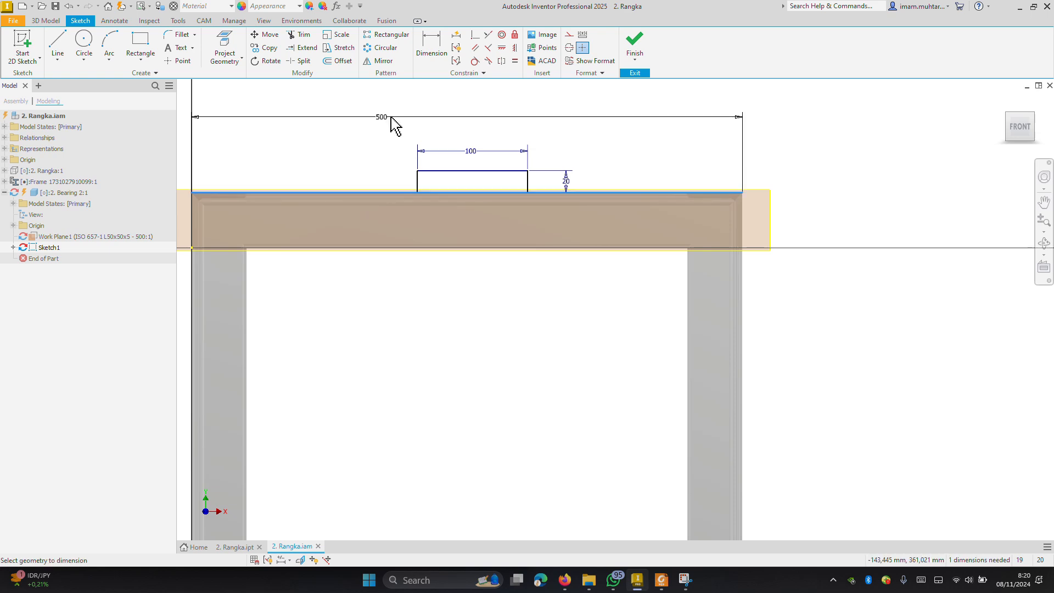
left_click(416, 109)
left_click(201, 103)
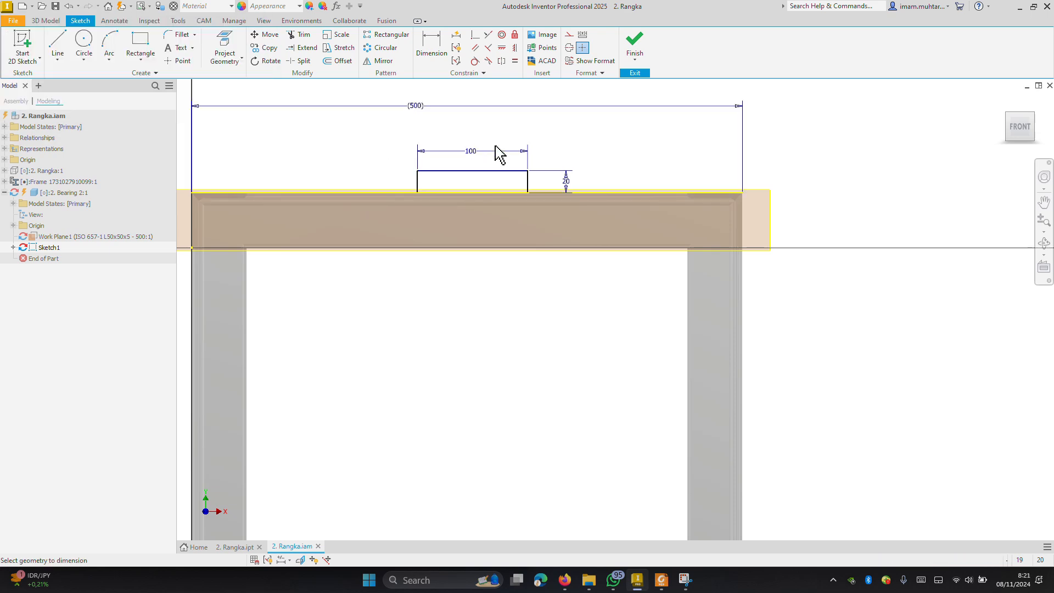
Set the distance from the rectangle's right side to the right end of the beam's top edge to 200 mm
key("d")
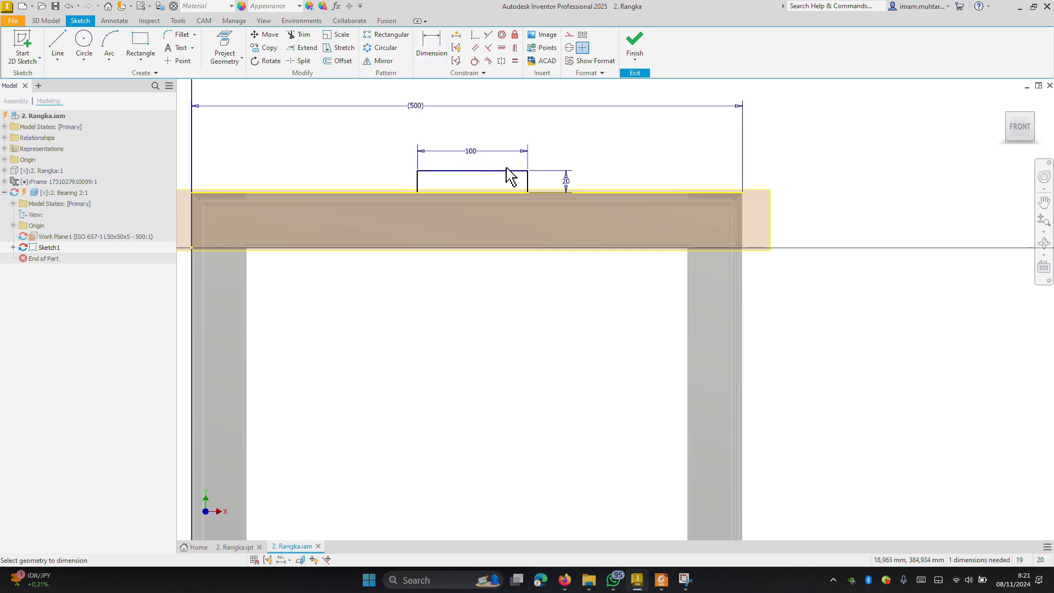
left_click(527, 187)
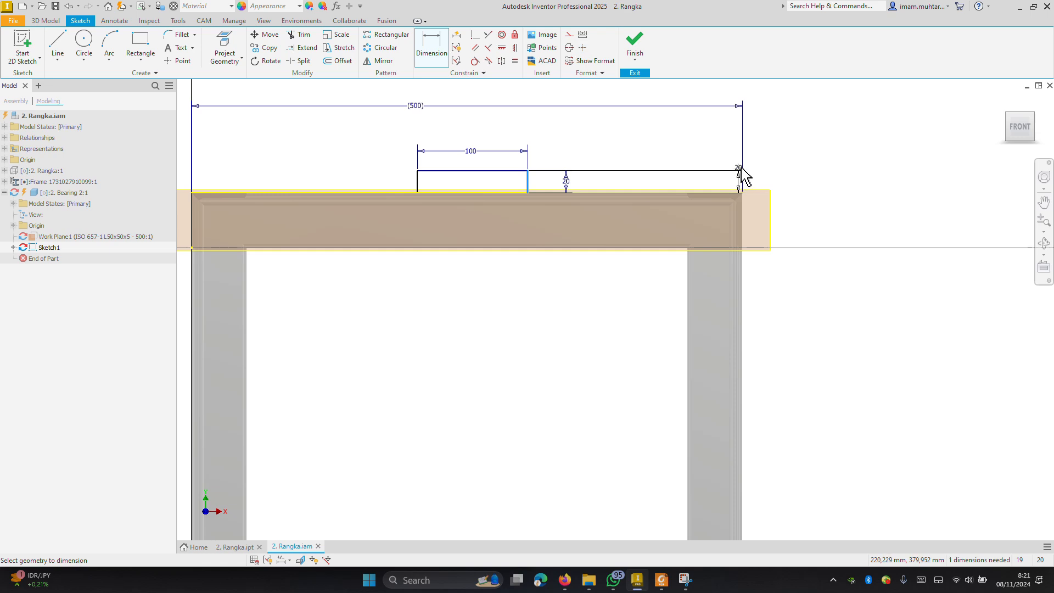
left_click(744, 206)
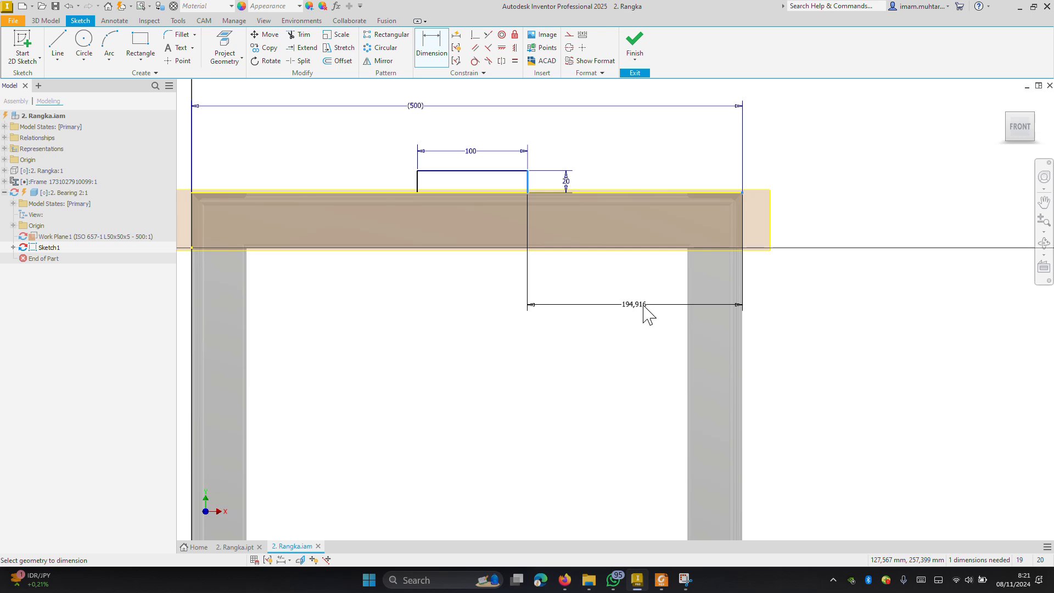
left_click(644, 308)
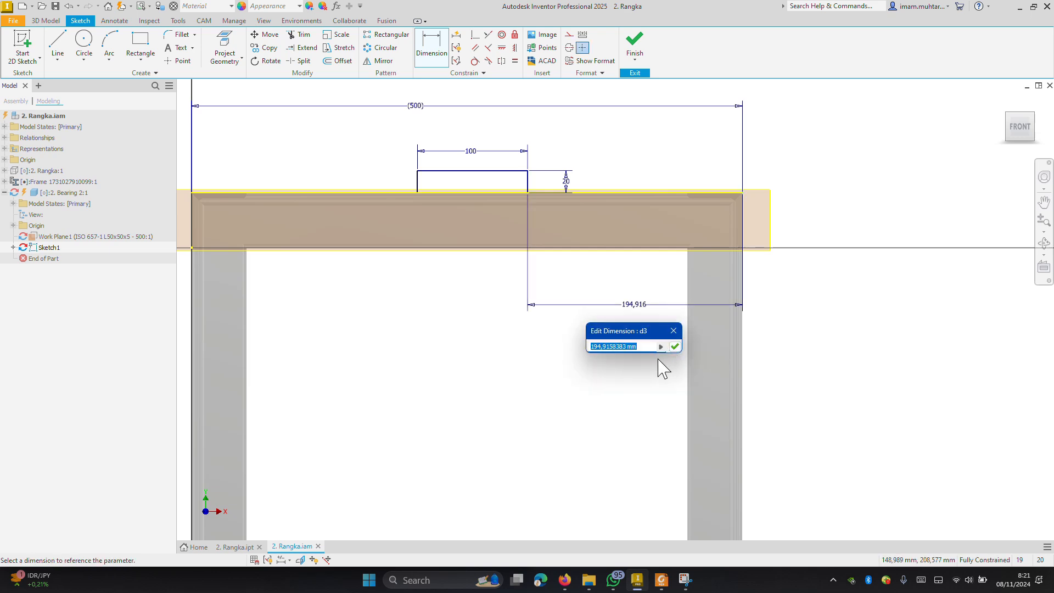
type("200")
key("Return")
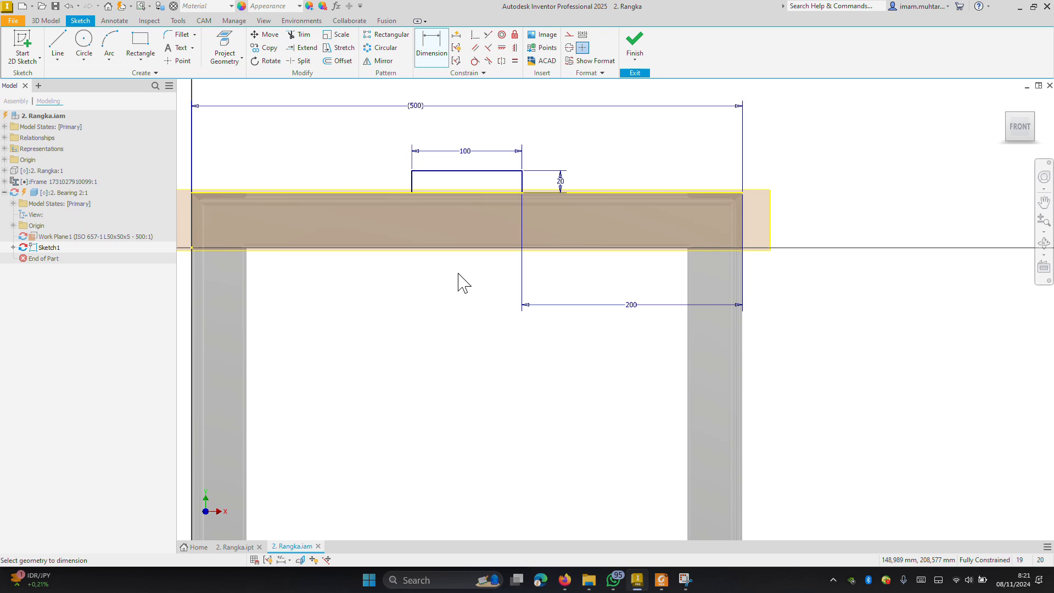
Check the distance from the rectangle's left side to the left end of the beam's top edge without placing a dimension
left_click(413, 181)
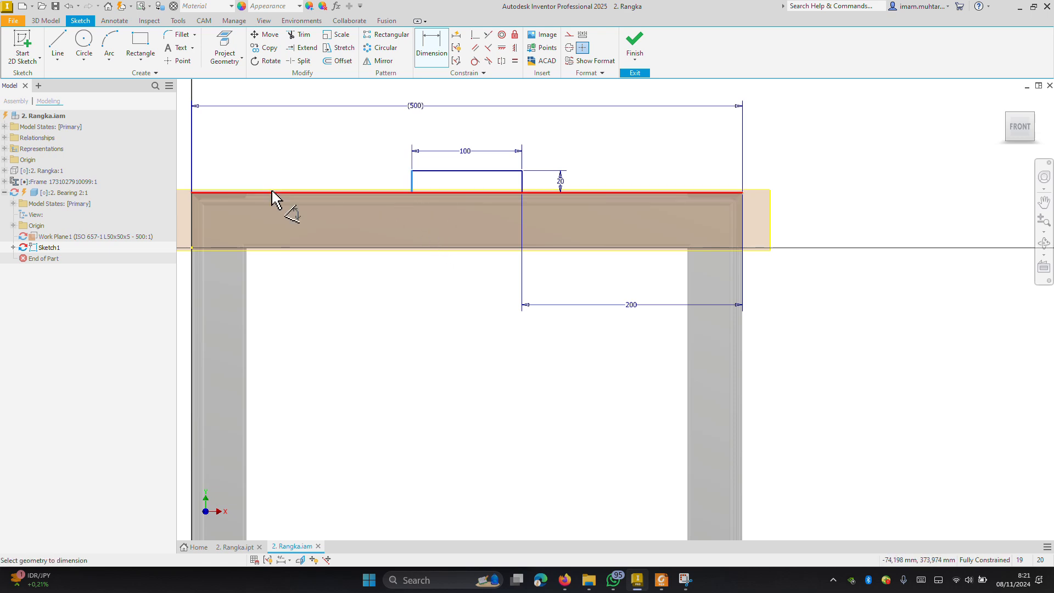
left_click(193, 203)
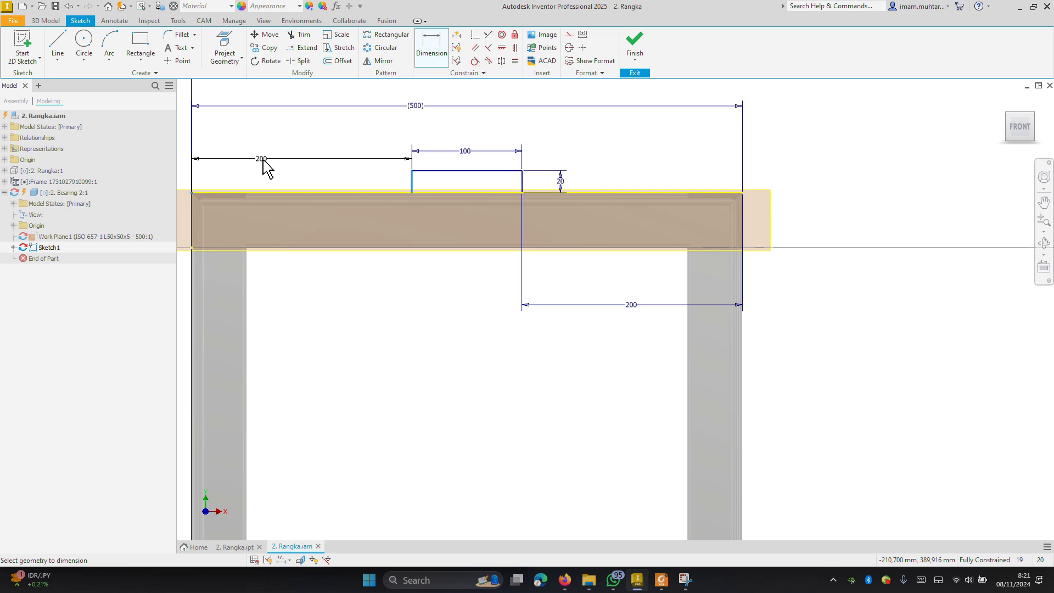
key("Escape")
key("Escape")
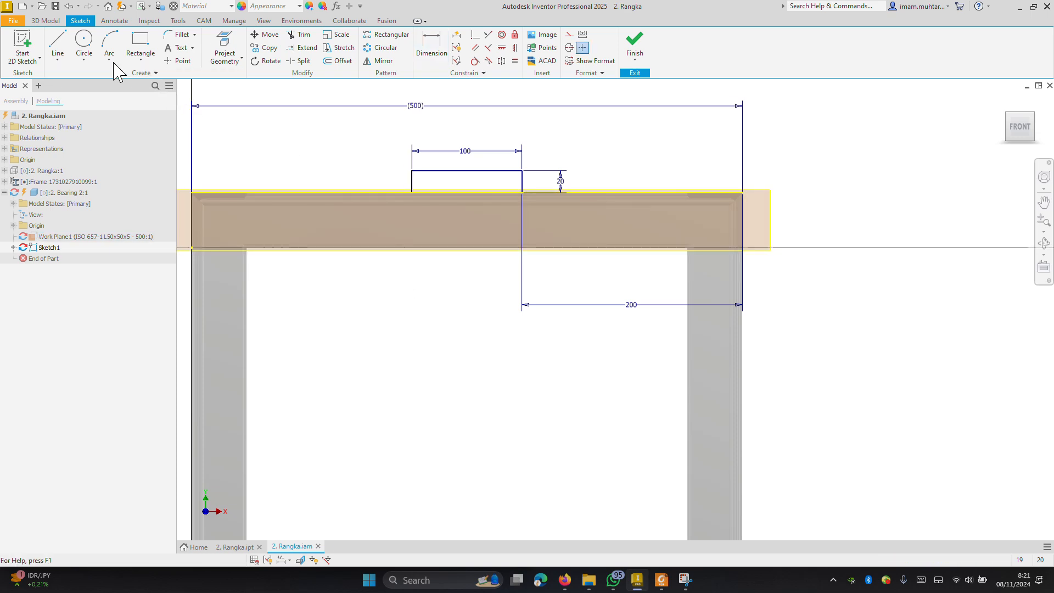
Sketch a 40 mm diameter circle just above the rectangle, near the middle of its width
left_click(84, 47)
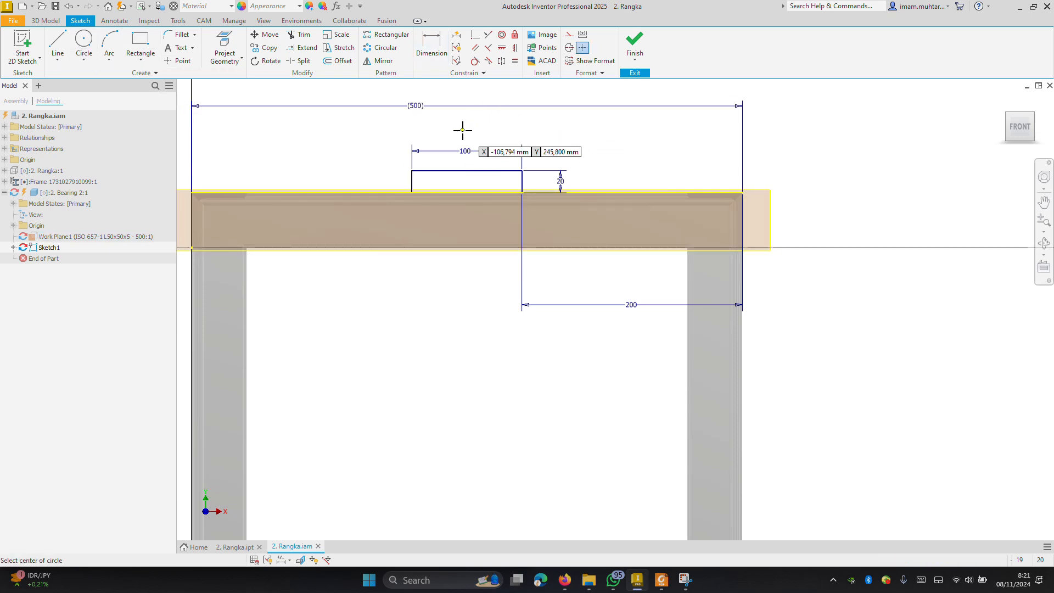
left_click(467, 130)
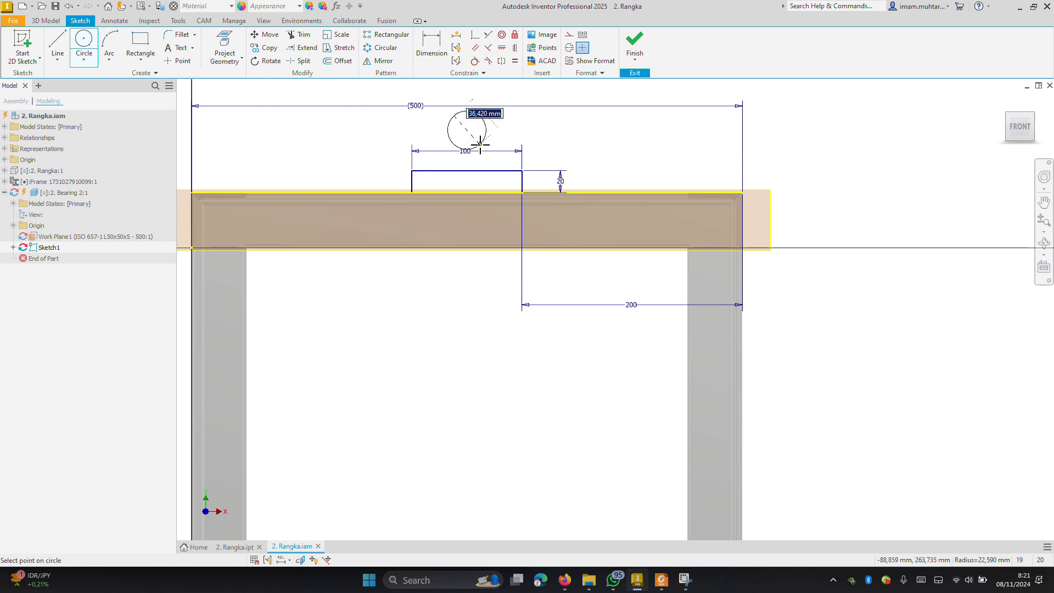
type("40")
key("Return")
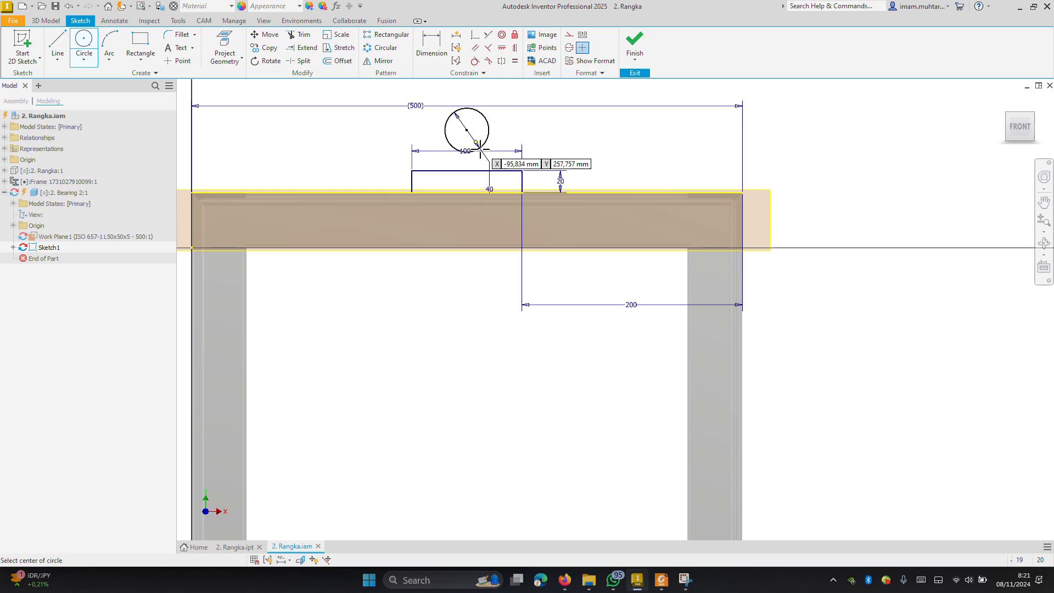
key("Return")
key("Escape")
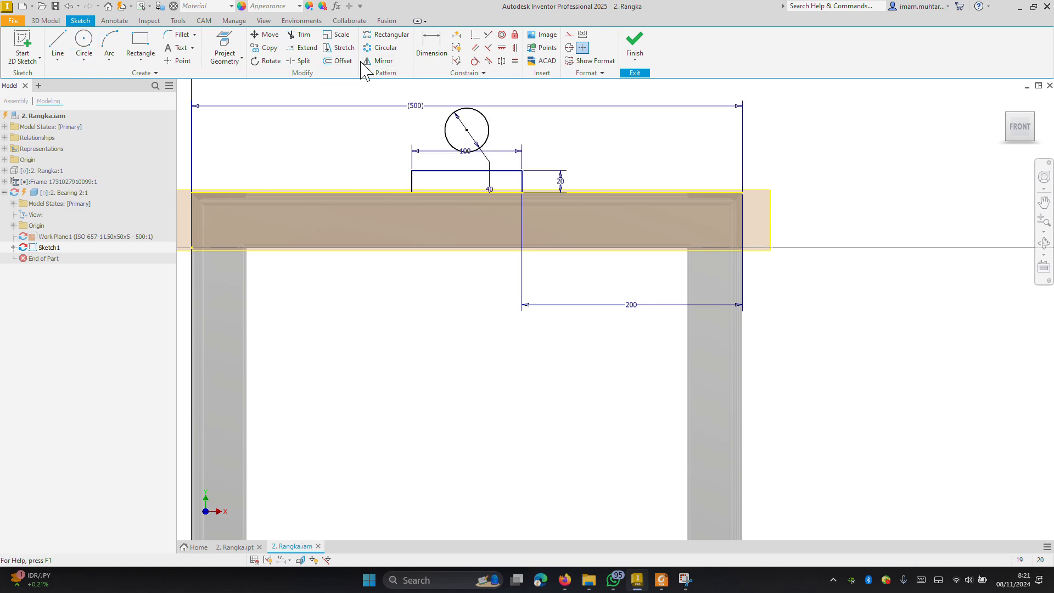
Make the 40 mm circle tangent to the rectangle's top edge
left_click(474, 62)
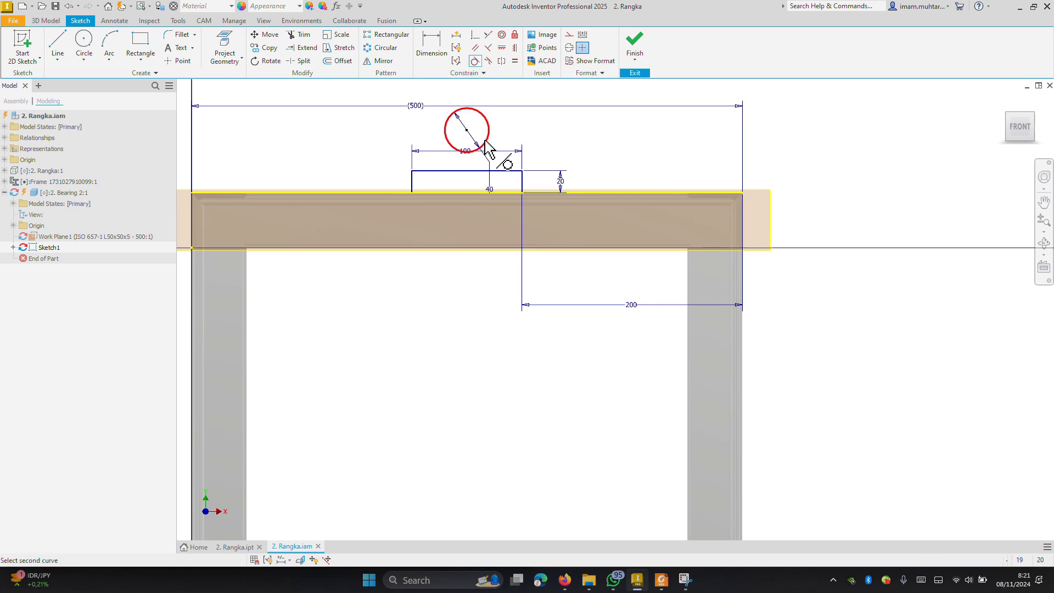
left_click(483, 145)
left_click(472, 171)
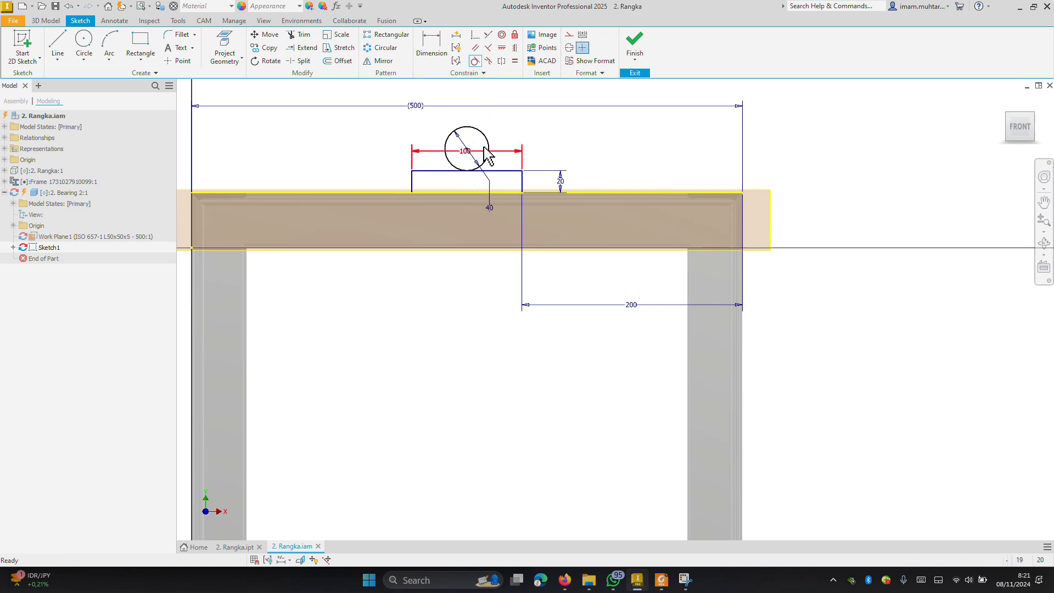
key("Escape")
Dimension the horizontal distance from the circle's centre to the rectangle's right side at 50 mm, placed below the beam
scroll(478, 140, "up", 3)
key("d")
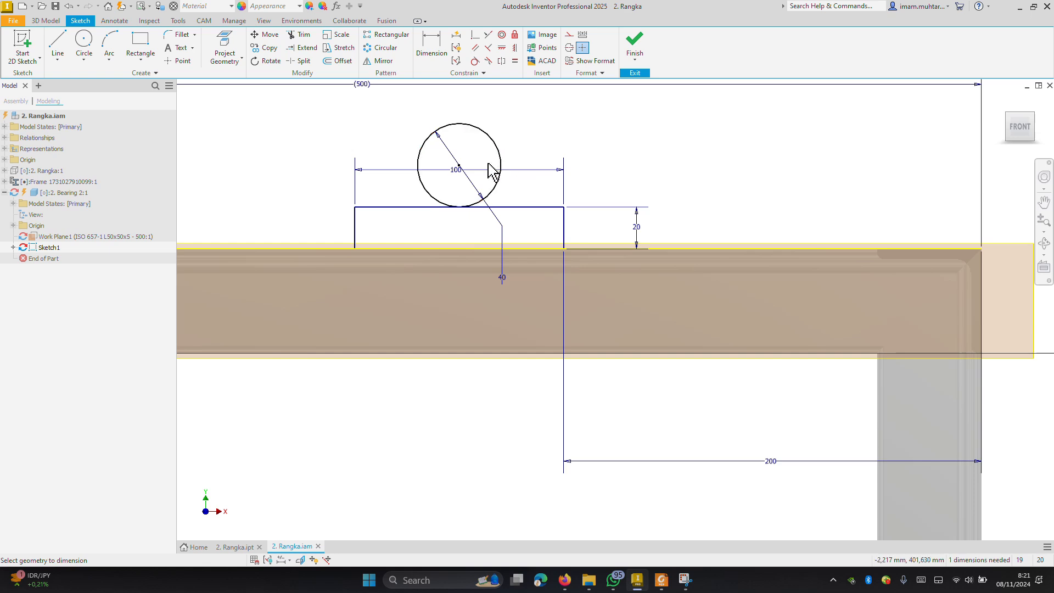
left_click(460, 168)
left_click(508, 392)
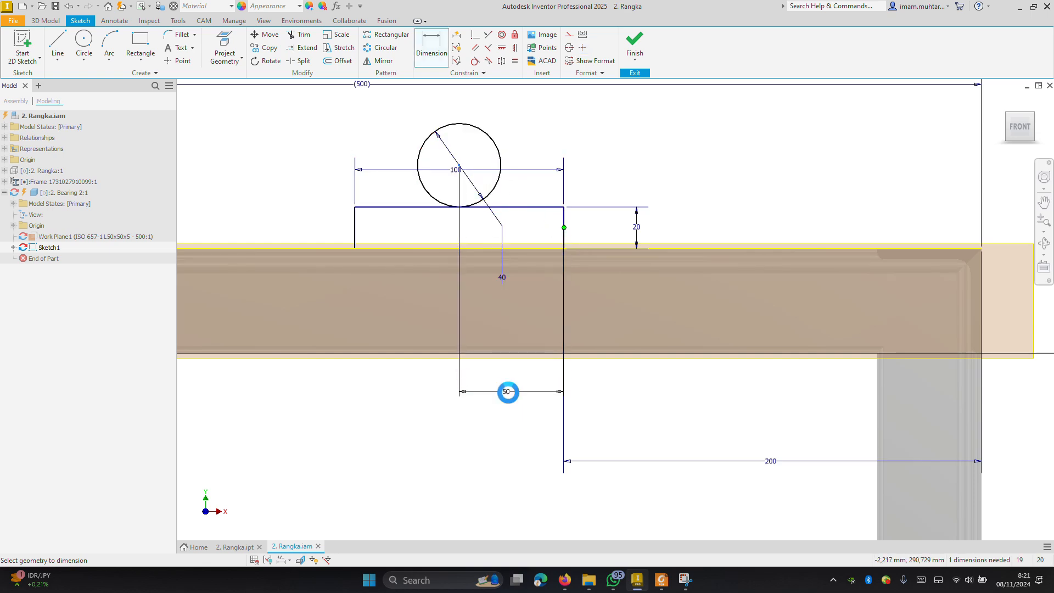
left_click(541, 430)
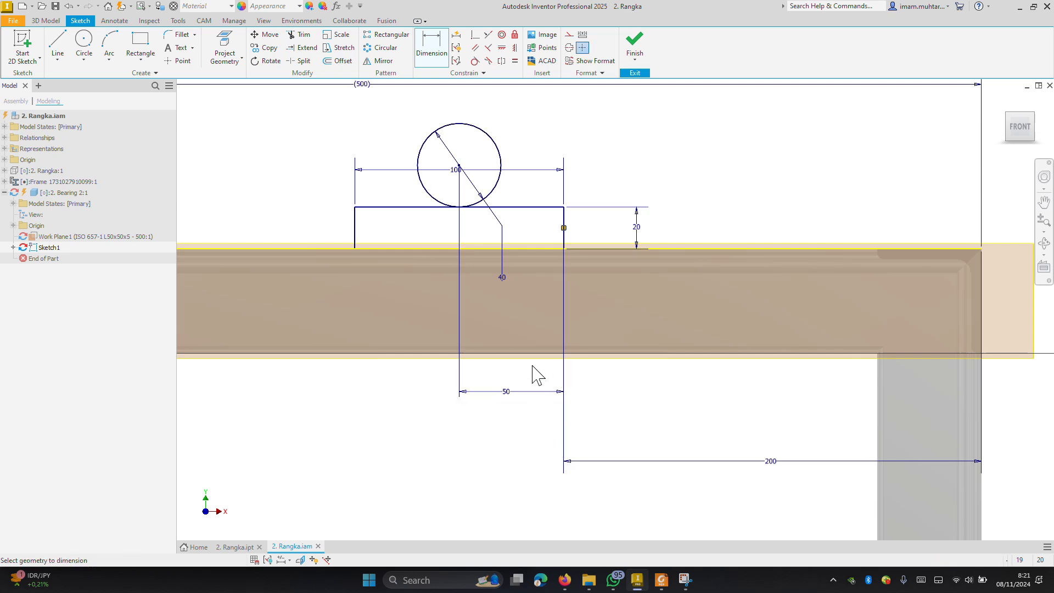
key("Escape")
Draw two vertical lines from the circle's left and right quadrant points down to the rectangle's top edge
left_click(58, 43)
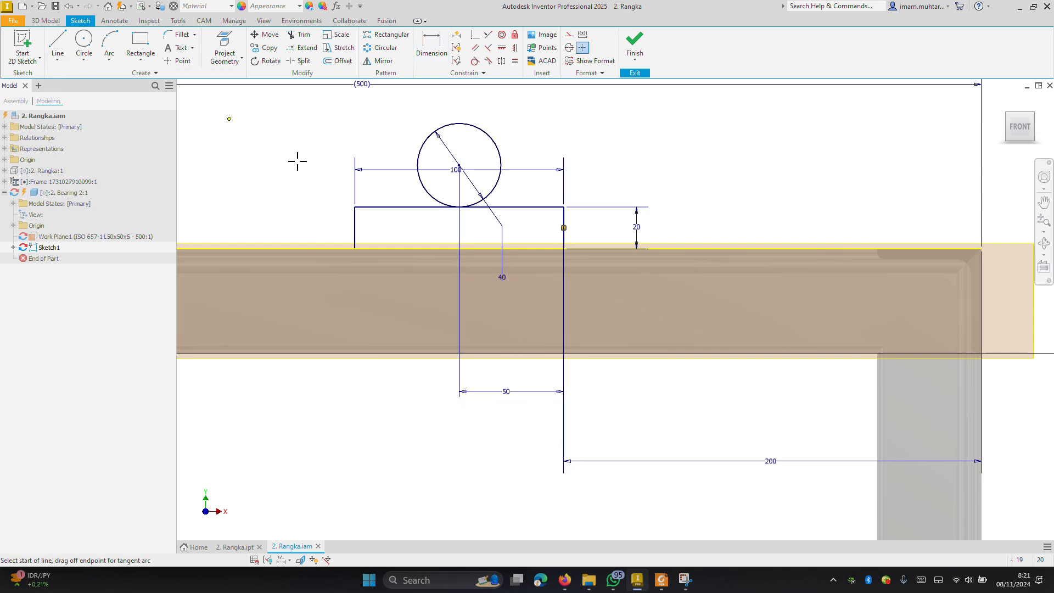
left_click(417, 165)
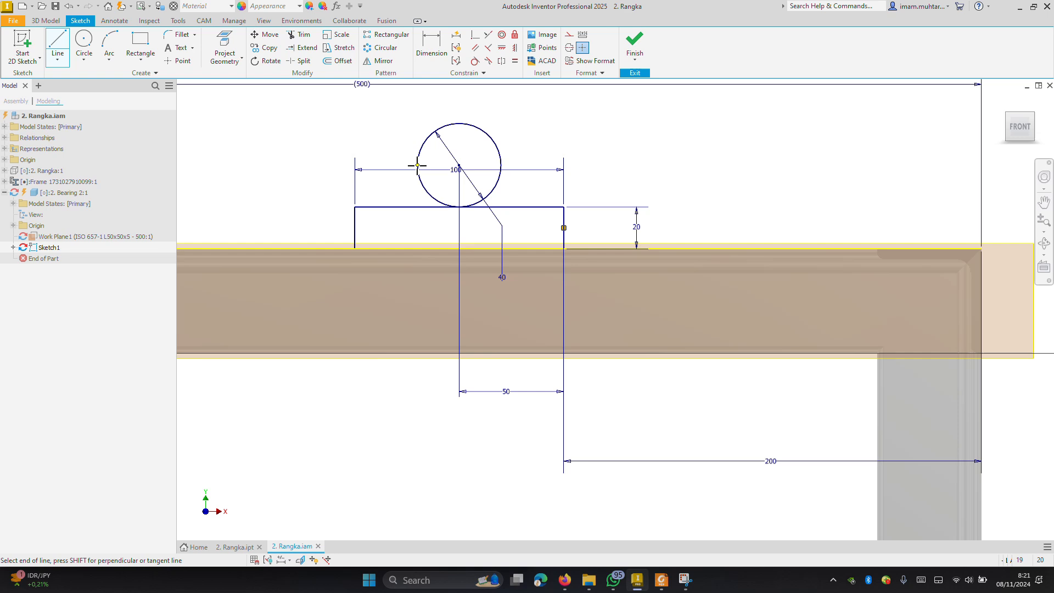
double_click(417, 207)
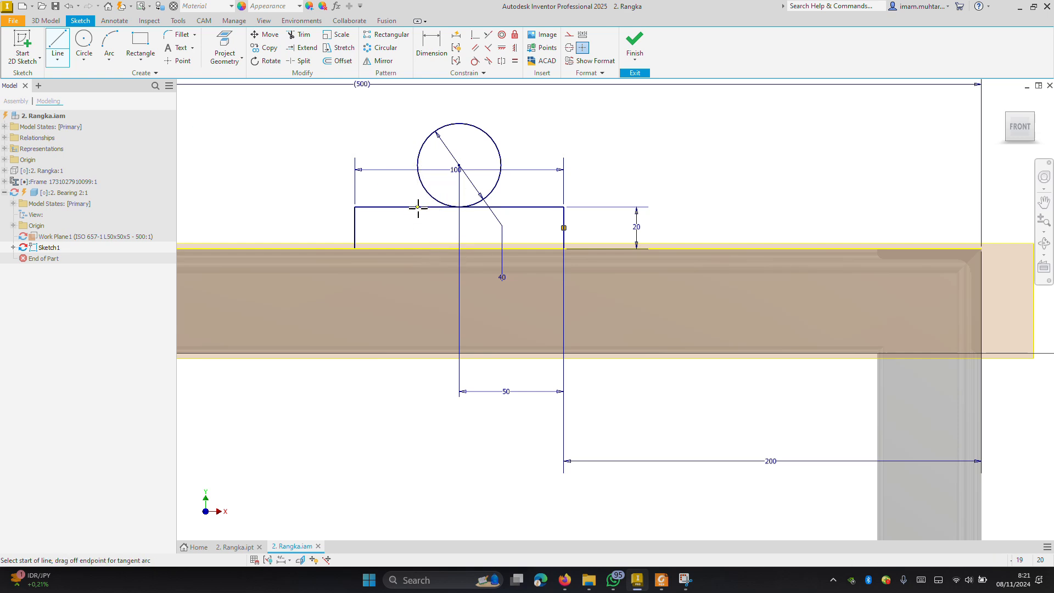
left_click(500, 165)
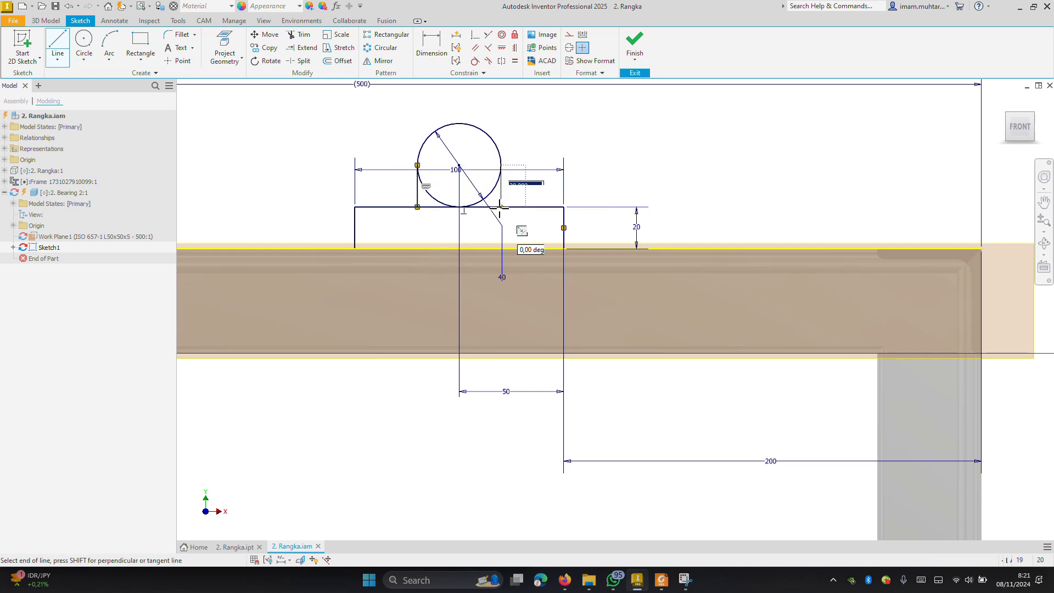
double_click(501, 207)
key("Escape")
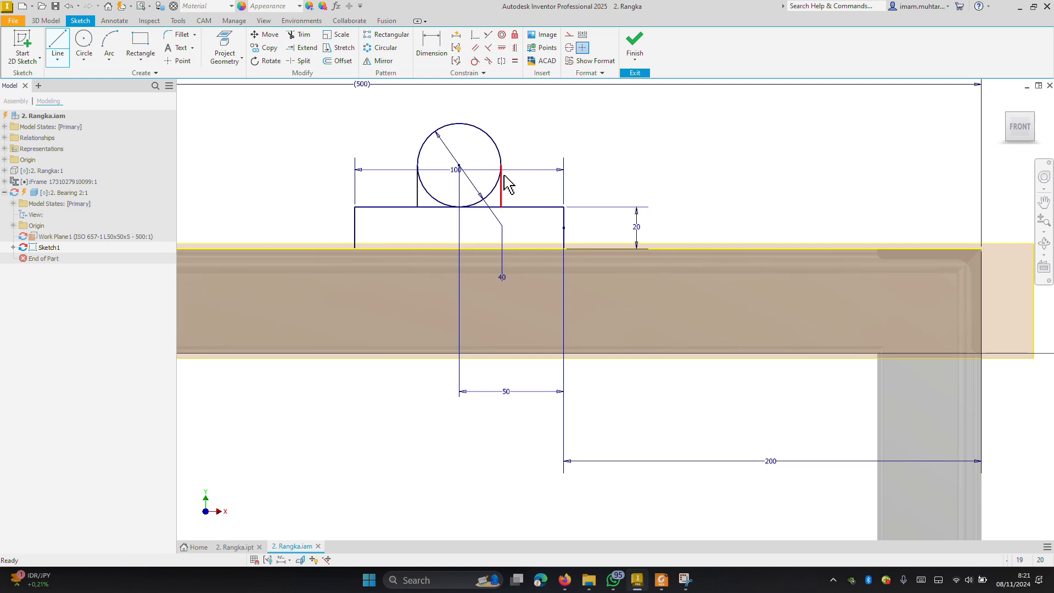
Trim away the lower half of the 40 mm circle between the two vertical lines
scroll(475, 179, "up", 3)
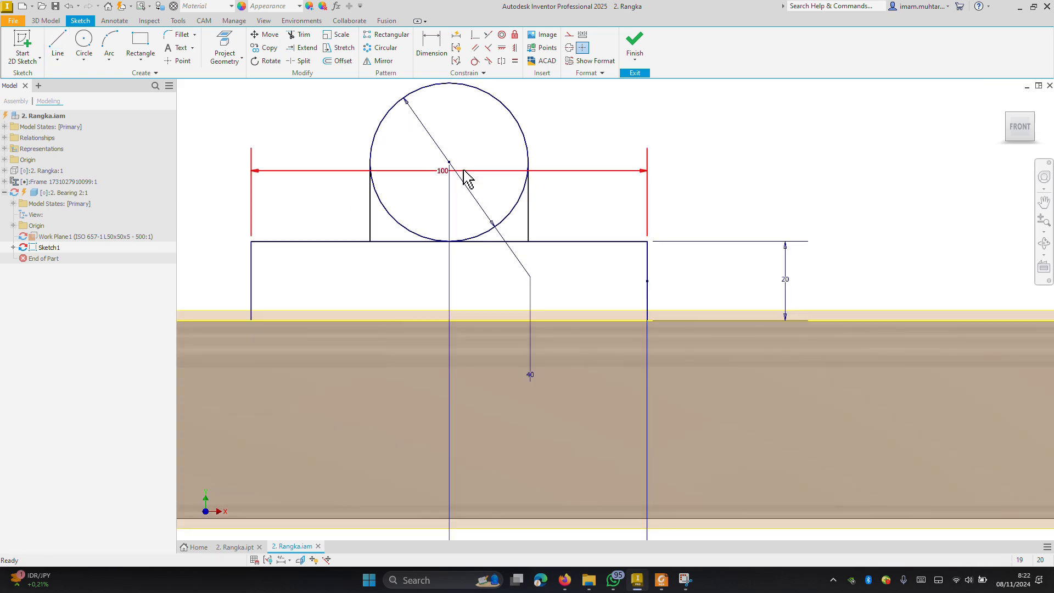
key("x")
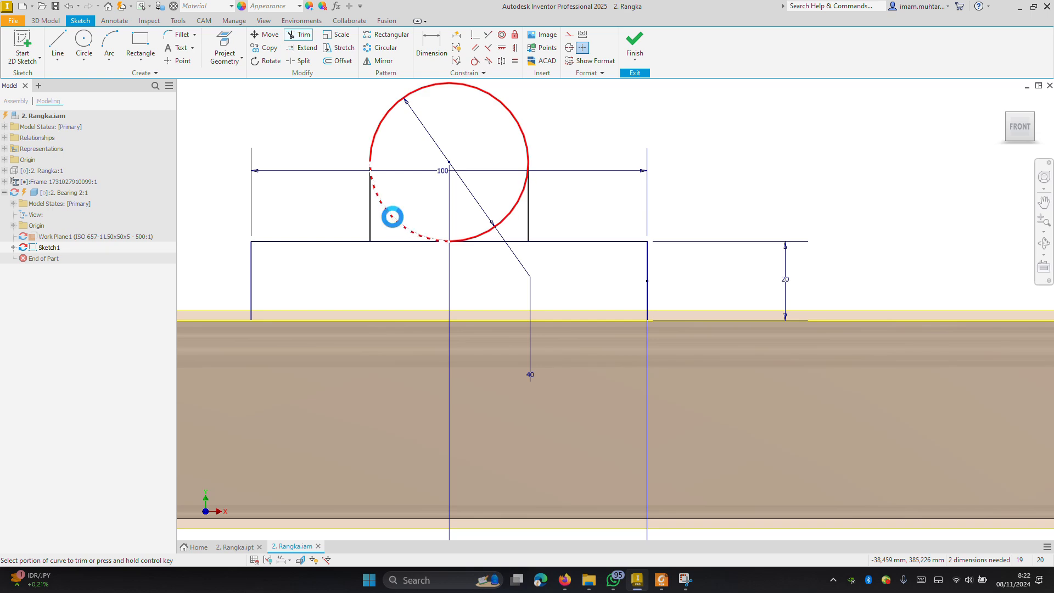
left_click(392, 216)
key("Escape")
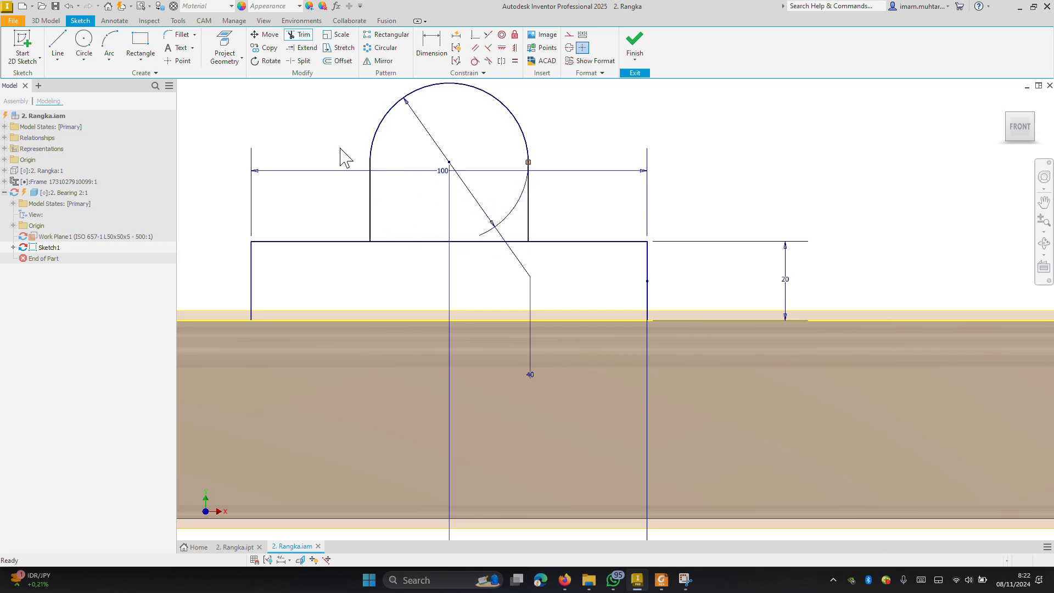
Add a 20 mm diameter circle concentric with the rounded top for the bearing bore
left_click(83, 43)
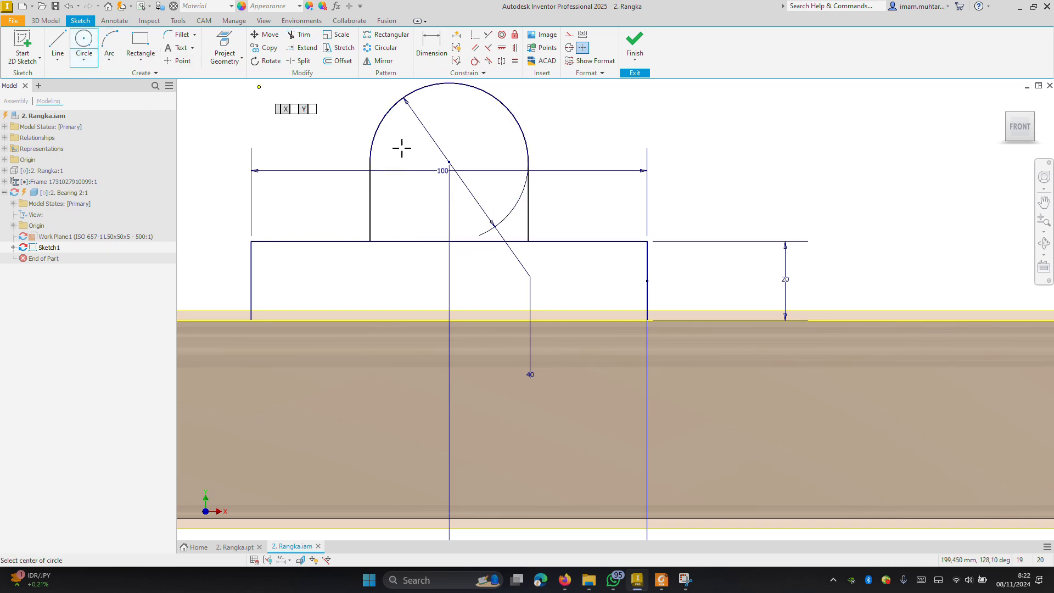
left_click(449, 162)
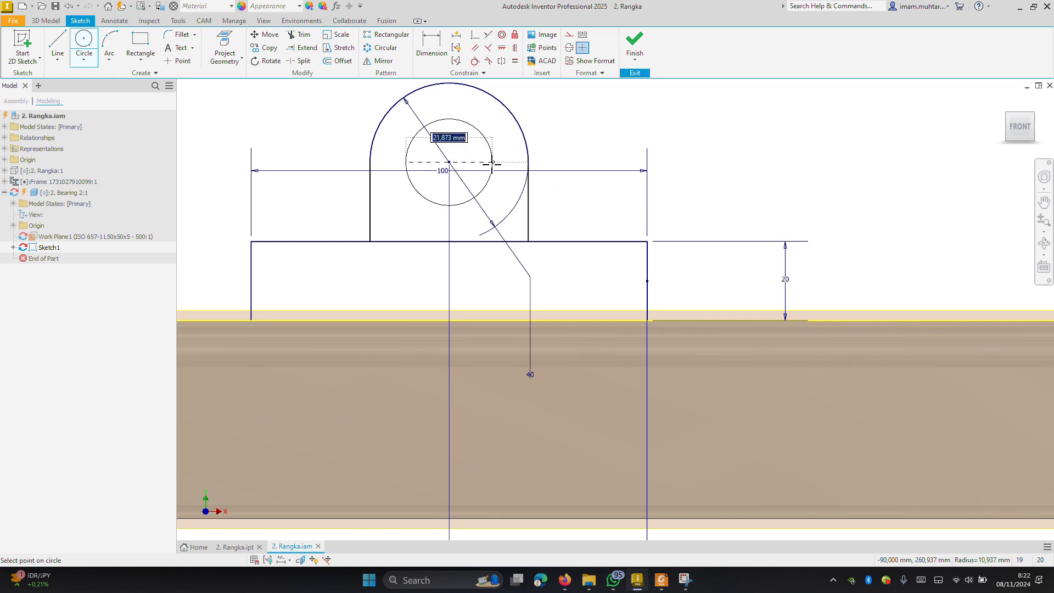
type("20")
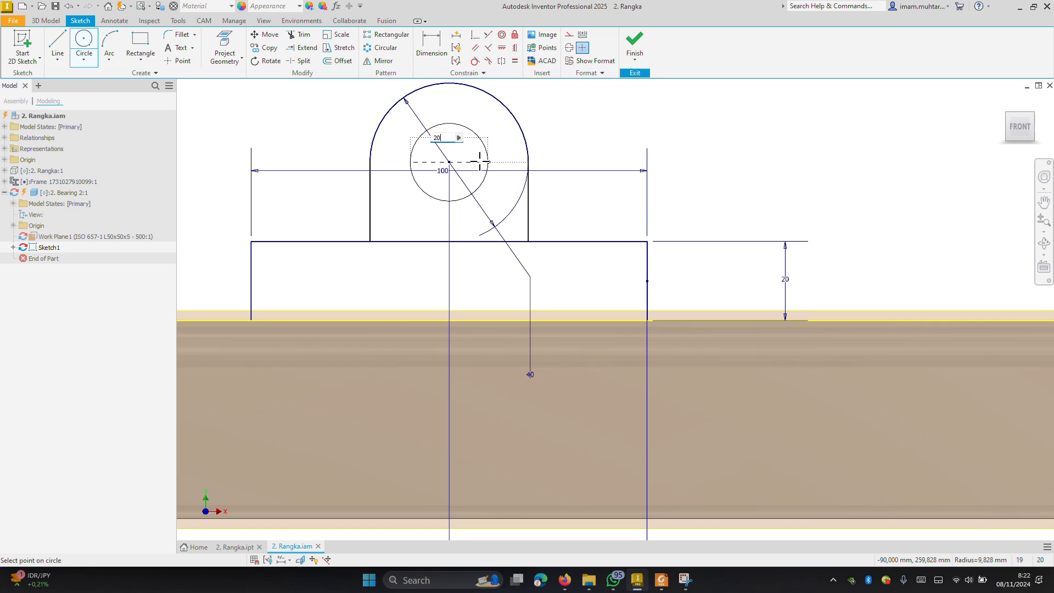
key("Return")
key("Escape")
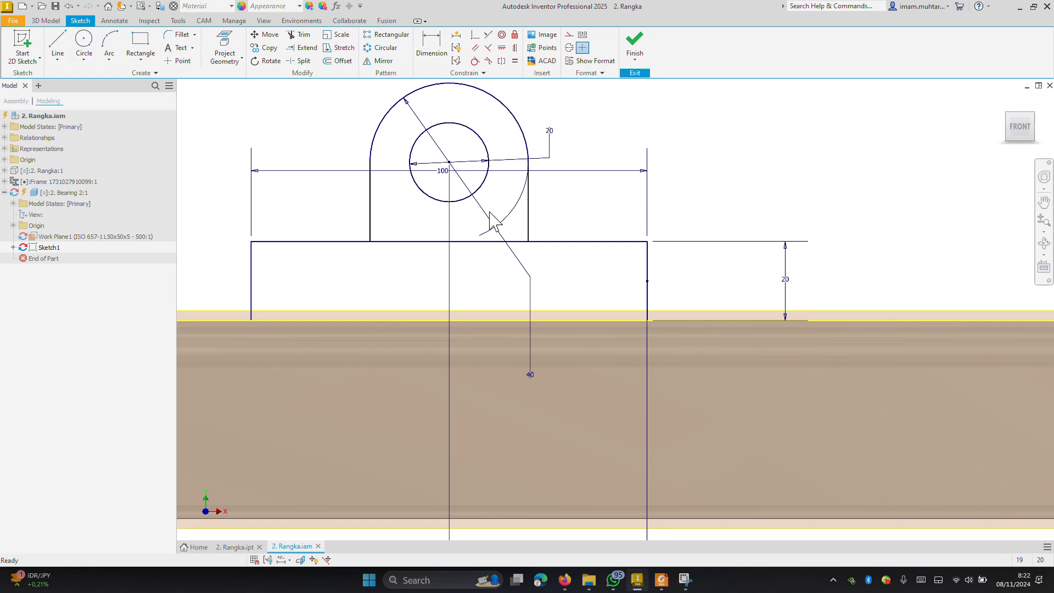
Trim the part of the rectangle's top edge between the two vertical lines to form a single outline
key("x")
left_click(445, 242)
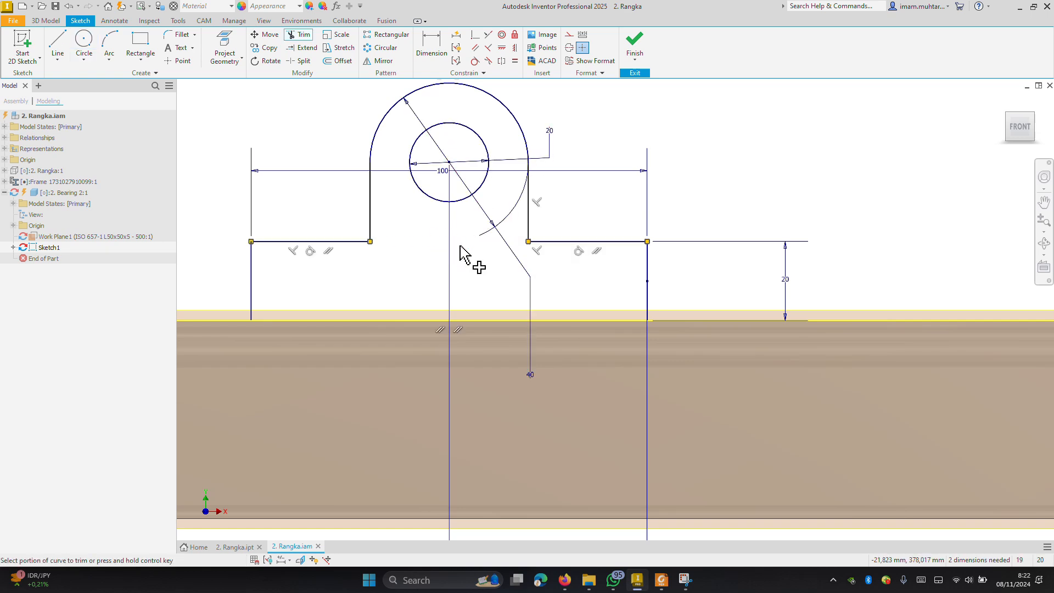
key("Escape")
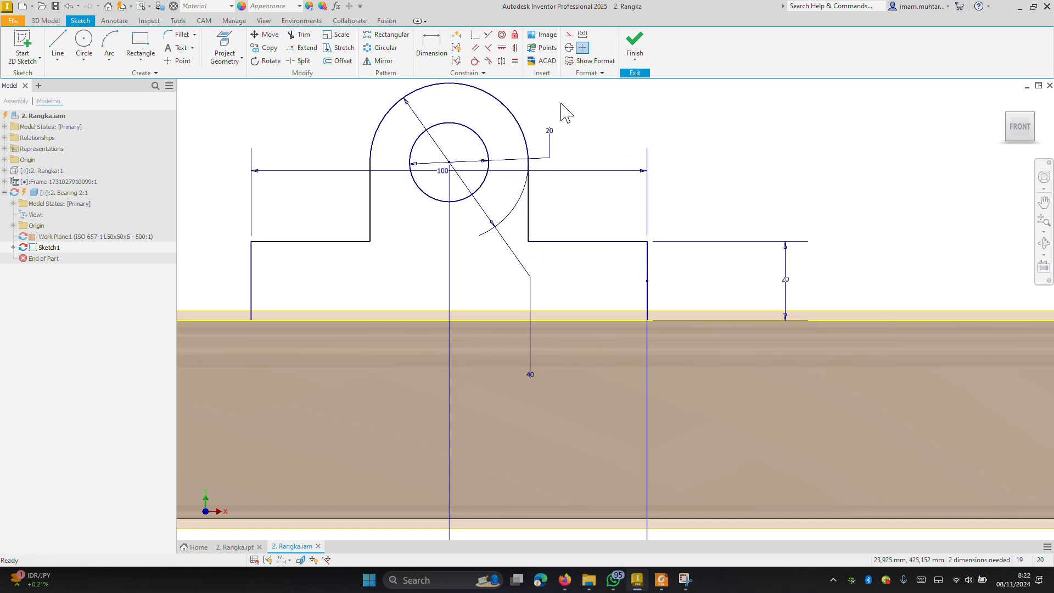
Extrude the bearing profile around the bore 50 mm in the flipped direction, across the top of the beam
left_click(46, 21)
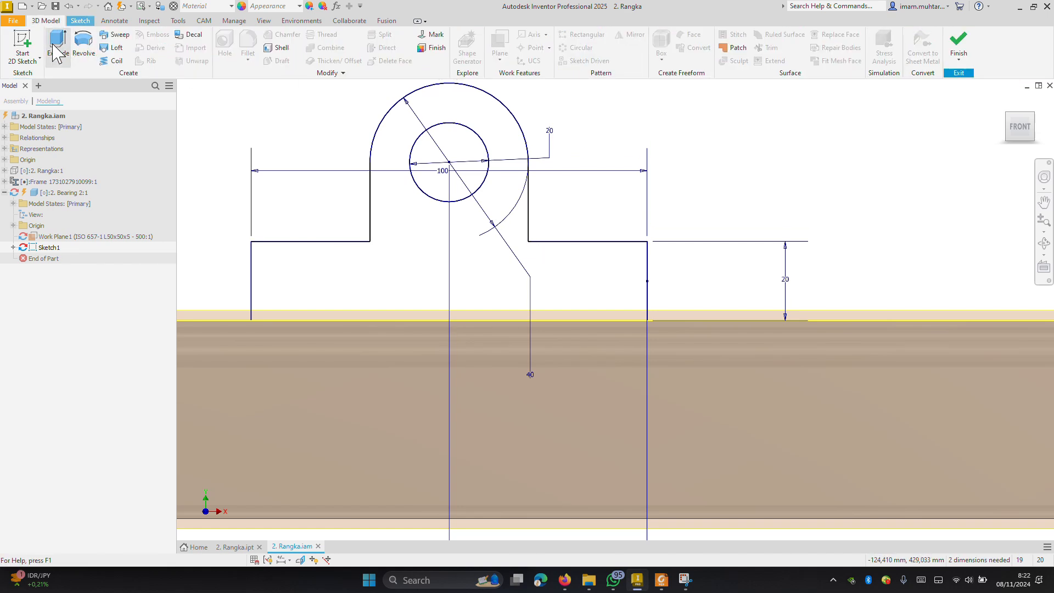
left_click(58, 44)
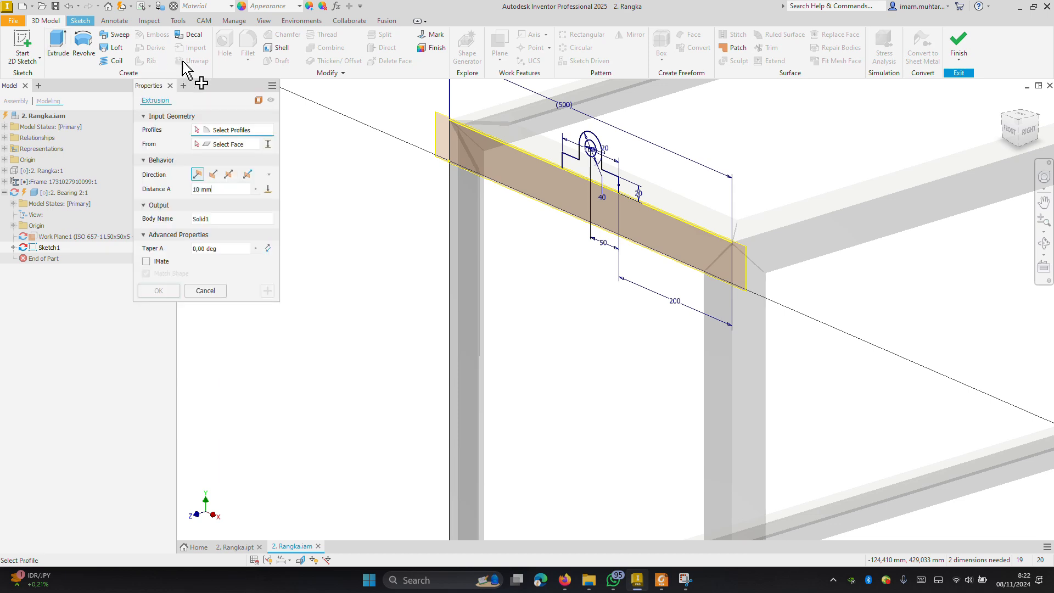
left_click(594, 178)
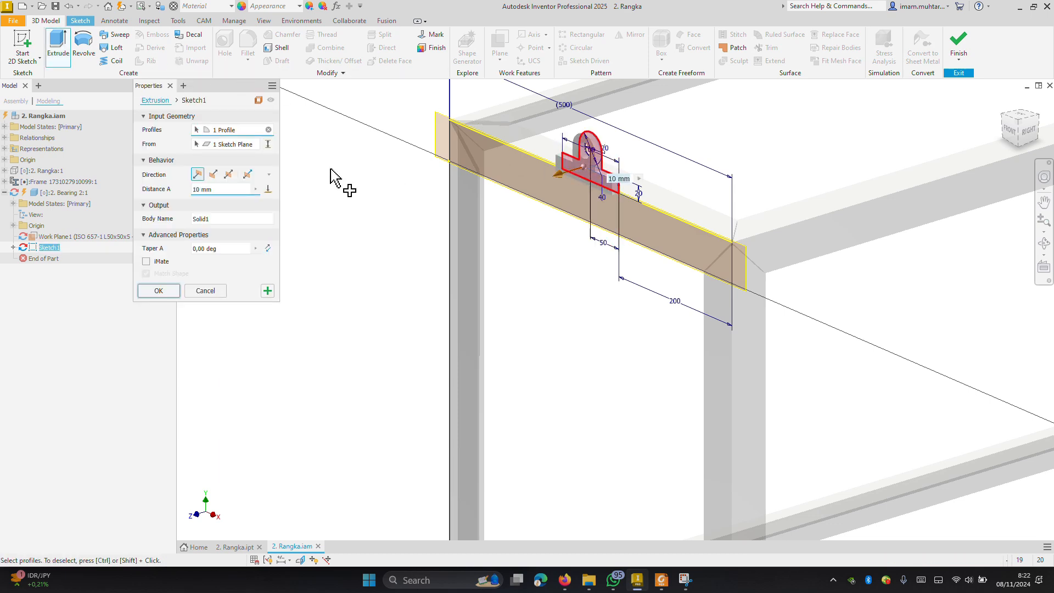
left_click(213, 174)
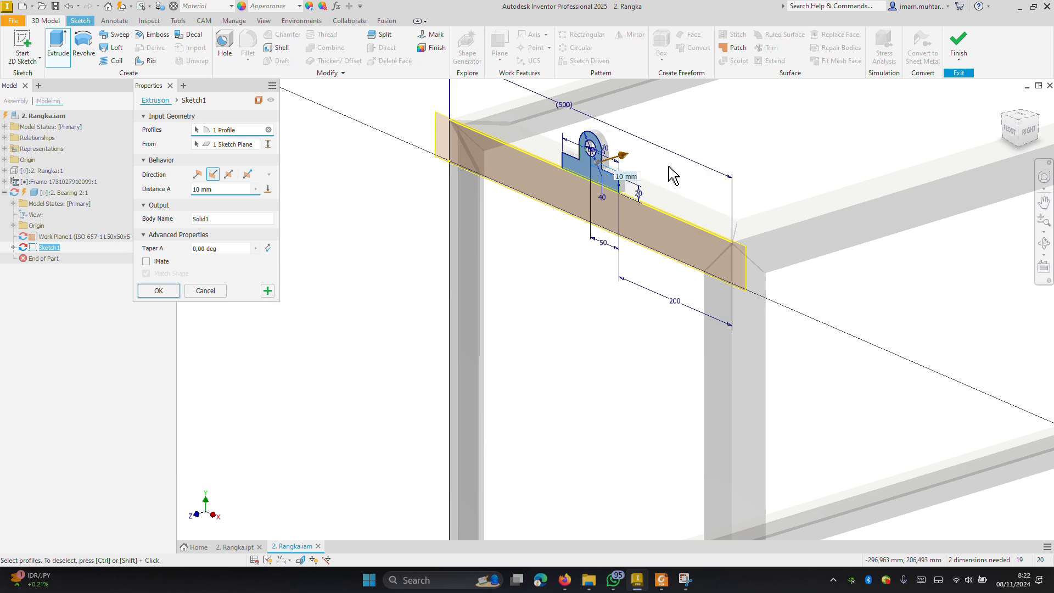
left_click(1028, 131)
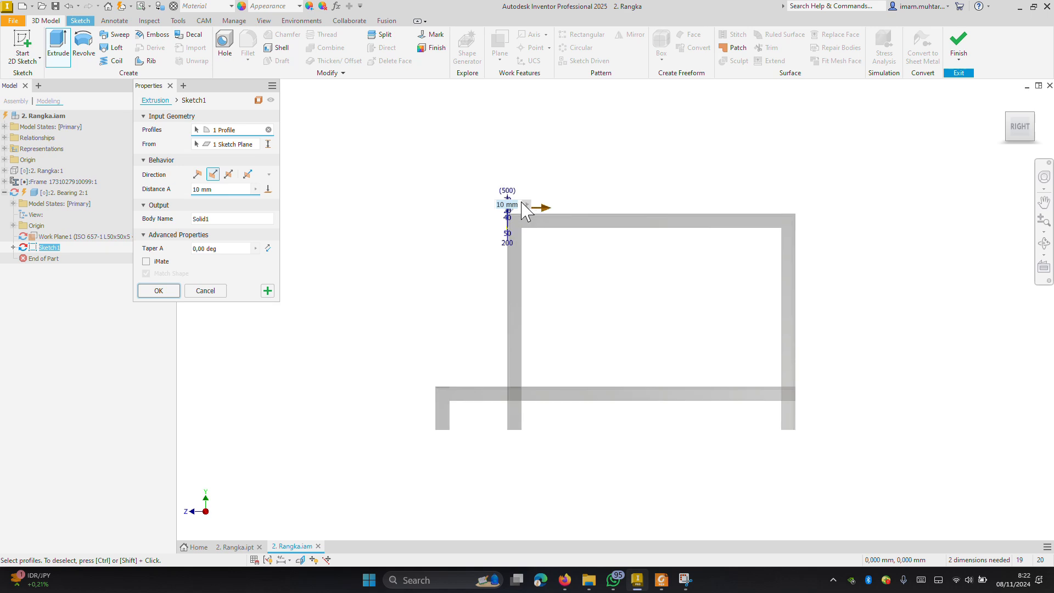
scroll(527, 226, "up", 4)
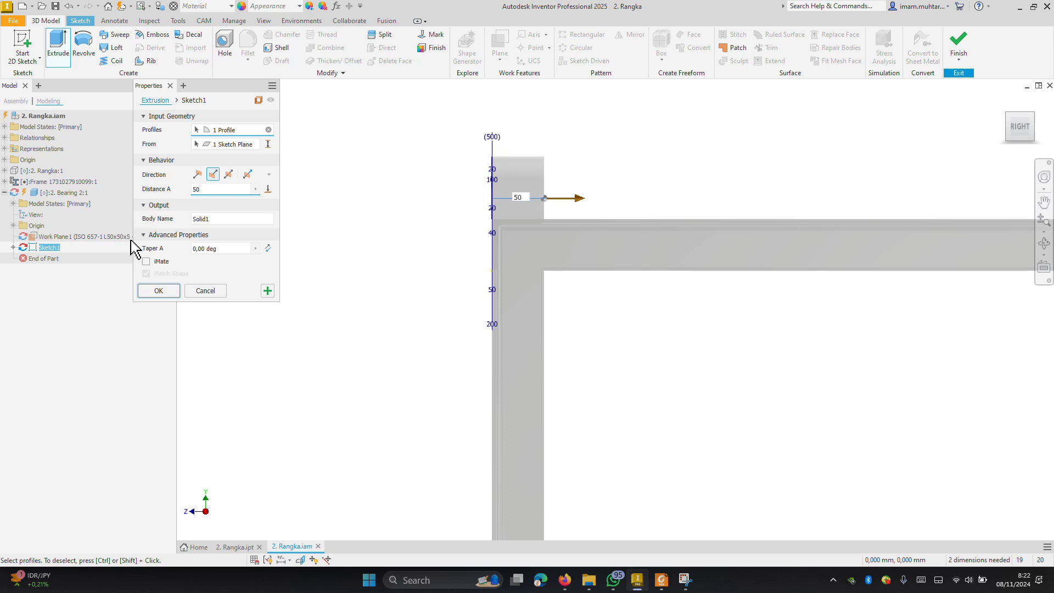
left_click(159, 291)
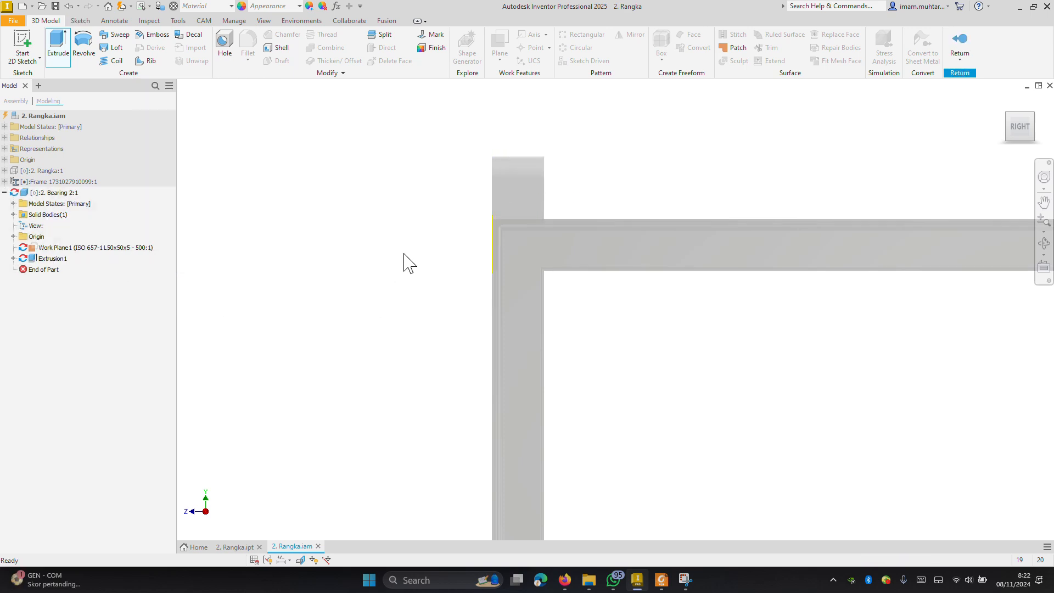
Hide the work plane inside the Bearing 2 part and return to the frame assembly
scroll(404, 261, "down", 5)
middle_click_drag(363, 267, 419, 284, "shift")
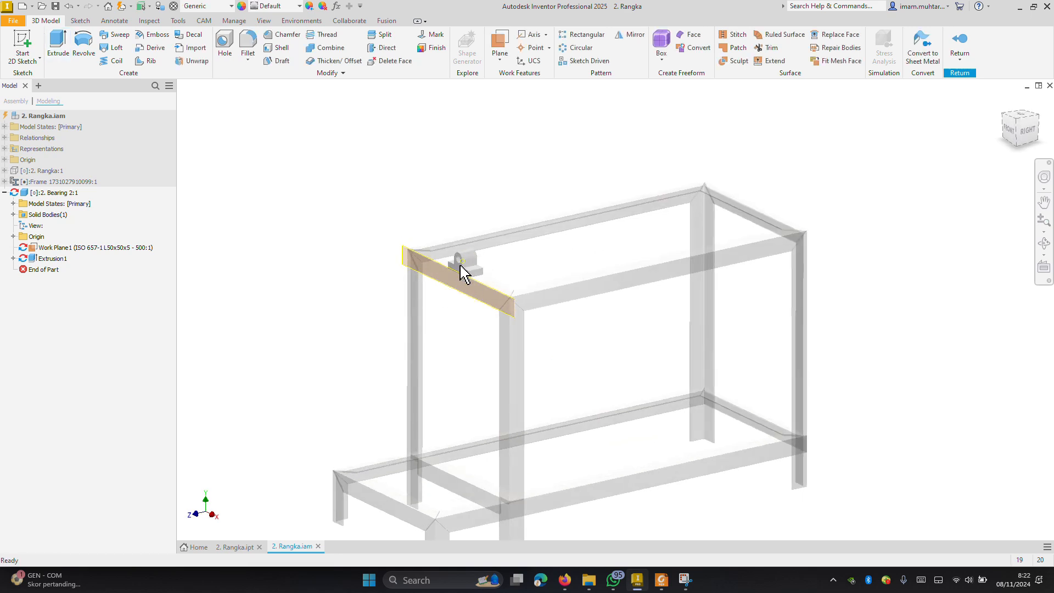
left_click(78, 249)
left_click(77, 248)
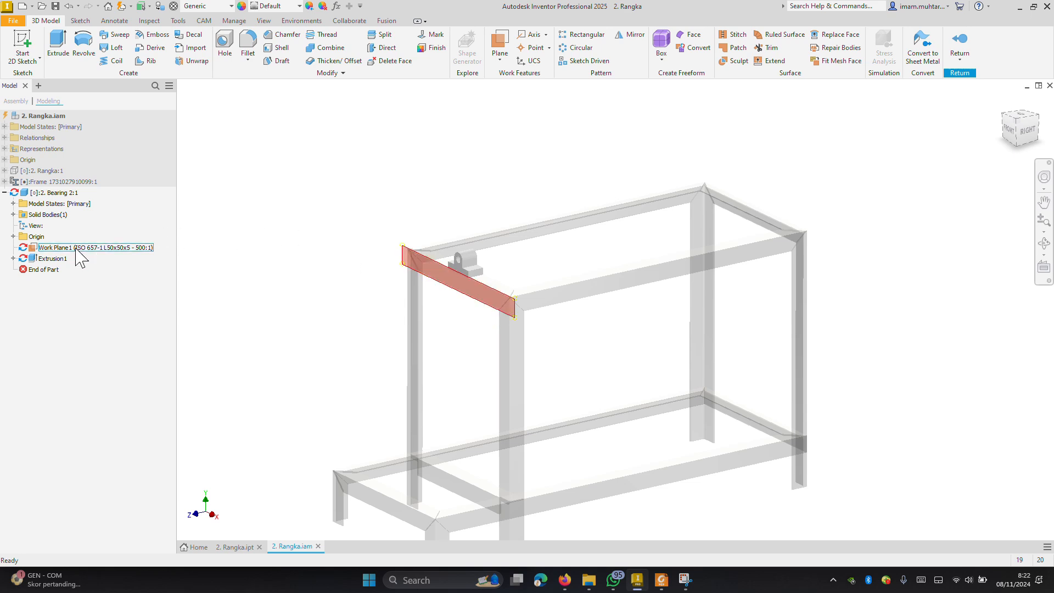
right_click(77, 250)
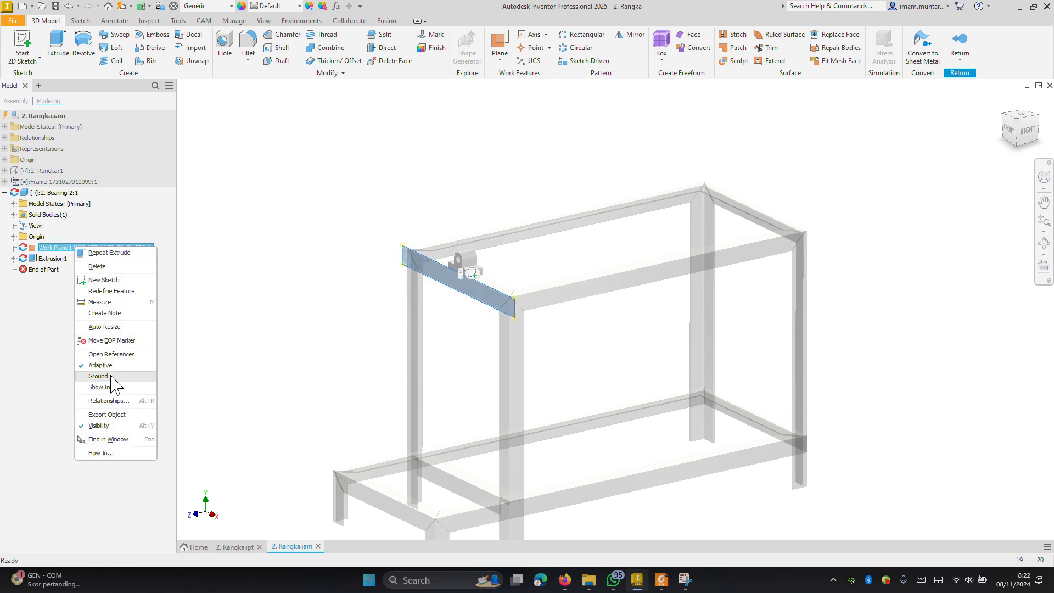
left_click(110, 427)
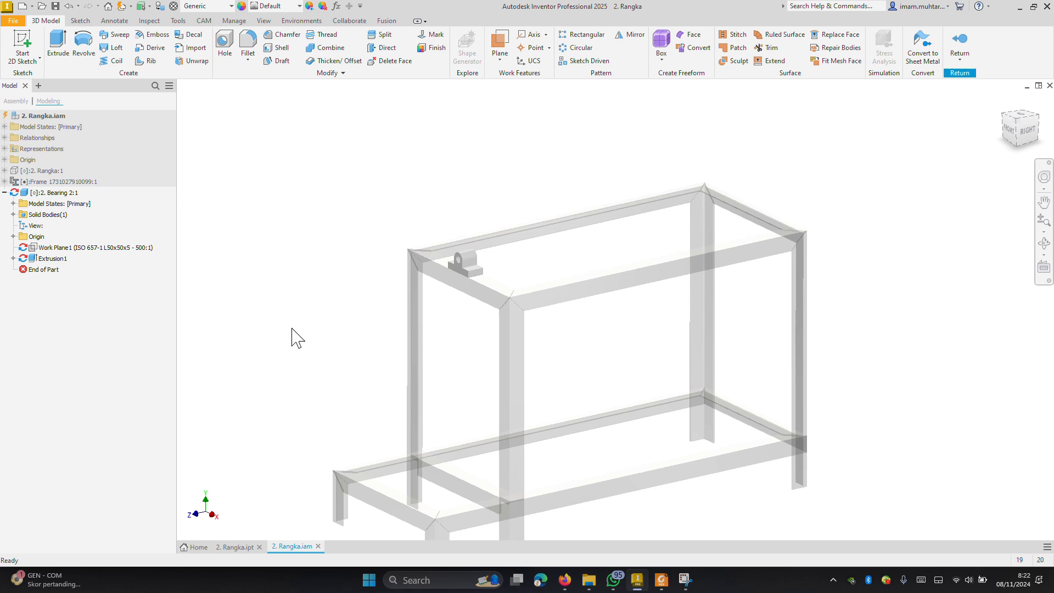
left_click(958, 44)
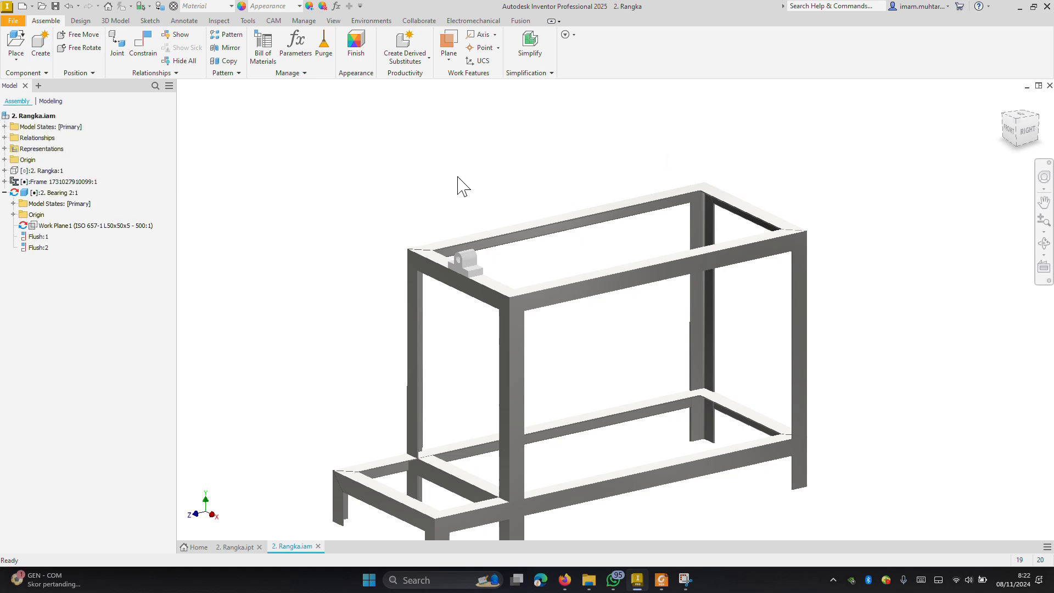
left_click(472, 265)
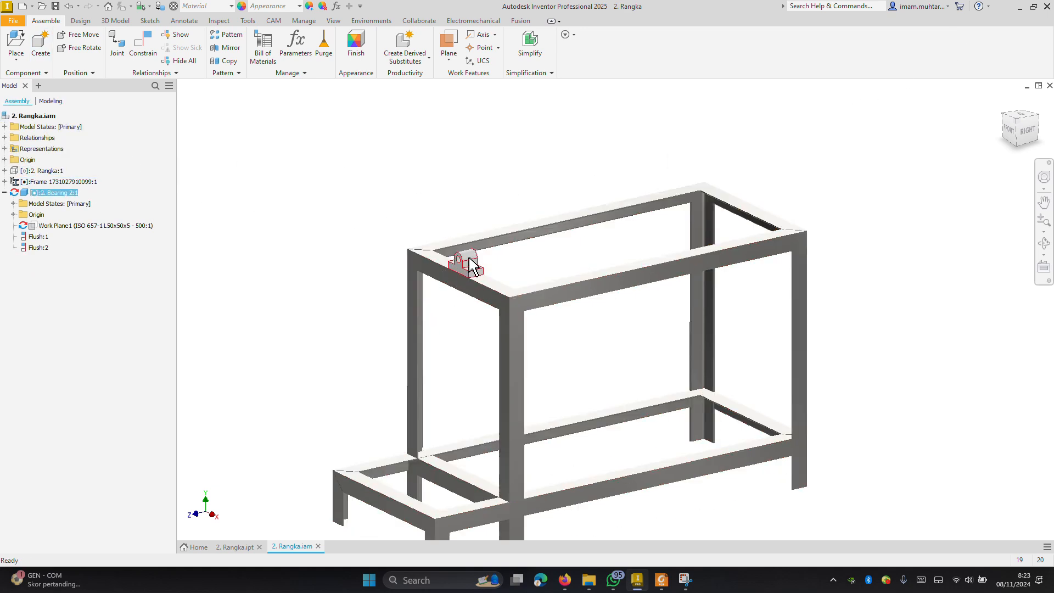
left_click(483, 179)
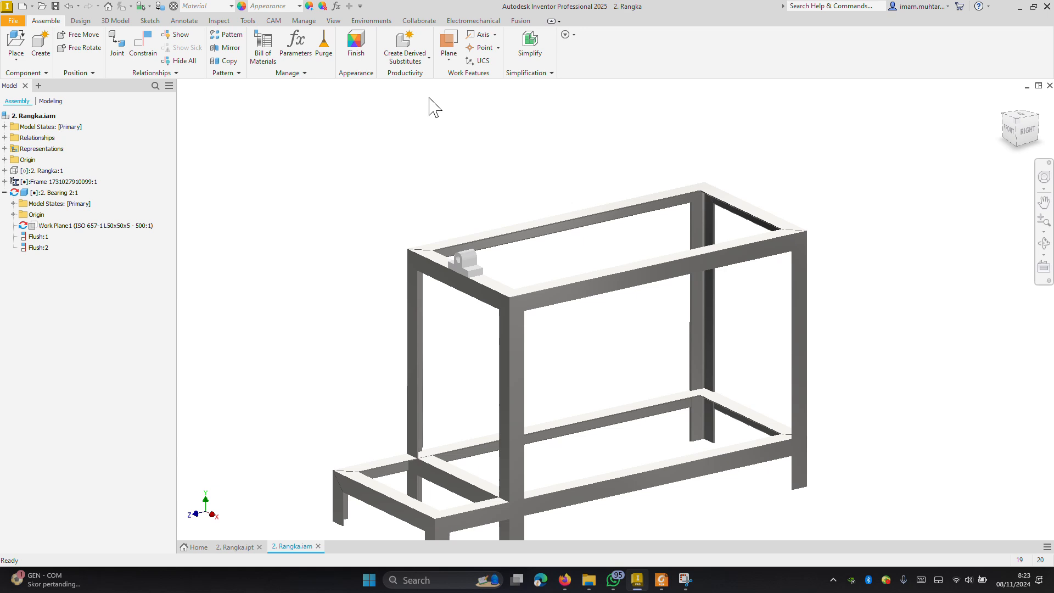
Create an assembly work plane offset -500 mm from the outer face of the upper end beam carrying the bearing
left_click(449, 59)
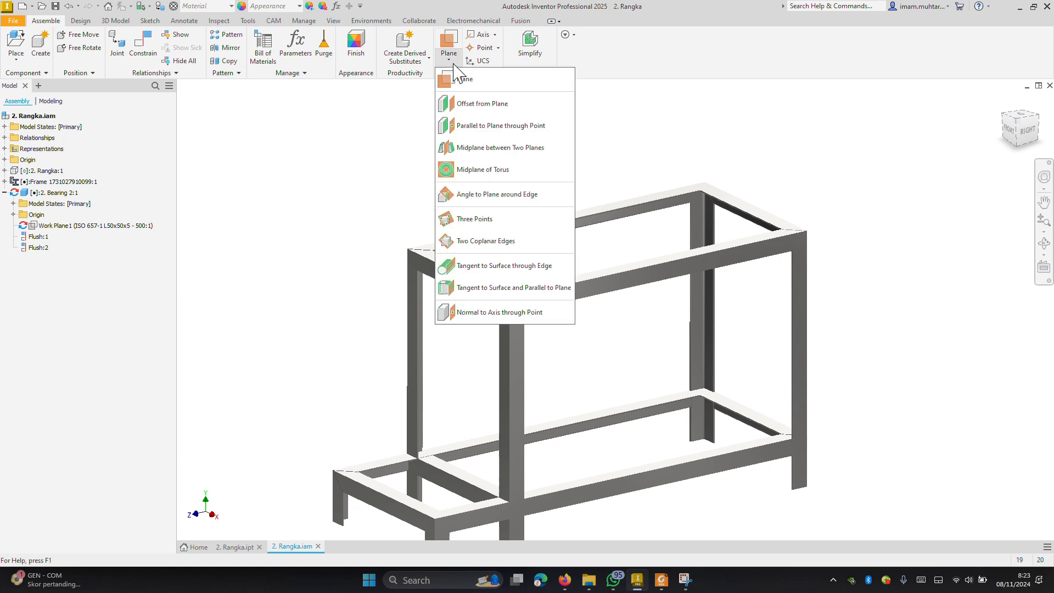
left_click(485, 85)
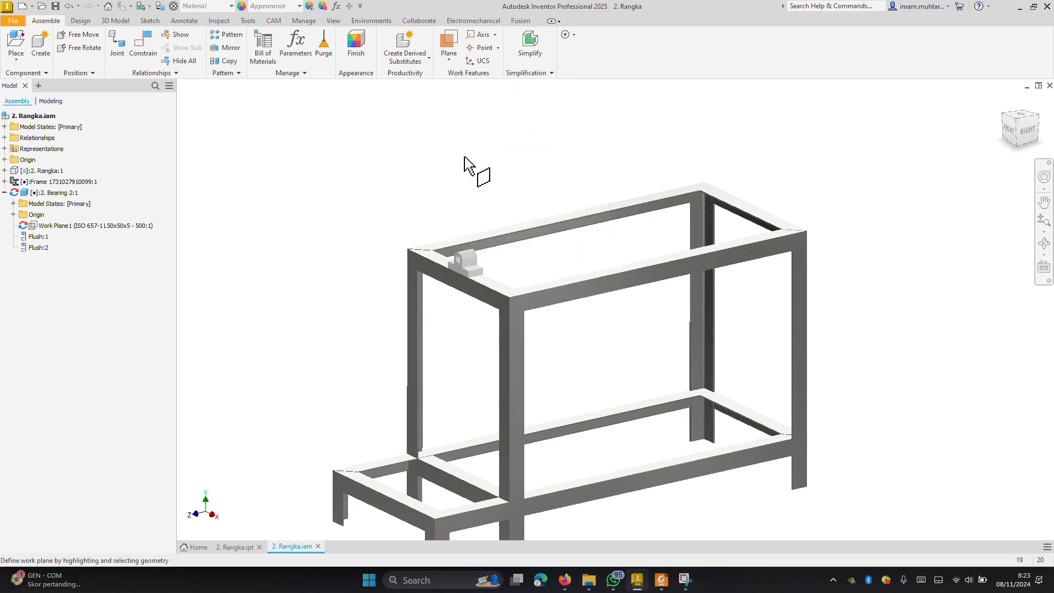
left_click_drag(497, 278, 594, 254)
type("-500")
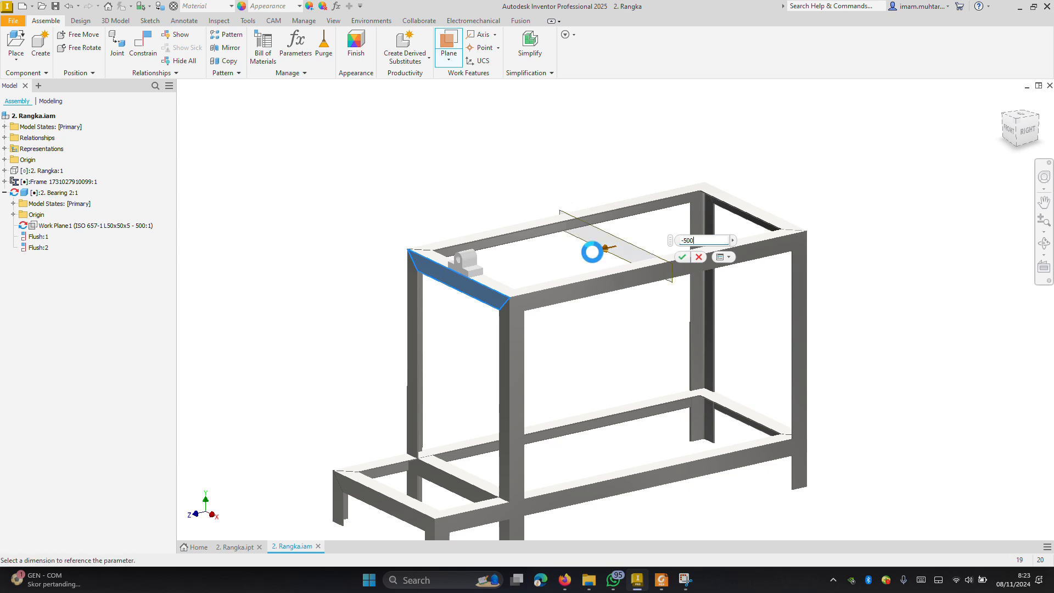
key("Return")
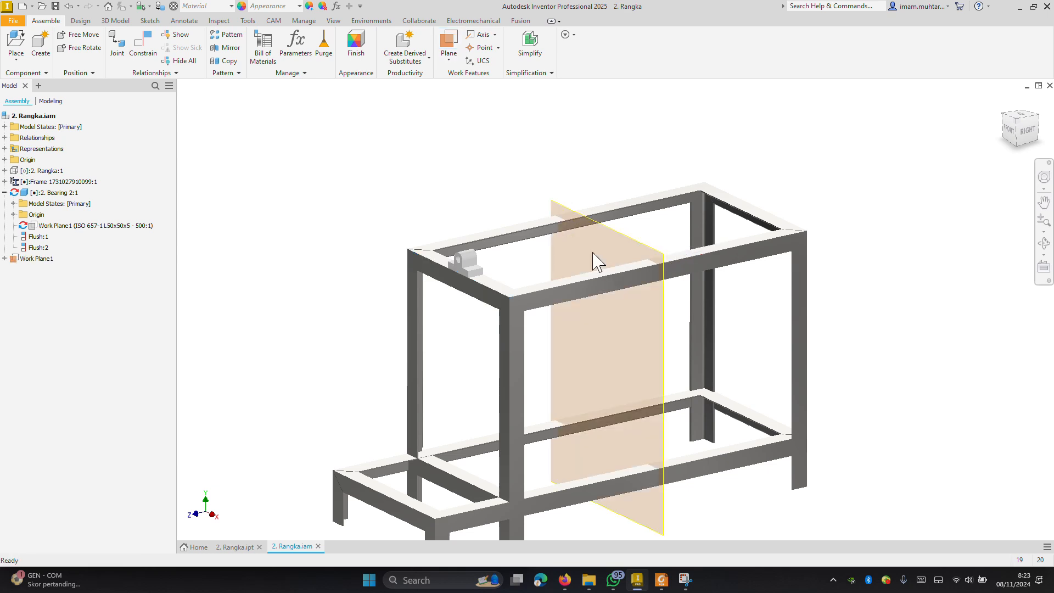
Mirror Bearing 2 across the mid-frame work plane onto the opposite end beam, and hide that plane
left_click(227, 48)
left_click(472, 260)
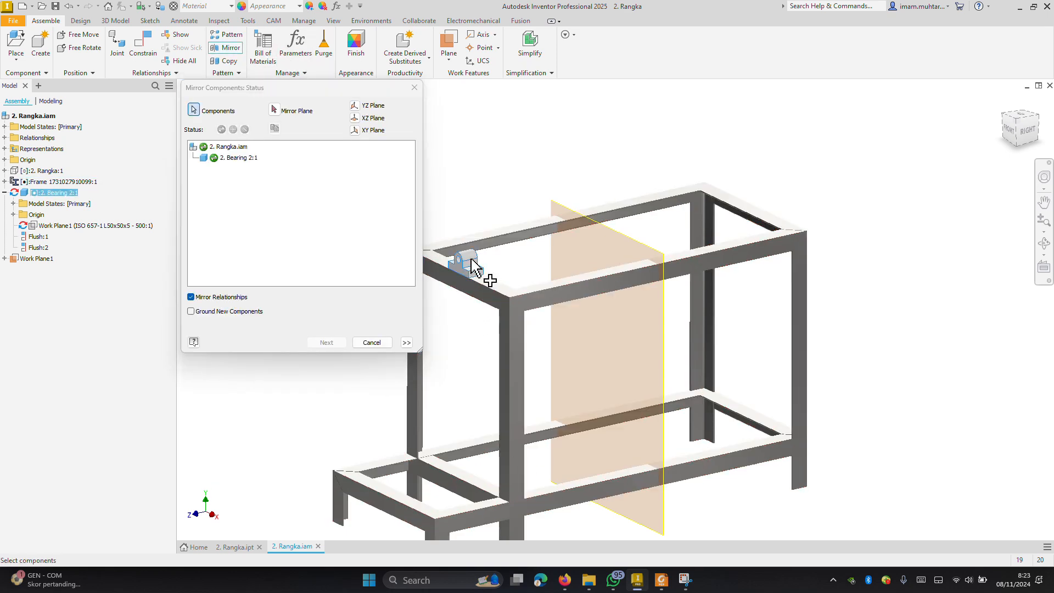
left_click(274, 109)
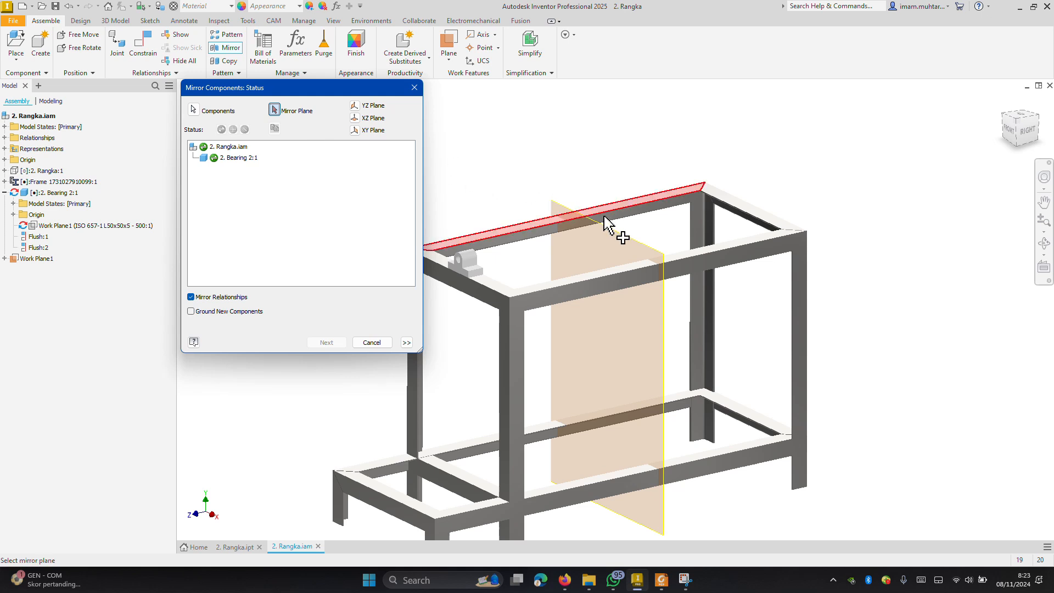
left_click(619, 237)
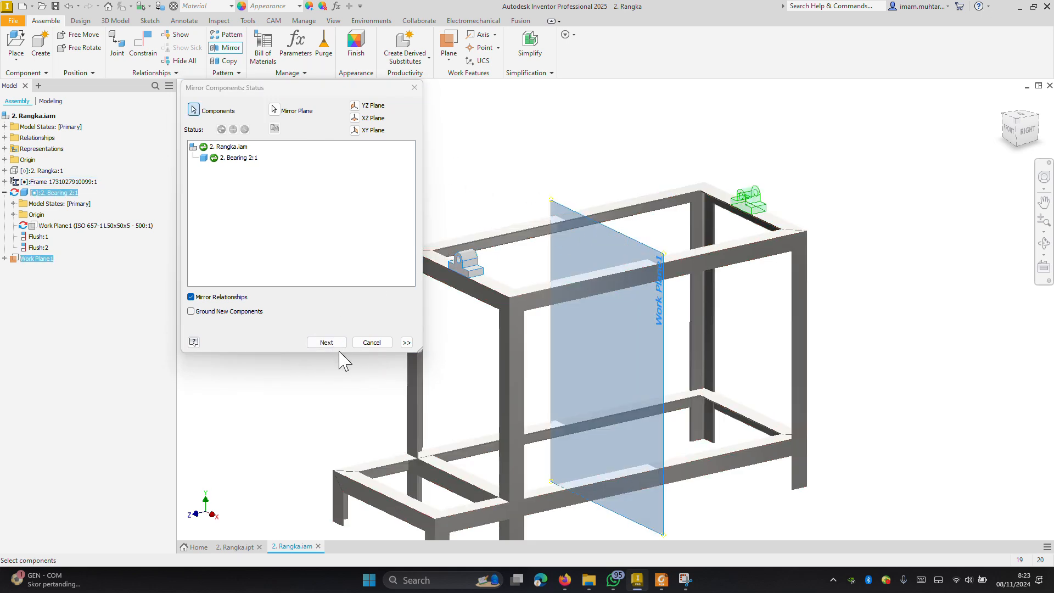
left_click(327, 342)
left_click(675, 251)
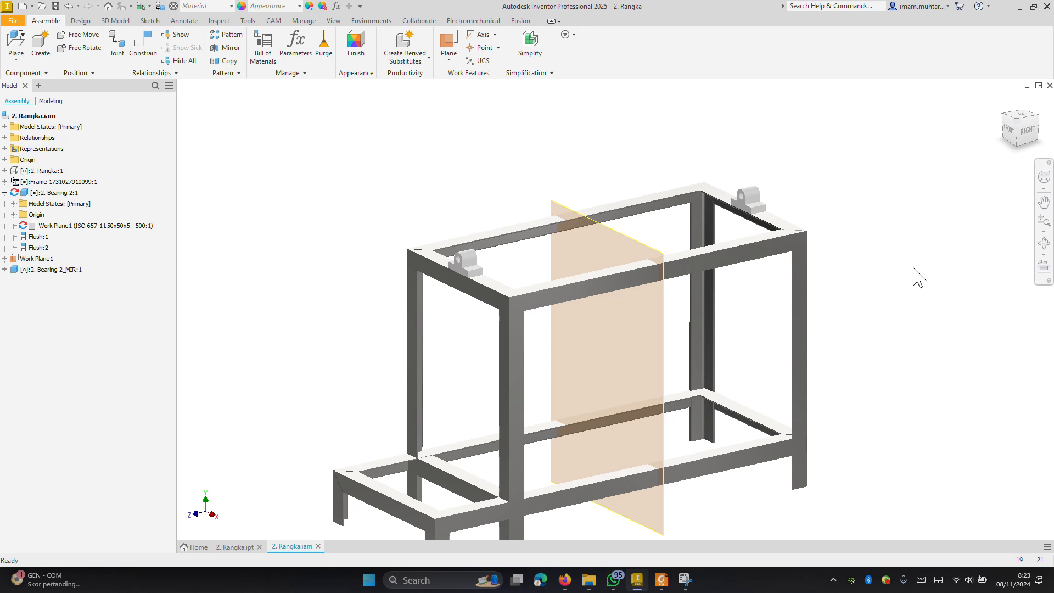
right_click(623, 234)
left_click(653, 247)
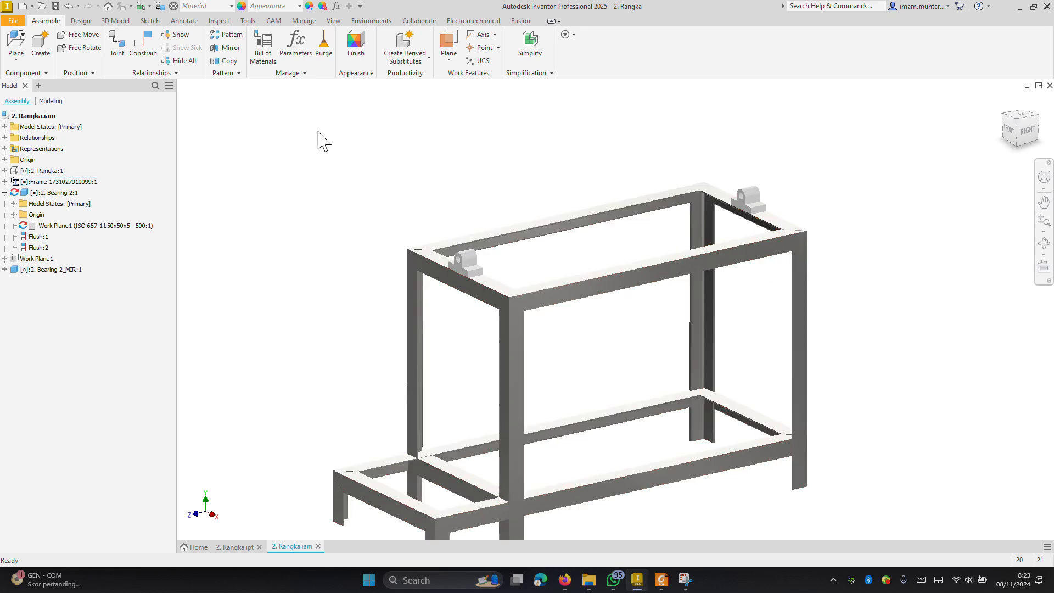
Create the in-place component 3. Poros 3 in the 2. KOMPONEN folder, placed on the outer face of the original bearing
left_click(39, 55)
type("3. Poros 3")
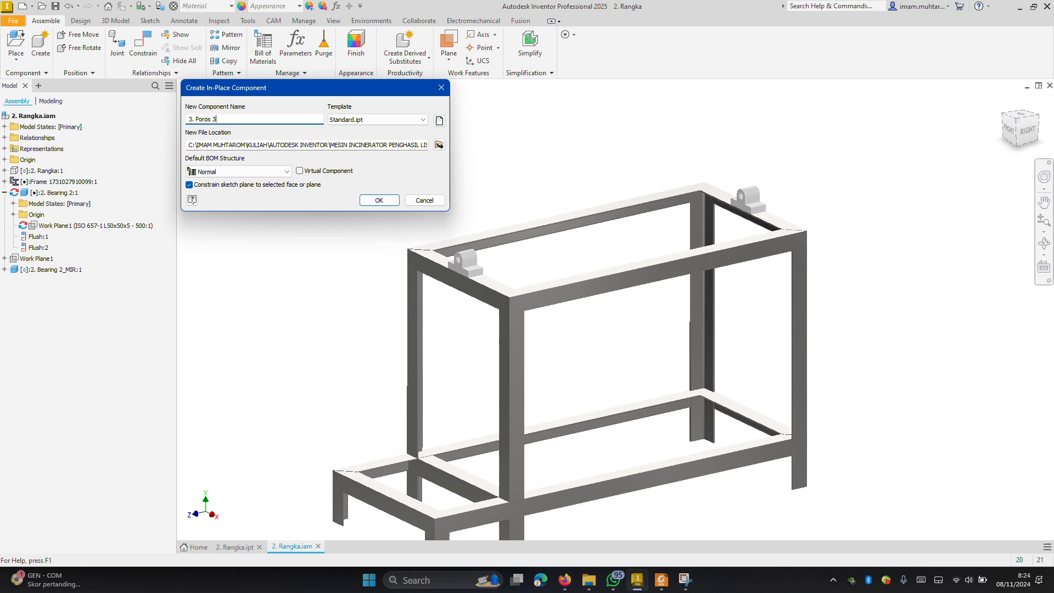
left_click(439, 144)
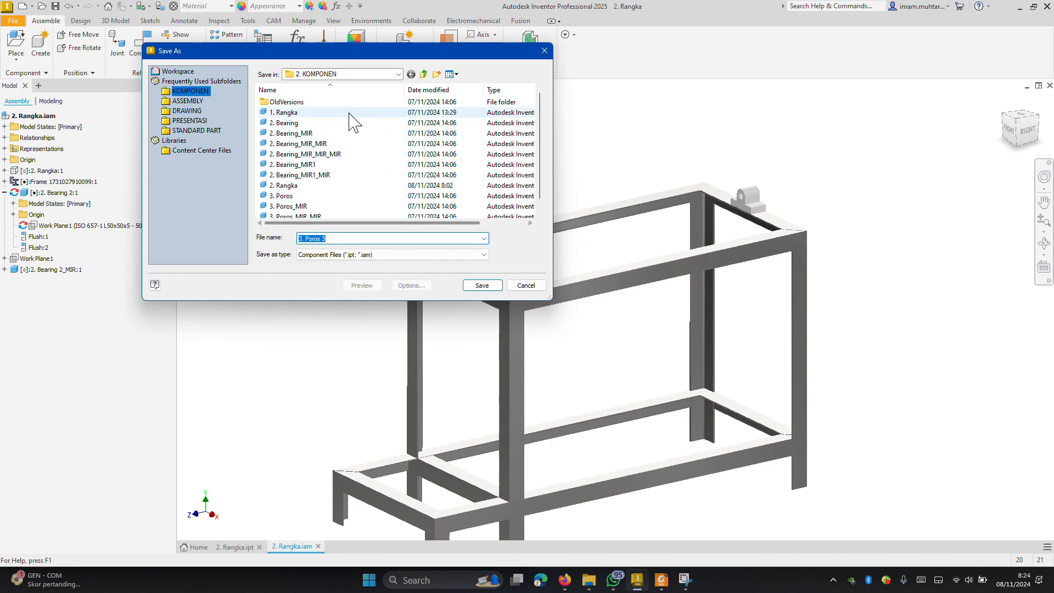
left_click(483, 285)
left_click(379, 199)
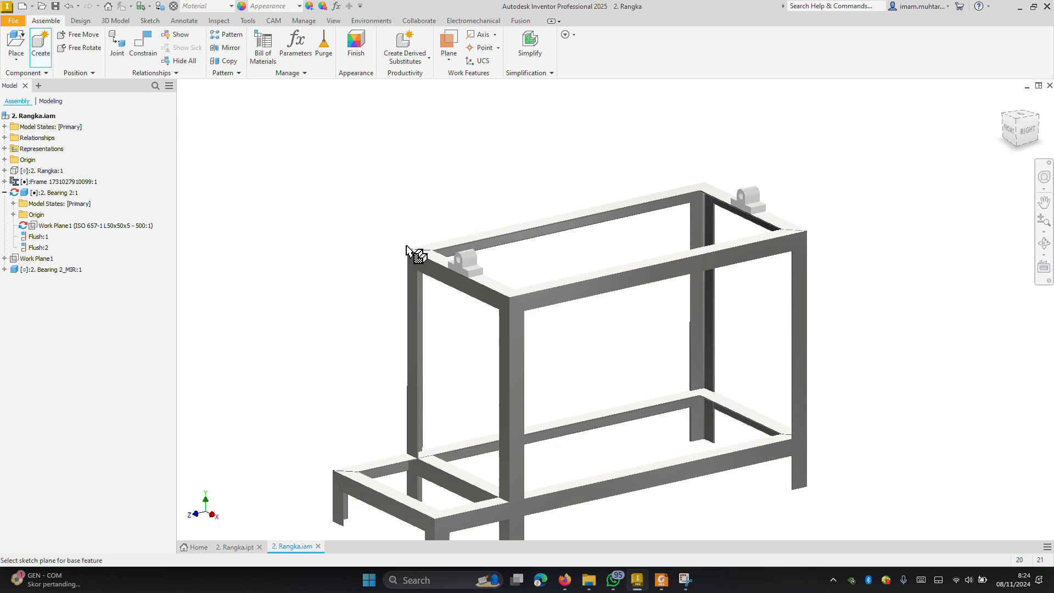
scroll(410, 254, "up", 5)
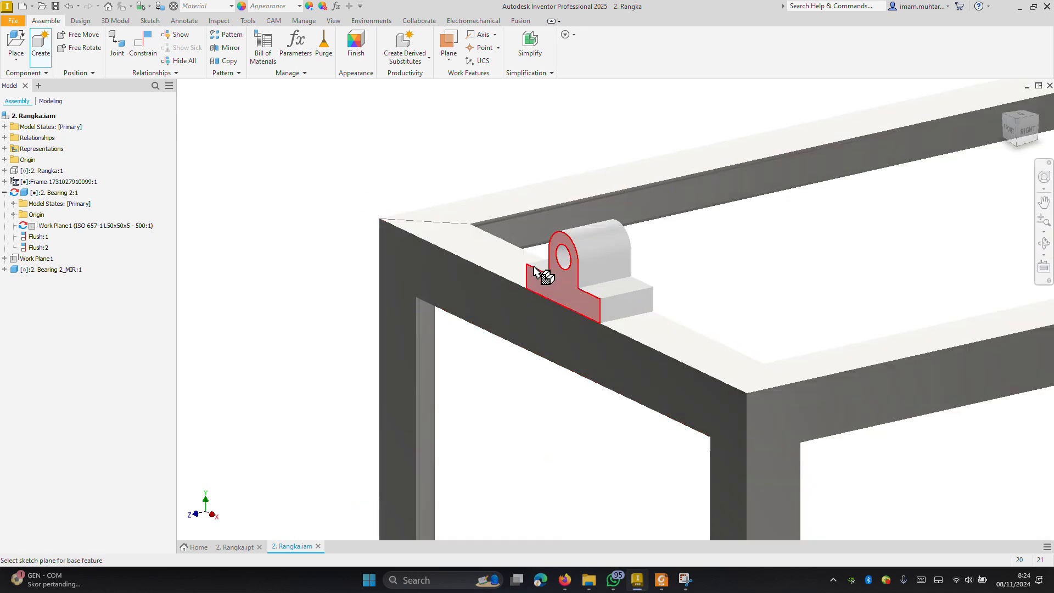
left_click(565, 283)
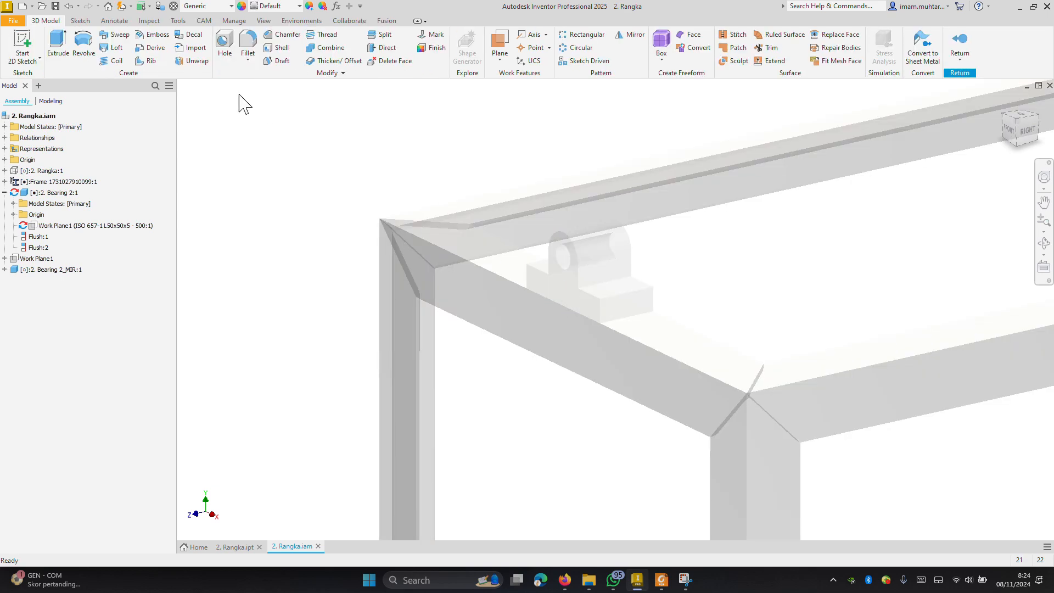
Start a sketch on the bearing's outer face and project the bore circle into it
left_click(22, 41)
scroll(558, 228, "down", 4)
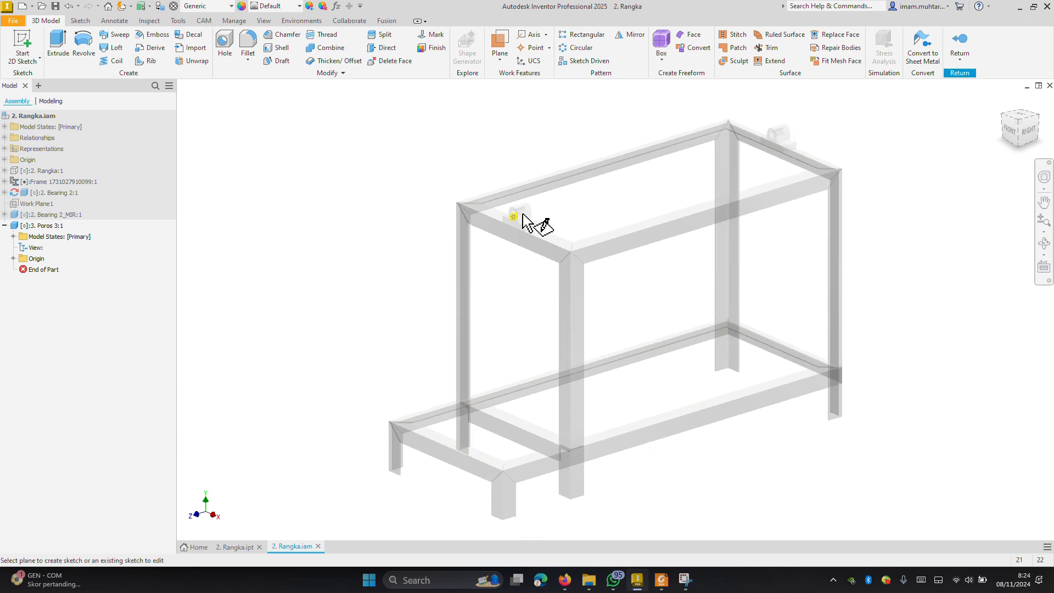
scroll(519, 223, "up", 4)
scroll(519, 223, "up", 5)
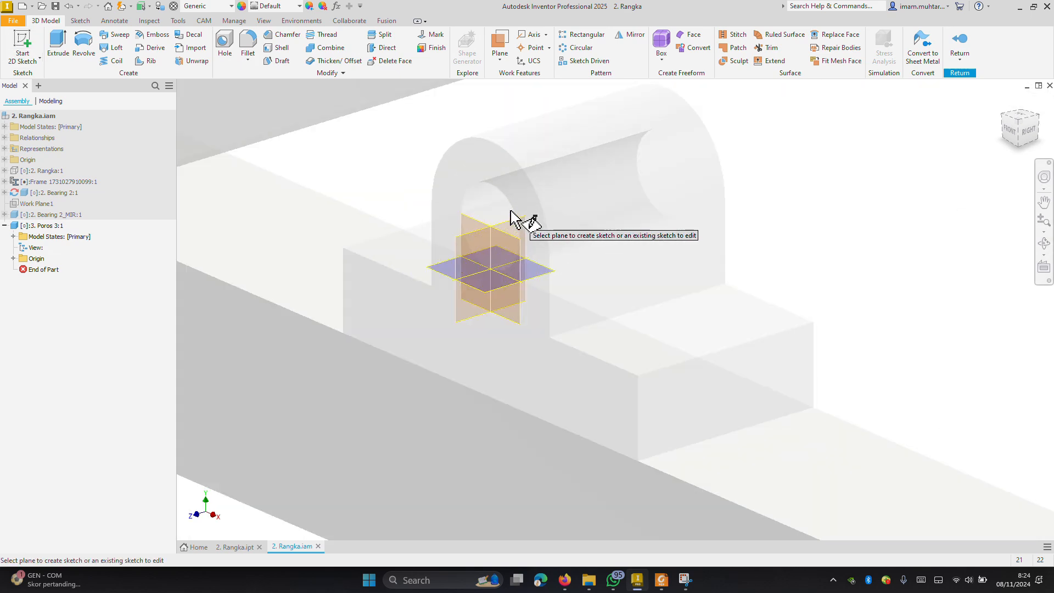
left_click(493, 167)
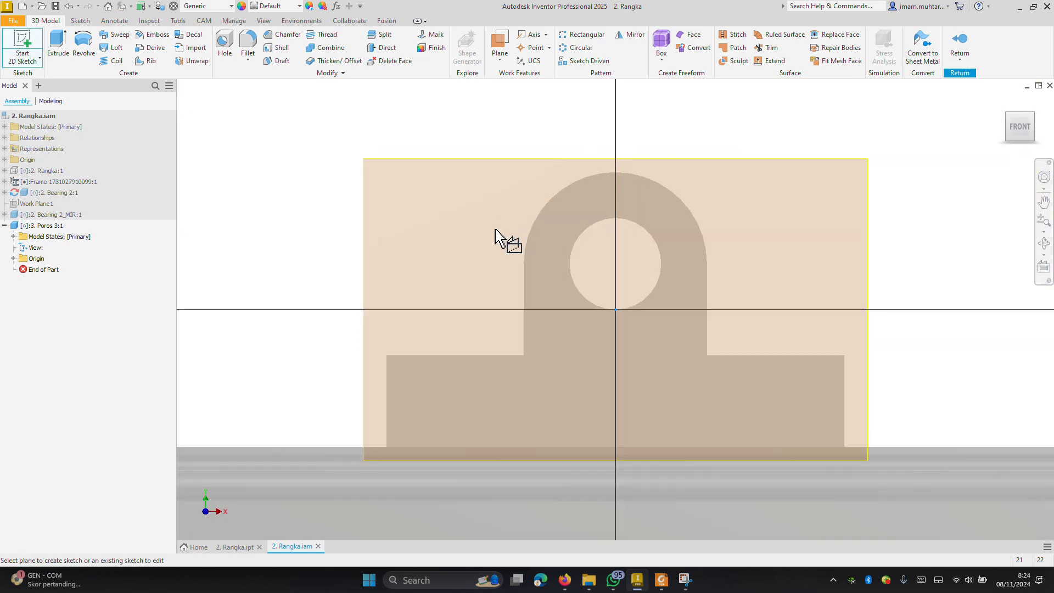
left_click(224, 47)
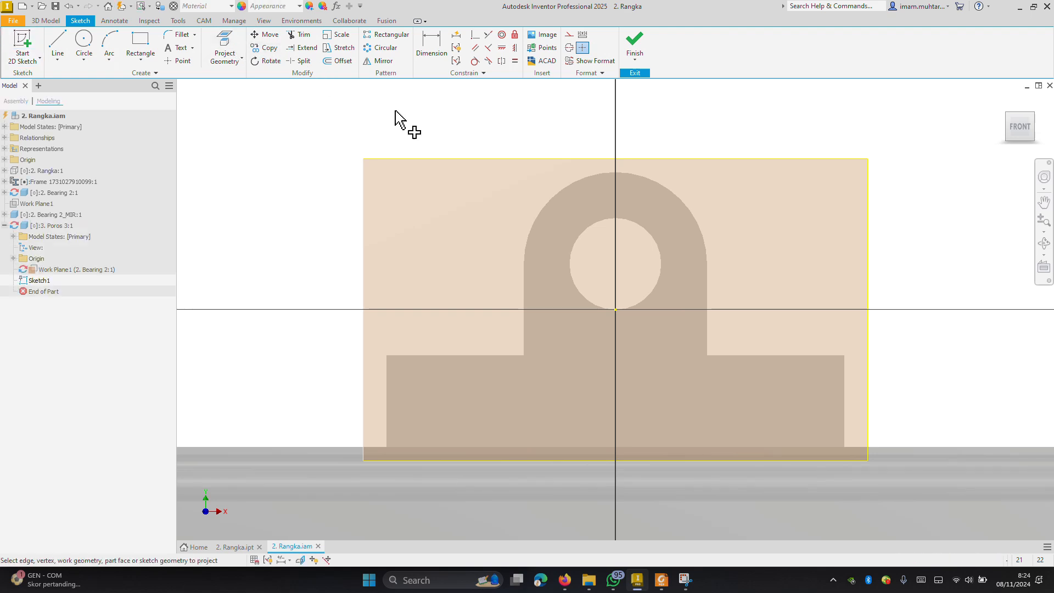
left_click(603, 222)
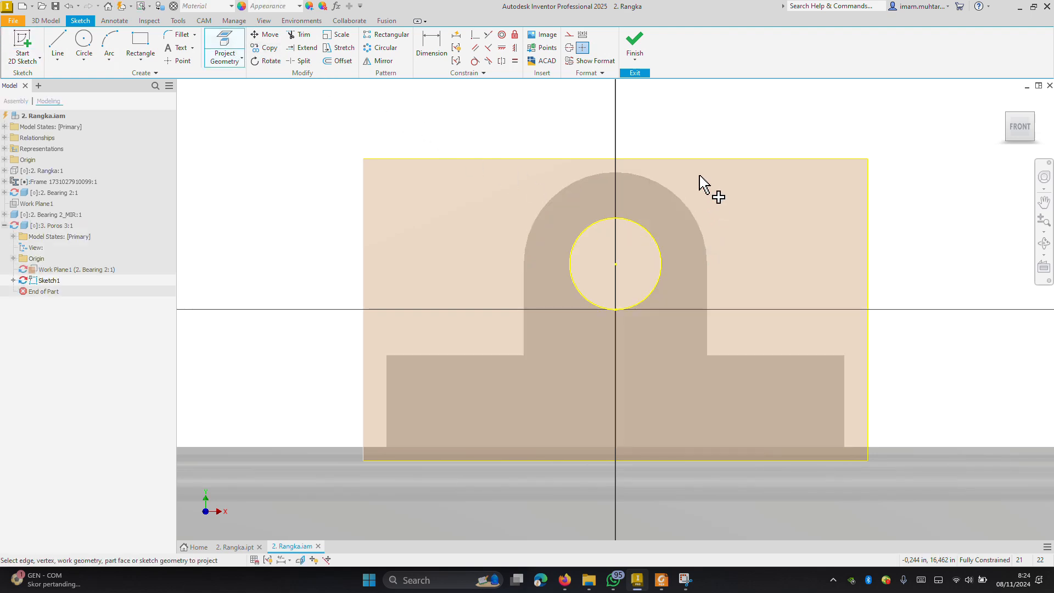
mouse_move(630, 63)
middle_mouse_down("shift")
mouse_move(626, 118)
mouse_move(604, 151)
middle_mouse_up("shift")
key("e")
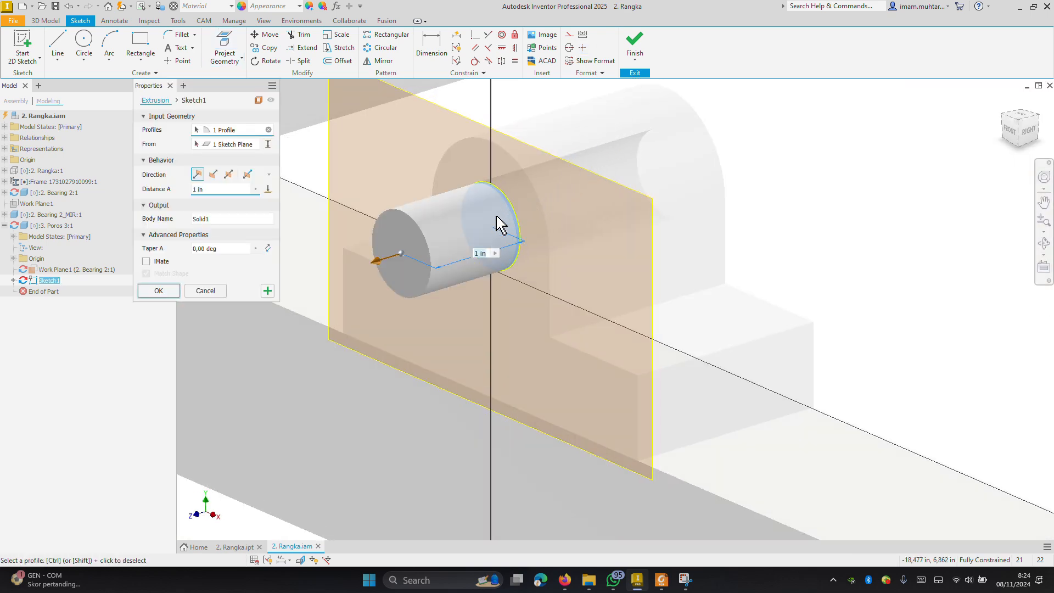
key("Escape")
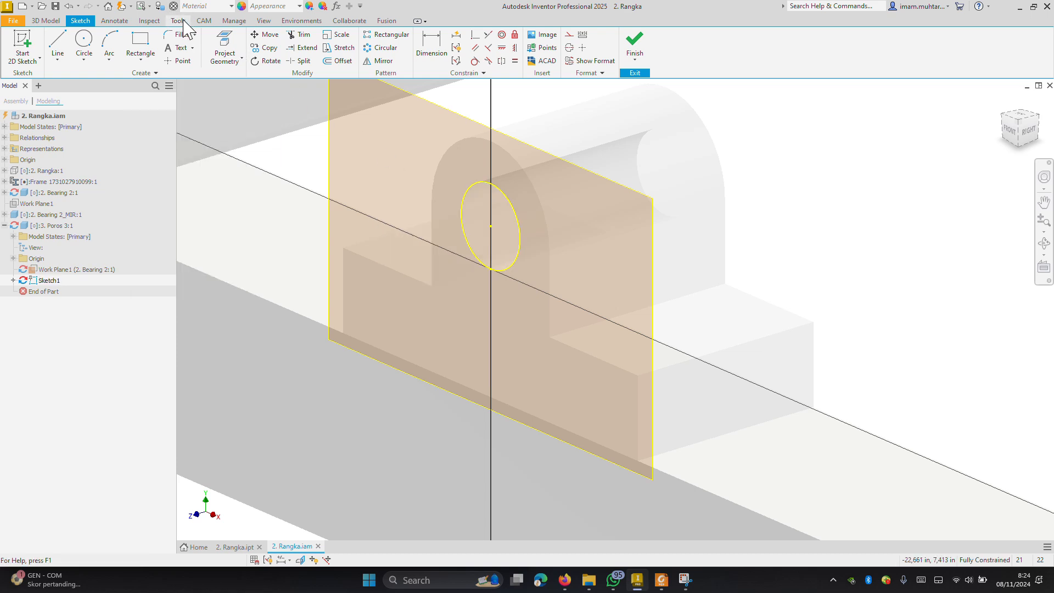
Set the length unit of the 3. Poros 3 document to millimeter
left_click(178, 20)
left_click(204, 46)
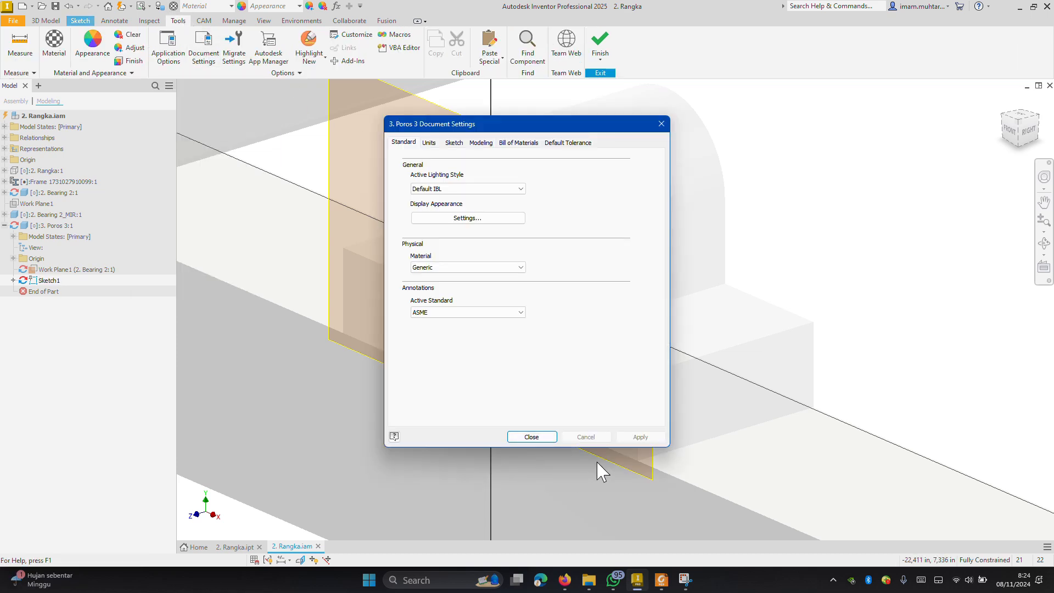
left_click(429, 142)
left_click(458, 182)
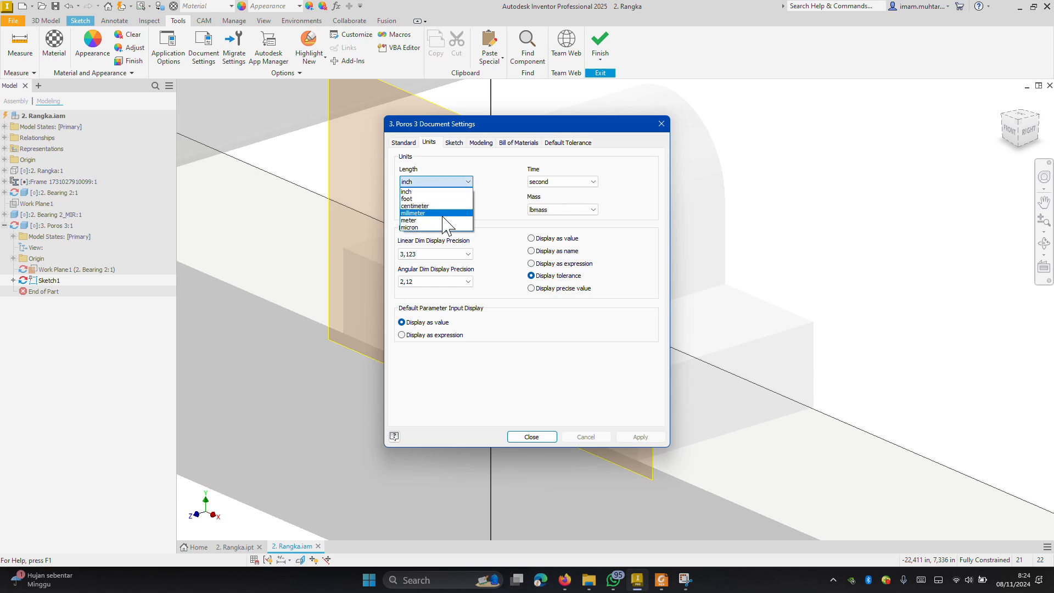
left_click(455, 206)
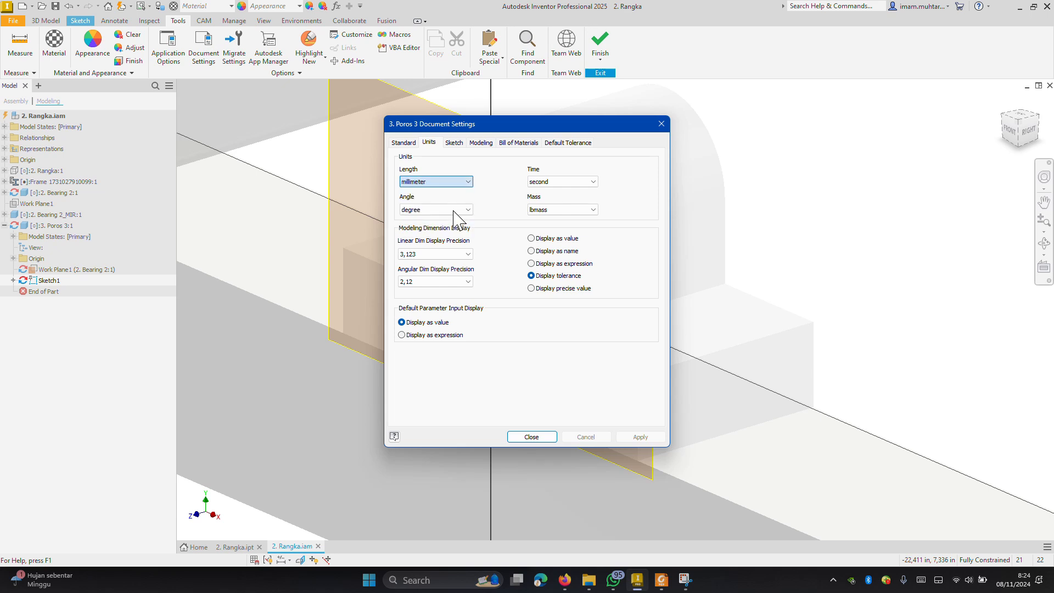
left_click(531, 436)
Extrude the projected bore circle asymmetrically, 10 mm outward and 1000 mm along the frame toward the mirrored bearing
key("e")
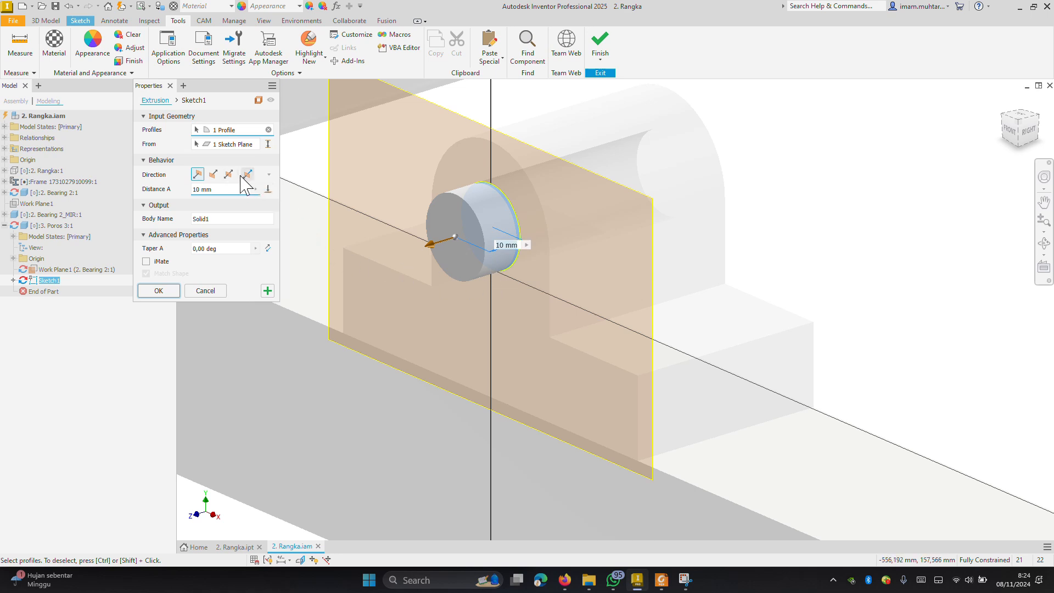
left_click(248, 174)
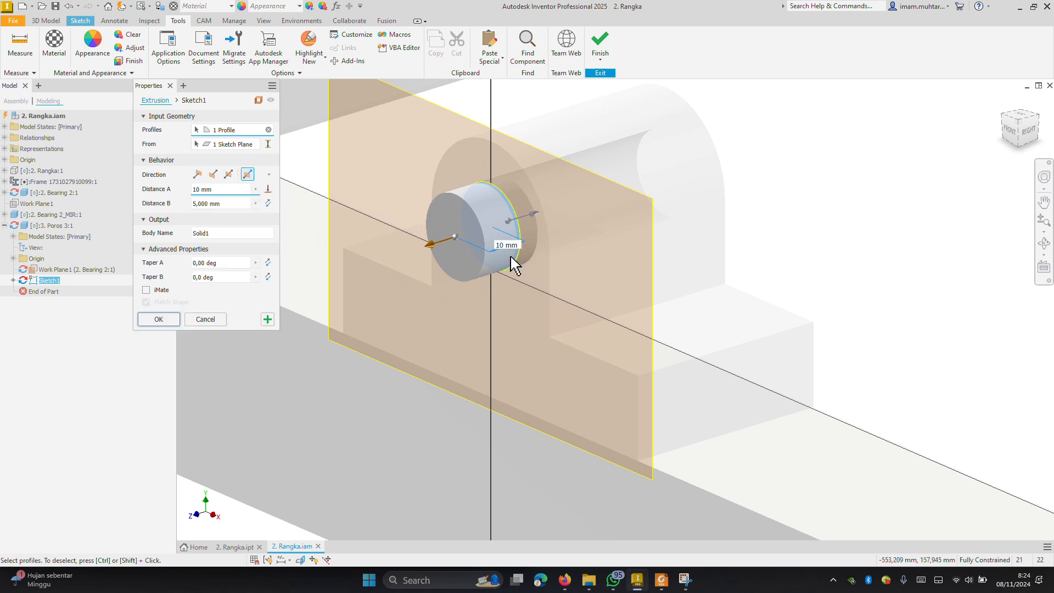
scroll(681, 344, "down", 5)
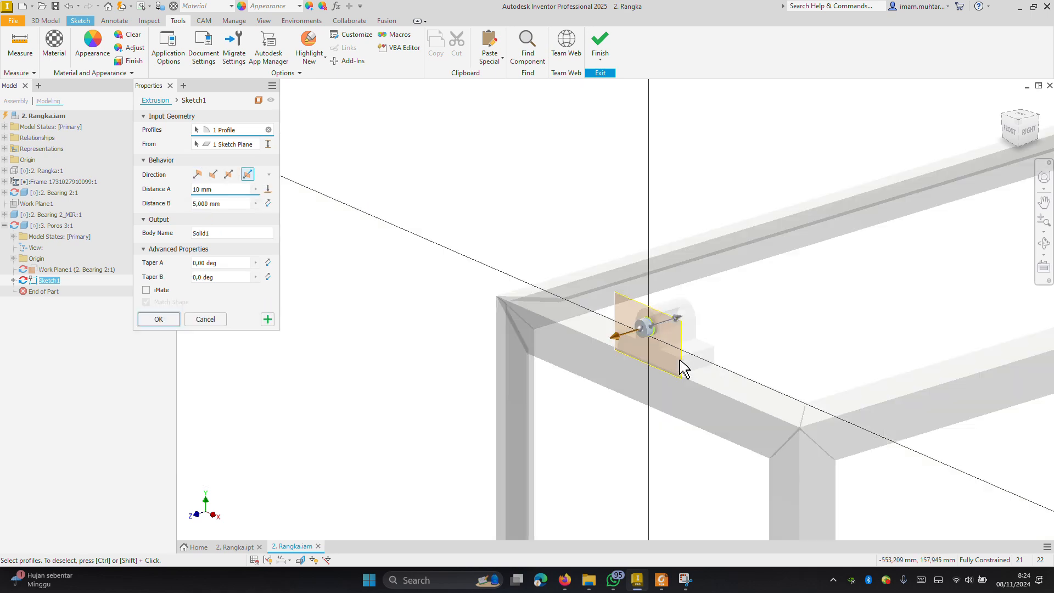
left_click(1011, 131)
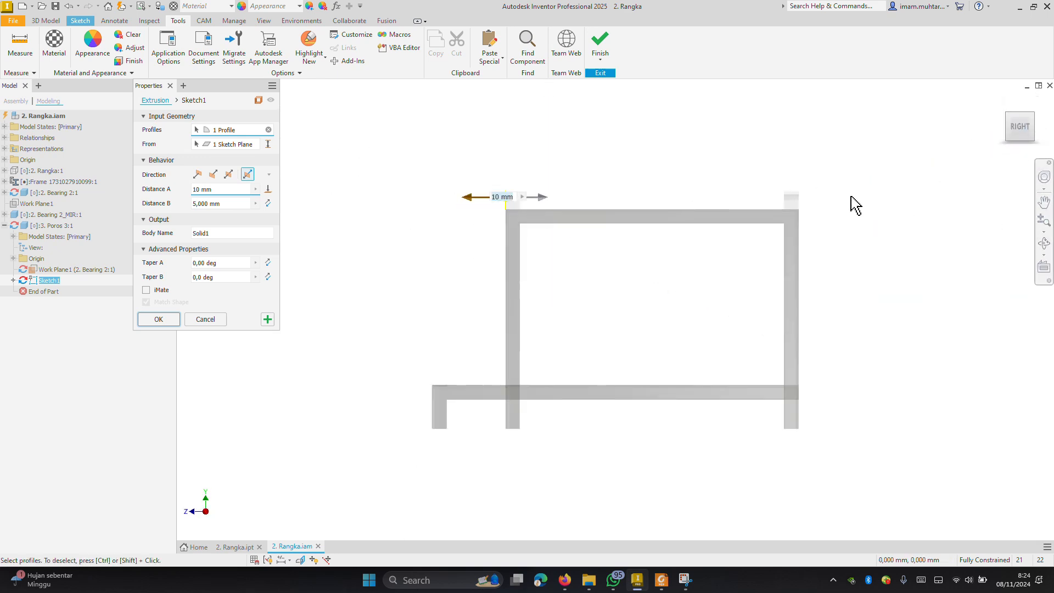
scroll(725, 214, "up", 3)
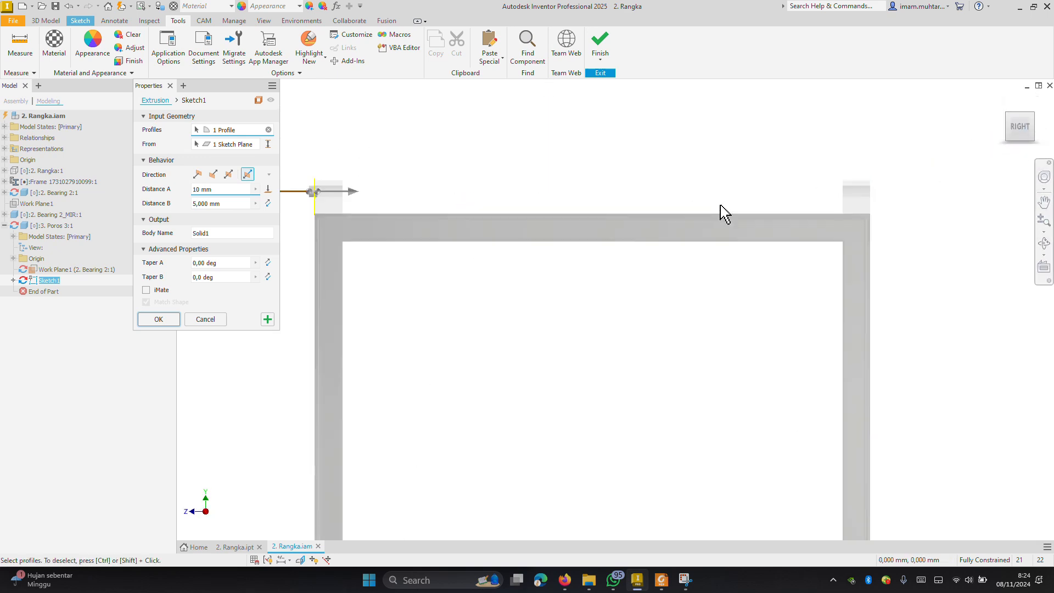
left_click(204, 204)
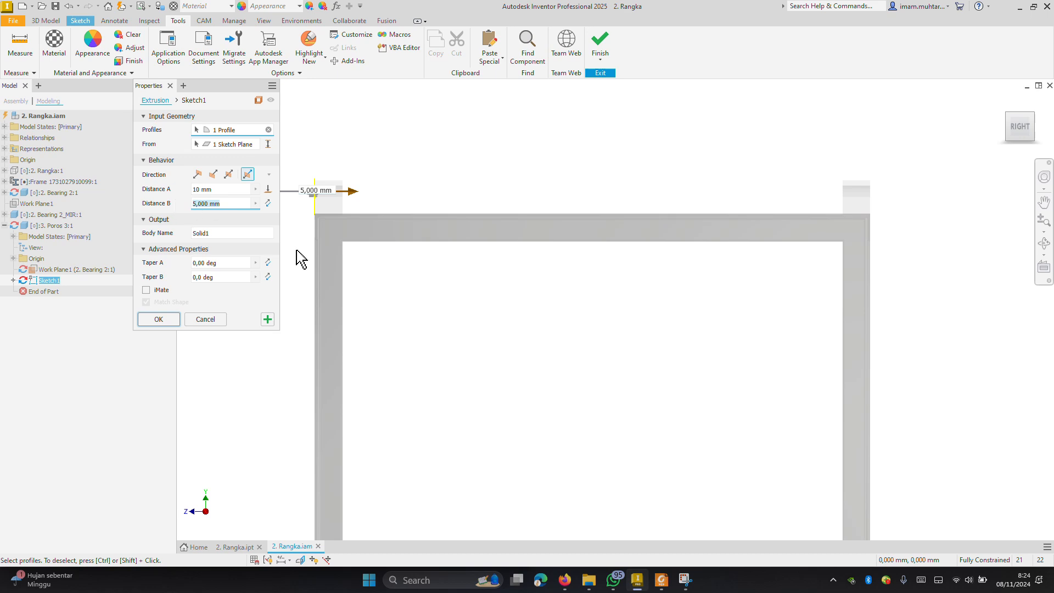
type("1000")
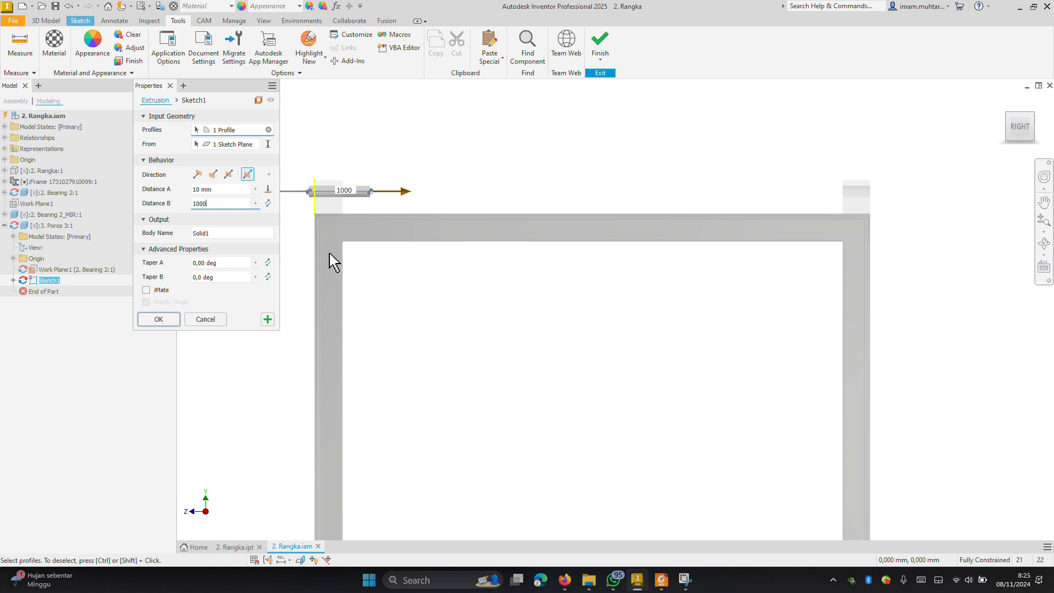
scroll(671, 181, "down", 2)
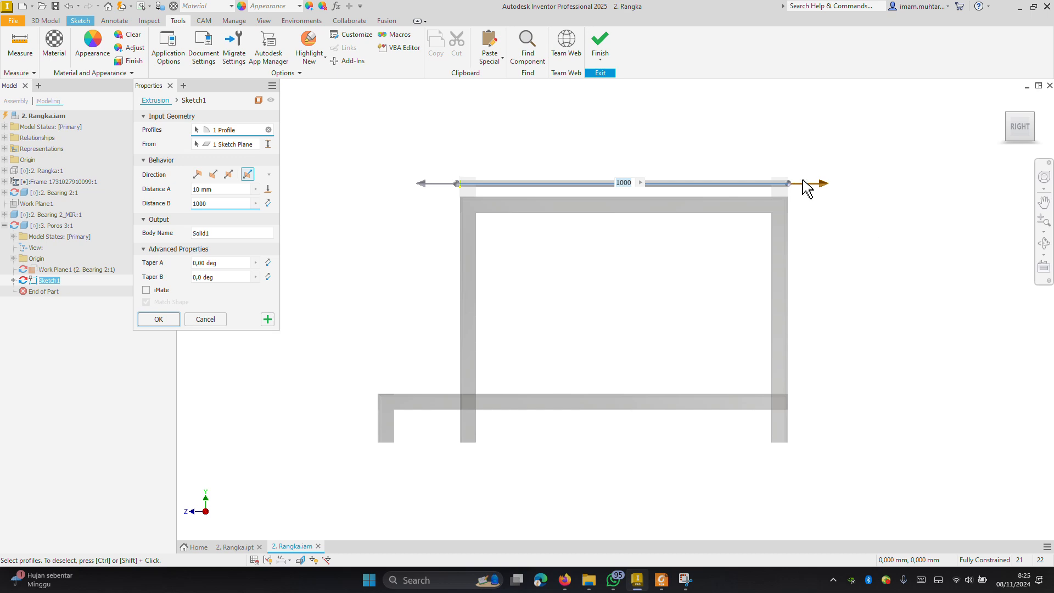
scroll(806, 188, "up", 2)
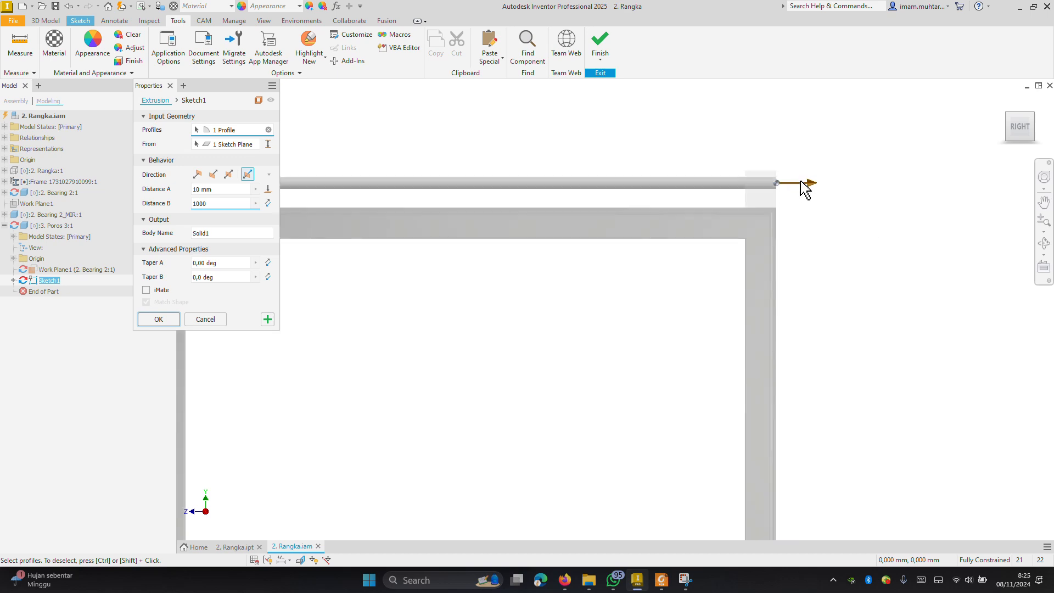
scroll(497, 223, "down", 2)
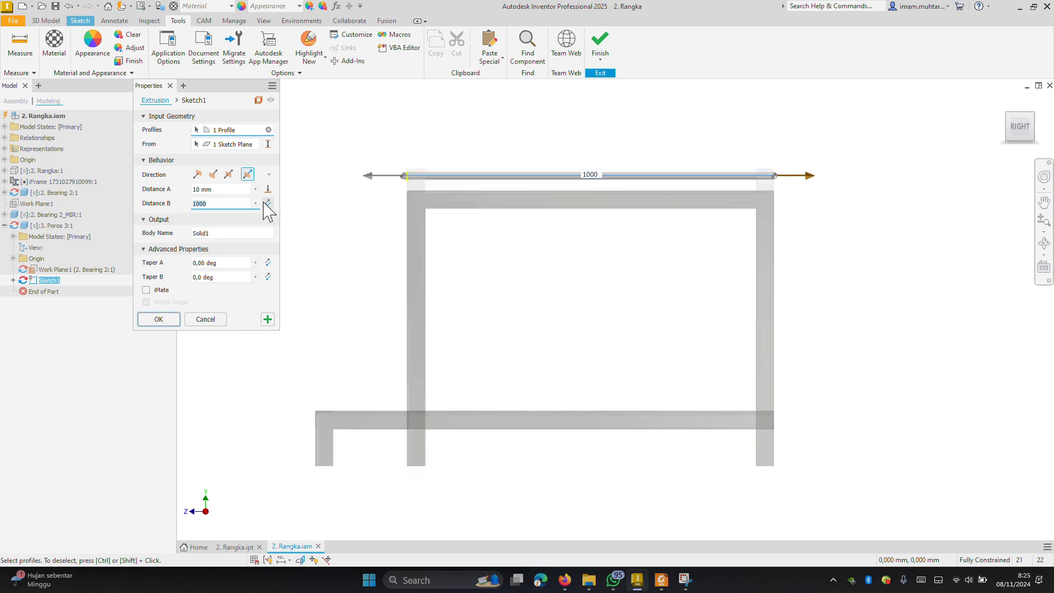
Lengthen the shaft extrusion's second distance so it ends beyond the mirrored bearing, and complete the extrusion
type("1")
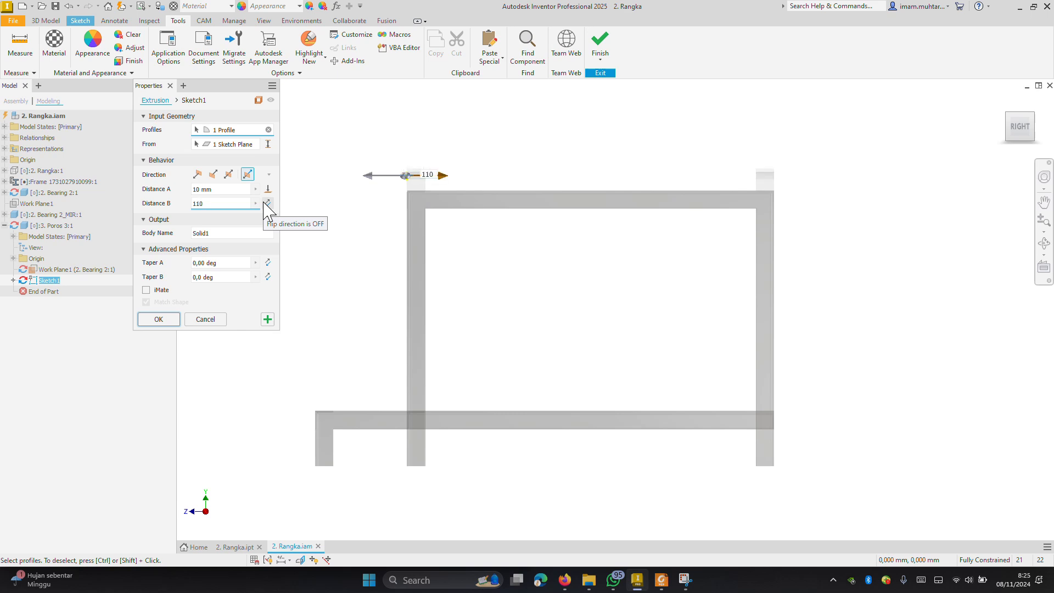
key("BackSpace")
key("BackSpace")
type("0")
left_click(174, 320)
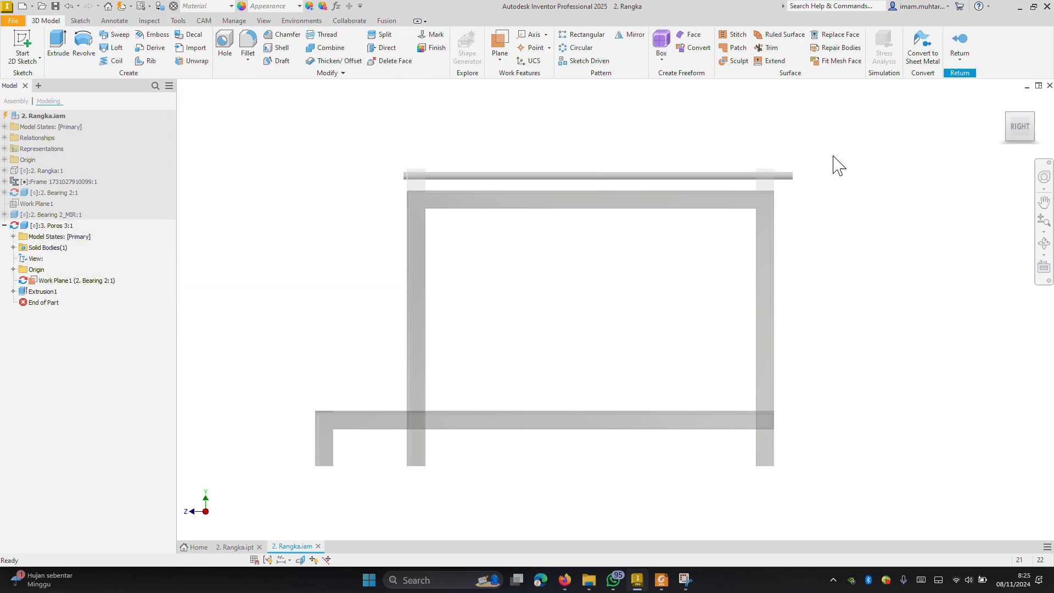
Hide the work plane of 3. Poros 3 and return to the 2. Rangka assembly
mouse_move(572, 302)
middle_mouse_down("shift")
mouse_move(564, 293)
mouse_move(570, 312)
mouse_move(518, 320)
middle_mouse_up("shift")
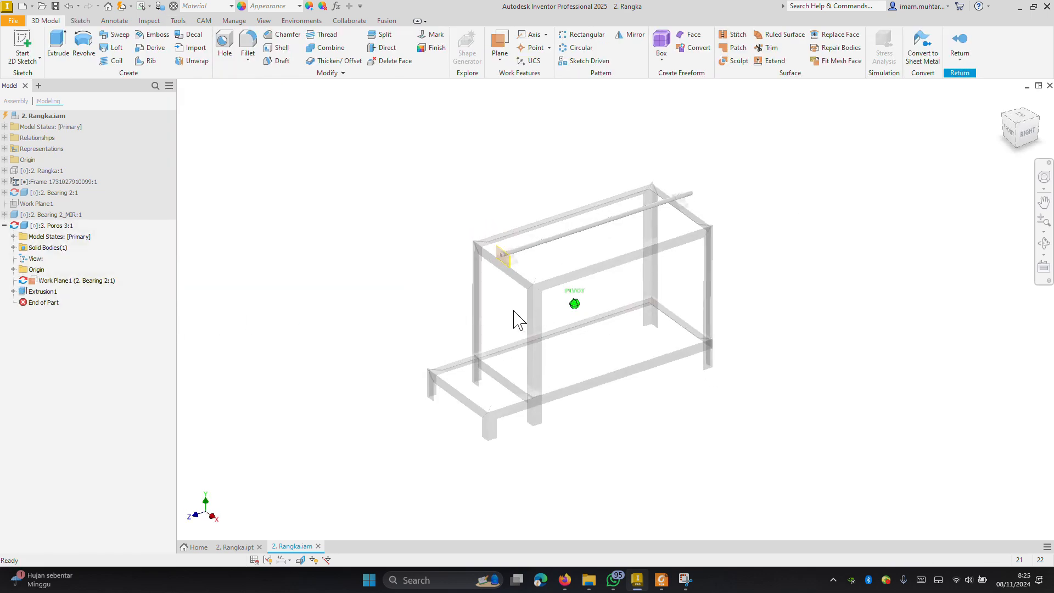
right_click(81, 281)
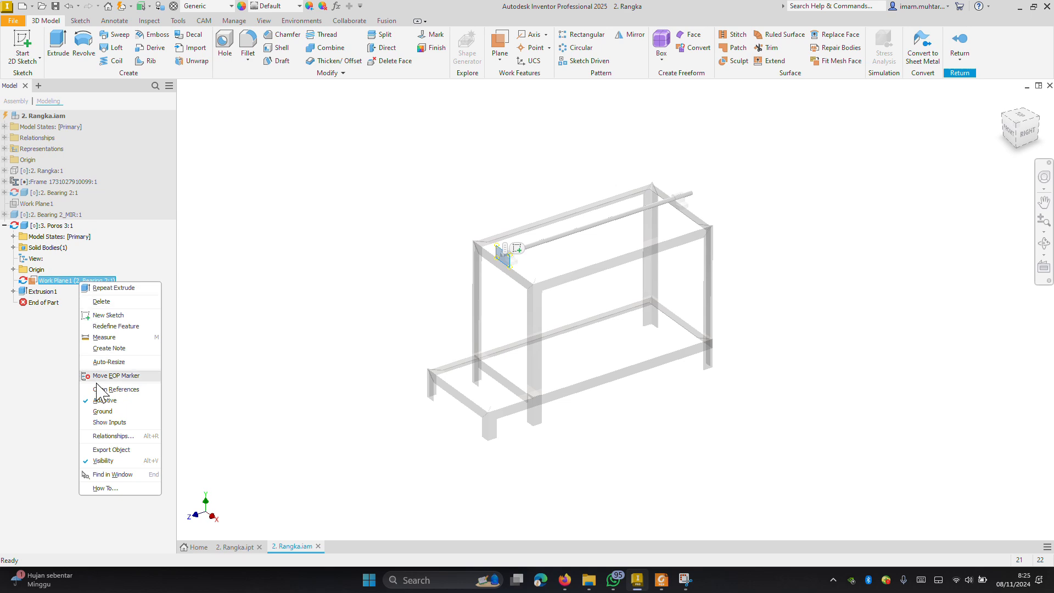
left_click(112, 461)
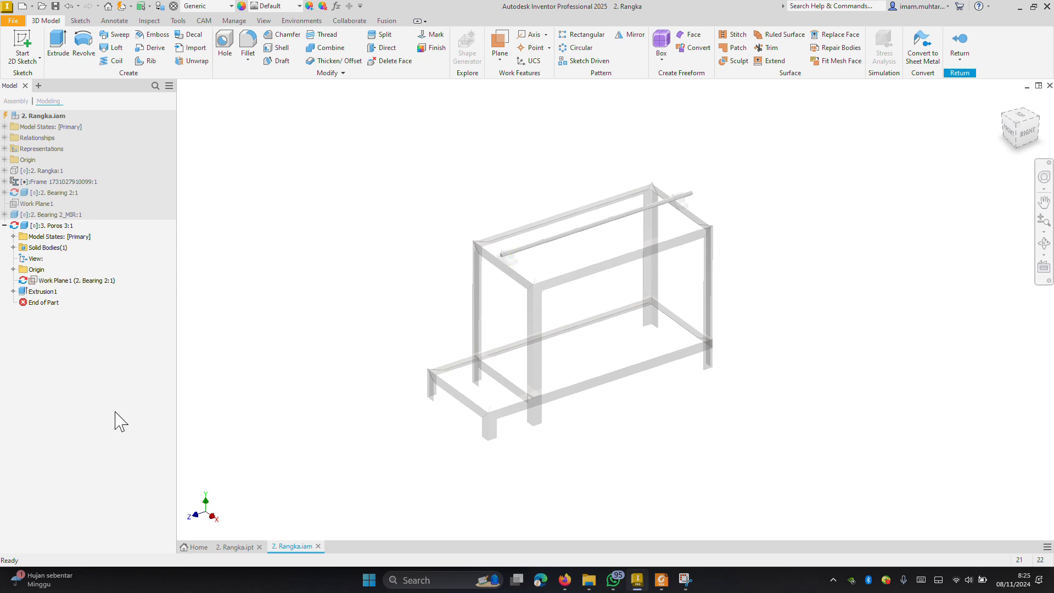
left_click(960, 40)
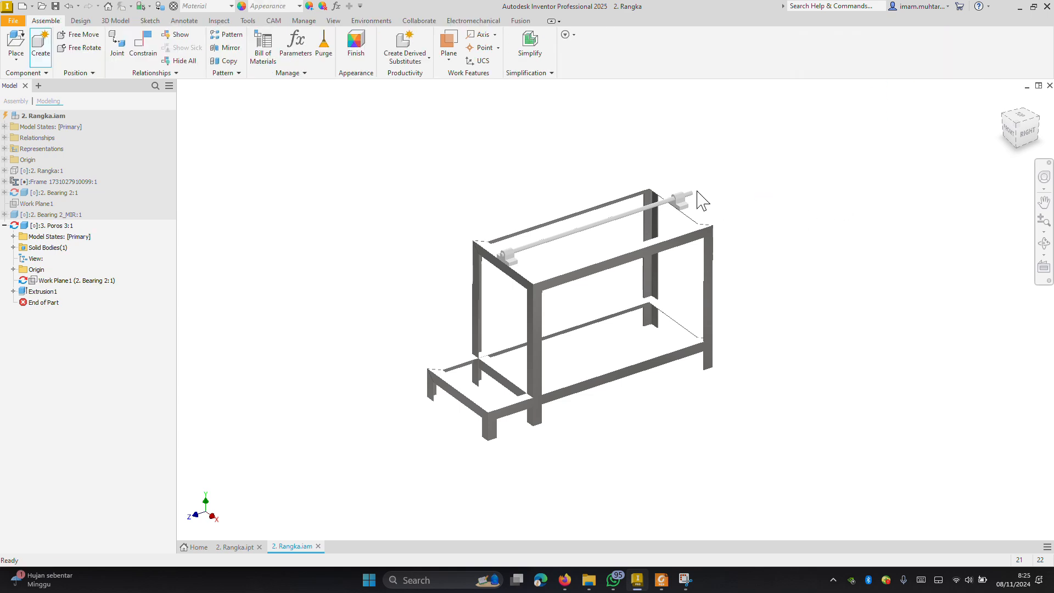
scroll(532, 283, "up", 2)
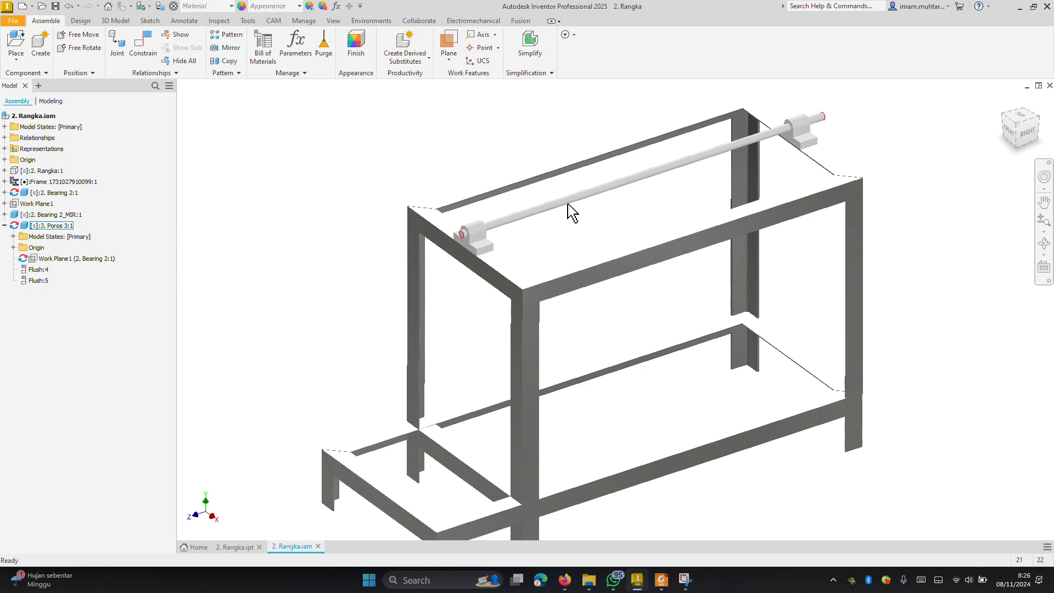
scroll(569, 209, "down", 4)
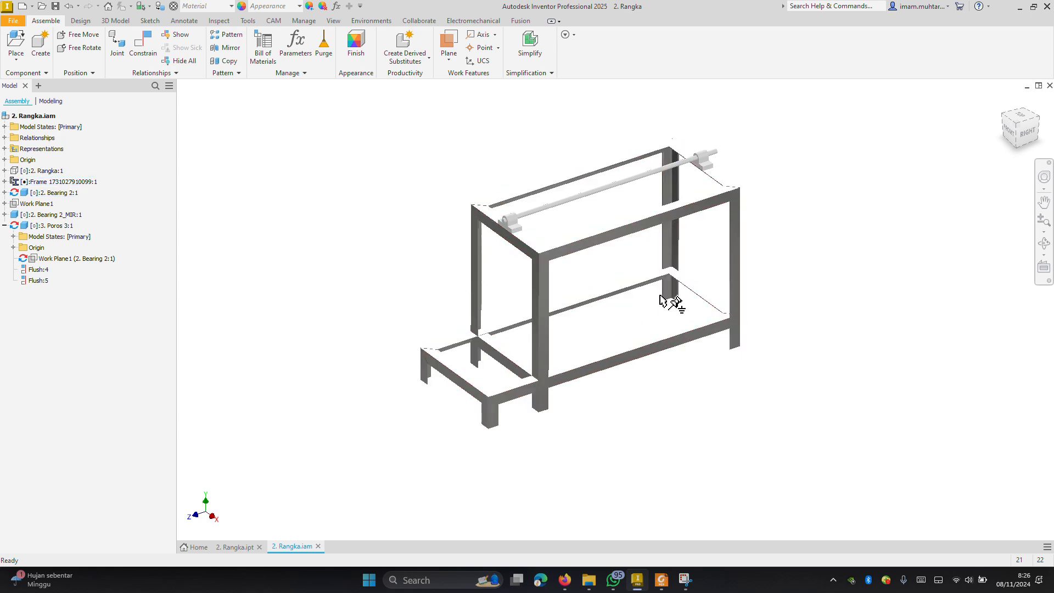
scroll(618, 332, "up", 3)
scroll(630, 335, "down", 3)
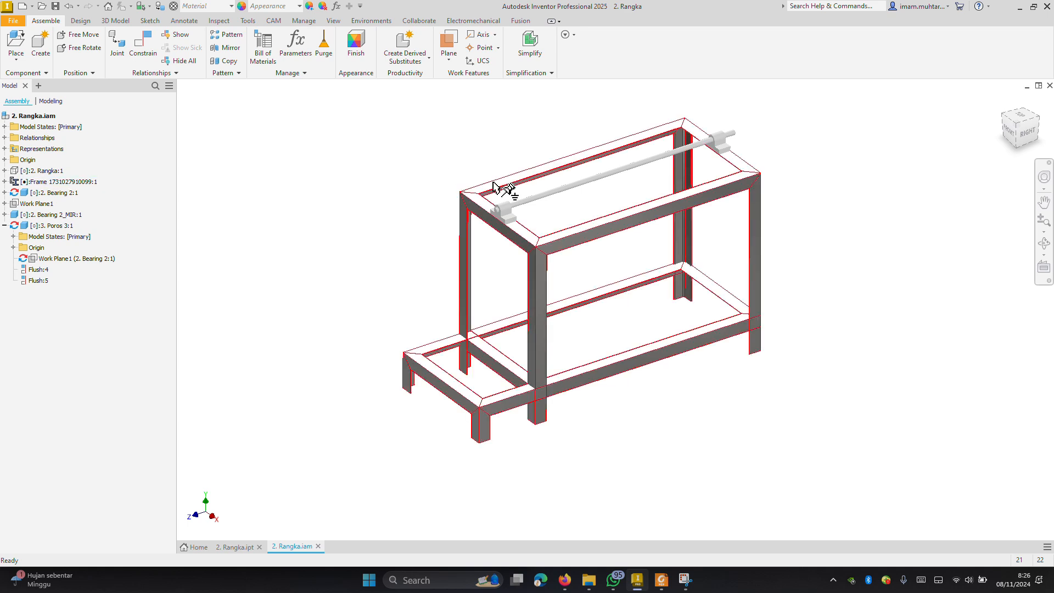
scroll(494, 183, "up", 4)
scroll(493, 178, "down", 3)
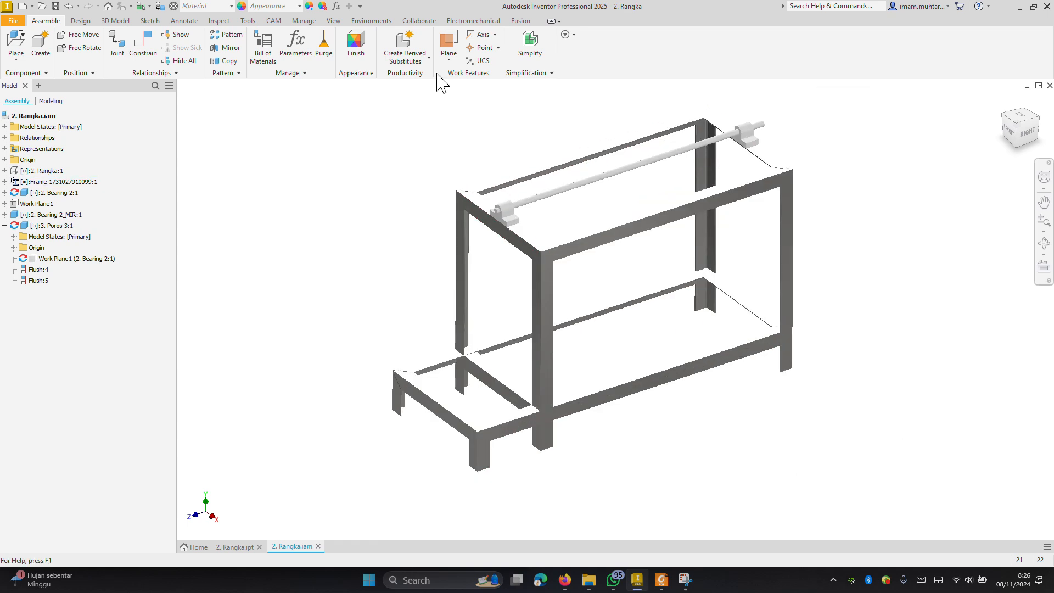
left_click(448, 59)
left_click(461, 79)
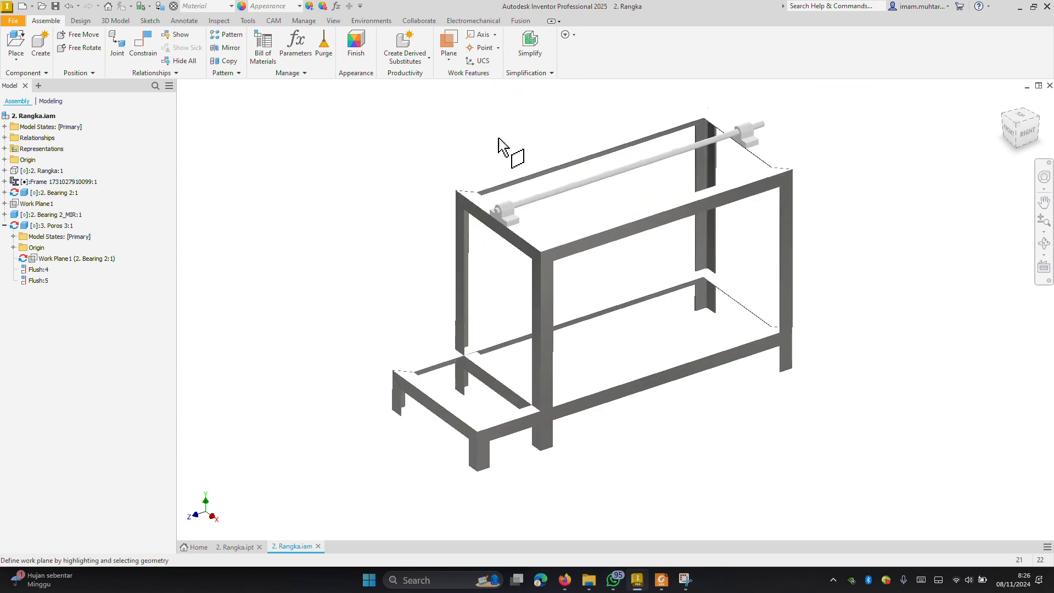
scroll(464, 256, "up", 1)
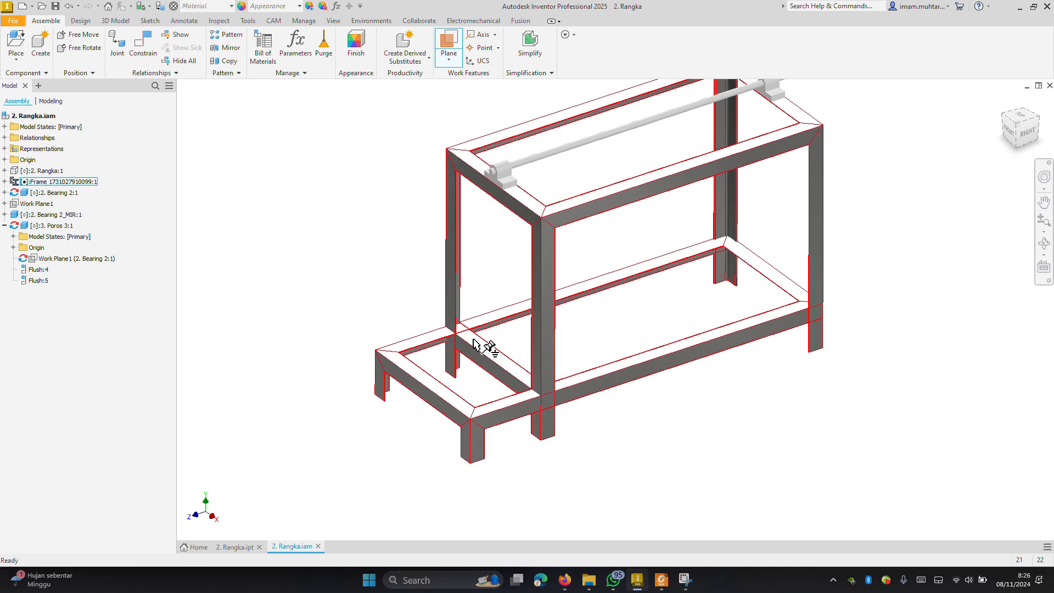
key("Escape")
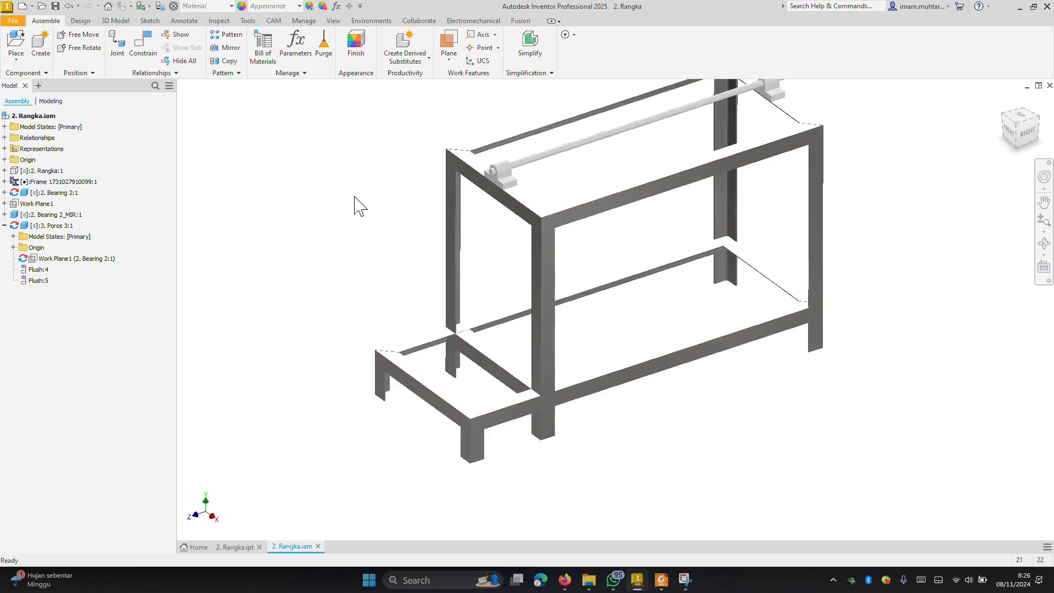
Measure the distance between the top face of the upper end beam and the lower crossbeam's top face
key("m")
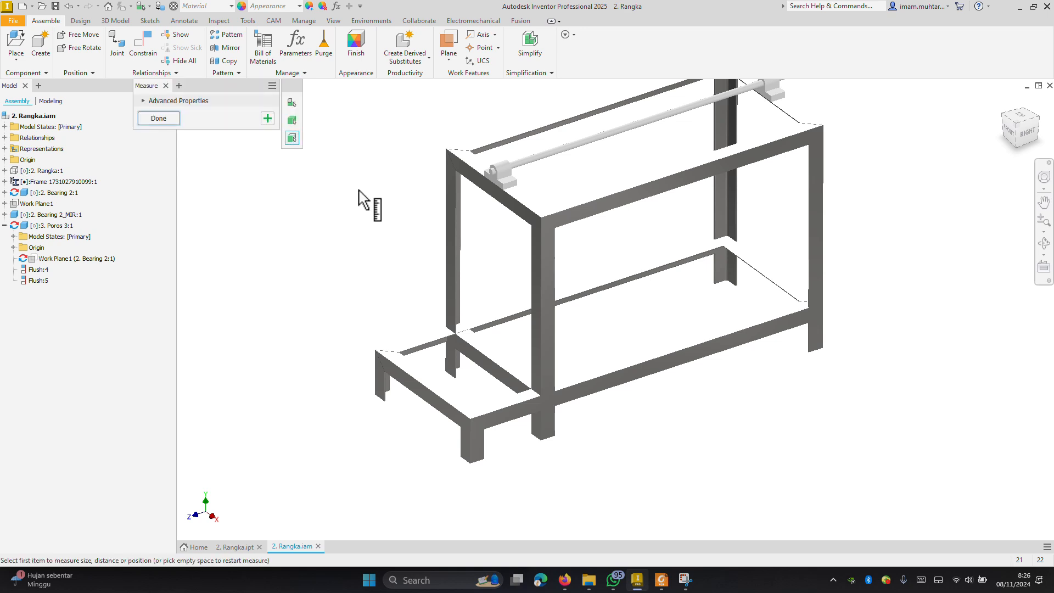
left_click(474, 160)
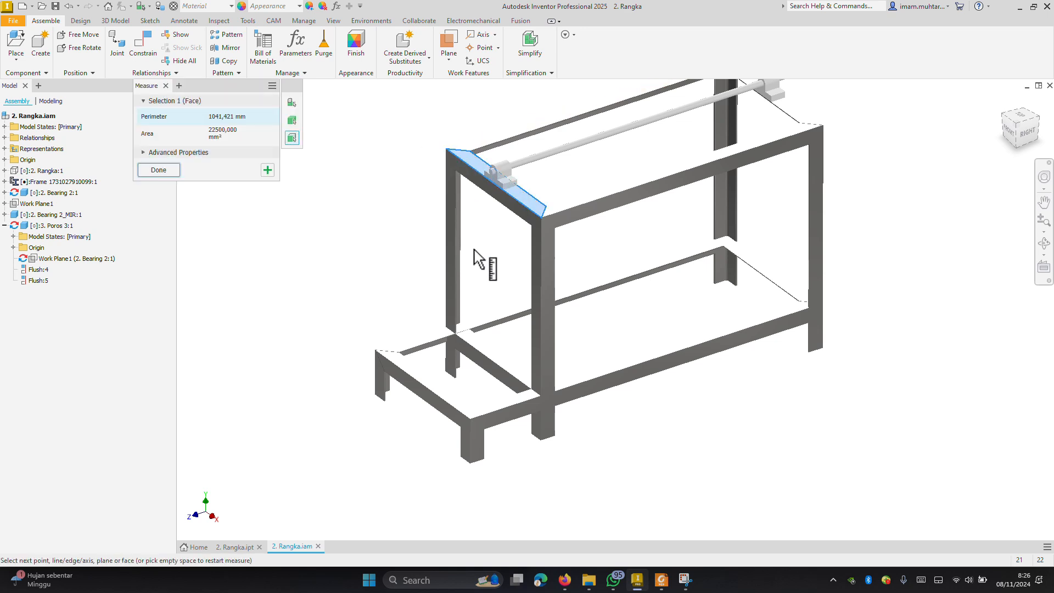
left_click(493, 359)
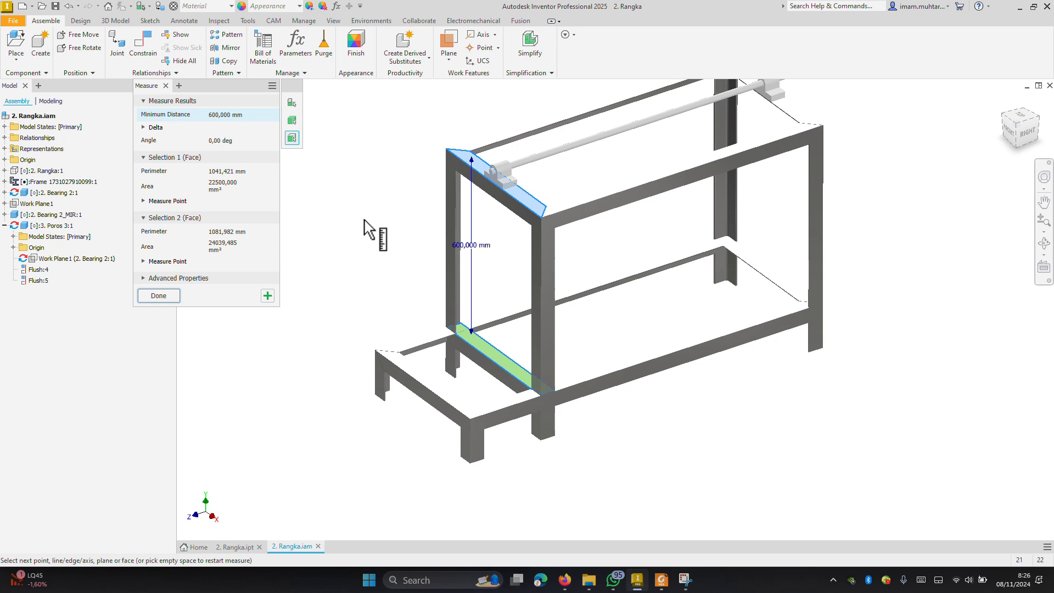
key("Escape")
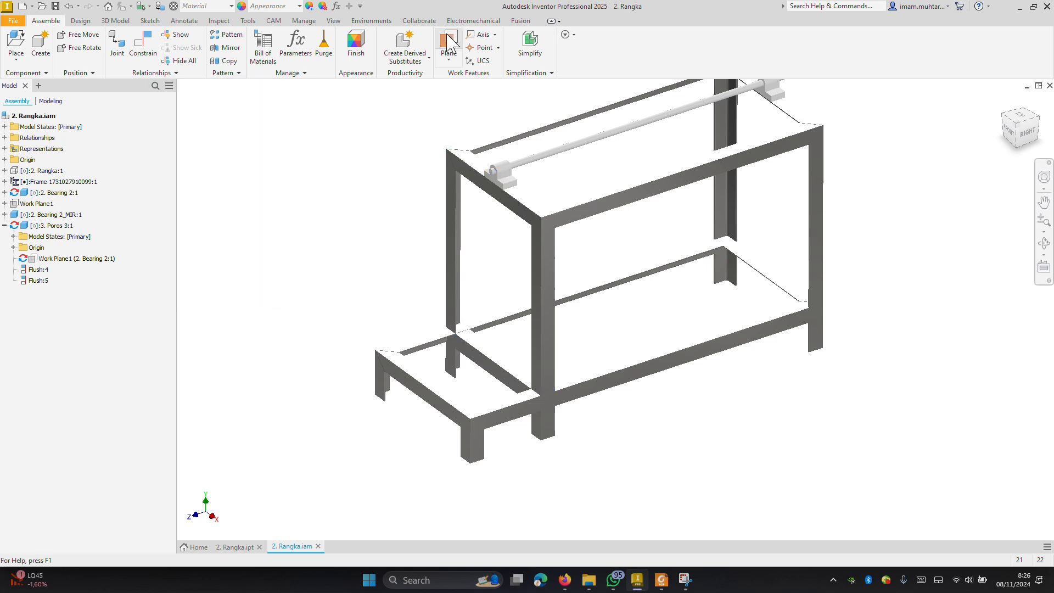
Create a work plane offset -300 mm from the top face of the frame's upper end beam
left_click(449, 43)
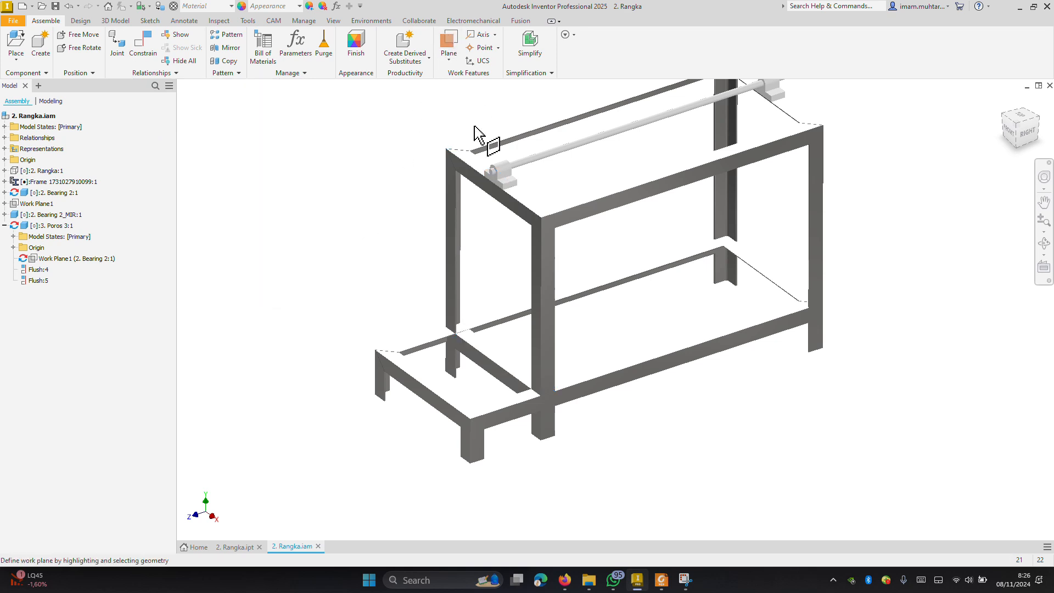
left_click(478, 177)
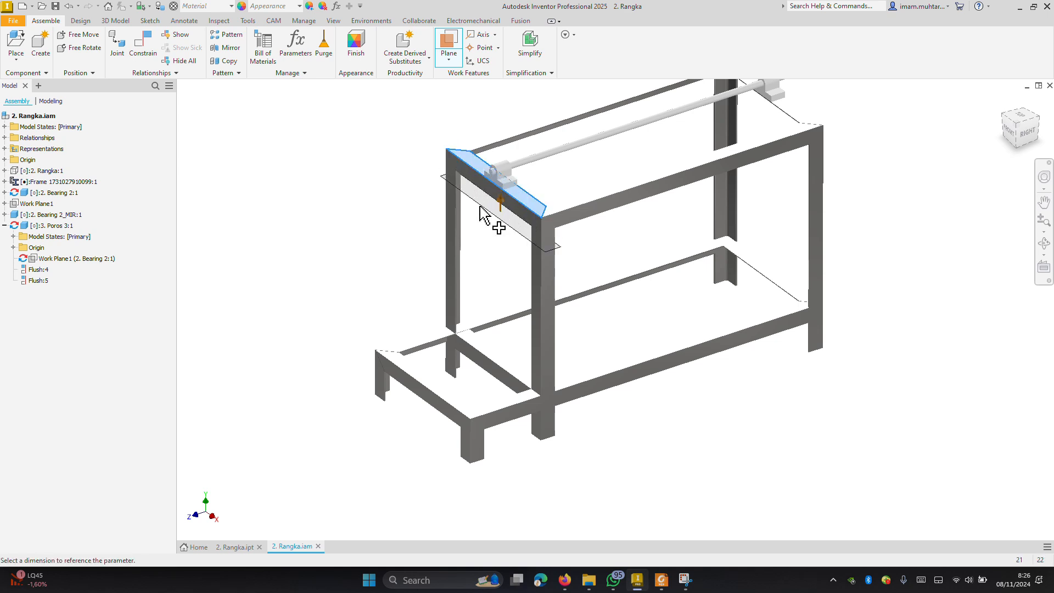
left_click_drag(481, 212, 491, 269)
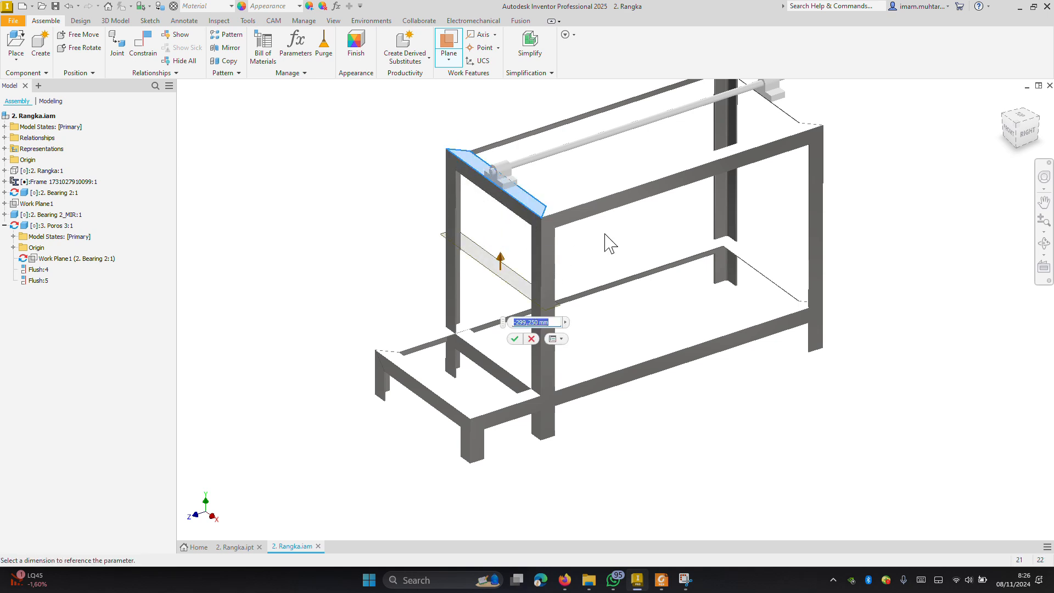
type("-300")
key("Return")
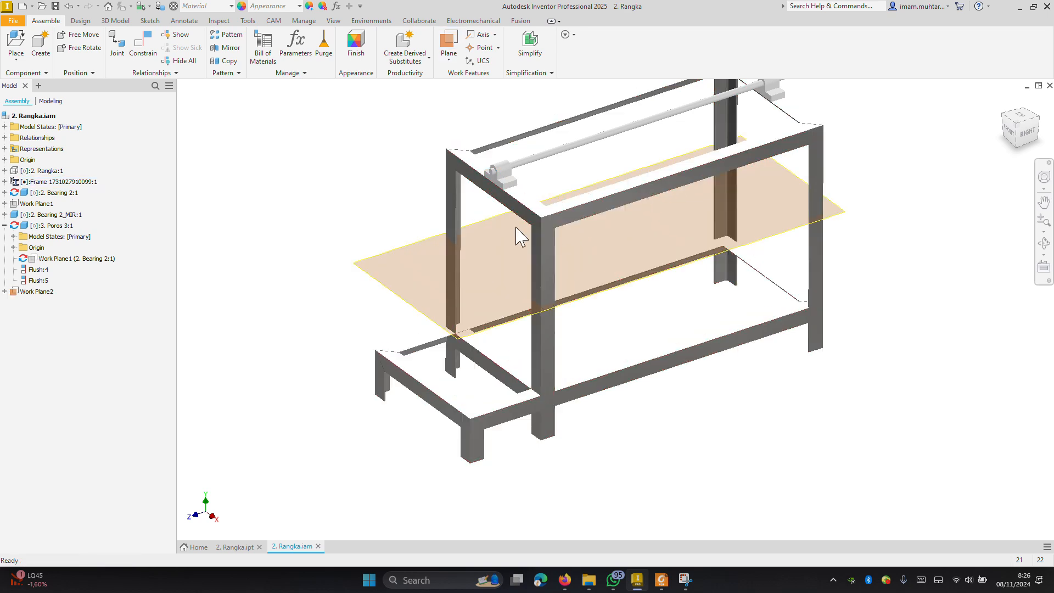
Mirror both upper bearings and the shaft 3. Poros 3 across the mid-height work plane onto the lower frame
left_click(231, 49)
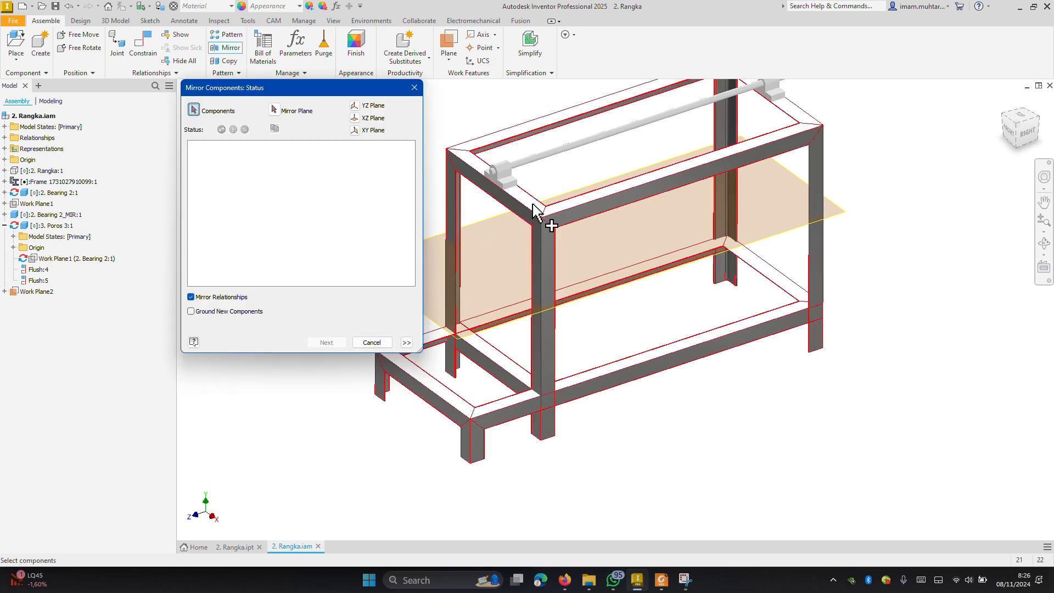
left_click(499, 173)
left_click(531, 160)
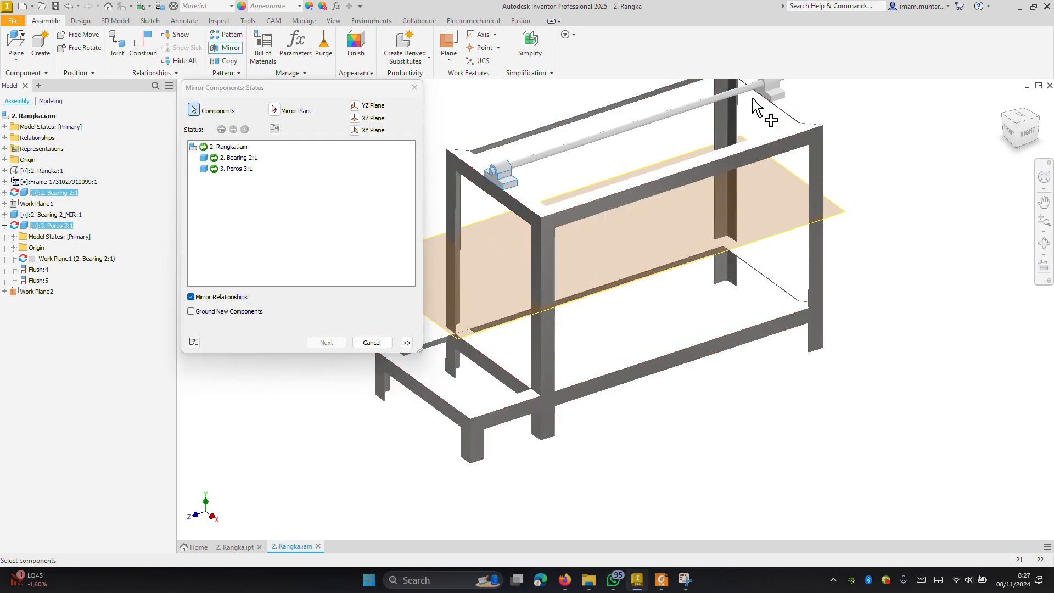
scroll(714, 278, "down", 3)
left_click(745, 165)
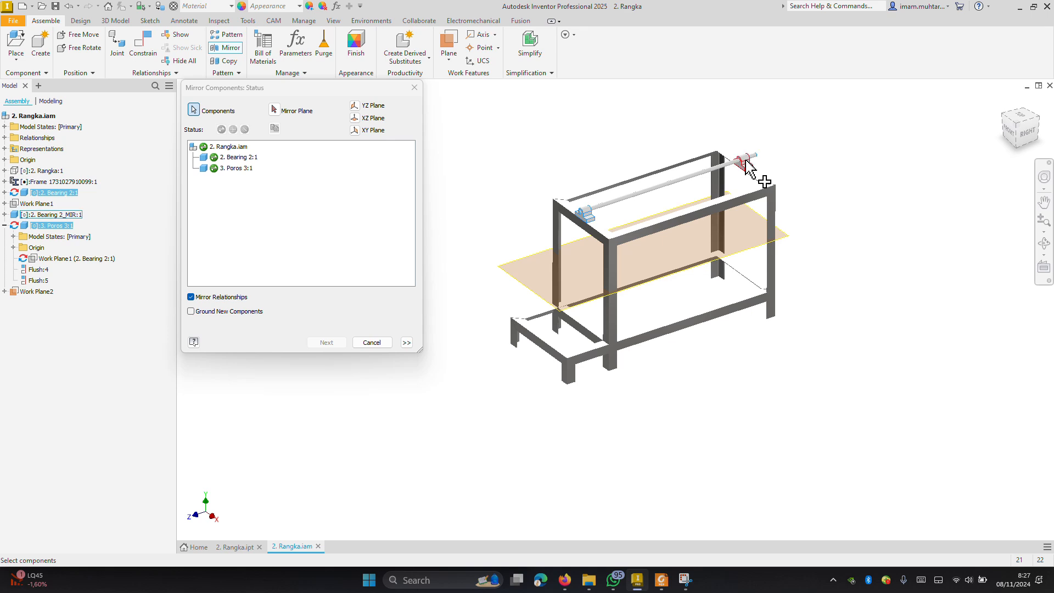
left_click(274, 111)
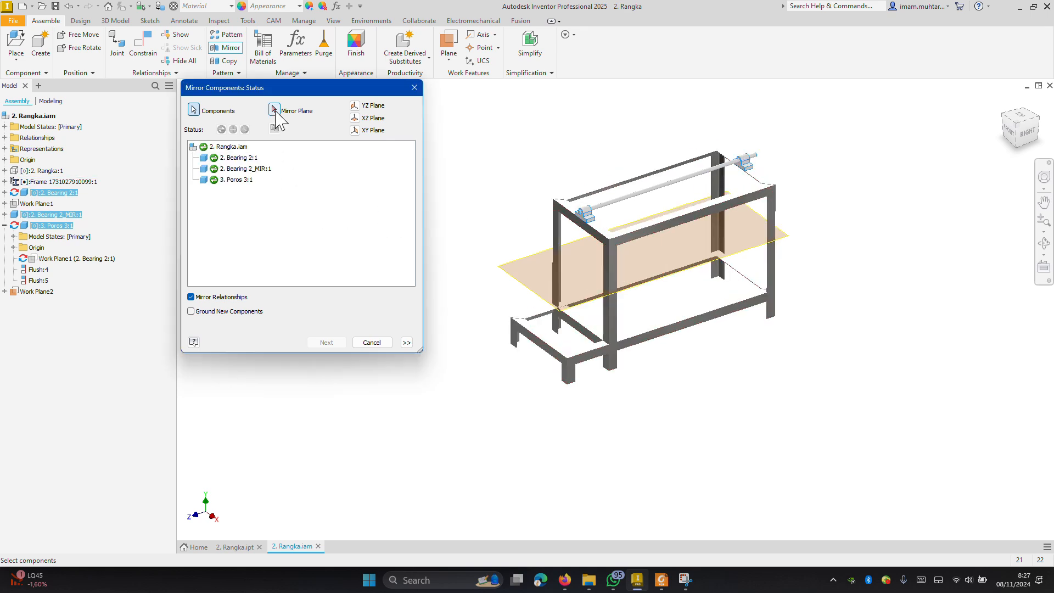
left_click(526, 297)
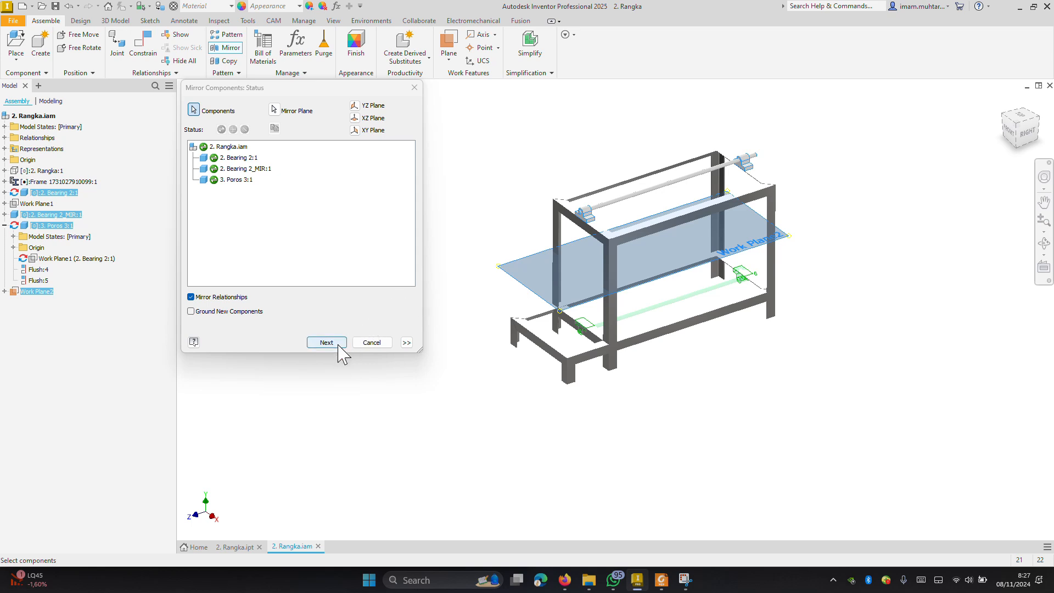
scroll(607, 376, "up", 3)
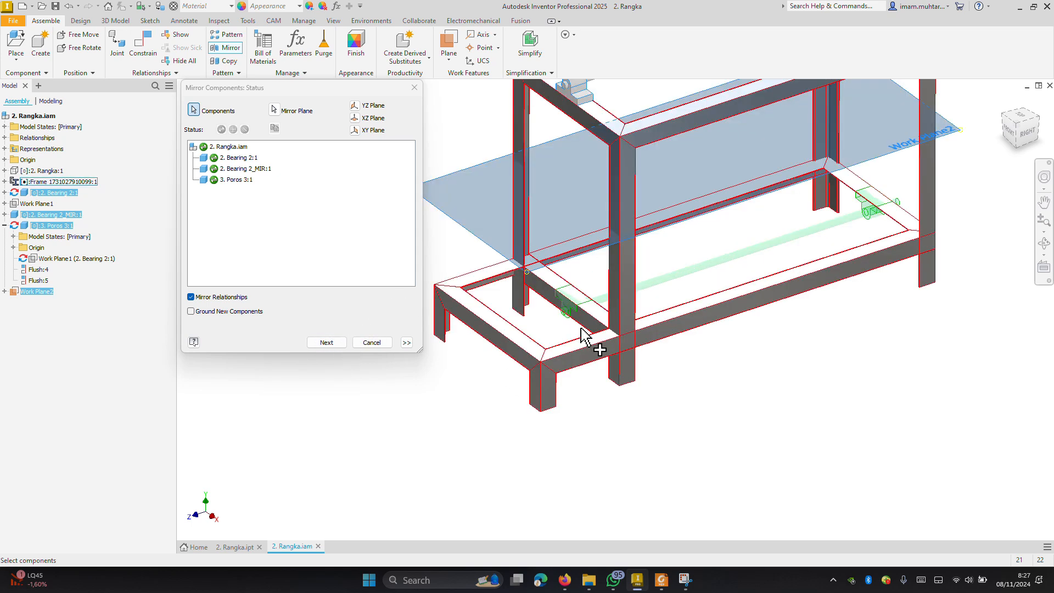
left_click(327, 344)
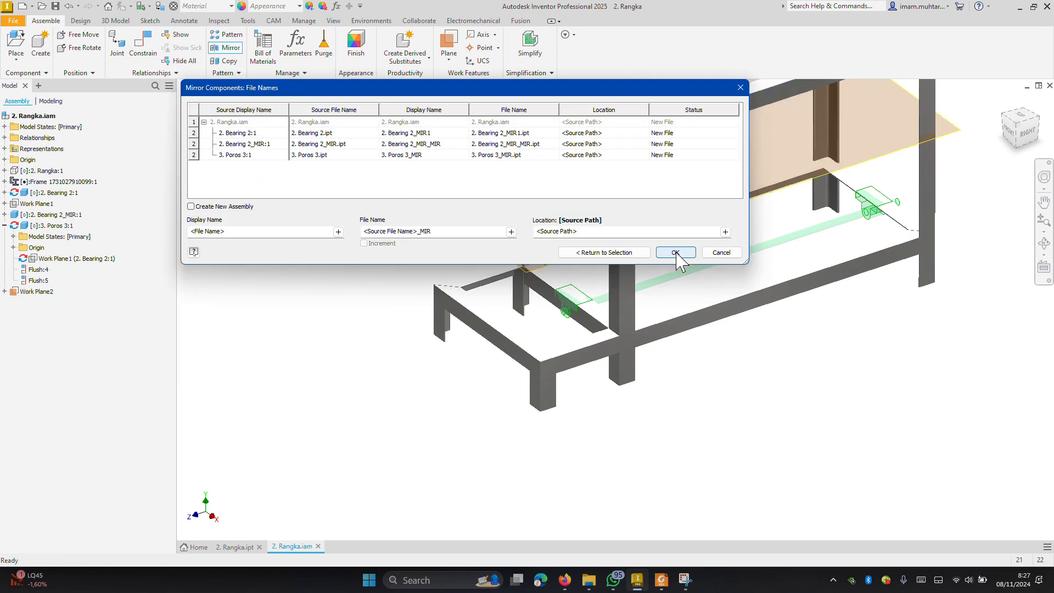
left_click(678, 253)
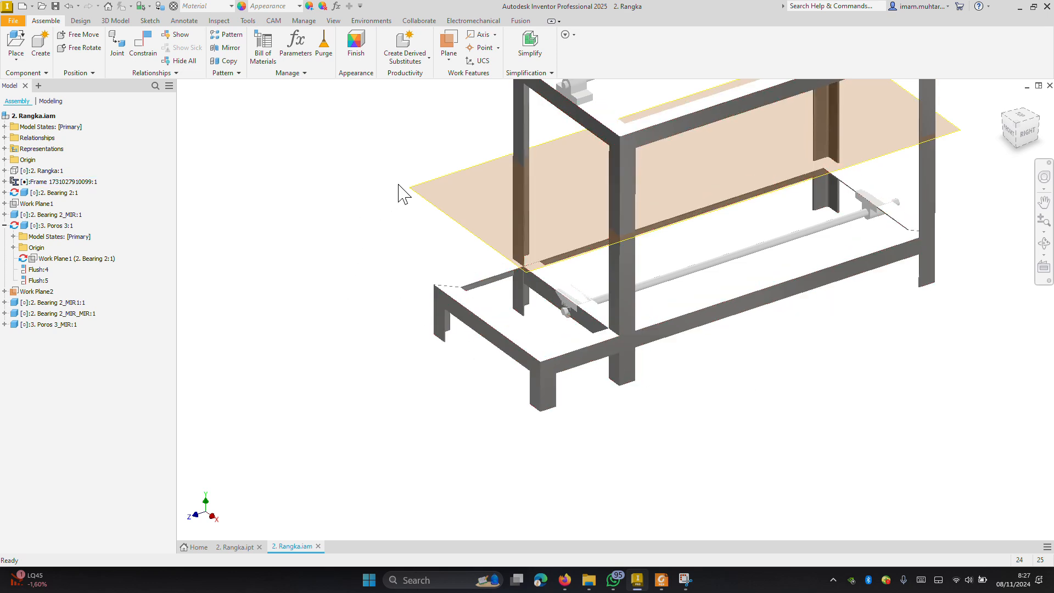
Hide the mid-height work plane used for the mirror
left_click(420, 192)
right_click(424, 192)
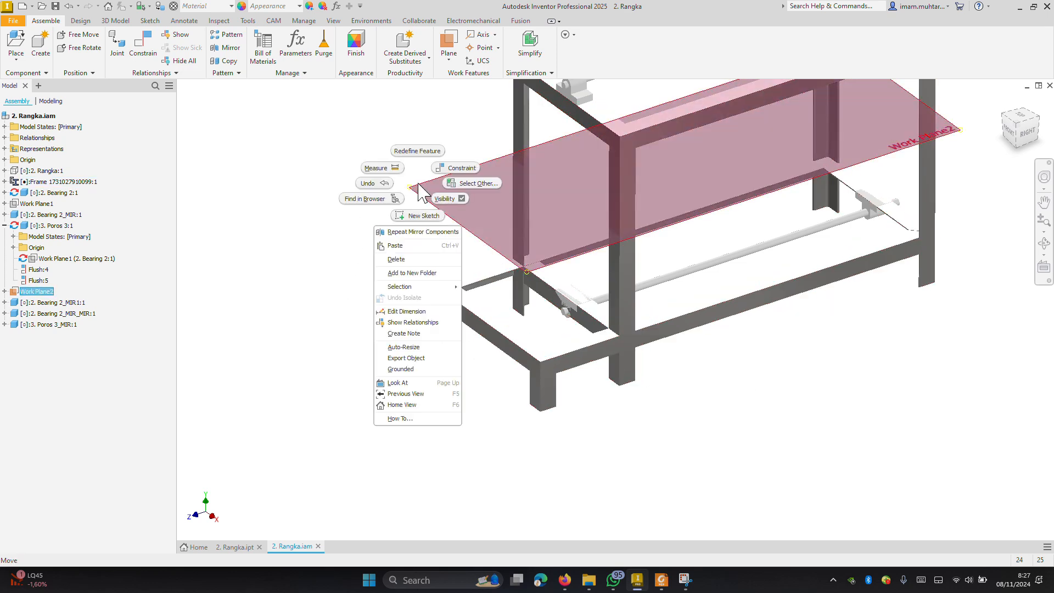
key("Escape")
scroll(574, 298, "up", 2)
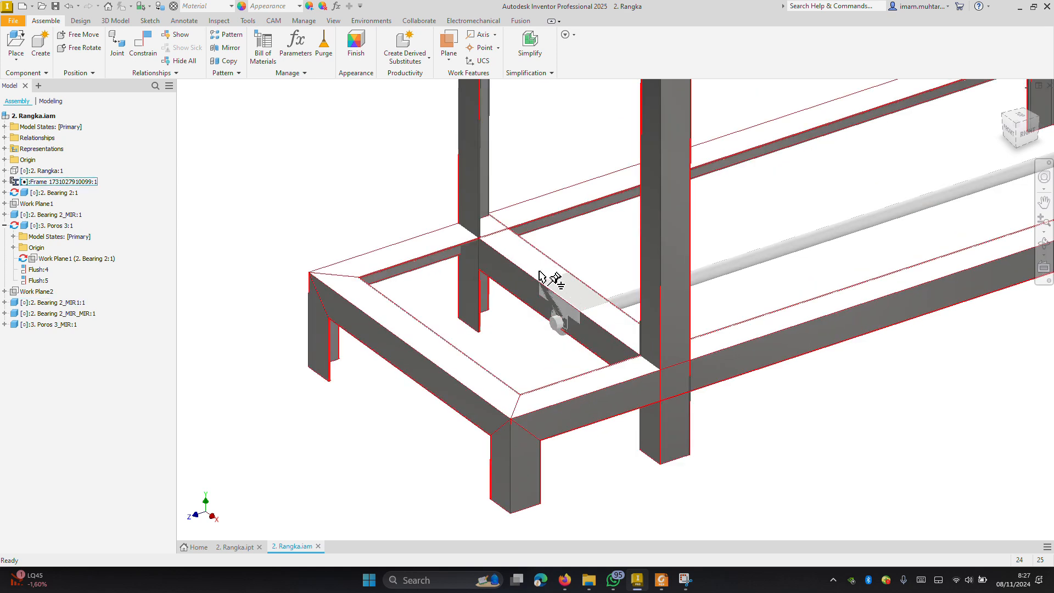
key("Escape")
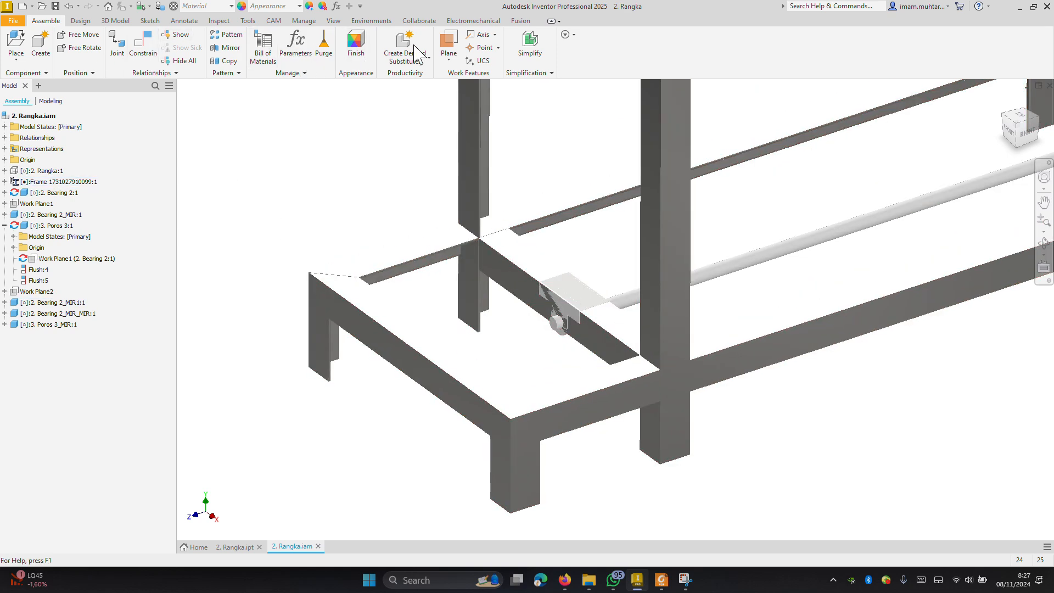
Create a work plane at 0 offset on the top face of the lower crossbeam
left_click(449, 42)
left_click(539, 265)
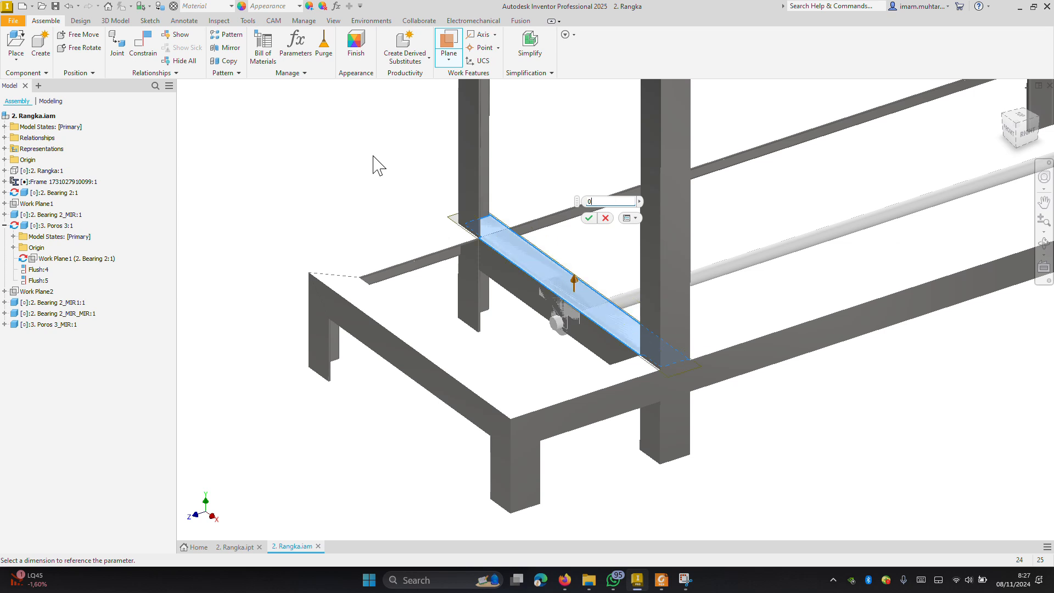
key("Return")
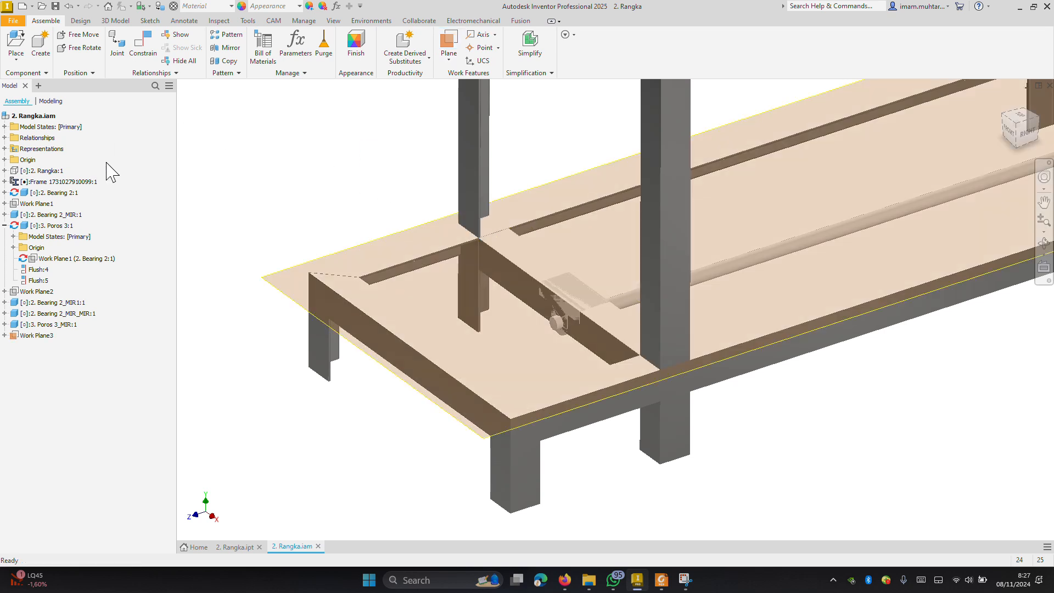
Mirror the lower components 2. Bearing 2_MIR1, 2. Bearing 2_MIR_MIR and 3. Poros 3_MIR across the work plane on the crossbeam's top face
left_click(226, 48)
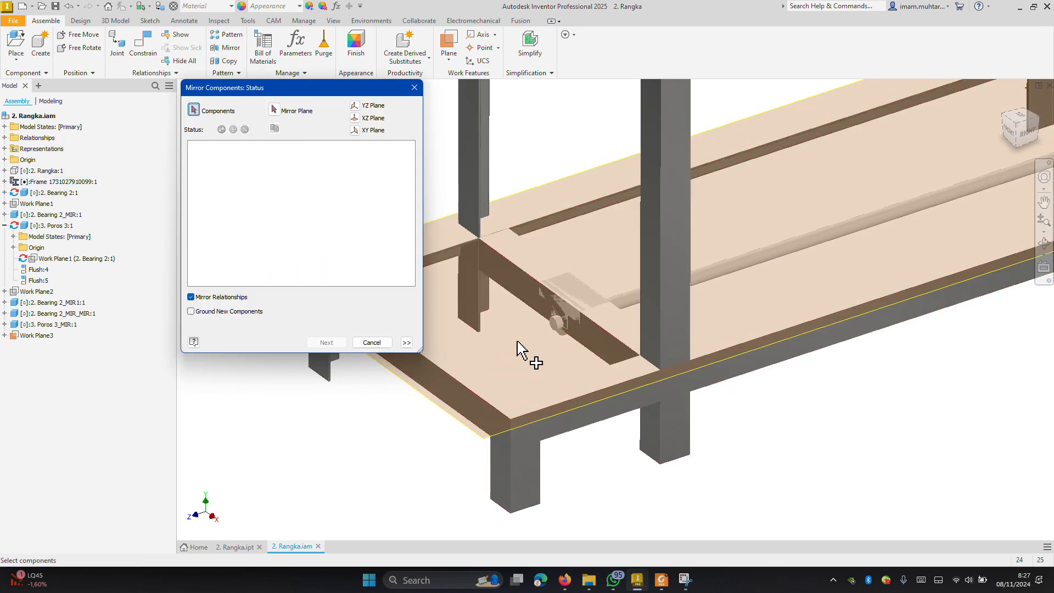
left_click(64, 324)
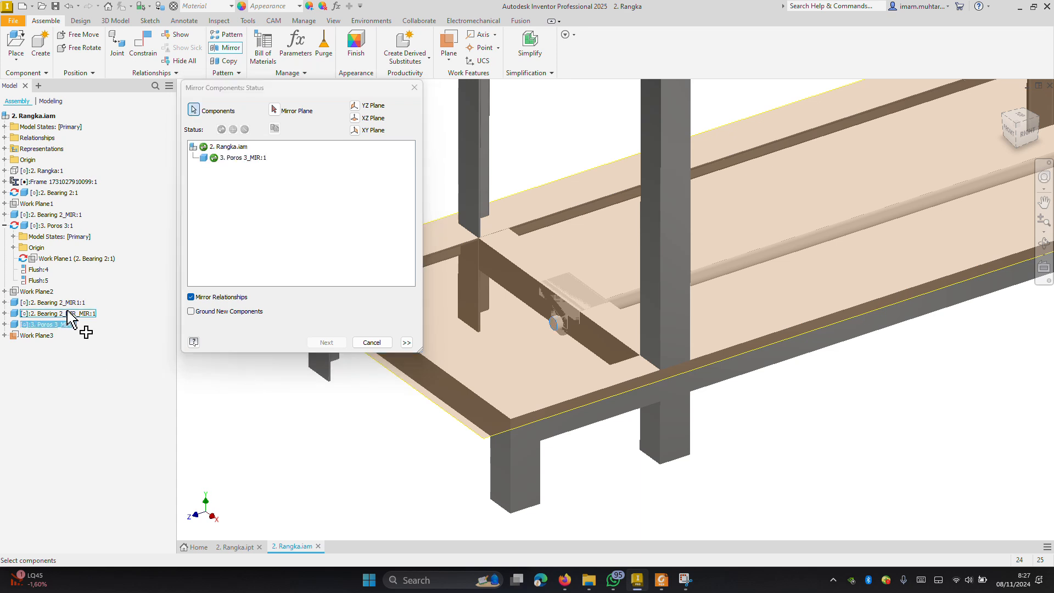
left_click(70, 314)
left_click(70, 302)
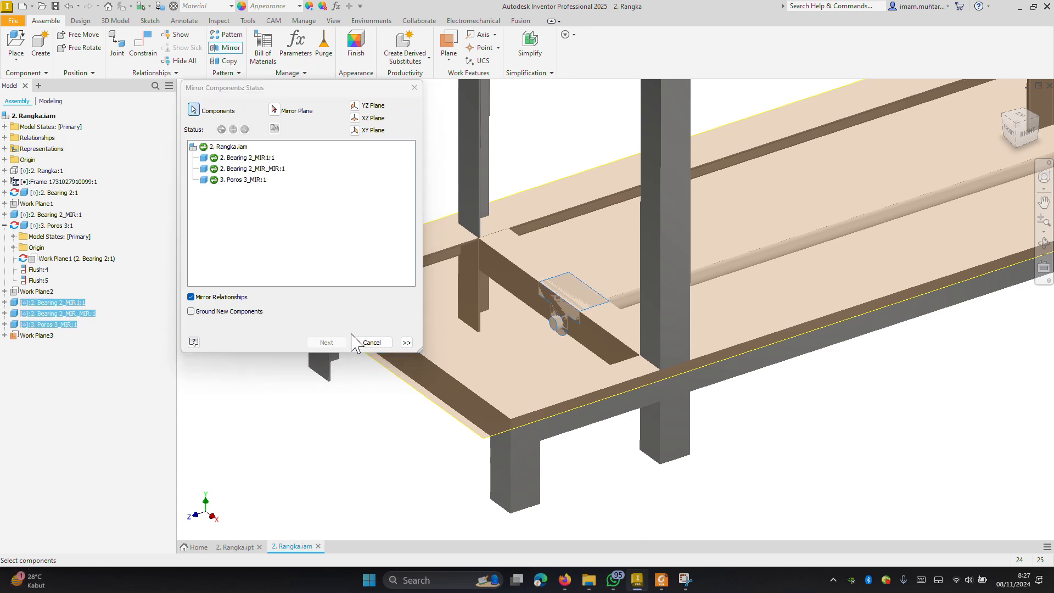
left_click(274, 110)
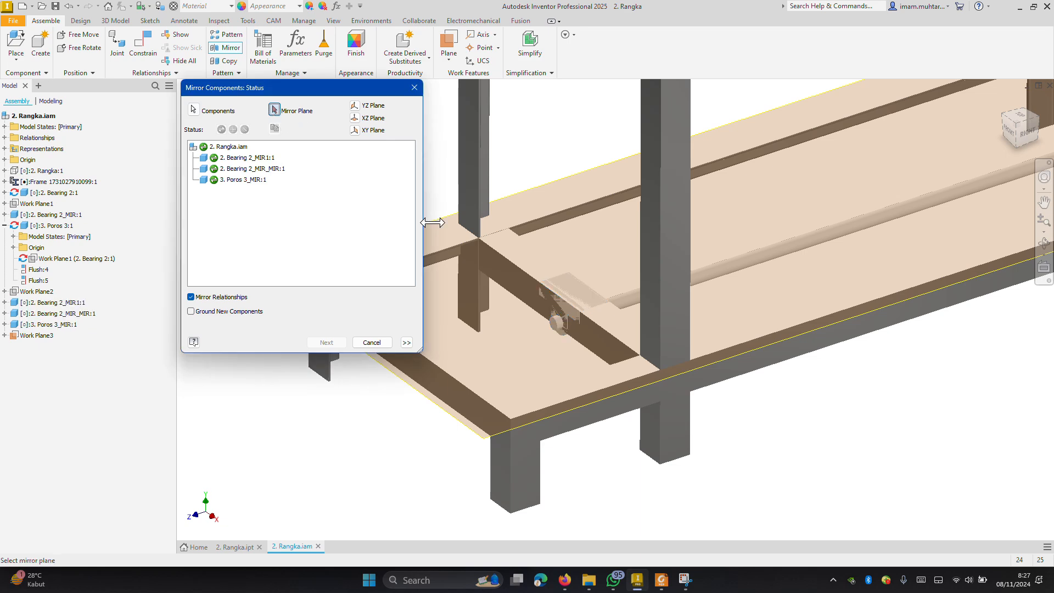
left_click(477, 437)
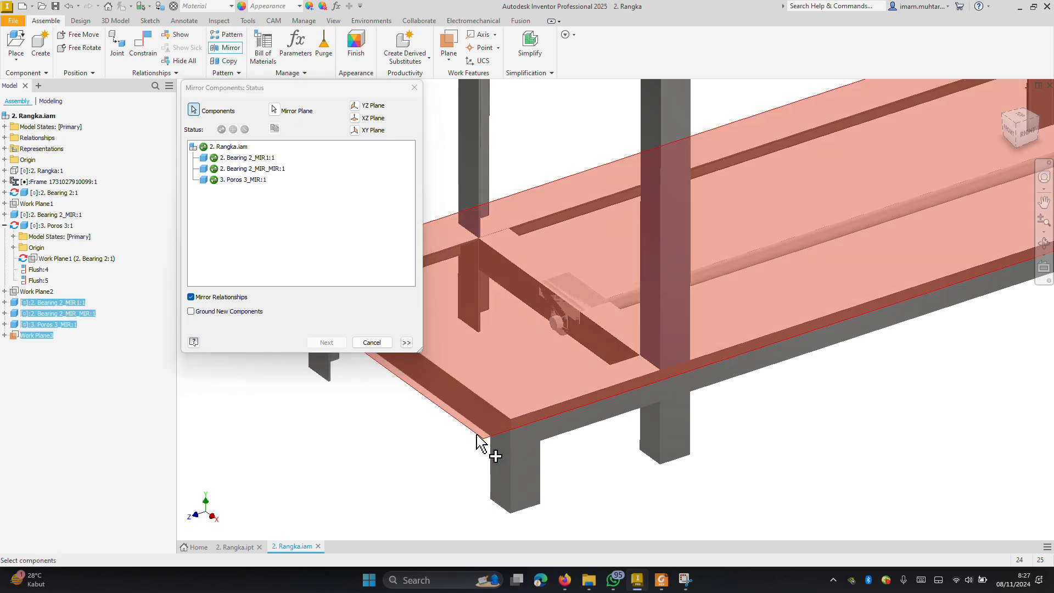
left_click(325, 342)
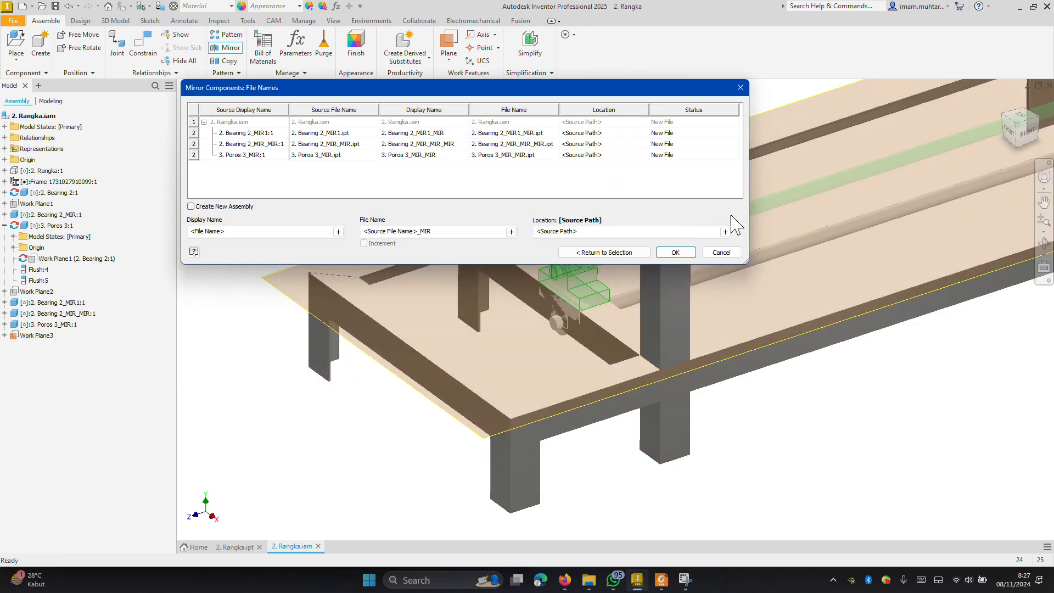
left_click(676, 252)
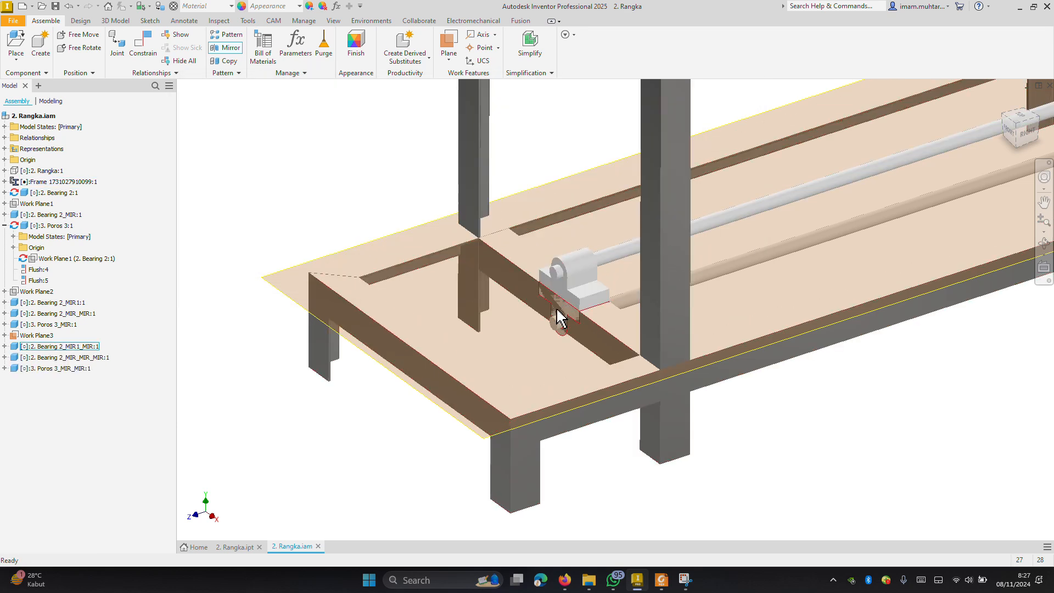
Hide the upside-down components 2. Bearing 2_MIR1, 2. Bearing 2_MIR_MIR and 3. Poros 3_MIR below the lower crossbeams
scroll(557, 317, "down", 3)
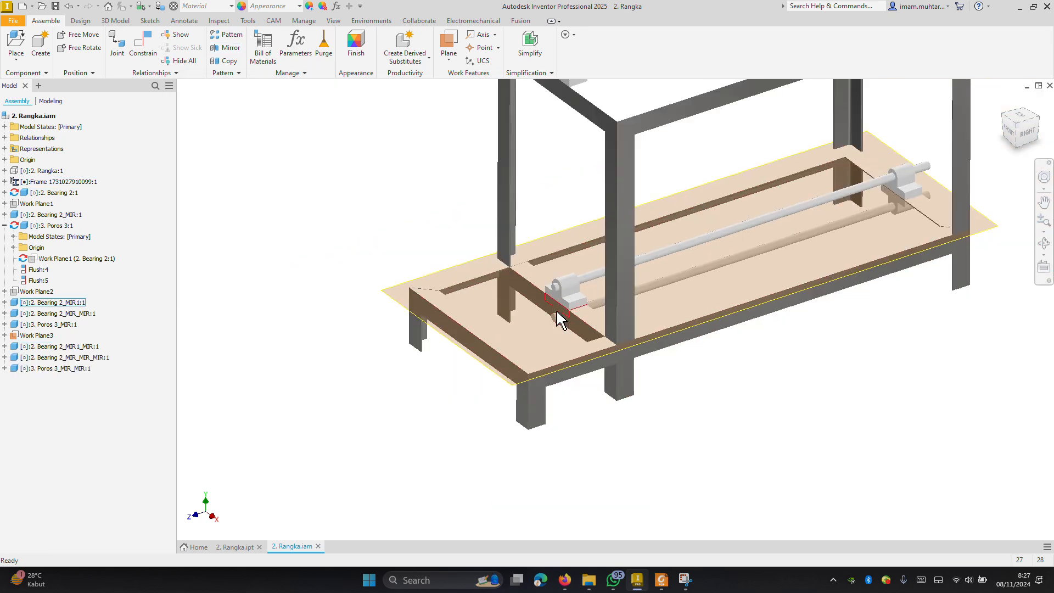
left_click(62, 303)
left_click(58, 324, "shift")
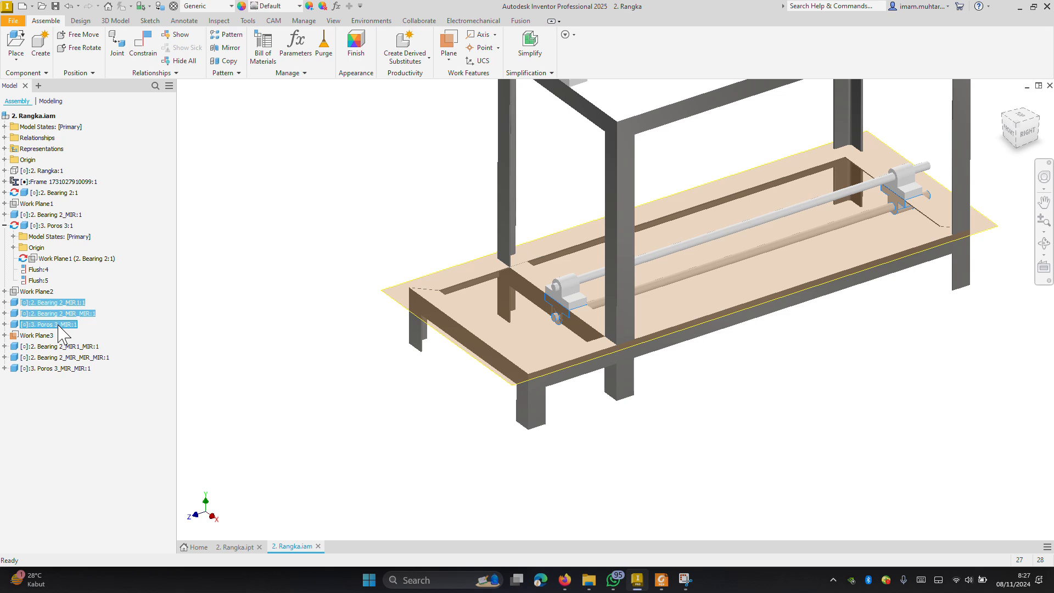
right_click(58, 324)
left_click(134, 423)
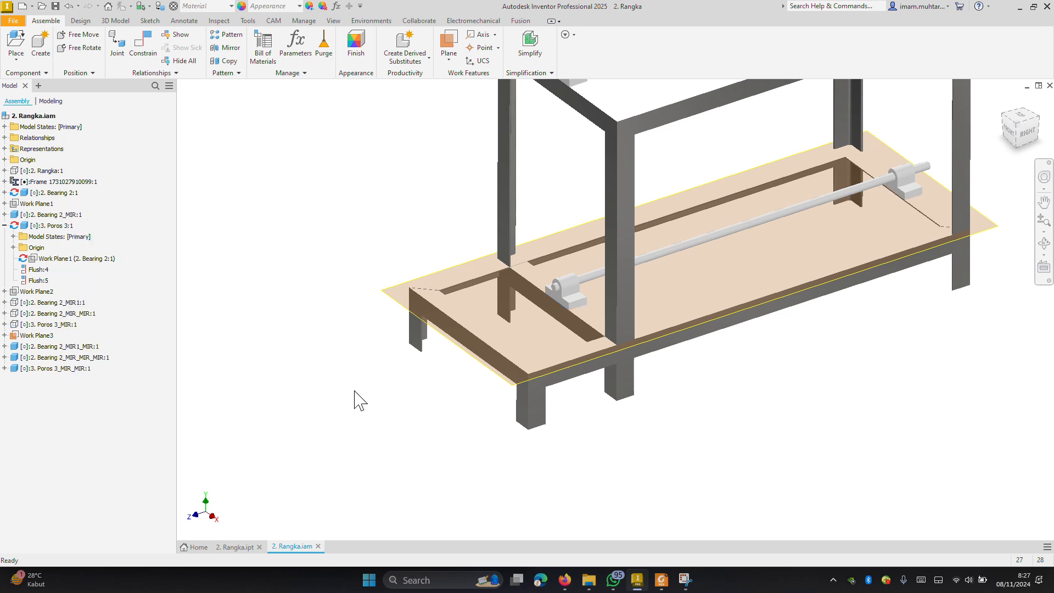
Hide the work plane on the lower crossbeam's top face
left_click(38, 336)
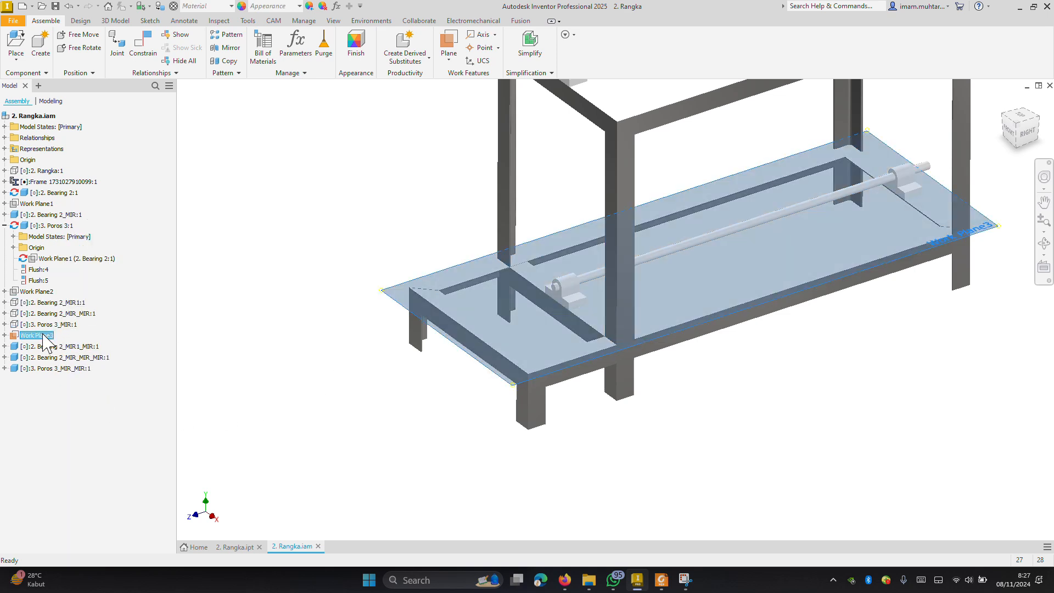
right_click(43, 334)
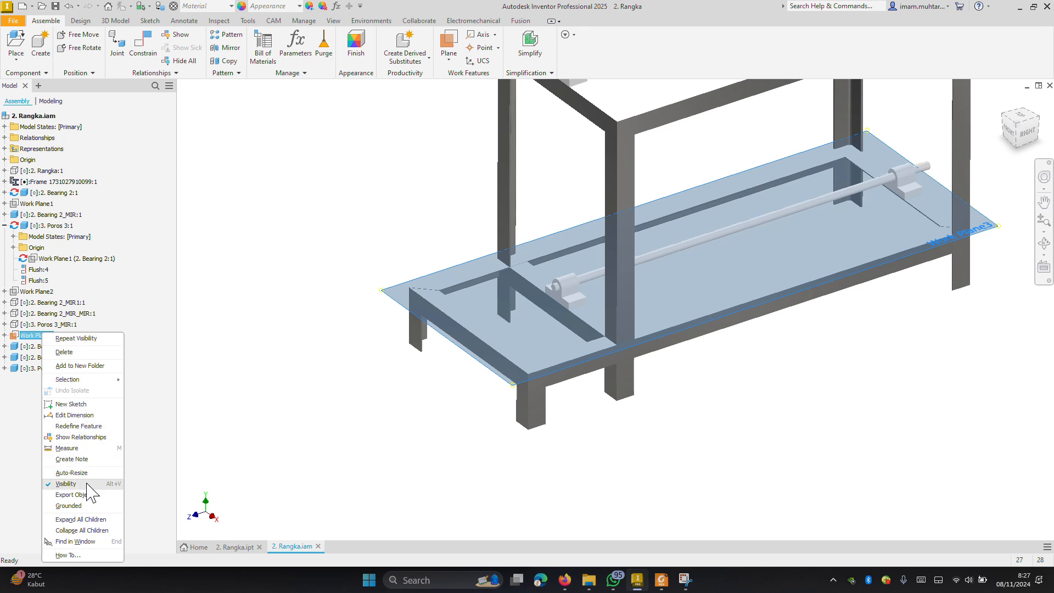
left_click(75, 483)
scroll(767, 407, "down", 3)
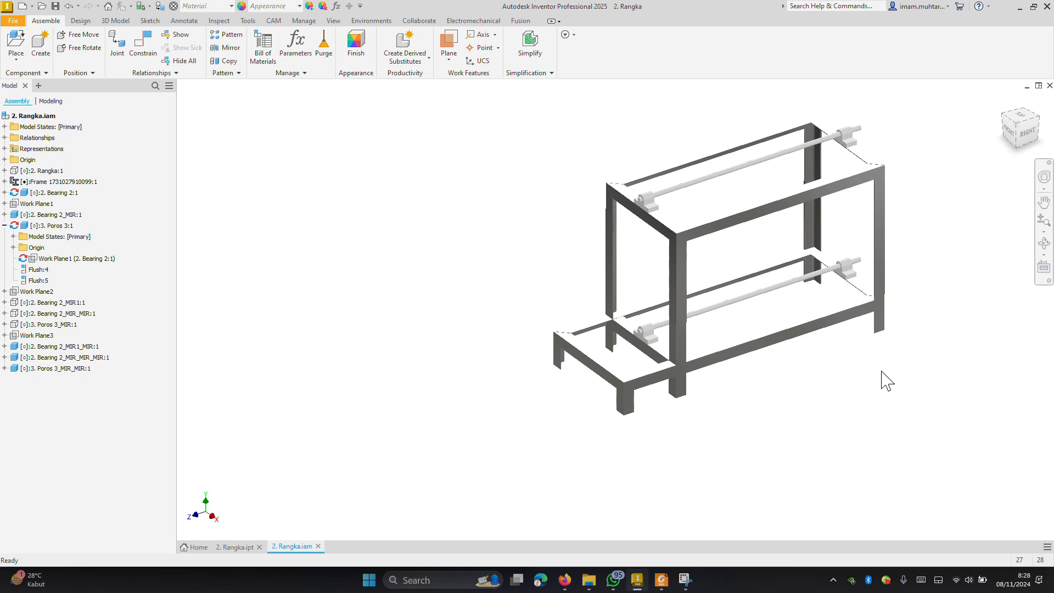
left_click(832, 254)
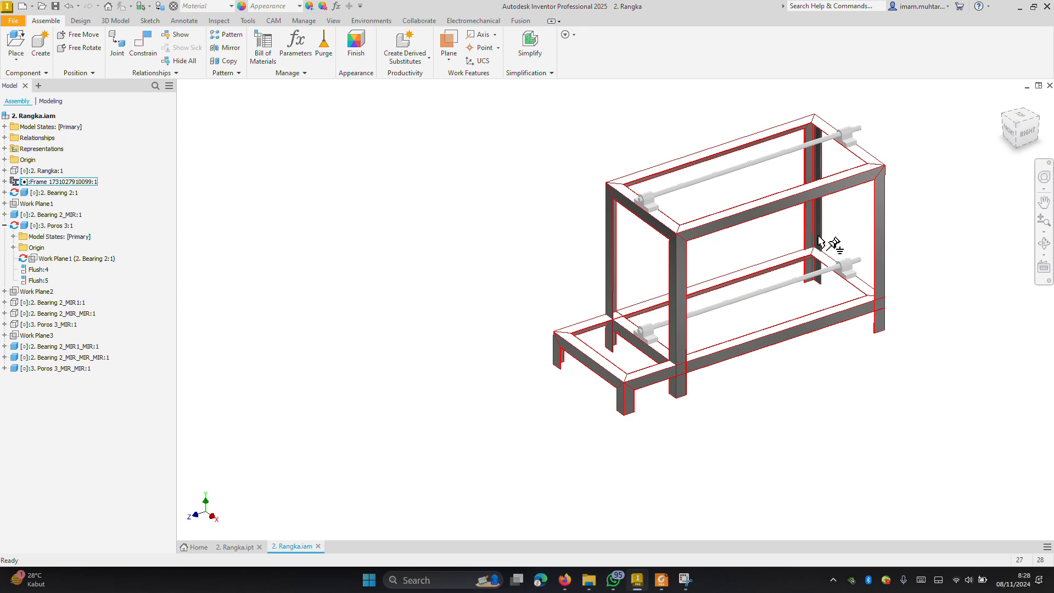
left_click(802, 243)
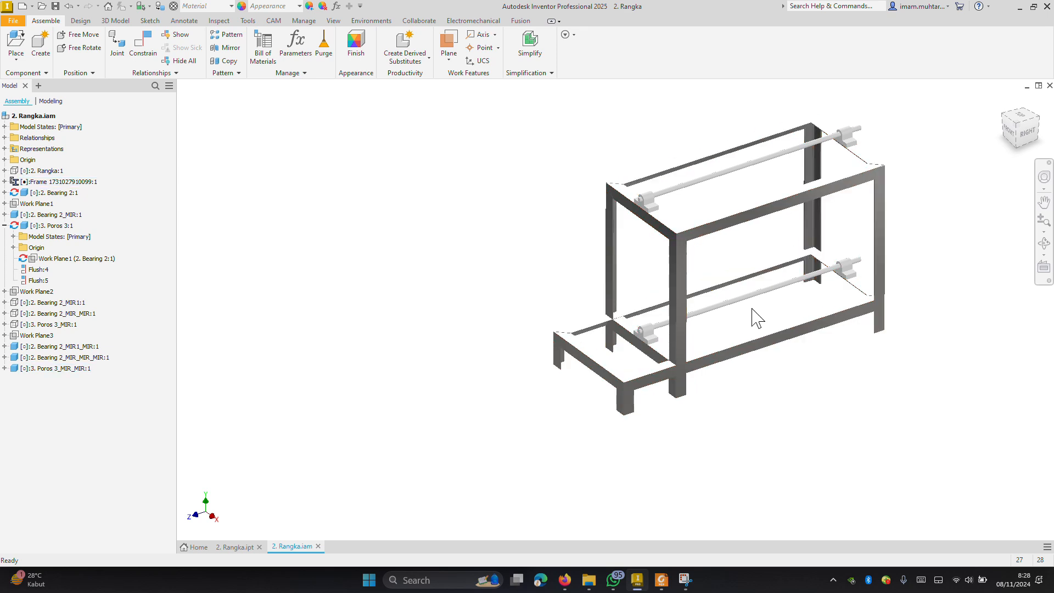
left_click(757, 354)
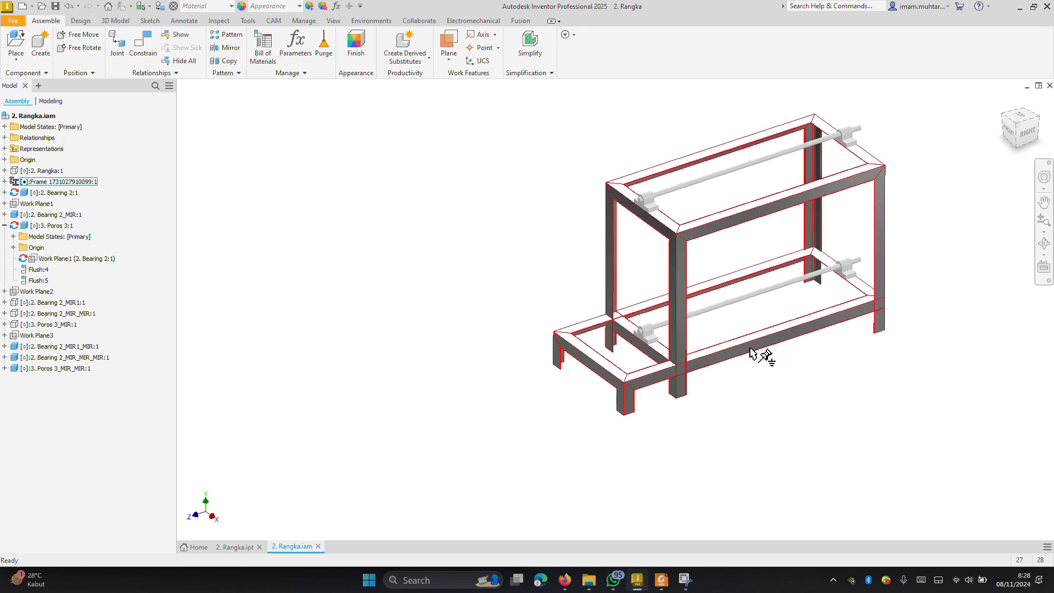
left_click(769, 325)
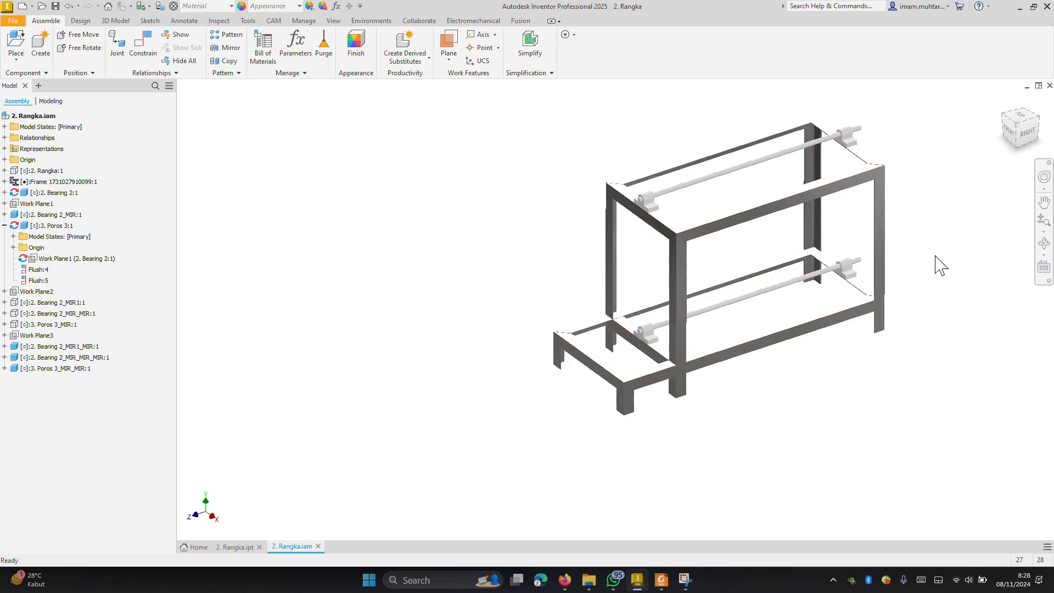
Start a V-belt drive and place its belt mid plane on the end face of the lower shaft
mouse_move(962, 266)
middle_mouse_down("shift")
mouse_move(925, 233)
mouse_move(890, 258)
mouse_move(918, 245)
mouse_move(890, 236)
mouse_move(874, 252)
middle_mouse_up("shift")
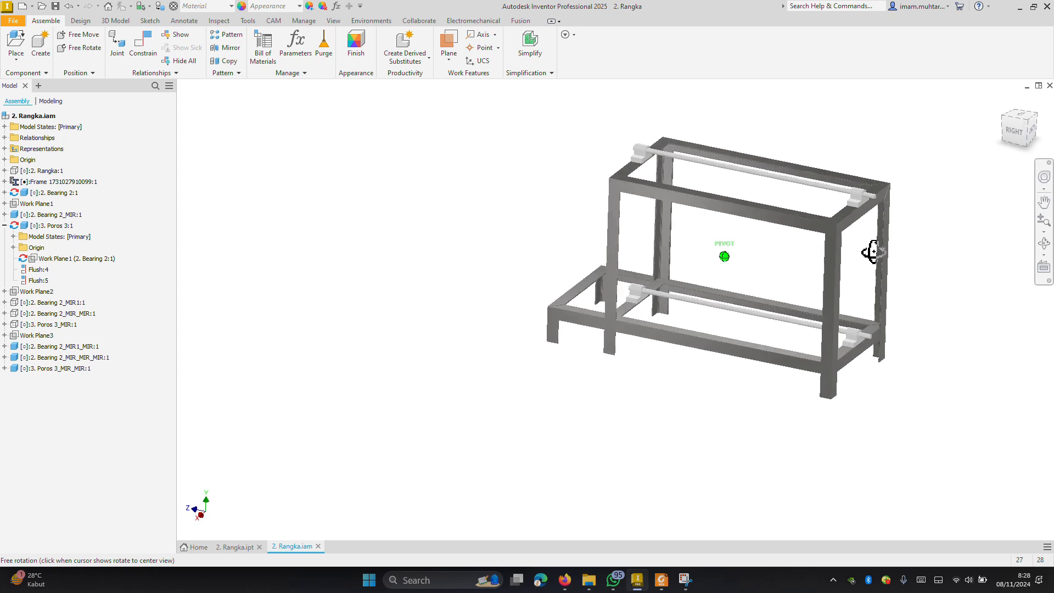
left_click_drag(1028, 129, 1027, 131)
left_click(1025, 122)
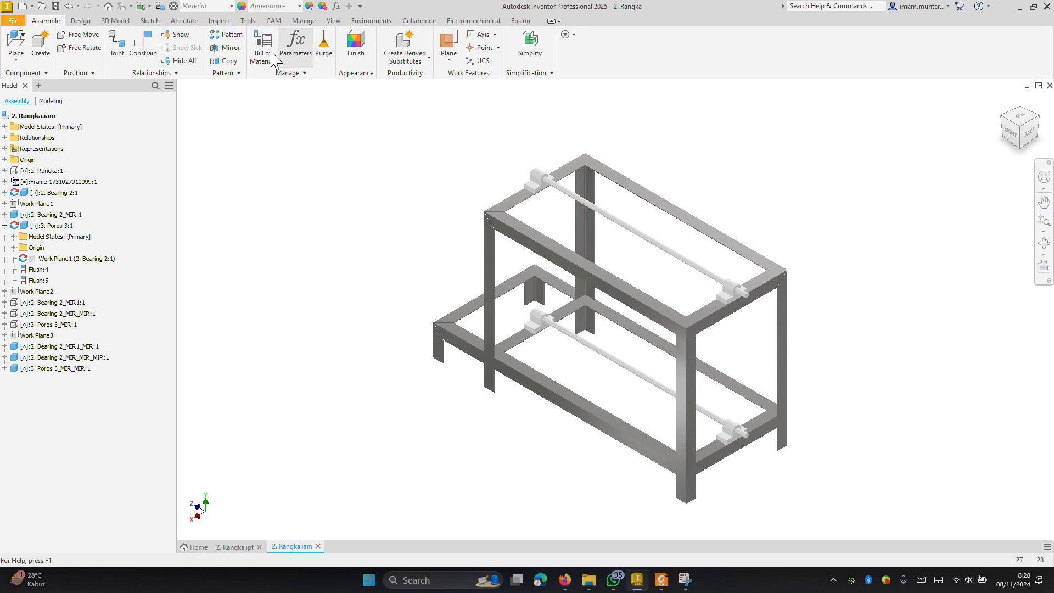
left_click(81, 21)
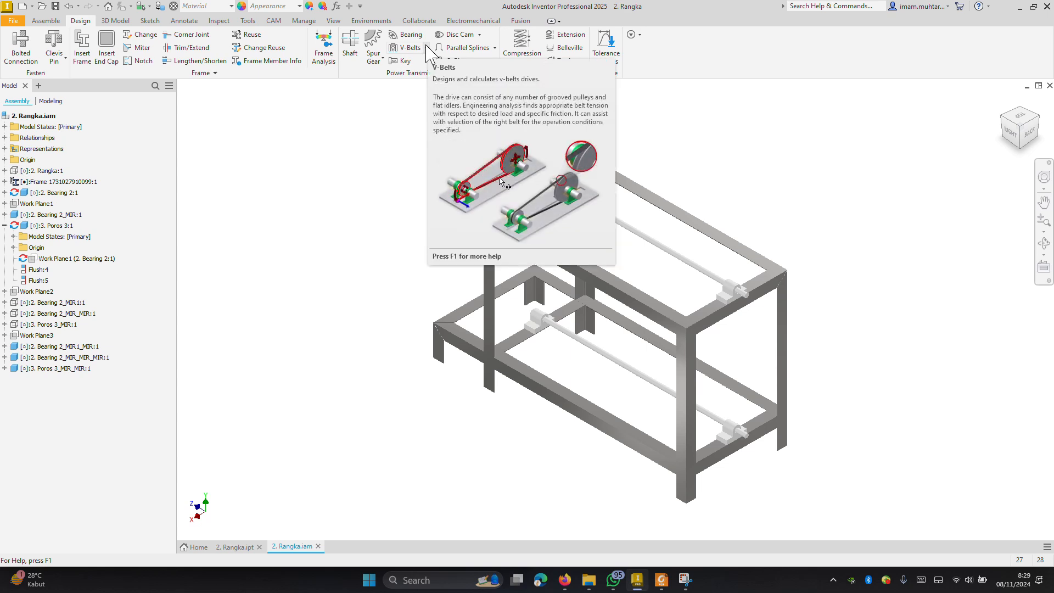
left_click(379, 58)
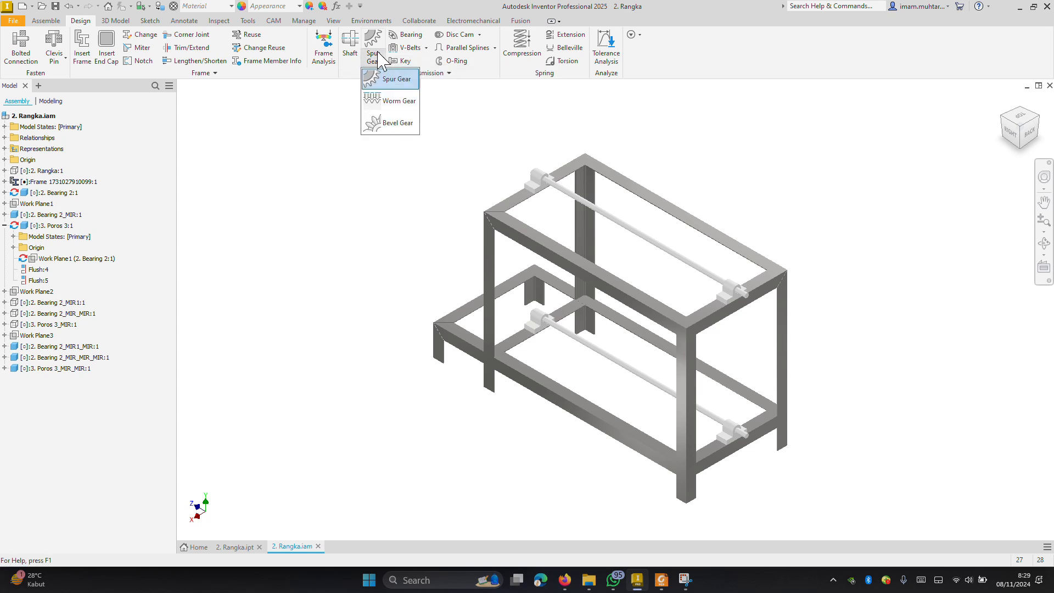
left_click(454, 123)
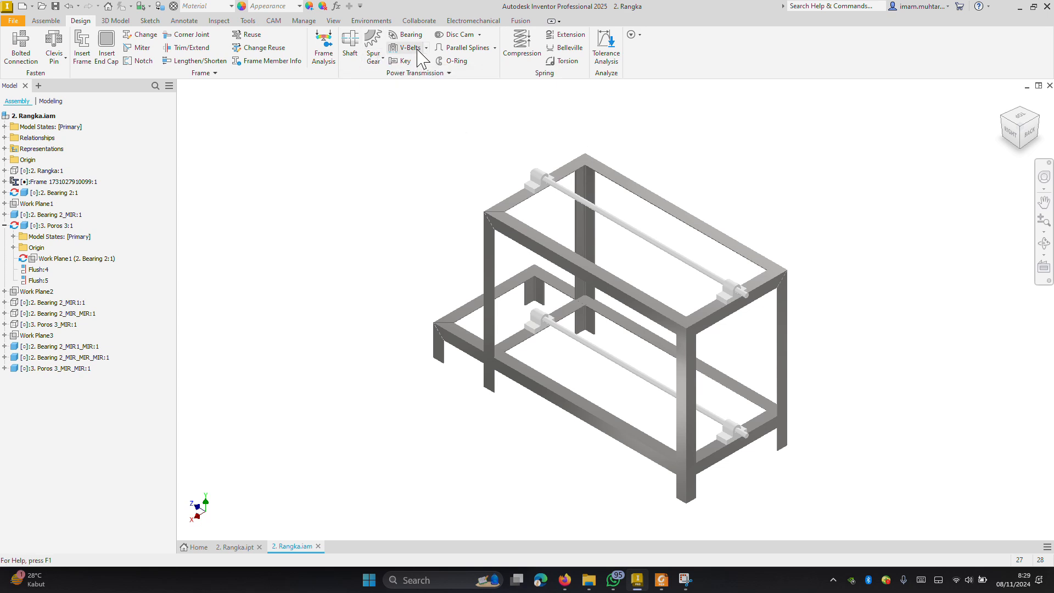
left_click(416, 48)
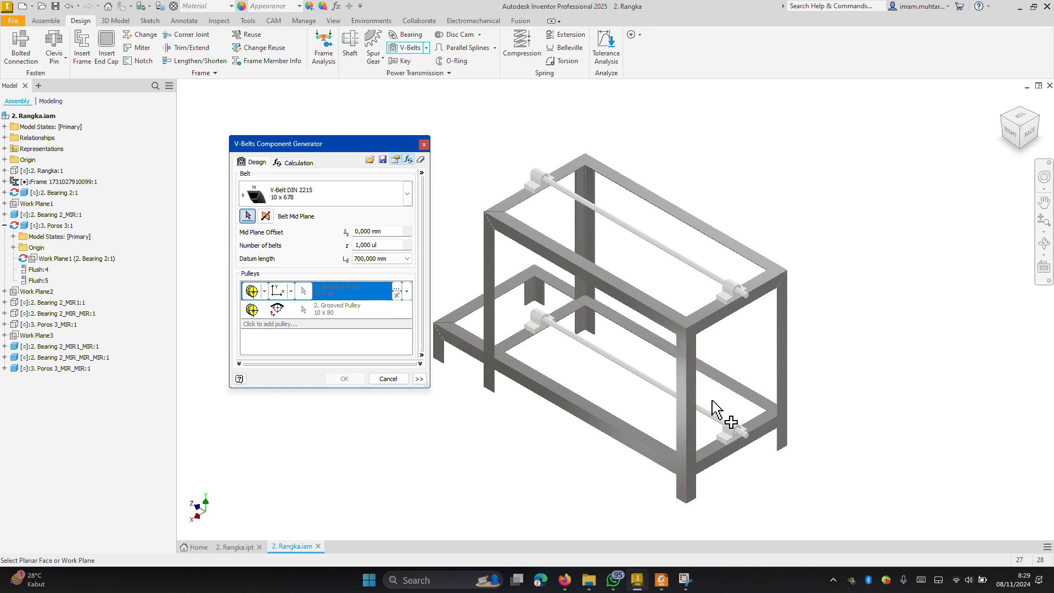
left_click(715, 426)
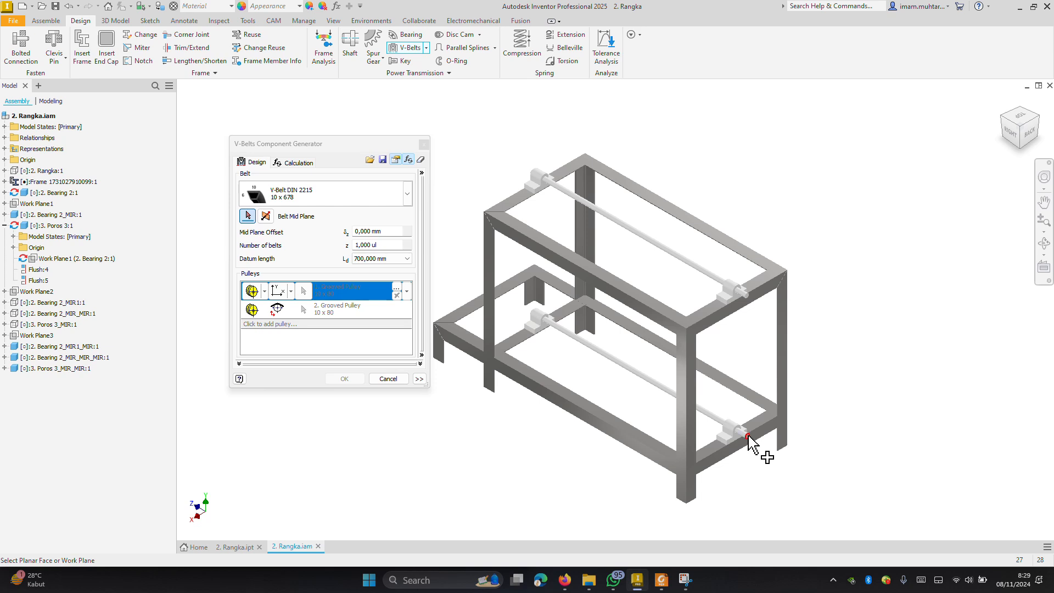
scroll(748, 437, "up", 4)
left_click(745, 439)
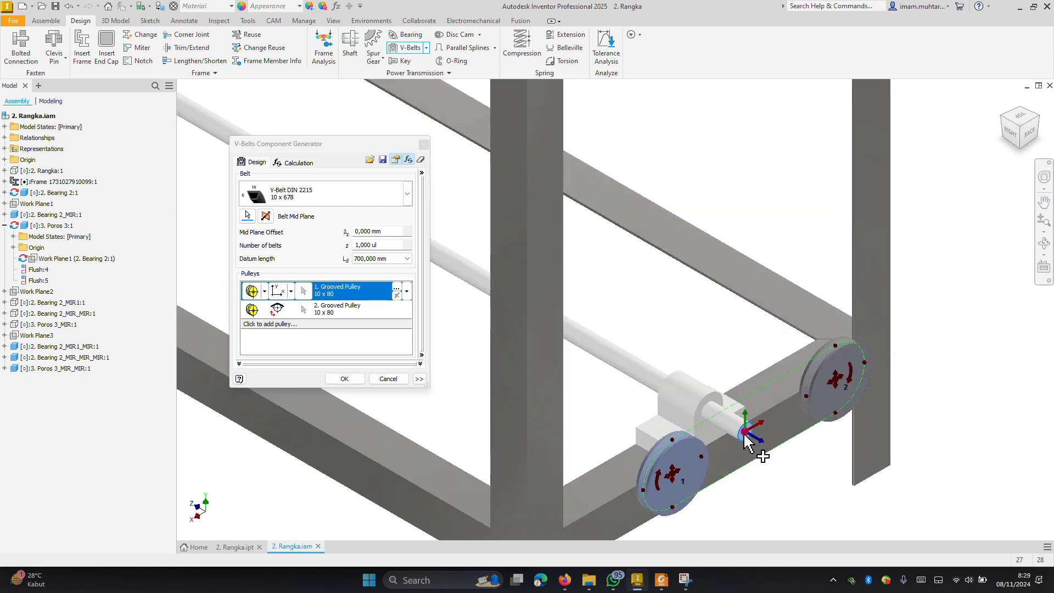
scroll(748, 440, "down", 5)
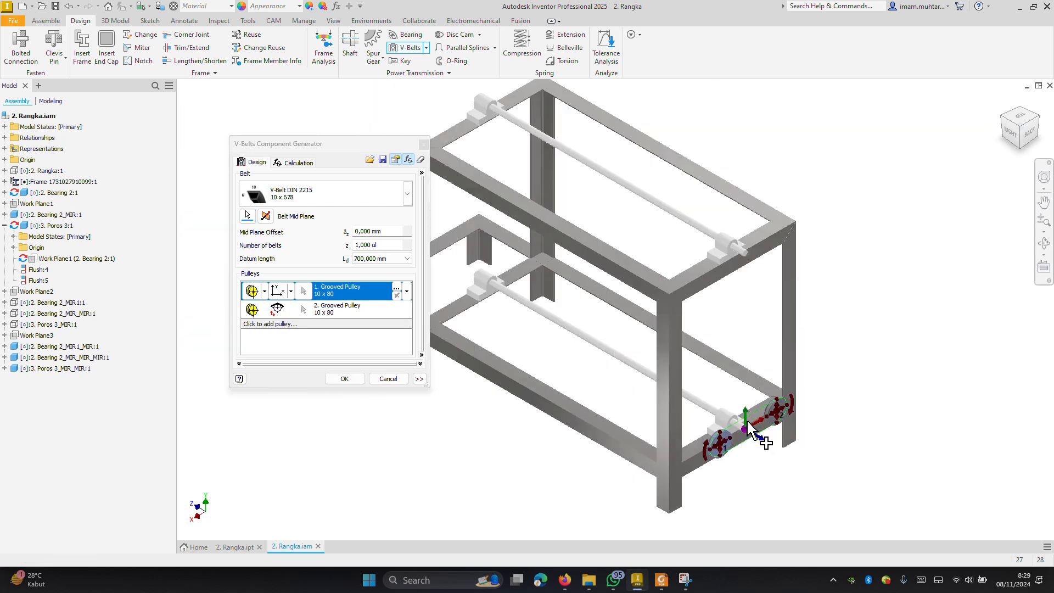
Fix grooved pulley 1 by selected geometry on the lower shaft
left_click(292, 293)
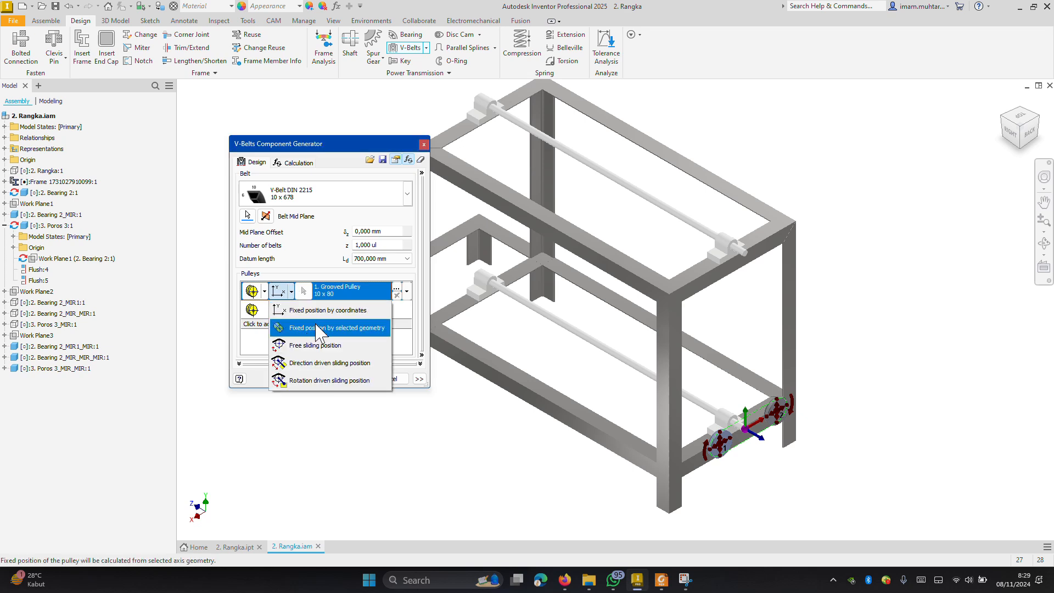
left_click(322, 329)
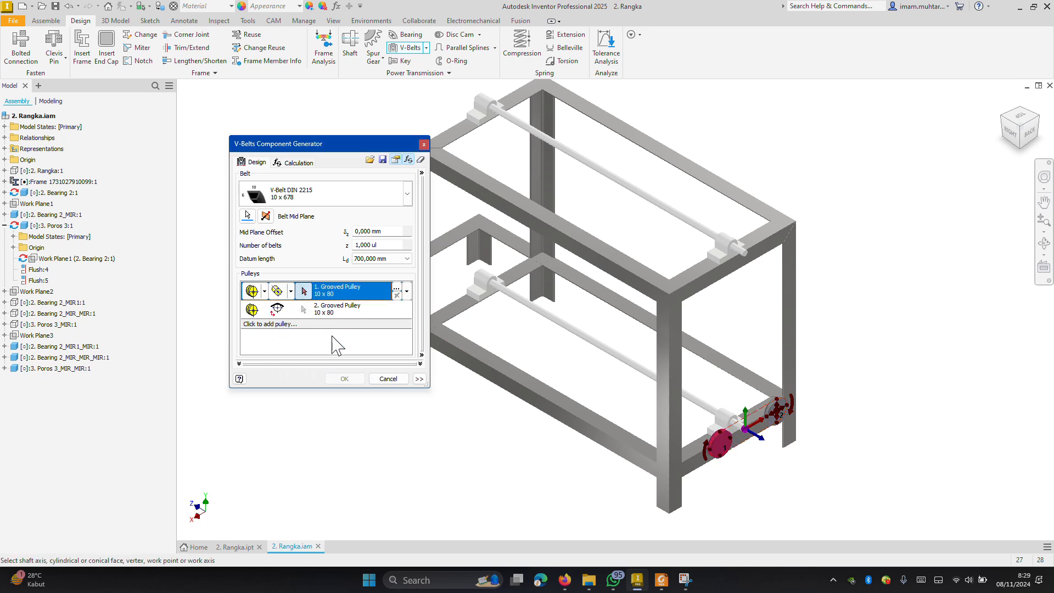
scroll(763, 446, "down", 5)
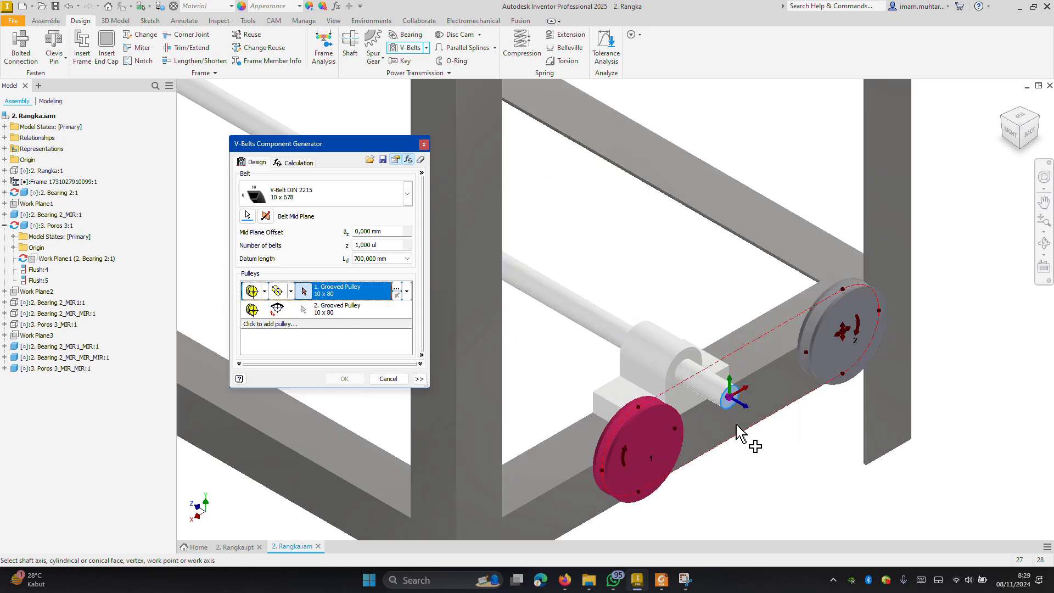
left_click(724, 398)
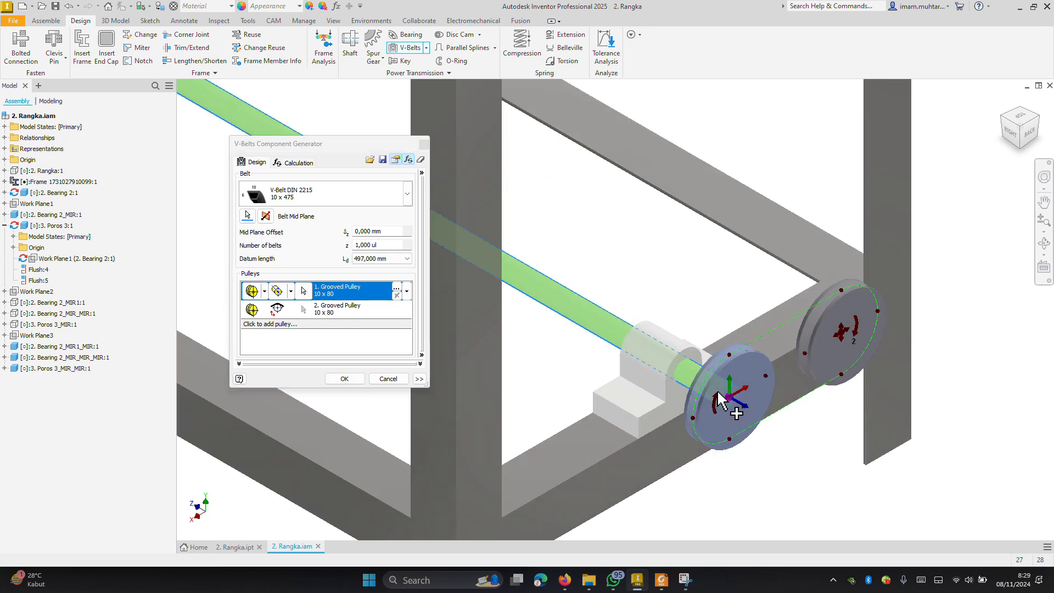
scroll(764, 384, "up", 5)
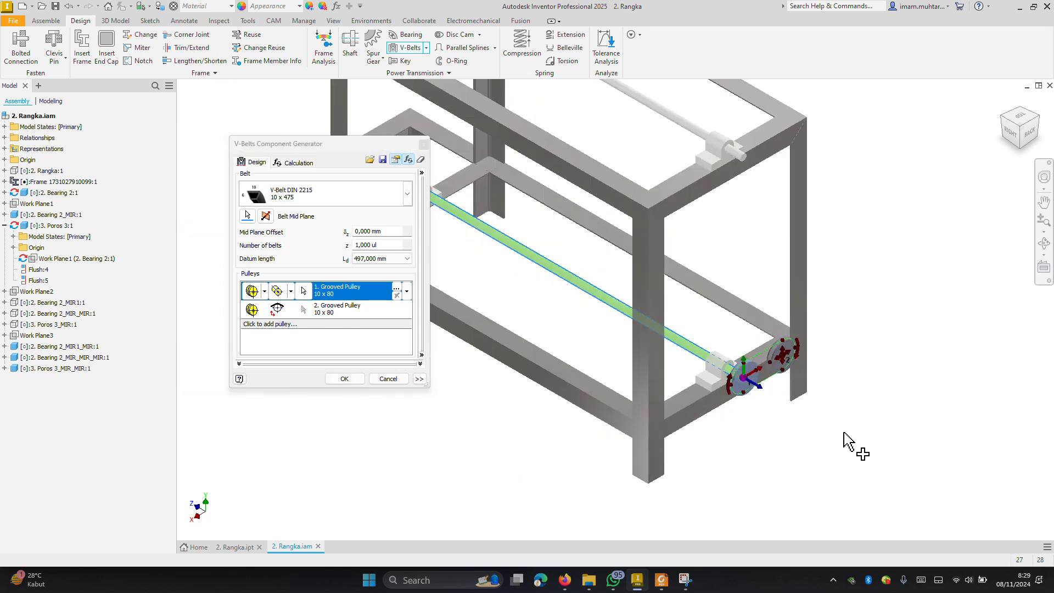
Fix grooved pulley 2 by selected geometry on the upper shaft
left_click(277, 311)
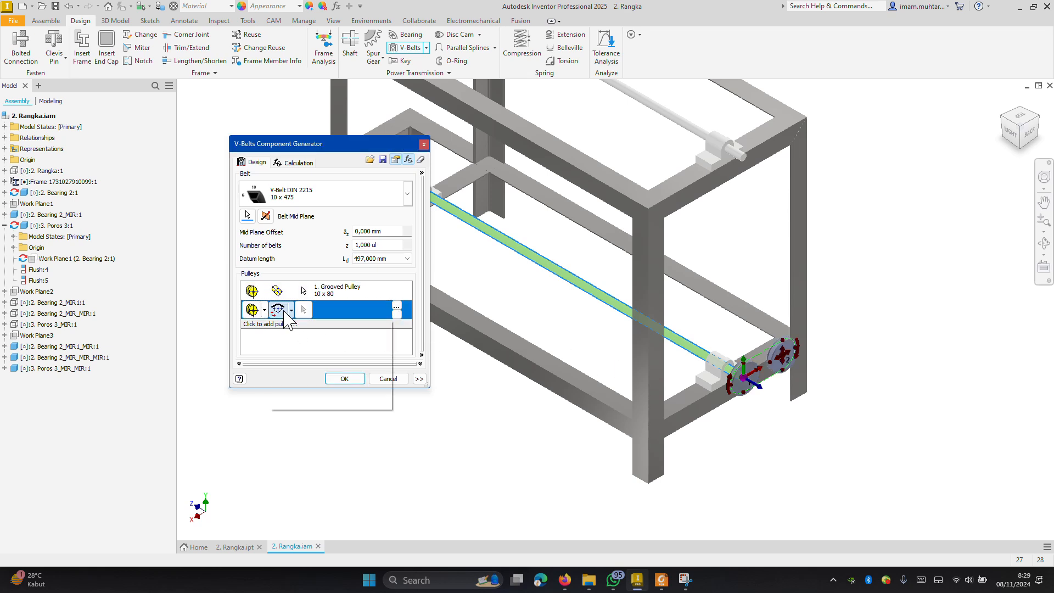
left_click(291, 311)
left_click(301, 347)
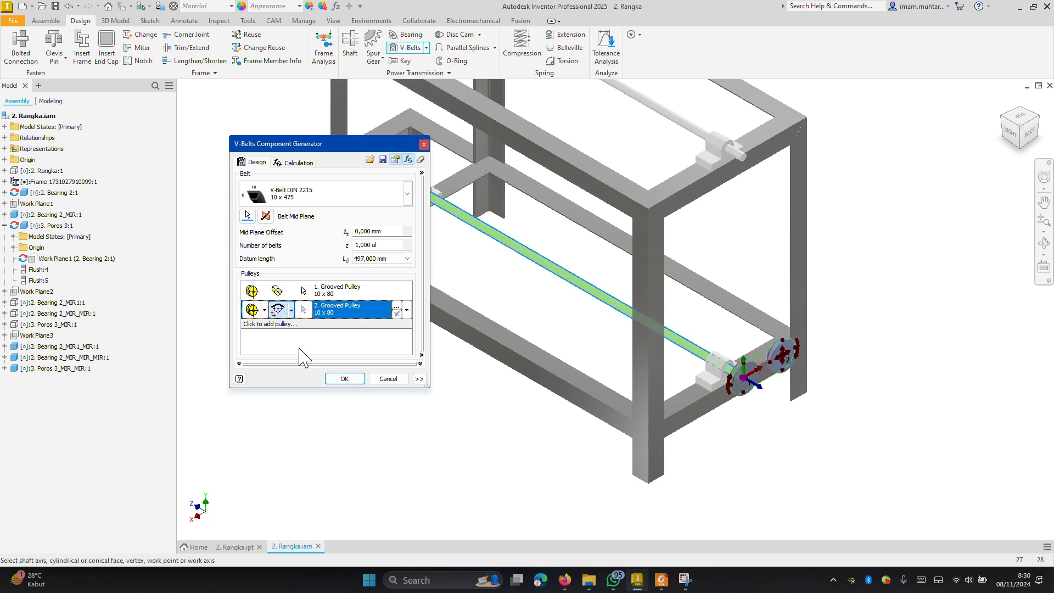
left_click(744, 165)
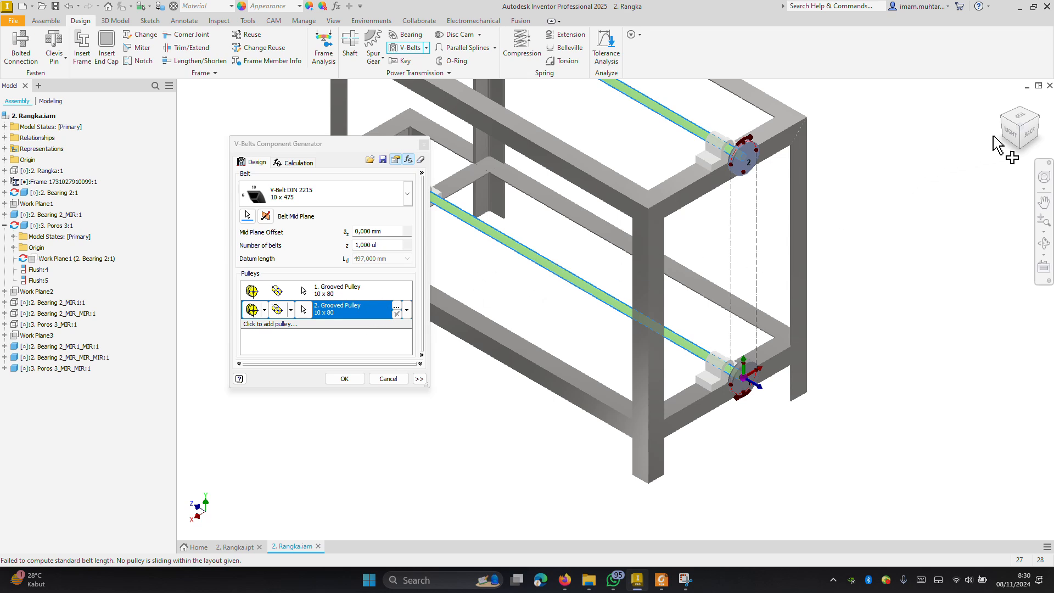
Try to change the lower pulley's diameter in the back view and cancel the V-belt drive
left_click(1029, 138)
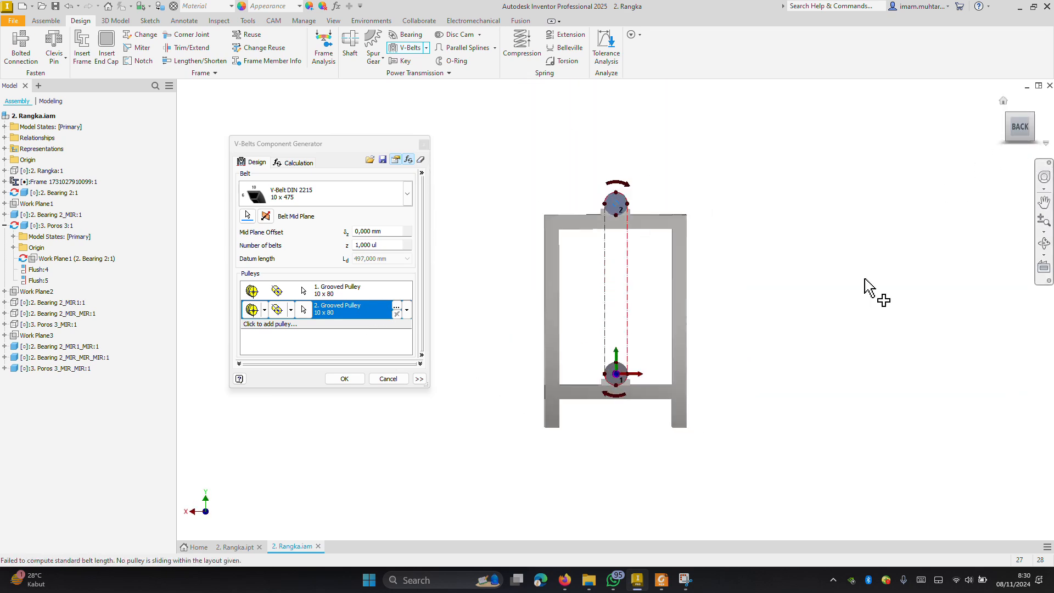
scroll(600, 373, "up", 5)
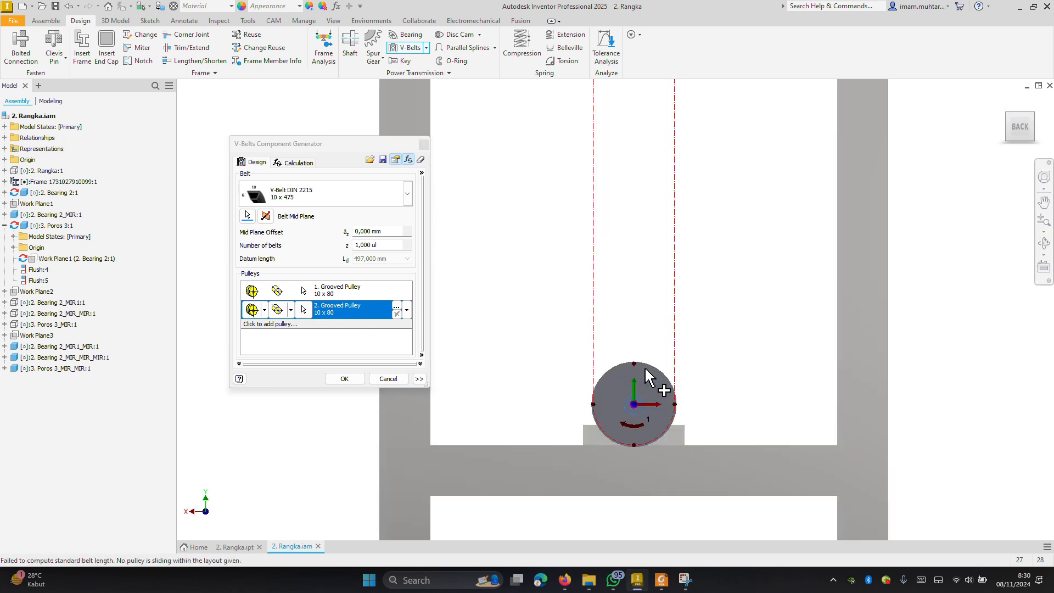
left_click(677, 405)
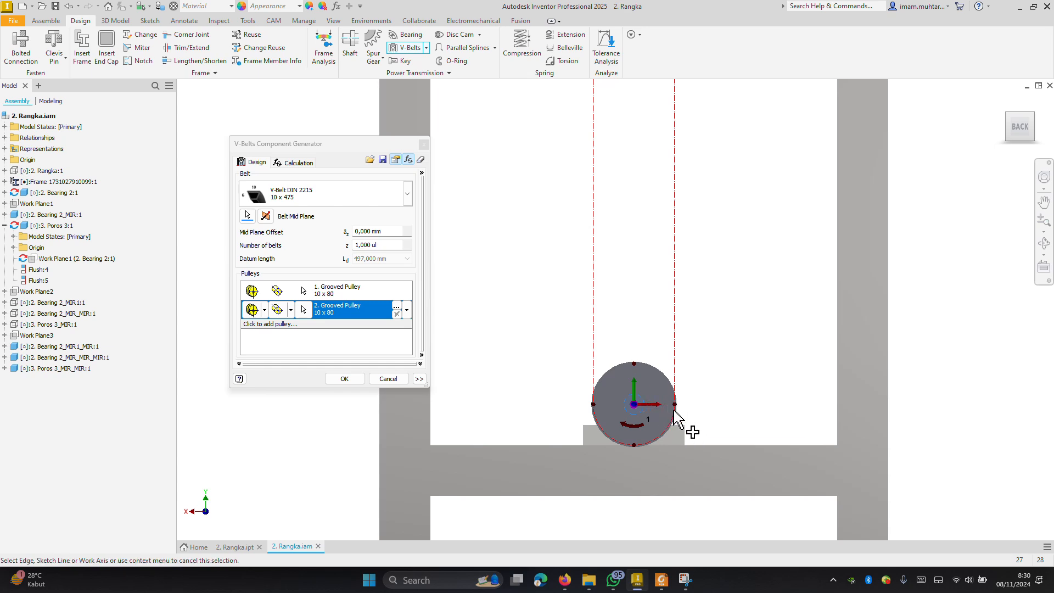
scroll(681, 404, "up", 5)
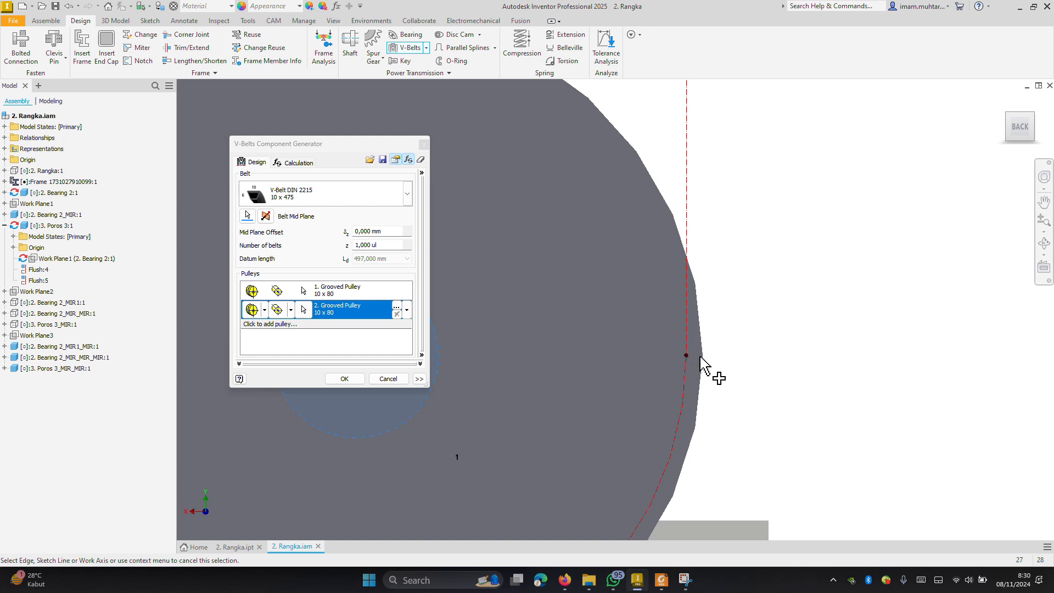
scroll(703, 365, "down", 5)
key("Escape")
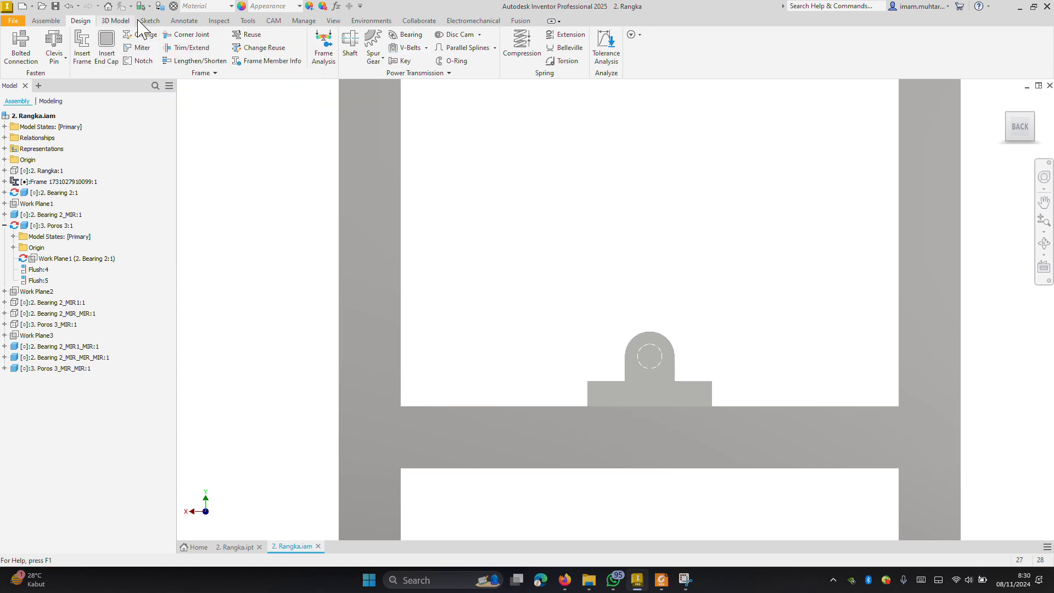
Restart the V-belt drive with its belt mid plane on the end face of the lower shaft
left_click(410, 48)
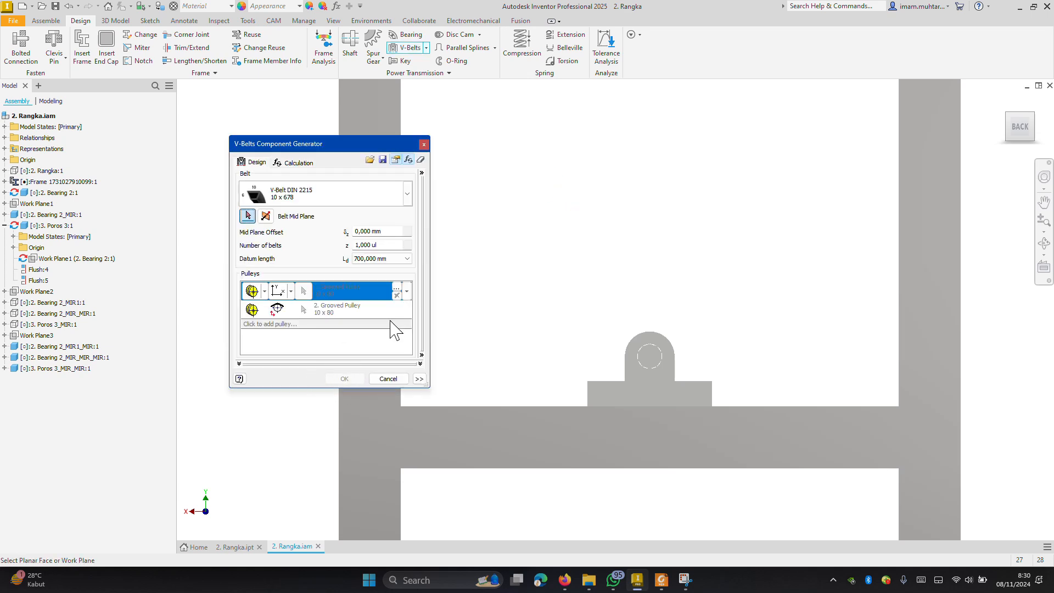
left_click(661, 355)
mouse_move(593, 291)
middle_mouse_down("shift")
mouse_move(628, 301)
mouse_move(611, 291)
middle_mouse_up("shift")
key("F5")
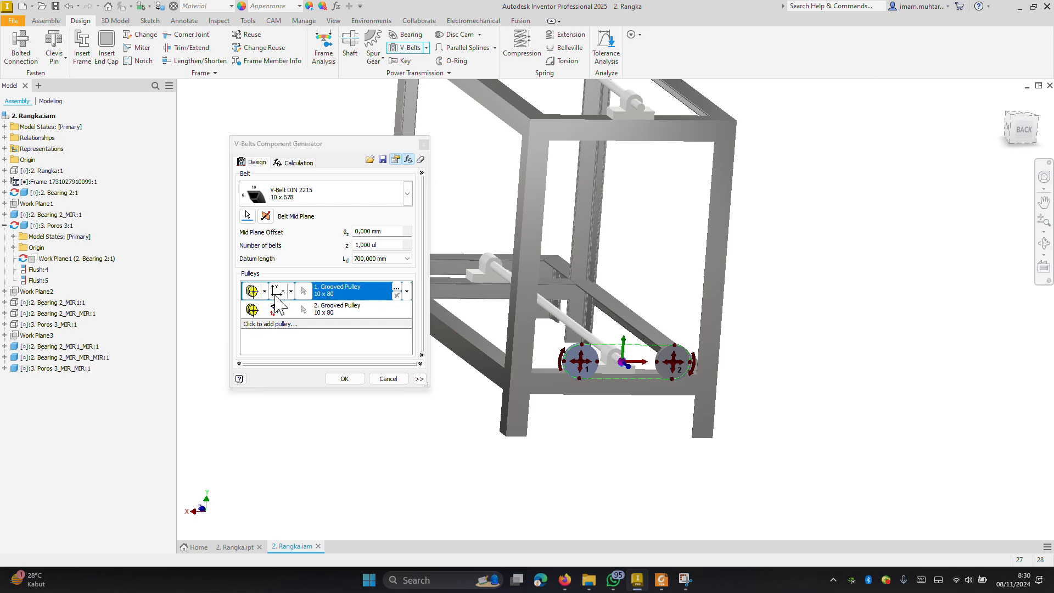
Set grooved pulley 1 to a fixed position by selected geometry, using the lower shaft
left_click(290, 292)
left_click(336, 328)
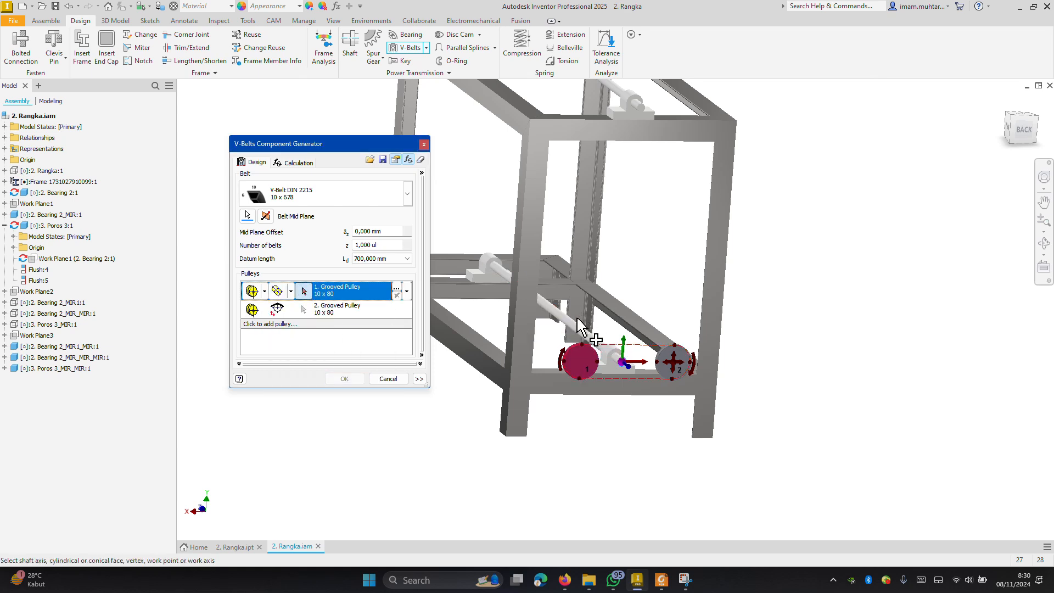
left_click(559, 332)
Set grooved pulley 2 to a fixed position by selected geometry, using the upper shaft
left_click(289, 311)
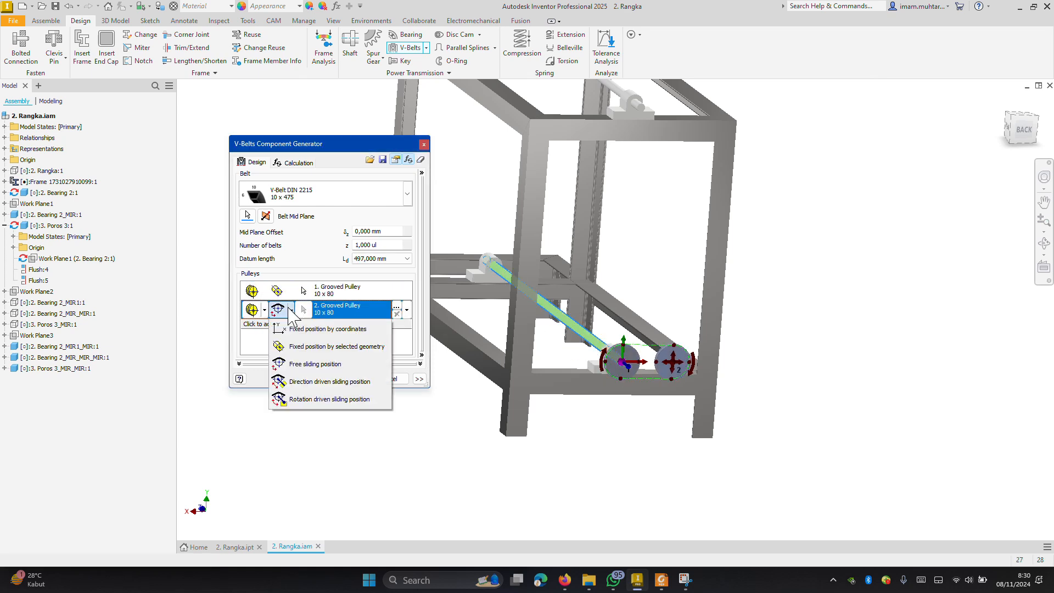
left_click(299, 349)
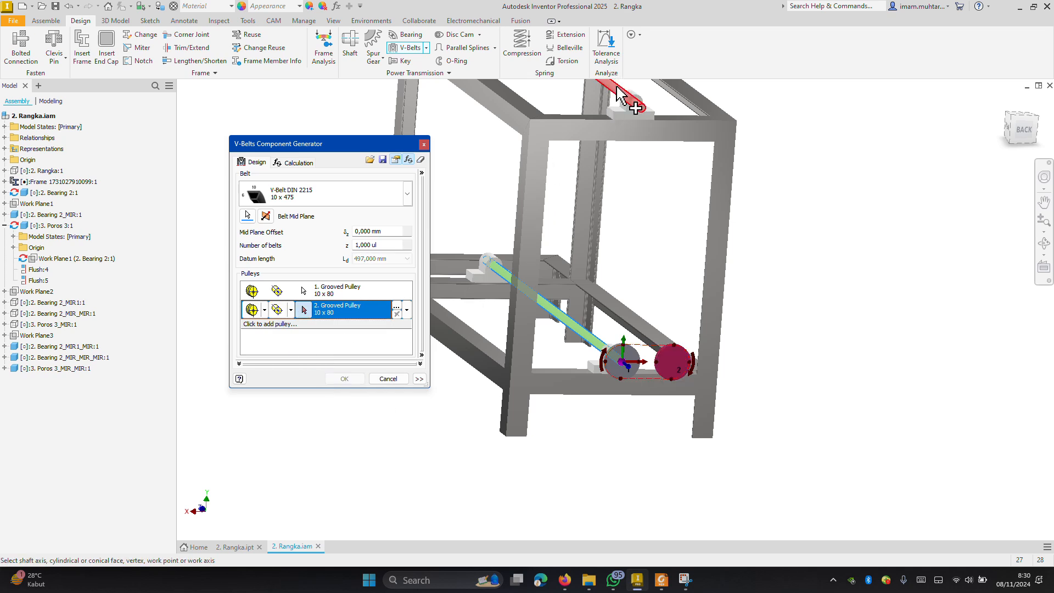
left_click(600, 110)
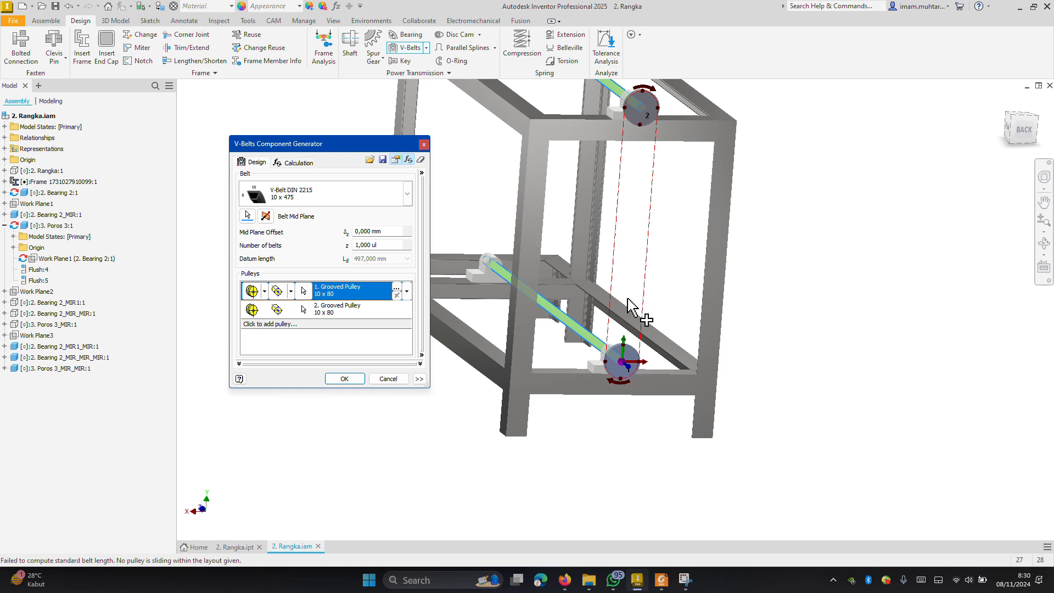
Reduce the datum diameter of grooved pulley 1 on the lower shaft to 50 mm
scroll(653, 396, "up", 3)
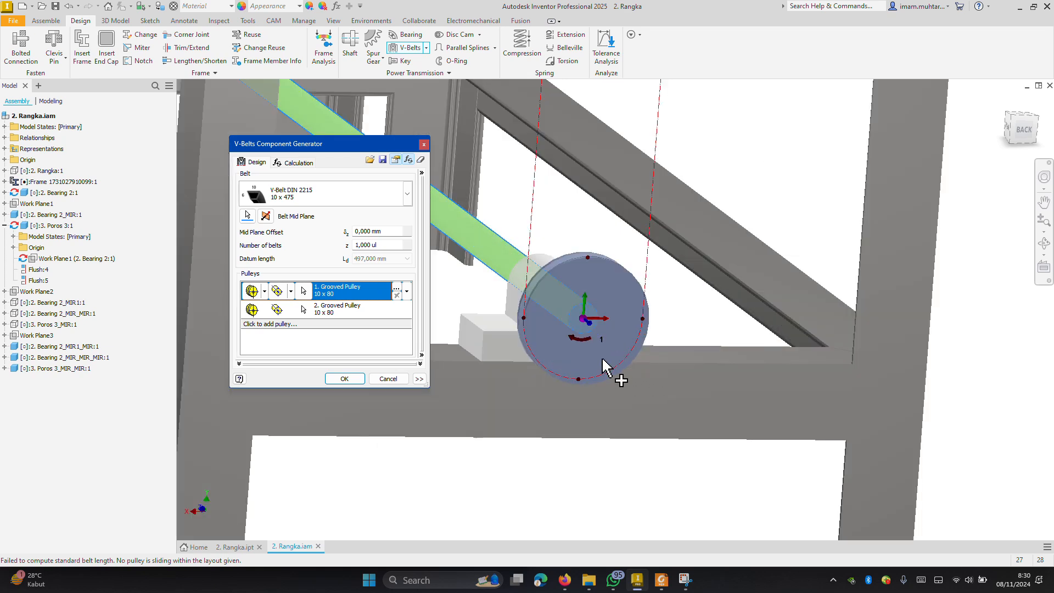
left_click(581, 390)
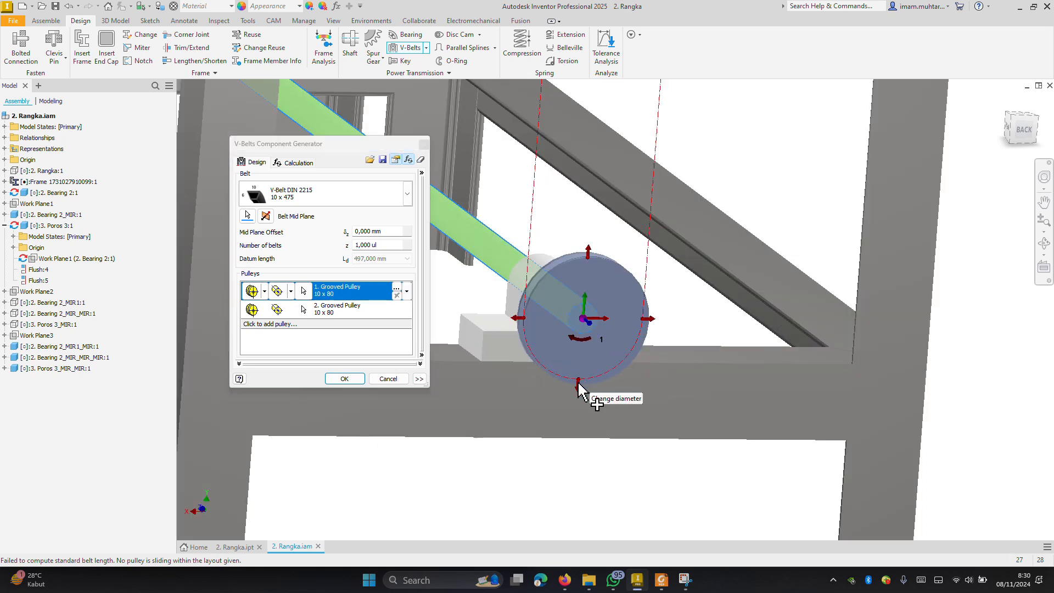
mouse_move(579, 383)
left_mouse_down()
mouse_move(589, 419)
mouse_move(580, 371)
left_mouse_up()
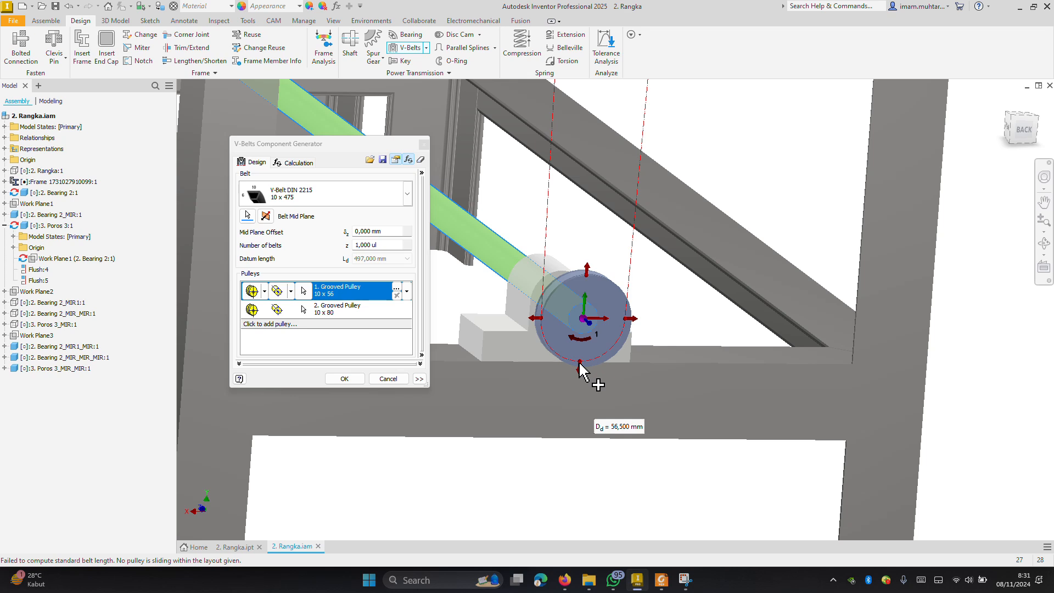
left_click_drag(580, 363, 581, 351)
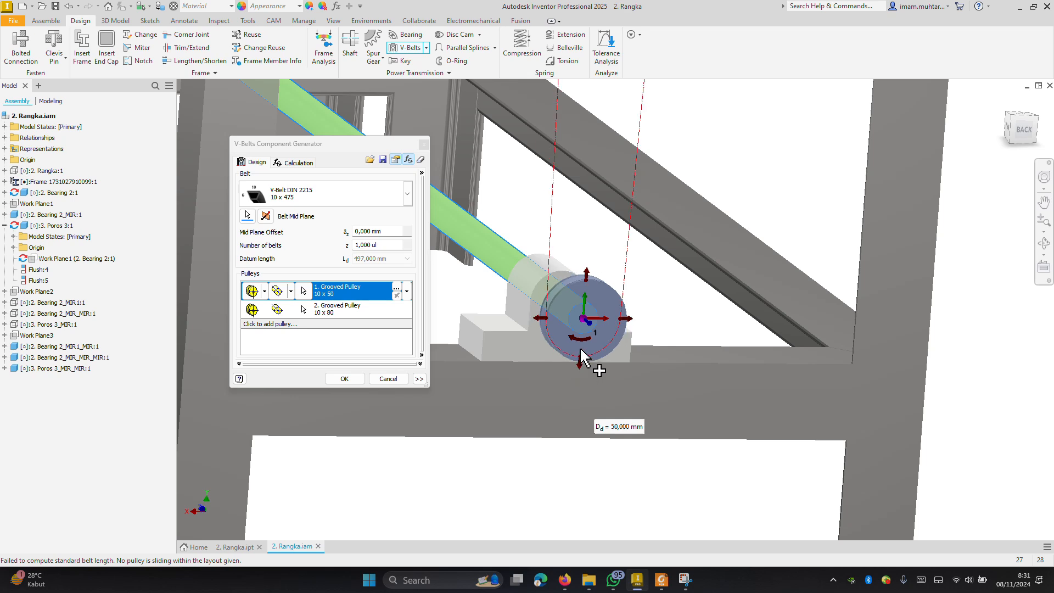
Enlarge the datum diameter of grooved pulley 2 on the upper shaft to 125 mm
scroll(620, 396, "up", 5)
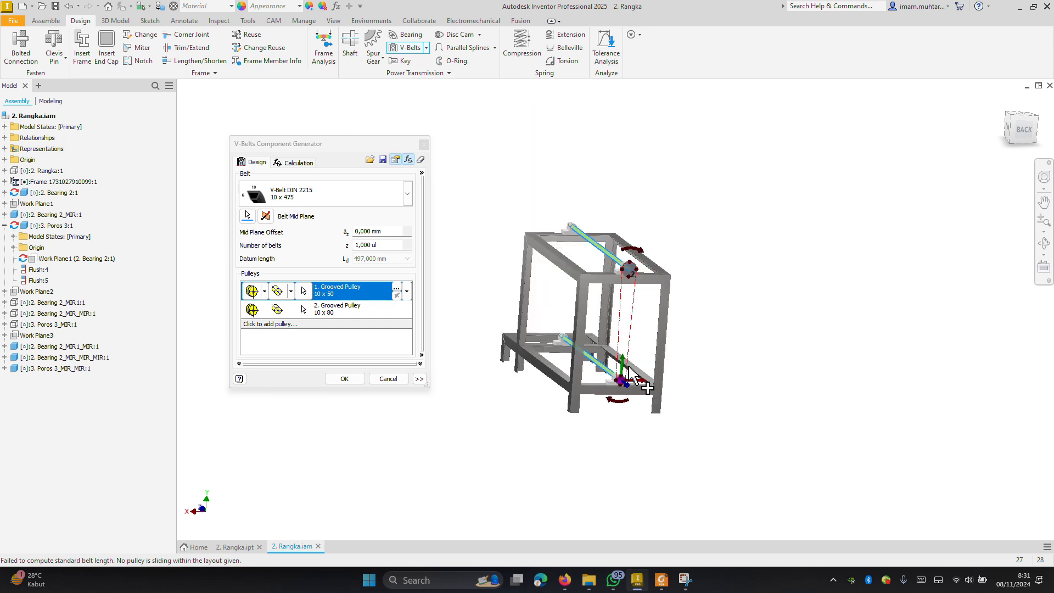
scroll(630, 277, "down", 5)
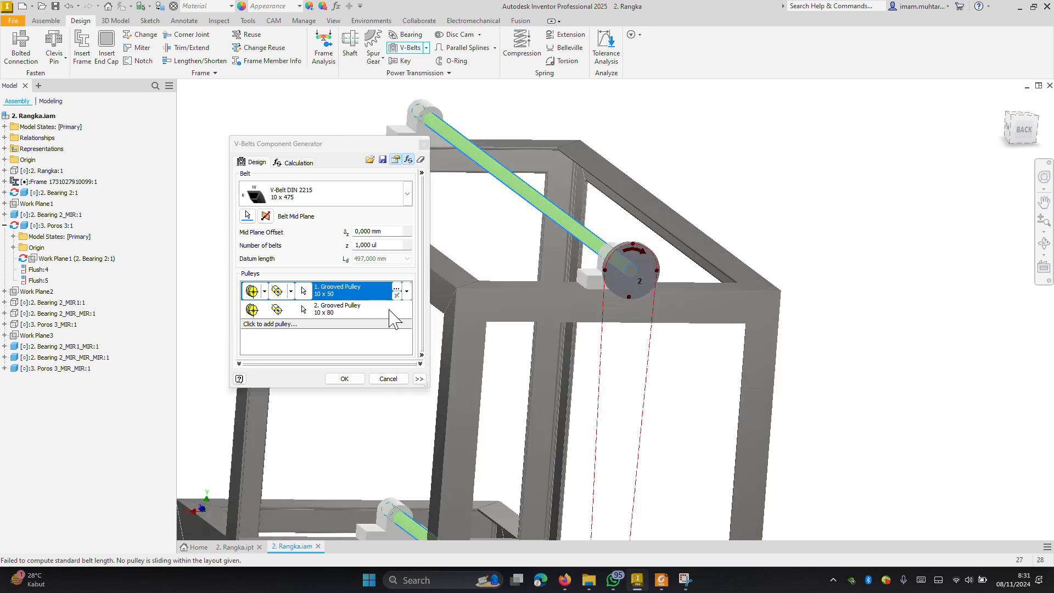
left_click(329, 309)
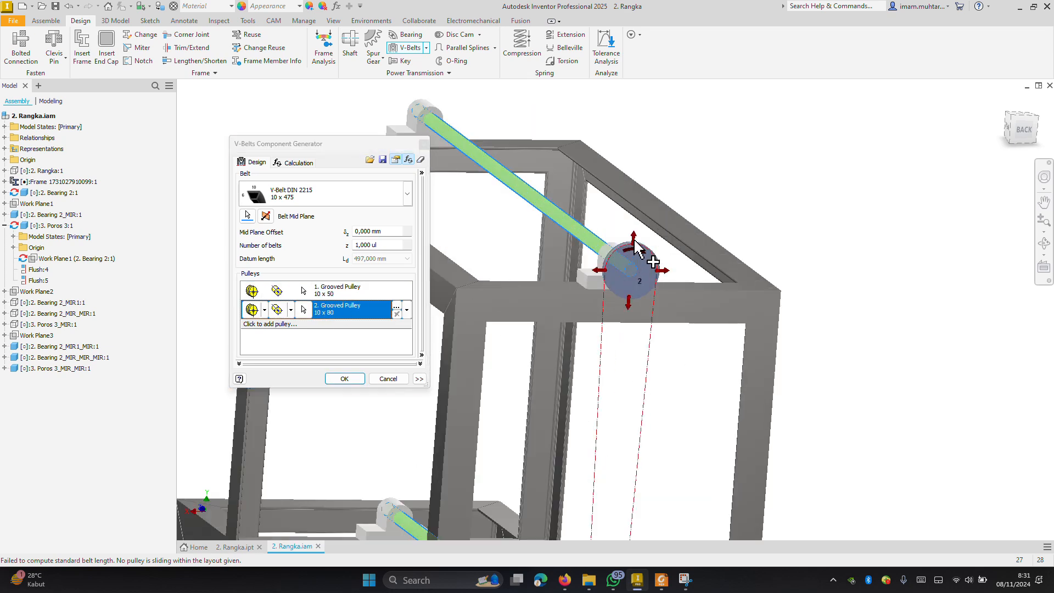
left_click_drag(634, 242, 635, 230)
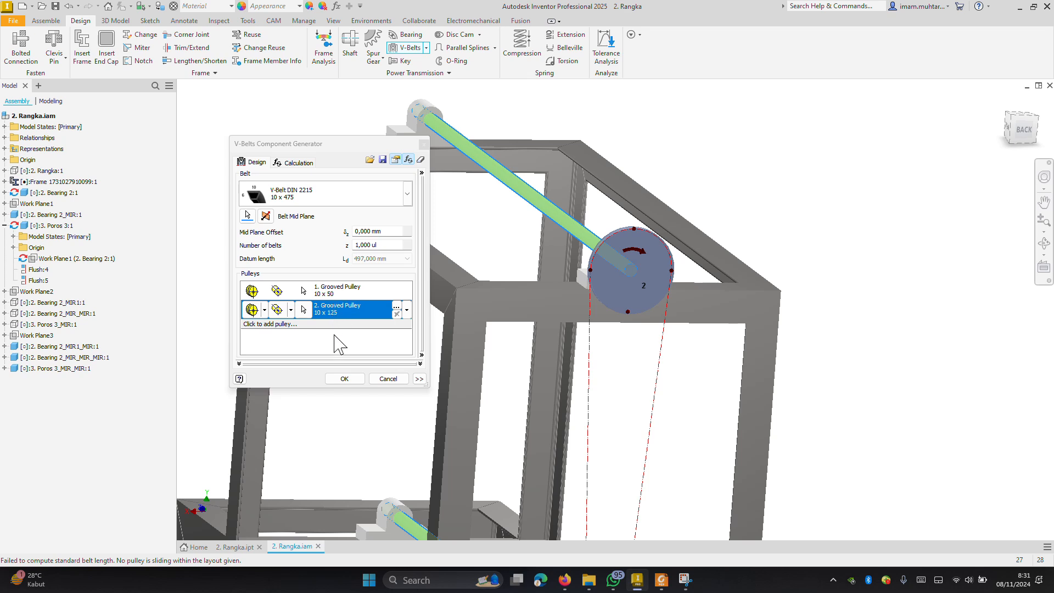
Generate the V-belt transmission with the 50 mm lower pulley and the 125 mm upper pulley
left_click(348, 380)
left_click(416, 334)
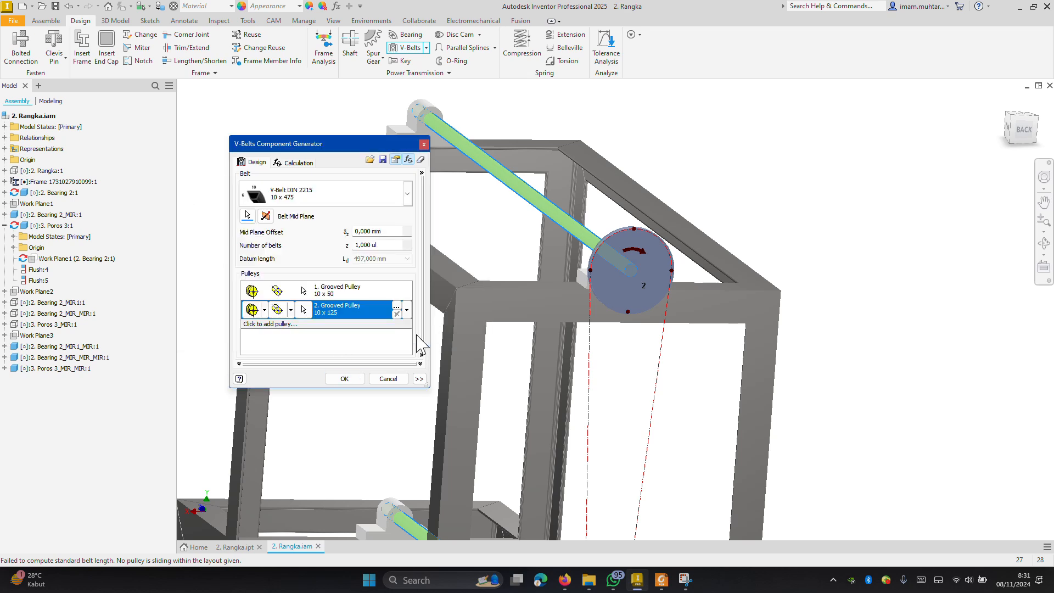
left_click(399, 318)
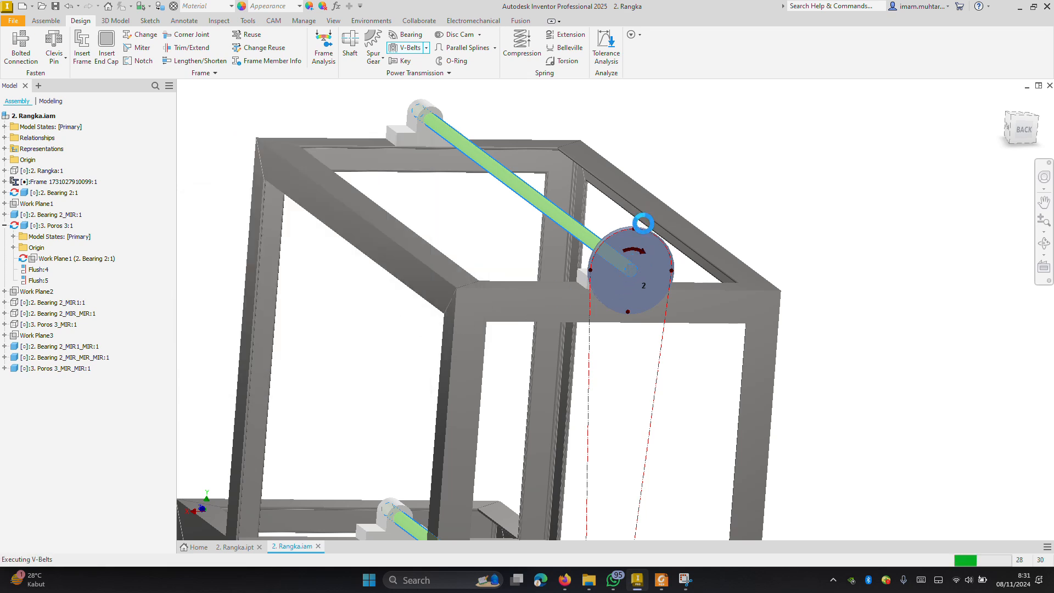
middle_click_drag(592, 311, 643, 306, "shift")
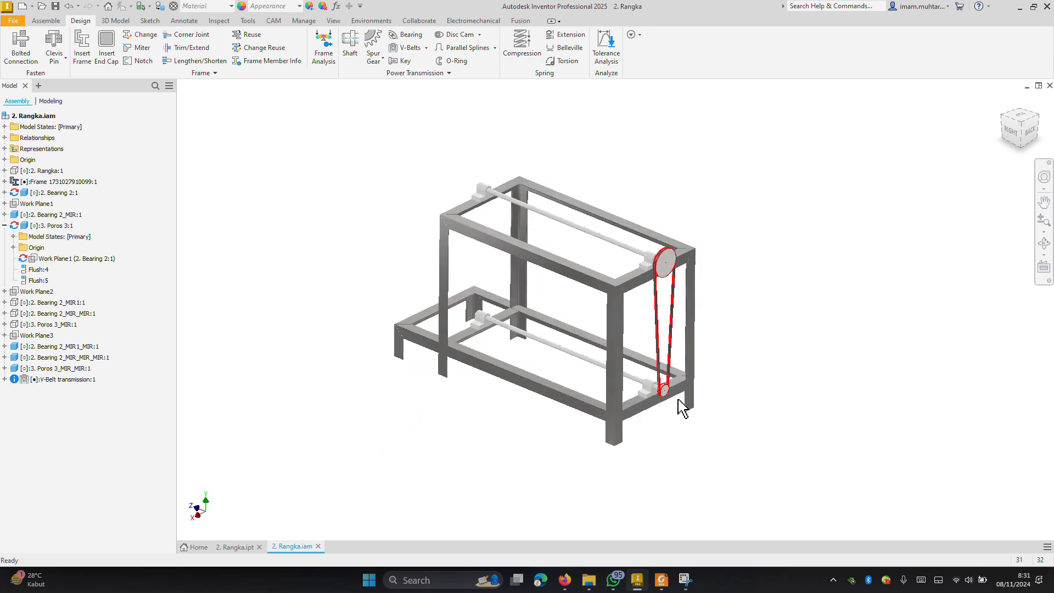
scroll(686, 400, "down", 5)
scroll(654, 437, "up", 4)
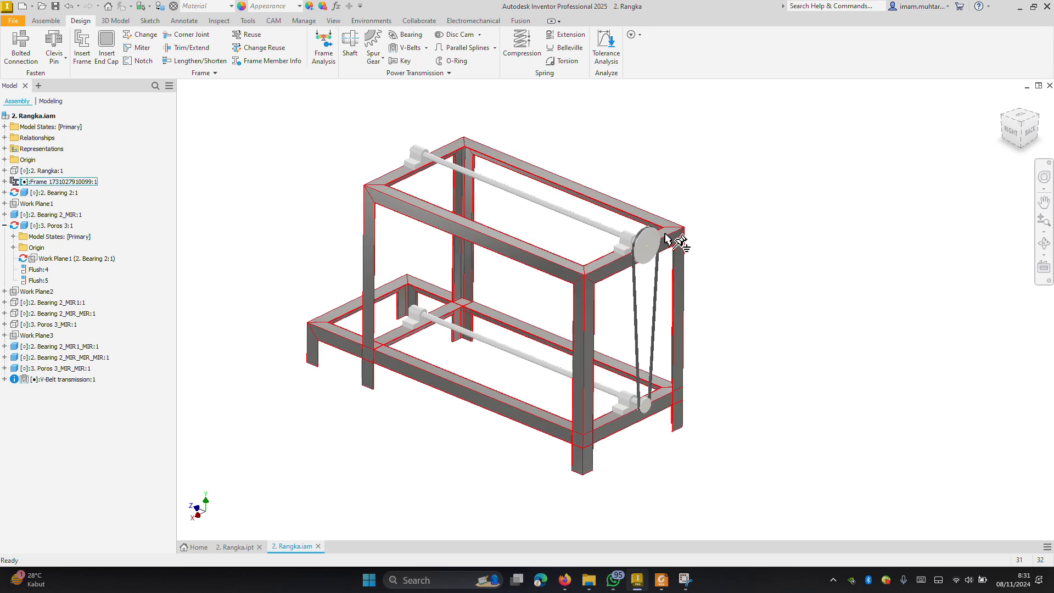
scroll(654, 241, "down", 3)
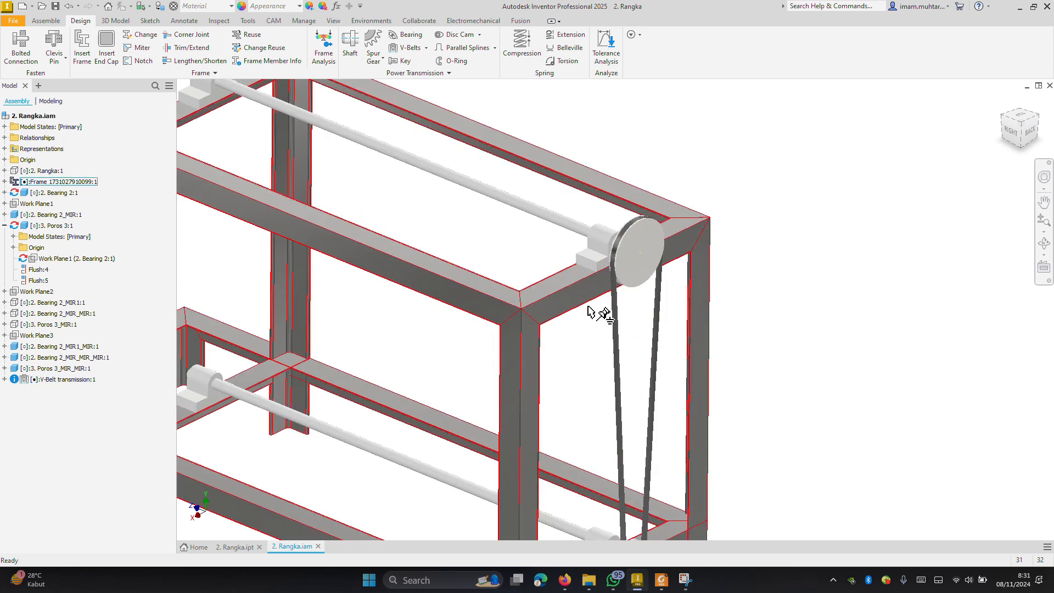
Switch to Firefox and search the web in a new tab for "pulley transmisi"
left_click(565, 580)
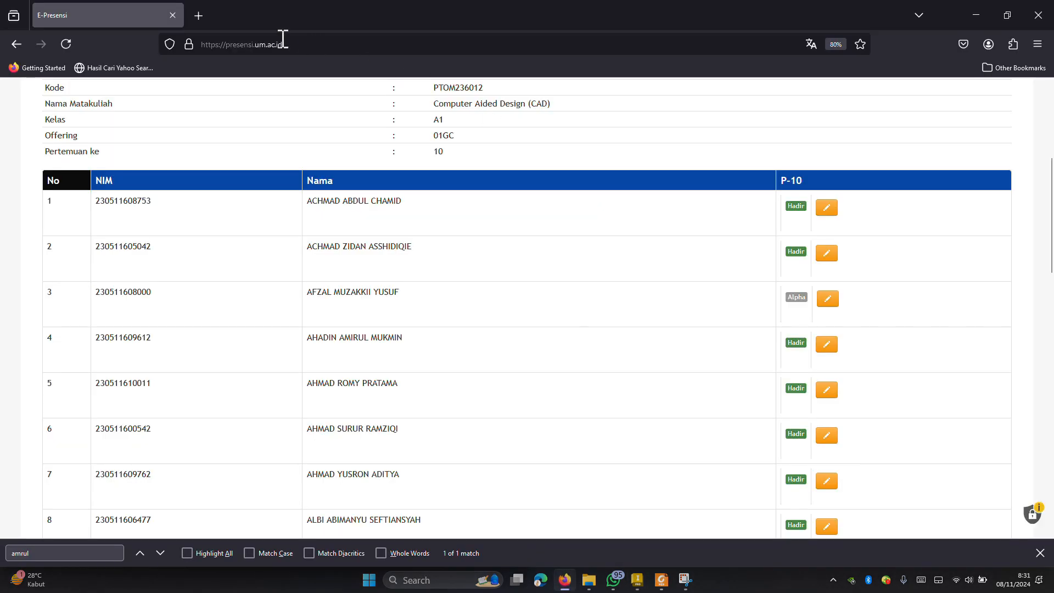
left_click(200, 20)
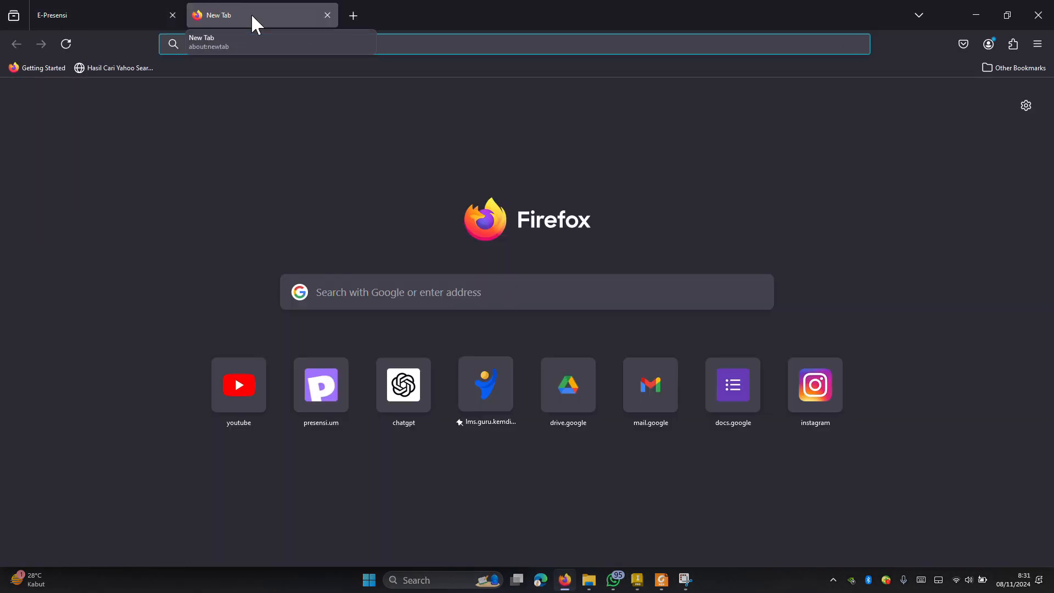
type("pulley trans")
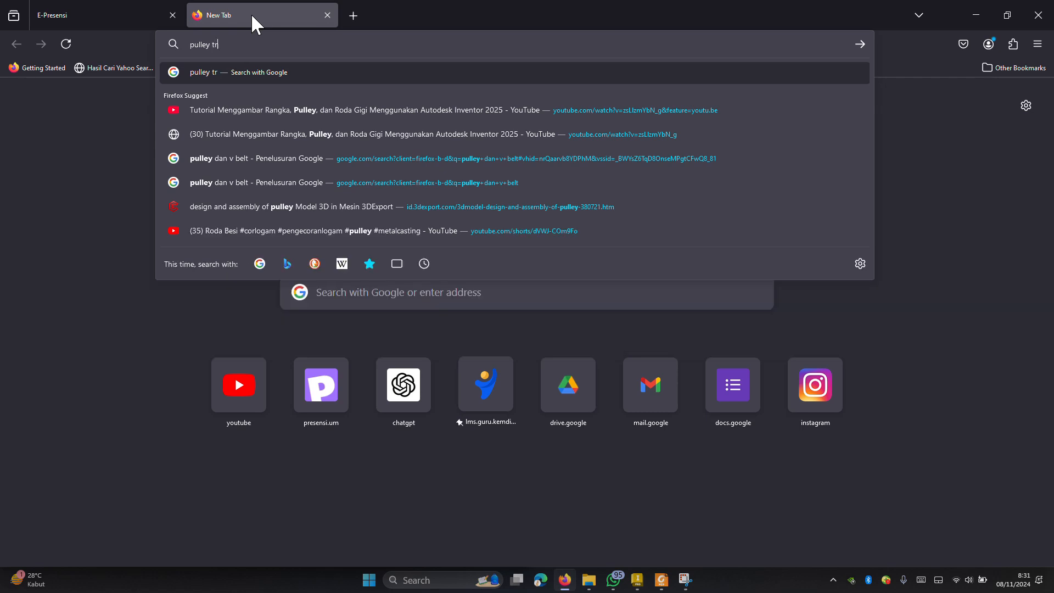
type("misi")
key("Return")
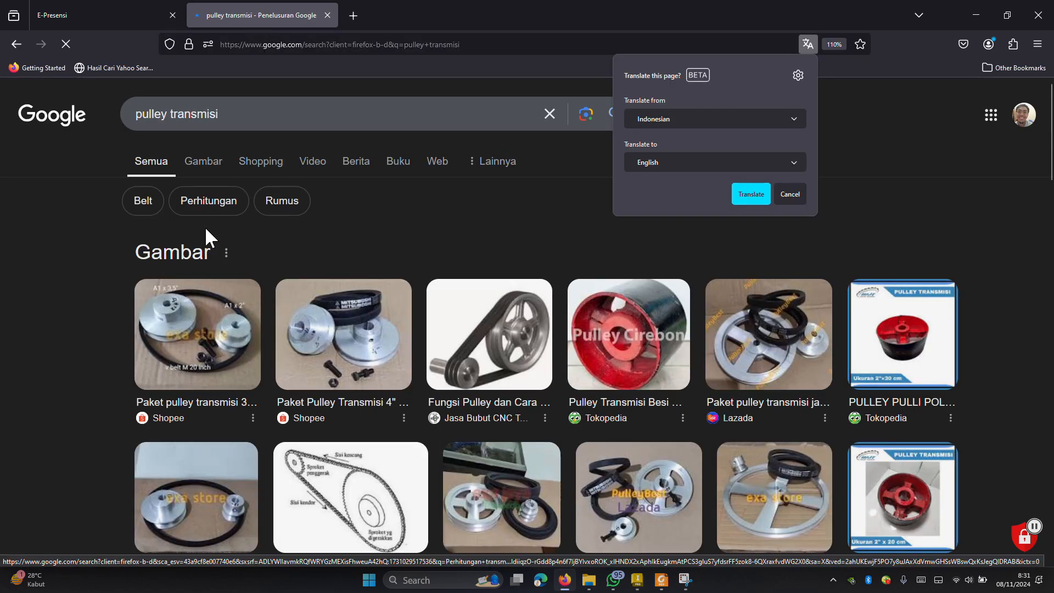
Examine the image results, enlarging the photo of the spoked pulley with its V-belt, and return to Inventor
left_click(198, 172)
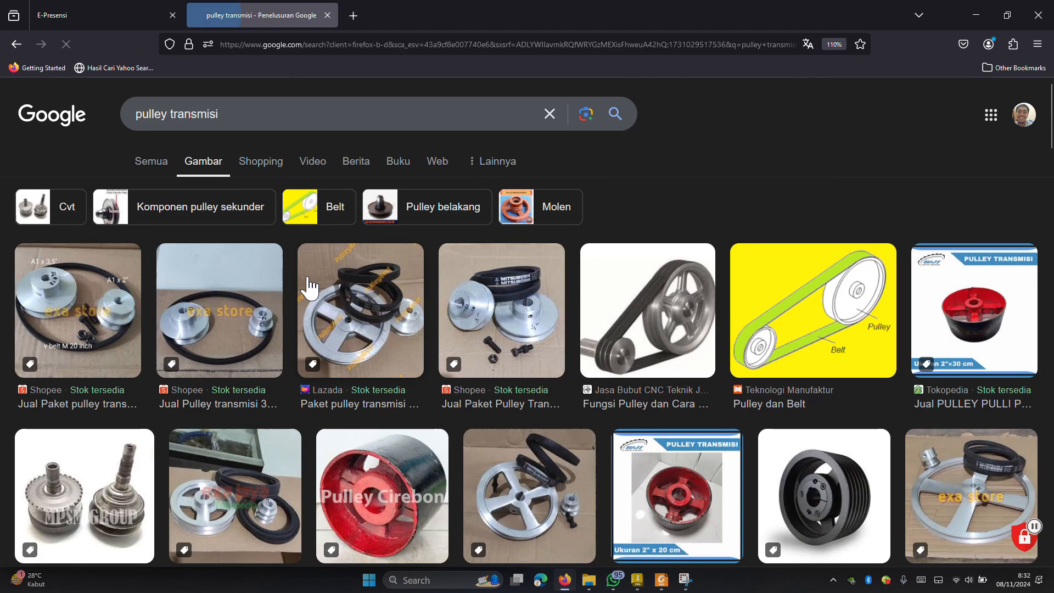
scroll(344, 316, "down", 2)
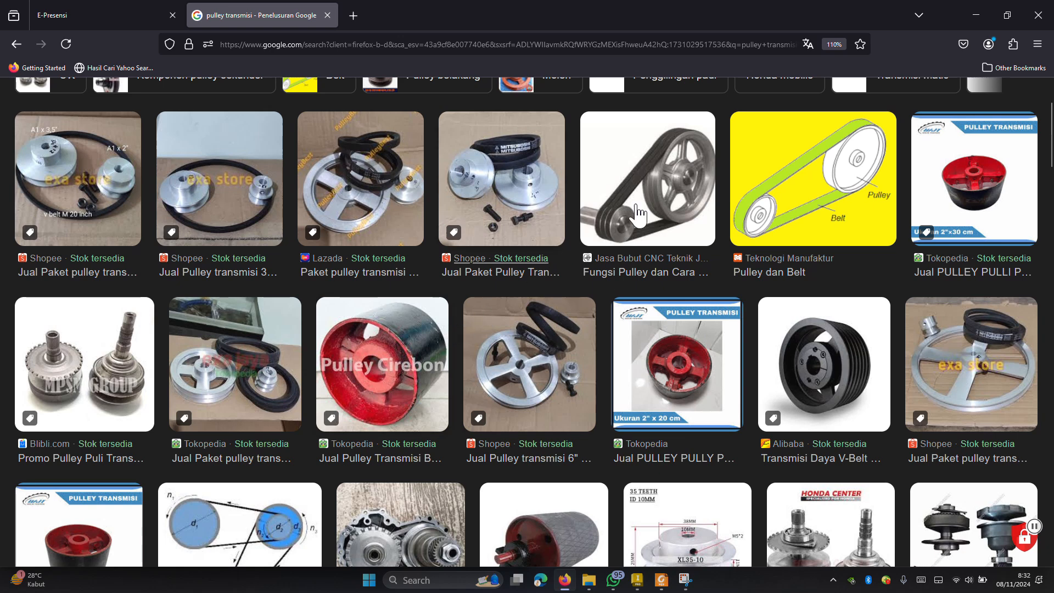
left_click(684, 168)
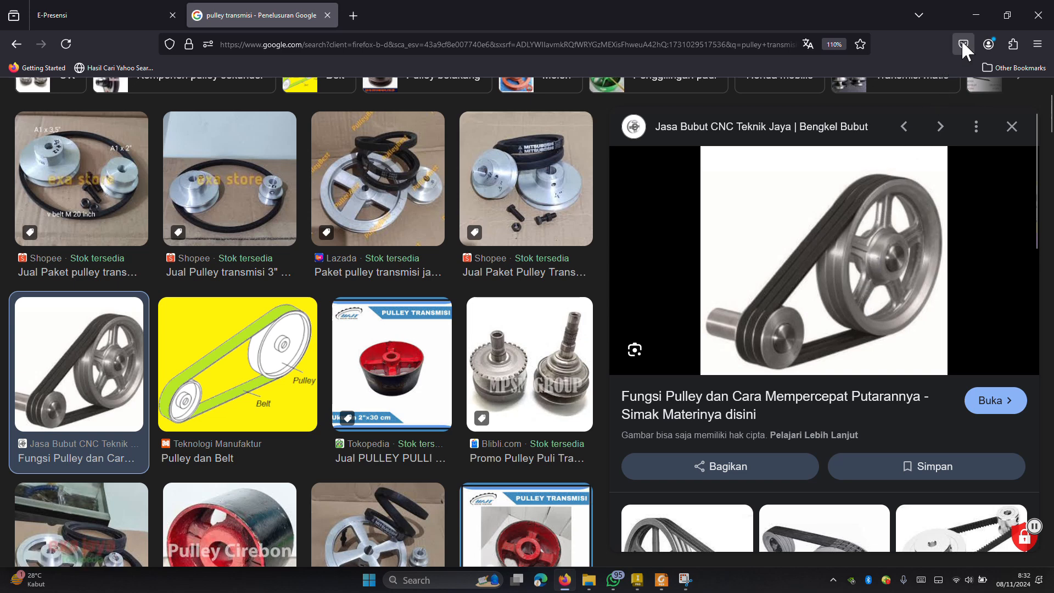
left_click(983, 16)
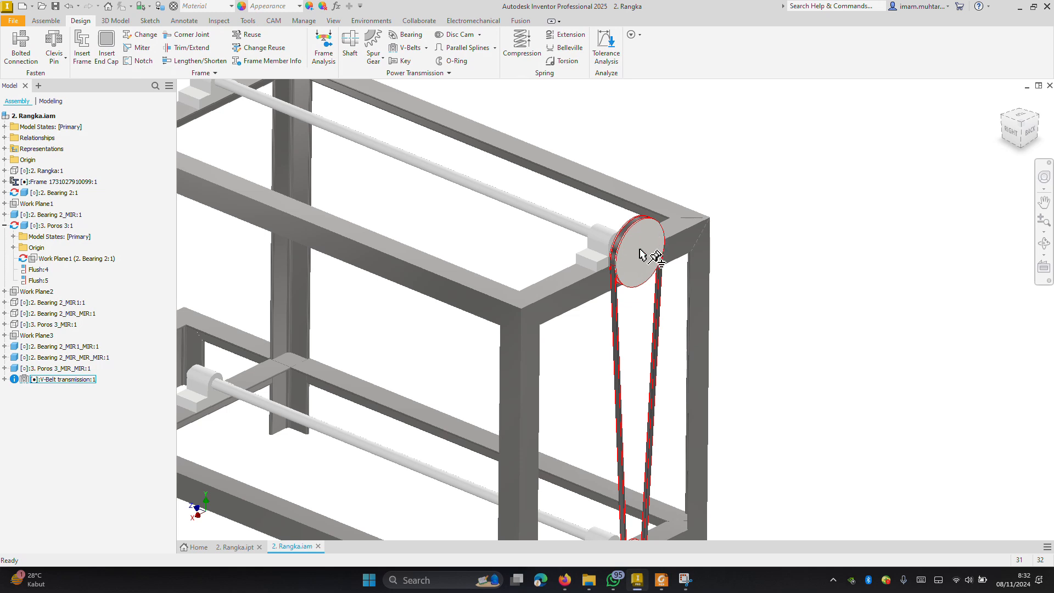
Edit the upper grooved pulley of the V-belt transmission in place and start a sketch on its outer face
mouse_move(648, 286)
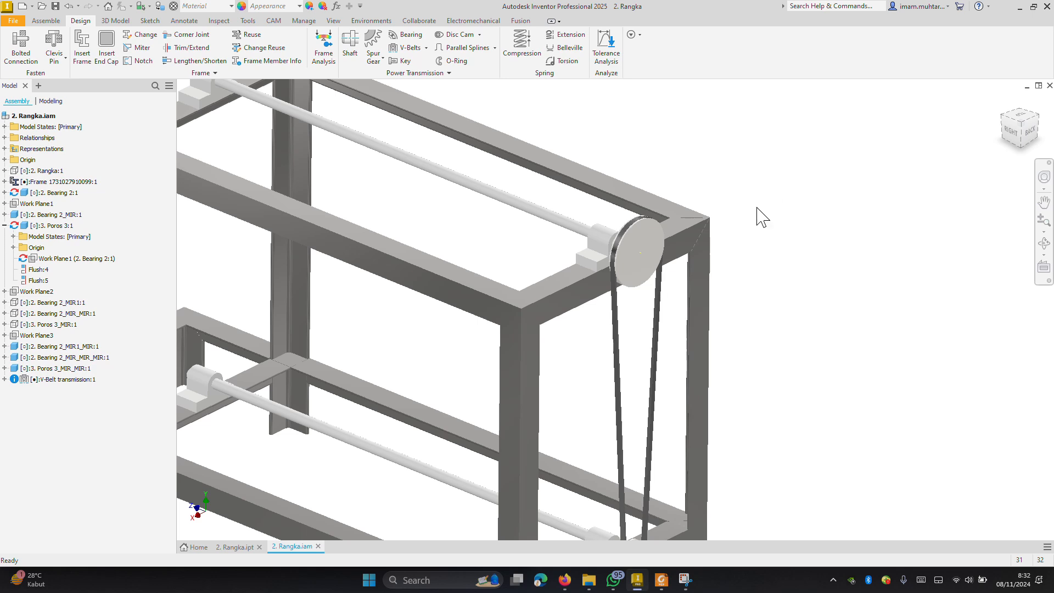
scroll(714, 181, "down", 3)
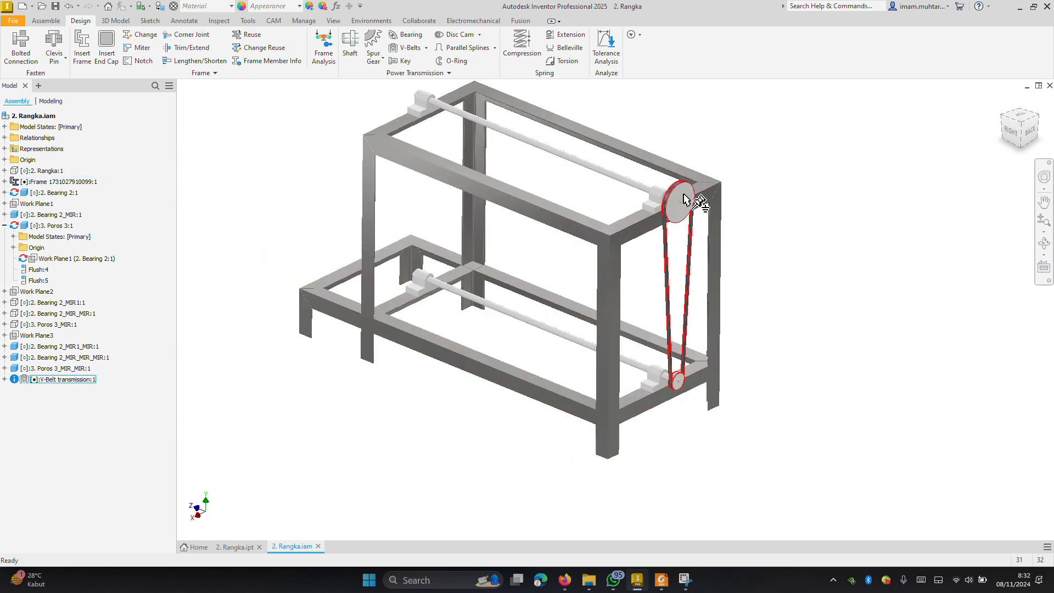
double_click(685, 199)
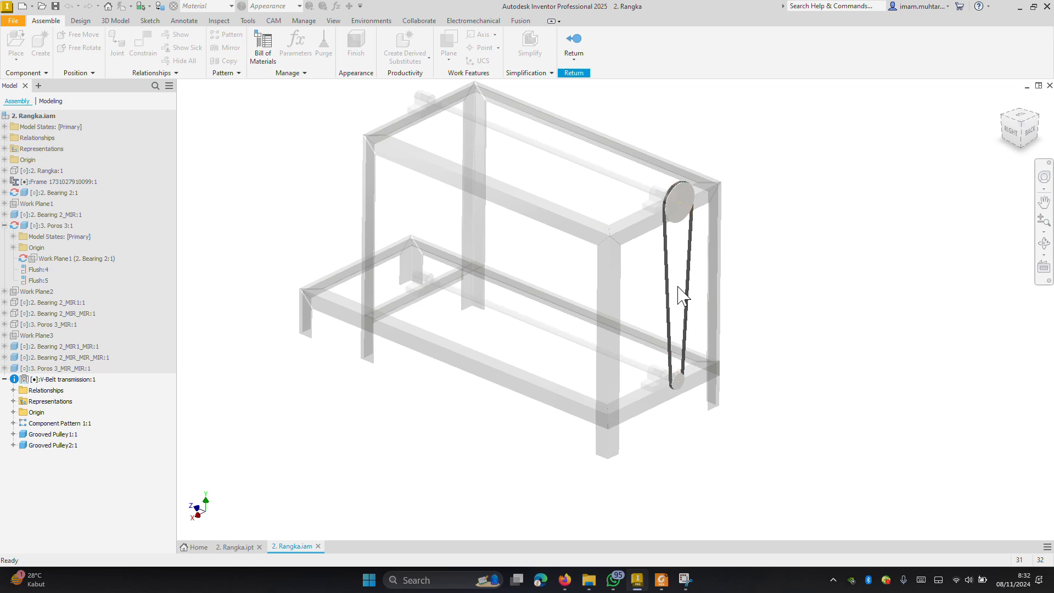
double_click(681, 202)
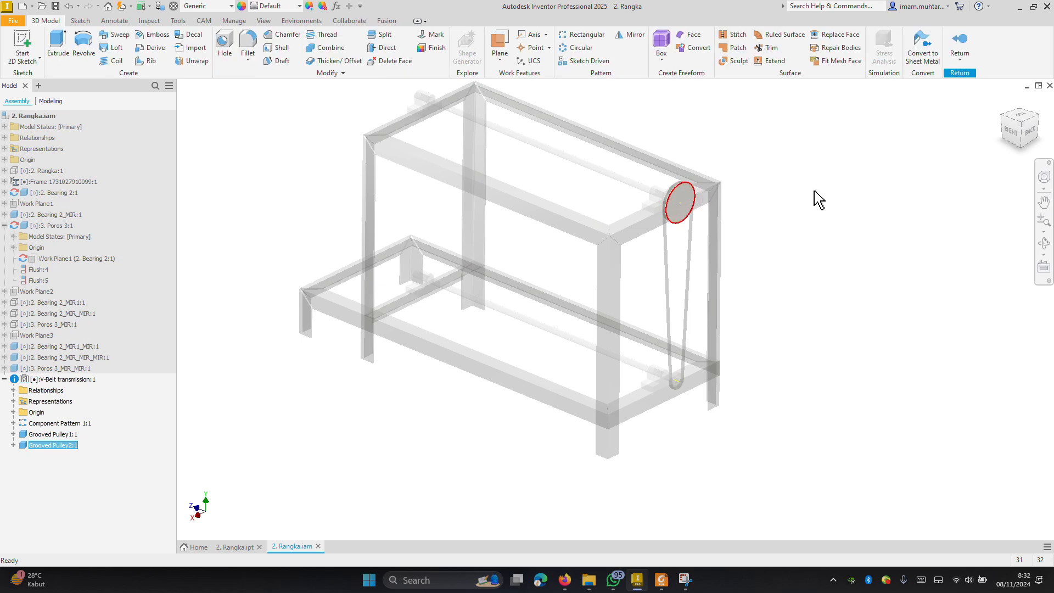
left_click(683, 197)
left_click(748, 186)
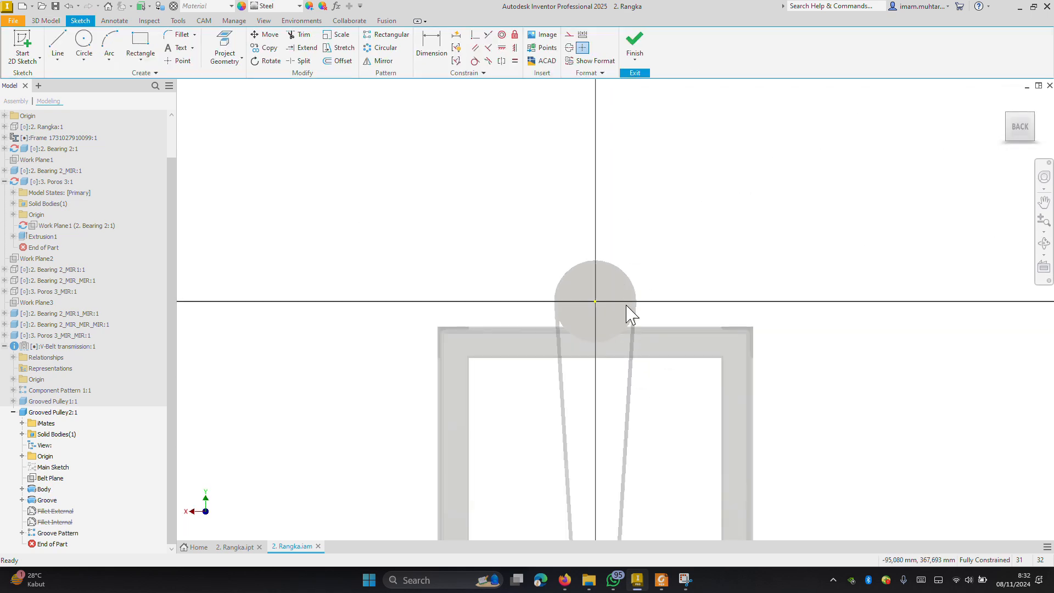
Project the upper pulley's circular face outline into the sketch
scroll(628, 311, "down", 6)
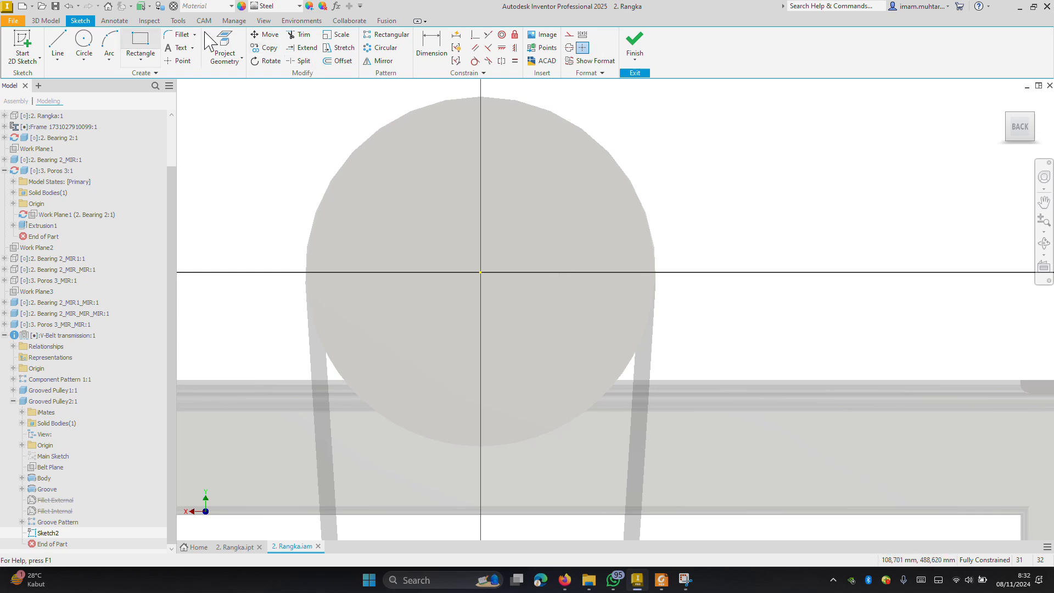
left_click(257, 45)
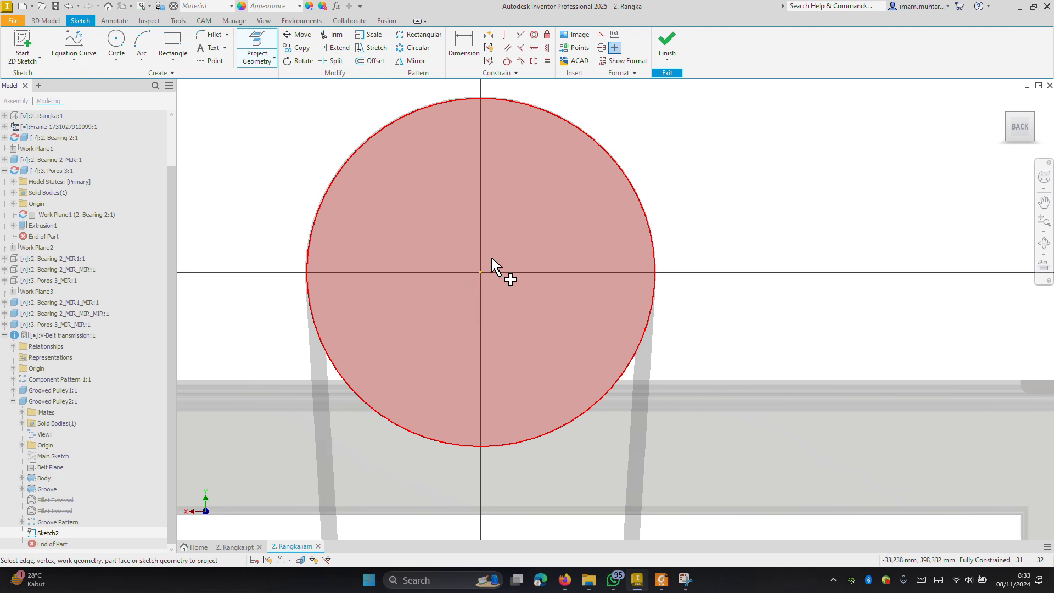
left_click(502, 277)
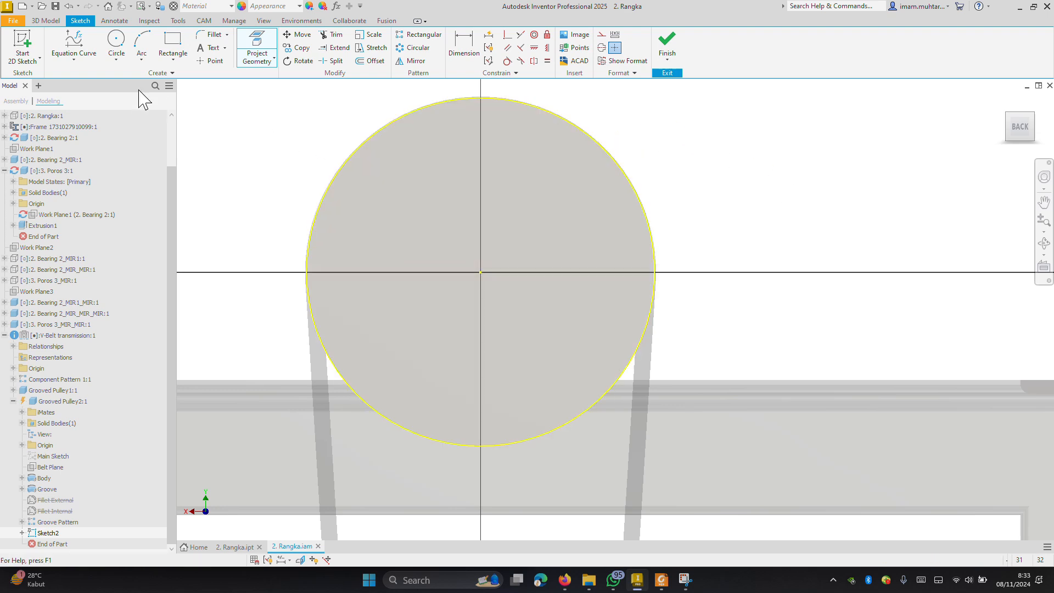
key("Escape")
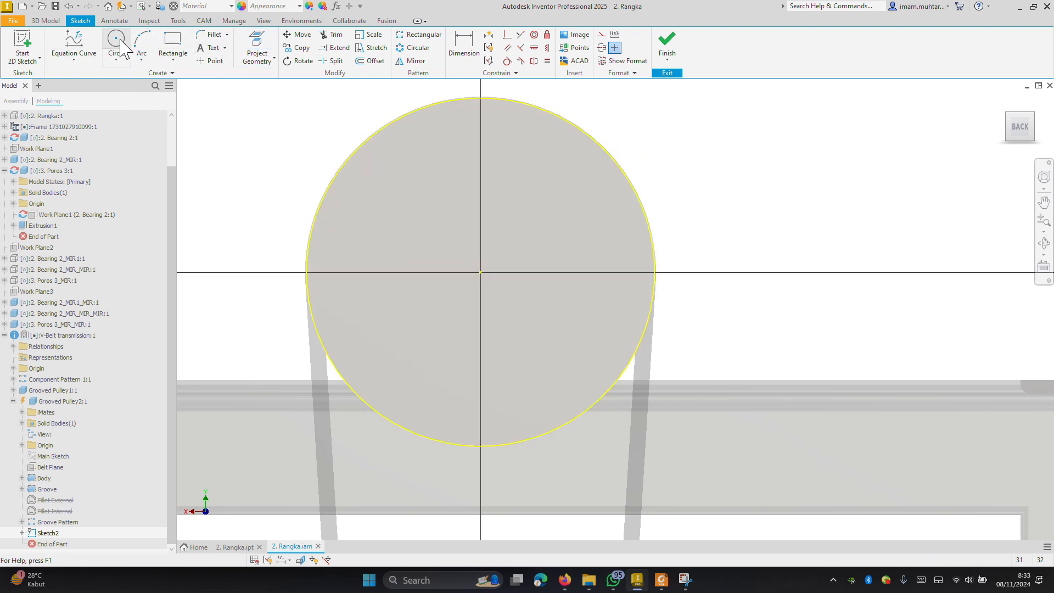
Draw two concentric circles of 20 mm and 35 mm diameter at the pulley's centre
left_click(120, 41)
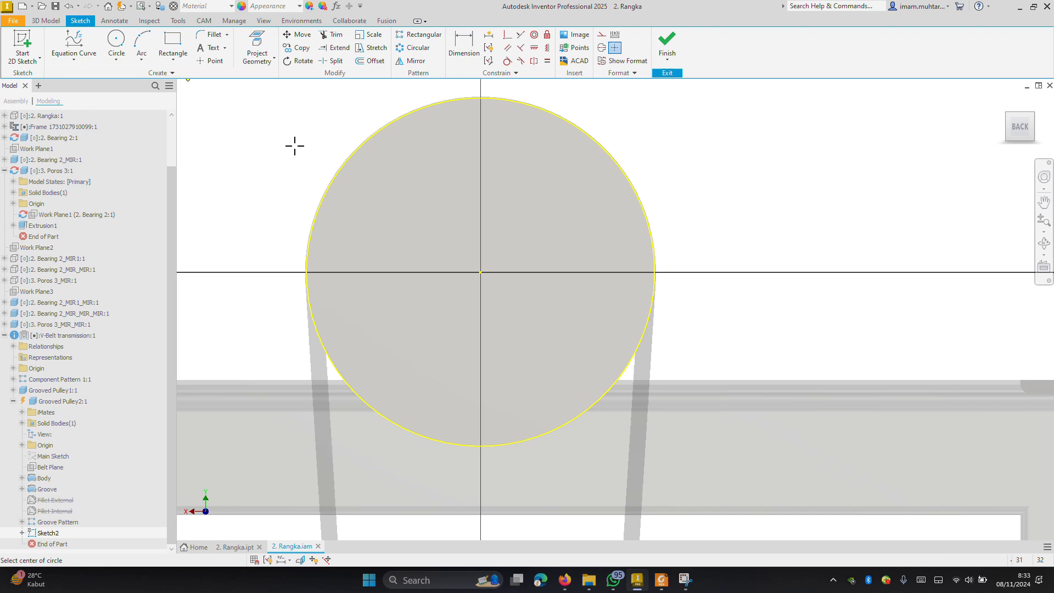
left_click(482, 272)
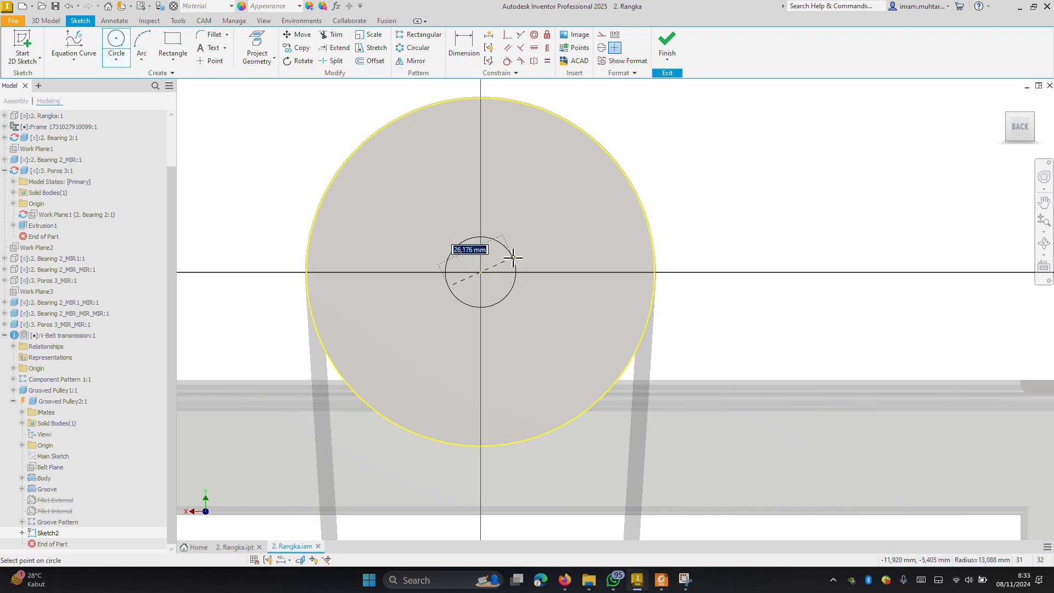
type("20")
key("Return")
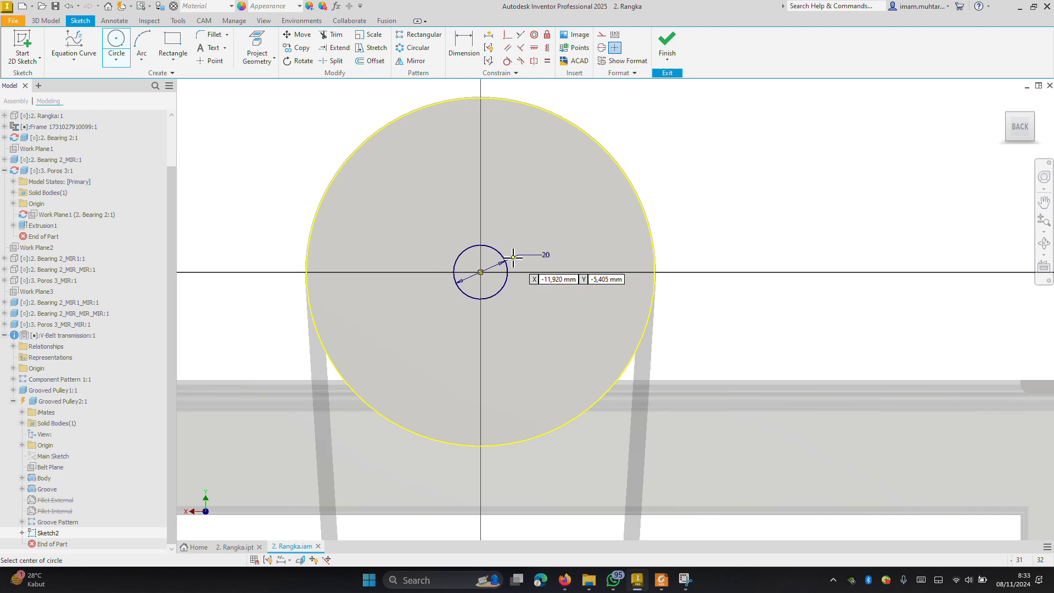
left_click(122, 43)
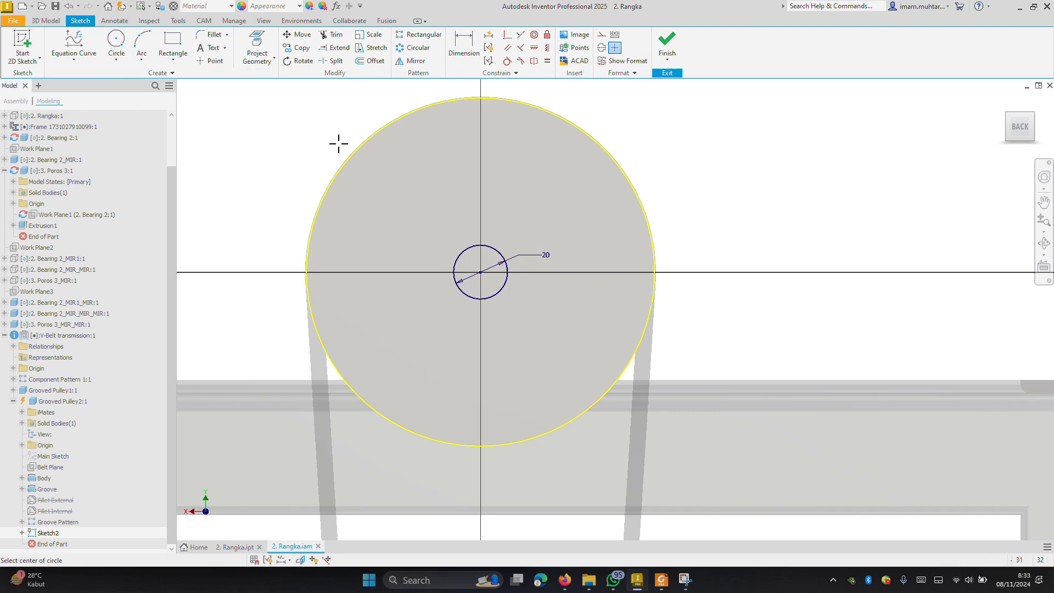
left_click(481, 273)
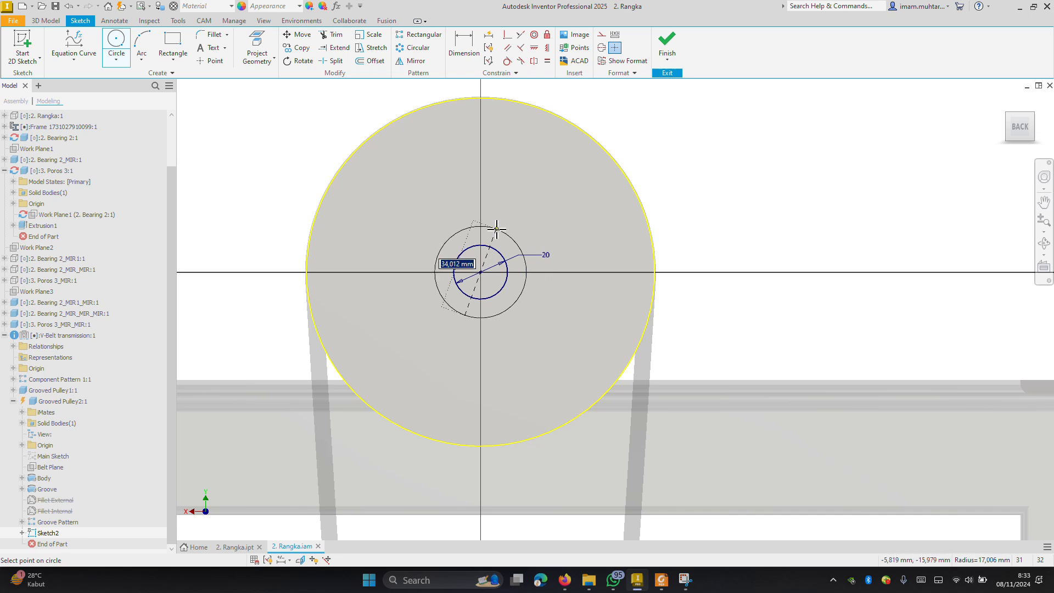
type("35")
key("Return")
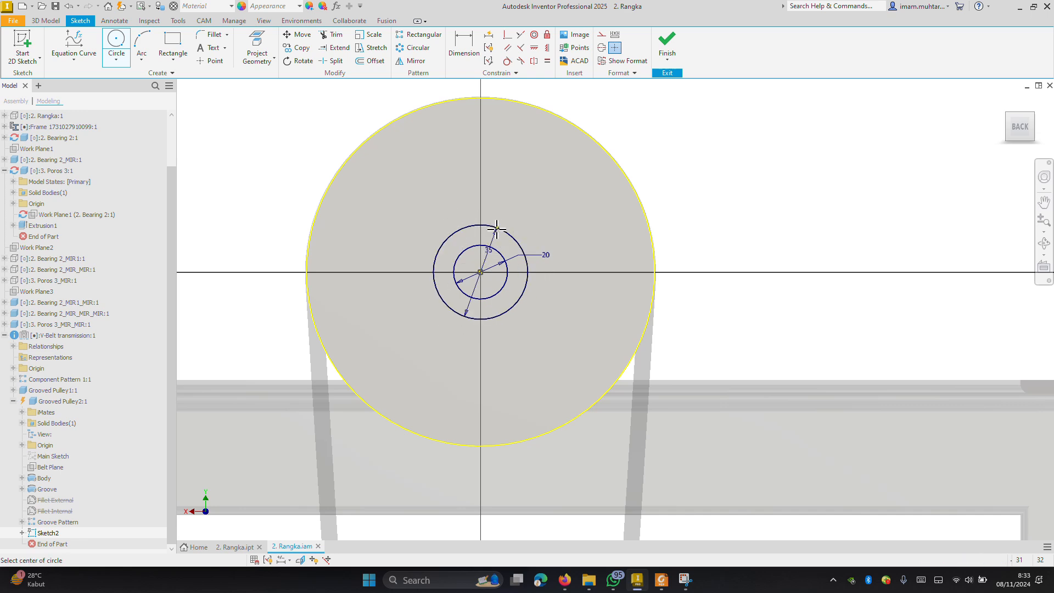
Add a 90 mm diameter circle concentric with the two hub circles
left_click(481, 272)
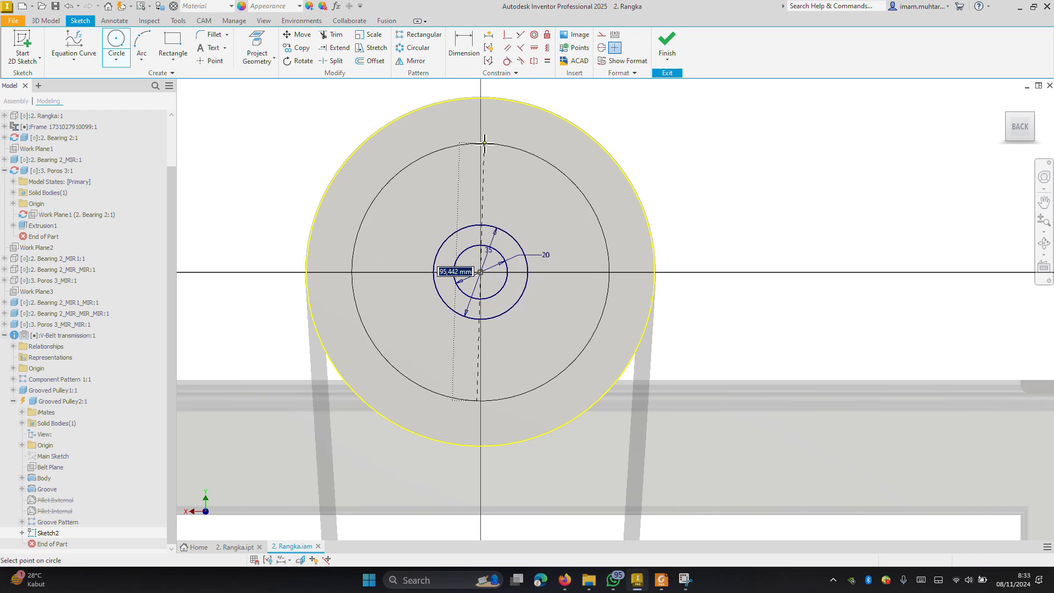
type("90")
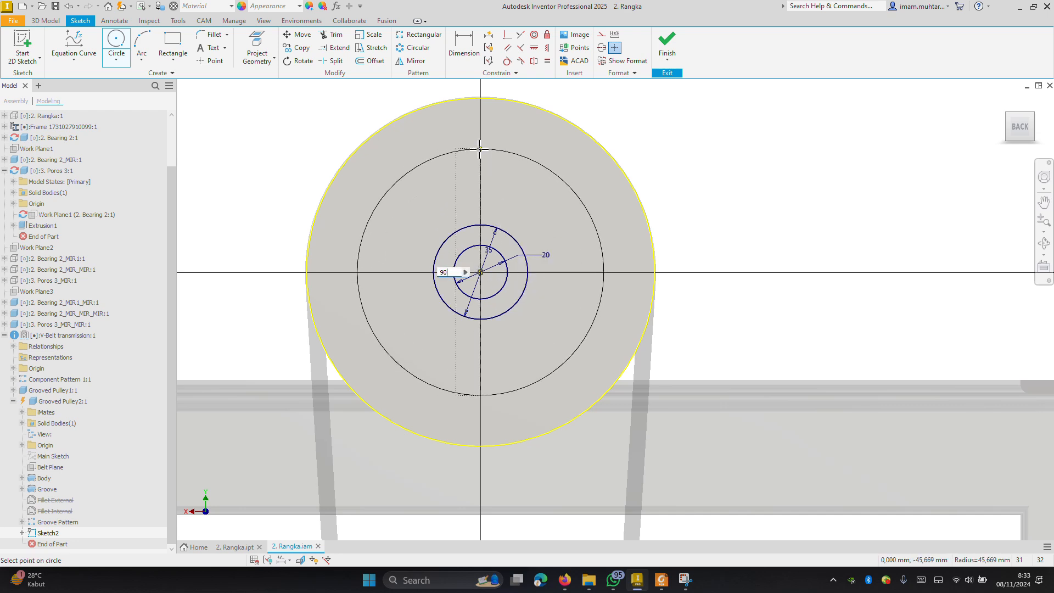
key("Return")
key("Escape")
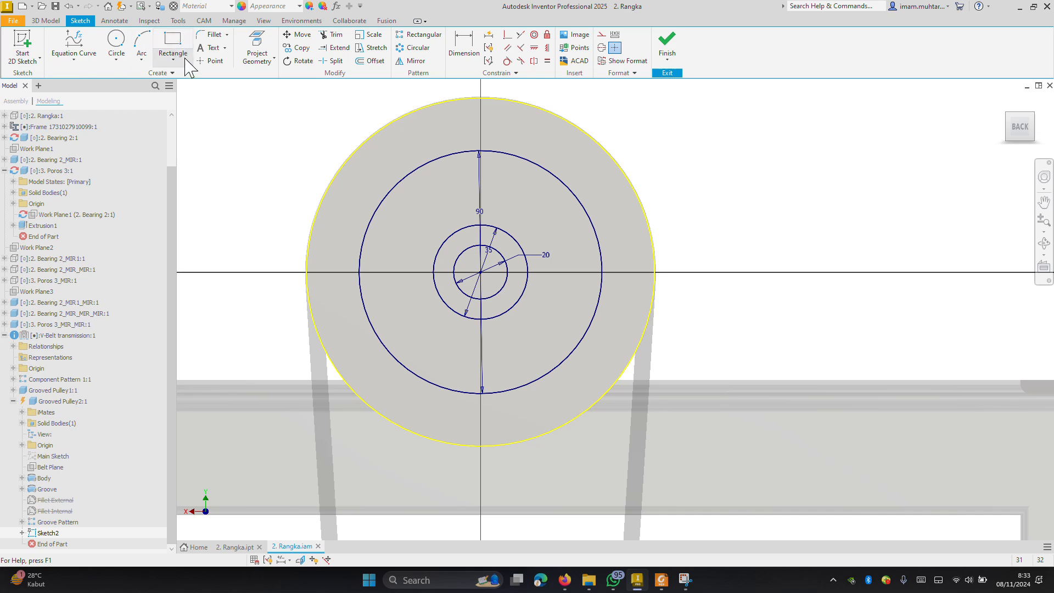
Draw two lines from the pulley's centre to the upper part of the 90 mm circle, one either side of vertical
left_click(70, 64)
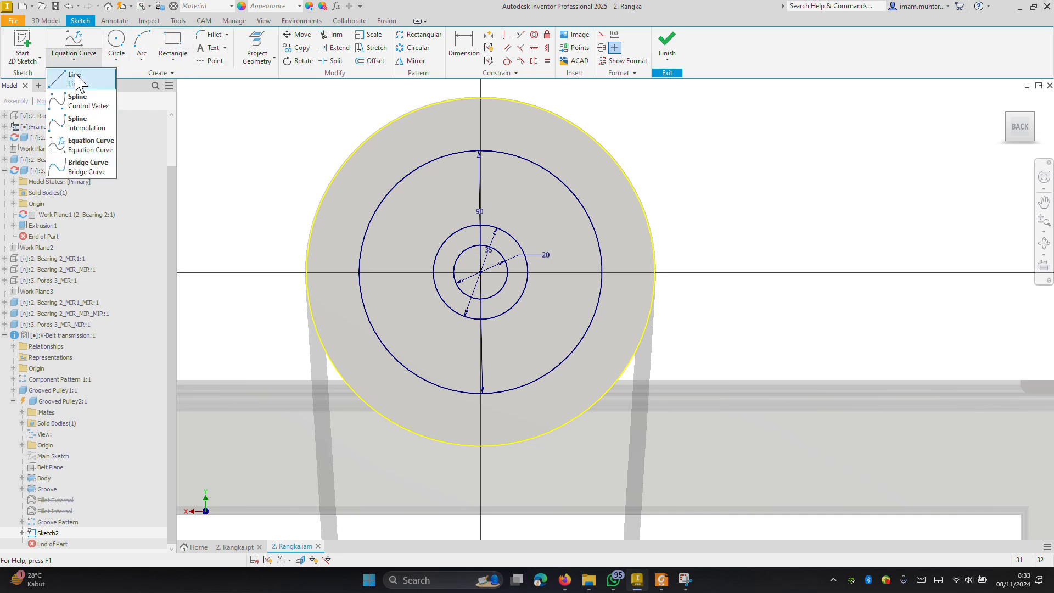
left_click(68, 81)
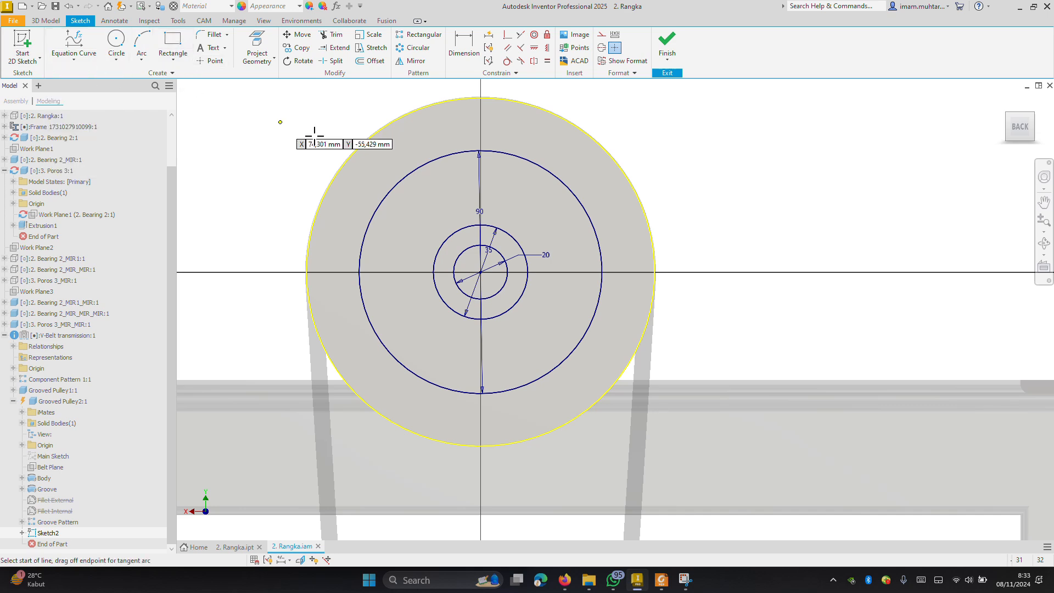
left_click(481, 271)
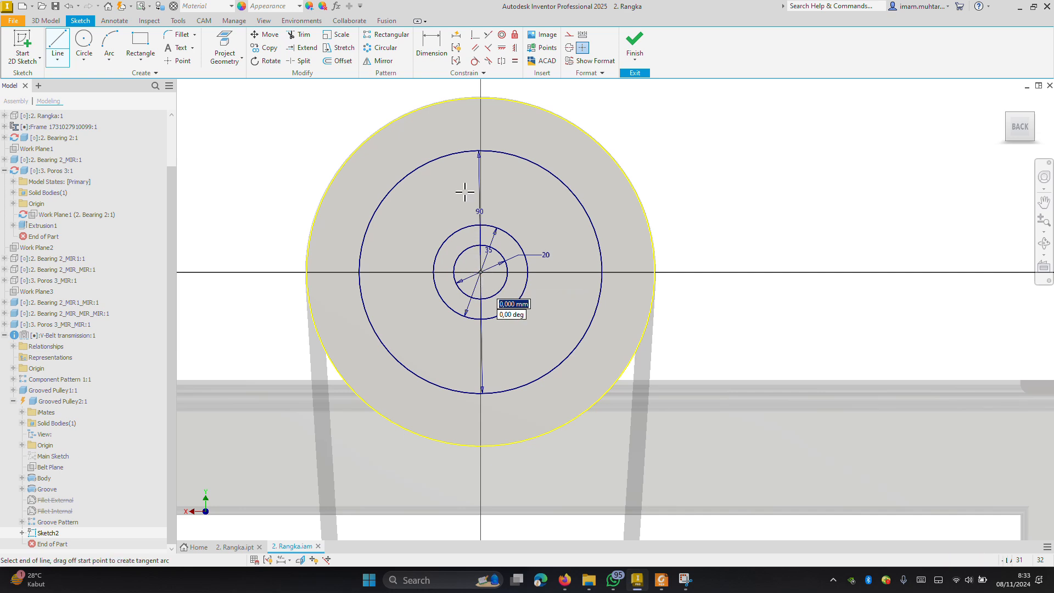
left_click(441, 157)
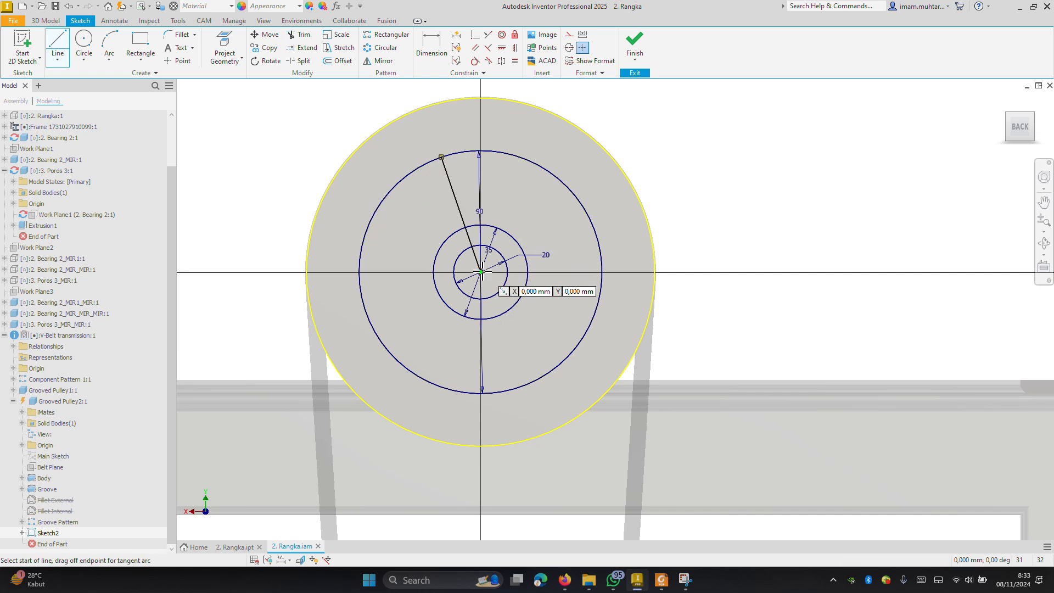
left_click(481, 272)
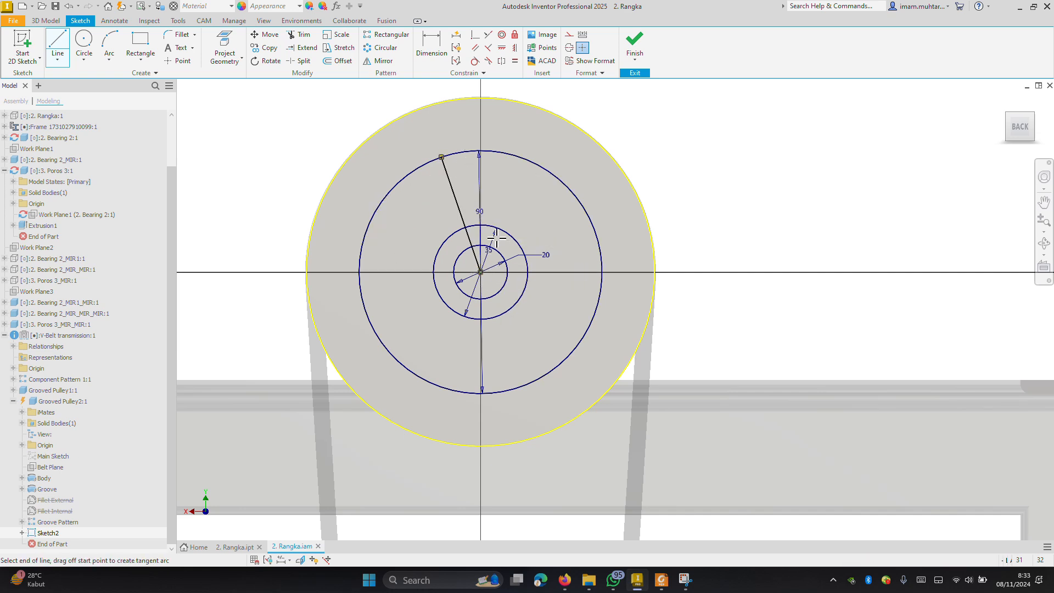
left_click(521, 157)
Dimension the angle between the two radial lines and set it to 35 degrees
key("d")
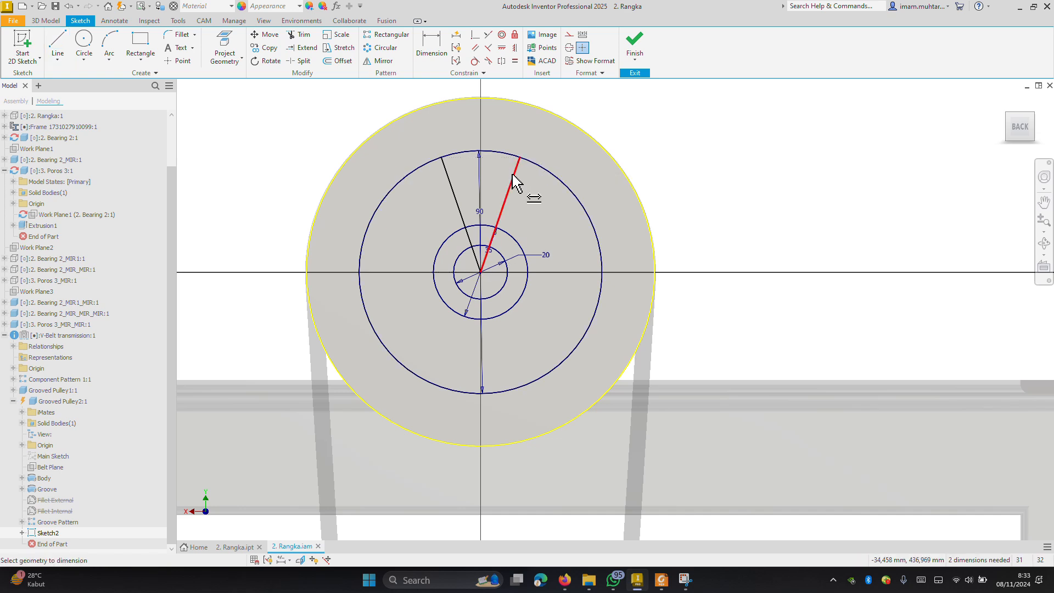
left_click(513, 176)
left_click(448, 175)
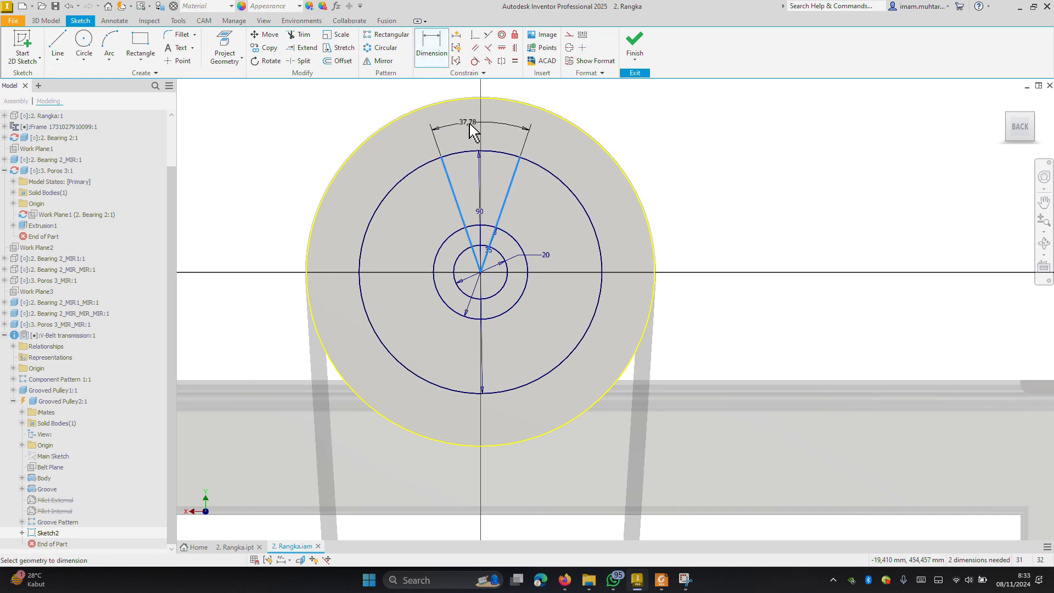
left_click(468, 129)
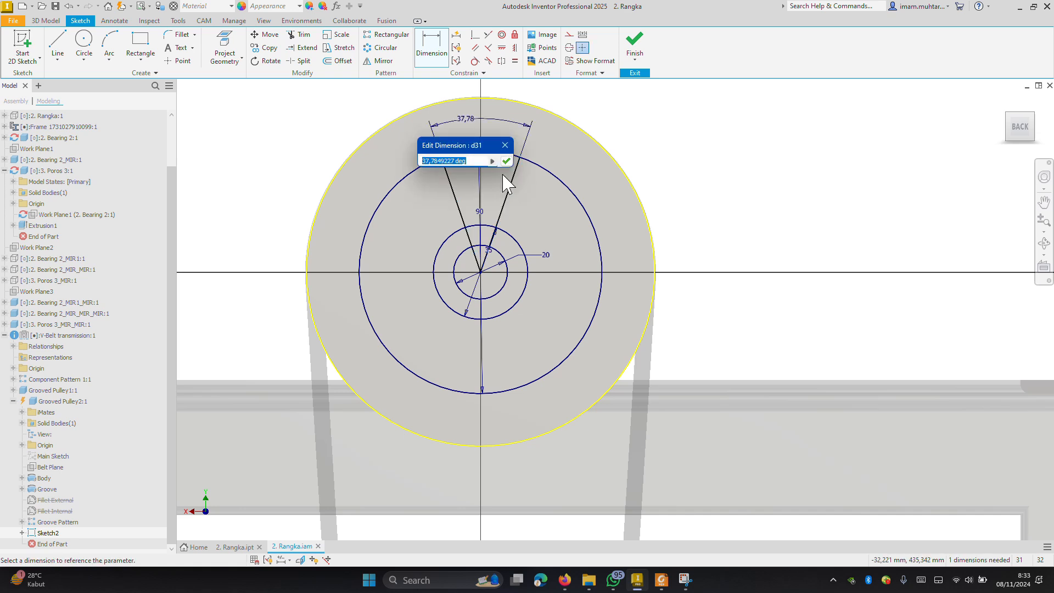
type("35")
key("Return")
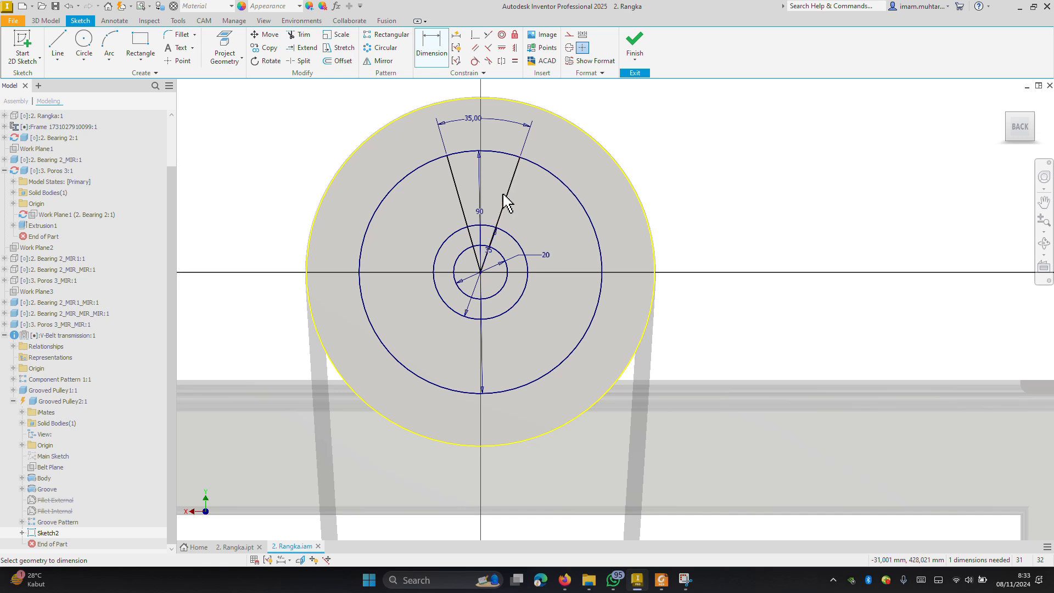
Draw a vertical guide line up from the centre and set its angle to the right radial line to 35/2 degrees
left_click(58, 44)
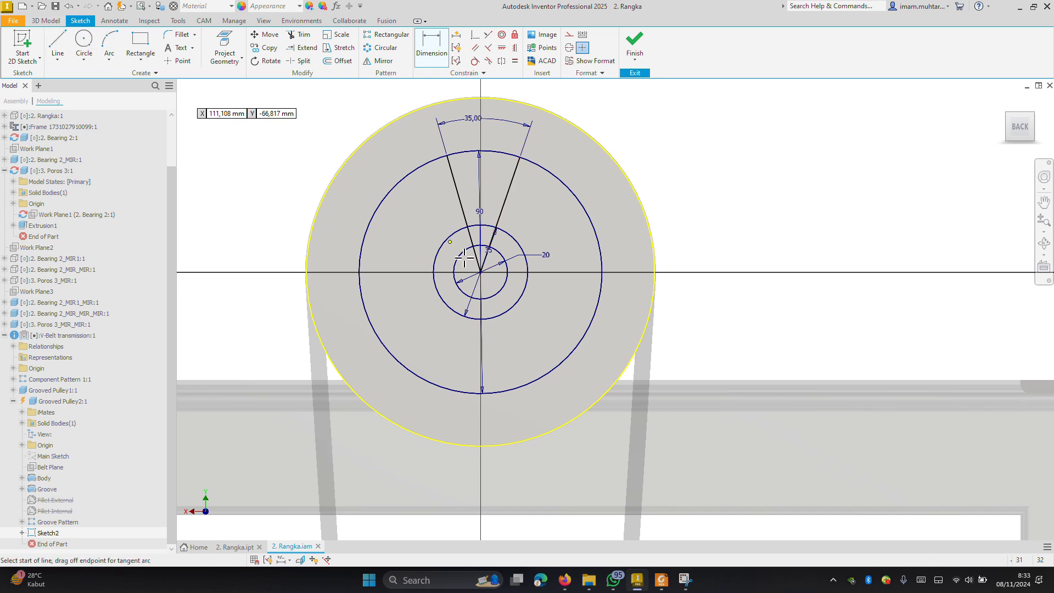
left_click(481, 272)
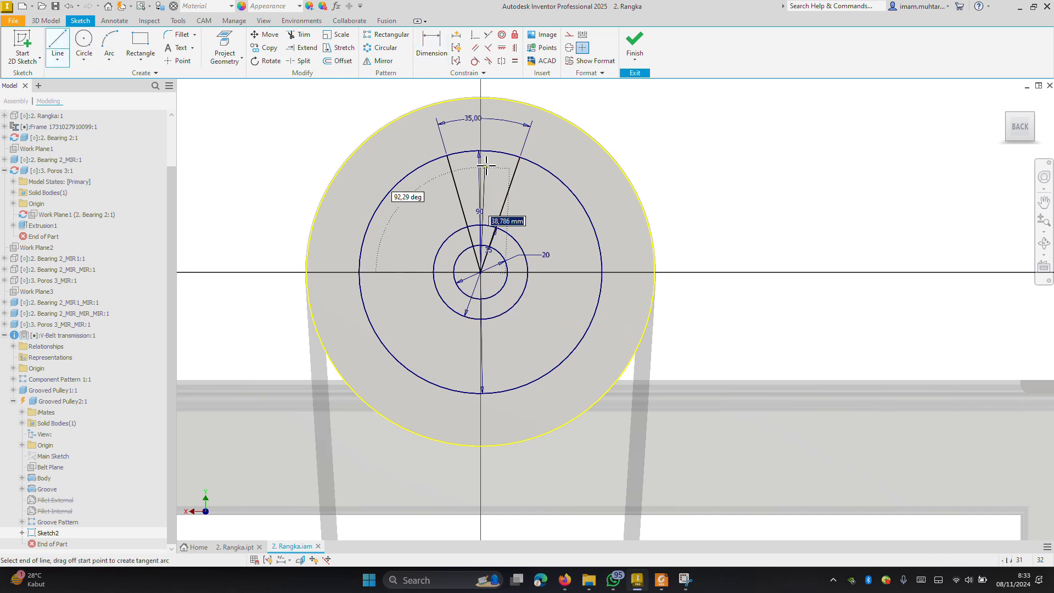
key("Escape")
key("d")
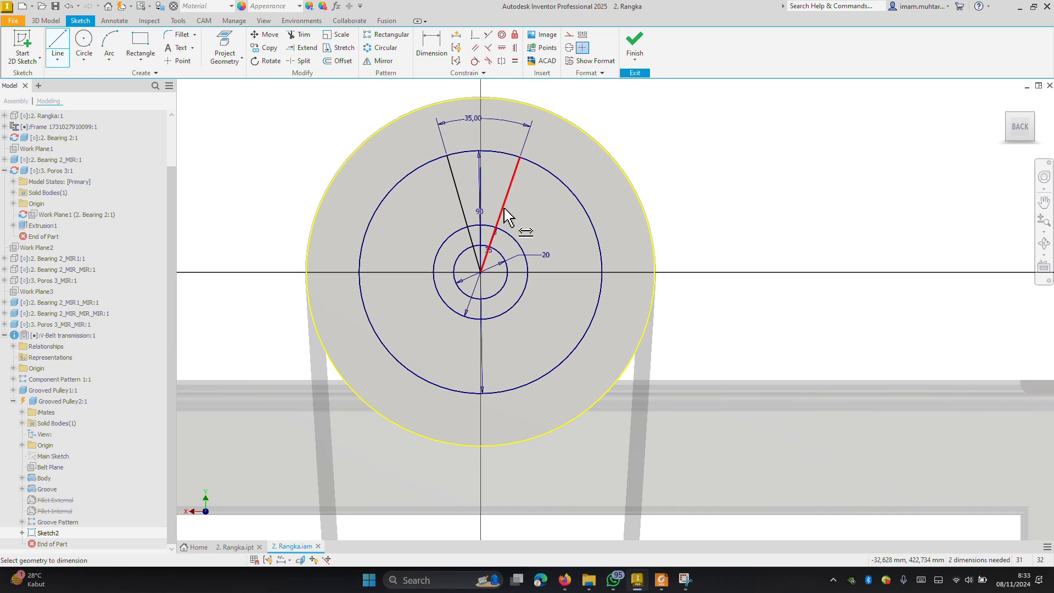
left_click(506, 204)
left_click(482, 199)
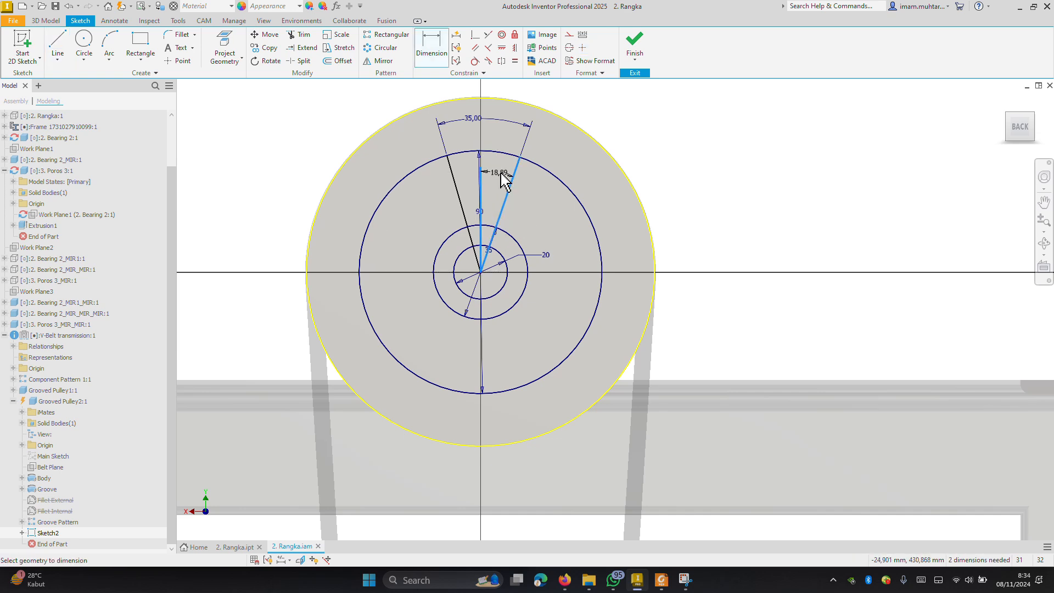
left_click(499, 181)
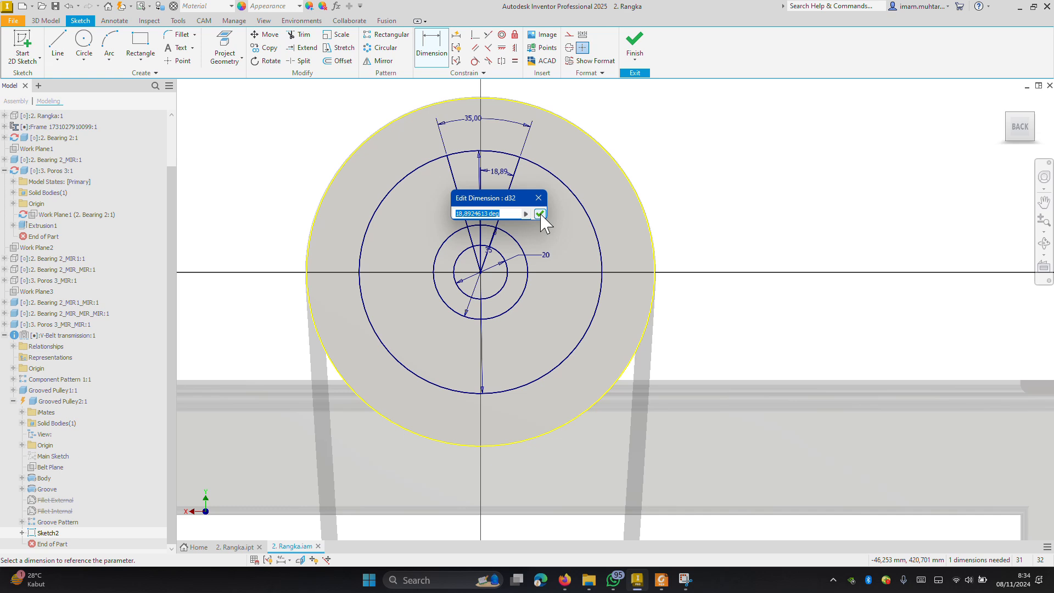
type("35/2")
left_click(540, 214)
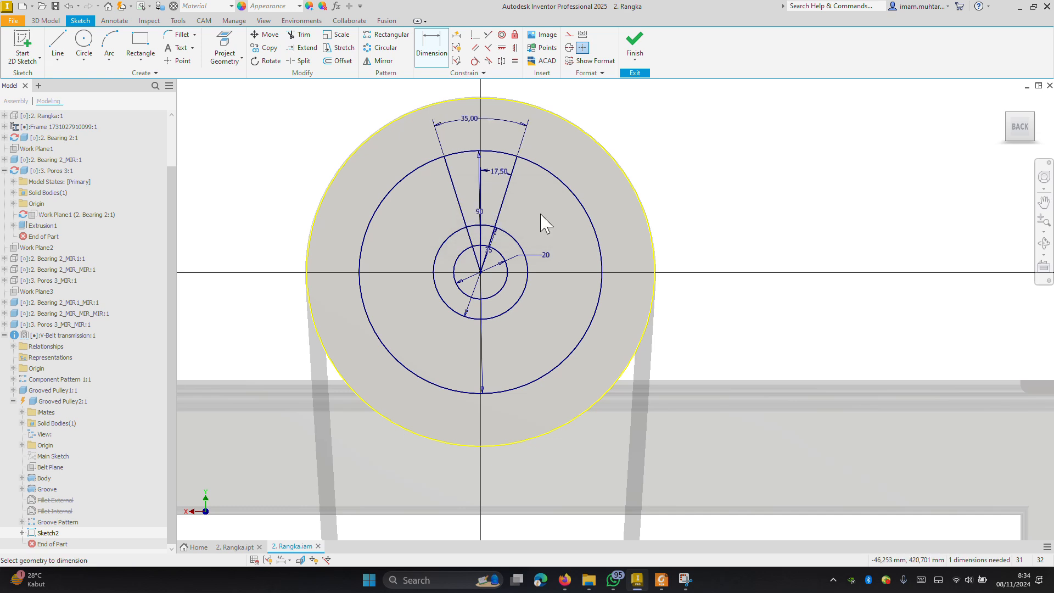
key("Escape")
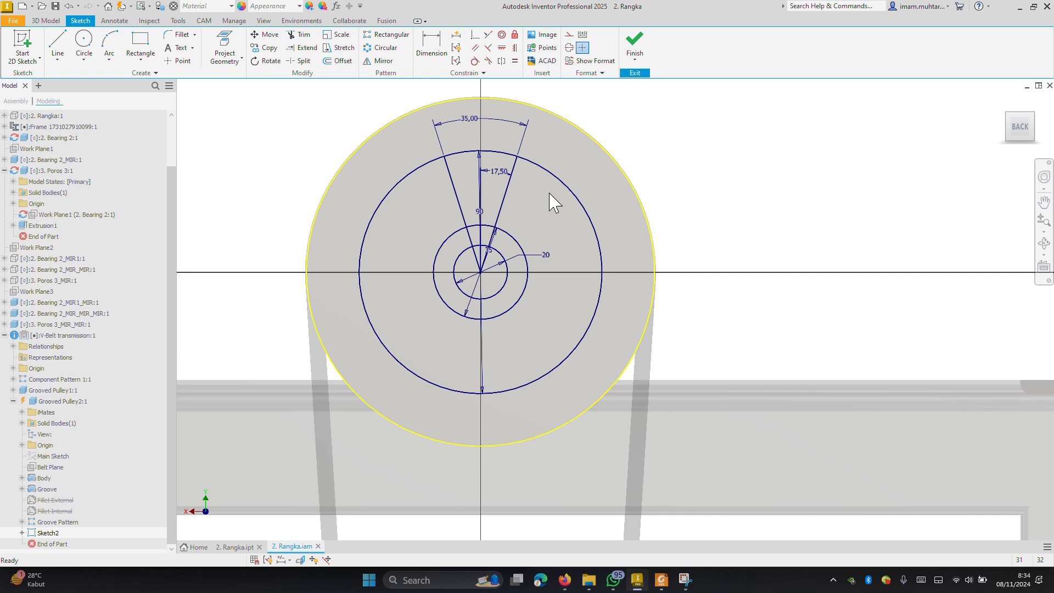
Trim the 90 mm circle outside the two radial lines and trim both lines inside the 35 mm hub circle, leaving a wedge
key("x")
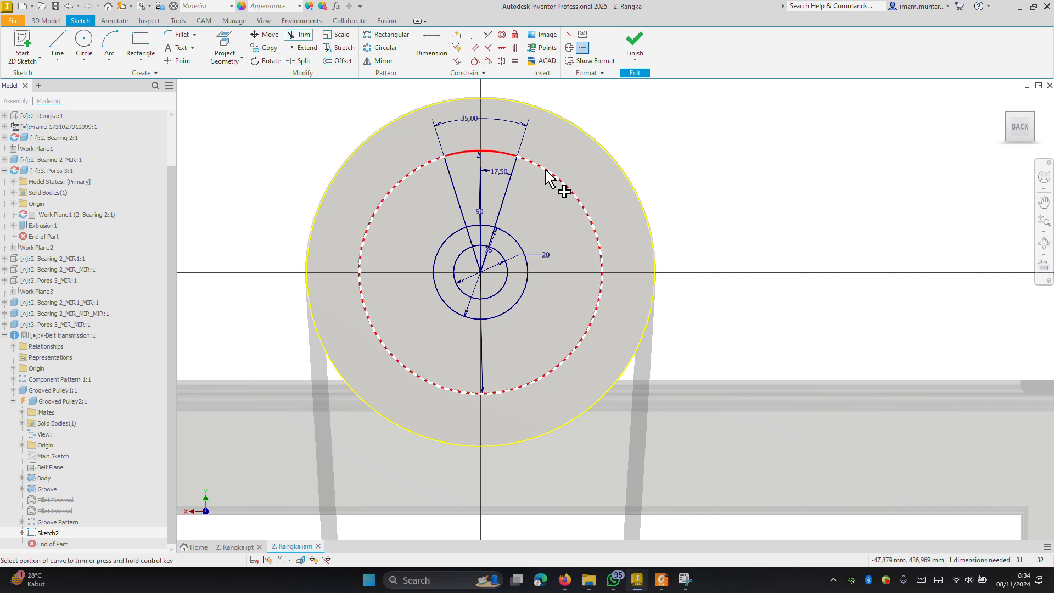
left_click(546, 174)
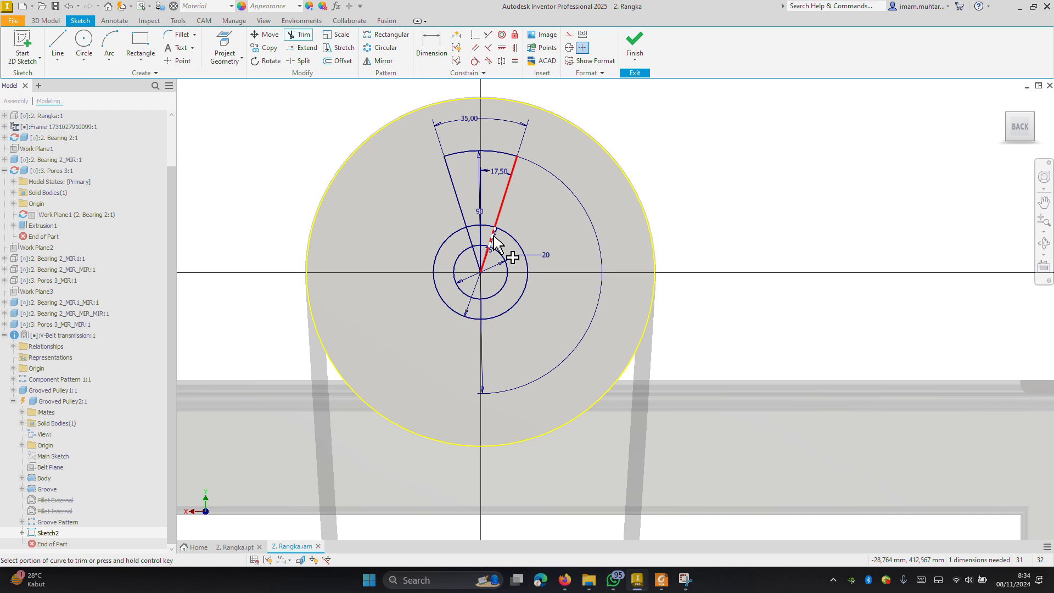
left_click(494, 237)
left_click(470, 237)
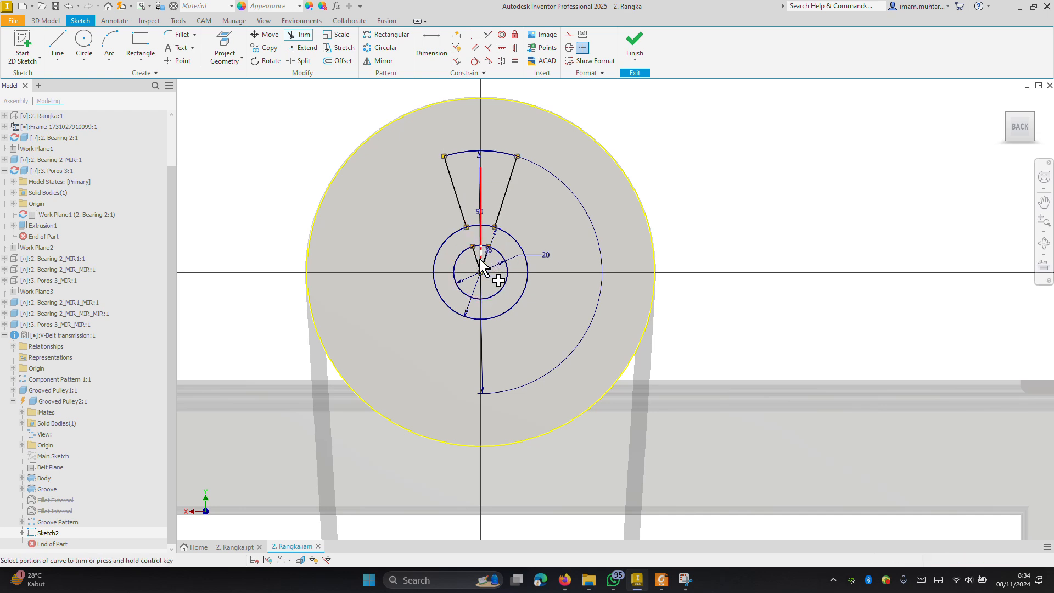
left_click(478, 262)
left_click(484, 260)
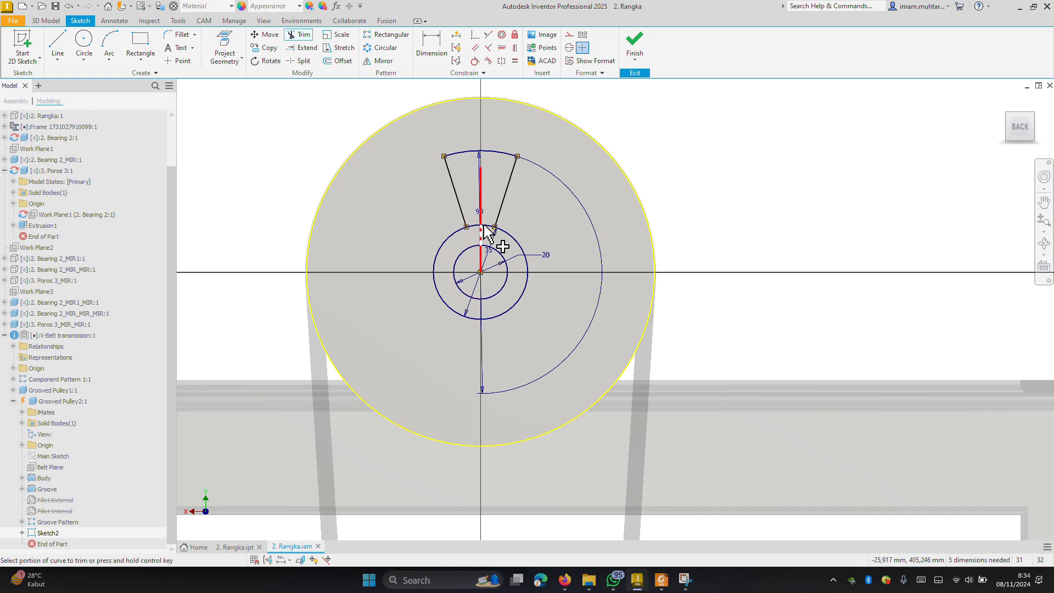
key("Escape")
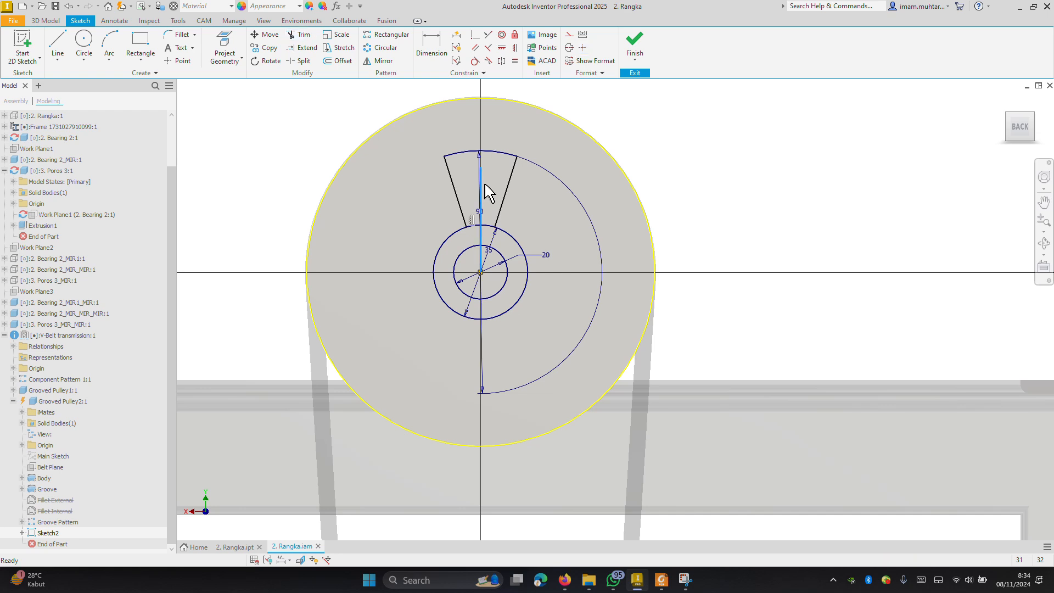
left_click(486, 185)
Extrude the wedge and the 20 mm centre circle as a cut through all of the pulley, in the flipped direction
key("F6")
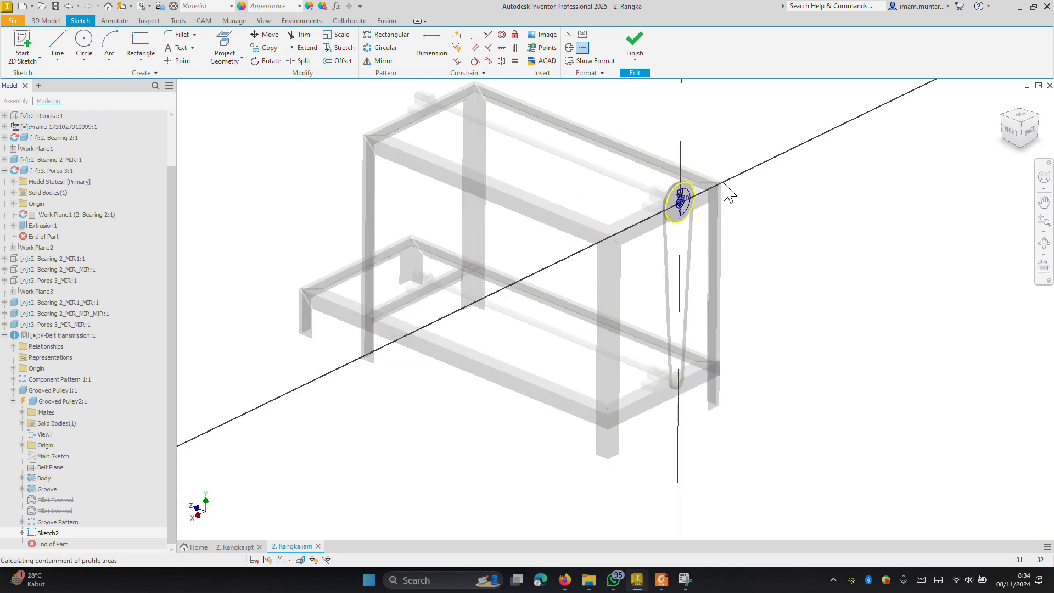
scroll(736, 196, "down", 8)
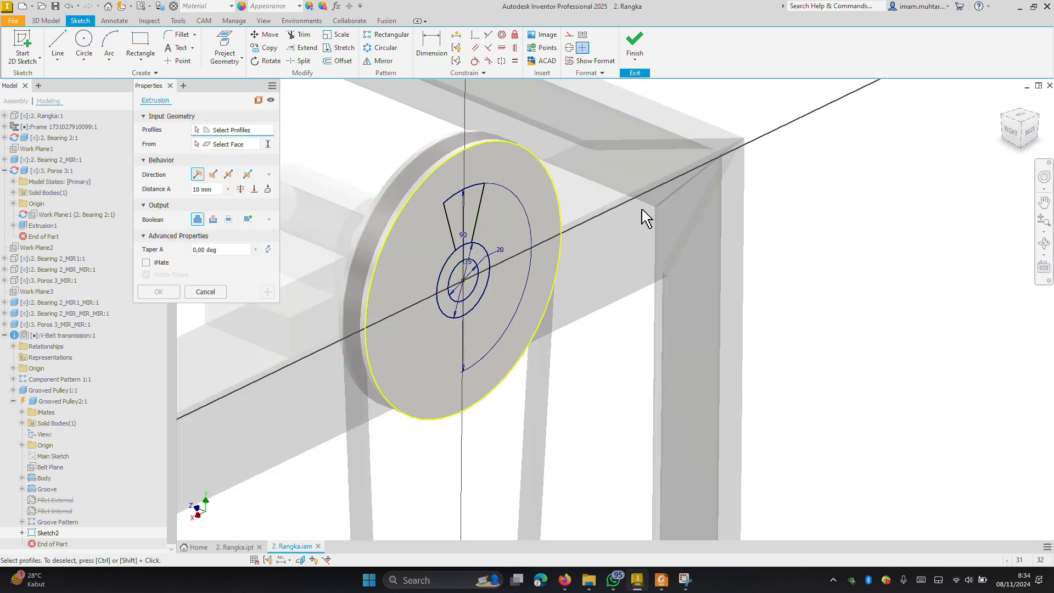
left_click(475, 209)
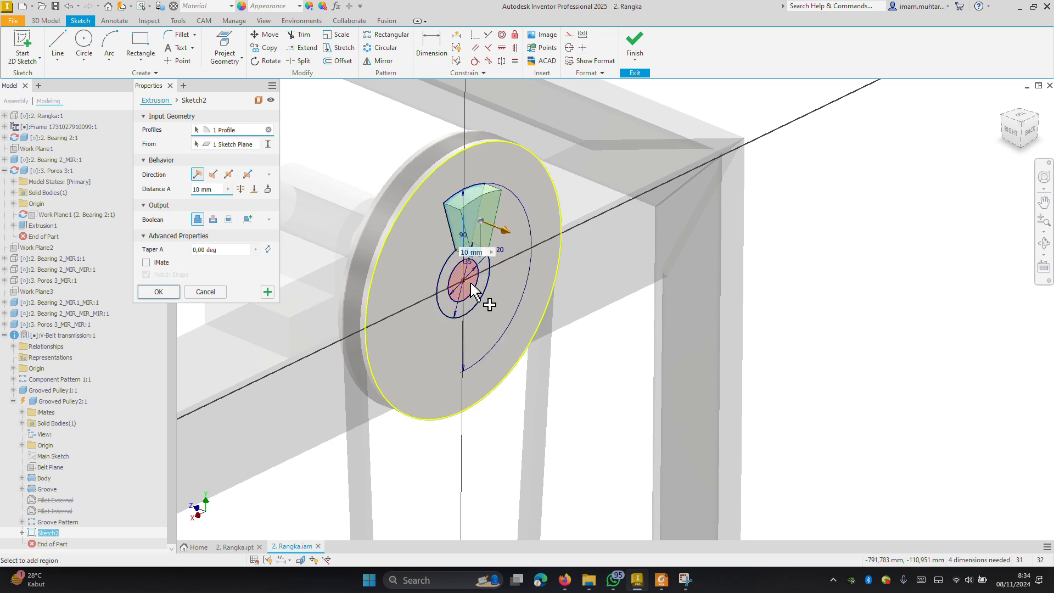
left_click(471, 284)
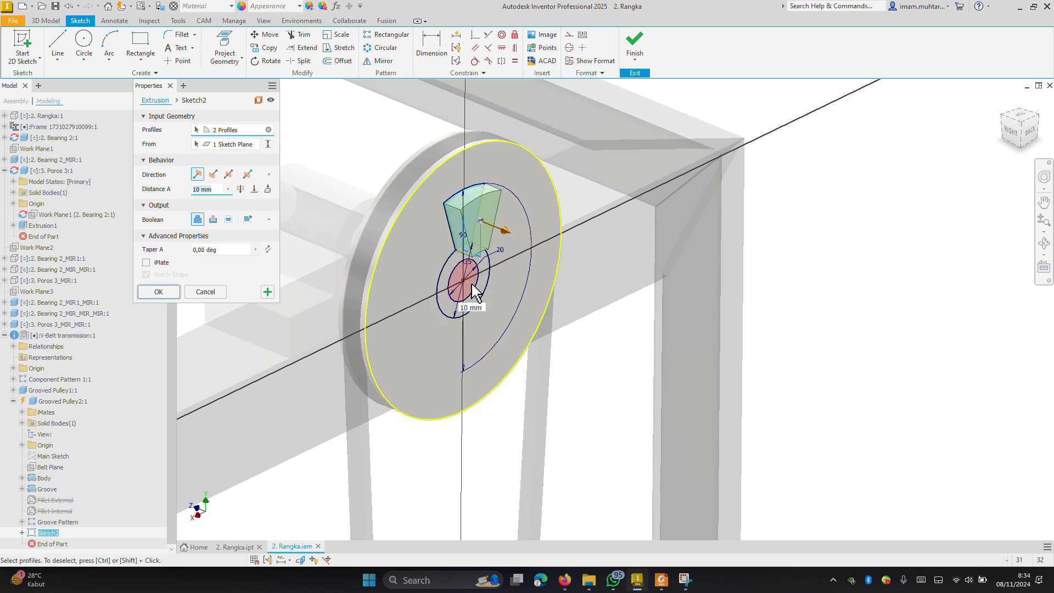
left_click(213, 174)
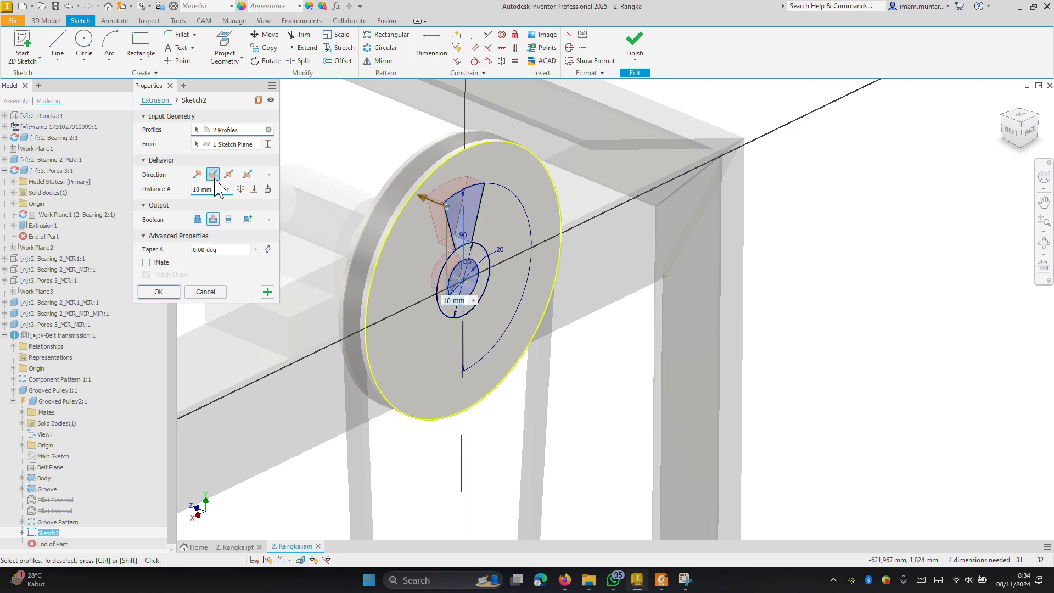
left_click(240, 189)
left_click(159, 291)
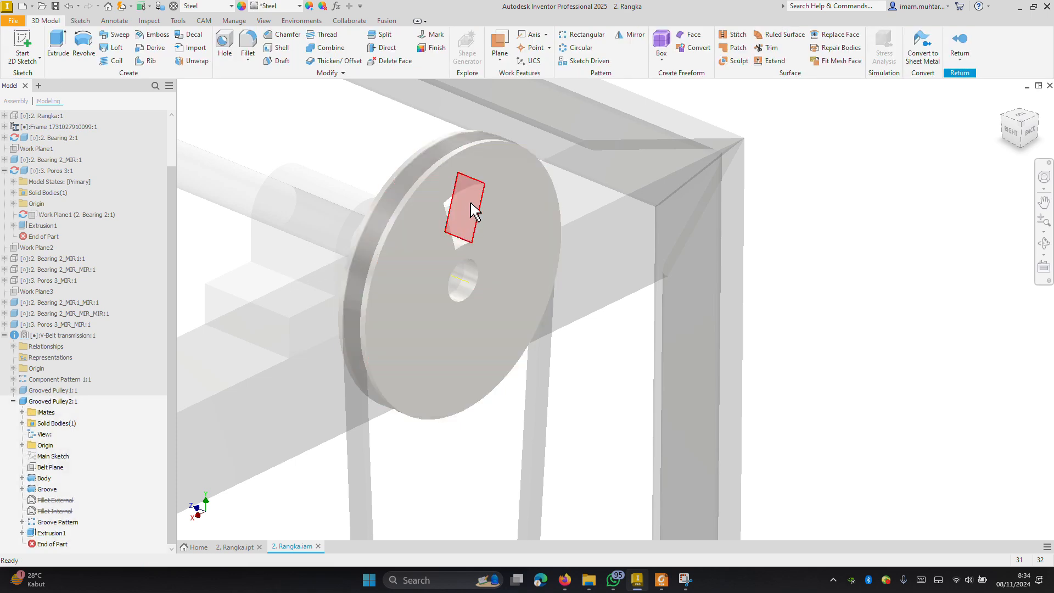
Create a circular pattern of the wedge cut with 6 occurrences over 360 degrees about the pulley's axis
left_click(574, 48)
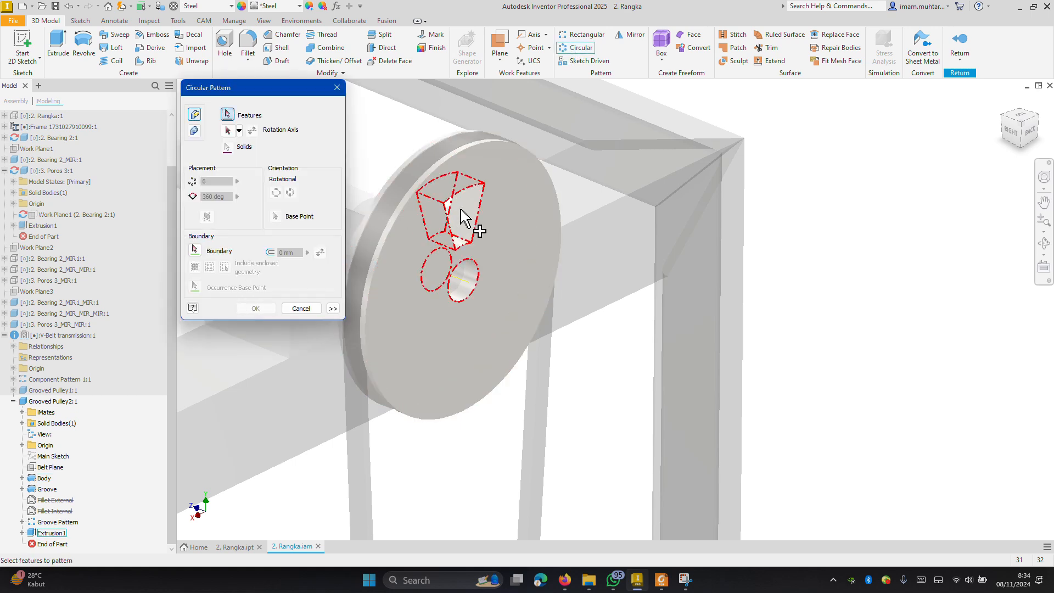
left_click(465, 218)
left_click(227, 131)
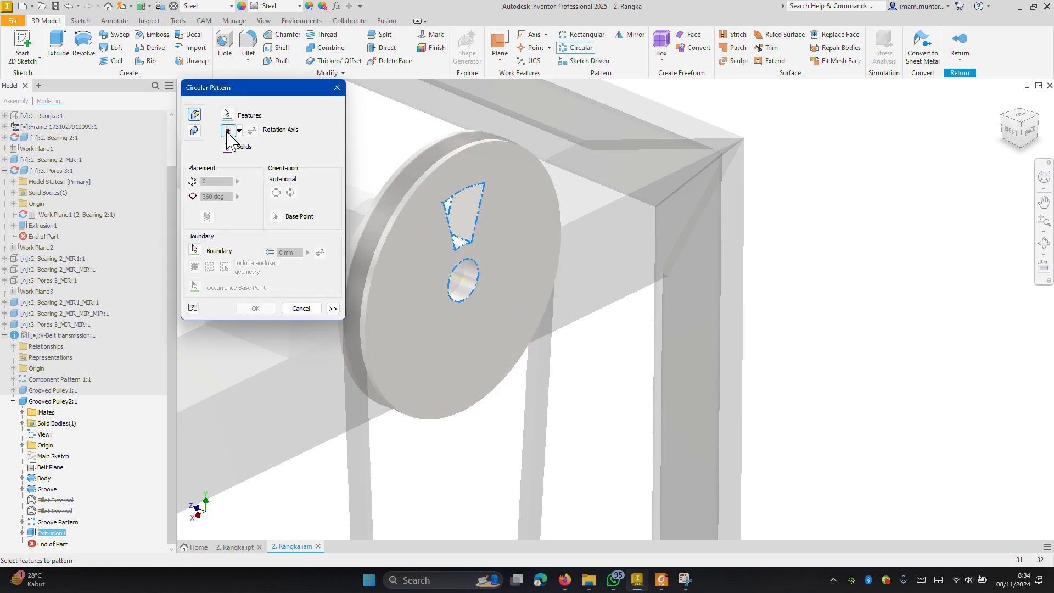
left_click(375, 305)
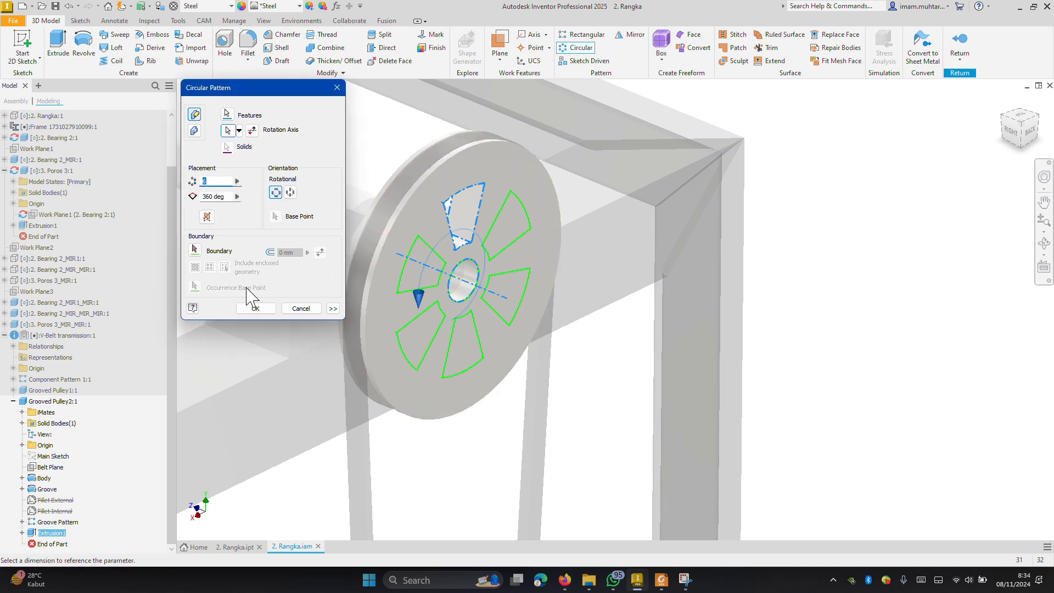
left_click(256, 309)
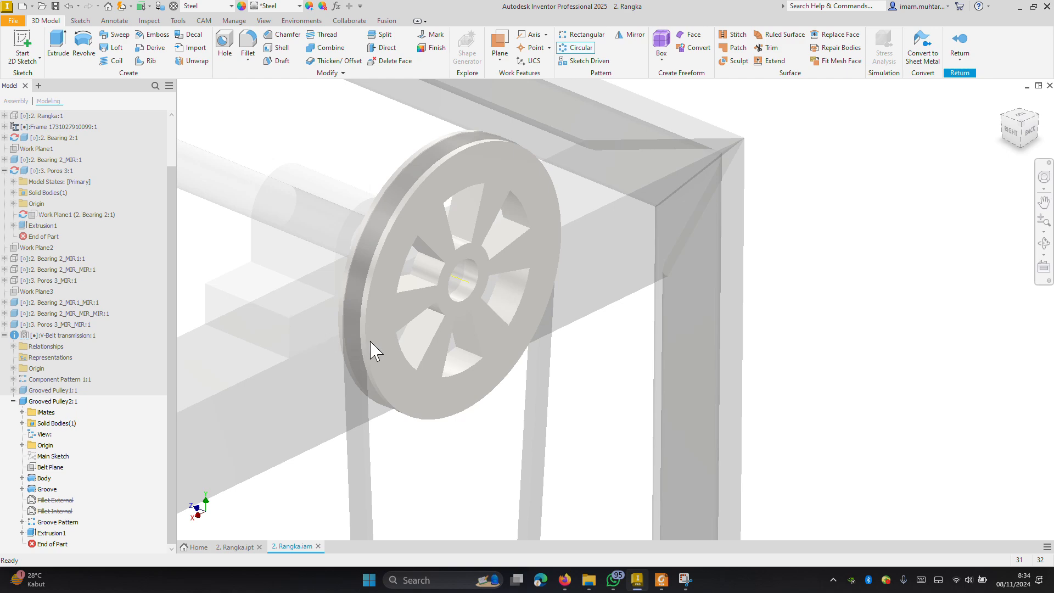
scroll(607, 370, "down", 2)
middle_click_drag(588, 379, 464, 360, "shift")
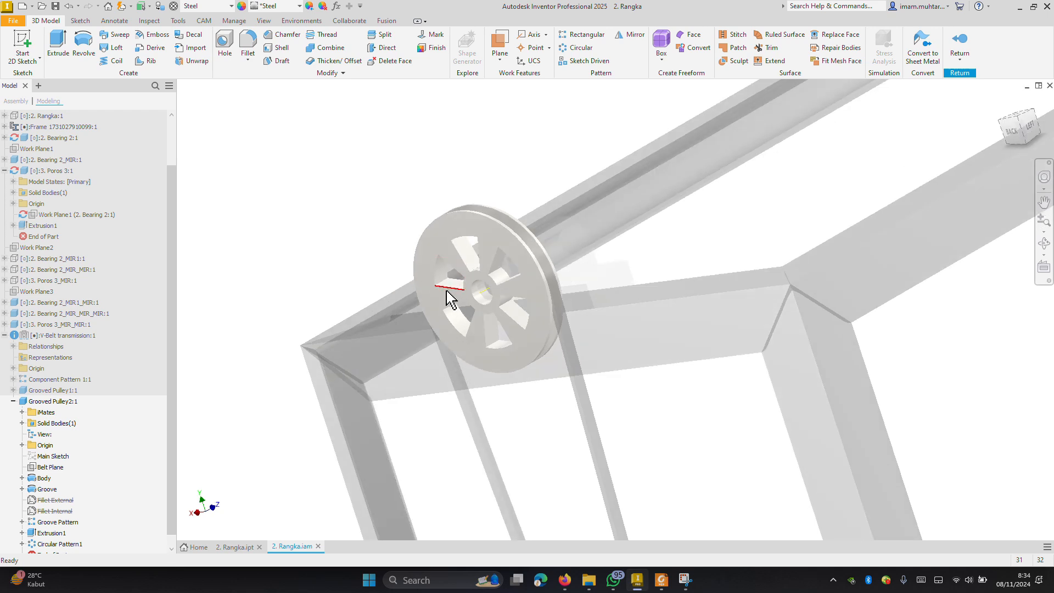
scroll(449, 299, "up", 2)
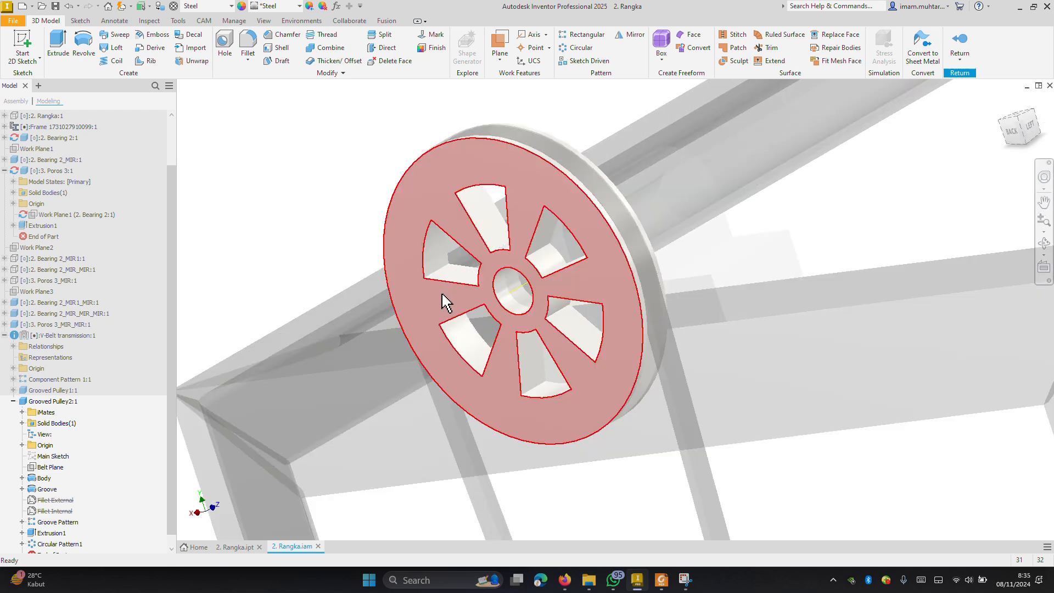
scroll(464, 278, "up", 3)
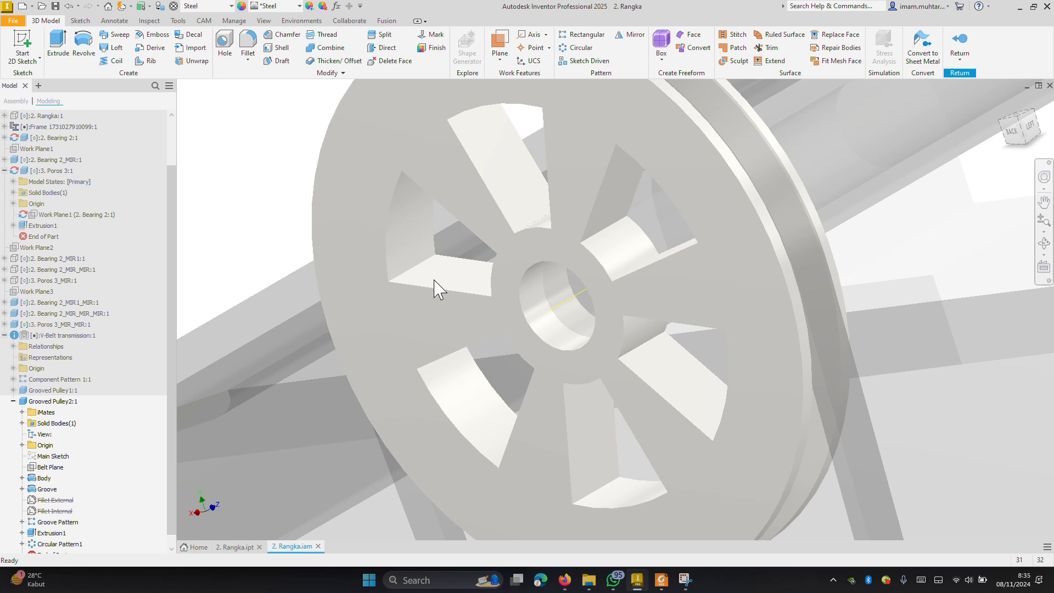
scroll(450, 288, "down", 5)
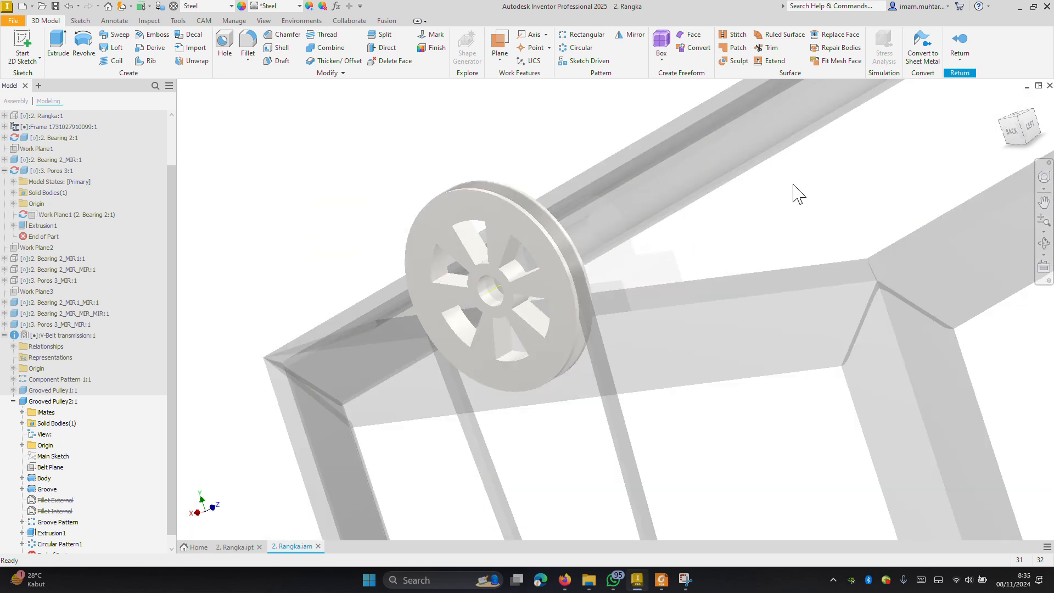
Check the pulley against the reference photo in Firefox and return from editing the pulley to the 2. Rangka assembly in Inventor
left_click(587, 546)
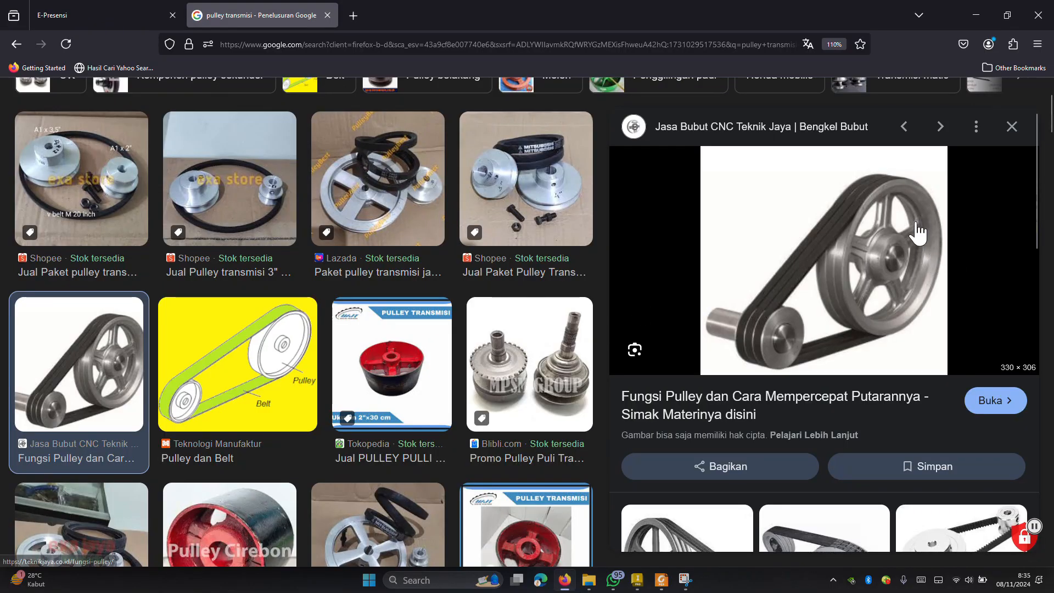
left_click(642, 582)
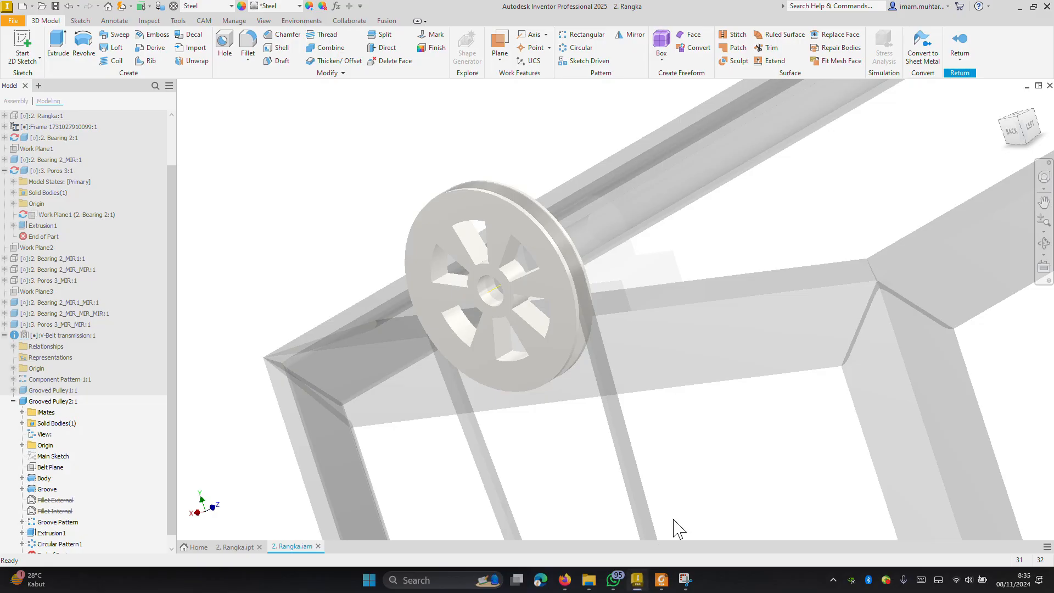
left_click(961, 41)
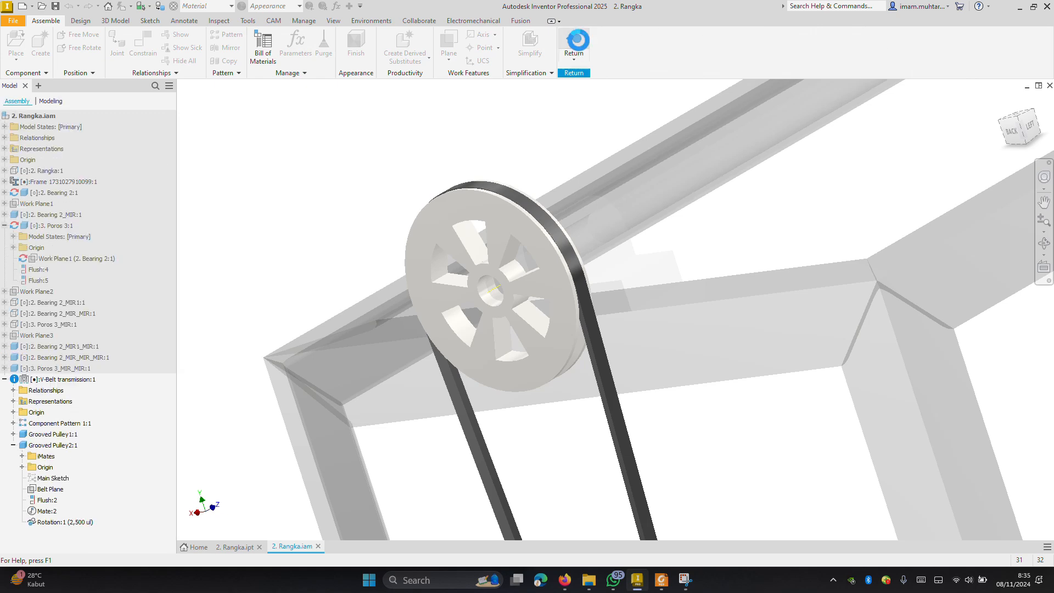
Inspect the belt drive, both pulleys and the two shafts on the frame from several angles
scroll(623, 228, "down", 10)
key("F4")
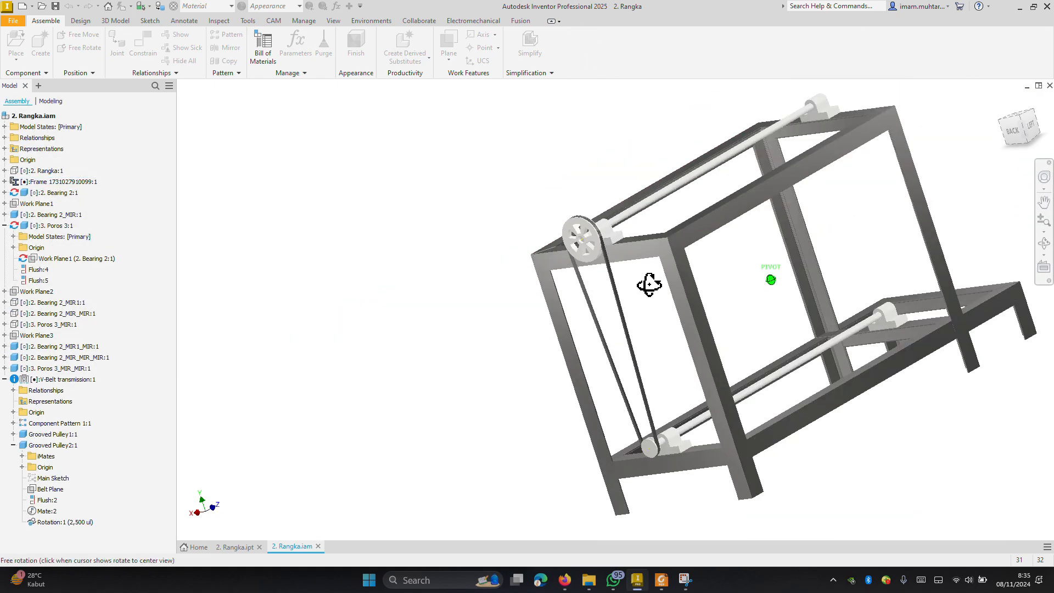
left_click_drag(649, 284, 724, 284)
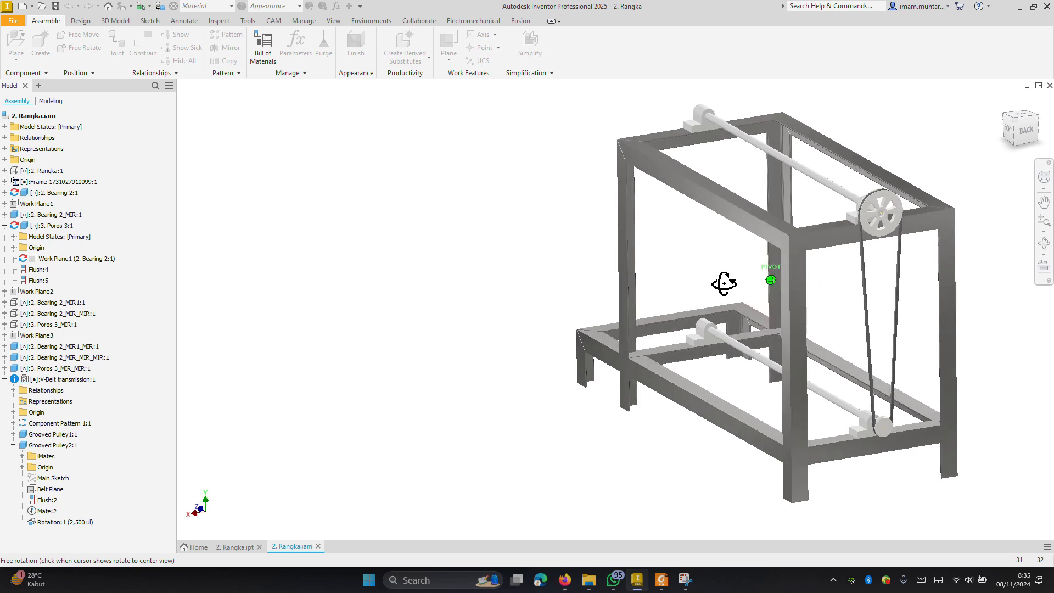
key("Escape")
scroll(560, 282, "down", 3)
scroll(687, 251, "up", 6)
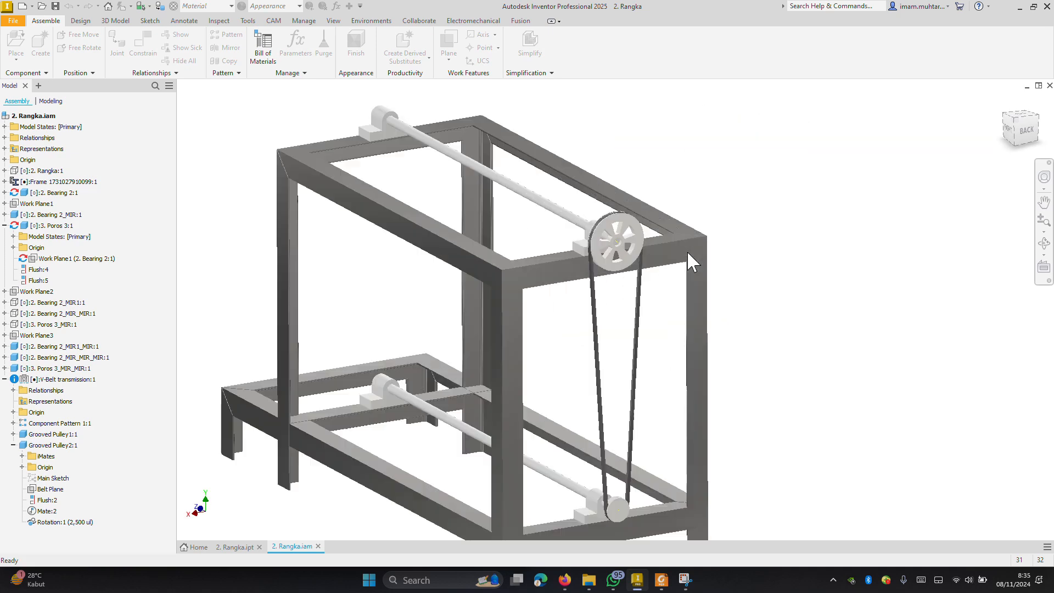
key("F4")
left_click_drag(617, 312, 644, 305)
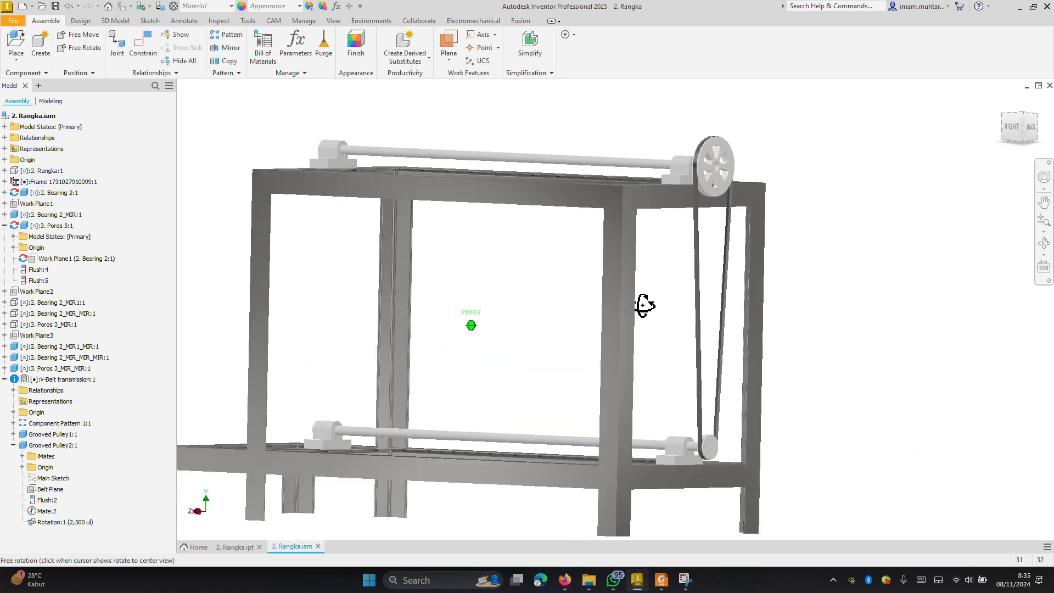
key("F6")
key("Escape")
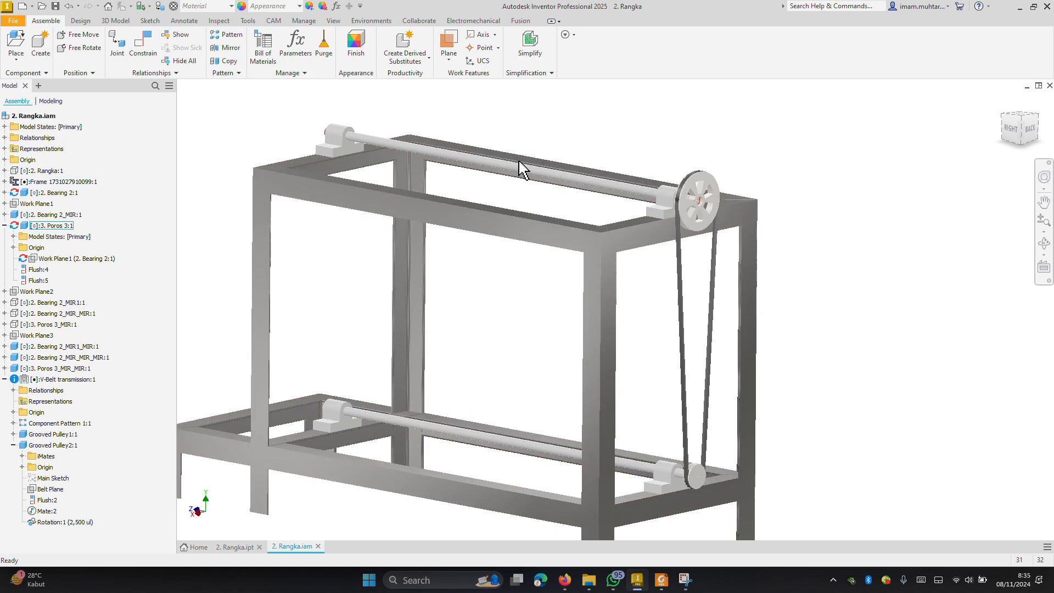
Start a spur gear pair with module 2,5, 20 teeth on Gear 1 and 60 teeth on Gear 2, and calculate it
left_click(81, 21)
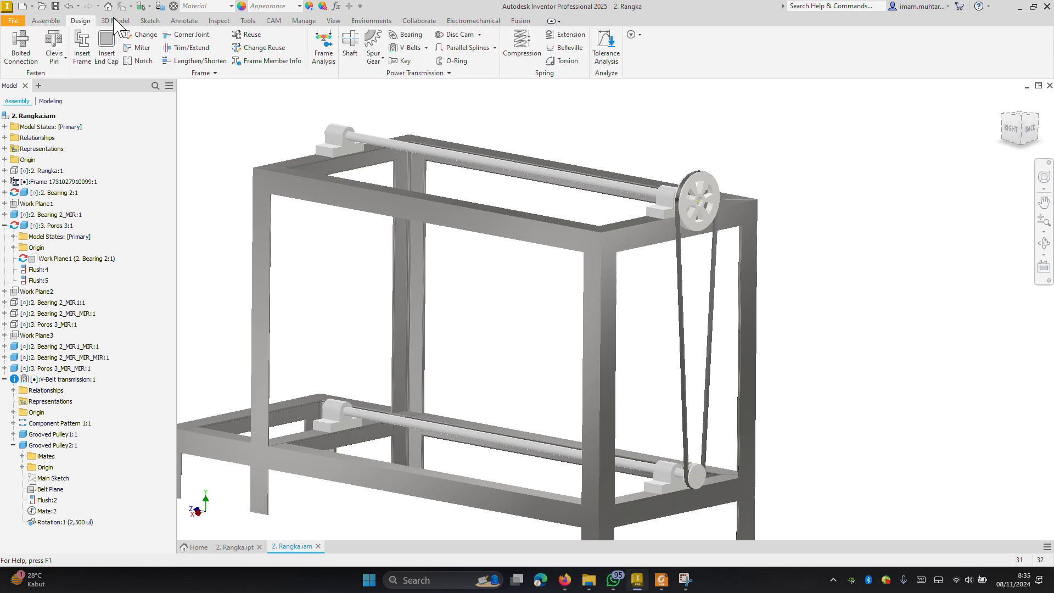
scroll(665, 216, "down", 3)
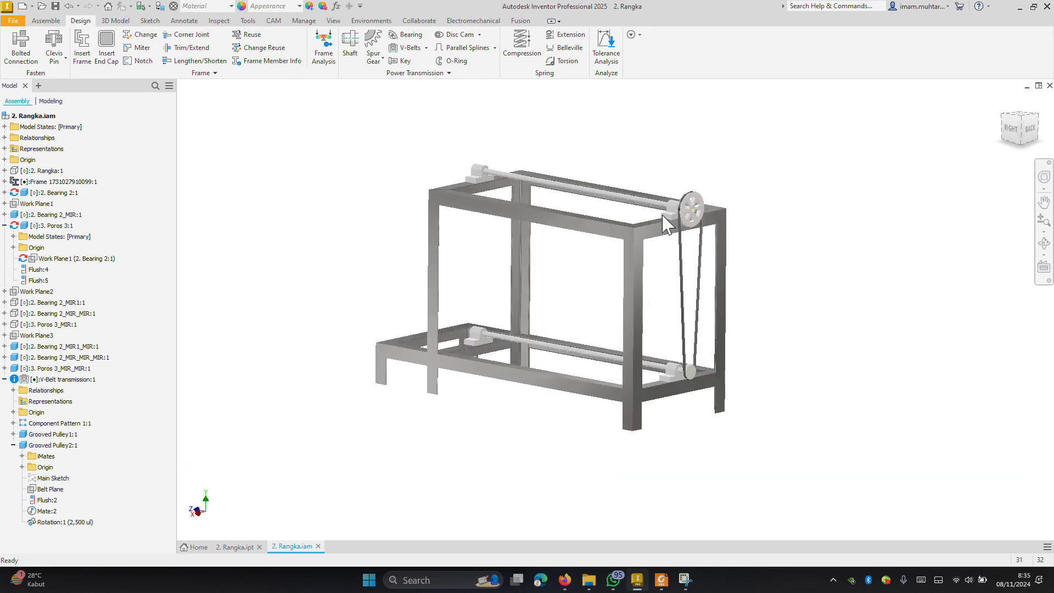
left_click(374, 61)
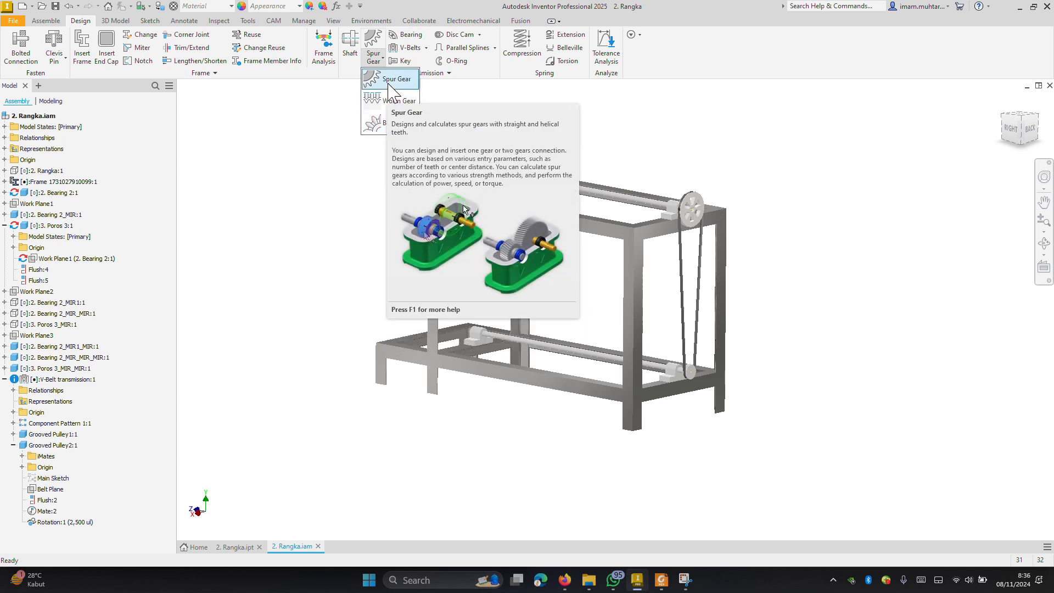
left_click(391, 86)
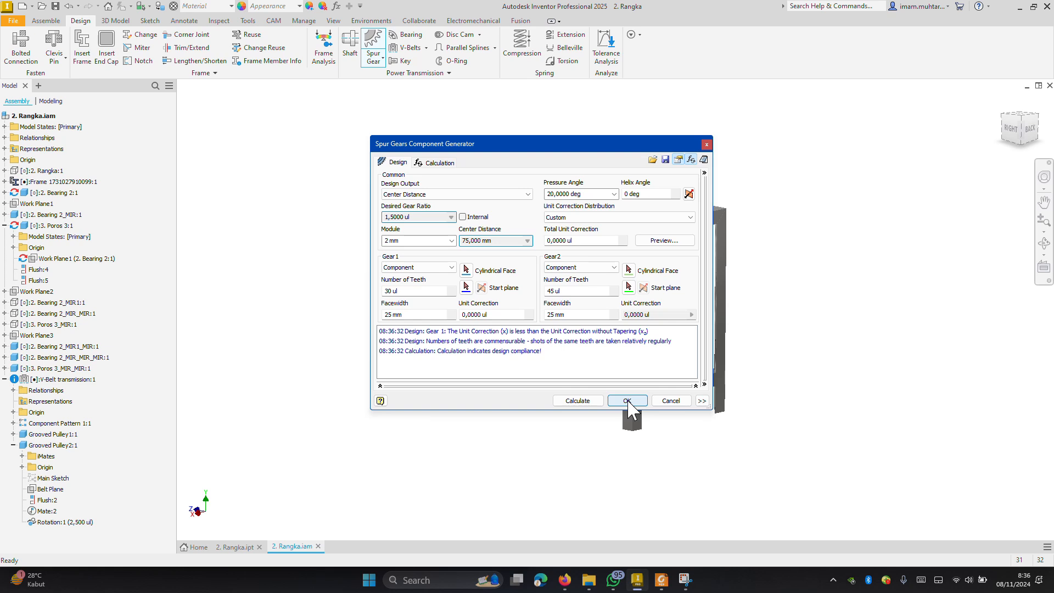
left_click_drag(515, 148, 294, 68)
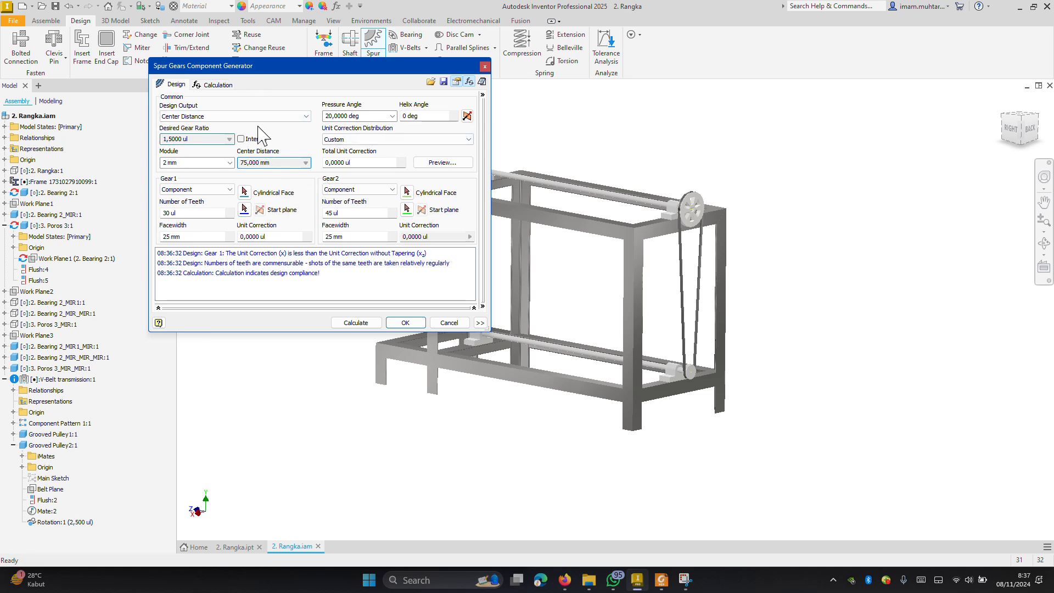
left_click(217, 164)
type("2,5")
left_click(199, 213)
left_click_drag(208, 215, 140, 214)
left_click(348, 213)
left_click(360, 325)
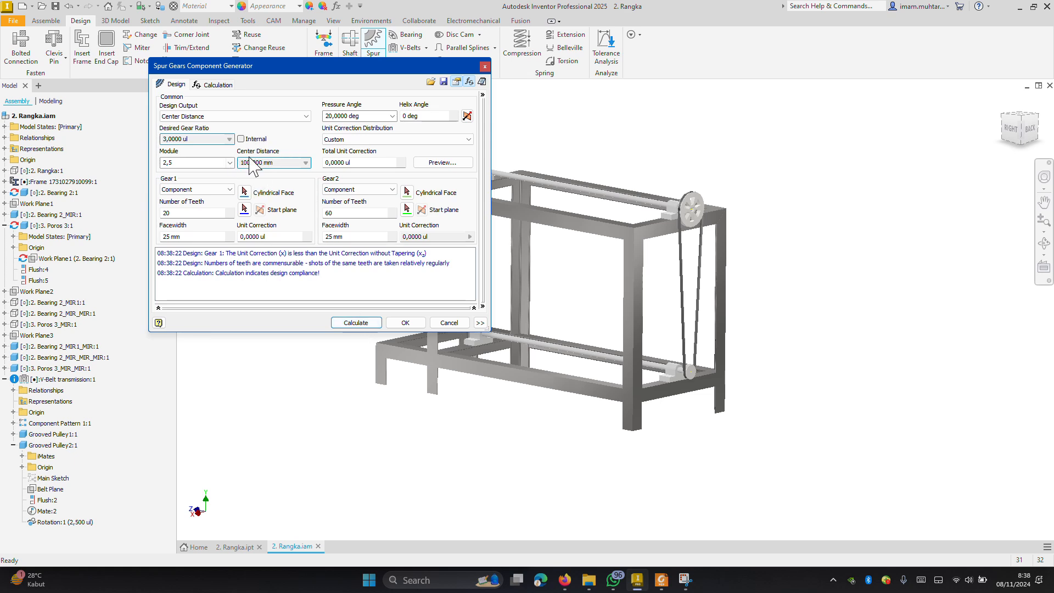
Set Gear 2 to 40 teeth, recalculate the pair and review the dimensions of Gear 1 in the preview
left_click_drag(336, 214, 301, 209)
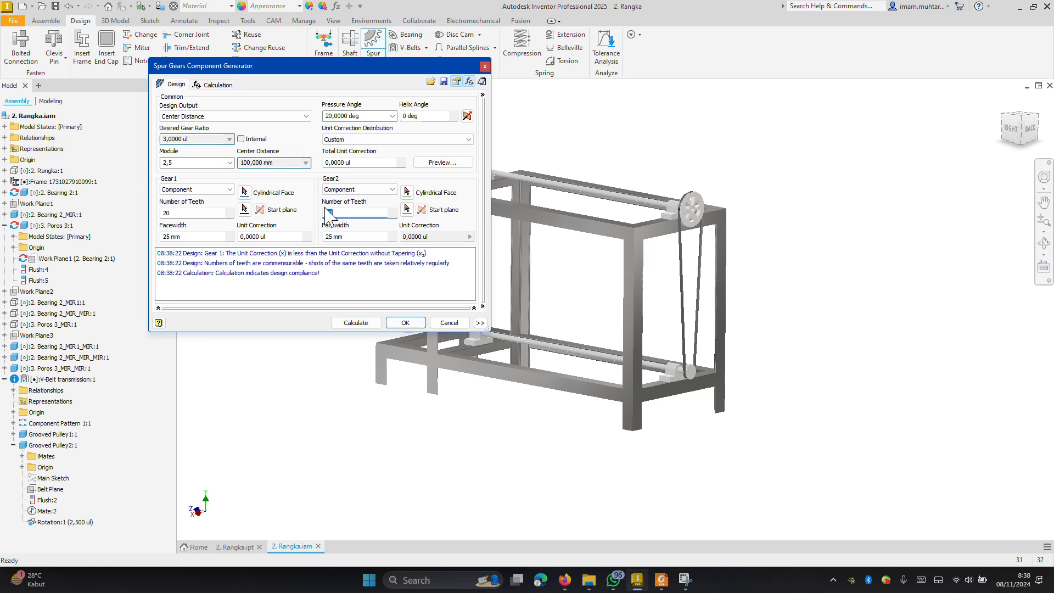
type("40")
left_click(367, 324)
left_click(443, 163)
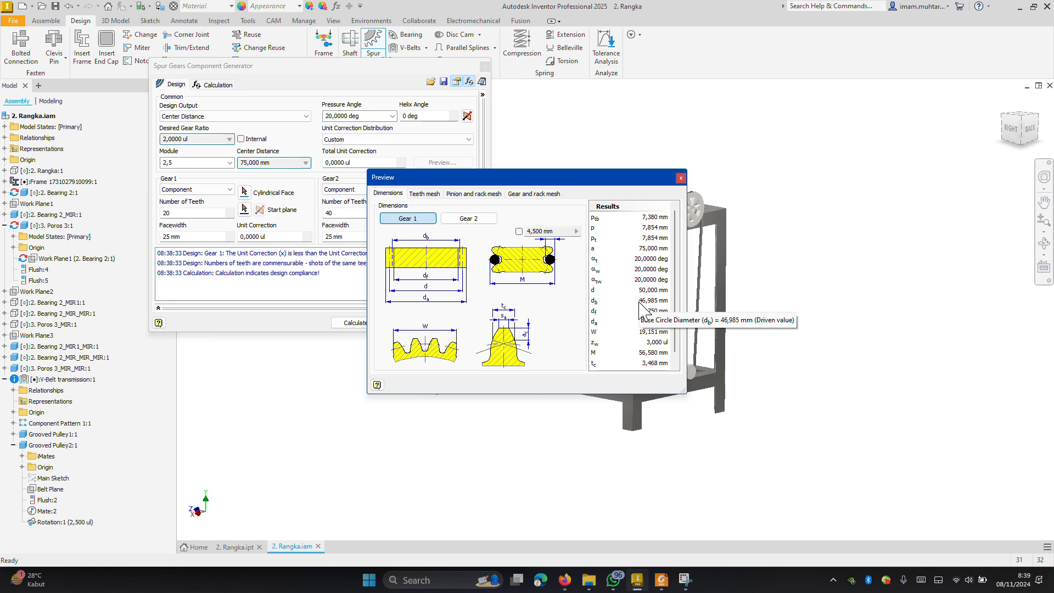
left_click(682, 178)
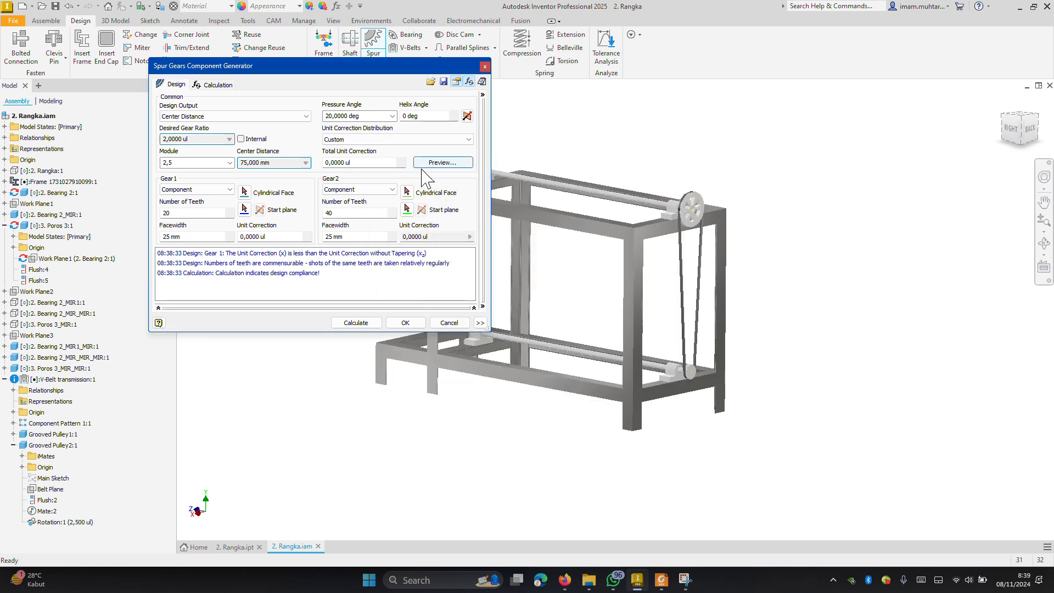
Generate the spur gear pair and place it in empty space beside the frame's upper shaft
left_click(406, 323)
left_click(407, 267)
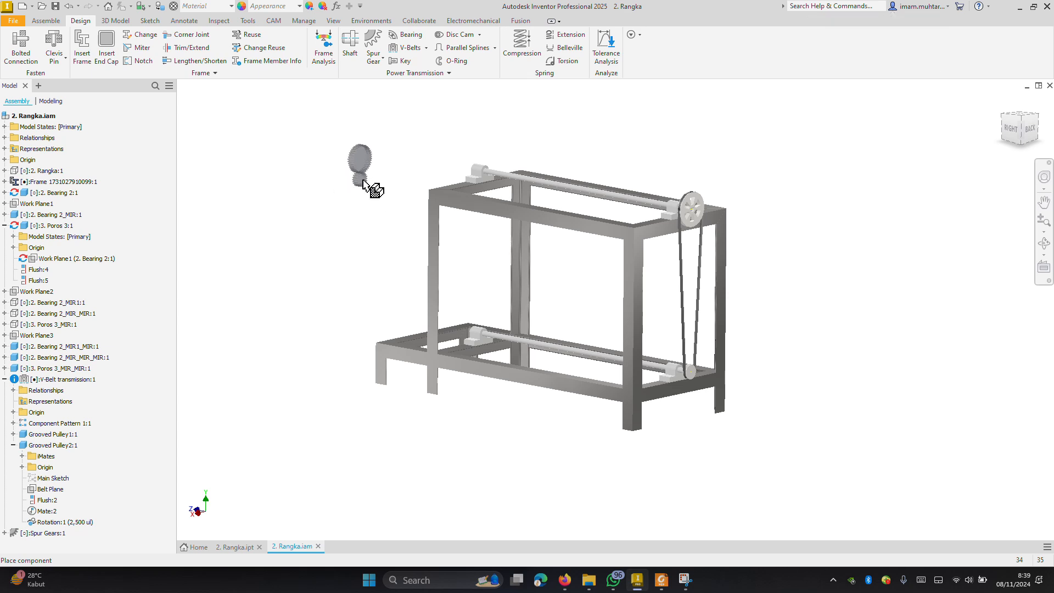
left_click(363, 181)
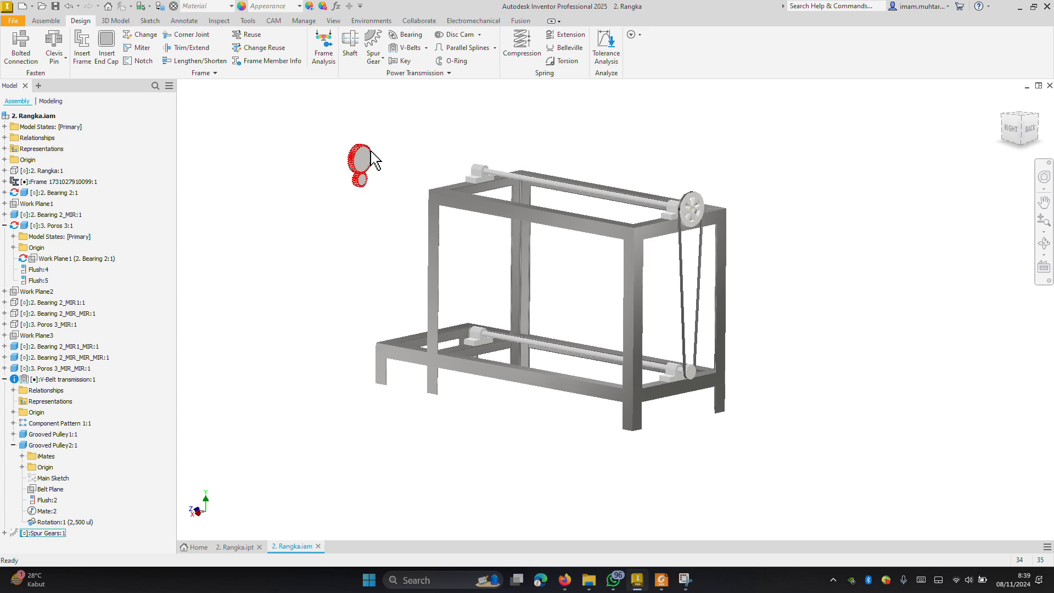
Move the spur gear pair closer to the pulley-free end of the upper shaft and check its position from another angle
scroll(370, 159, "up", 3)
scroll(368, 175, "down", 2)
left_click_drag(367, 176, 412, 196)
middle_click_drag(412, 195, 543, 261, "shift")
scroll(687, 282, "up", 2)
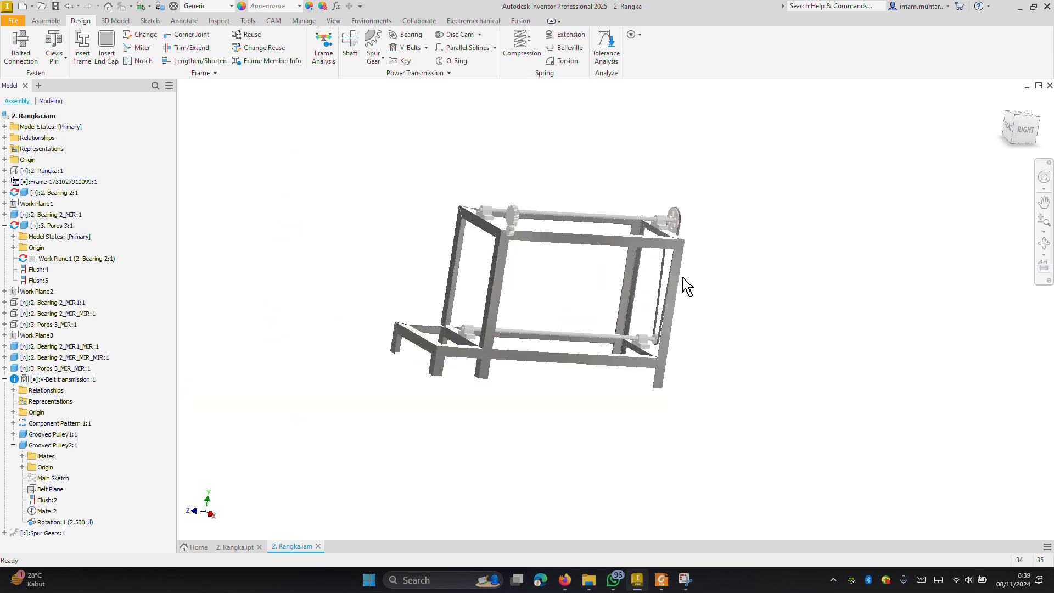
scroll(476, 219, "down", 6)
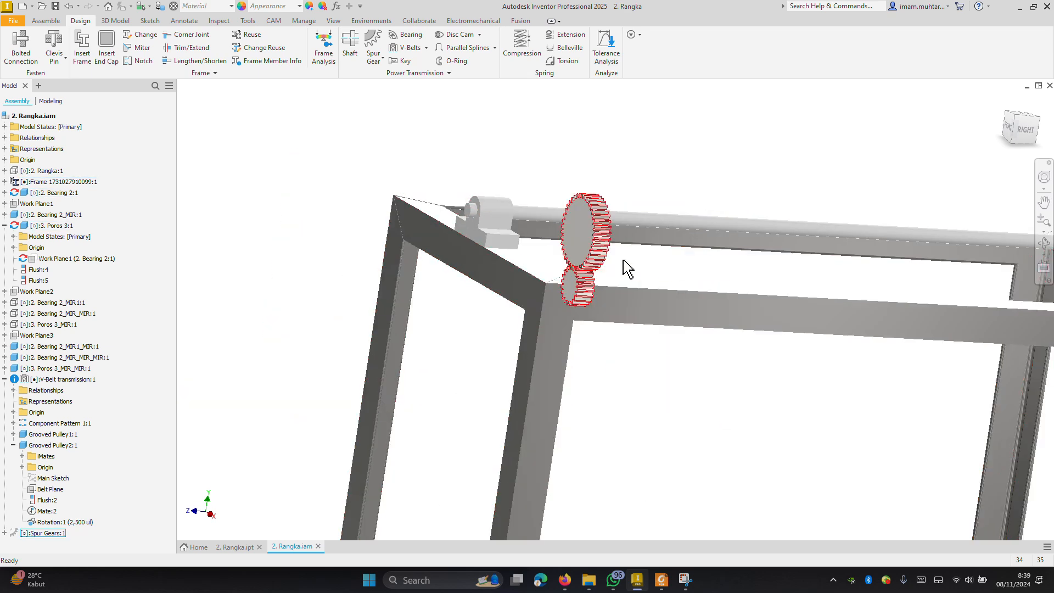
scroll(615, 258, "up", 4)
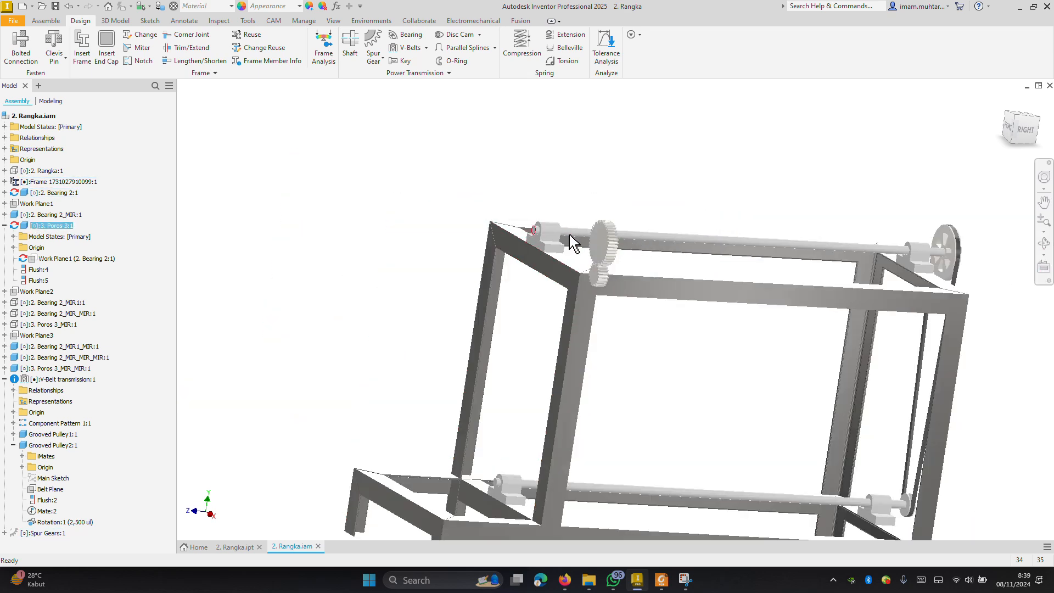
Open the upper shaft 3. Poros 3 for in-place editing
left_click(535, 237)
scroll(535, 238, "down", 3)
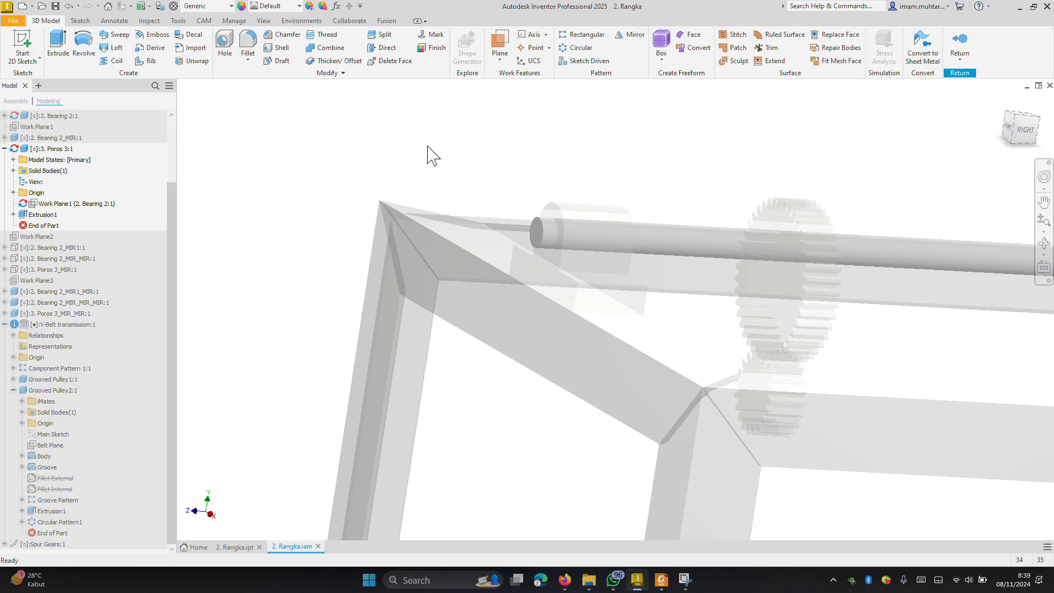
left_click(391, 48)
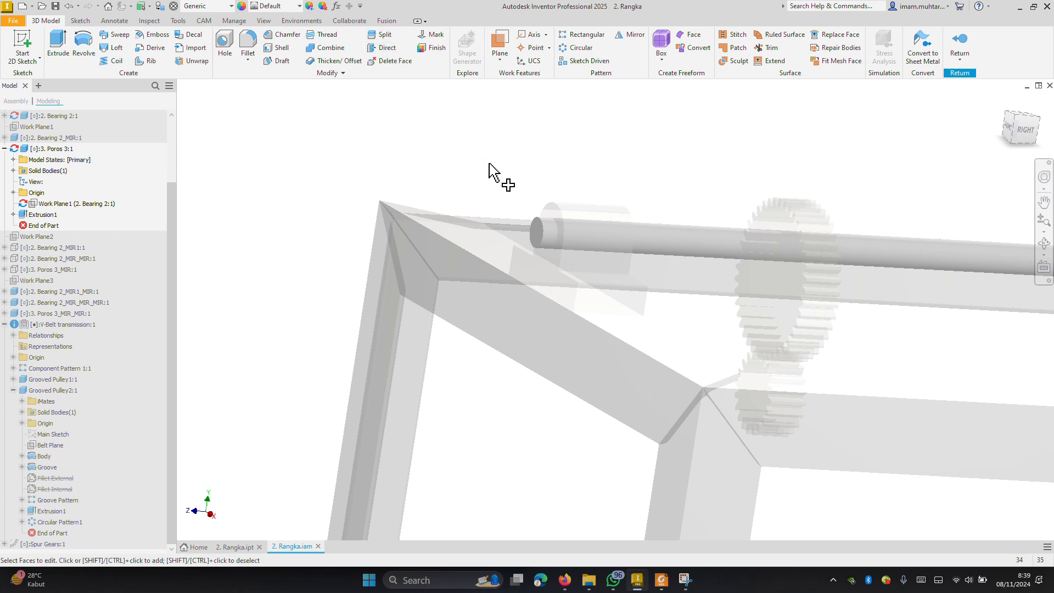
left_click(534, 233)
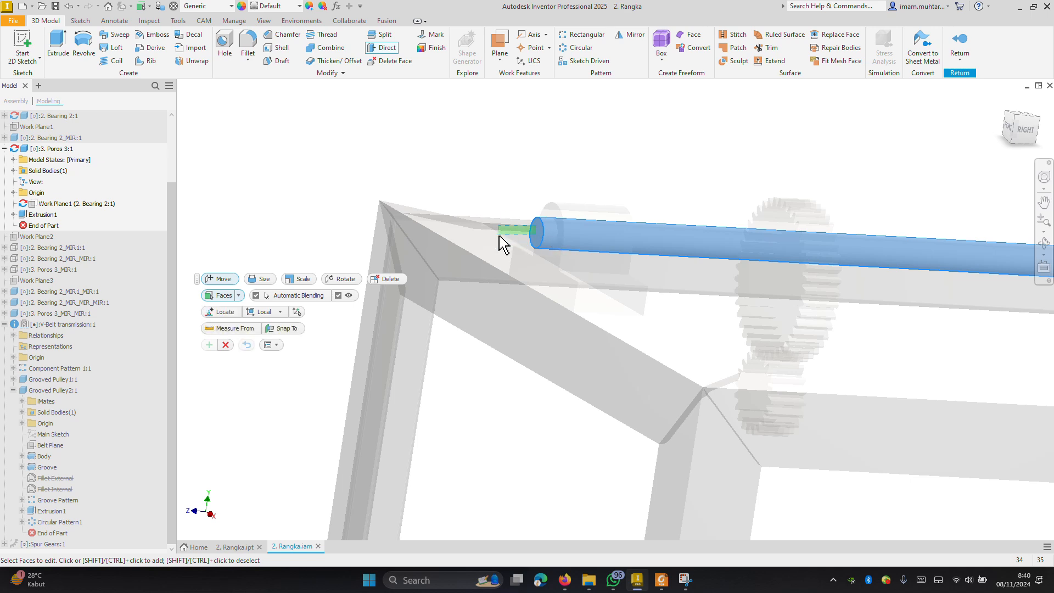
key("Escape")
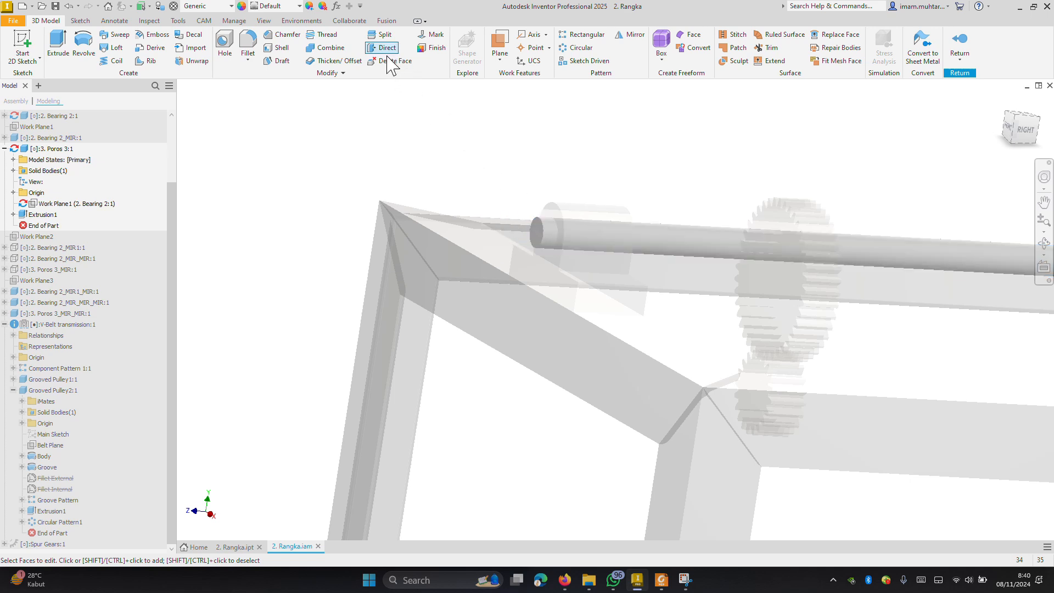
left_click(347, 61)
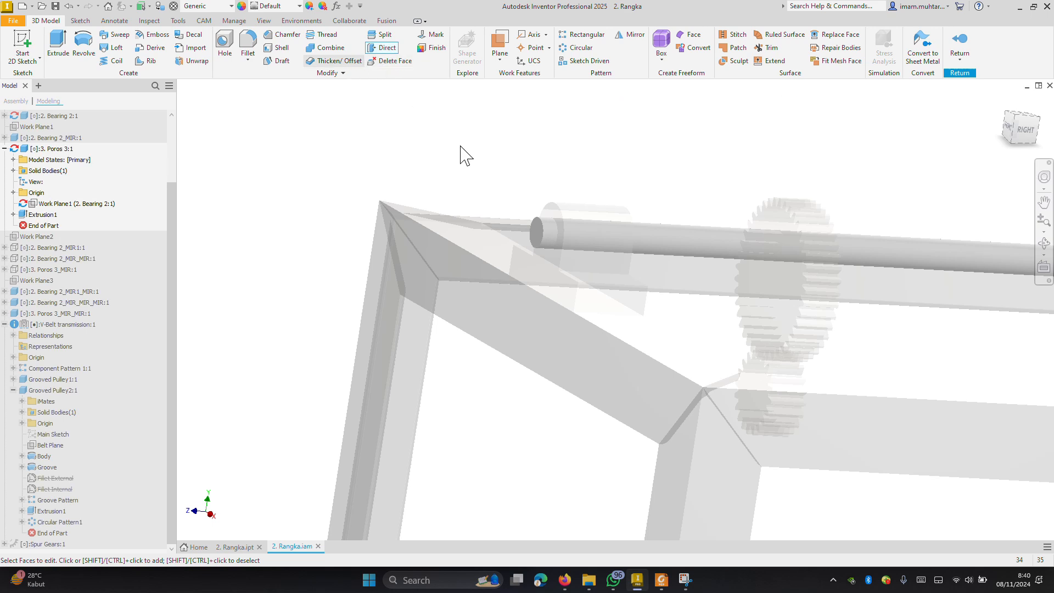
left_click(536, 227)
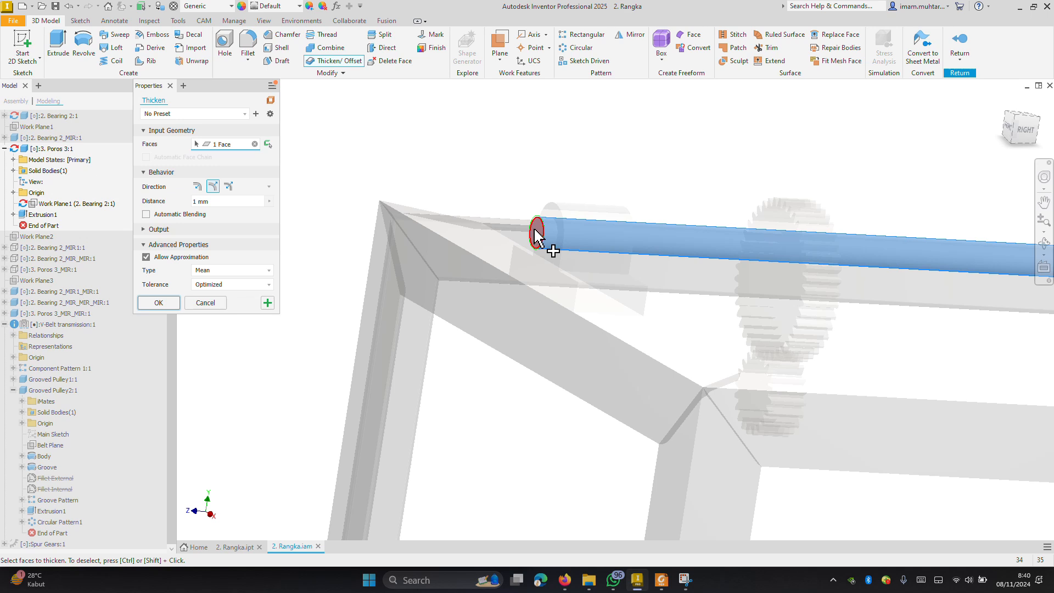
left_click(524, 235, "ctrl")
key("Escape")
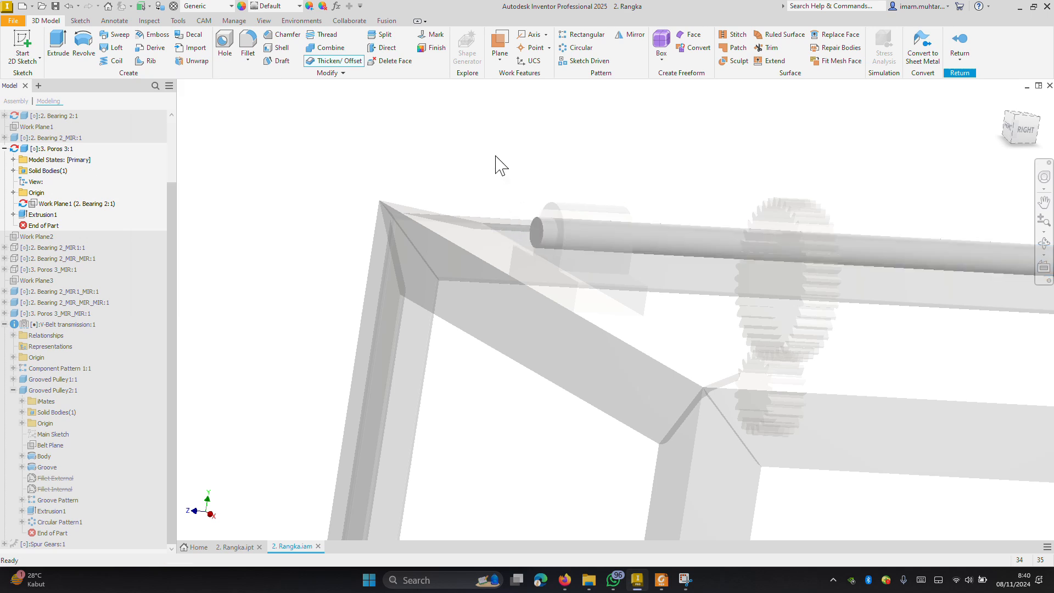
left_click(383, 35)
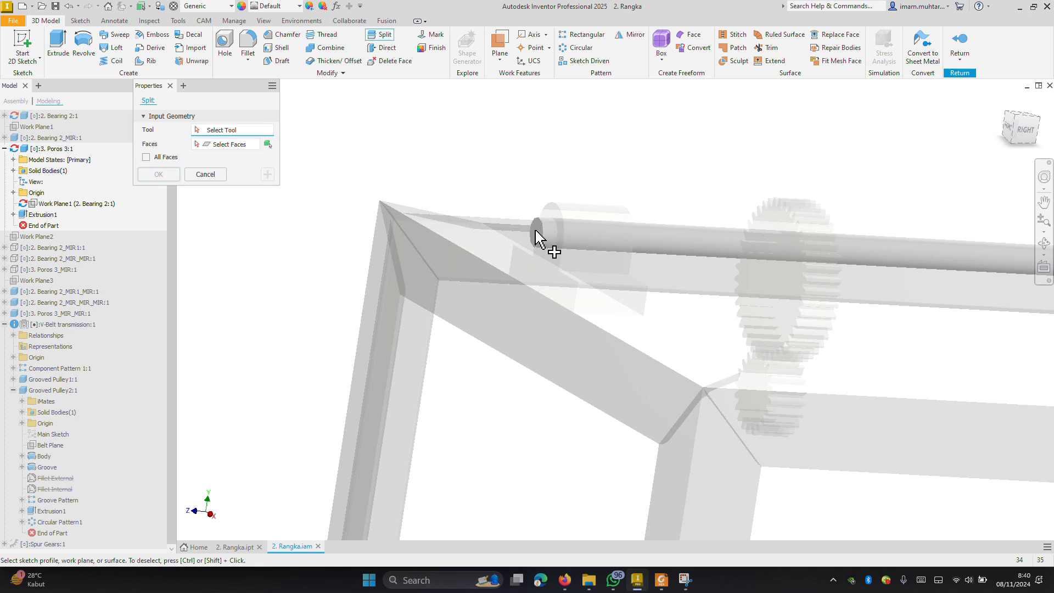
left_click(236, 145)
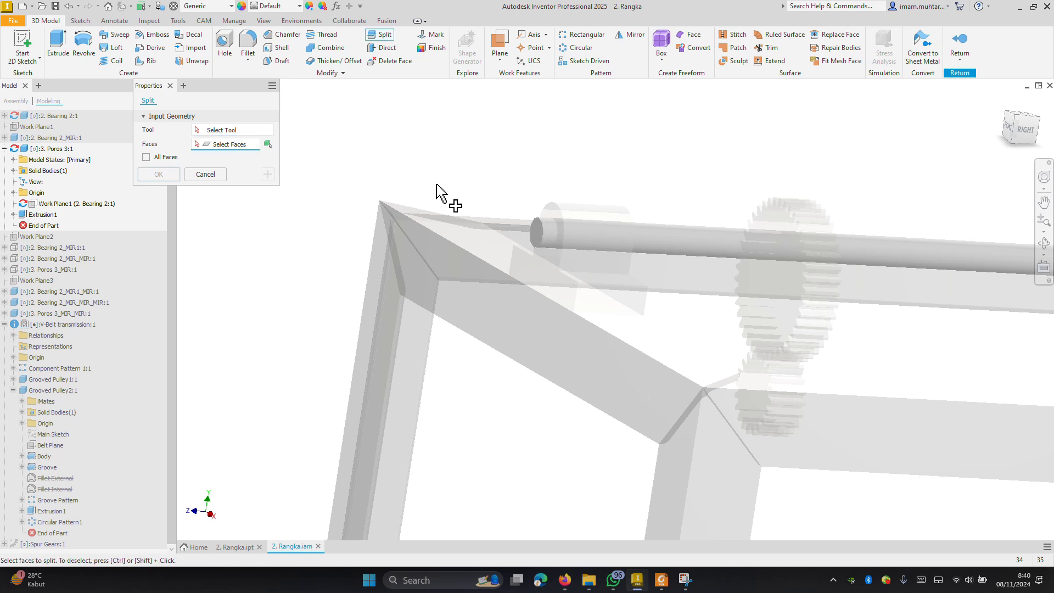
left_click(537, 233)
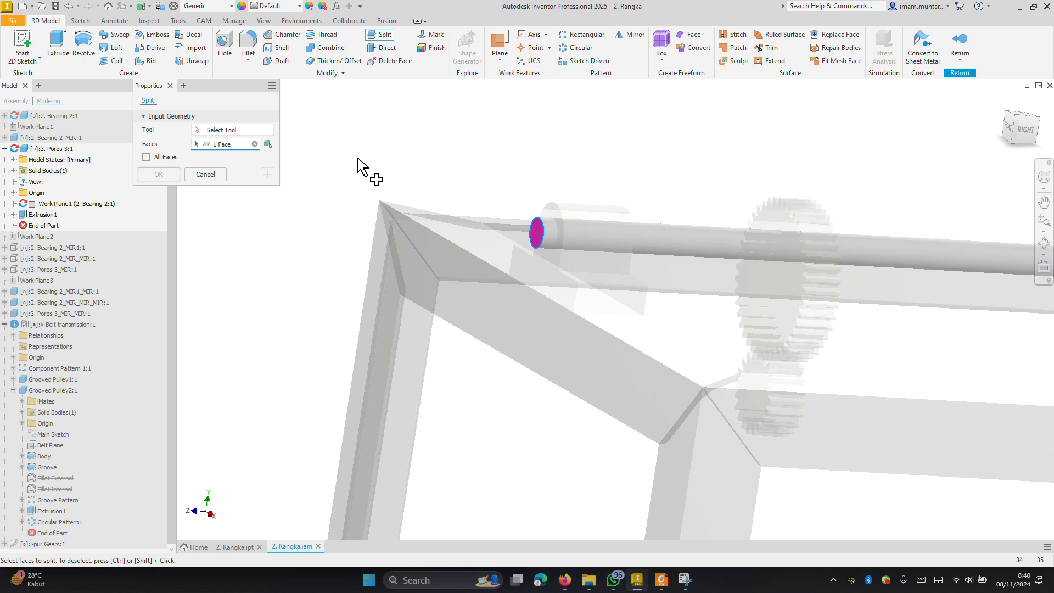
key("Escape")
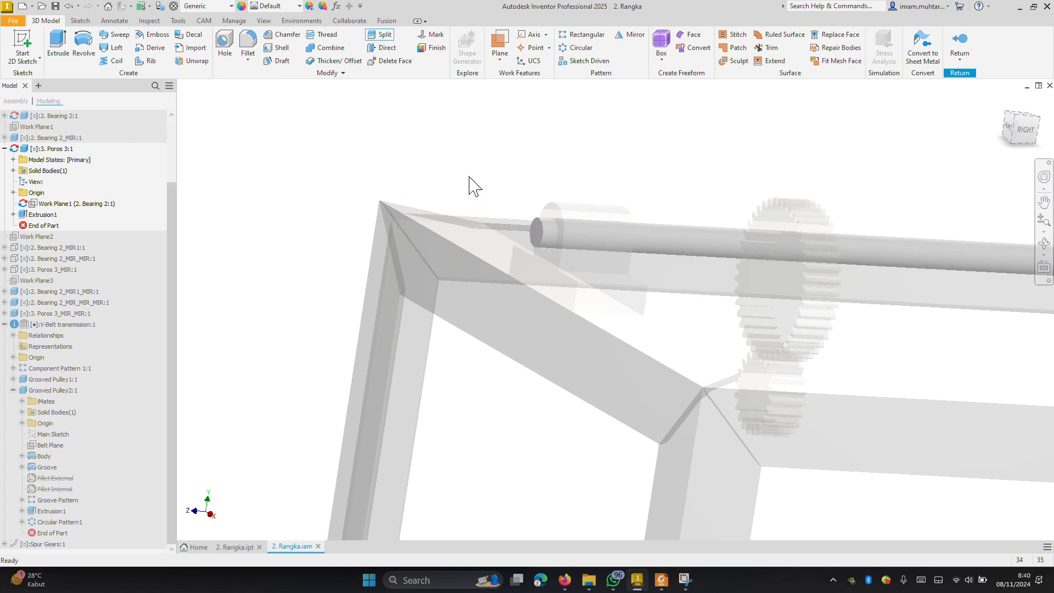
Set Distance A of the upper shaft's extrusion to 30 mm and return to the assembly
right_click(30, 214)
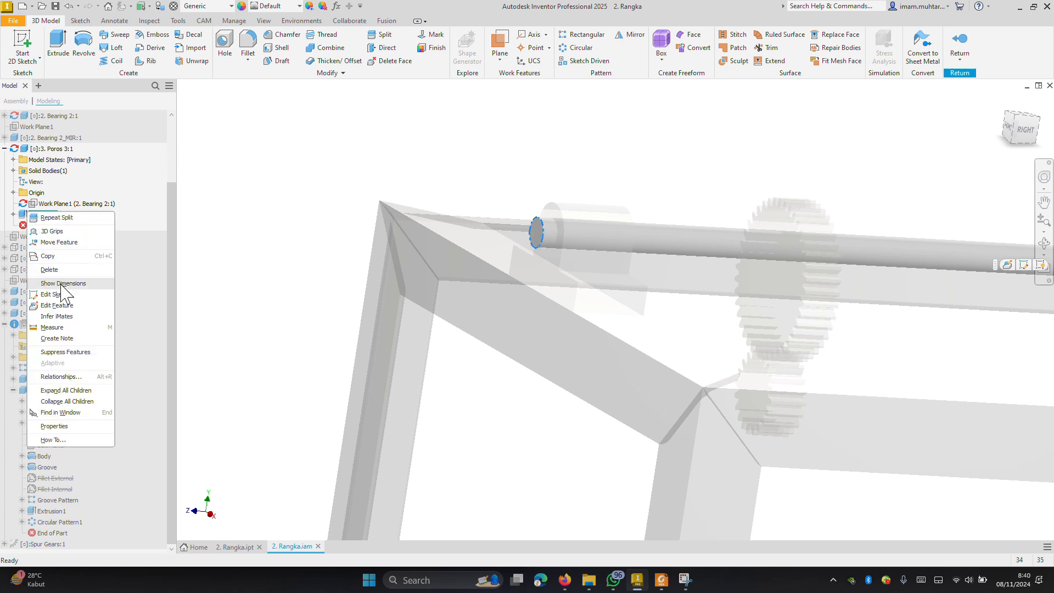
left_click(68, 306)
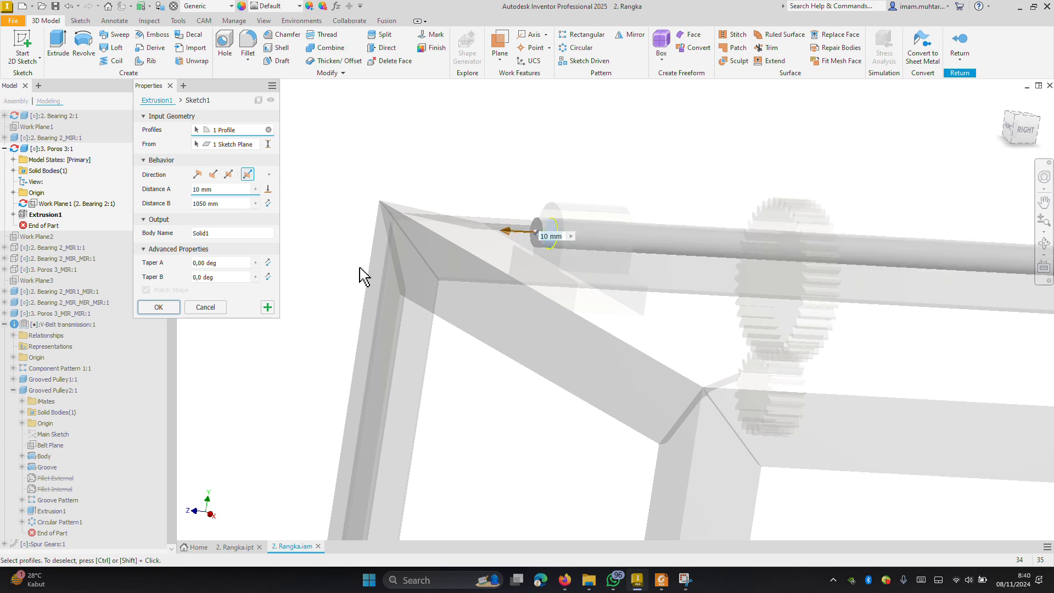
left_click(226, 189)
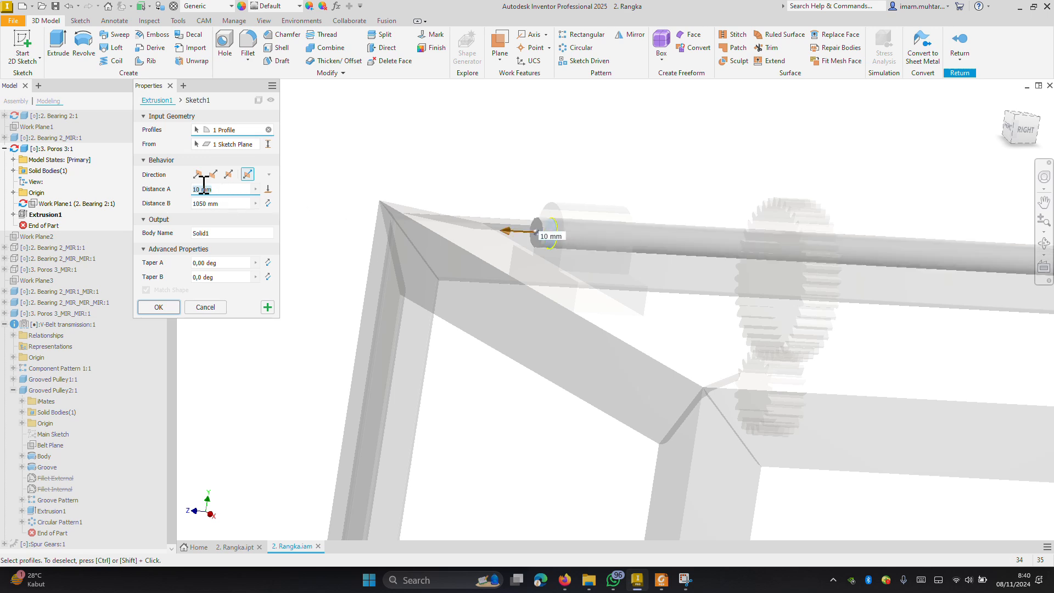
type("20")
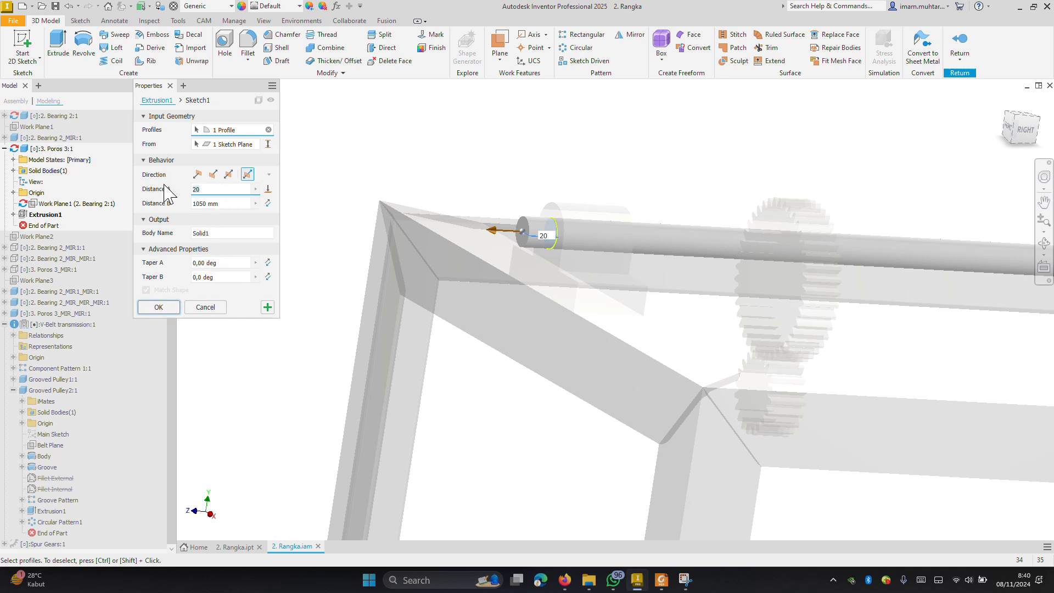
key("BackSpace")
key("BackSpace")
type("30")
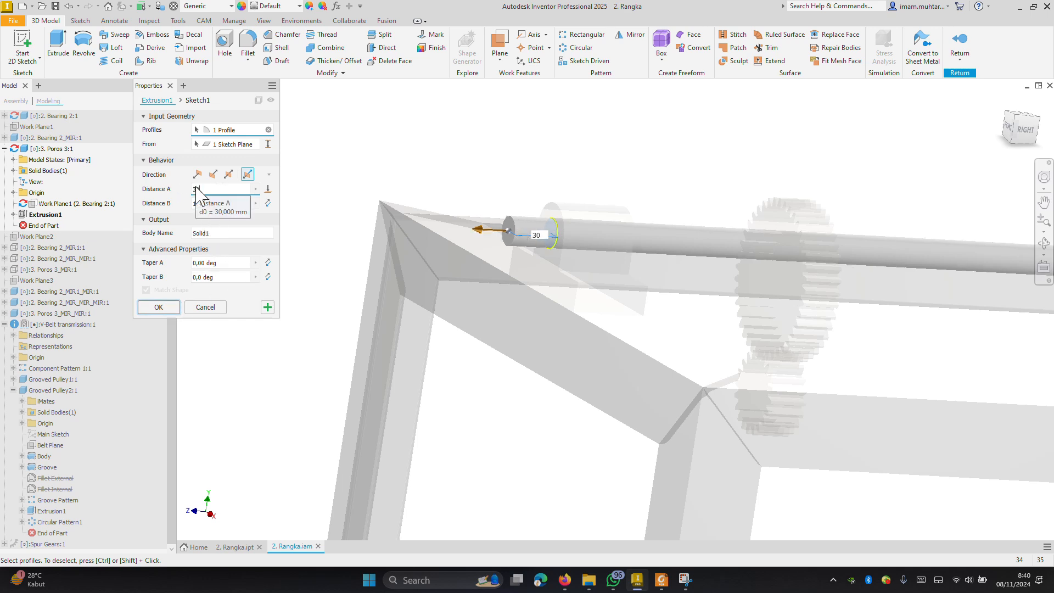
left_click(160, 306)
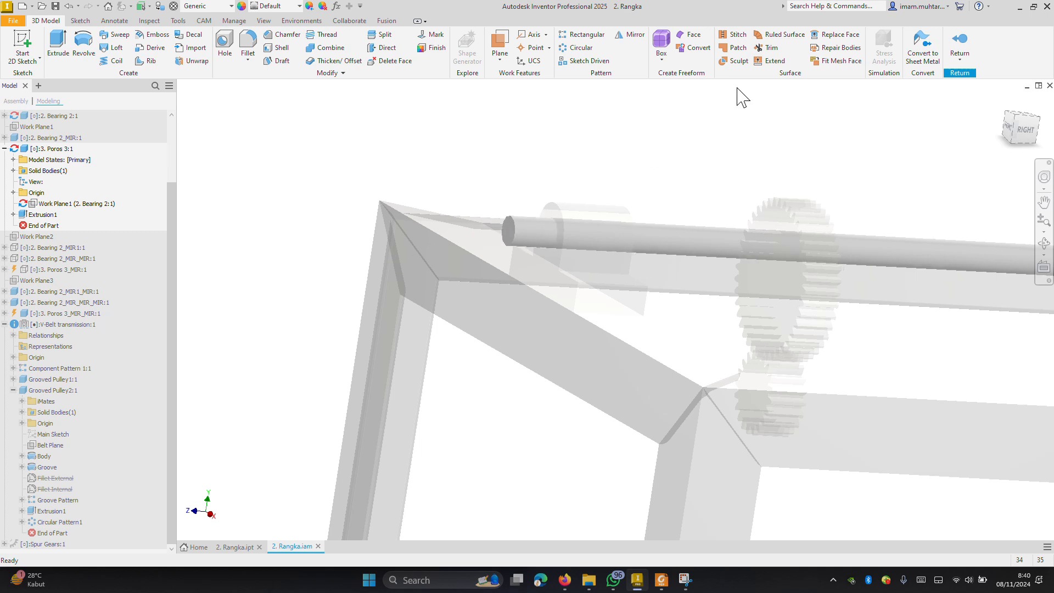
left_click(958, 39)
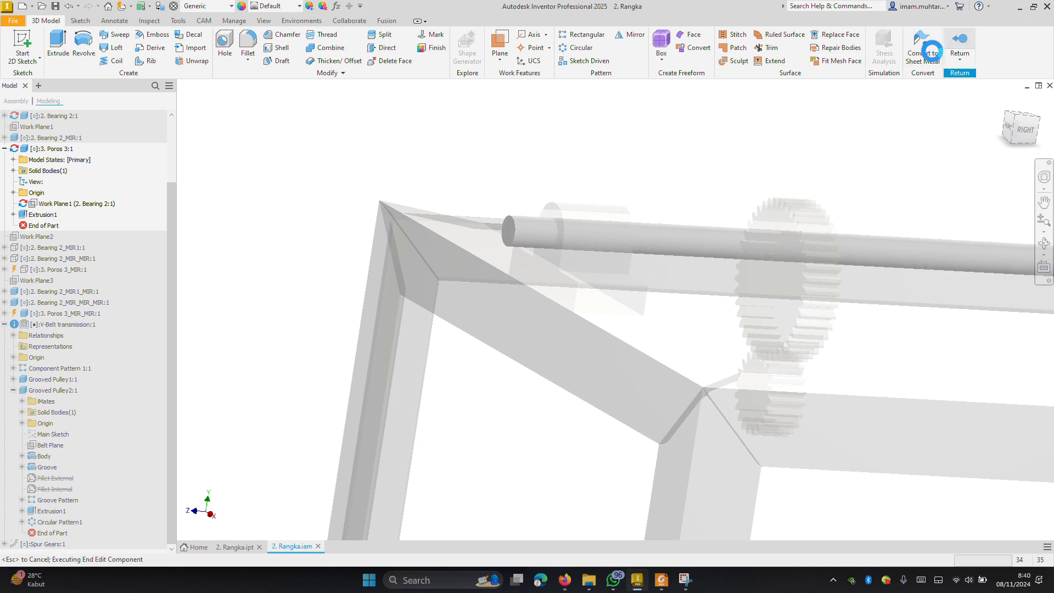
Move the spur gear pair out beyond the extended end of the upper shaft
scroll(819, 258, "down", 3)
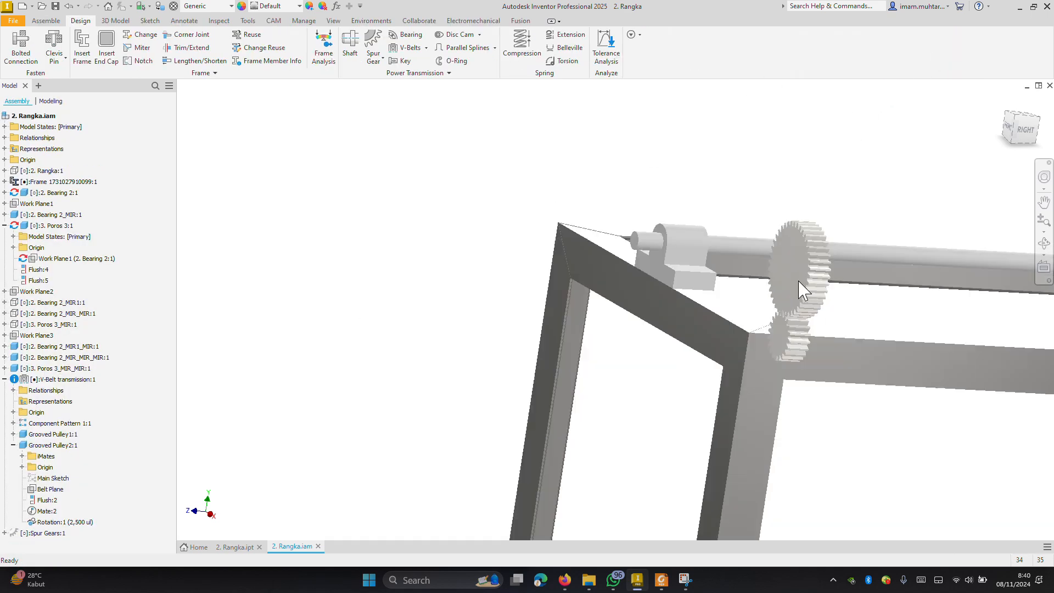
left_click(817, 280)
left_click_drag(817, 280, 538, 261)
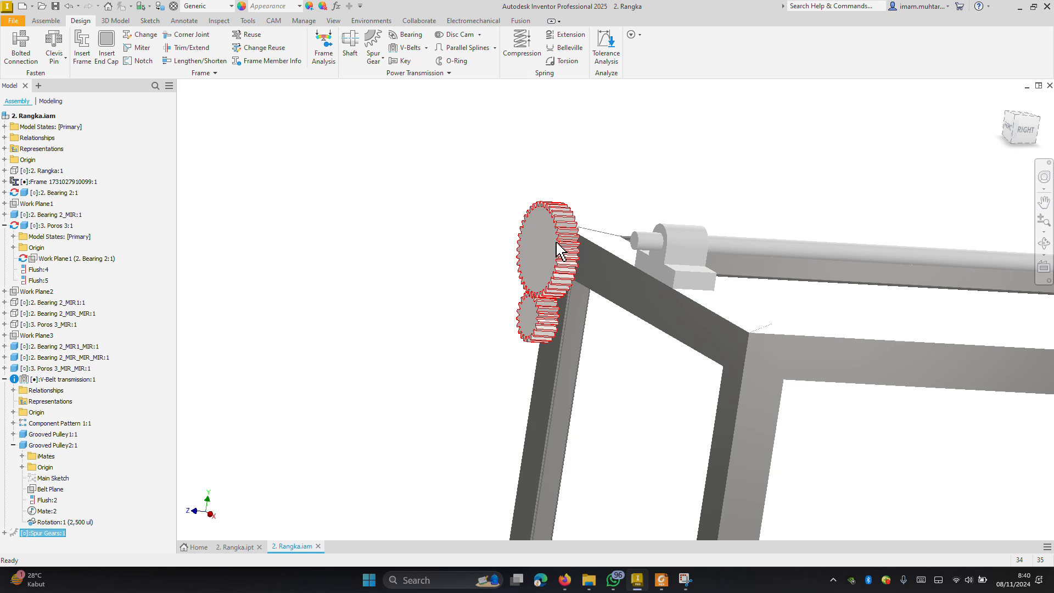
left_click(708, 147)
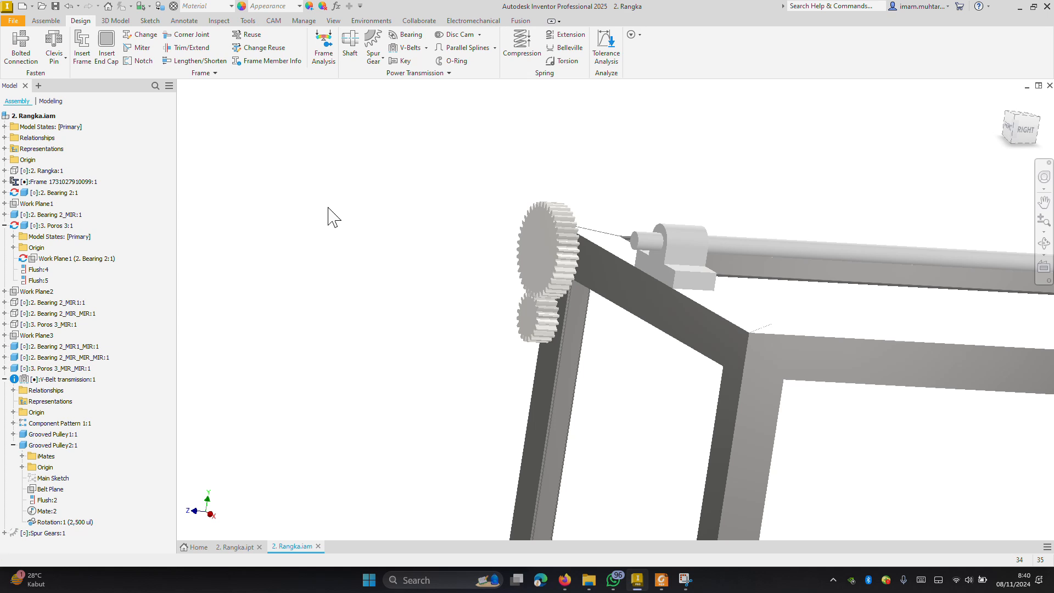
Try to mate the larger gear's inner face to the upper shaft's end face with a 0 mm offset
key("c")
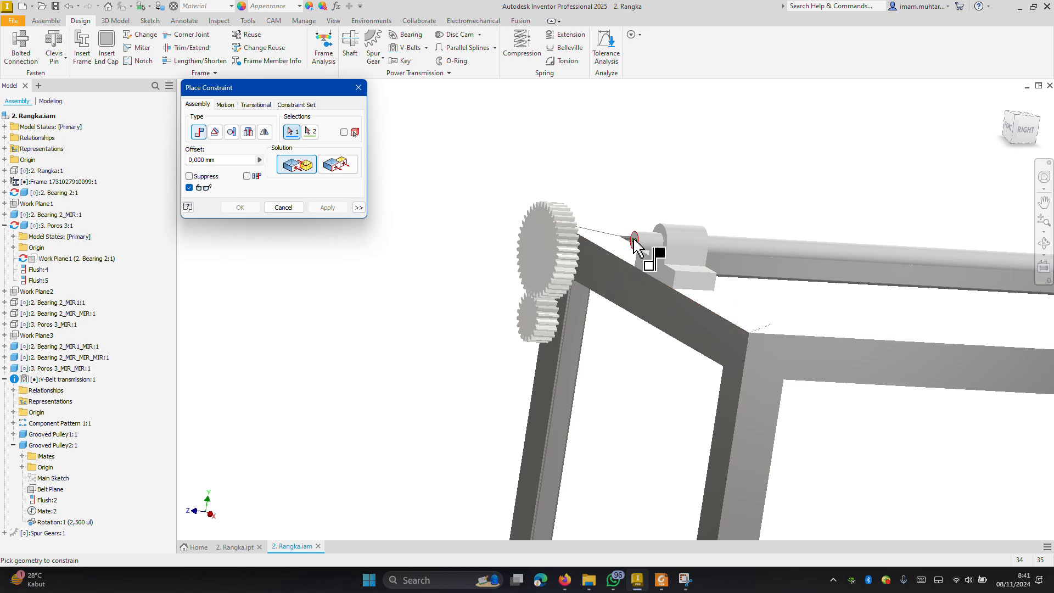
scroll(628, 250, "up", 3)
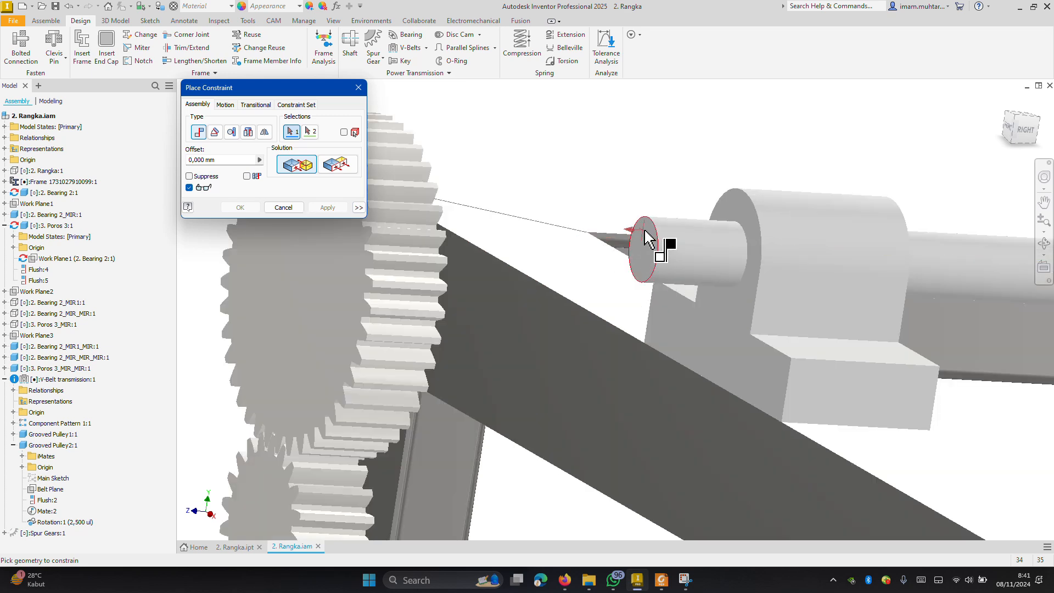
left_click(642, 240)
scroll(644, 241, "down", 5)
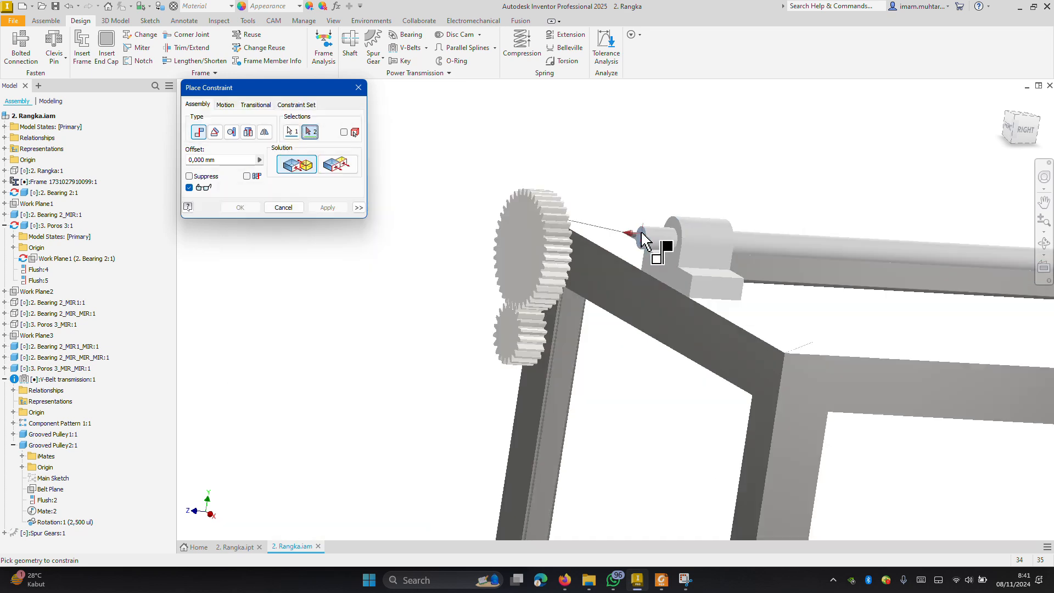
scroll(601, 245, "up", 4)
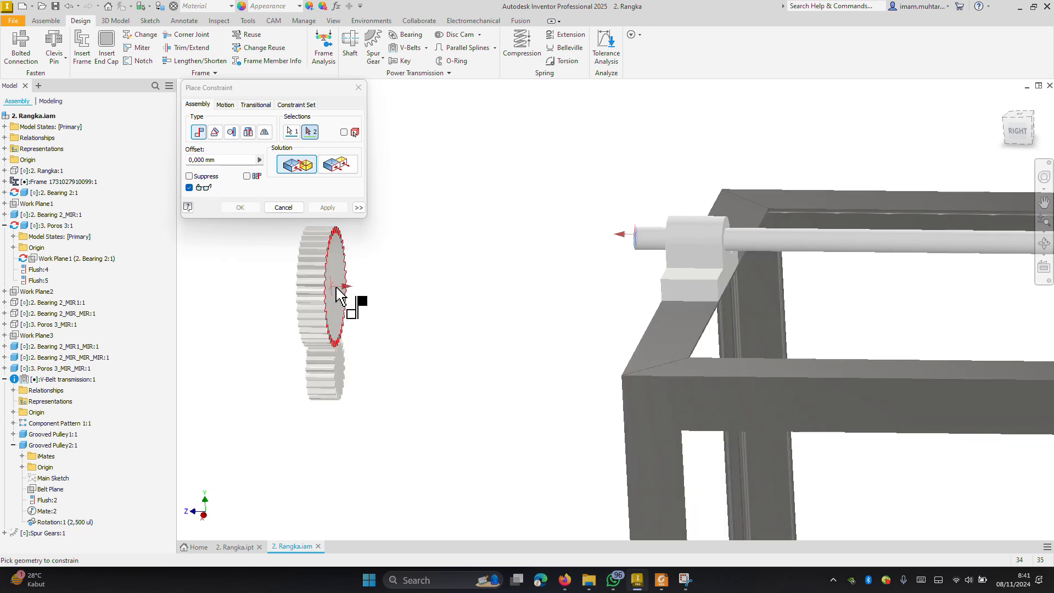
left_click(338, 295)
left_click(328, 209)
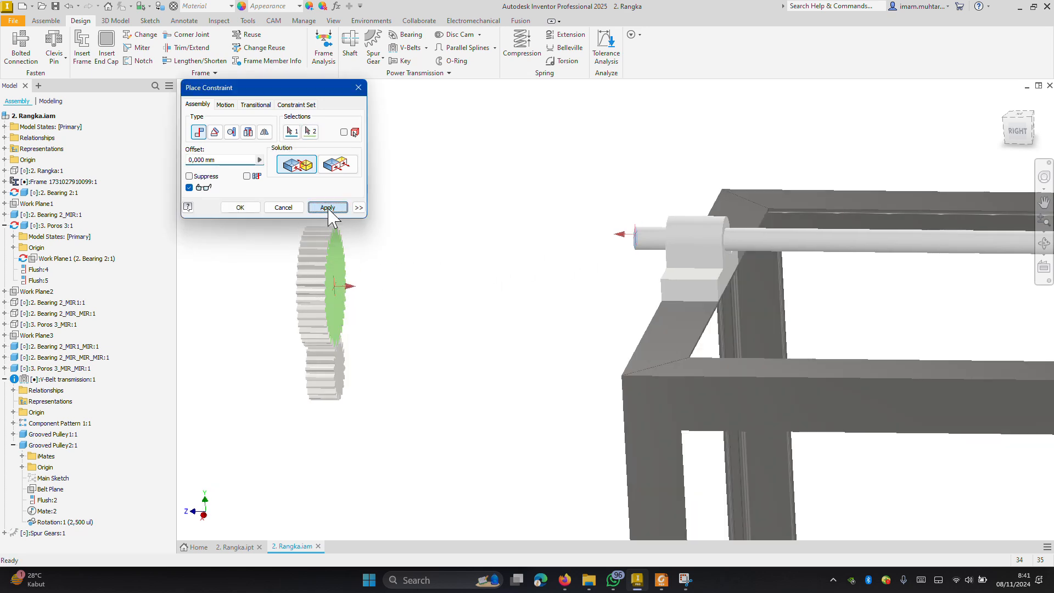
left_click(283, 208)
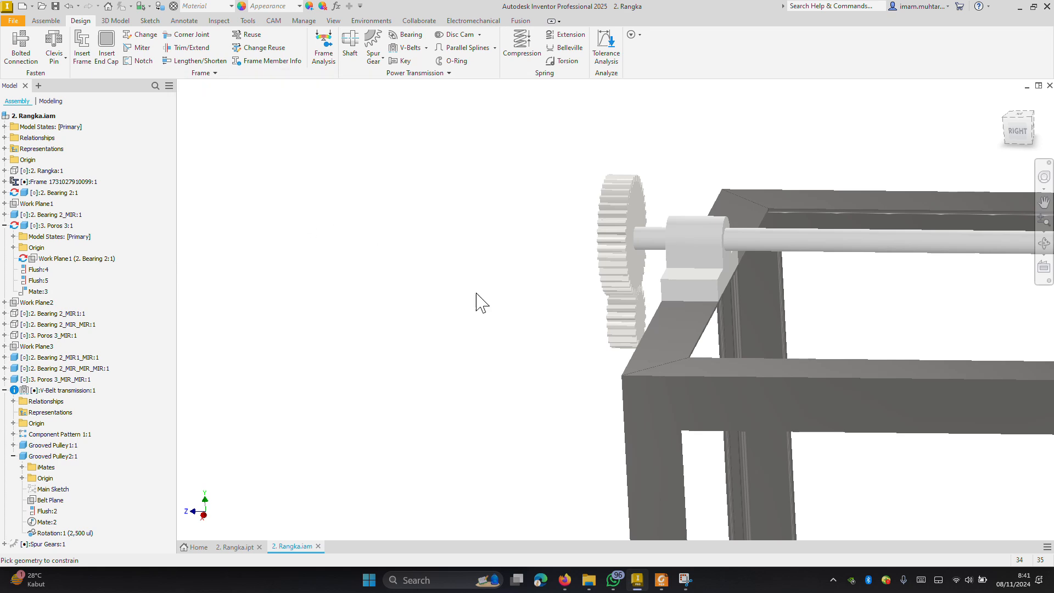
middle_click_drag(516, 311, 582, 301, "shift")
scroll(576, 296, "up", 3)
left_click_drag(606, 295, 619, 265)
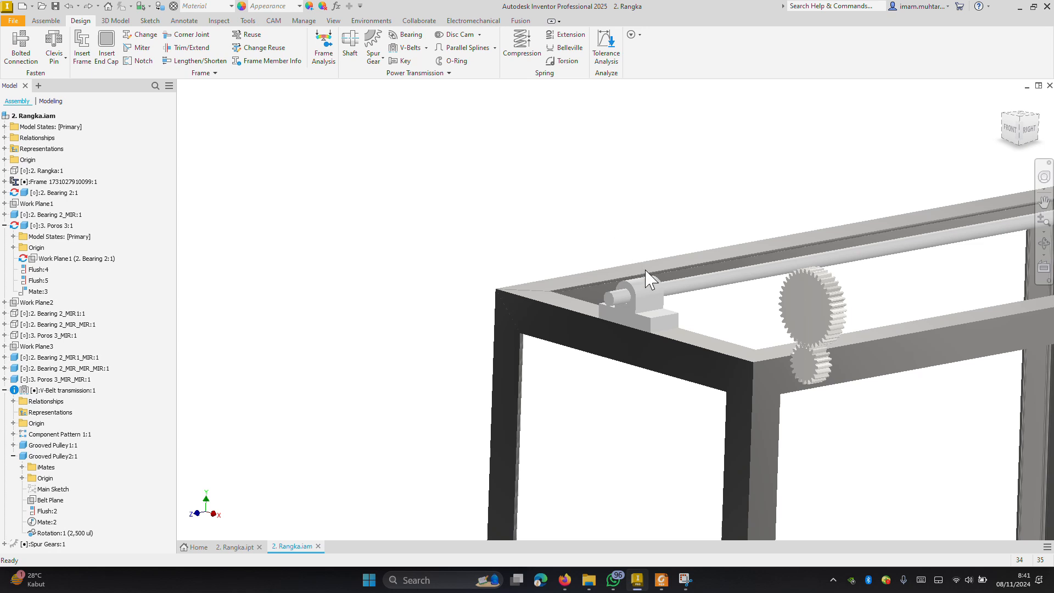
Move the spur gear pair beyond the shaft end and apply an Insert constraint between the larger gear and the shaft's end, offset 0 mm
left_click_drag(812, 311, 494, 284)
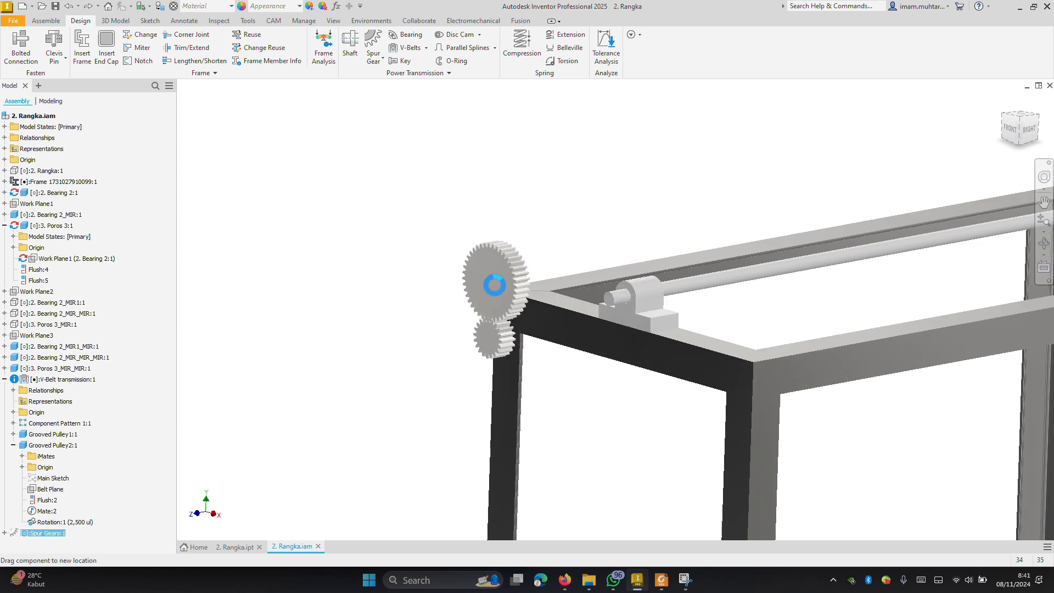
middle_click_drag(631, 236, 543, 245, "shift")
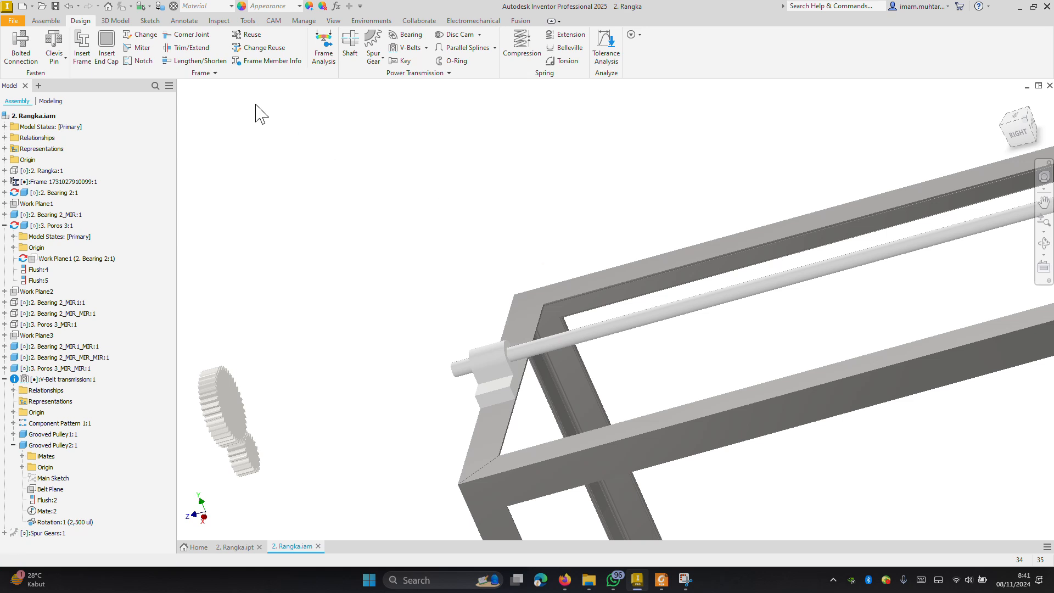
key("c")
left_click(248, 131)
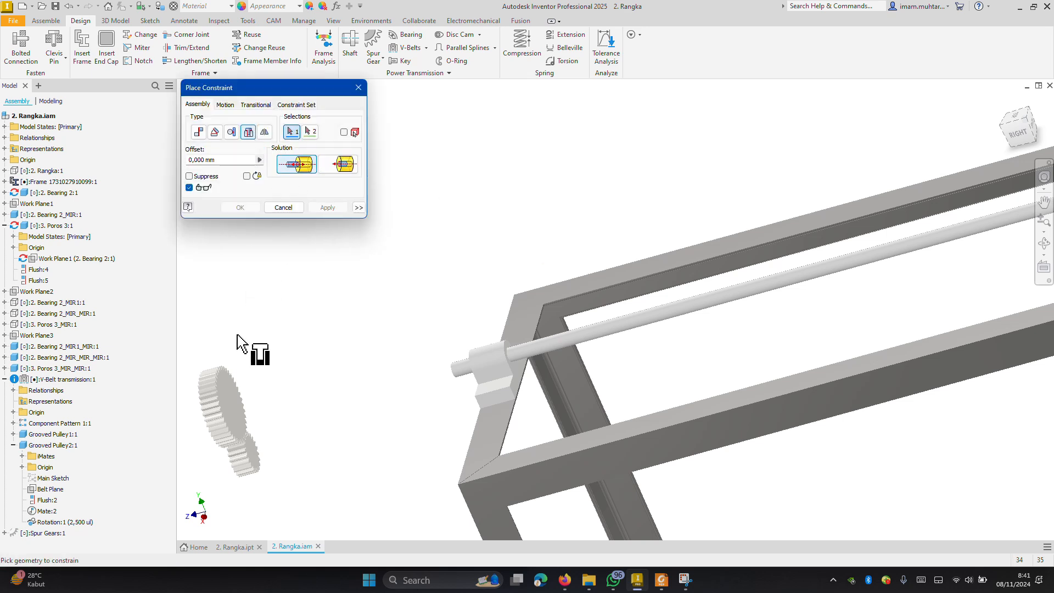
left_click(231, 409)
mouse_move(336, 428)
middle_mouse_down("shift")
mouse_move(306, 430)
mouse_move(405, 404)
middle_mouse_up("shift")
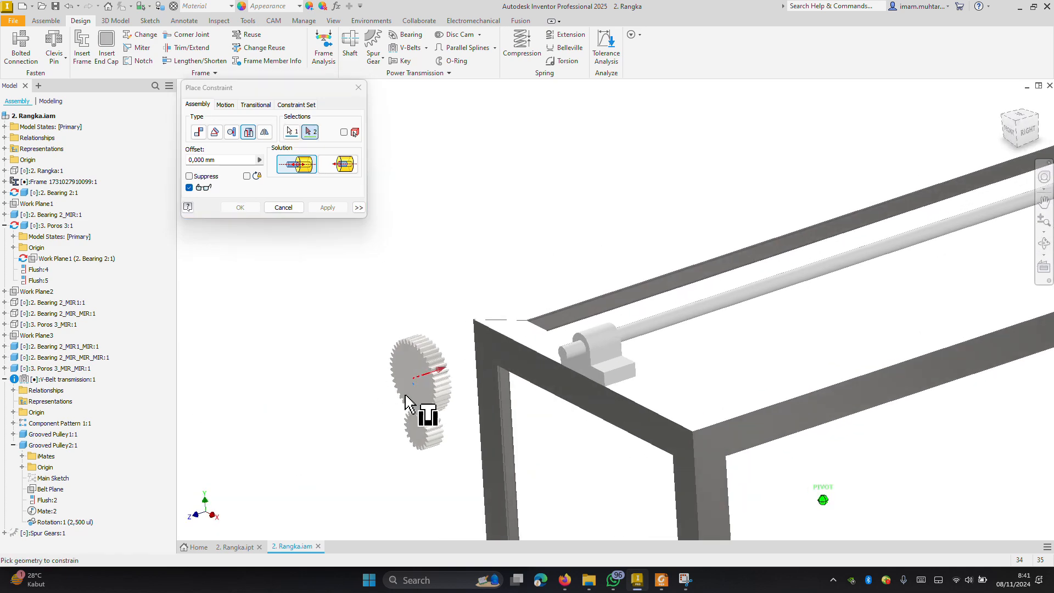
left_click(560, 357)
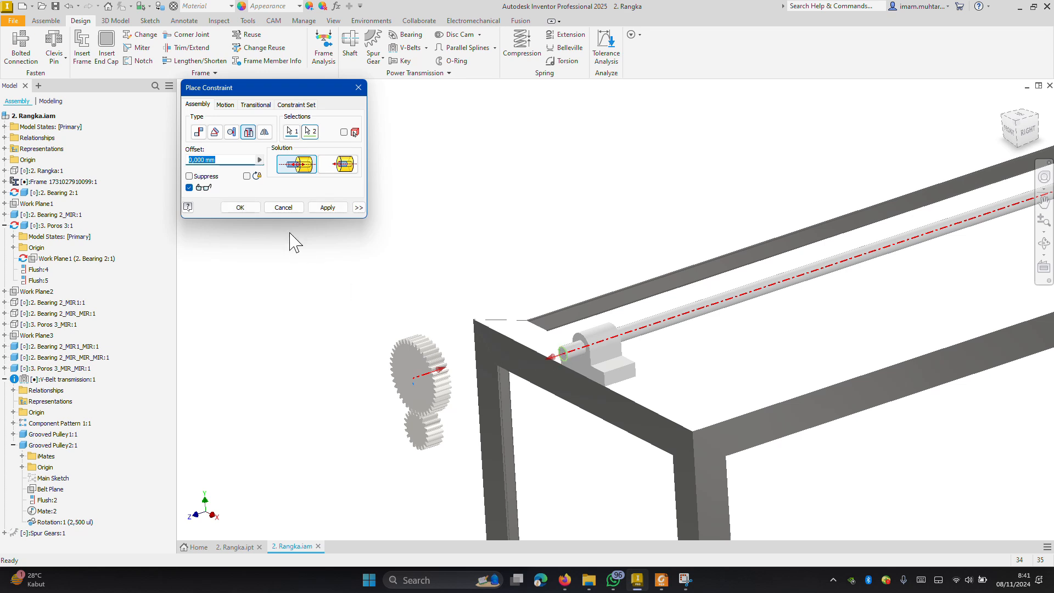
left_click(245, 208)
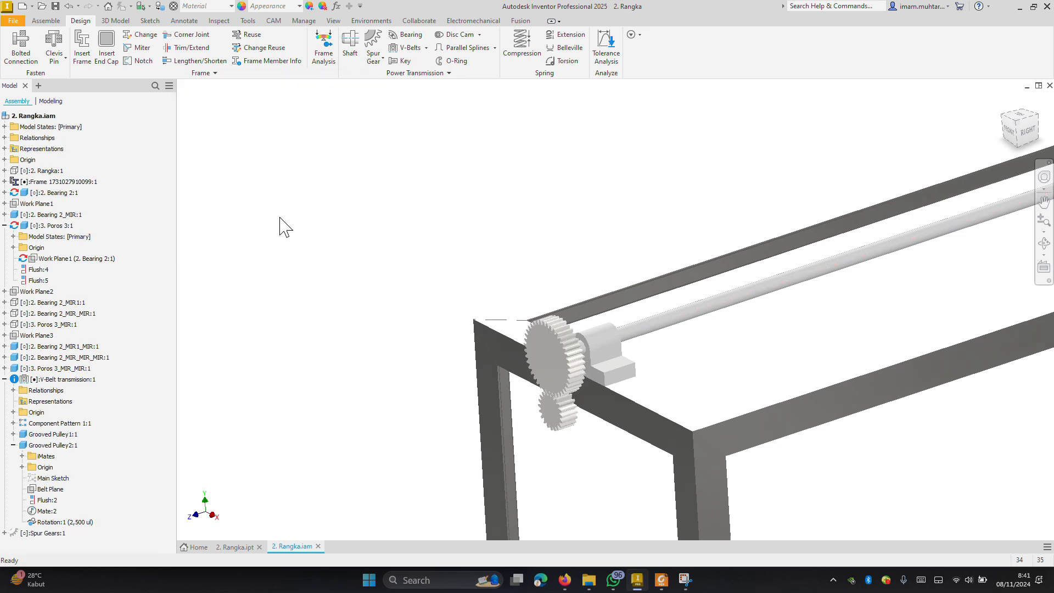
Open the larger gear of the spur gear pair for in-place editing
left_click(553, 354)
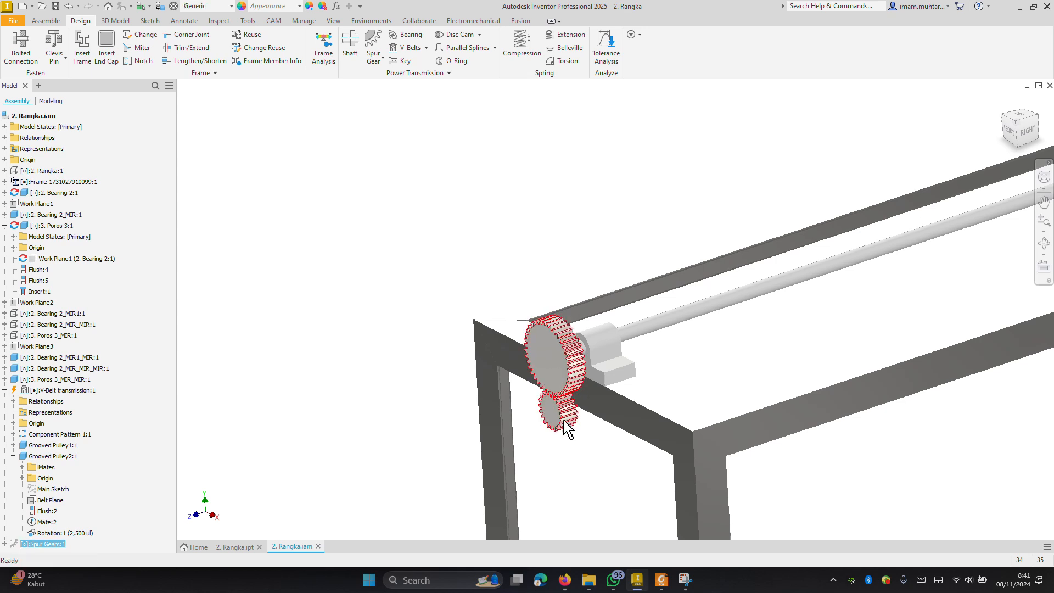
left_click(586, 335)
key("Escape")
scroll(585, 335, "down", 3)
scroll(590, 346, "down", 2)
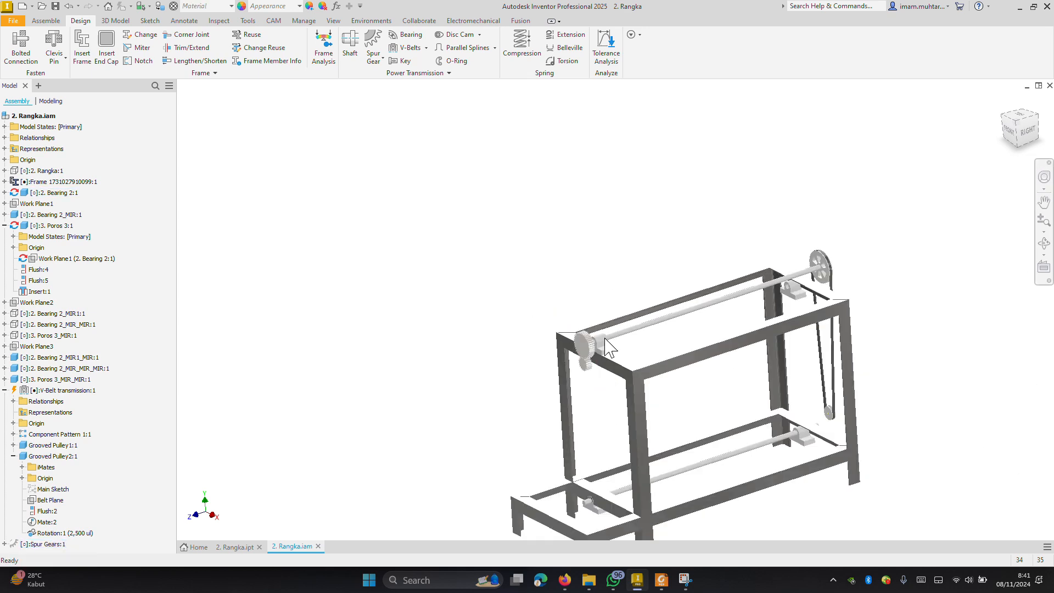
scroll(593, 354, "up", 3)
scroll(584, 349, "up", 2)
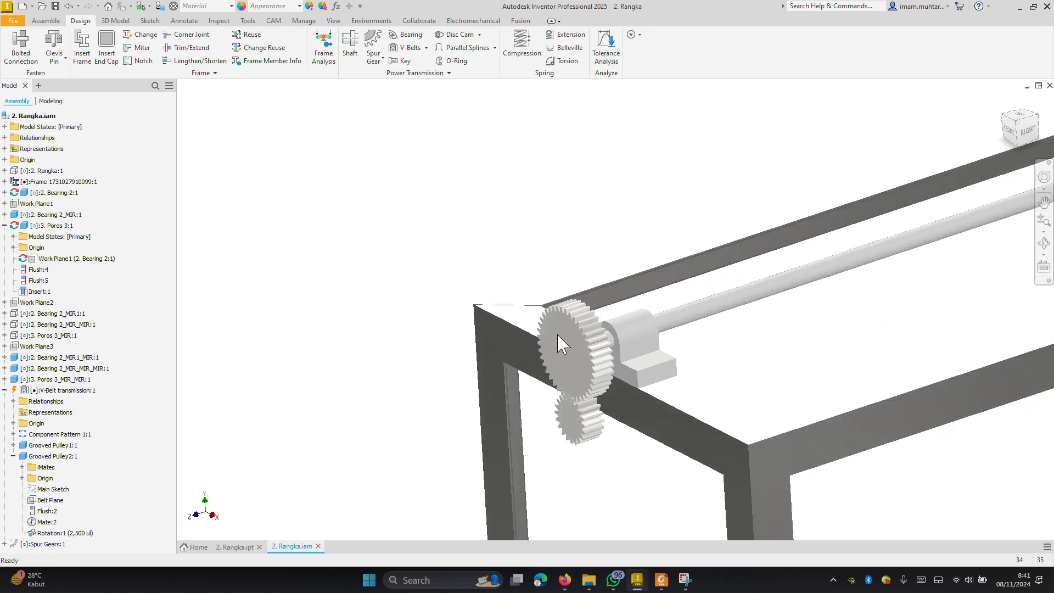
double_click(579, 335)
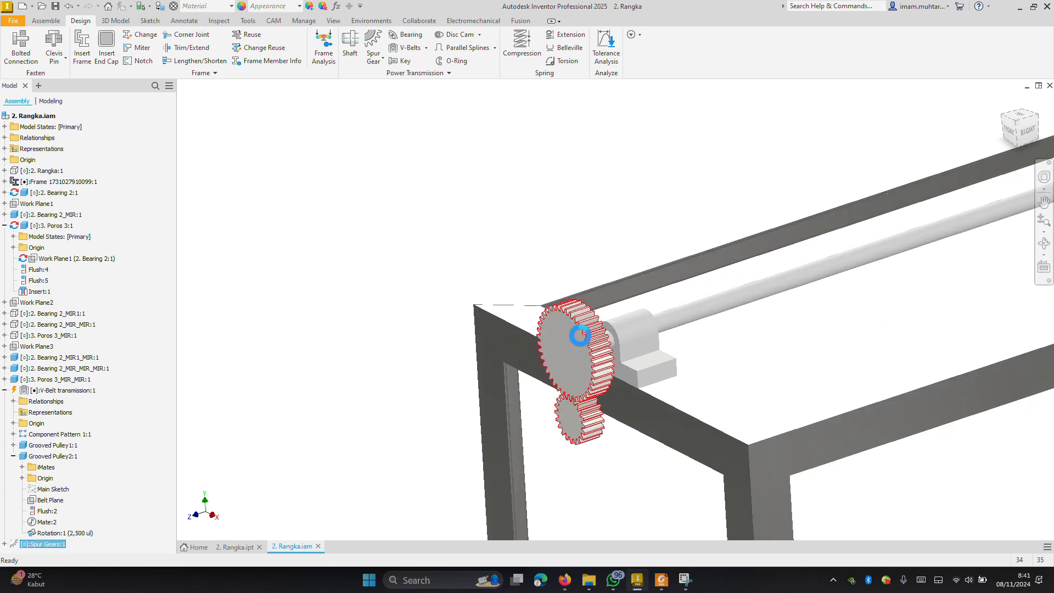
double_click(574, 335)
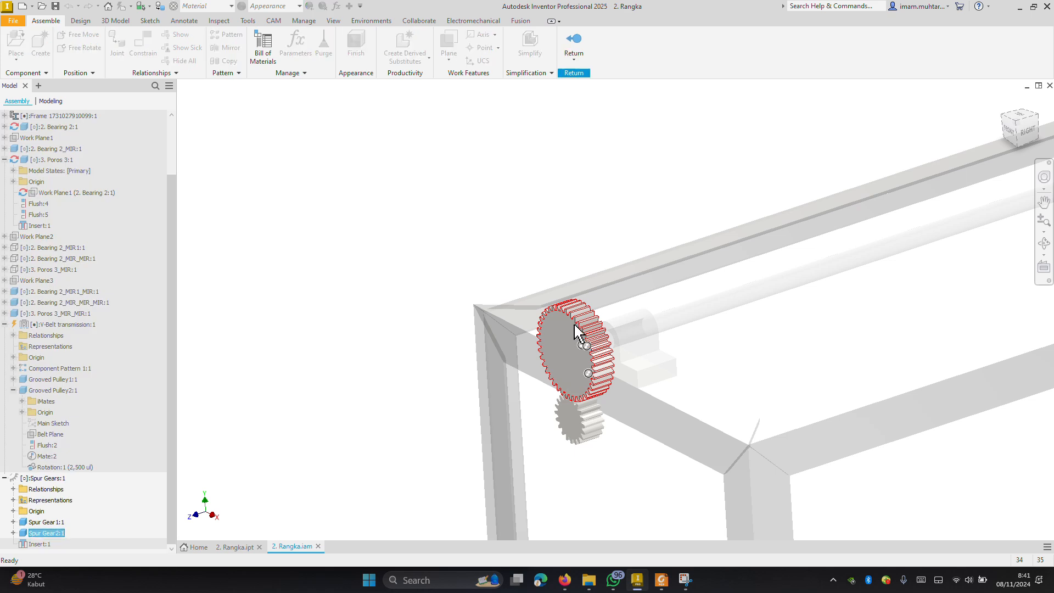
double_click(552, 337)
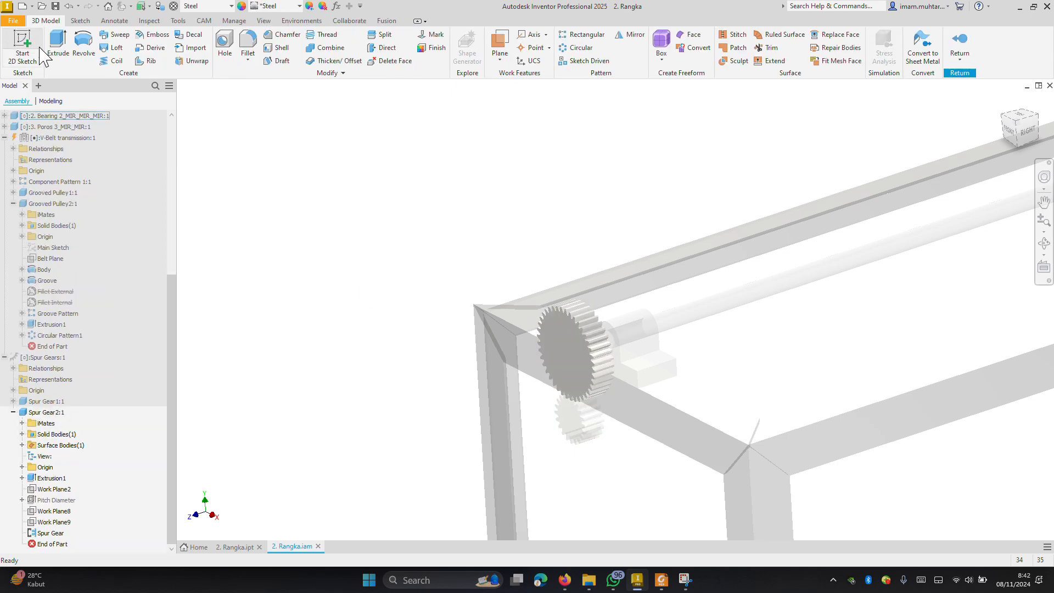
Start a sketch on the larger gear's outer face and project the face's toothed outline into it
left_click(23, 48)
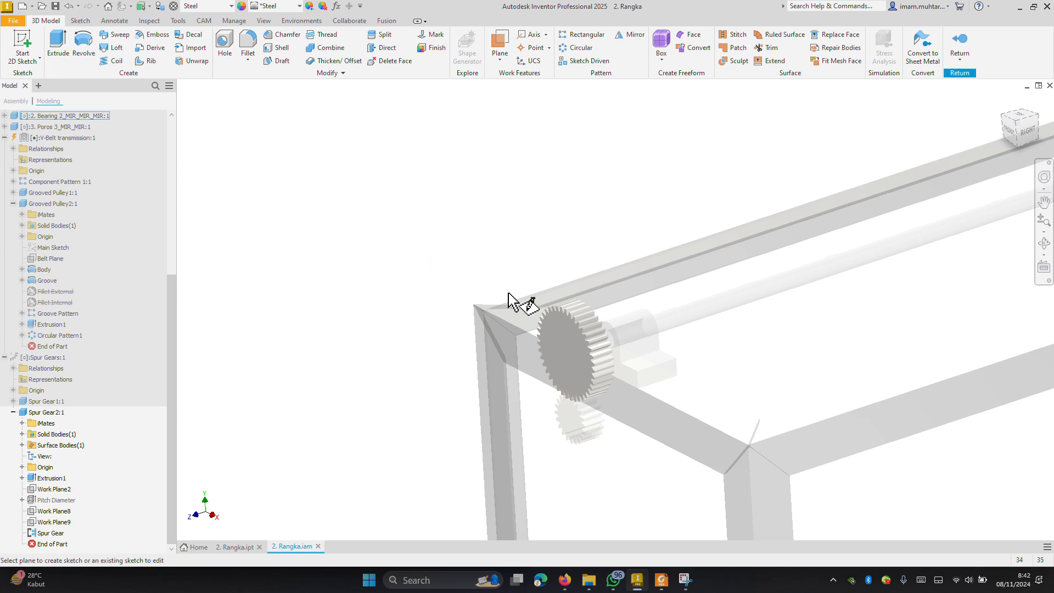
left_click(571, 354)
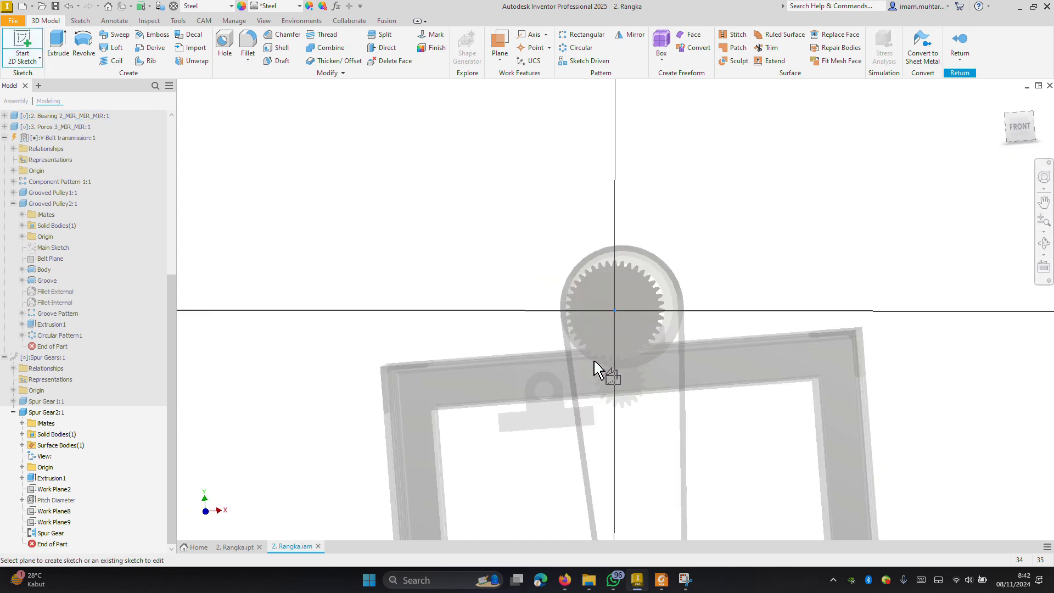
left_click(225, 48)
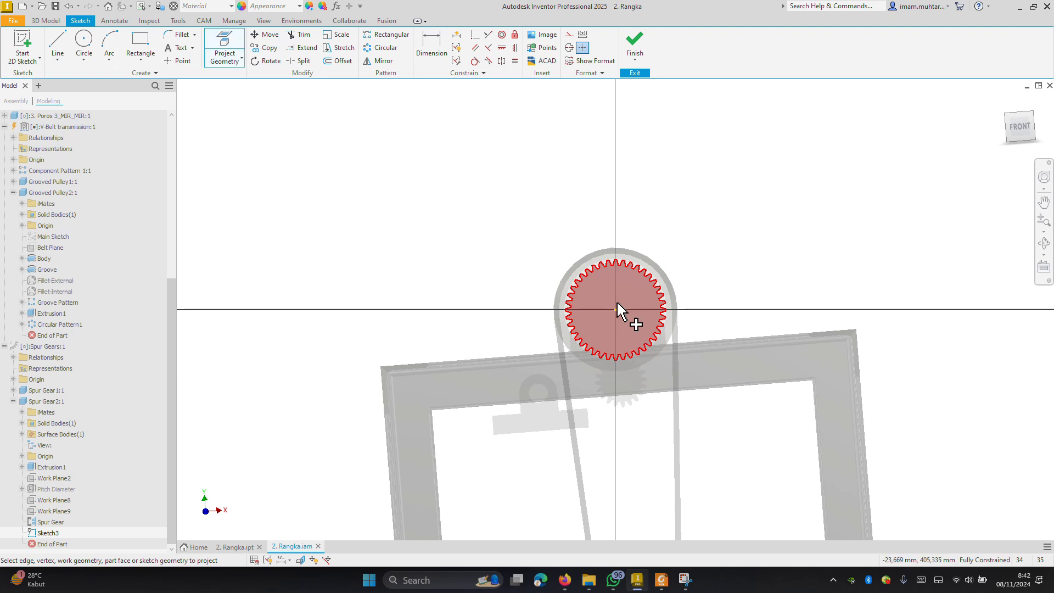
scroll(617, 308, "up", 5)
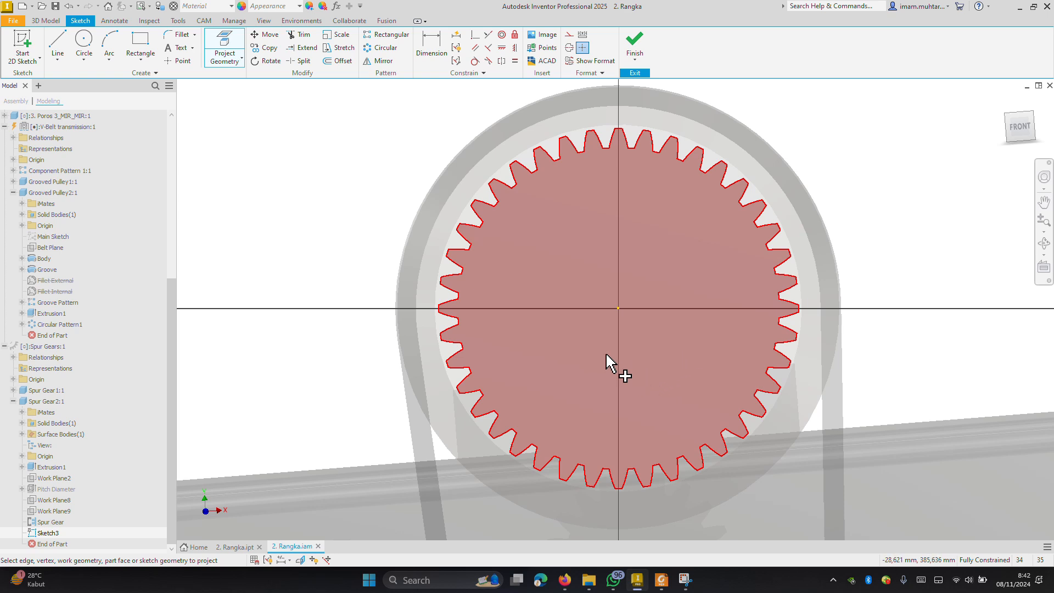
left_click(619, 309)
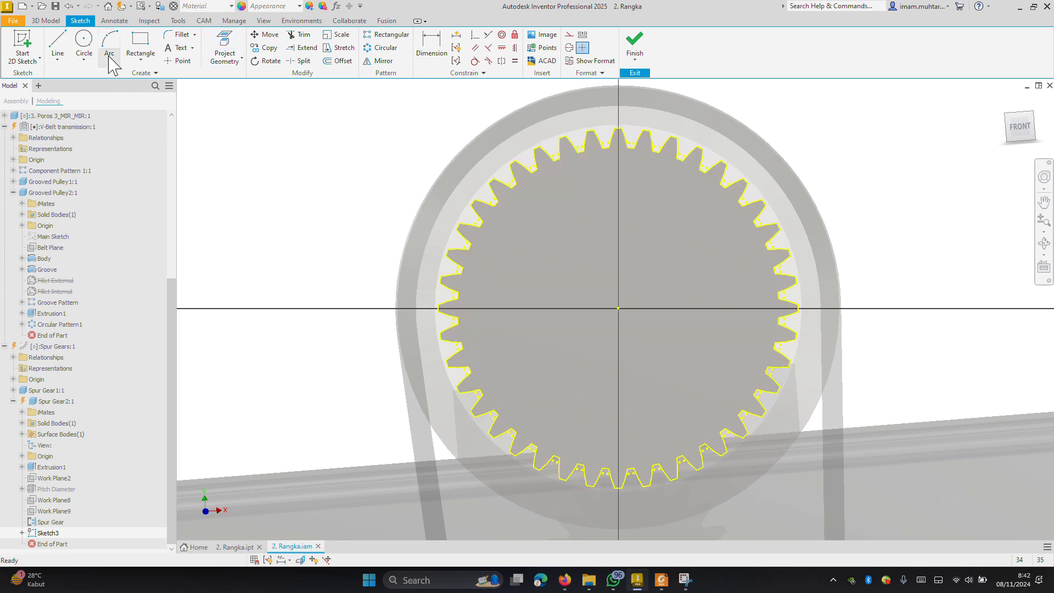
Draw a 20 mm diameter circle at the center of the larger gear's face
left_click(84, 43)
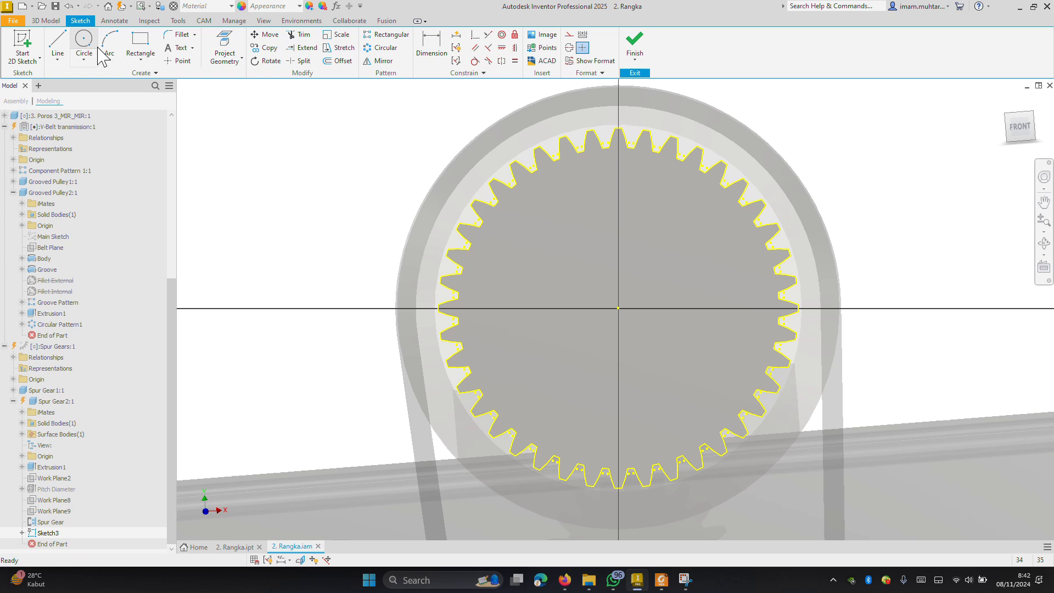
left_click(618, 308)
type("2")
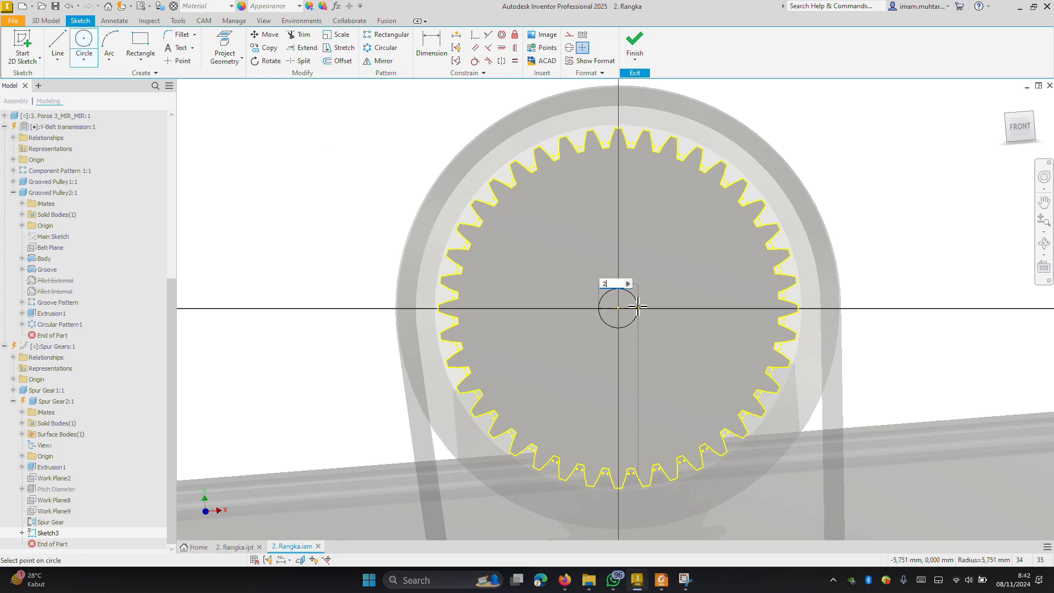
type("0")
key("Return")
Extrude the 20 mm circle as a cut through the whole larger gear to form its shaft bore
key("F6")
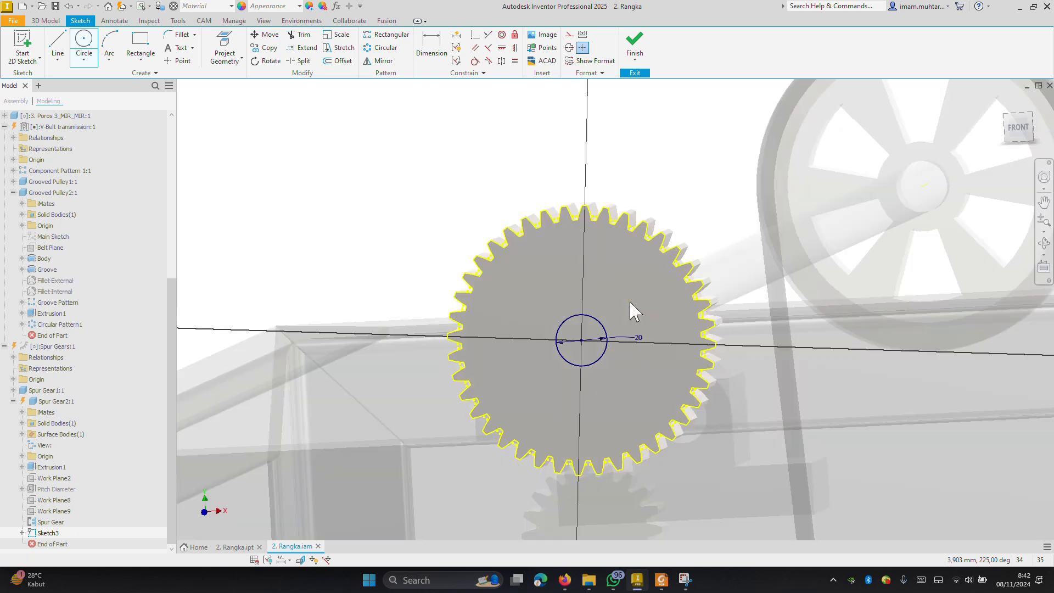
key("e")
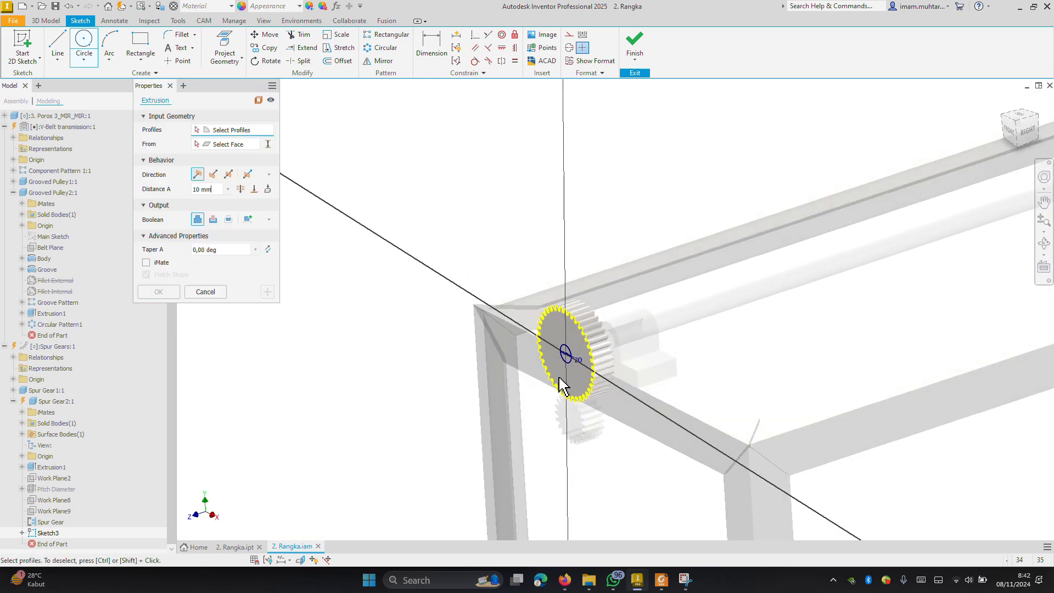
scroll(571, 364, "down", 5)
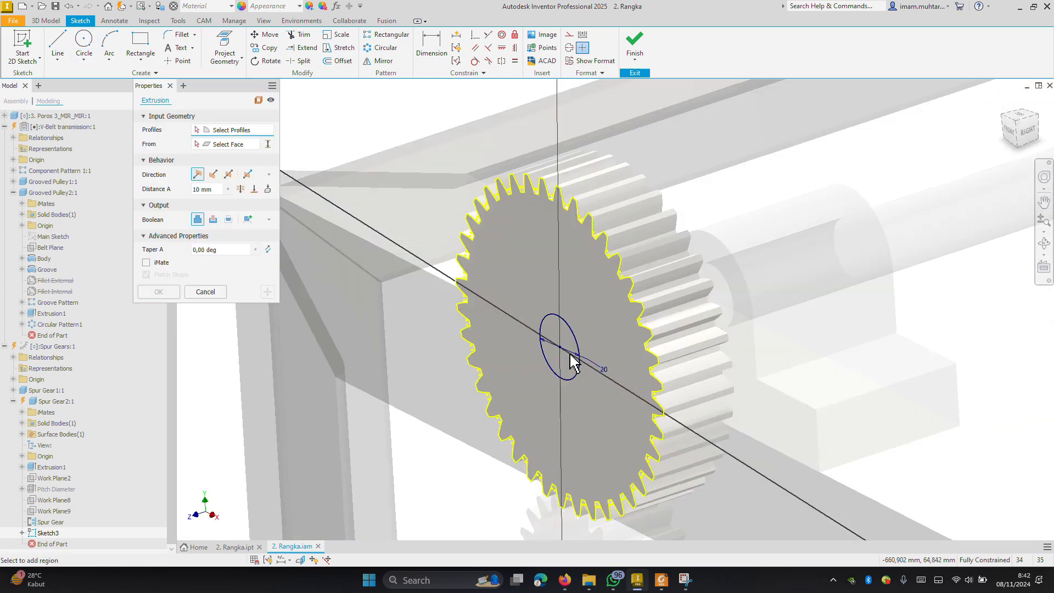
left_click(565, 340)
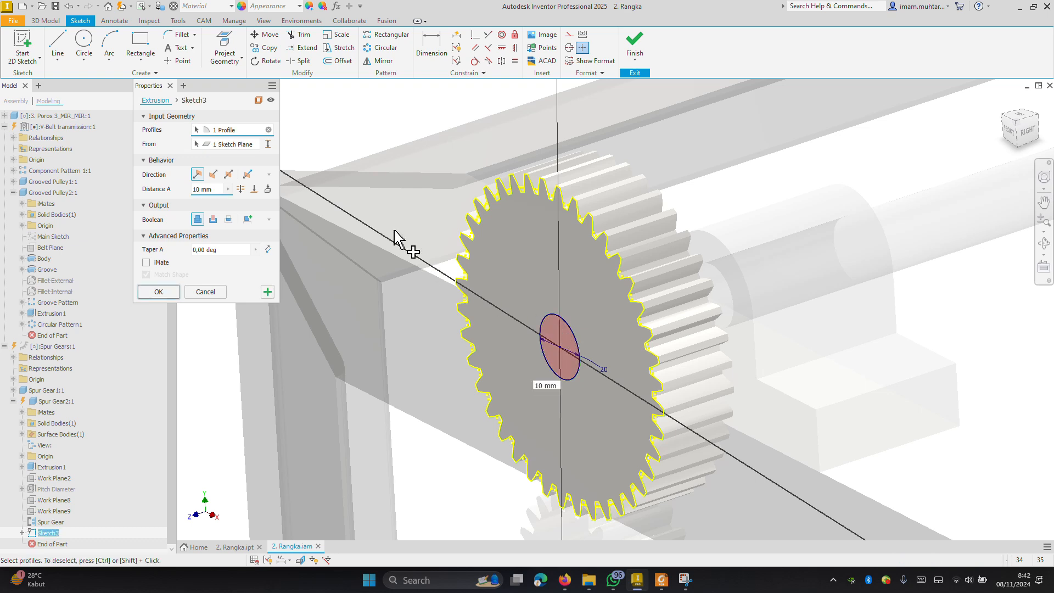
left_click(213, 174)
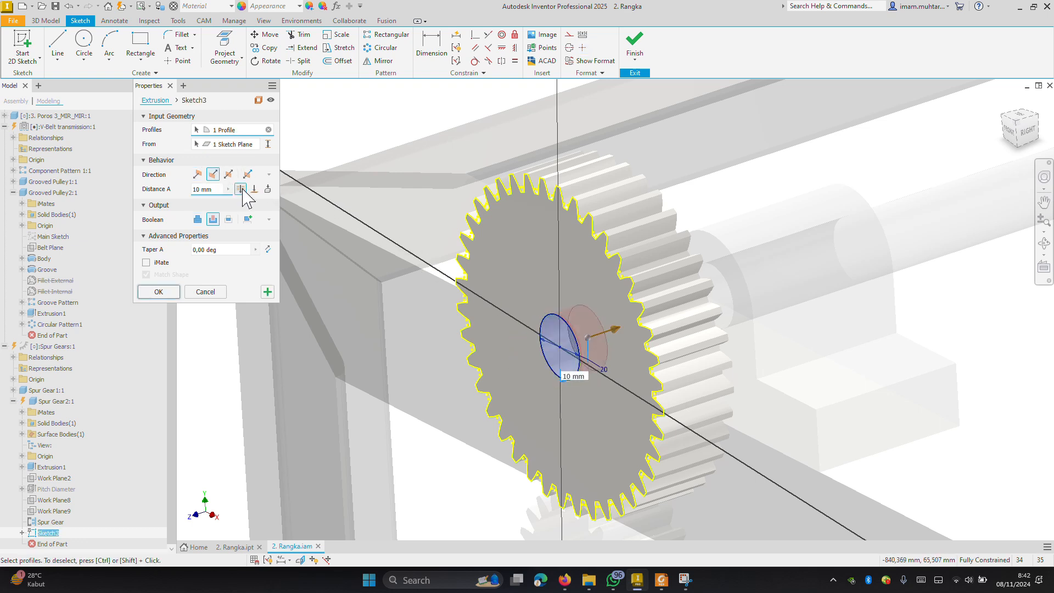
left_click(240, 188)
left_click(167, 292)
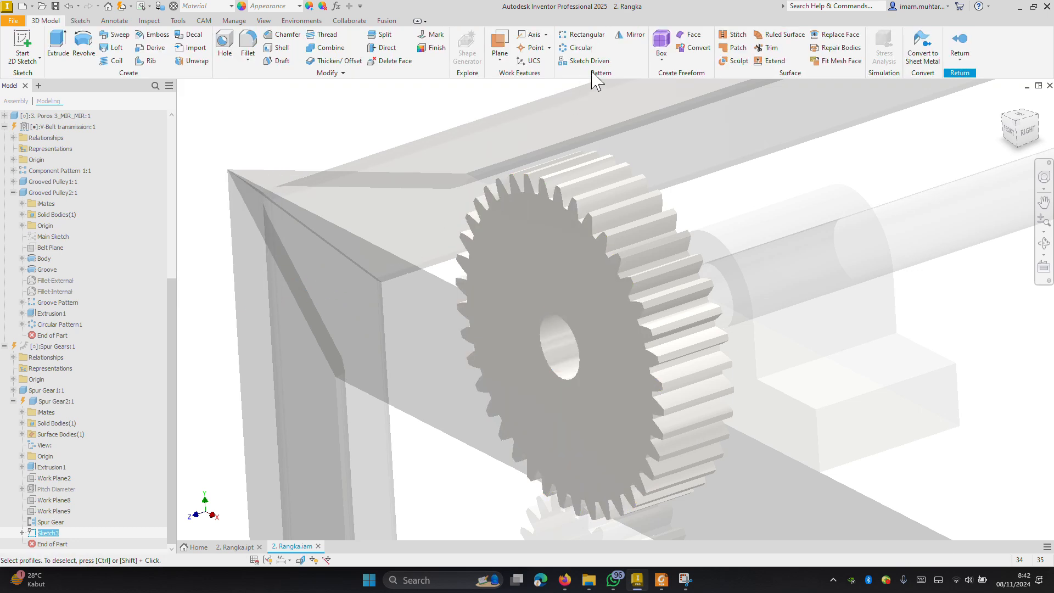
Finish the in-place edit of the larger gear and return to the top-level 2. Rangka assembly
left_click(959, 41)
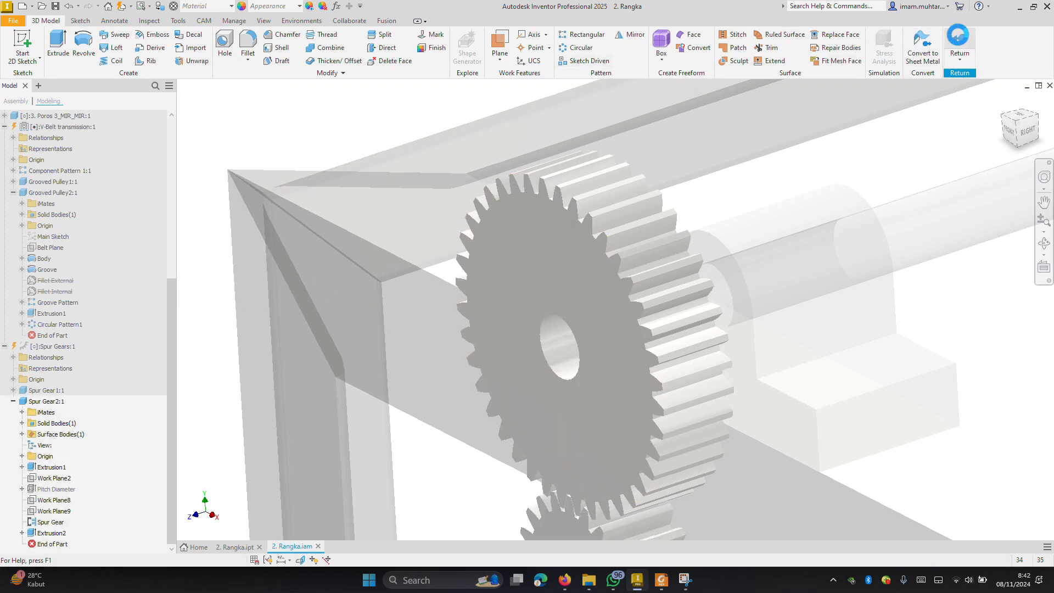
left_click(959, 41)
left_click(583, 46)
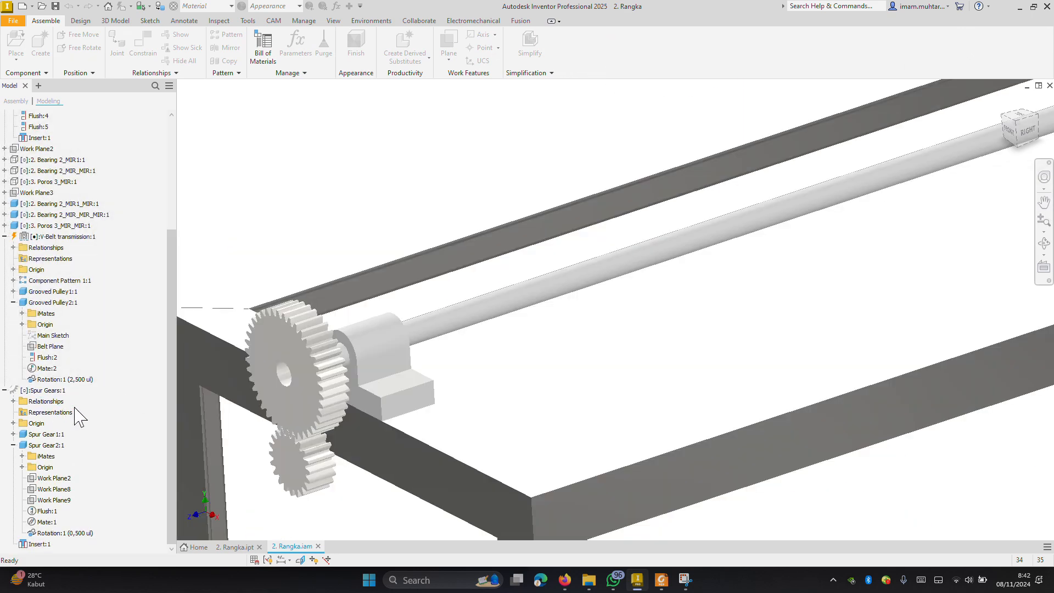
scroll(749, 321, "up", 5)
scroll(584, 338, "down", 5)
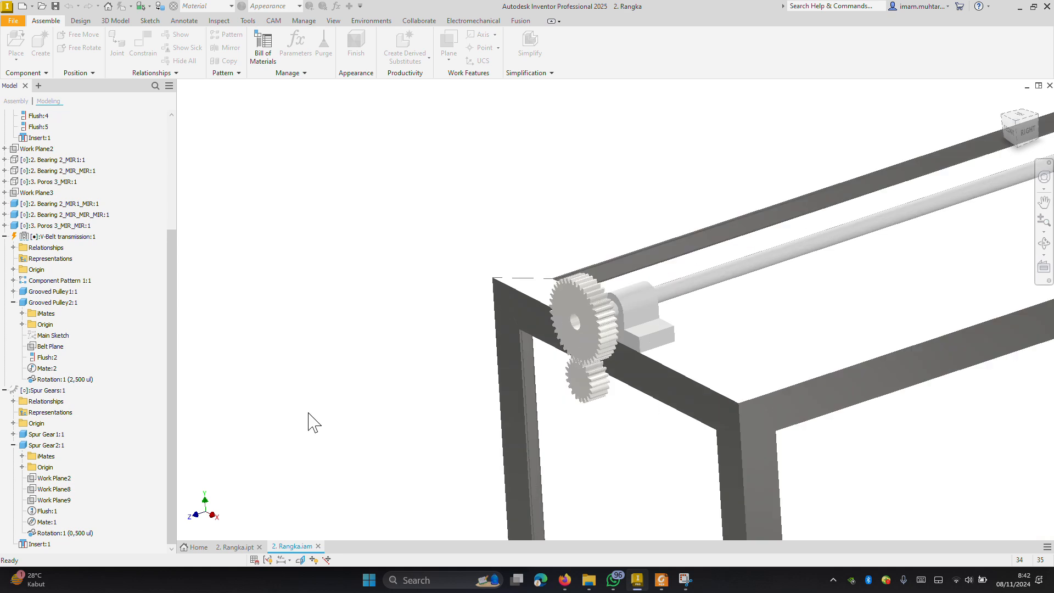
Try a -20 mm offset on the Insert constraint between the larger gear and the upper shaft
left_click(34, 546)
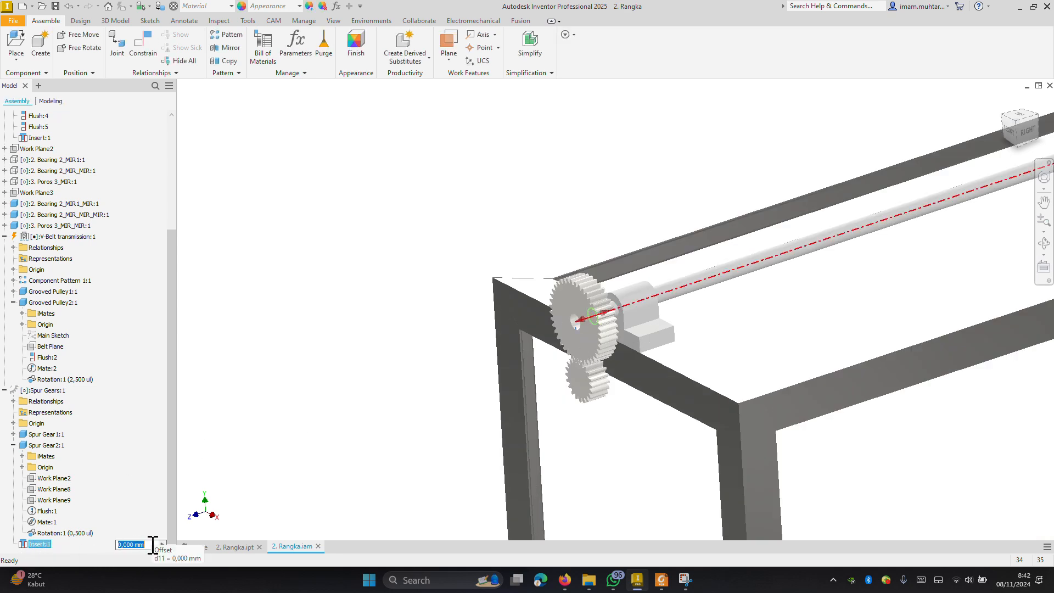
type("-20")
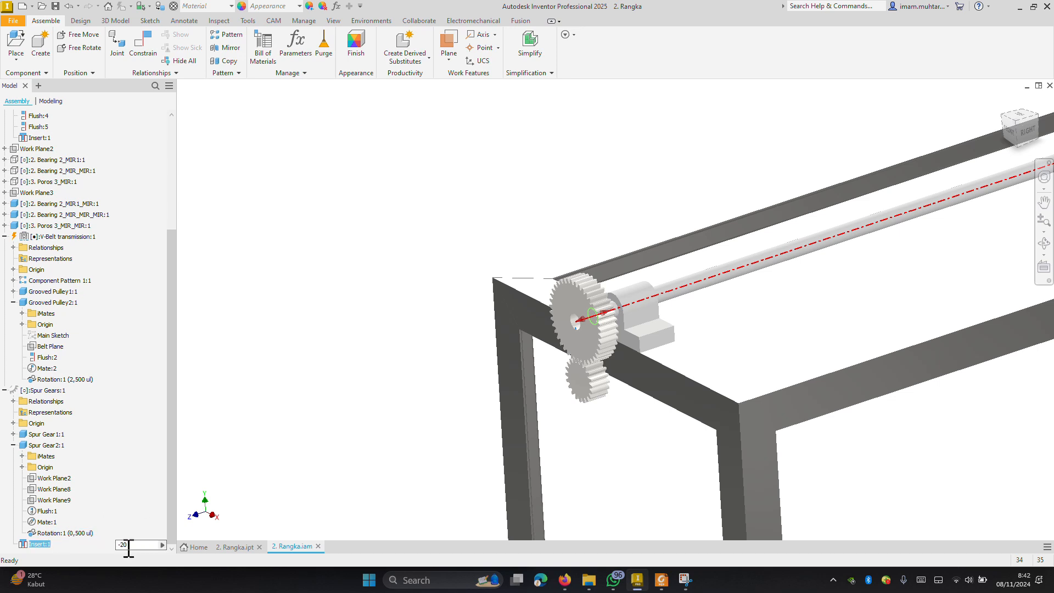
key("Return")
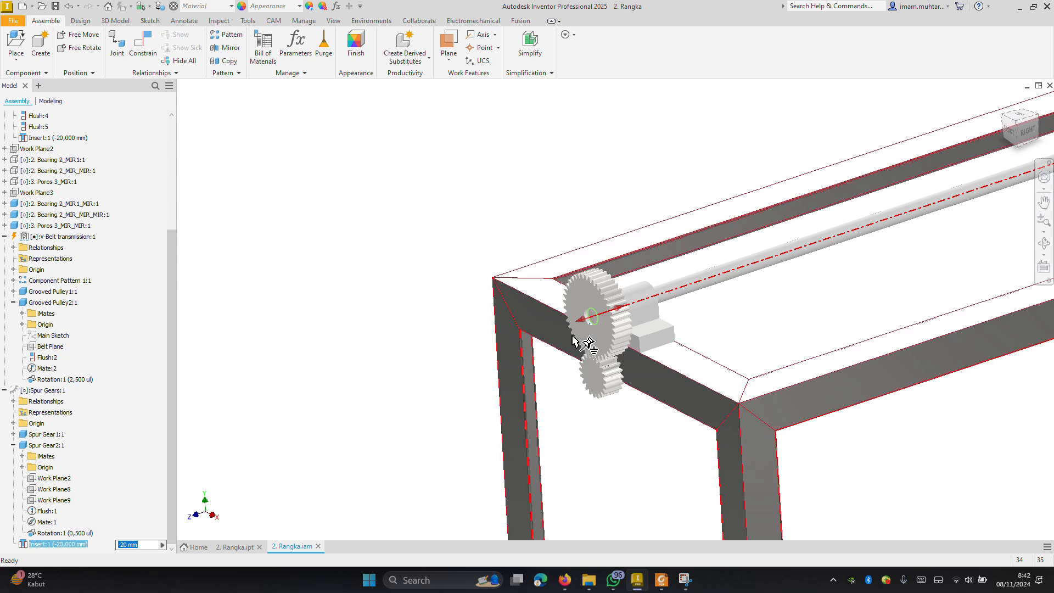
Set the offset of the larger gear's Insert constraint to -30 mm
scroll(596, 318, "down", 5)
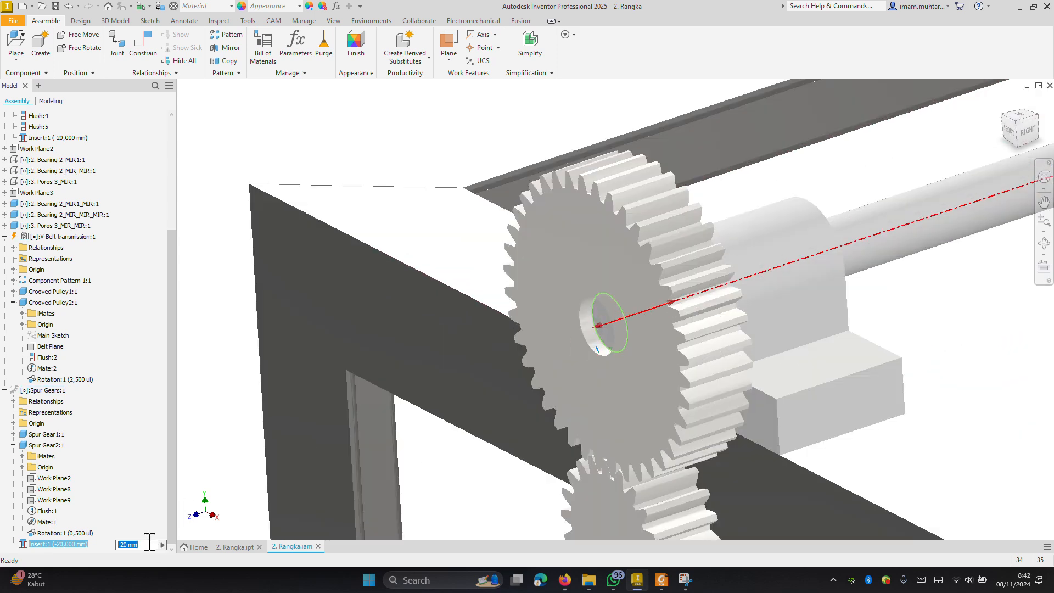
left_click_drag(144, 544, 112, 542)
key("Return")
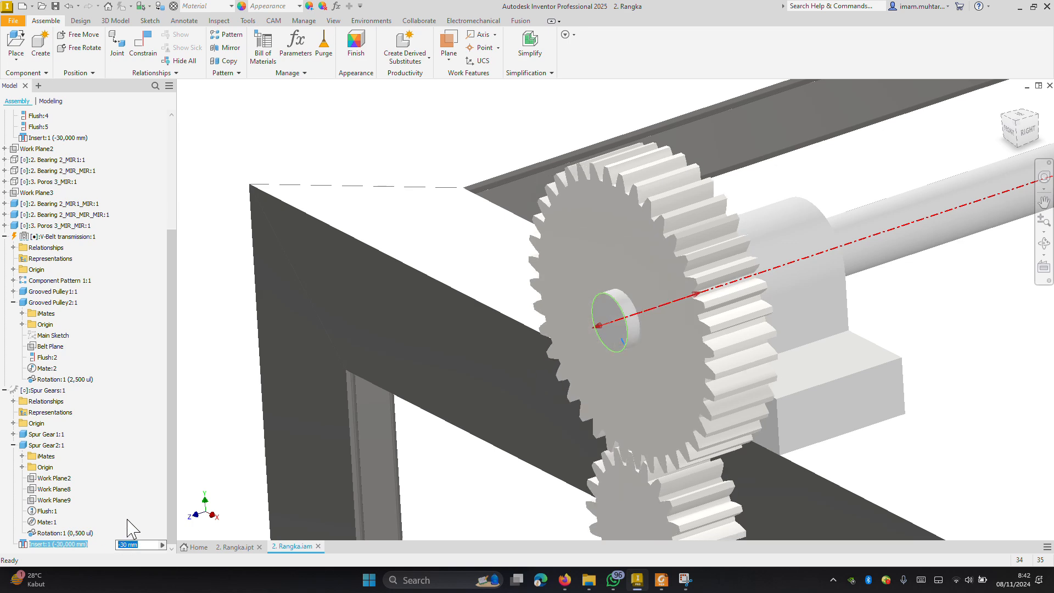
left_click(238, 452)
Move the loose bearing block at the pulley end of the upper frame up beside the upper shaft and the large pulley
scroll(634, 206, "up", 3)
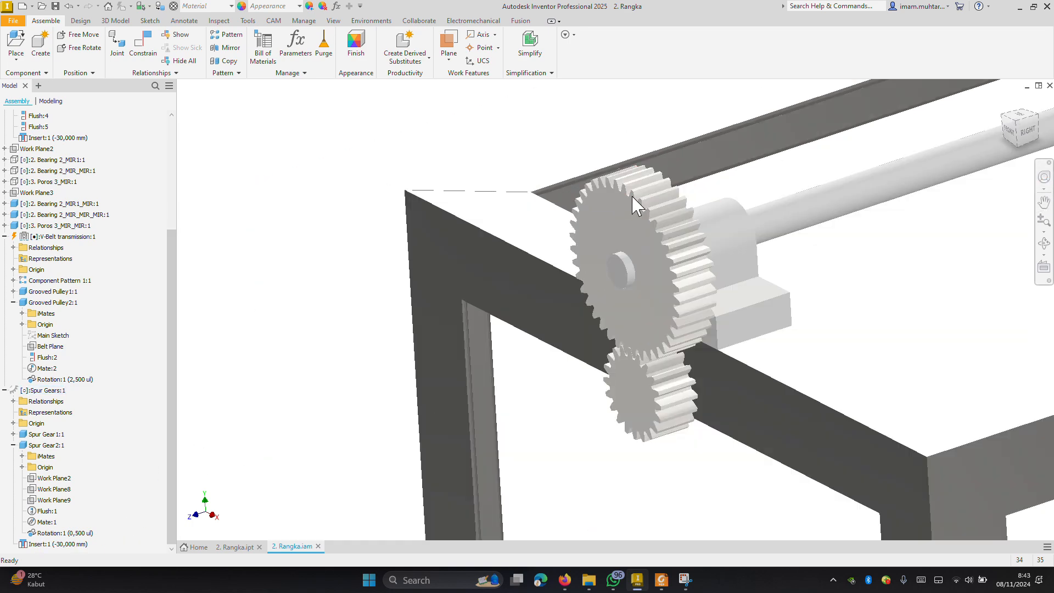
scroll(634, 206, "up", 2)
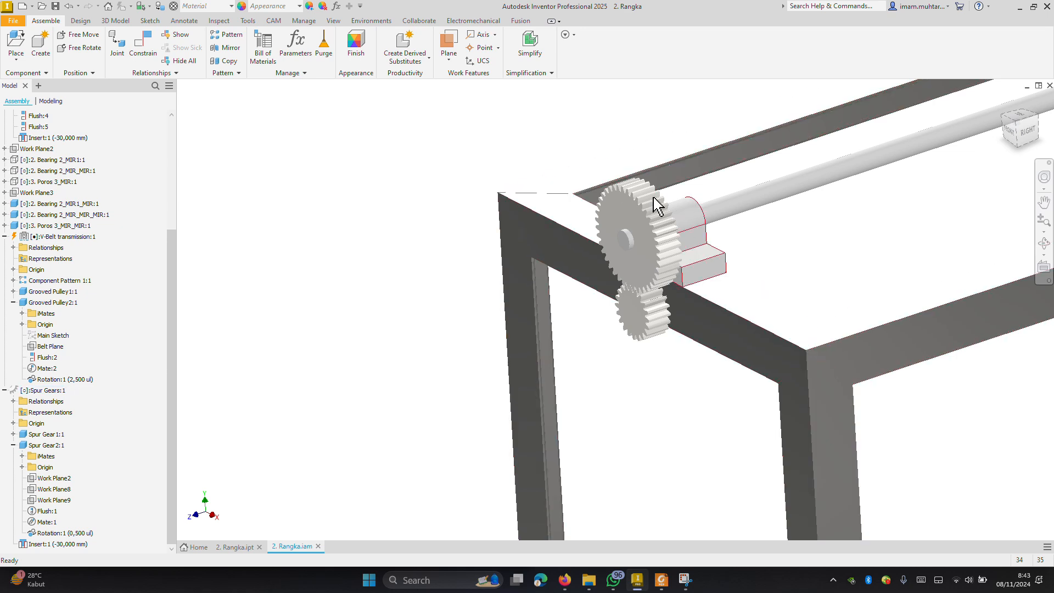
left_click(1020, 121)
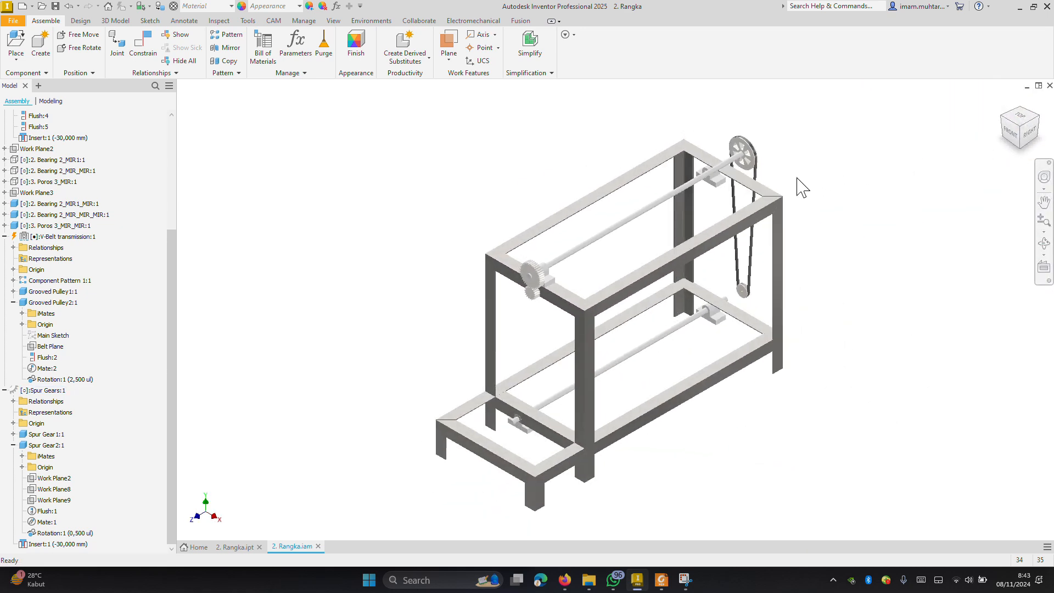
middle_click_drag(798, 178, 791, 163, "shift")
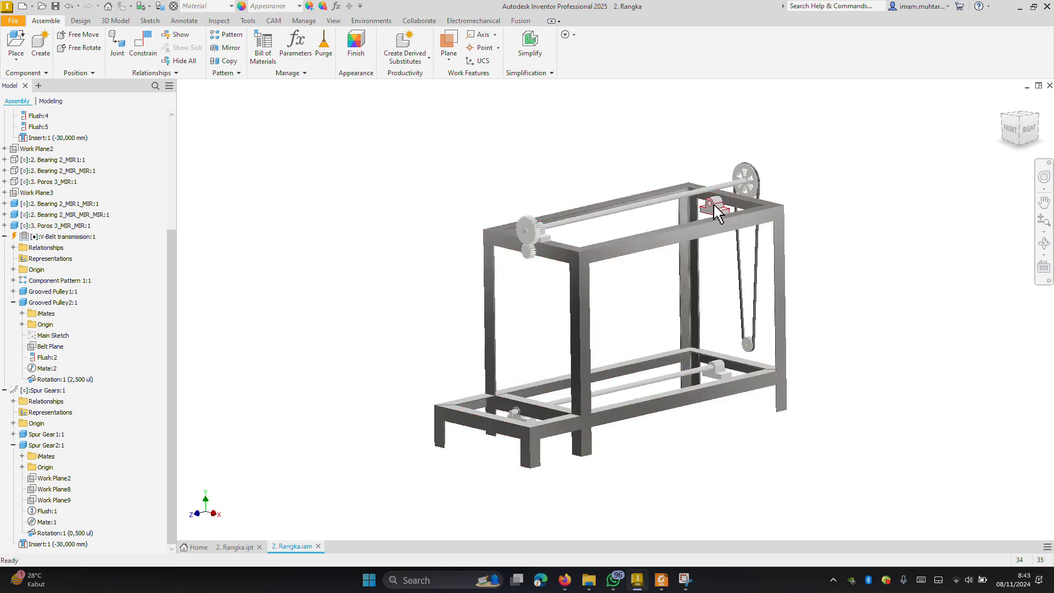
left_click_drag(717, 211, 742, 186)
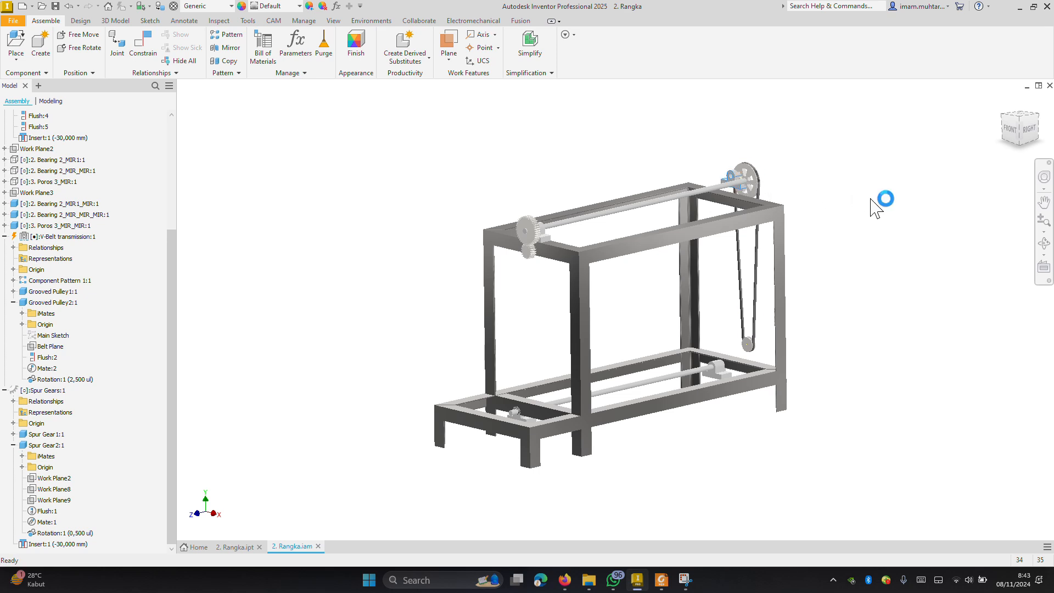
mouse_move(825, 234)
middle_mouse_down("shift")
mouse_move(800, 236)
mouse_move(832, 227)
middle_mouse_up("shift")
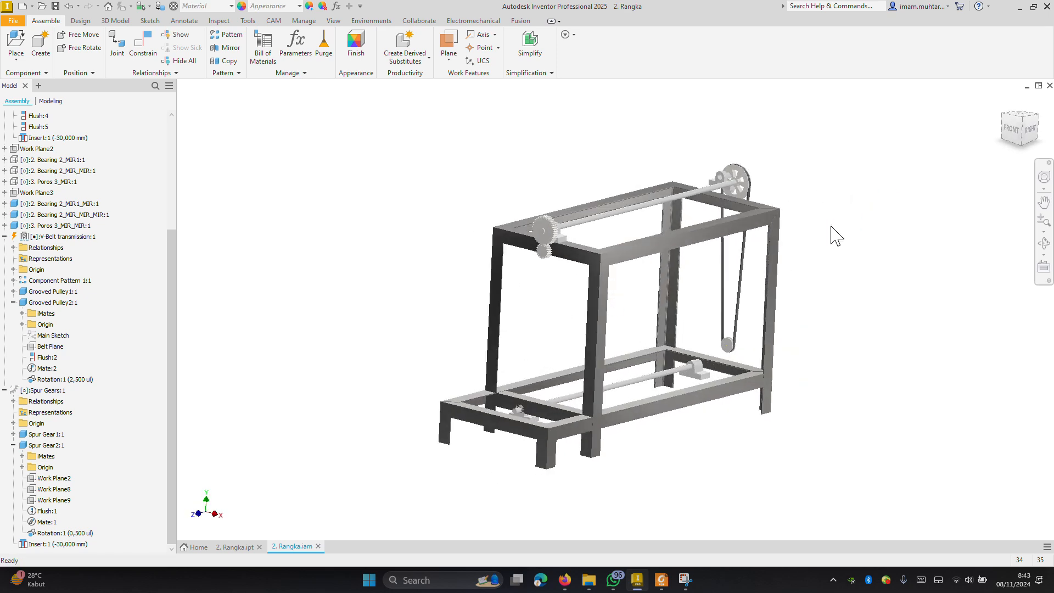